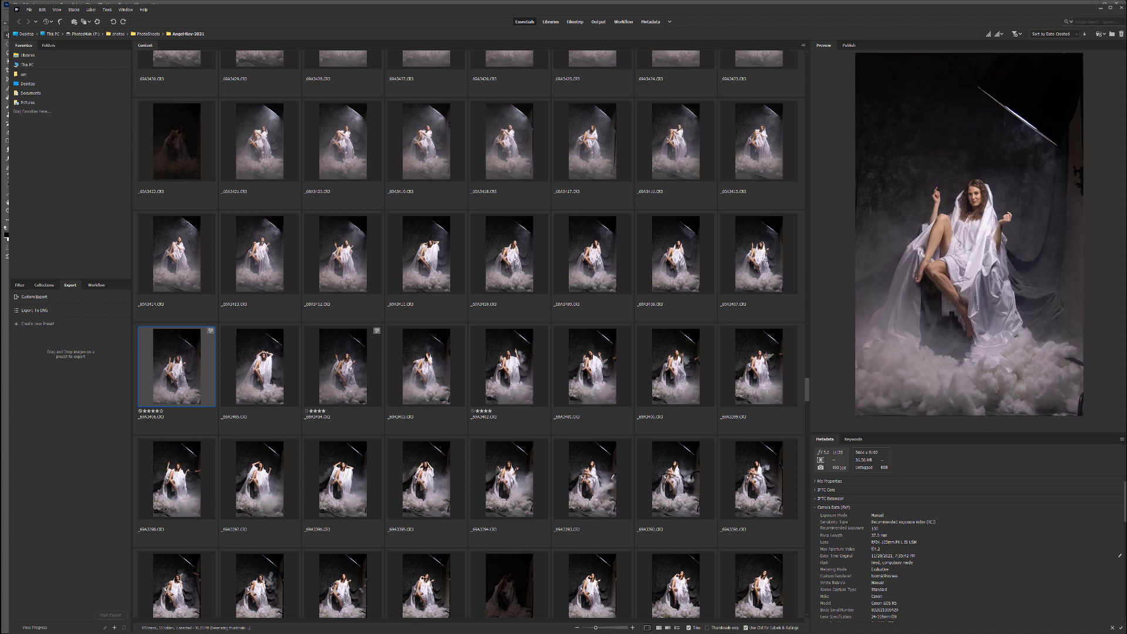
# - Compare the two edited four-star photos of the seated model and open the one with her face turned upward in Camera Raw
pyautogui.click(343, 367)
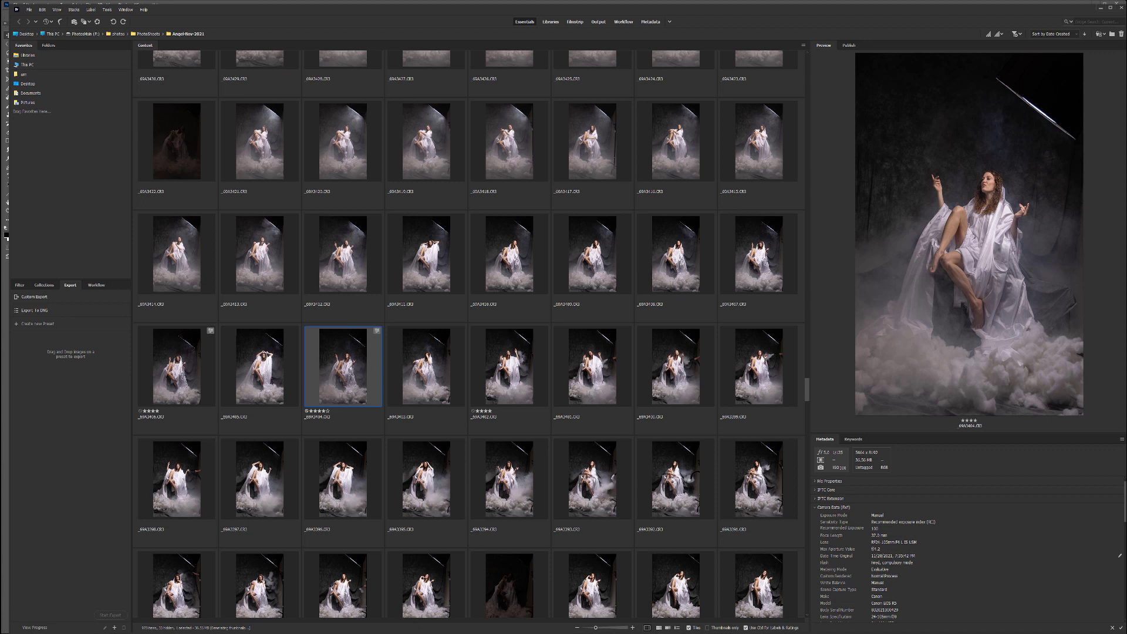
pyautogui.click(177, 367)
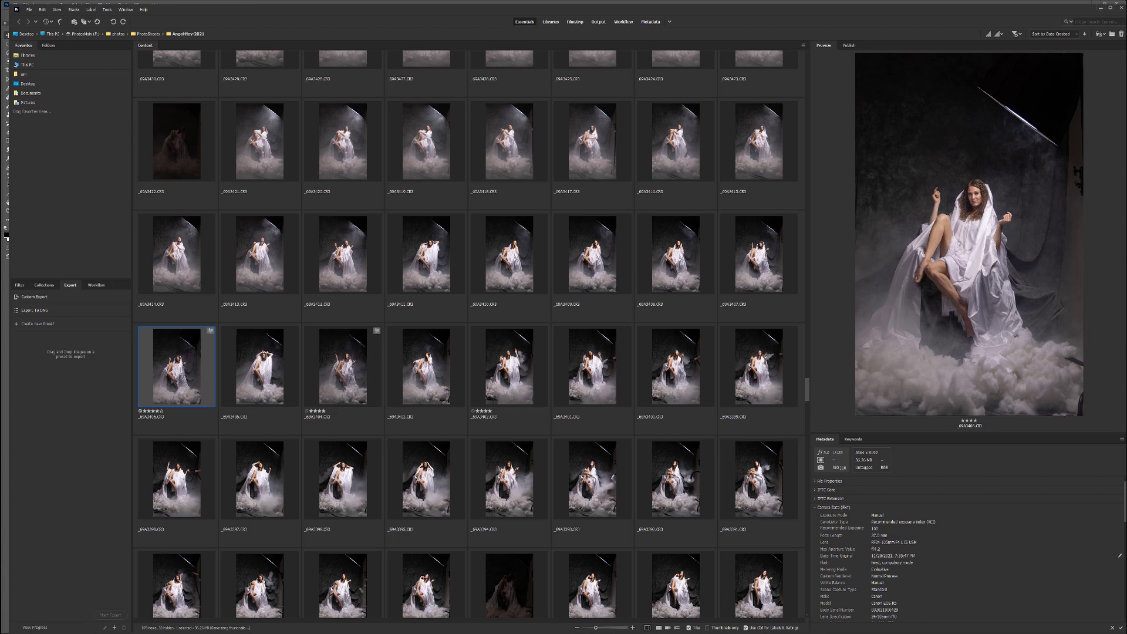
pyautogui.click(343, 367)
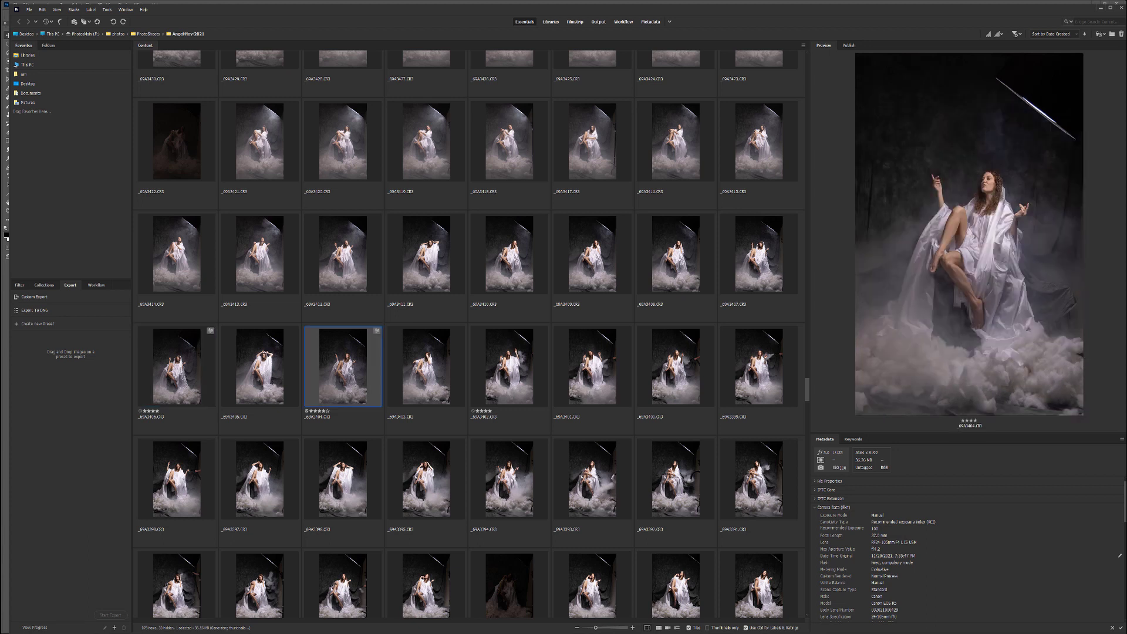
pyautogui.doubleClick(343, 367)
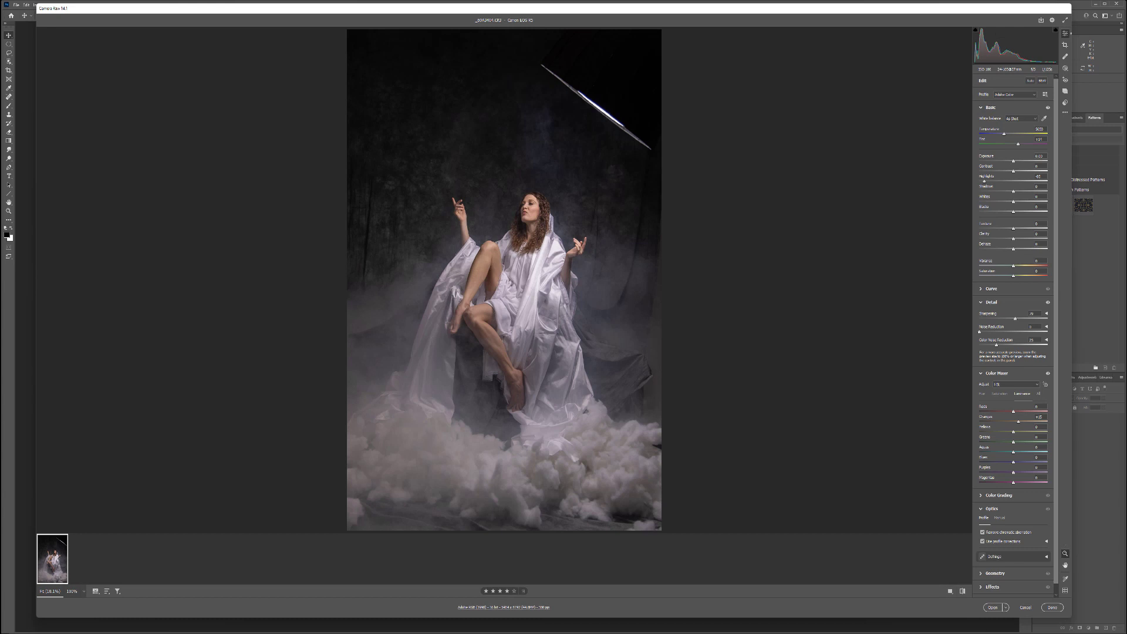
# - Confirm the Camera Raw workflow preferences and open the photo, with its highlights fine-tuned, as a Photoshop document
pyautogui.hotkey('ctrl', 'k')
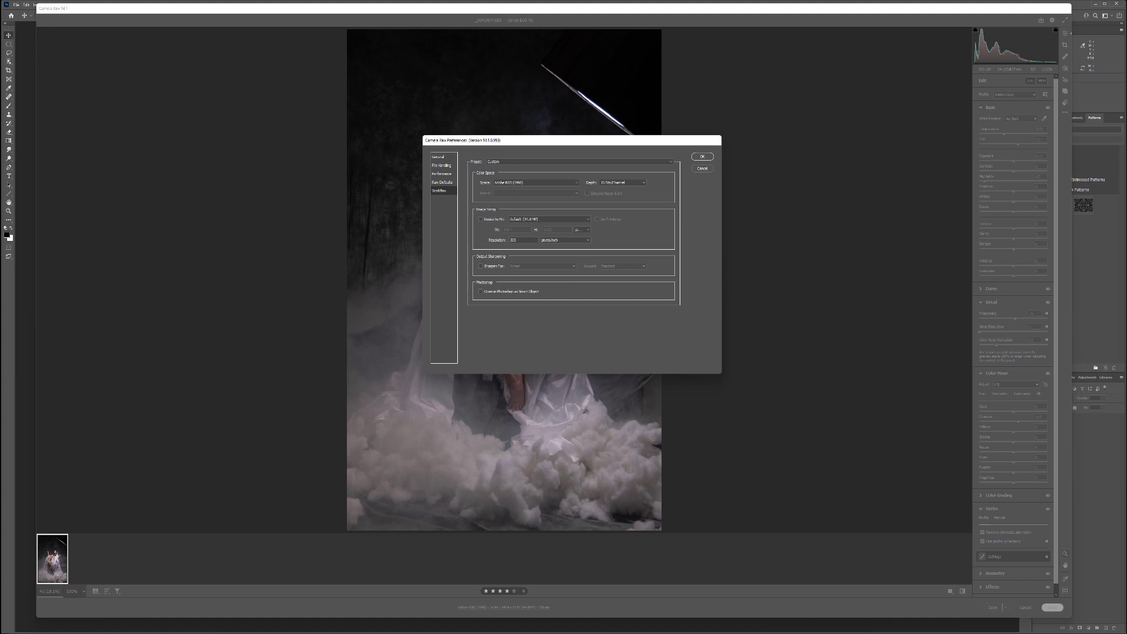
pyautogui.press('Return')
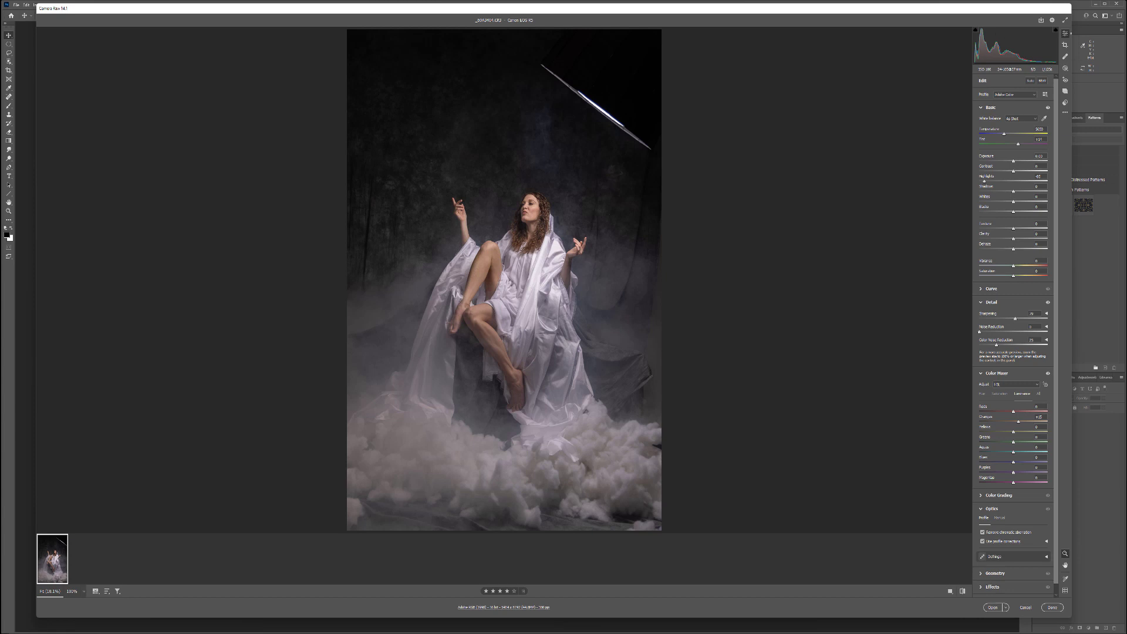
pyautogui.moveTo(984, 182); pyautogui.dragTo(988, 182)
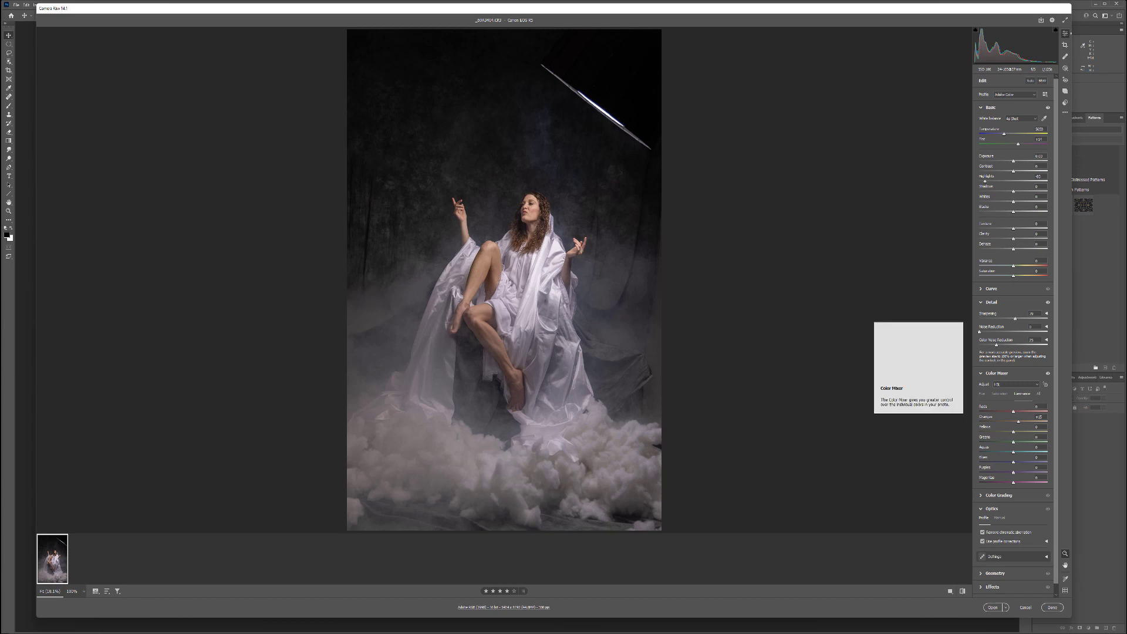
pyautogui.click(1052, 607)
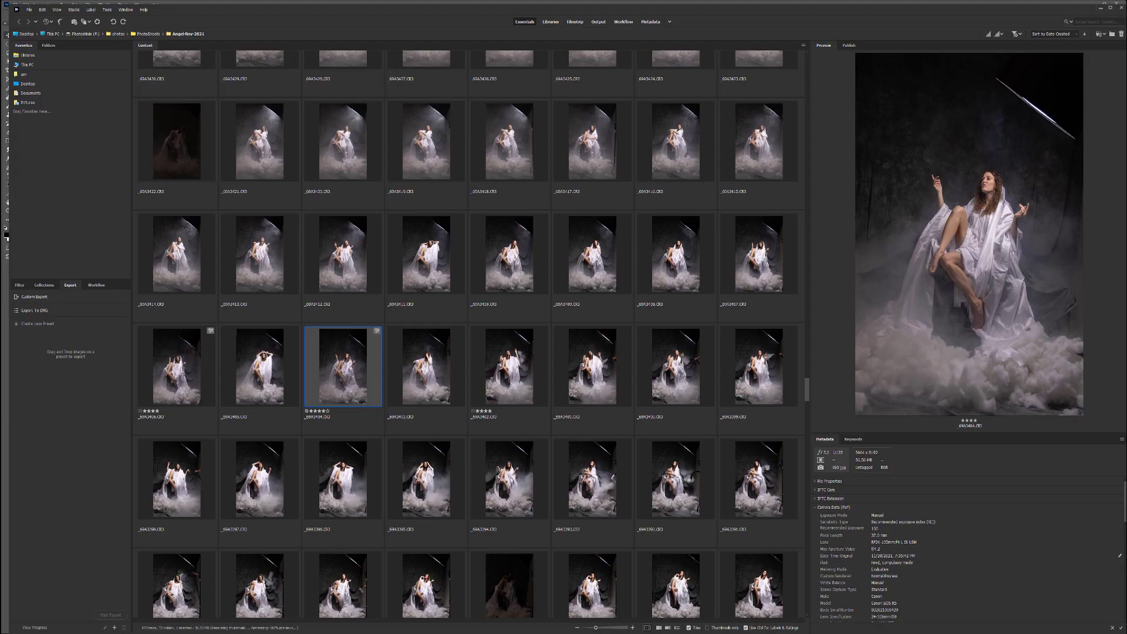
# - Lower the highlights of the photo where the model faces the camera in Camera Raw and open it as a second document
pyautogui.click(176, 367)
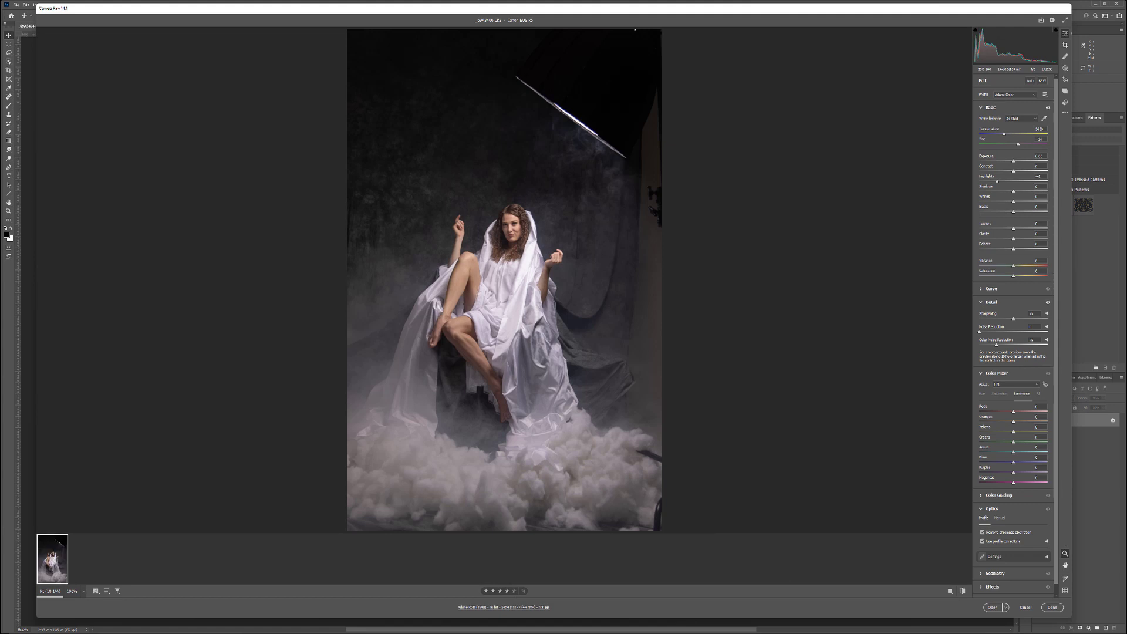
pyautogui.moveTo(996, 182); pyautogui.dragTo(989, 181)
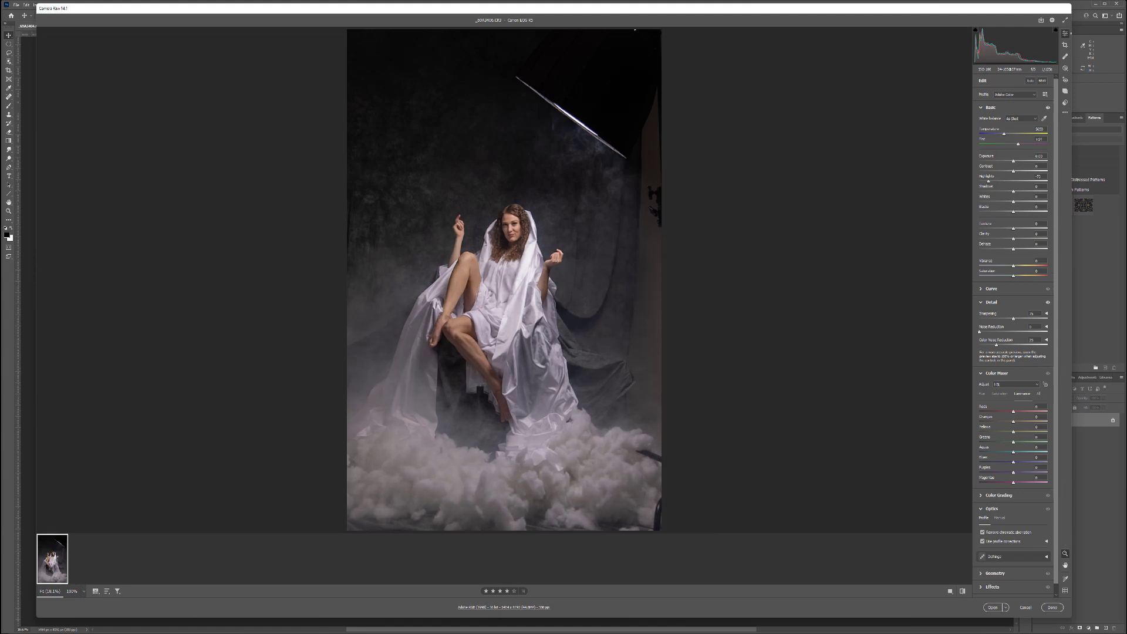
pyautogui.click(993, 607)
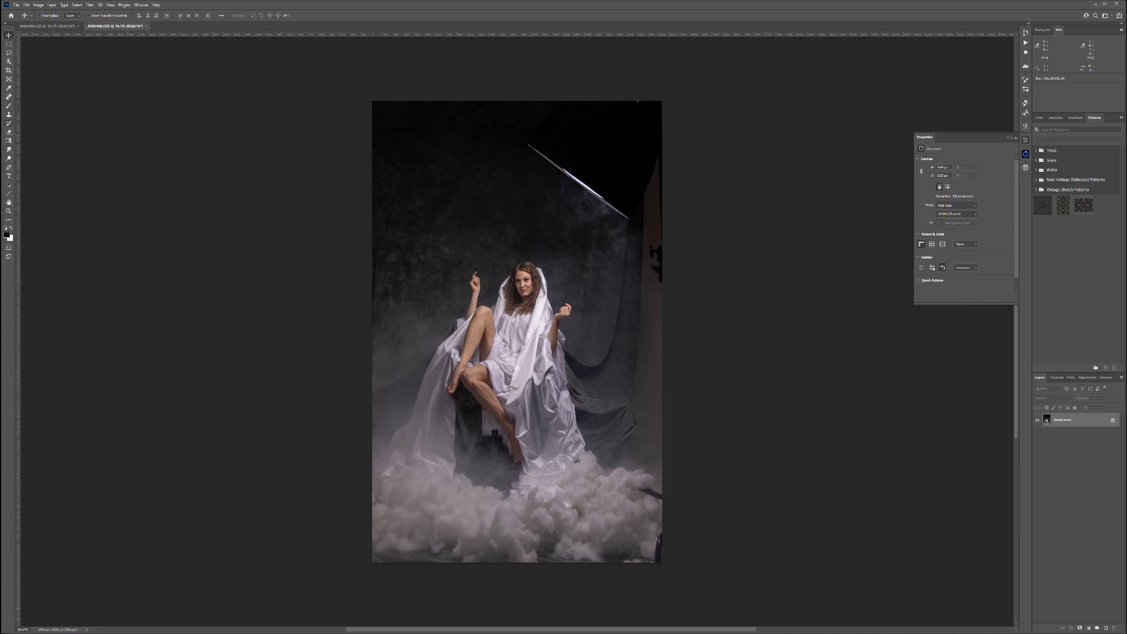
# - Lasso loosely around the head and shoulders of the camera-facing model and paste the copied area into the upward-looking photo
pyautogui.press('l')
pyautogui.moveTo(524, 247); pyautogui.dragTo(489, 289)
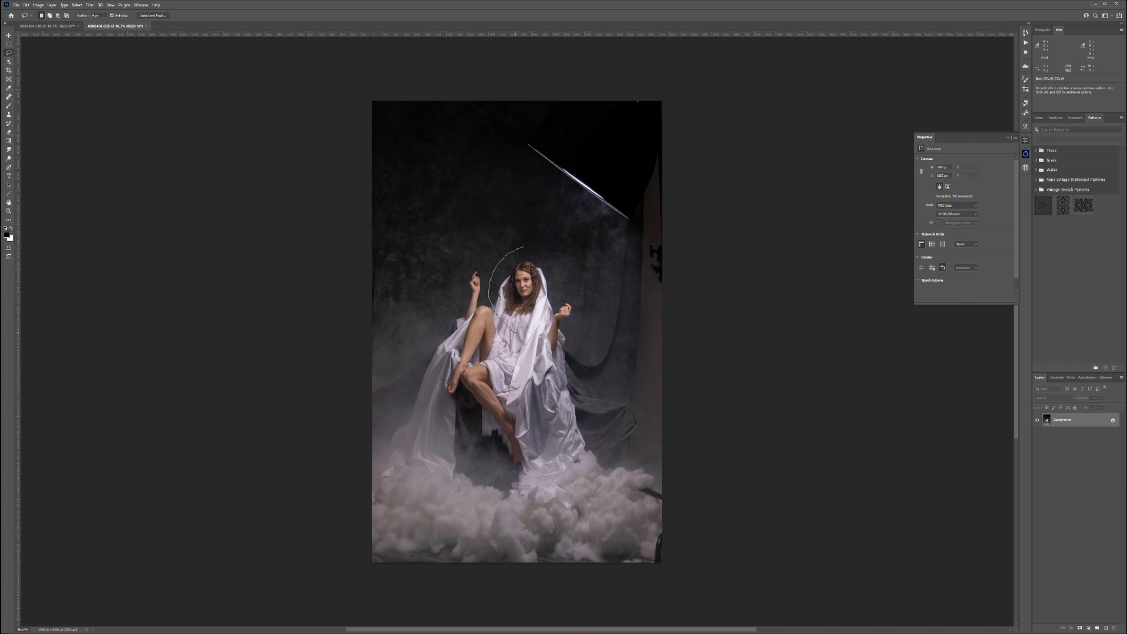
pyautogui.moveTo(557, 306)
pyautogui.mouseDown()
pyautogui.moveTo(559, 262)
pyautogui.moveTo(527, 245)
pyautogui.mouseUp()
pyautogui.click(48, 26)
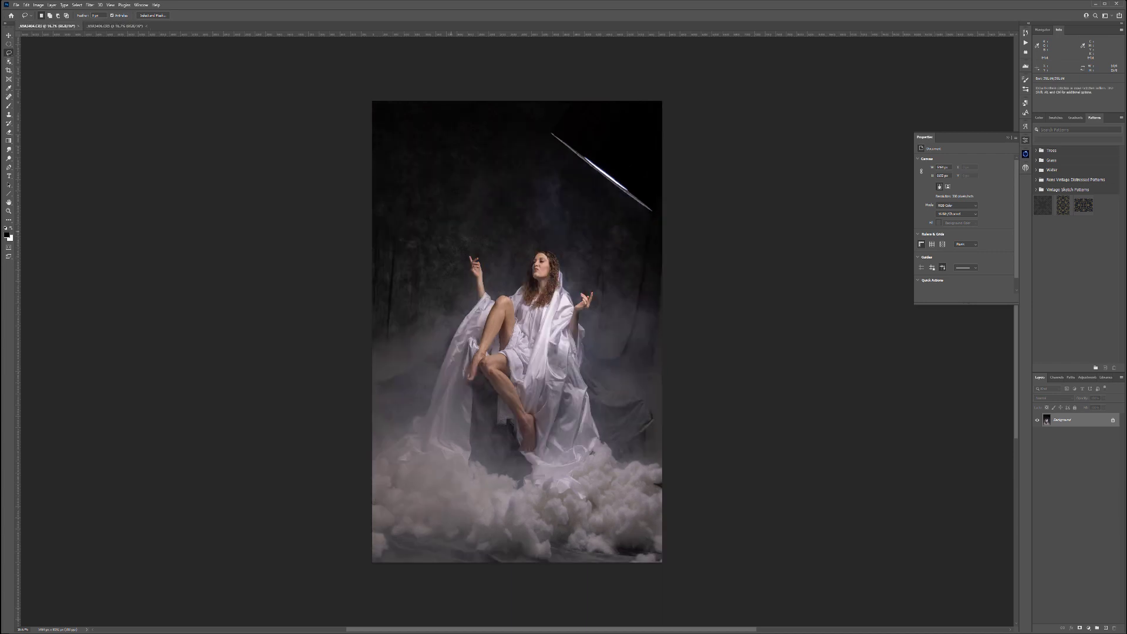
pyautogui.hotkey('ctrl', 'v')
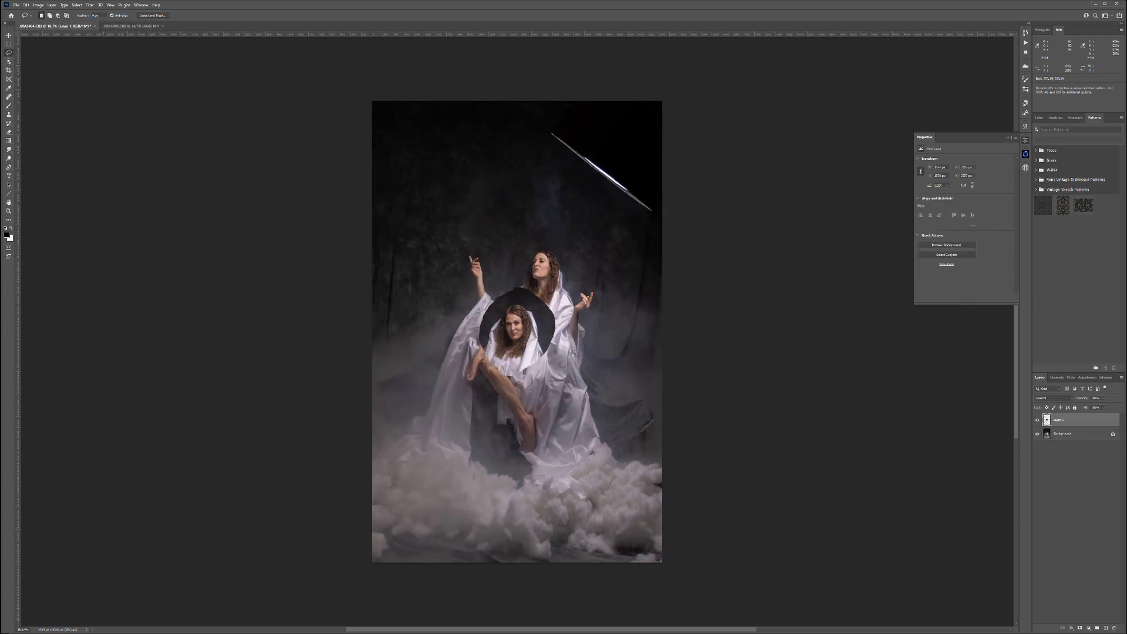
# - Move the pasted head over the model's original head, making the layer semi-transparent to align the two
pyautogui.press('v')
pyautogui.moveTo(517, 303); pyautogui.dragTo(550, 250)
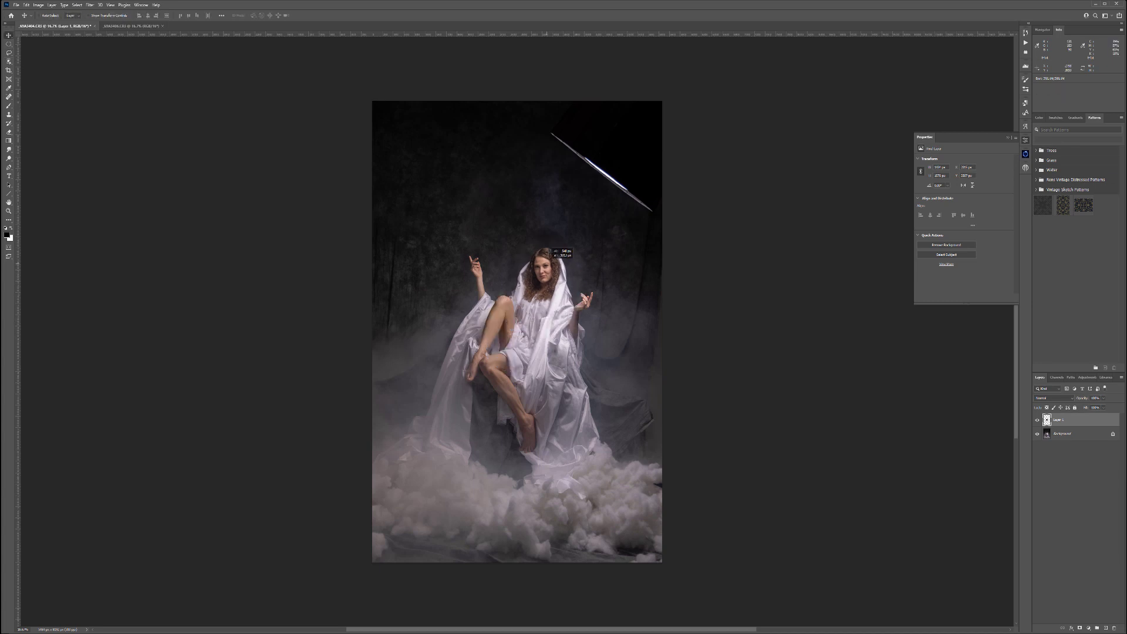
pyautogui.scroll(5, 551, 253)
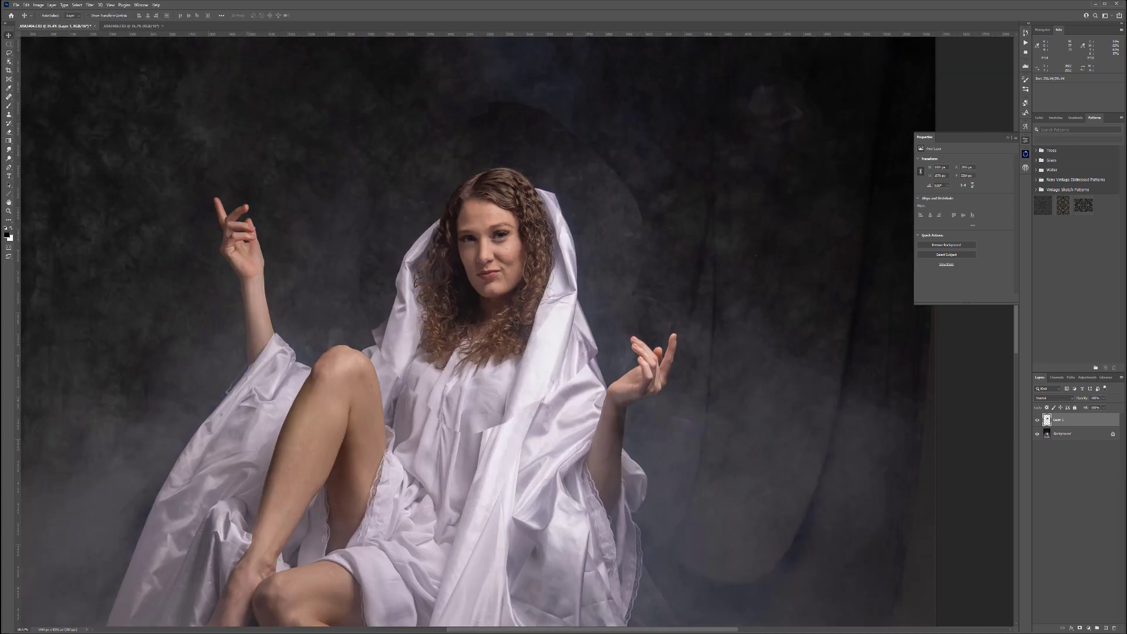
pyautogui.moveTo(519, 234)
pyautogui.mouseDown()
pyautogui.moveTo(695, 233)
pyautogui.moveTo(720, 248)
pyautogui.moveTo(539, 238)
pyautogui.mouseUp()
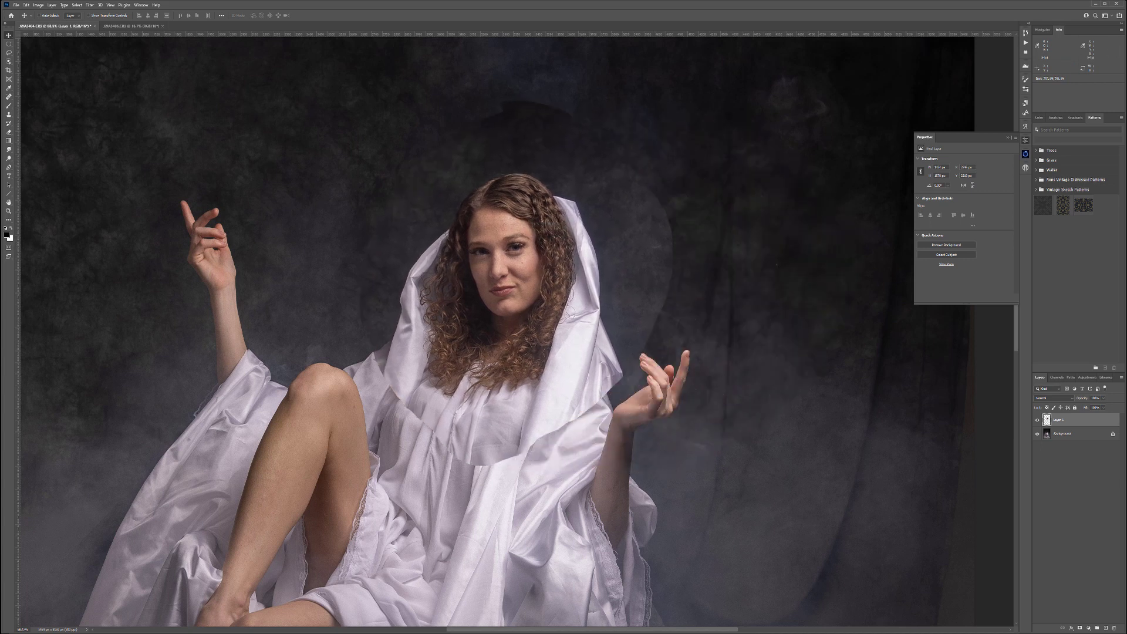
pyautogui.click(1103, 408)
pyautogui.moveTo(532, 273)
pyautogui.mouseDown()
pyautogui.moveTo(525, 240)
pyautogui.moveTo(535, 262)
pyautogui.moveTo(532, 253)
pyautogui.mouseUp()
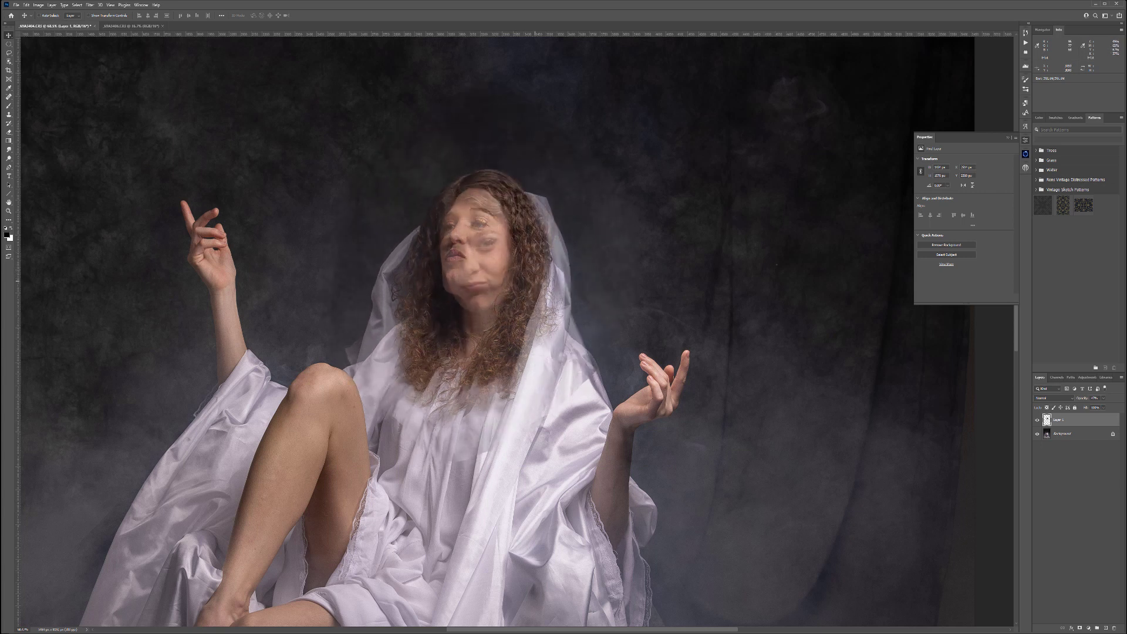
# - Scale the pasted head down slightly to match the original head's size and position, and restore the layer to full opacity
pyautogui.hotkey('ctrl', 't')
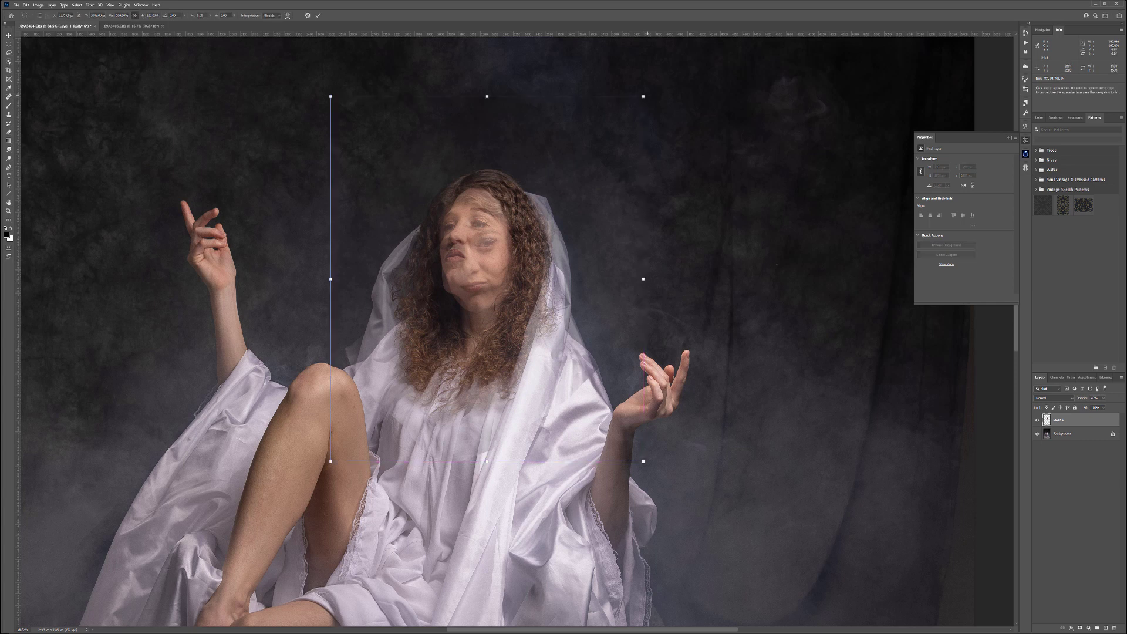
pyautogui.moveTo(644, 95)
pyautogui.mouseDown()
pyautogui.moveTo(617, 123)
pyautogui.moveTo(634, 107)
pyautogui.mouseUp()
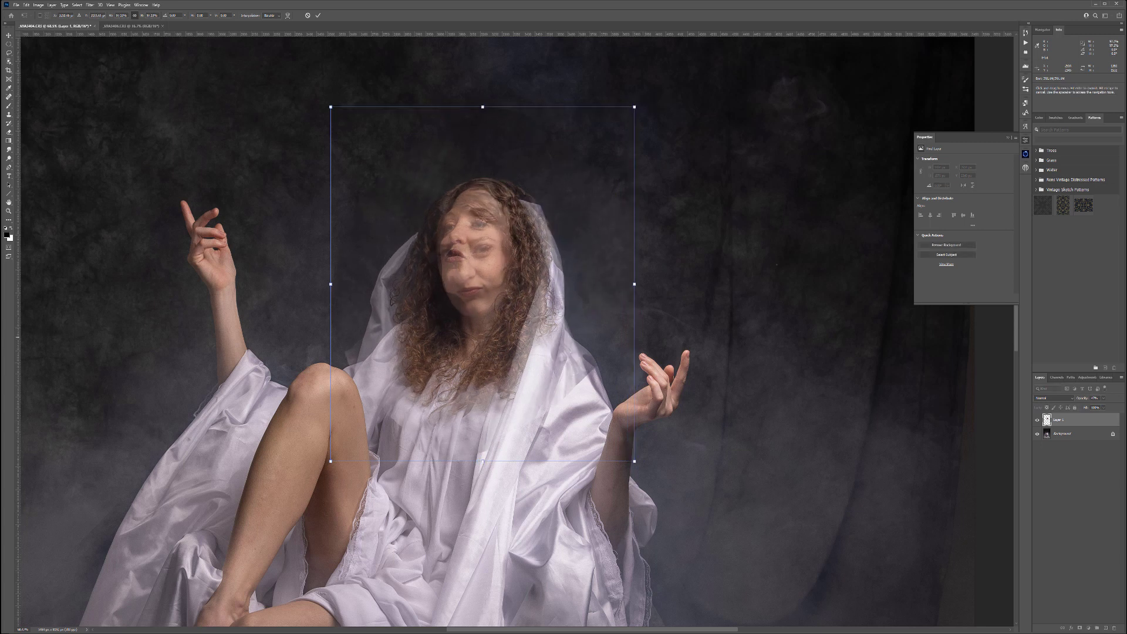
pyautogui.moveTo(494, 267); pyautogui.dragTo(505, 268)
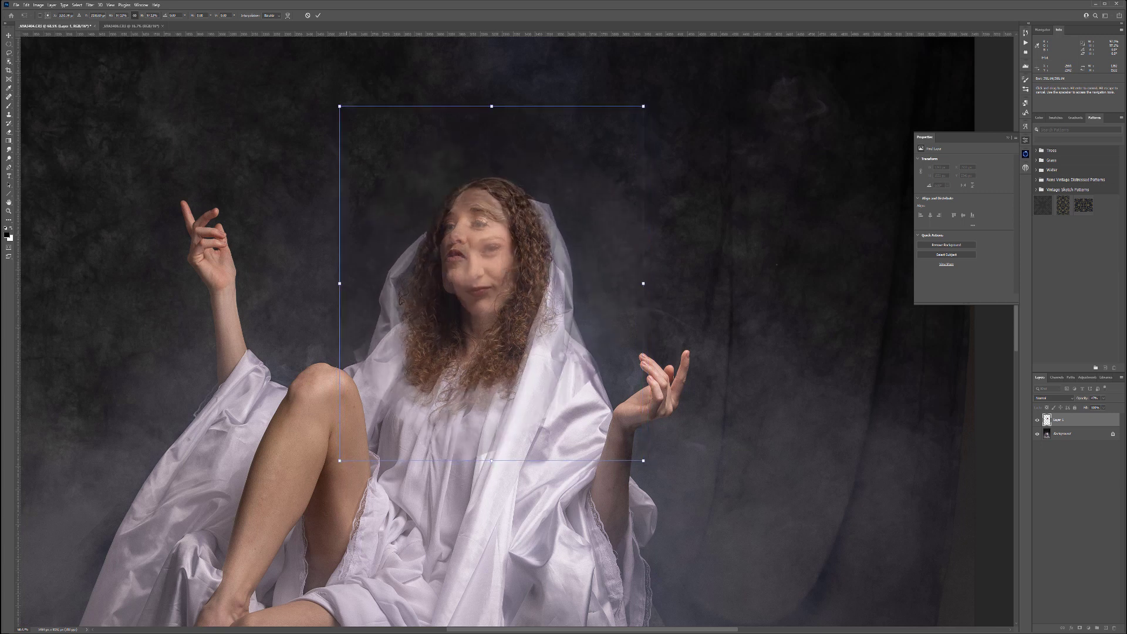
pyautogui.moveTo(339, 106)
pyautogui.mouseDown()
pyautogui.moveTo(350, 118)
pyautogui.moveTo(344, 111)
pyautogui.mouseUp()
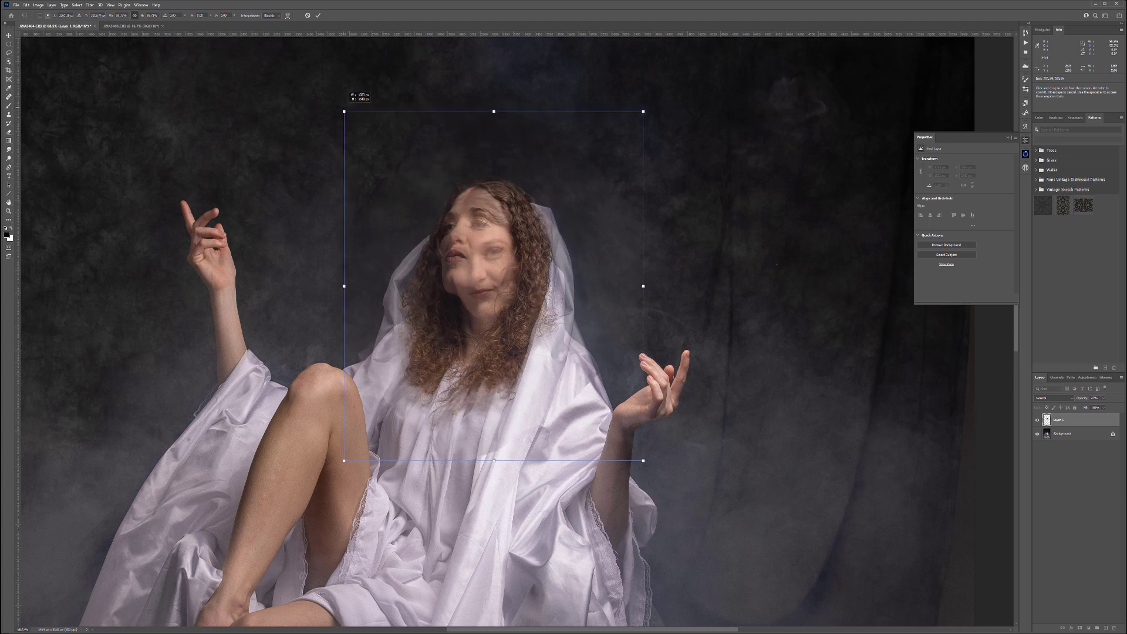
pyautogui.moveTo(344, 111); pyautogui.dragTo(344, 111)
pyautogui.moveTo(477, 223)
pyautogui.mouseDown()
pyautogui.moveTo(459, 206)
pyautogui.moveTo(474, 221)
pyautogui.mouseUp()
pyautogui.press('Return')
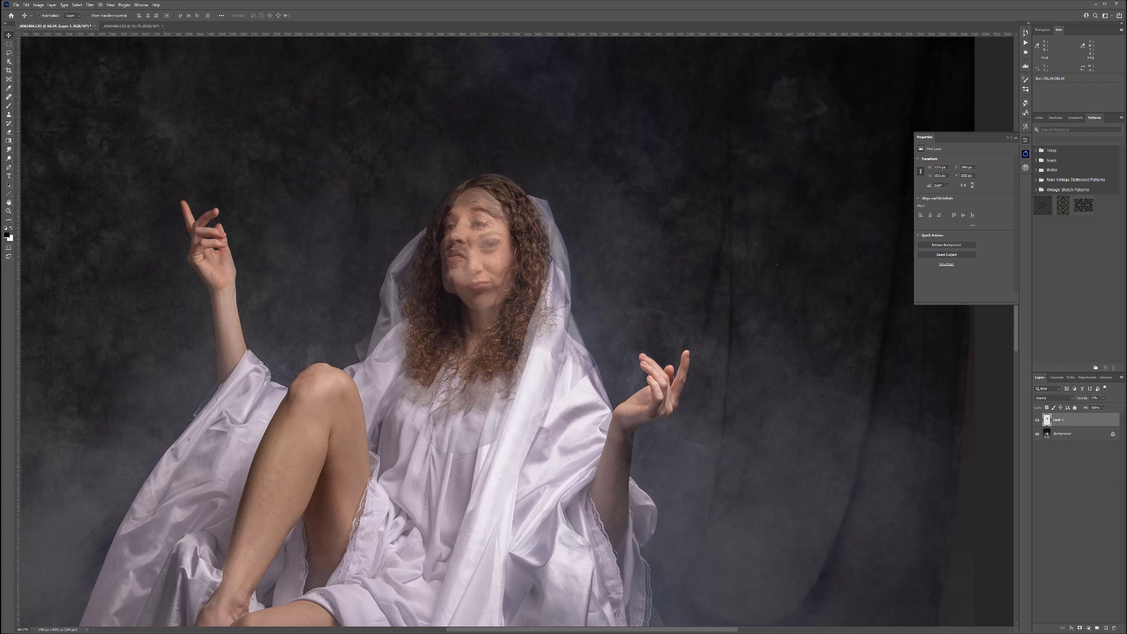
pyautogui.click(1104, 399)
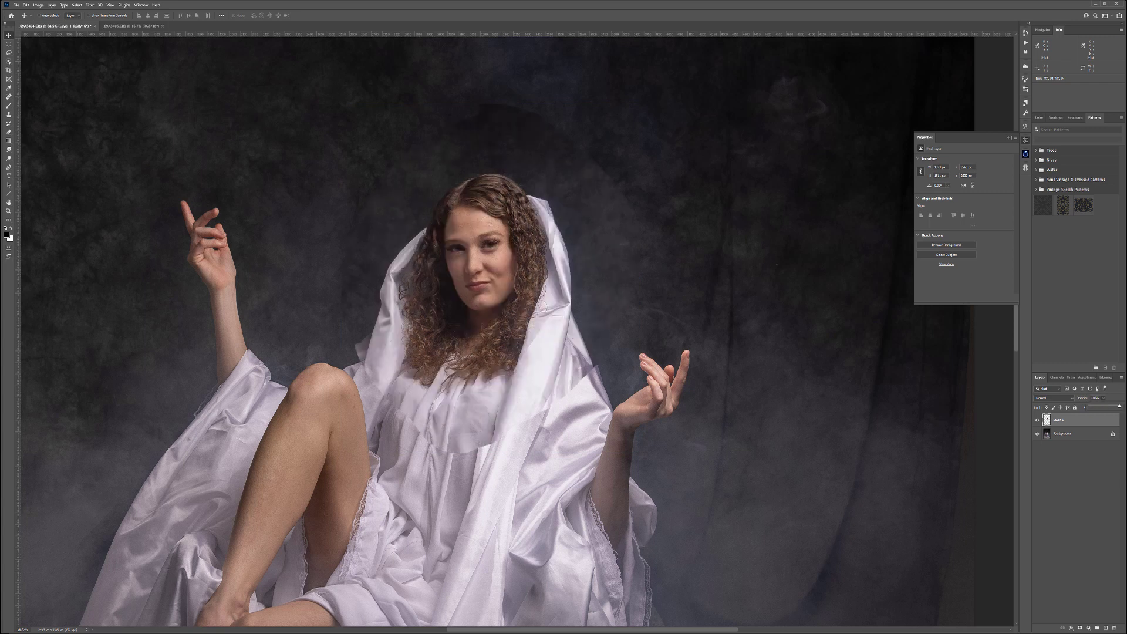
# - Add a layer mask to the pasted layer and rename the layer "head"
pyautogui.click(1079, 628)
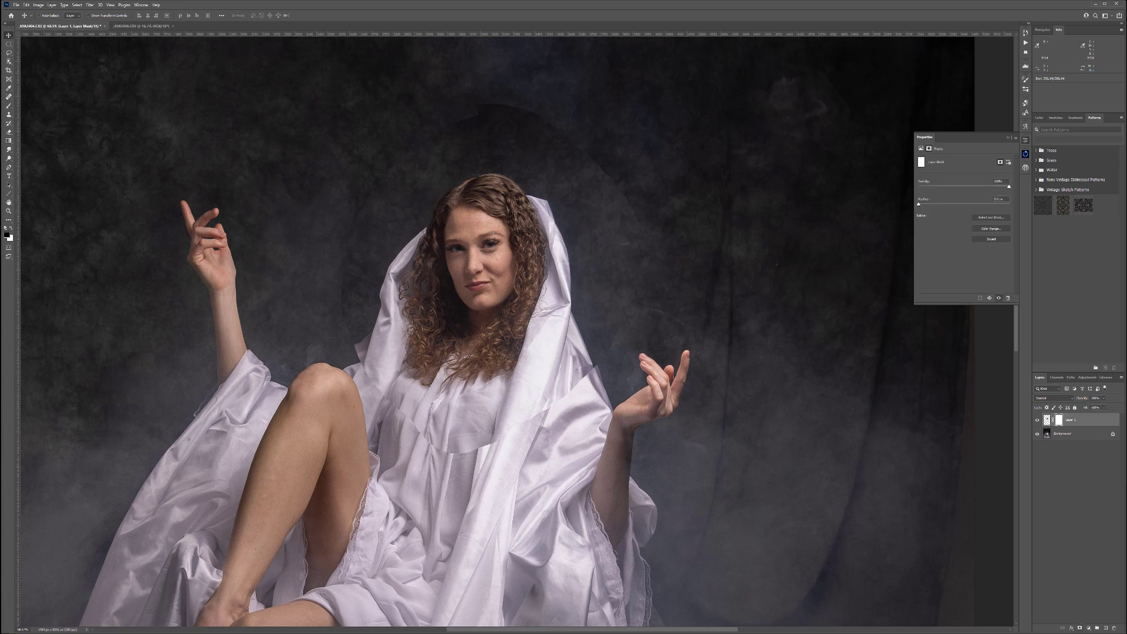
pyautogui.doubleClick(1072, 420)
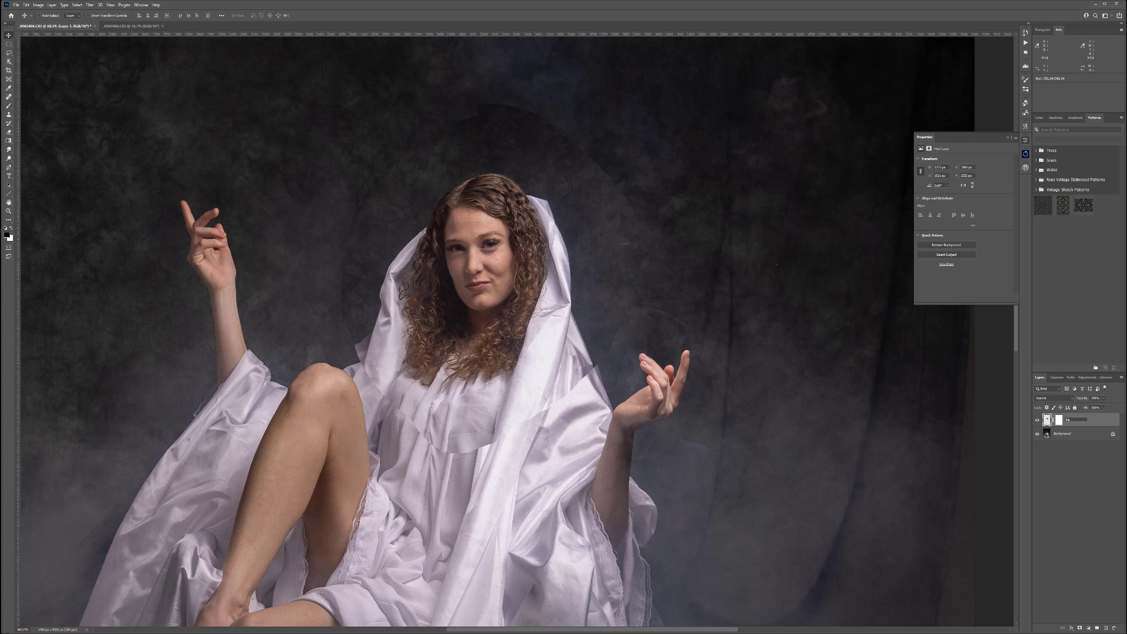
pyautogui.write('head')
pyautogui.press('Return')
# - Using the Soft Round brush with black, paint on the head layer's mask to hide the pasted background edge around the head
pyautogui.press('b')
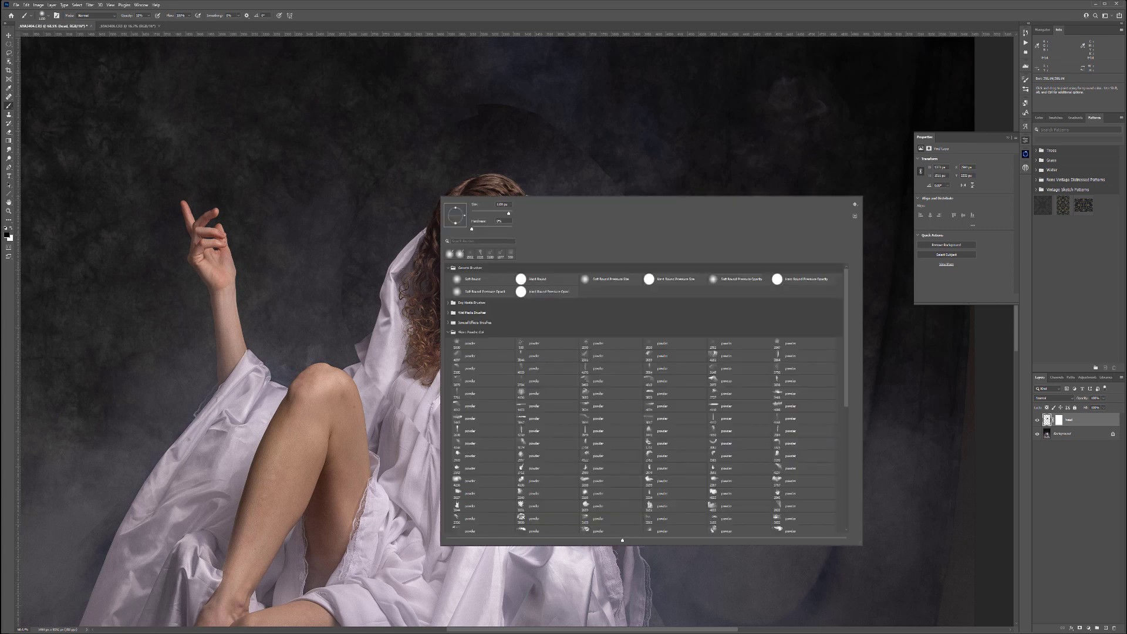
pyautogui.click(473, 279)
pyautogui.press('Return')
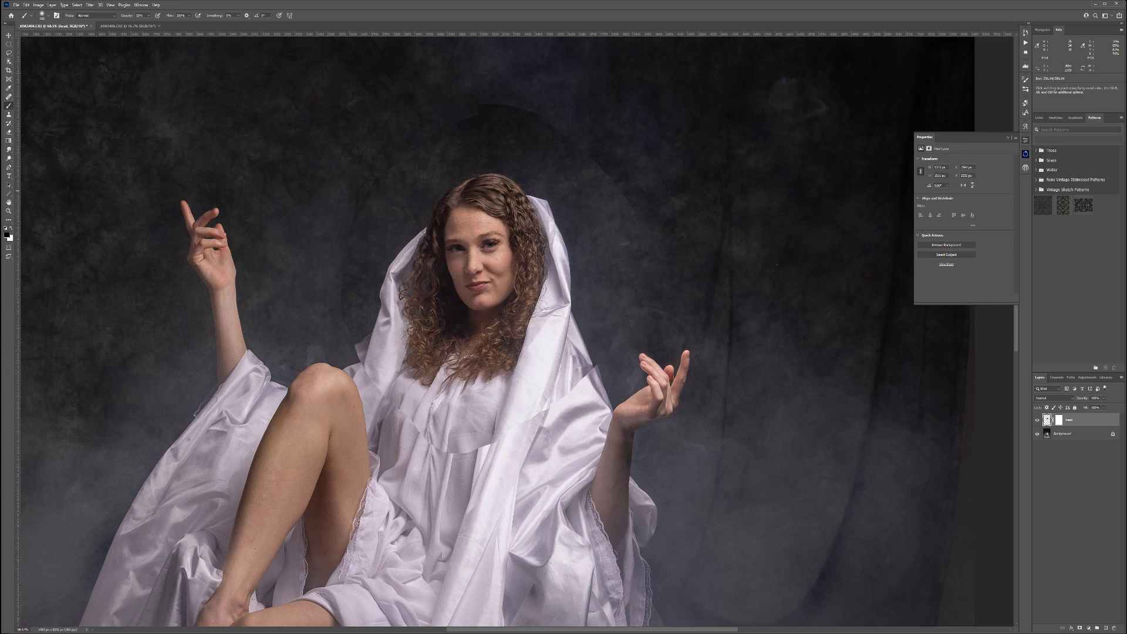
pyautogui.moveTo(487, 110); pyautogui.dragTo(669, 163)
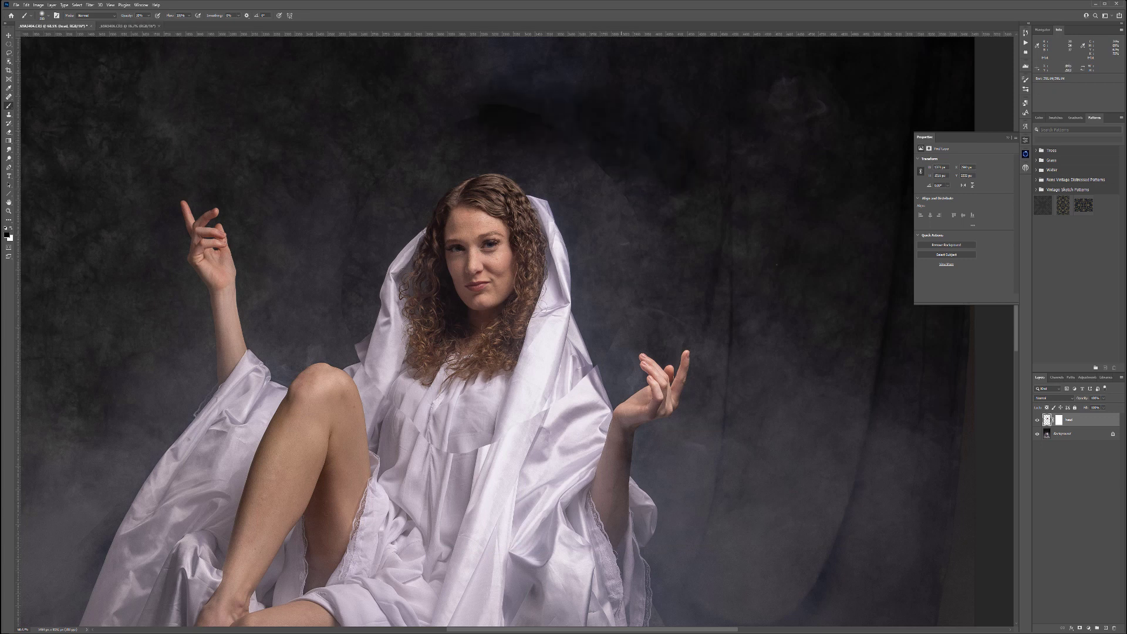
pyautogui.hotkey('ctrl', 'z')
pyautogui.click(1059, 420)
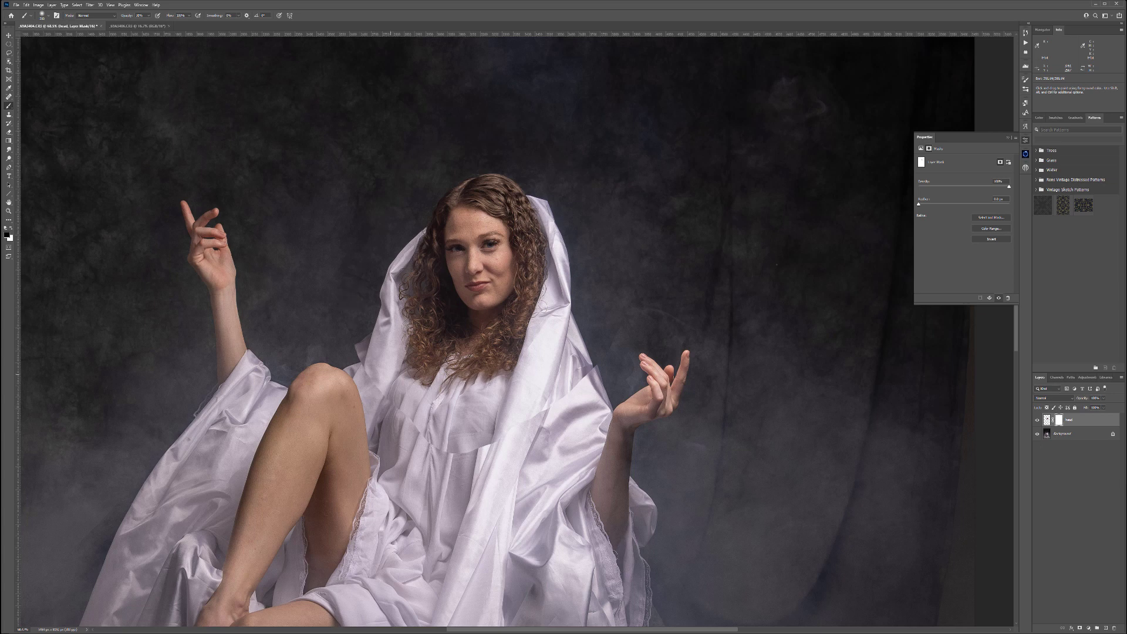
# - Paint black on the head layer's mask to hide the pasted fabric edges along the veil and sleeve beside the knee
pyautogui.scroll(8, 373, 370)
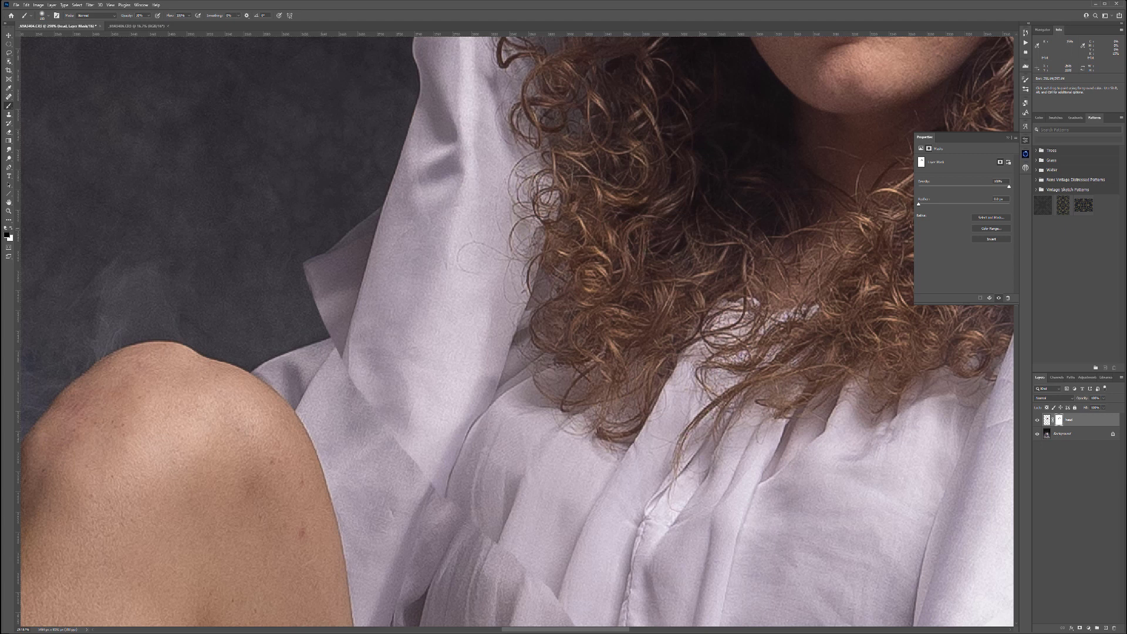
pyautogui.moveTo(295, 218)
pyautogui.mouseDown()
pyautogui.moveTo(311, 282)
pyautogui.moveTo(299, 308)
pyautogui.mouseUp()
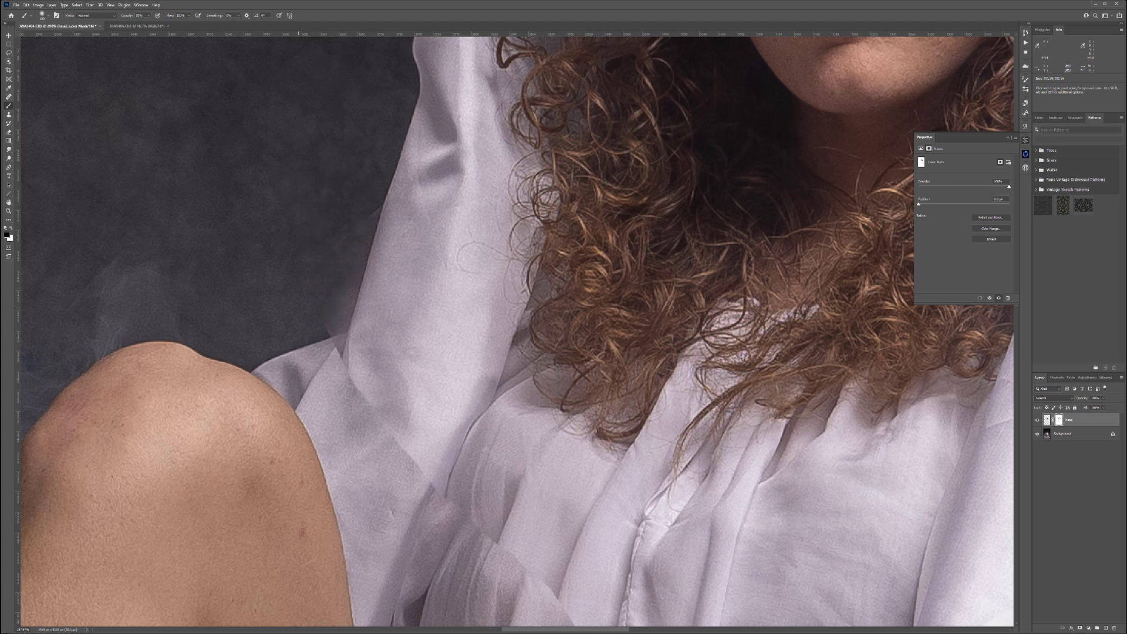
pyautogui.moveTo(362, 358)
pyautogui.mouseDown()
pyautogui.moveTo(395, 308)
pyautogui.moveTo(475, 387)
pyautogui.moveTo(415, 473)
pyautogui.mouseUp()
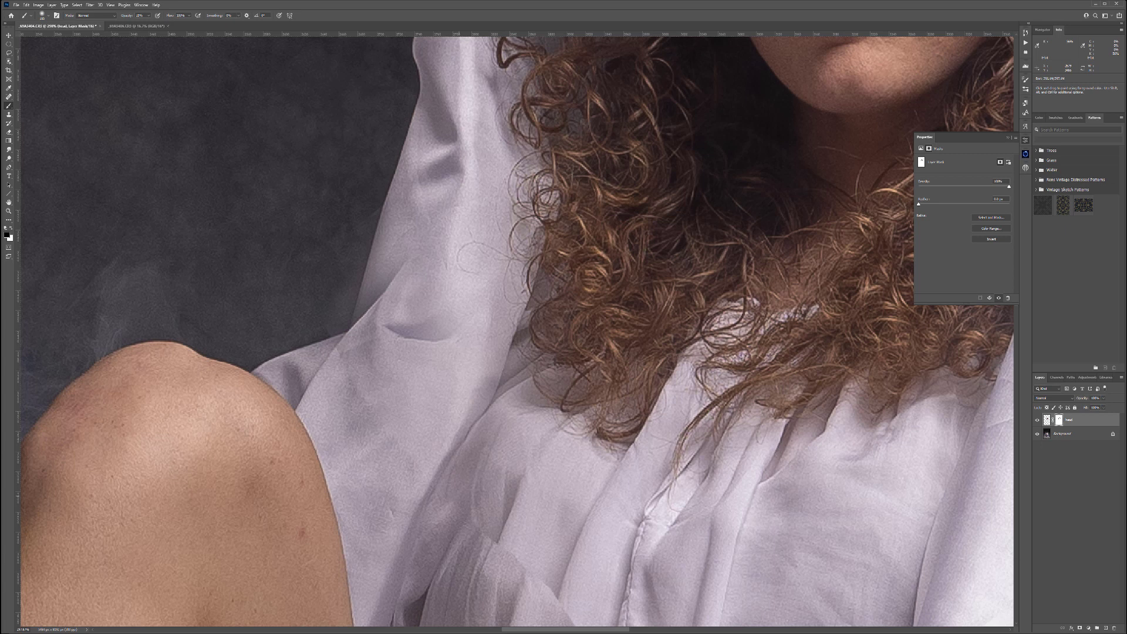
pyautogui.moveTo(506, 525)
pyautogui.mouseDown()
pyautogui.moveTo(537, 490)
pyautogui.moveTo(558, 506)
pyautogui.moveTo(513, 458)
pyautogui.mouseUp()
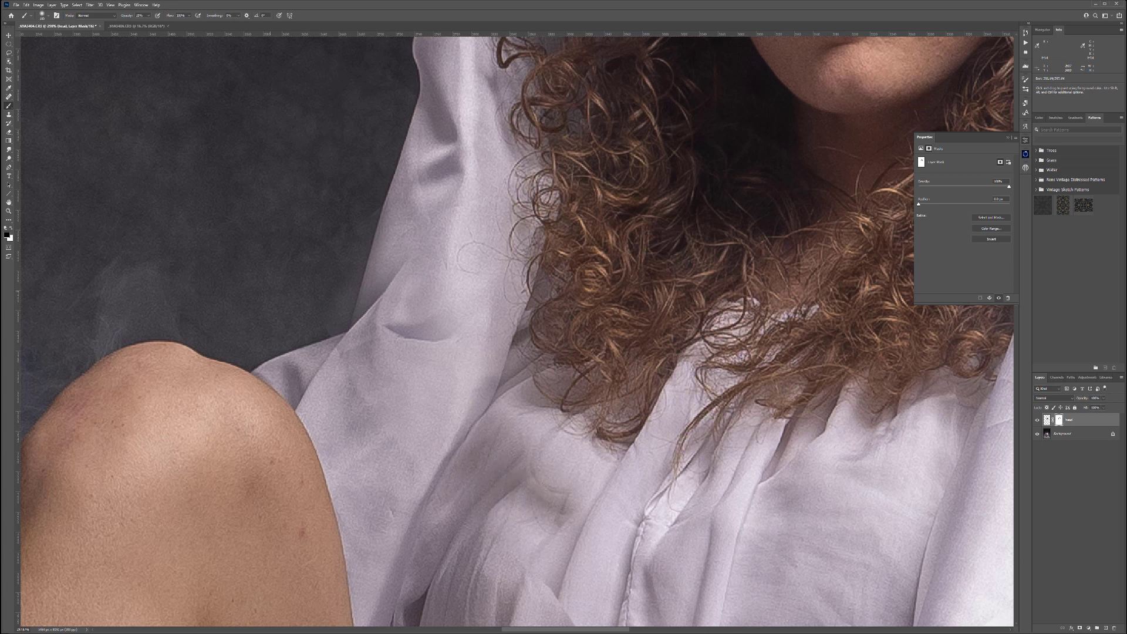
# - Continue painting black on the mask to blend the pasted layer's edge across the front of the dress below the hair
pyautogui.moveTo(543, 564)
pyautogui.mouseDown()
pyautogui.moveTo(346, 249)
pyautogui.moveTo(406, 229)
pyautogui.moveTo(401, 259)
pyautogui.moveTo(425, 314)
pyautogui.mouseUp()
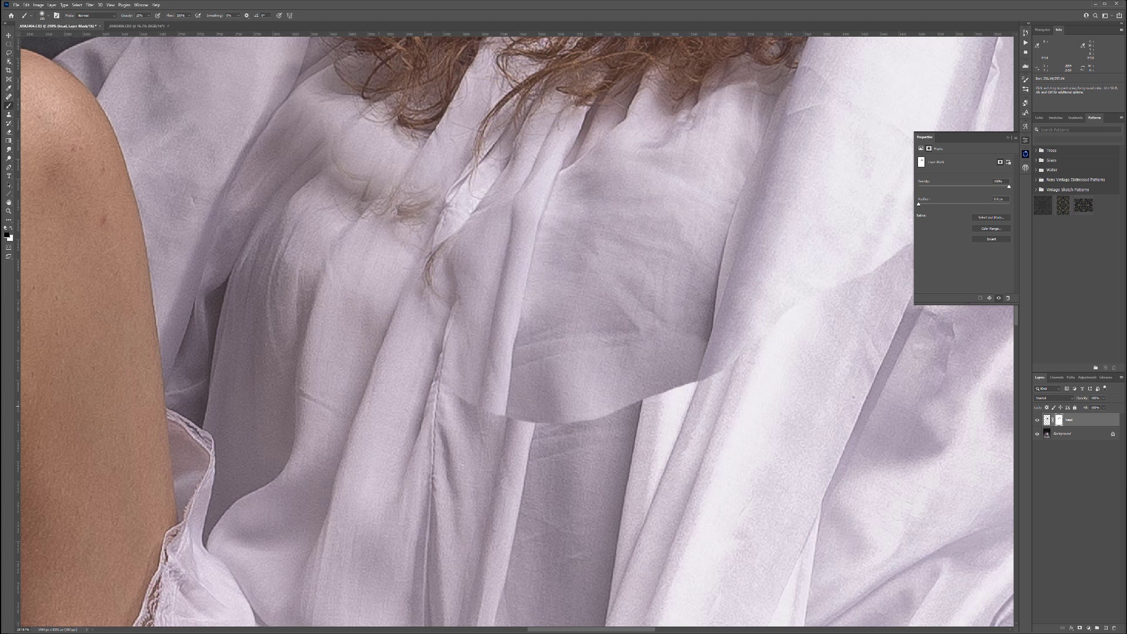
pyautogui.moveTo(536, 405)
pyautogui.mouseDown()
pyautogui.moveTo(540, 352)
pyautogui.moveTo(543, 388)
pyautogui.mouseUp()
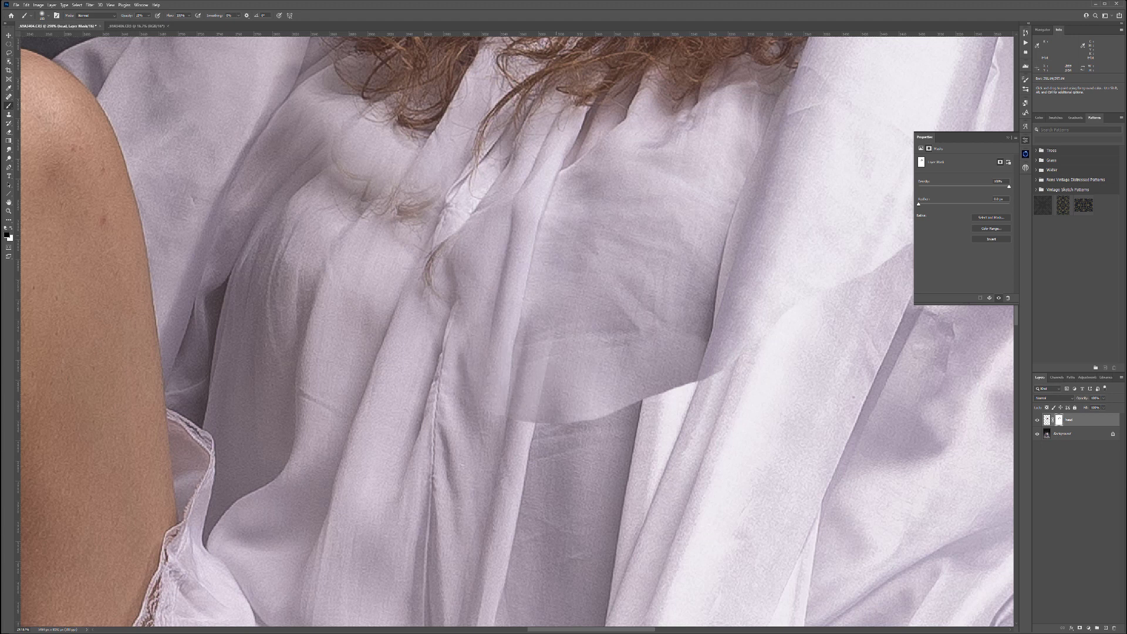
pyautogui.moveTo(528, 288)
pyautogui.mouseDown()
pyautogui.moveTo(546, 241)
pyautogui.moveTo(582, 247)
pyautogui.moveTo(576, 188)
pyautogui.moveTo(551, 162)
pyautogui.mouseUp()
pyautogui.moveTo(510, 253)
pyautogui.mouseDown()
pyautogui.moveTo(561, 193)
pyautogui.moveTo(573, 220)
pyautogui.mouseUp()
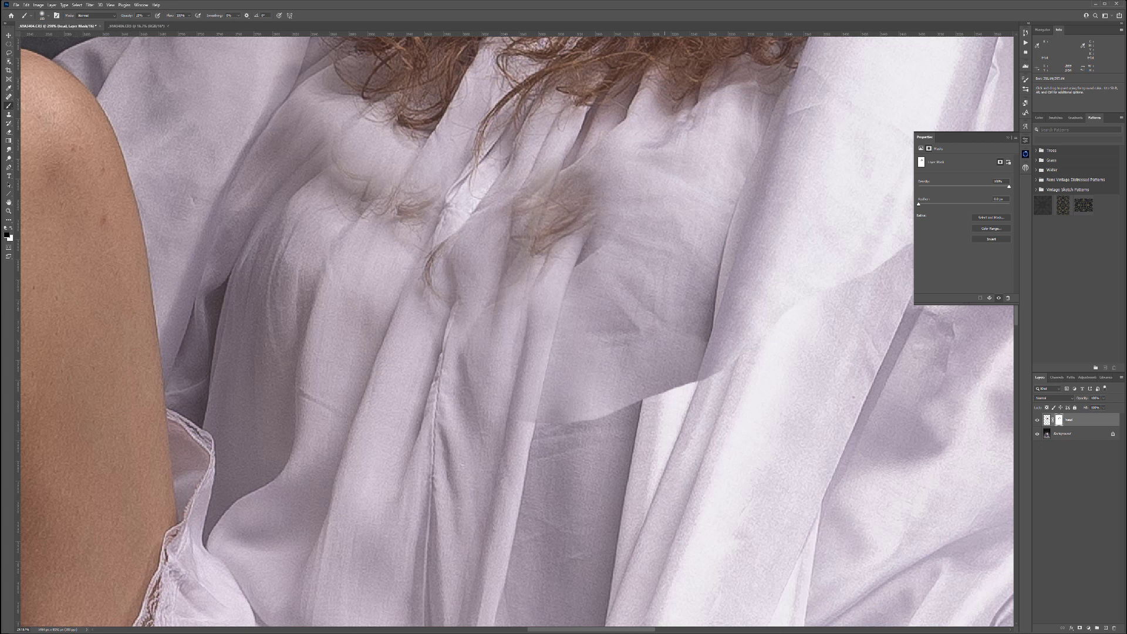
pyautogui.moveTo(552, 182)
pyautogui.mouseDown()
pyautogui.moveTo(561, 202)
pyautogui.moveTo(519, 203)
pyautogui.moveTo(499, 252)
pyautogui.mouseUp()
pyautogui.moveTo(646, 266); pyautogui.dragTo(481, 592)
# - Blend the mask around the lower hair ends and the long white drape so the pasted edge across the fabric disappears
pyautogui.moveTo(586, 539)
pyautogui.mouseDown()
pyautogui.moveTo(547, 285)
pyautogui.moveTo(544, 355)
pyautogui.mouseUp()
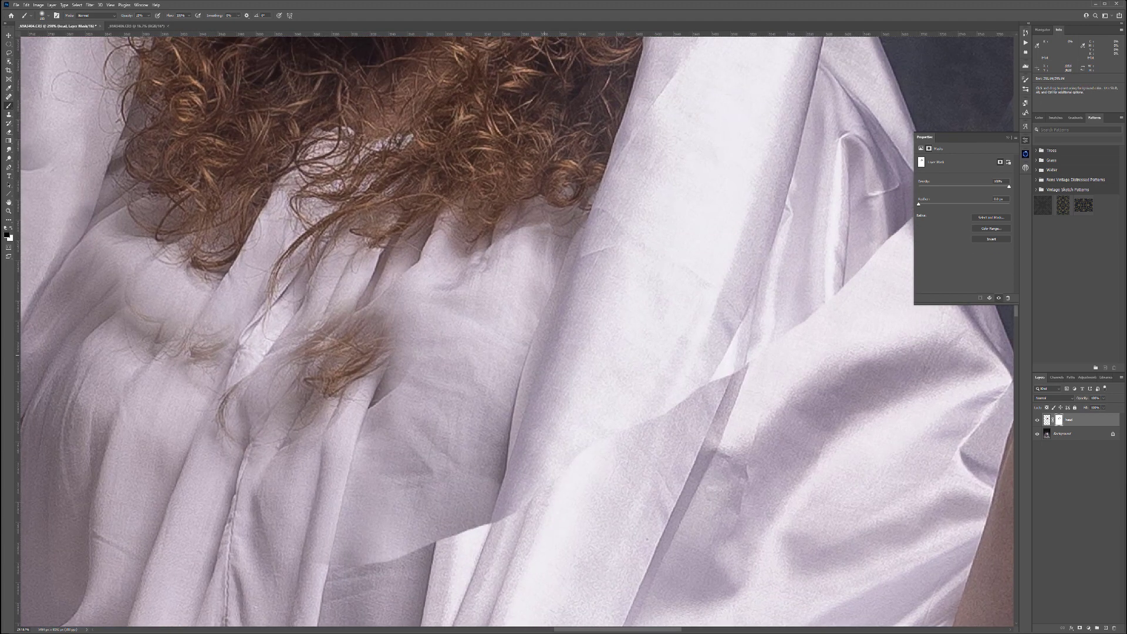
pyautogui.moveTo(429, 351)
pyautogui.mouseDown()
pyautogui.moveTo(483, 223)
pyautogui.moveTo(364, 270)
pyautogui.moveTo(312, 375)
pyautogui.moveTo(247, 411)
pyautogui.moveTo(270, 282)
pyautogui.moveTo(329, 223)
pyautogui.moveTo(176, 329)
pyautogui.mouseUp()
pyautogui.moveTo(264, 235)
pyautogui.mouseDown()
pyautogui.moveTo(411, 194)
pyautogui.moveTo(587, 247)
pyautogui.moveTo(447, 364)
pyautogui.moveTo(516, 353)
pyautogui.moveTo(631, 100)
pyautogui.moveTo(600, 132)
pyautogui.moveTo(561, 329)
pyautogui.moveTo(379, 560)
pyautogui.moveTo(503, 424)
pyautogui.moveTo(474, 519)
pyautogui.moveTo(531, 449)
pyautogui.moveTo(714, 358)
pyautogui.moveTo(624, 378)
pyautogui.moveTo(722, 343)
pyautogui.moveTo(757, 311)
pyautogui.moveTo(792, 247)
pyautogui.moveTo(793, 322)
pyautogui.moveTo(492, 468)
pyautogui.moveTo(561, 434)
pyautogui.mouseUp()
pyautogui.moveTo(533, 475)
pyautogui.mouseDown()
pyautogui.moveTo(573, 433)
pyautogui.moveTo(547, 308)
pyautogui.moveTo(550, 383)
pyautogui.mouseUp()
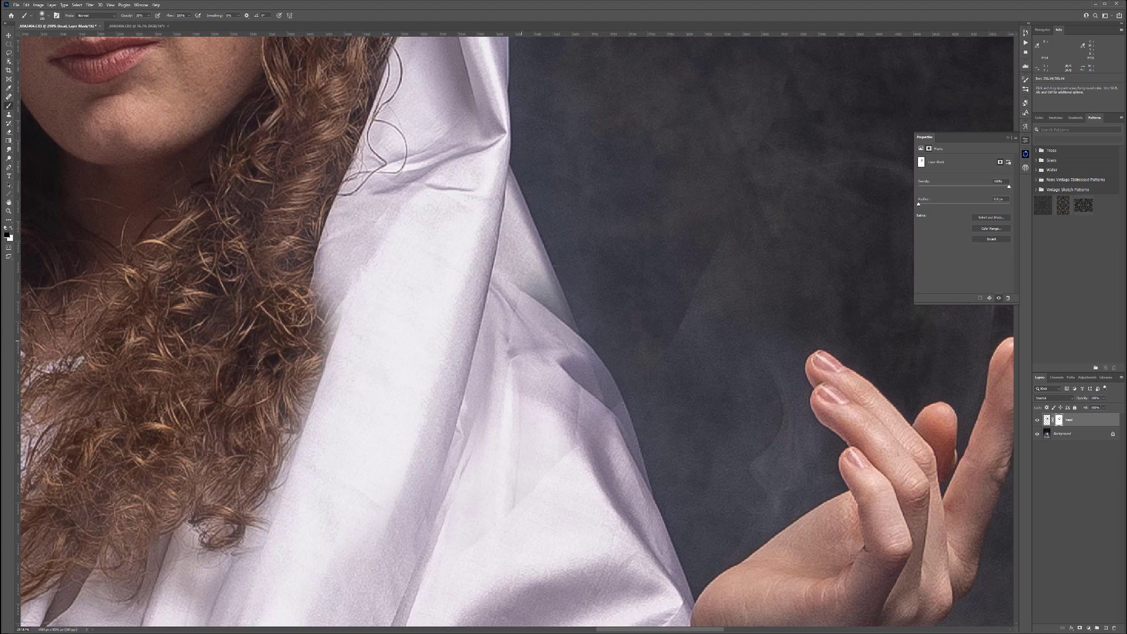
# - Paint black on the mask over the shoulder folds beside the drape to blend the overlapping fabric
pyautogui.moveTo(512, 314); pyautogui.dragTo(485, 324)
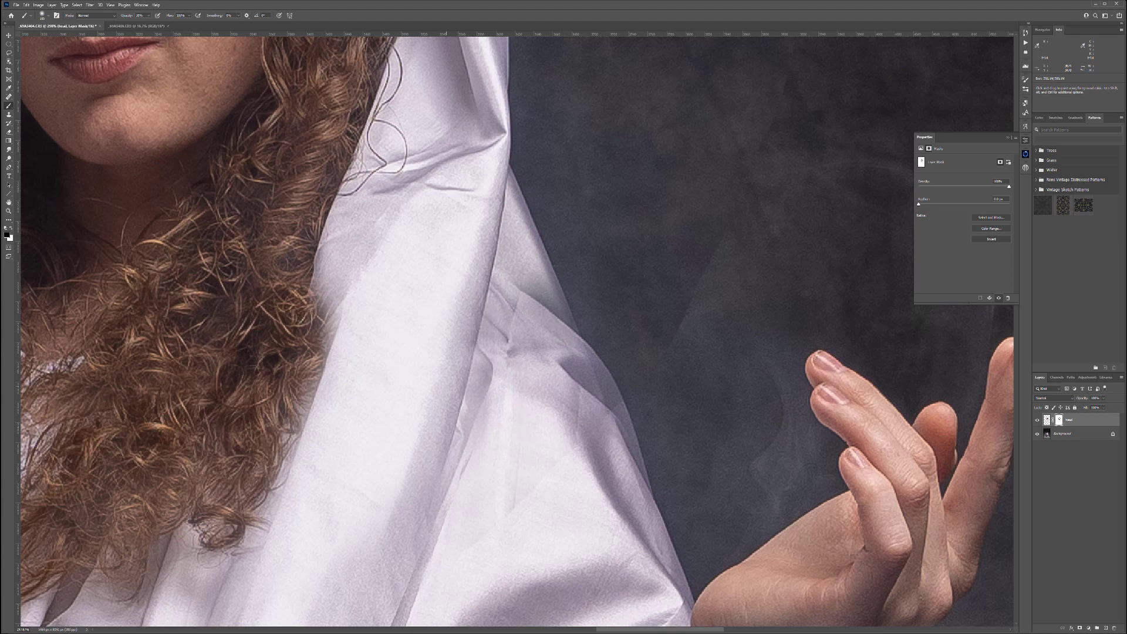
pyautogui.moveTo(493, 432)
pyautogui.mouseDown()
pyautogui.moveTo(467, 355)
pyautogui.moveTo(522, 365)
pyautogui.mouseUp()
pyautogui.moveTo(564, 298); pyautogui.dragTo(619, 298)
# - Switch to white and paint on the mask to restore the veil's outer edge above the shoulder
pyautogui.press('x')
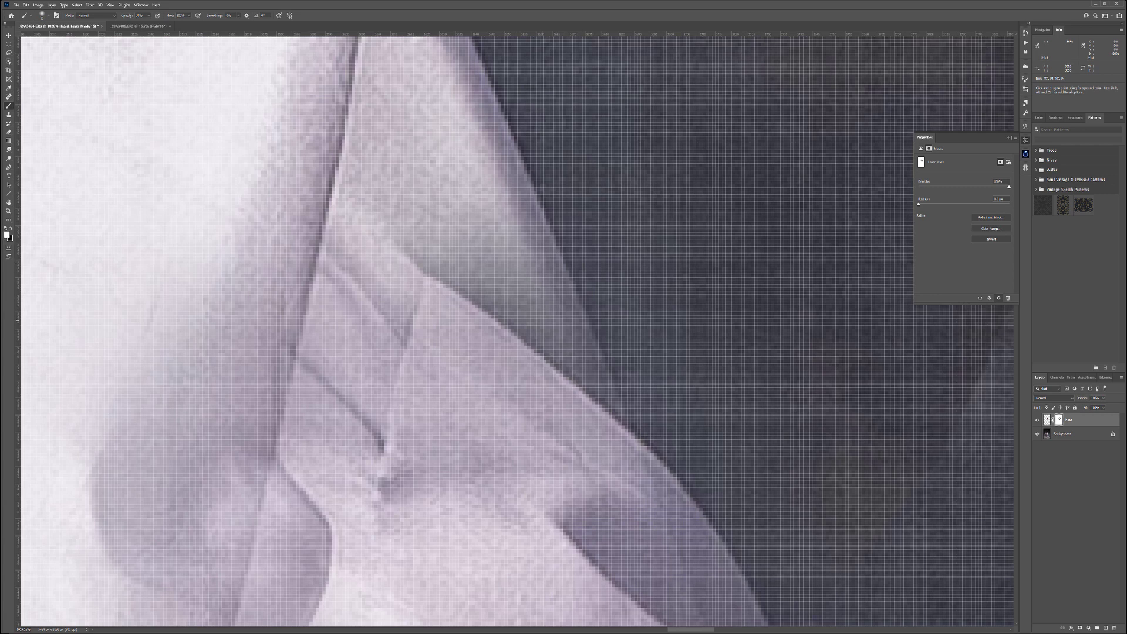
pyautogui.moveTo(463, 250)
pyautogui.mouseDown()
pyautogui.moveTo(490, 281)
pyautogui.moveTo(470, 289)
pyautogui.moveTo(539, 336)
pyautogui.moveTo(583, 415)
pyautogui.moveTo(507, 207)
pyautogui.mouseUp()
pyautogui.scroll(-10, 507, 208)
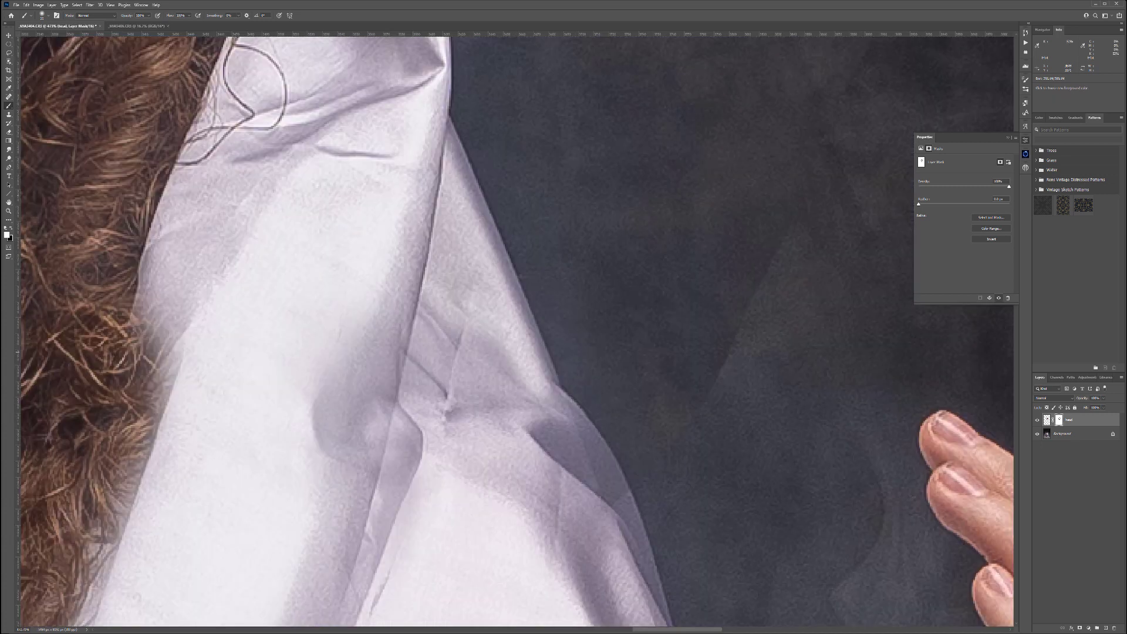
pyautogui.moveTo(486, 352); pyautogui.dragTo(487, 383)
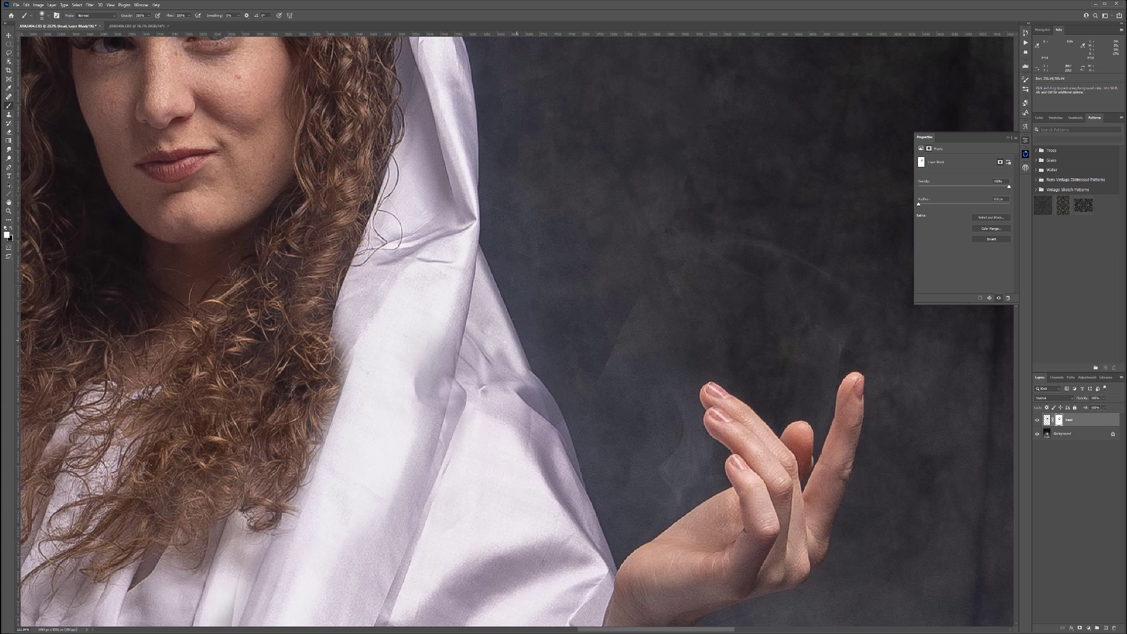
# - Toggle the head layer's visibility to compare the composite with the original photo
pyautogui.scroll(-6, 726, 397)
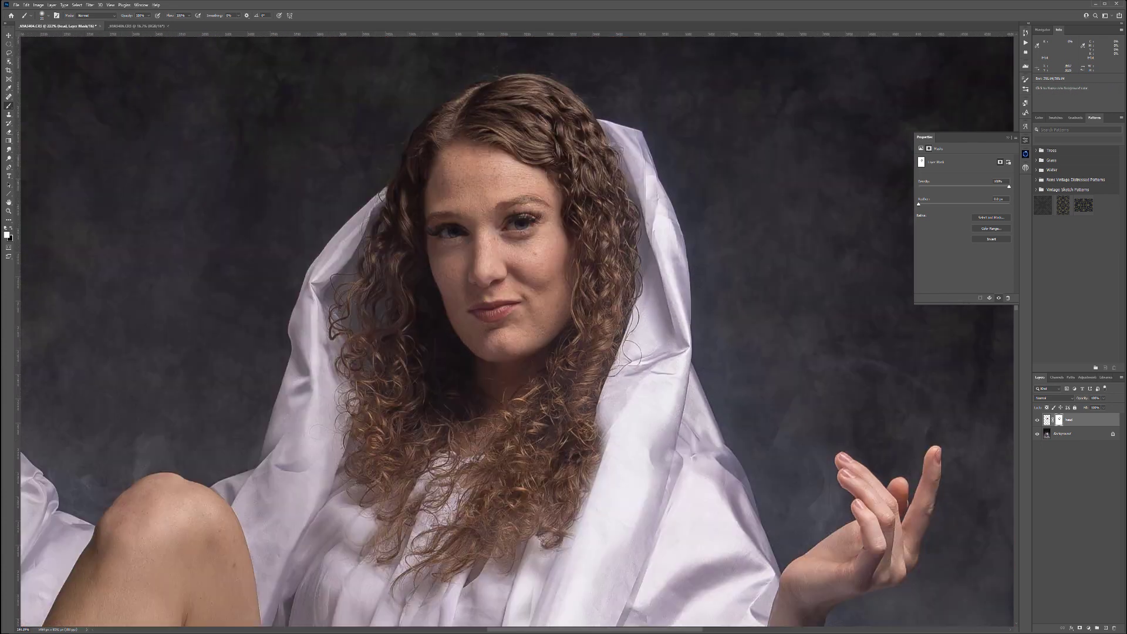
pyautogui.scroll(-4, 508, 317)
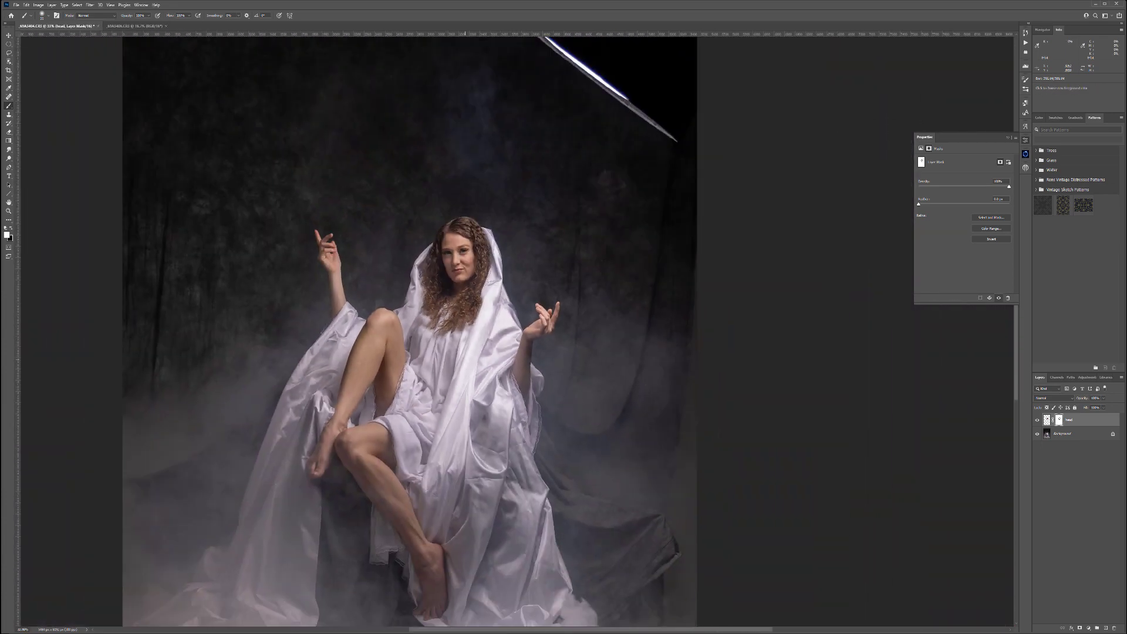
pyautogui.click(1038, 420)
pyautogui.click(1037, 421)
pyautogui.click(1038, 421)
pyautogui.click(1037, 420)
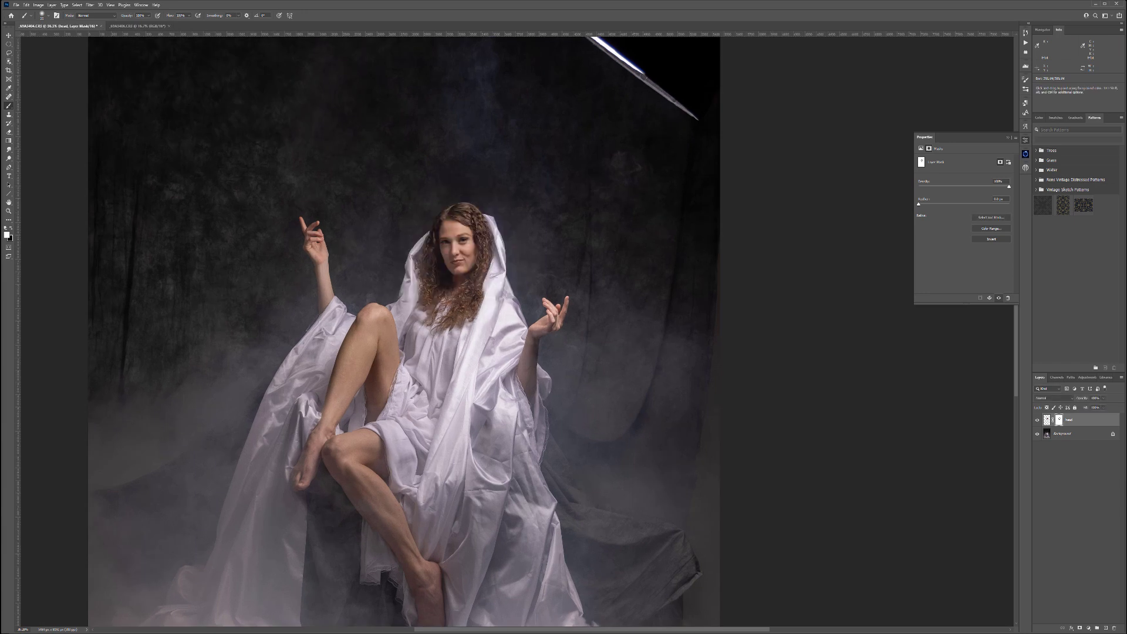
# - Try to remove the studio light from the dark backdrop with the Patch tool while the head layer's mask is active
pyautogui.moveTo(398, 198); pyautogui.dragTo(484, 259)
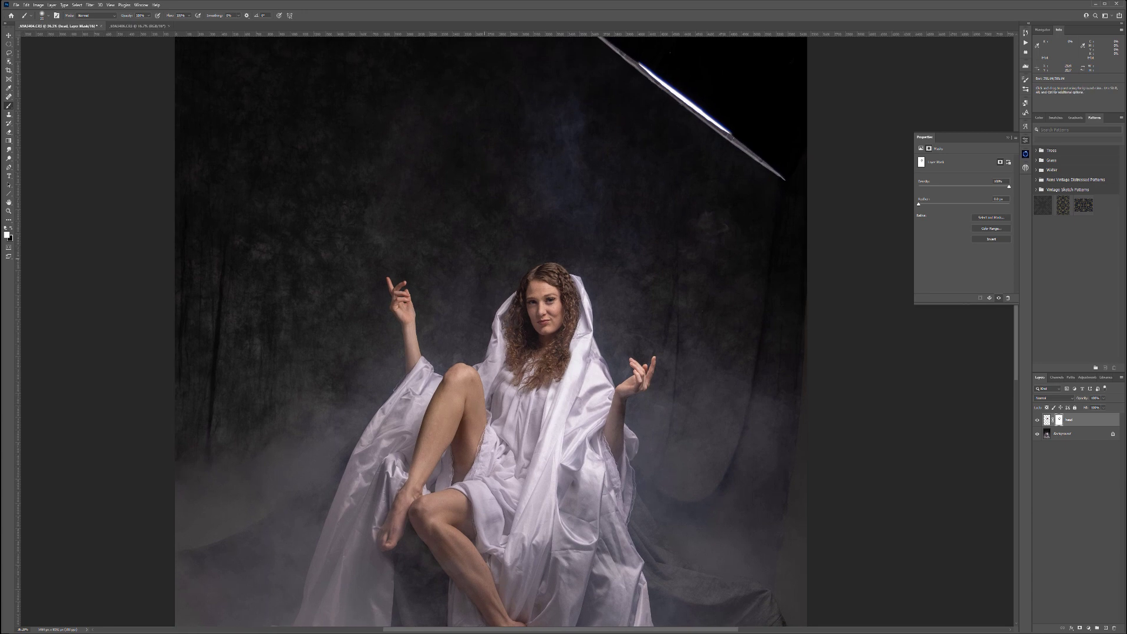
pyautogui.scroll(-5, 662, 220)
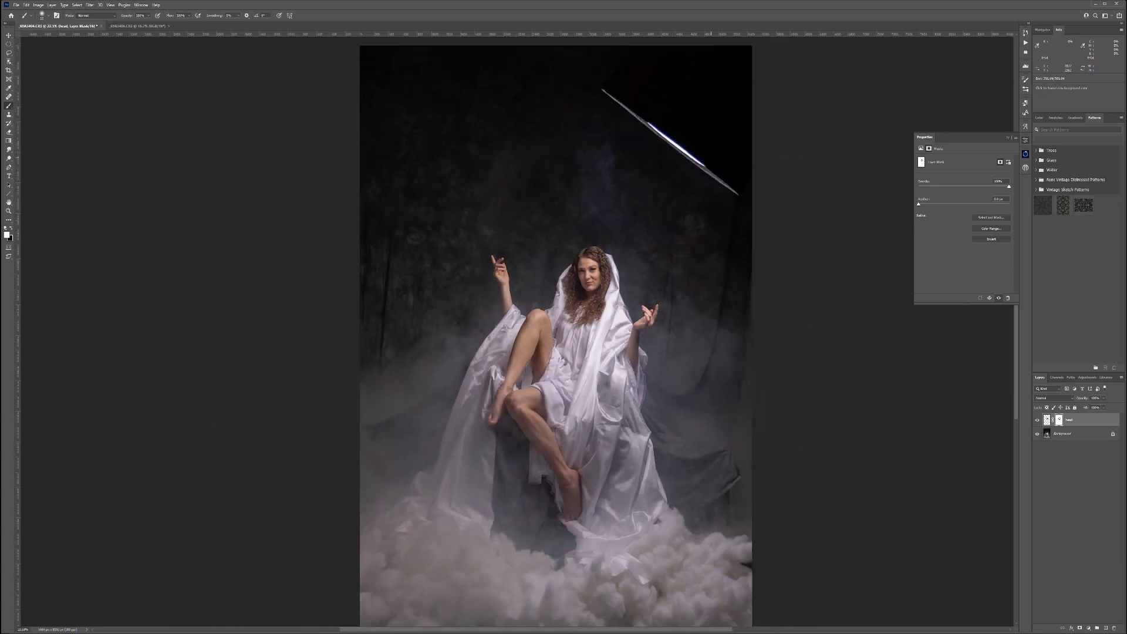
pyautogui.moveTo(703, 157); pyautogui.dragTo(533, 274)
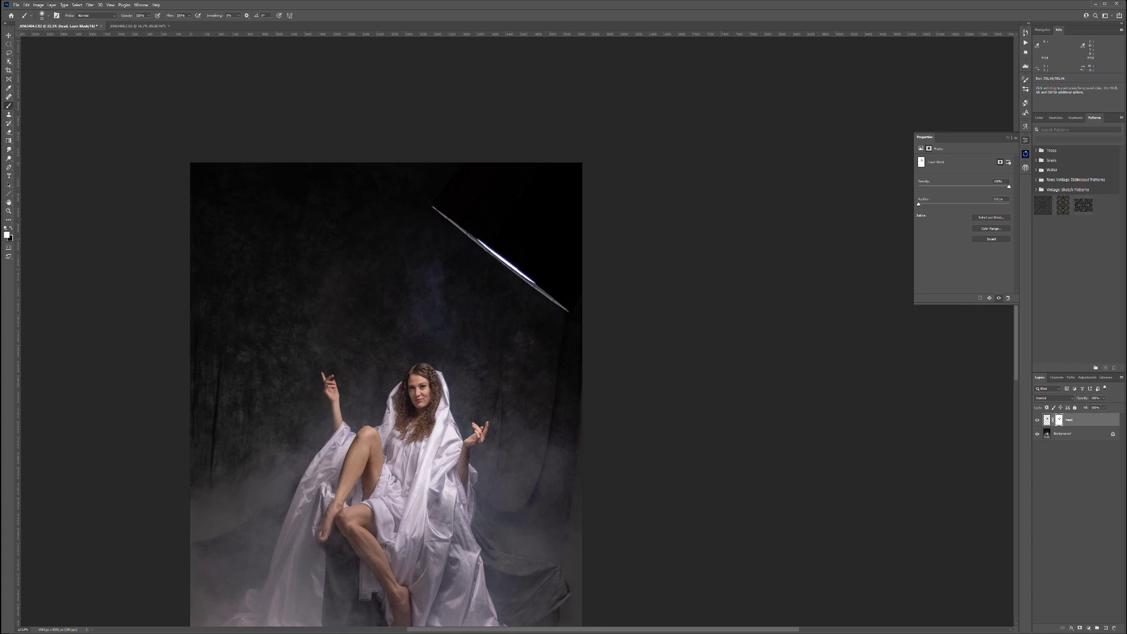
pyautogui.click(9, 96)
pyautogui.click(34, 109)
pyautogui.moveTo(555, 163)
pyautogui.mouseDown()
pyautogui.moveTo(495, 163)
pyautogui.moveTo(427, 203)
pyautogui.moveTo(511, 285)
pyautogui.moveTo(581, 298)
pyautogui.moveTo(582, 195)
pyautogui.mouseUp()
pyautogui.moveTo(552, 230); pyautogui.dragTo(332, 249)
pyautogui.hotkey('ctrl', 'd')
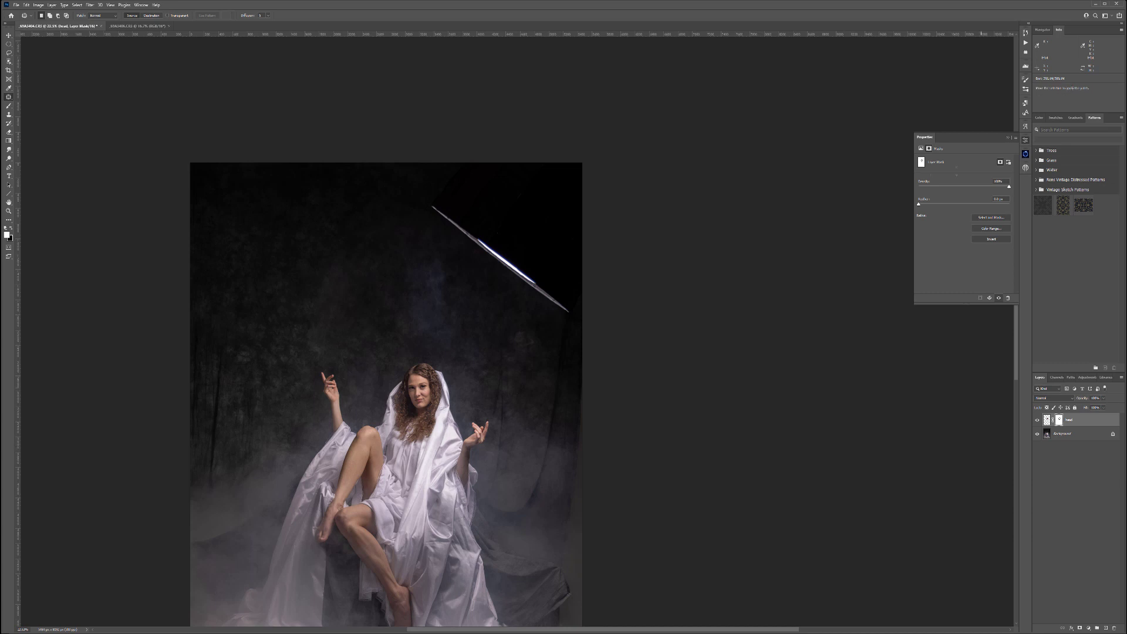
# - Activate the Background layer and patch out the studio light with clean dark backdrop, then deselect
pyautogui.click(1070, 434)
pyautogui.moveTo(544, 163)
pyautogui.mouseDown()
pyautogui.moveTo(508, 163)
pyautogui.moveTo(424, 209)
pyautogui.moveTo(540, 322)
pyautogui.moveTo(583, 166)
pyautogui.mouseUp()
pyautogui.moveTo(554, 232); pyautogui.dragTo(368, 248)
pyautogui.hotkey('ctrl', 'd')
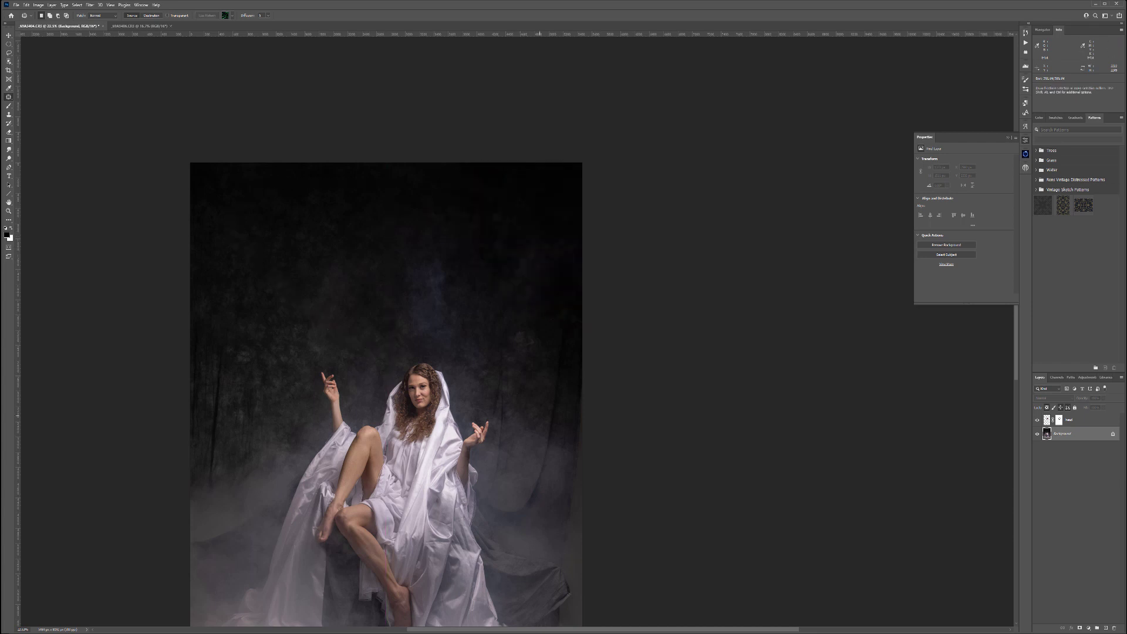
# - Patch the backdrop strip along the photo's right edge with neighbouring backdrop and clear the selection
pyautogui.moveTo(447, 399); pyautogui.dragTo(411, 197)
pyautogui.moveTo(548, 173)
pyautogui.mouseDown()
pyautogui.moveTo(518, 449)
pyautogui.moveTo(549, 459)
pyautogui.mouseUp()
pyautogui.moveTo(537, 408)
pyautogui.mouseDown()
pyautogui.moveTo(482, 249)
pyautogui.moveTo(492, 253)
pyautogui.mouseUp()
pyautogui.hotkey('ctrl', 'd')
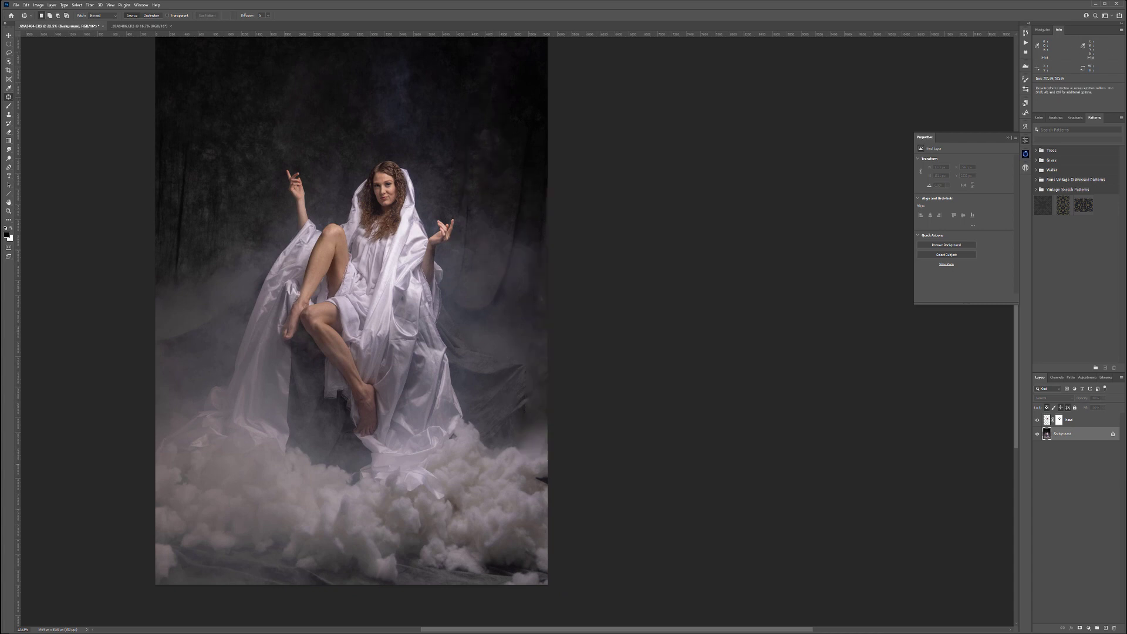
# - Activate the head layer and stamp all visible layers into a new merged layer above it
pyautogui.moveTo(523, 171); pyautogui.dragTo(533, 290)
pyautogui.scroll(-4, 553, 330)
pyautogui.click(1048, 420)
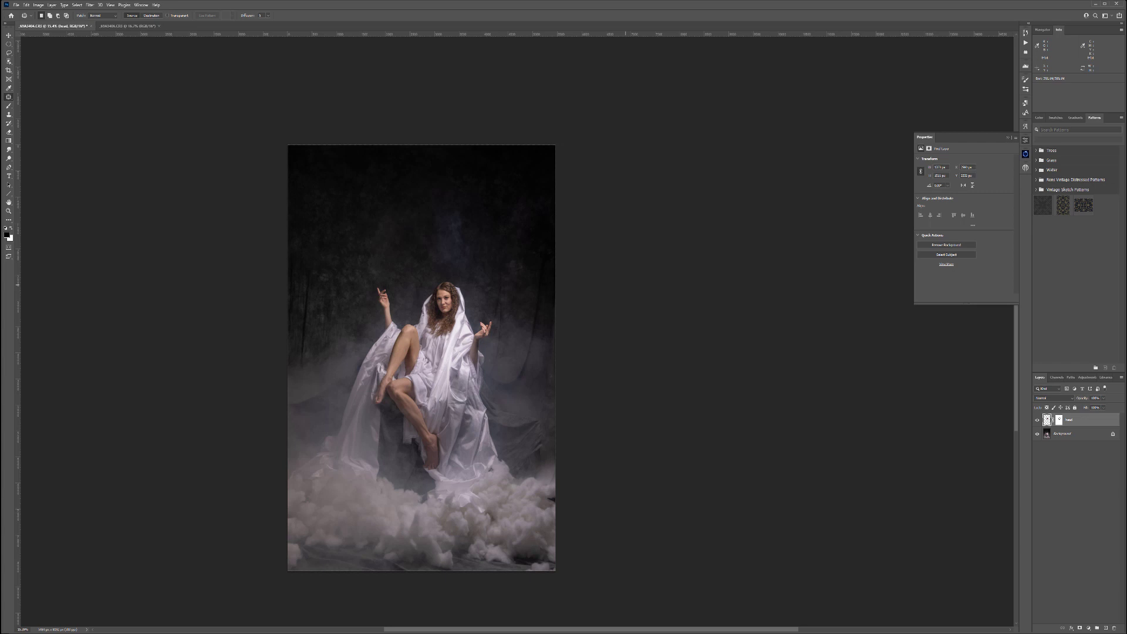
pyautogui.hotkey('ctrl', 'shift', 'alt', 'e')
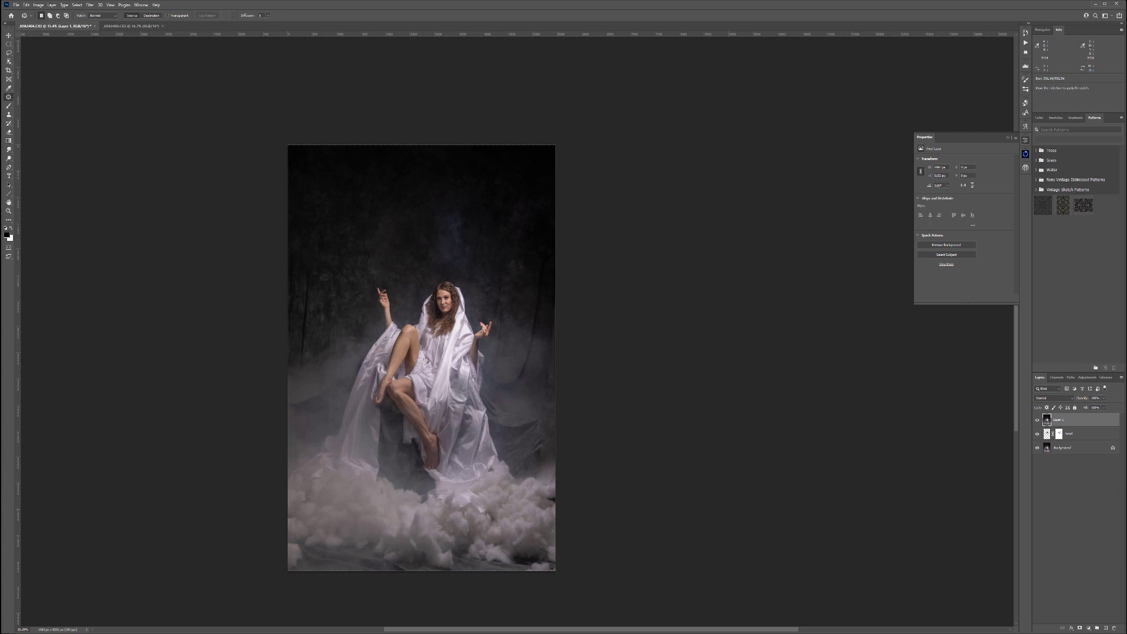
# - Widen the canvas evenly on both sides with the Crop tool, using Content-Aware to fill the added areas
pyautogui.press('c')
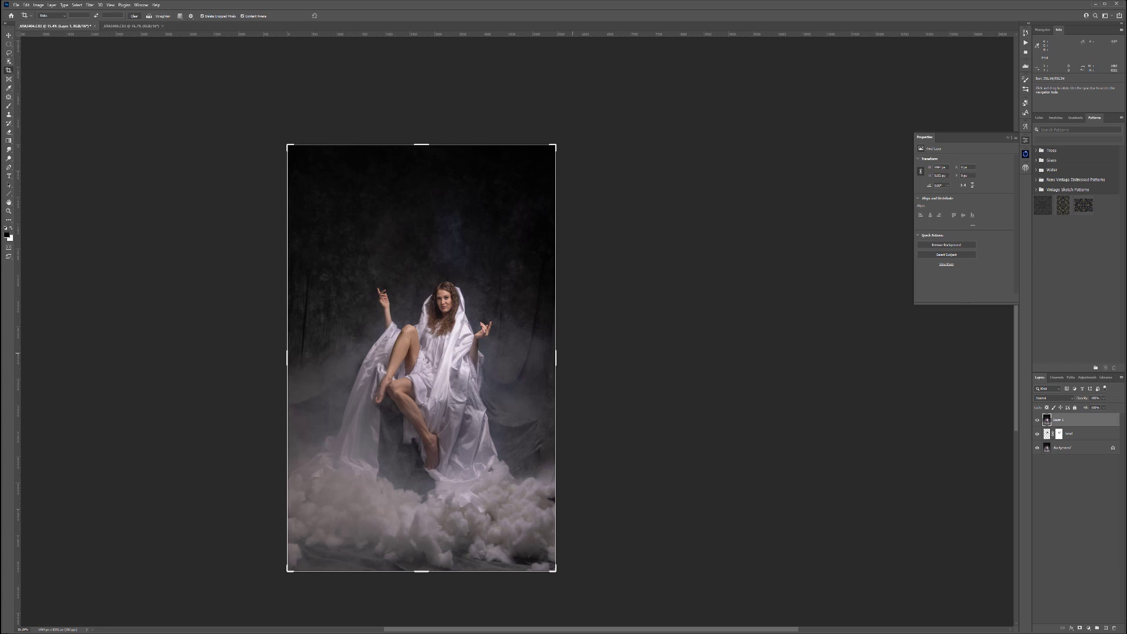
pyautogui.moveTo(556, 358); pyautogui.dragTo(583, 357)
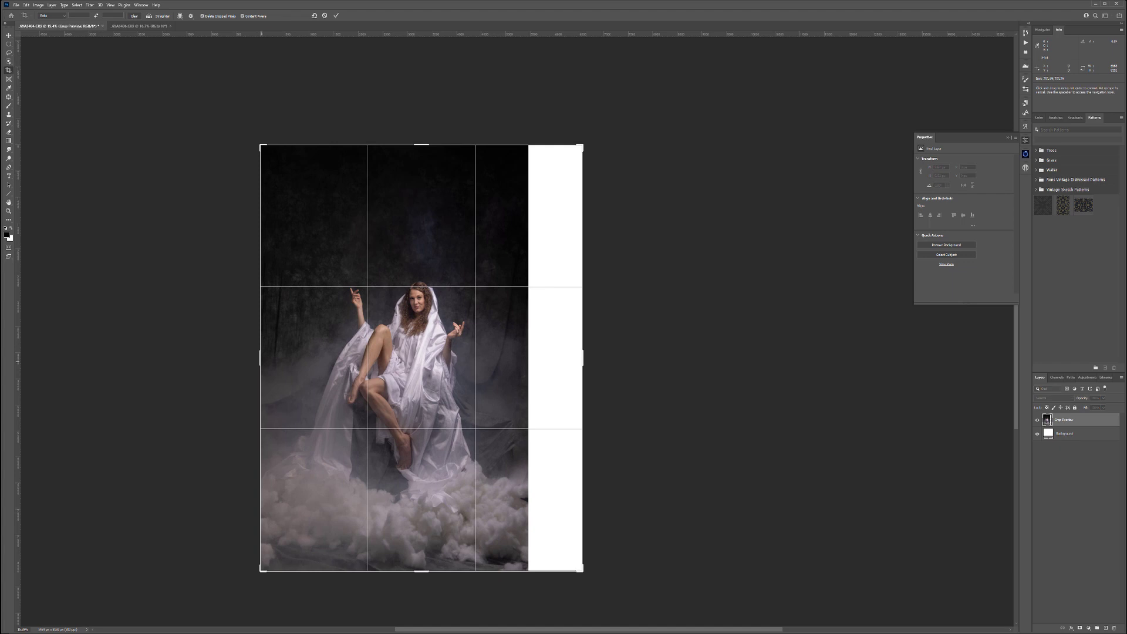
pyautogui.moveTo(260, 357); pyautogui.dragTo(235, 358)
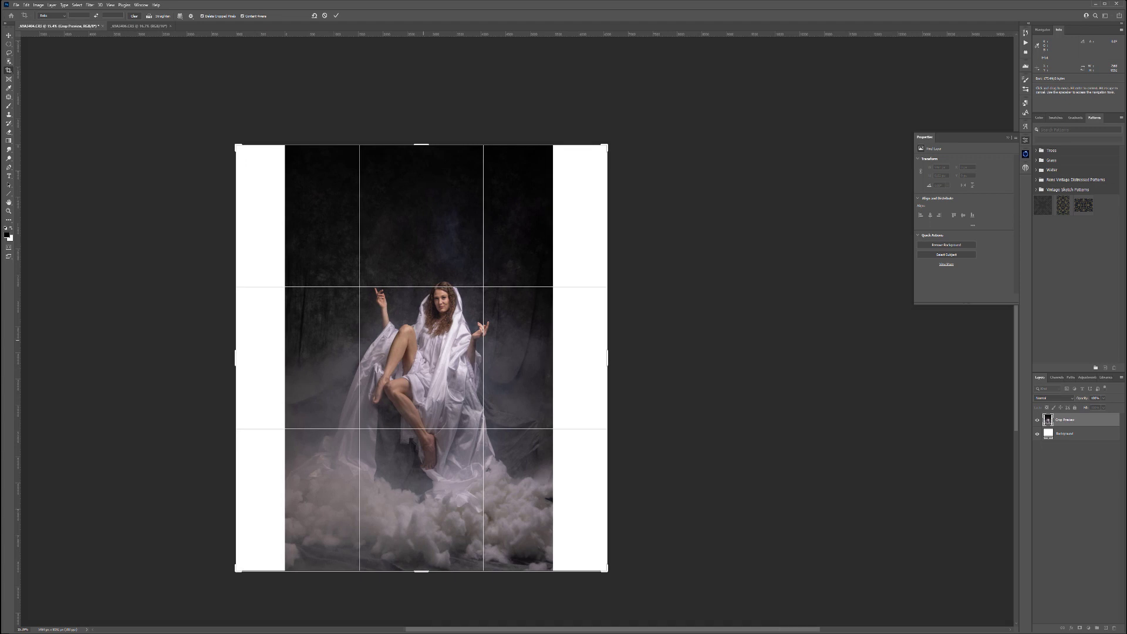
pyautogui.press('Return')
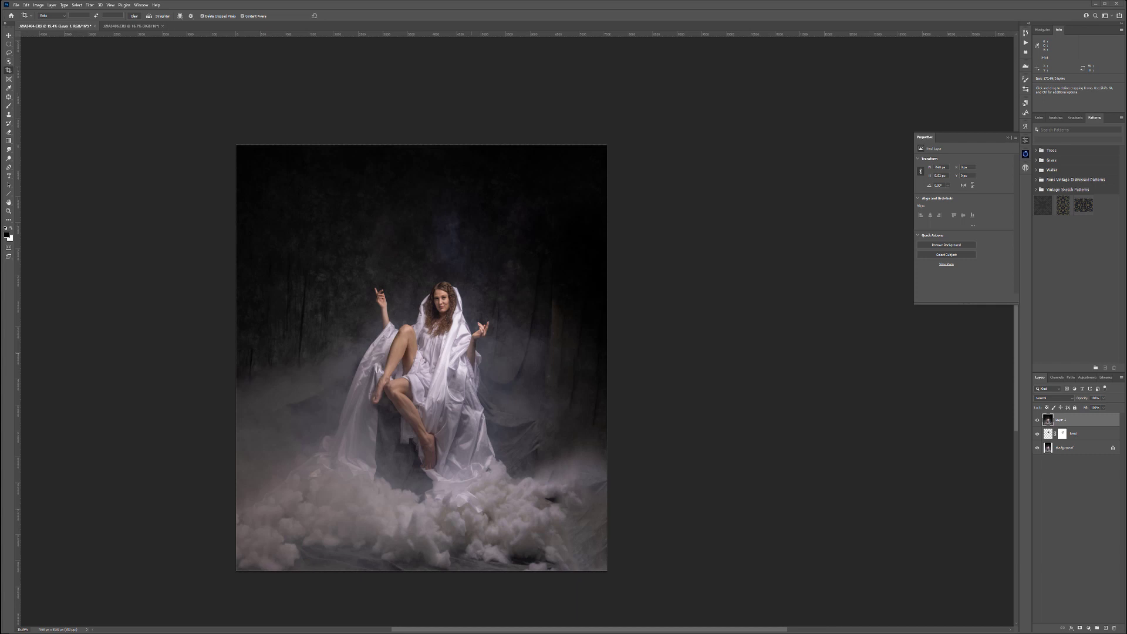
# - Extend the canvas a second time on both sides with the content-aware crop and apply it
pyautogui.click(607, 358)
pyautogui.moveTo(607, 357); pyautogui.dragTo(646, 350)
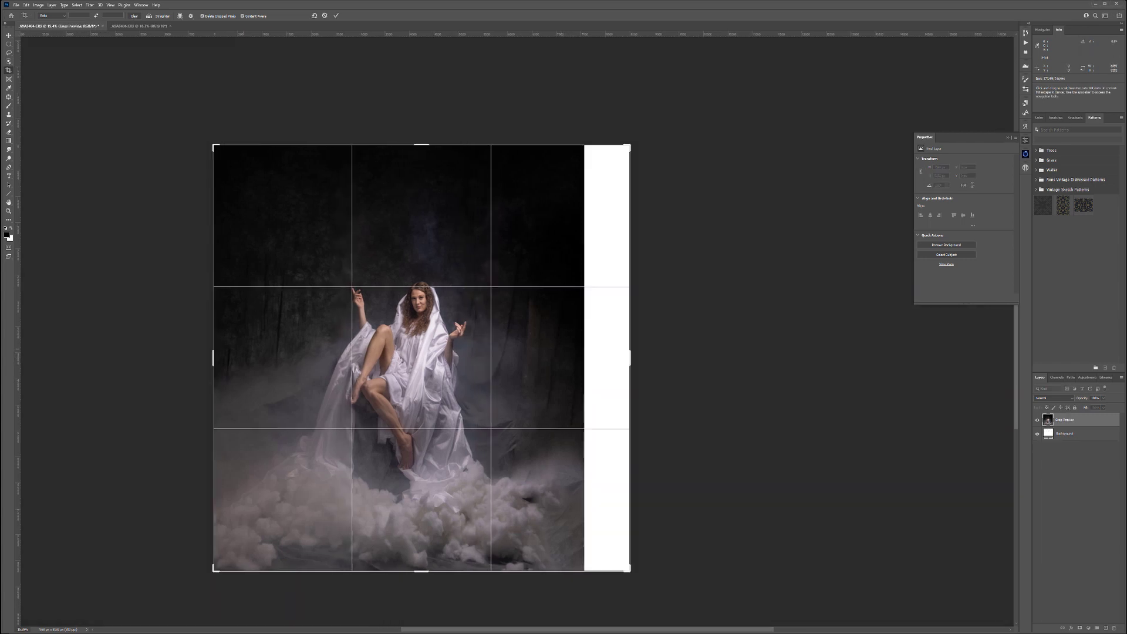
pyautogui.moveTo(213, 358); pyautogui.dragTo(190, 352)
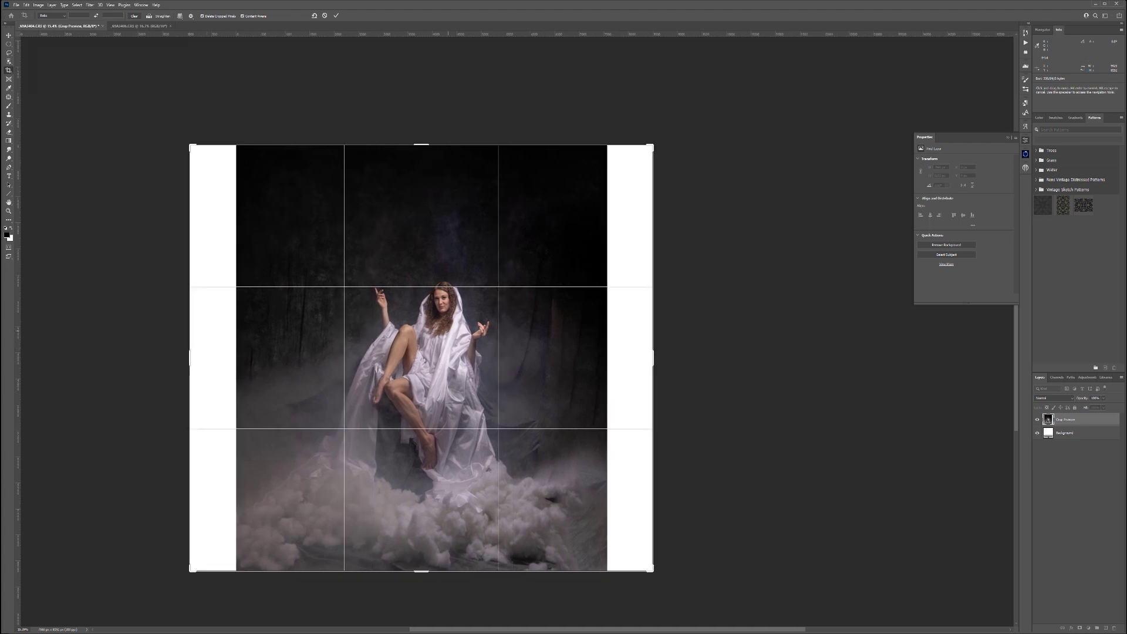
pyautogui.press('Return')
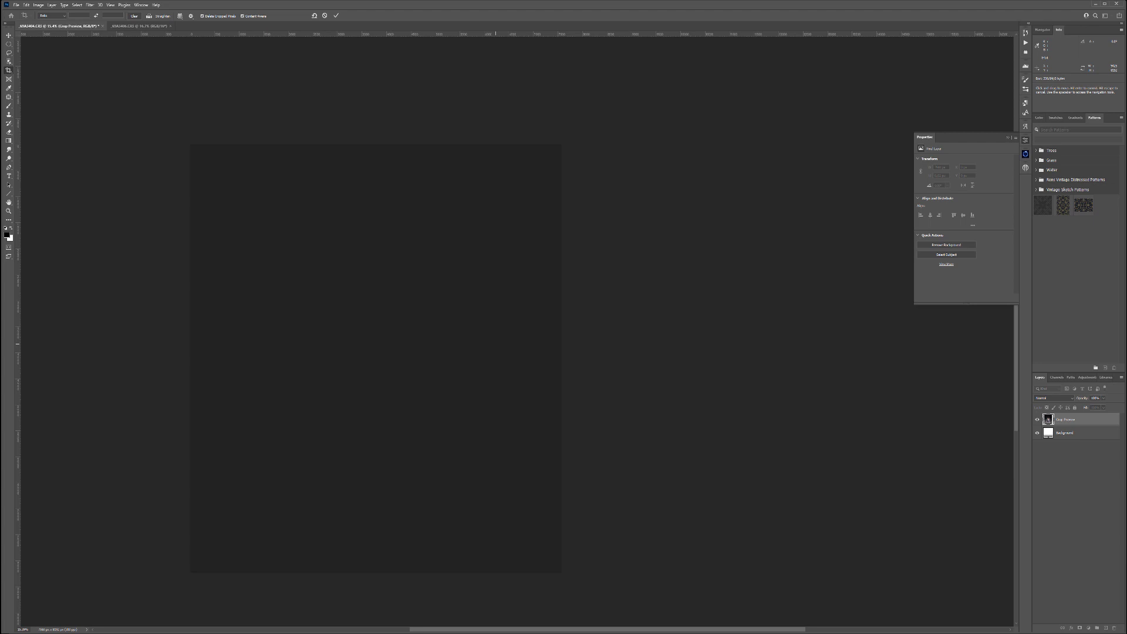
pyautogui.press('Escape')
# - Extend the canvas further on both sides, trim a thin strip off the bottom edge, and apply the content-aware crop
pyautogui.click(519, 359)
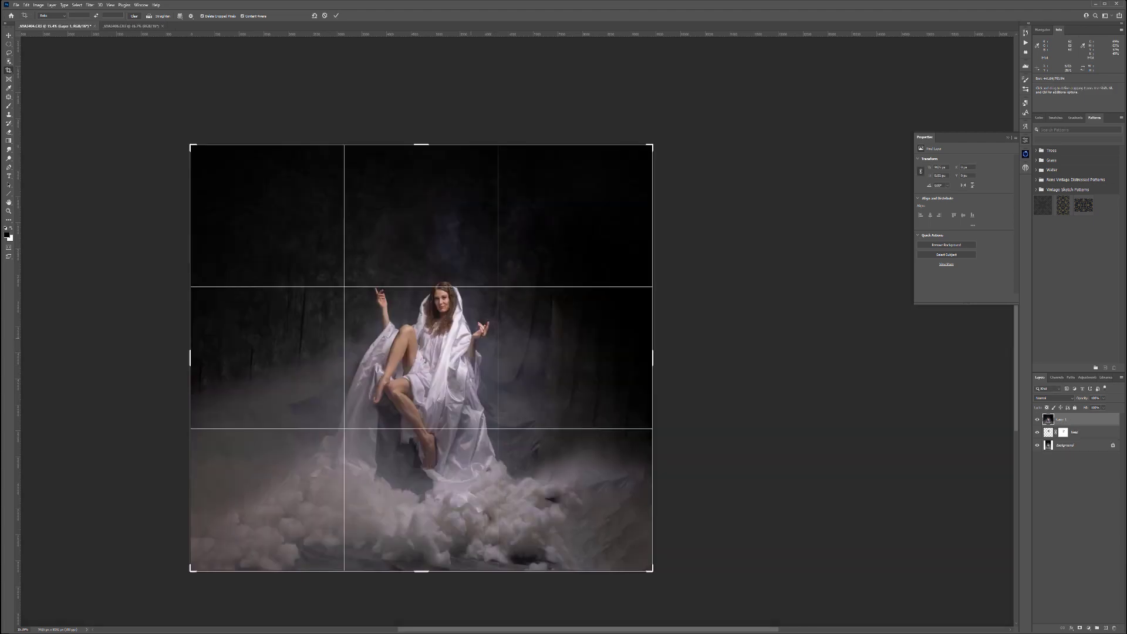
pyautogui.moveTo(652, 359); pyautogui.dragTo(676, 353)
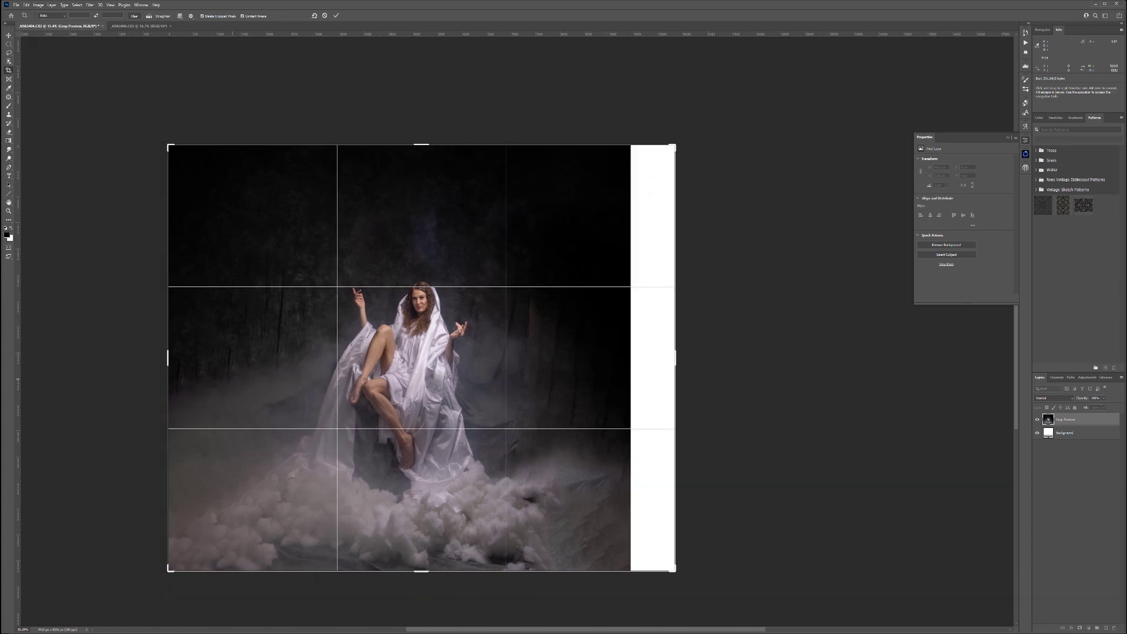
pyautogui.moveTo(167, 358); pyautogui.dragTo(145, 356)
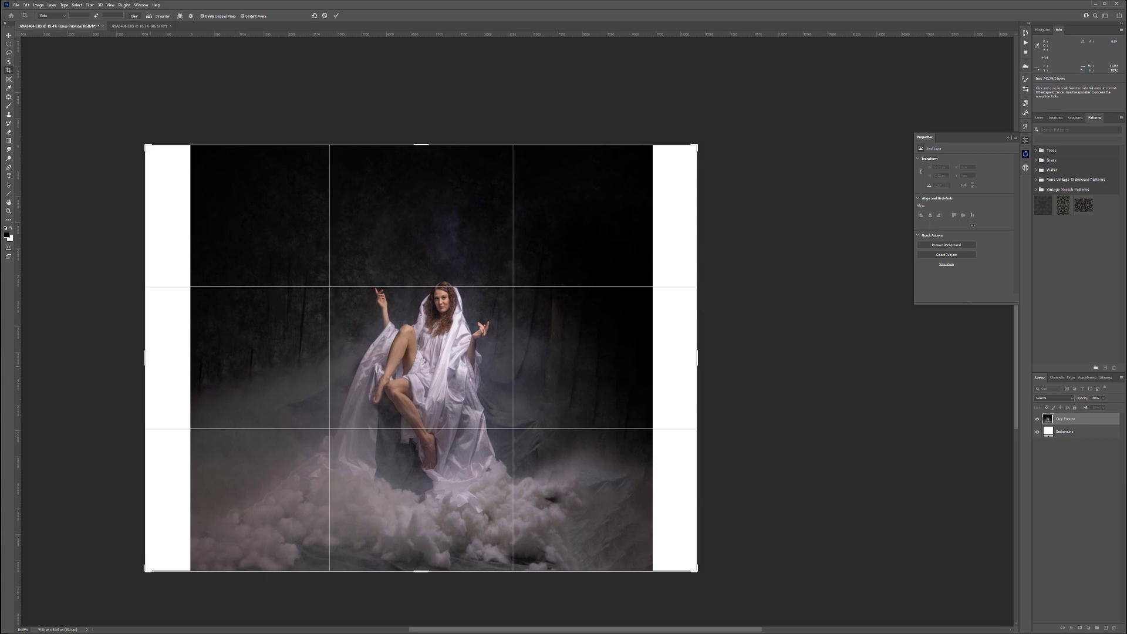
pyautogui.moveTo(420, 571); pyautogui.dragTo(421, 569)
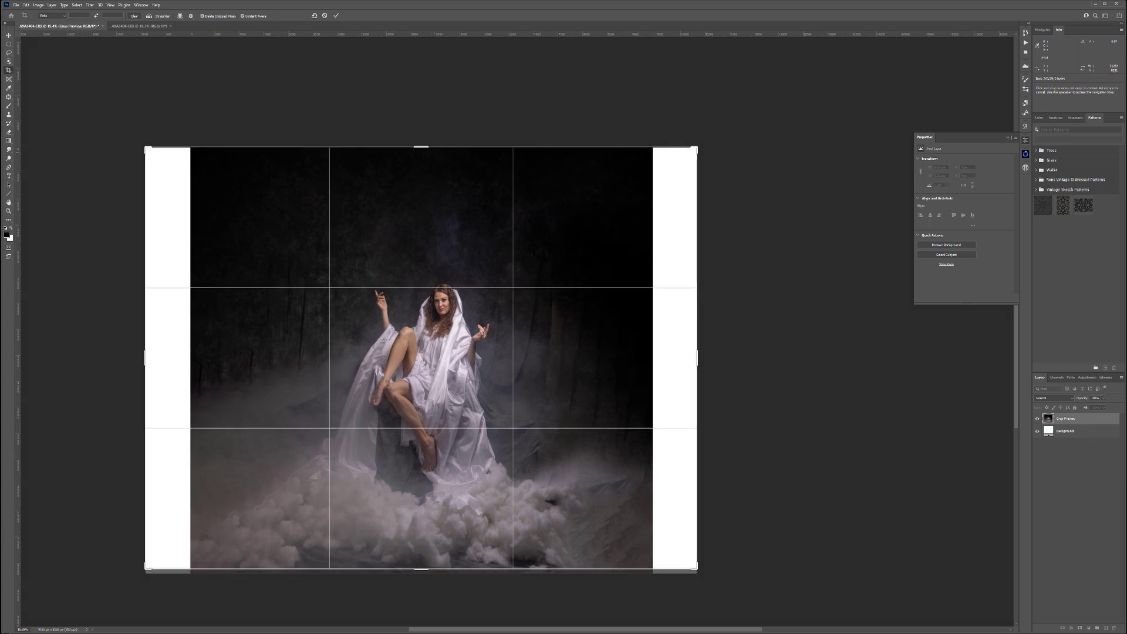
pyautogui.moveTo(139, 353); pyautogui.dragTo(139, 353)
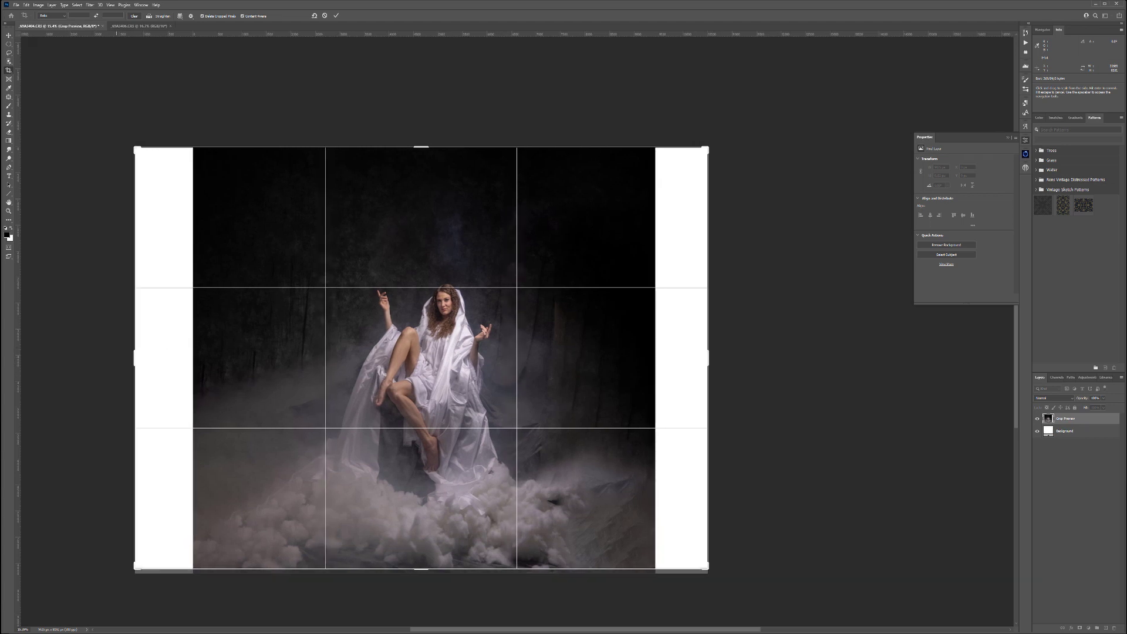
pyautogui.moveTo(135, 356); pyautogui.dragTo(125, 353)
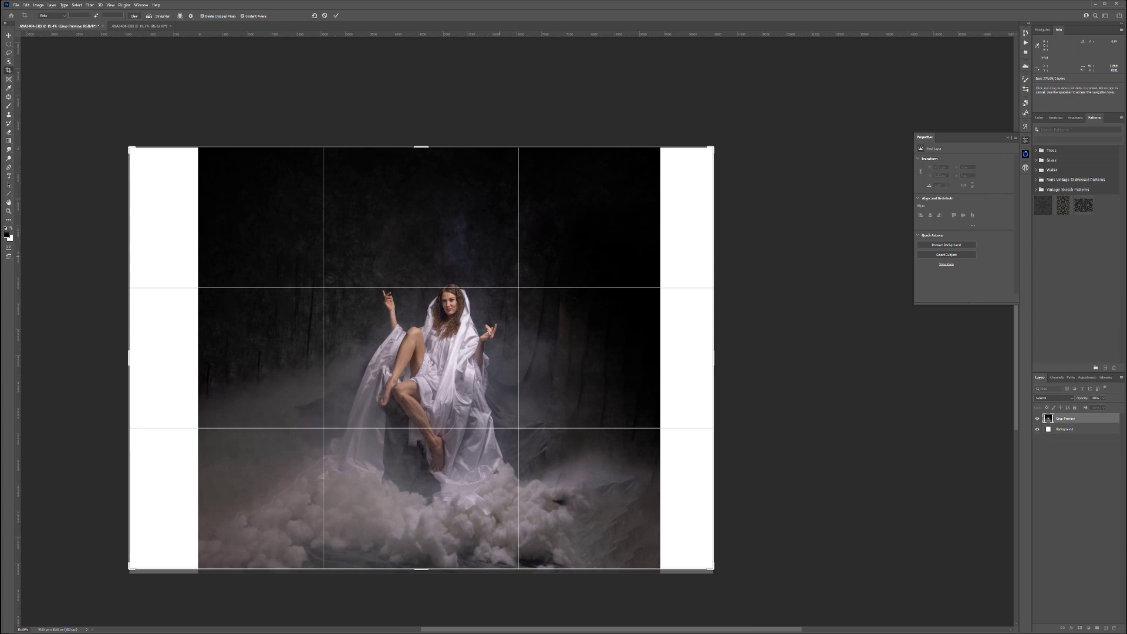
pyautogui.press('Return')
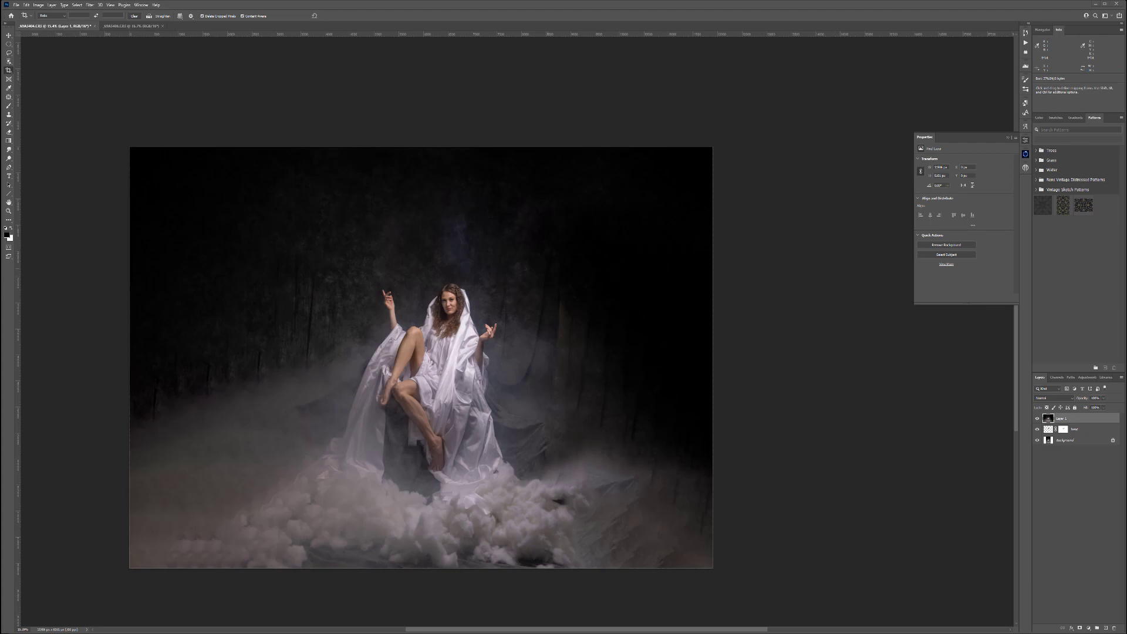
# - Resample the whole image to a height of 8000 pixels while keeping its proportions
pyautogui.press('v')
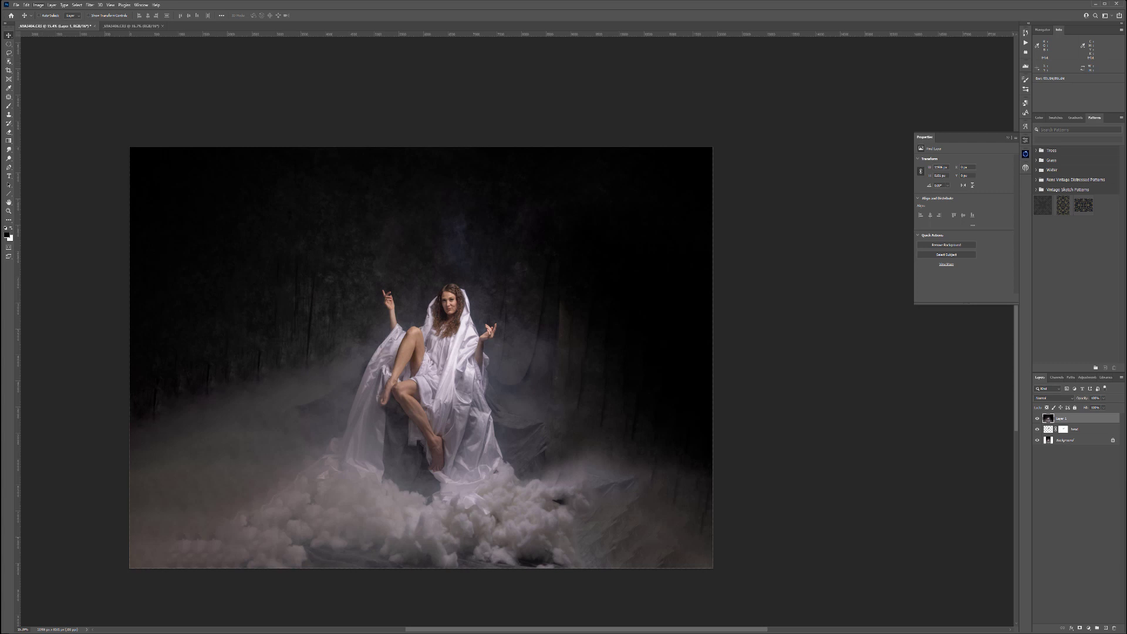
pyautogui.click(38, 4)
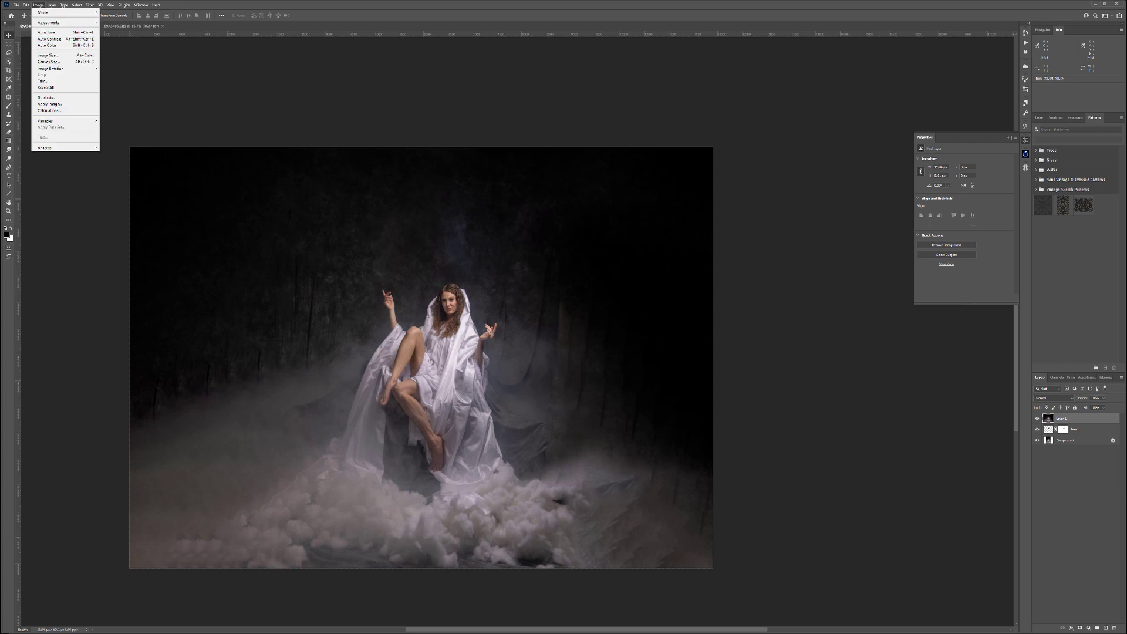
pyautogui.click(47, 55)
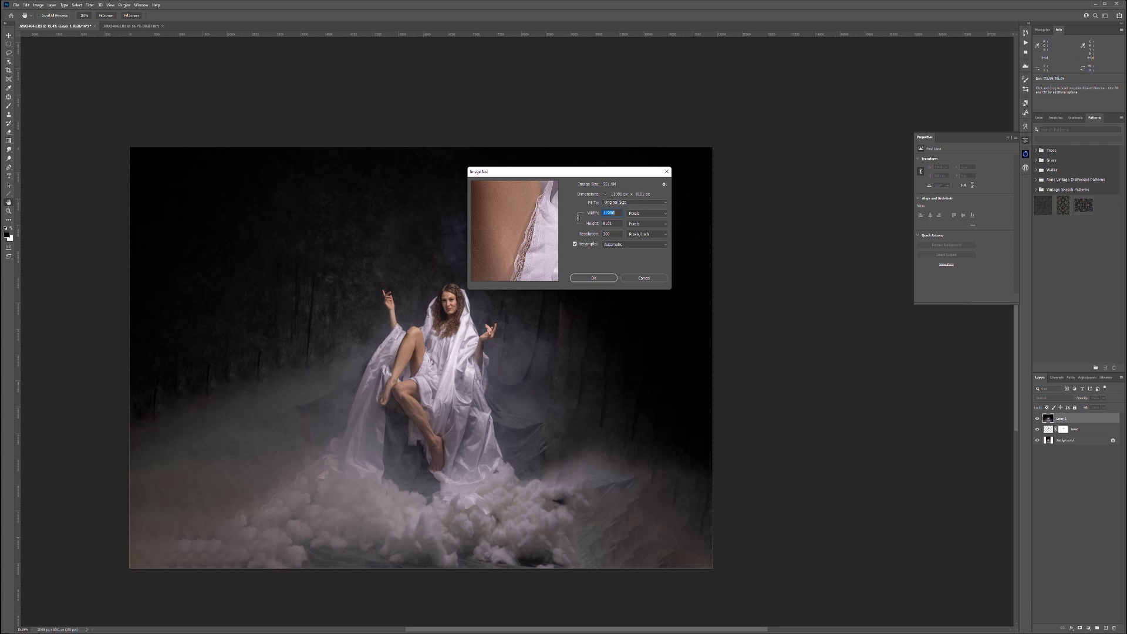
pyautogui.press('Tab')
pyautogui.hotkey('shift', 'Tab')
pyautogui.press('Tab')
pyautogui.write('8000')
pyautogui.hotkey('shift', 'Tab')
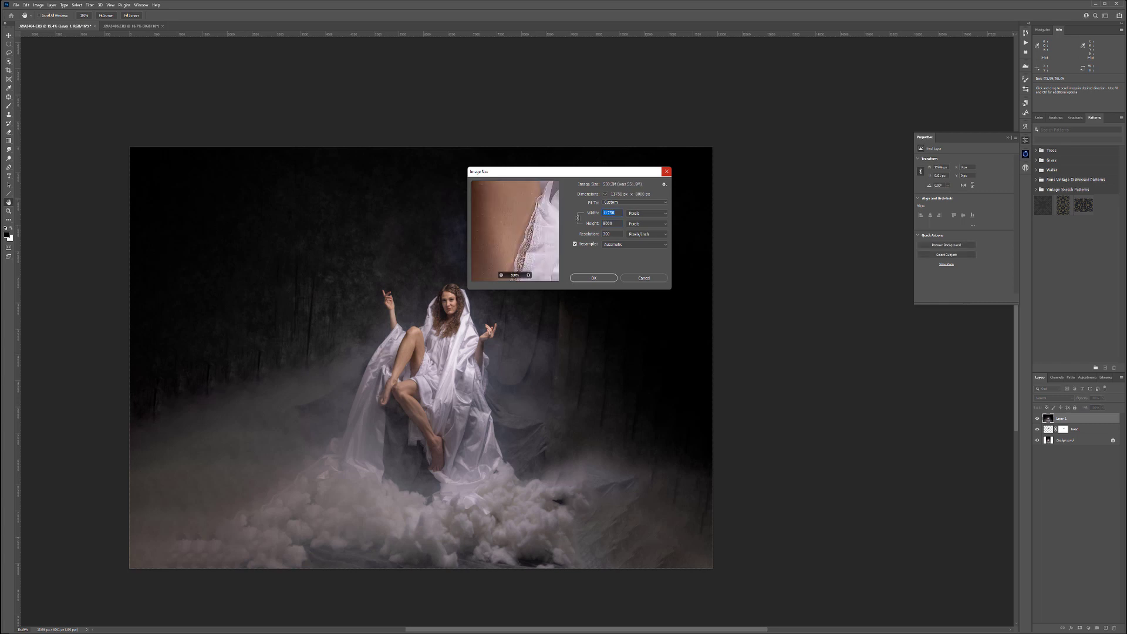
pyautogui.press('Return')
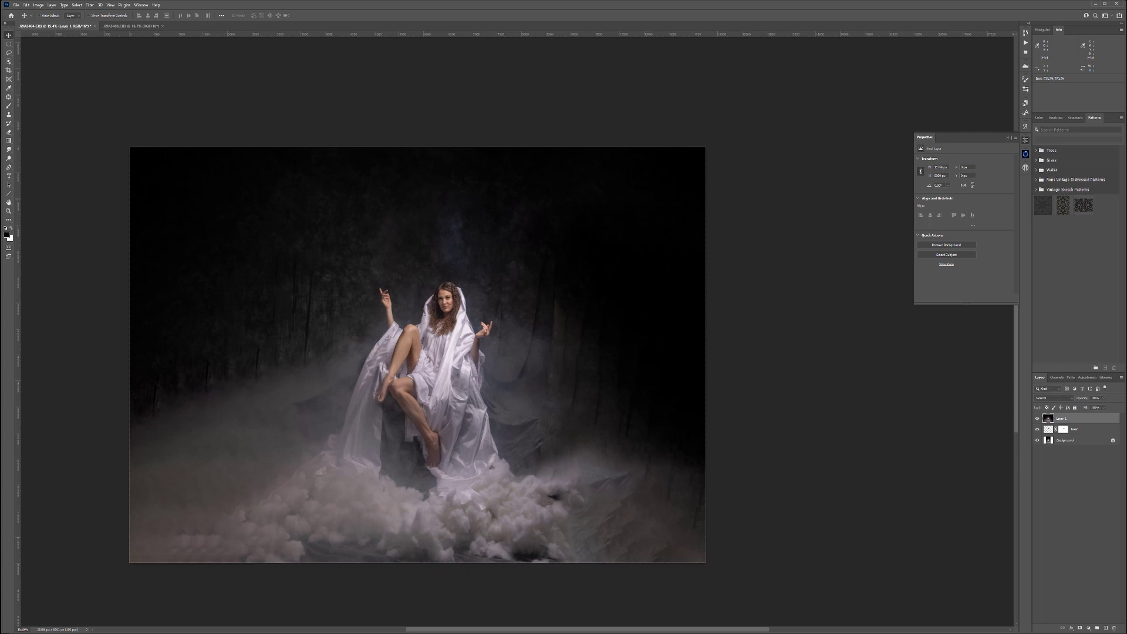
# - Switch to DAZ Studio and load the DAZ Dragon 3 Base figure into the empty scene
pyautogui.hotkey('alt', 'Tab')
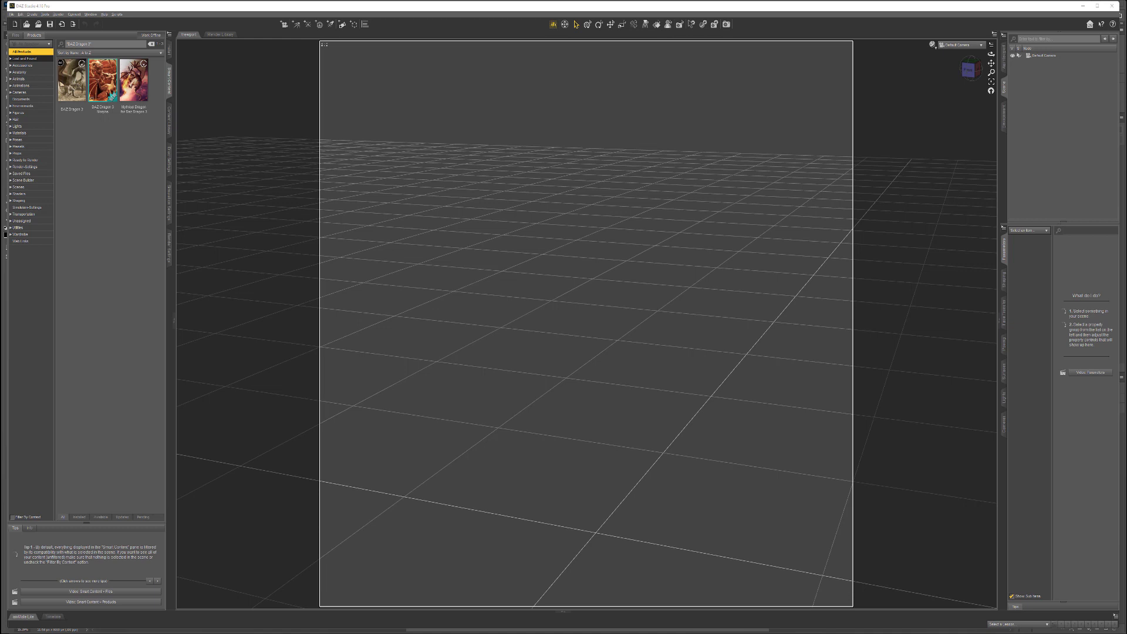
pyautogui.doubleClick(72, 85)
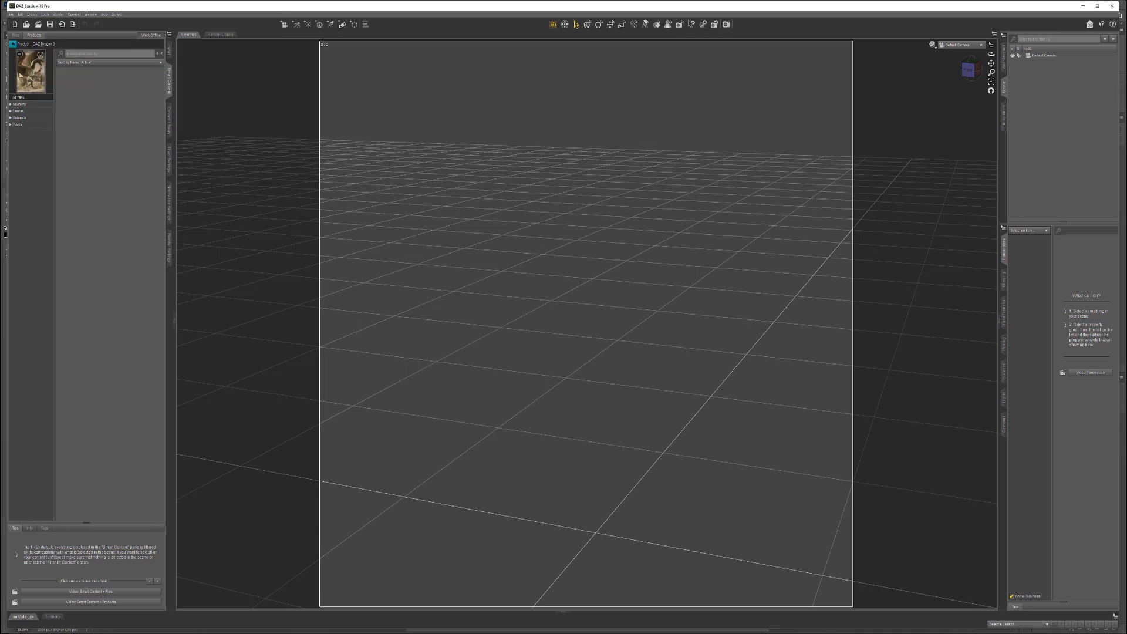
pyautogui.click(20, 104)
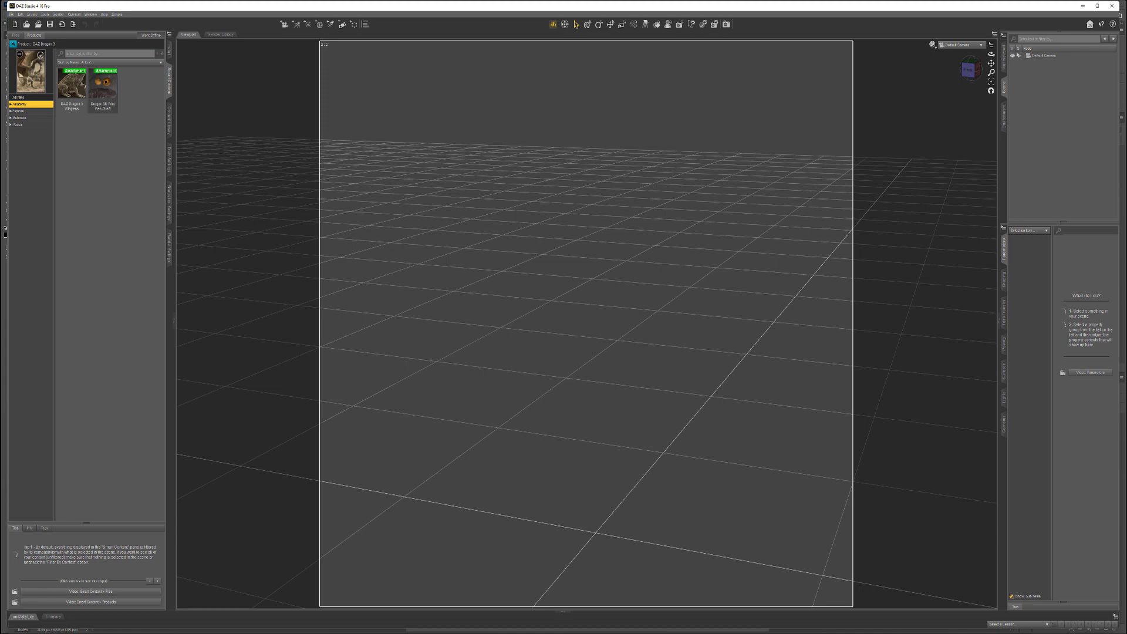
pyautogui.click(19, 111)
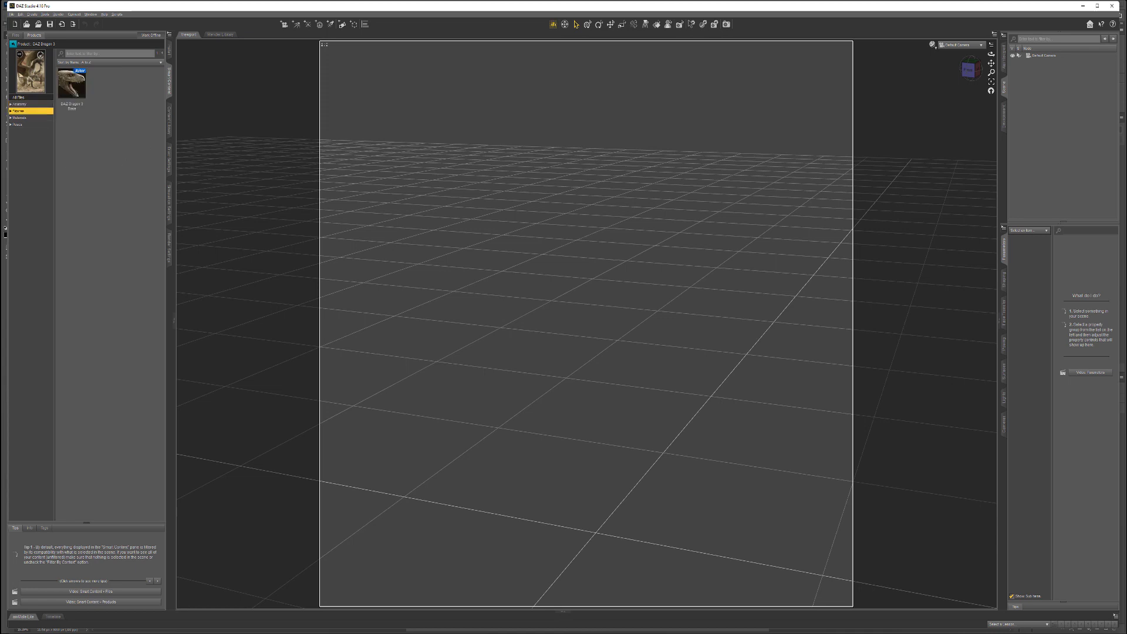
pyautogui.doubleClick(72, 86)
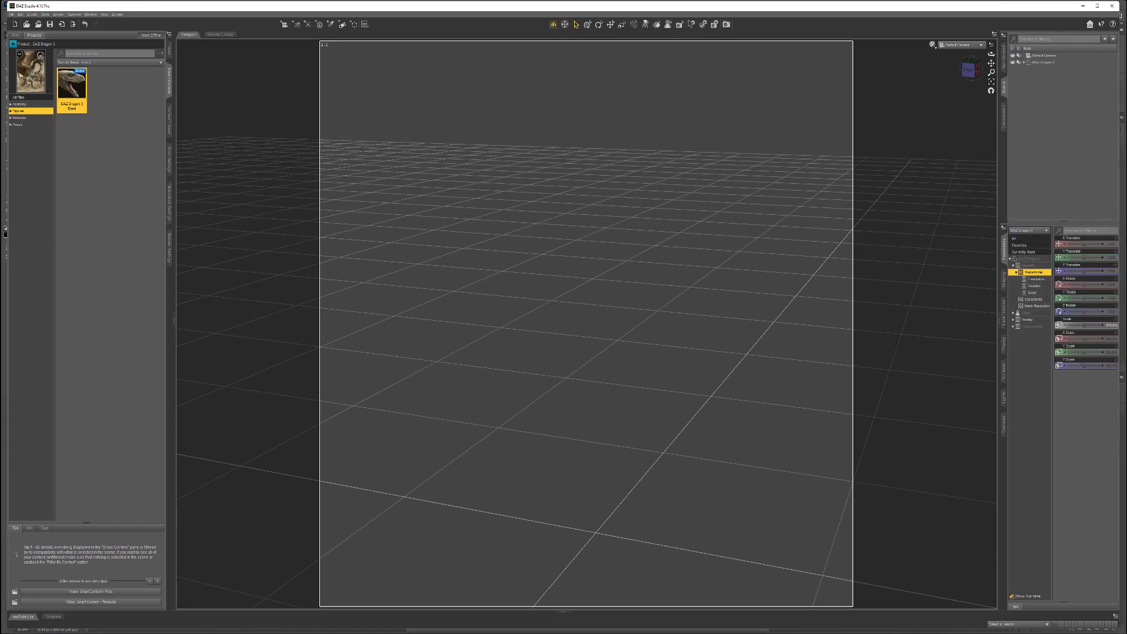
pyautogui.scroll(-7, 693, 158)
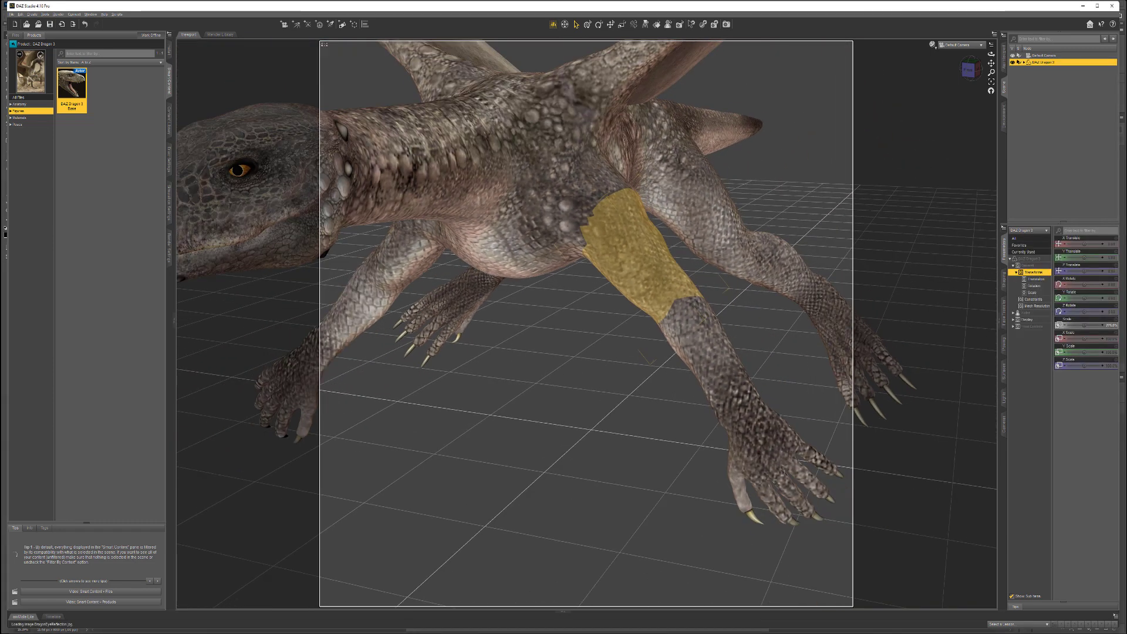
pyautogui.scroll(-5, 669, 258)
pyautogui.moveTo(971, 69); pyautogui.dragTo(932, 64)
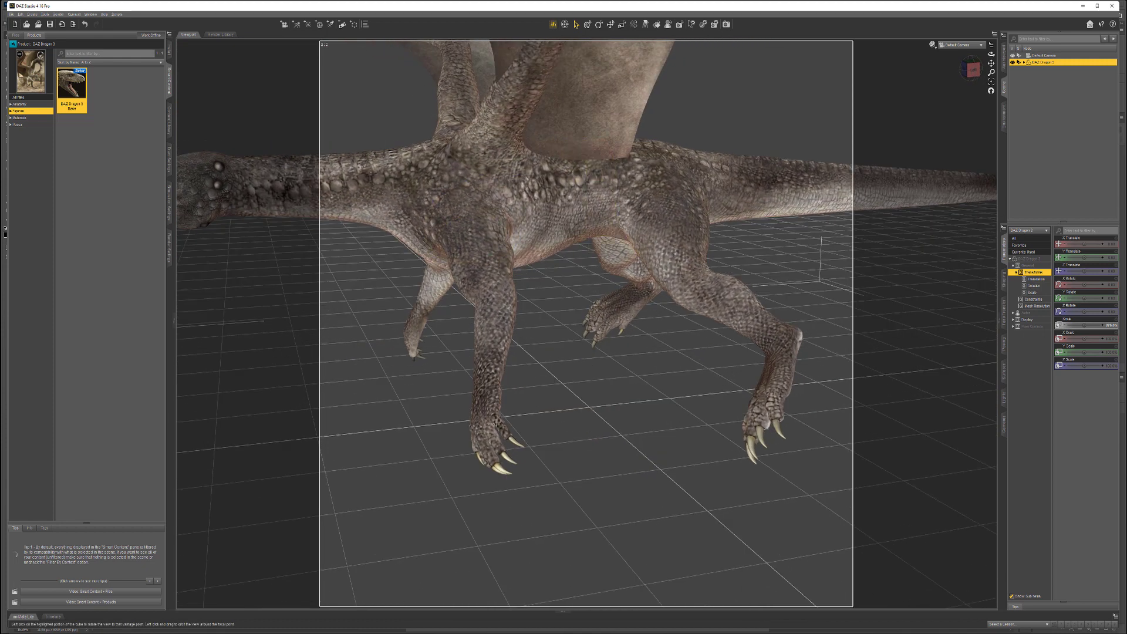
# - Apply the DAZ Dragon 3 Wingless attachment to the dragon figure
pyautogui.click(20, 104)
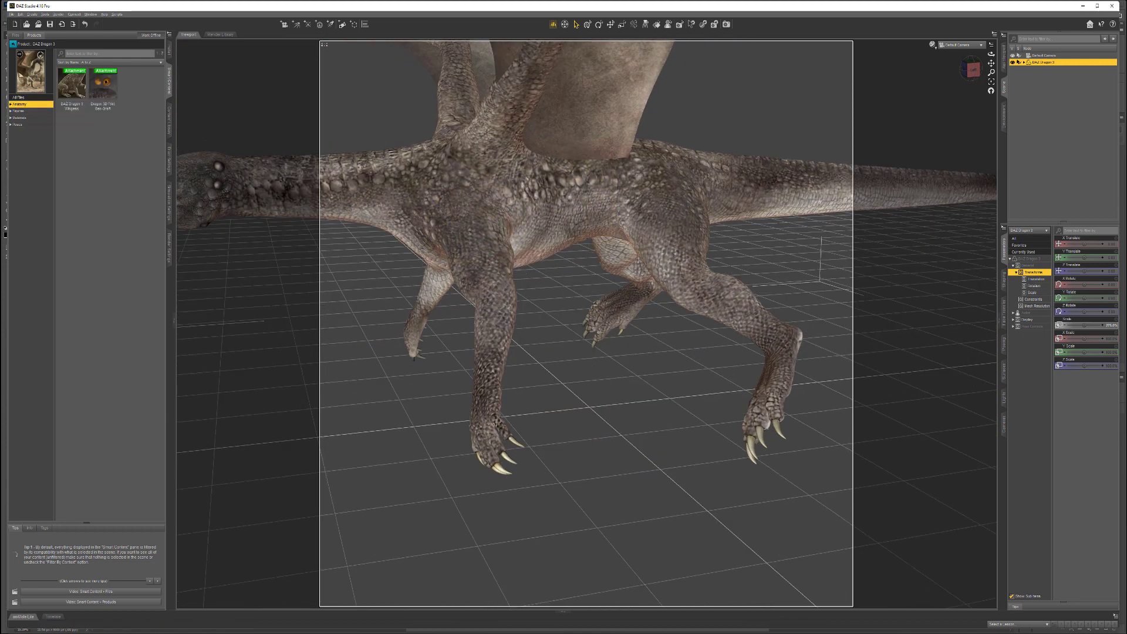
pyautogui.doubleClick(72, 85)
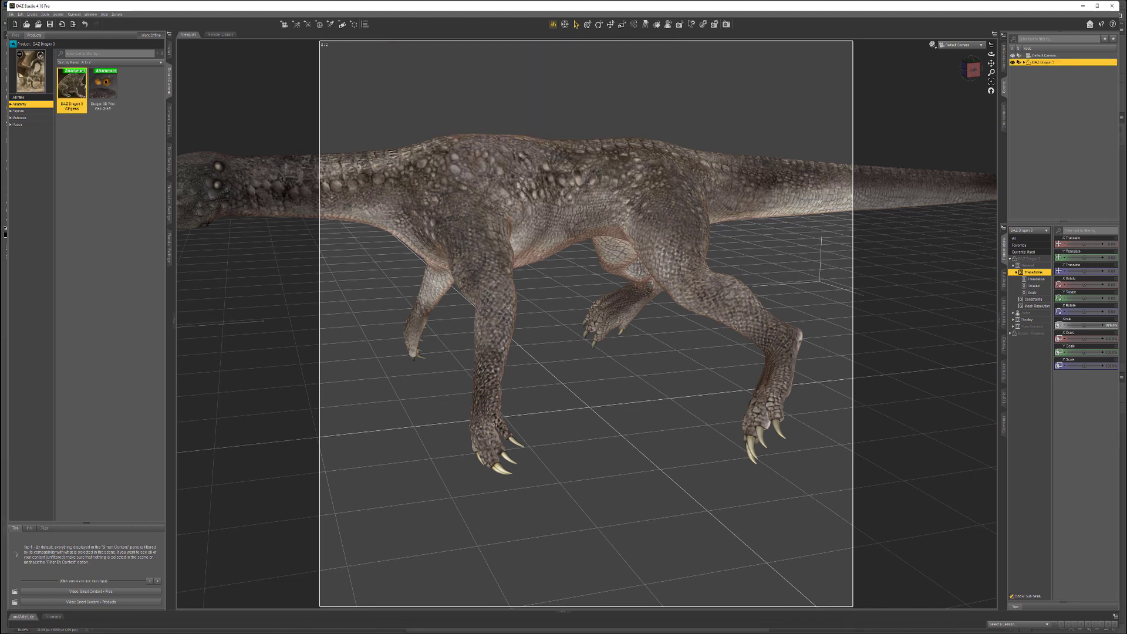
pyautogui.moveTo(972, 70); pyautogui.dragTo(1007, 107)
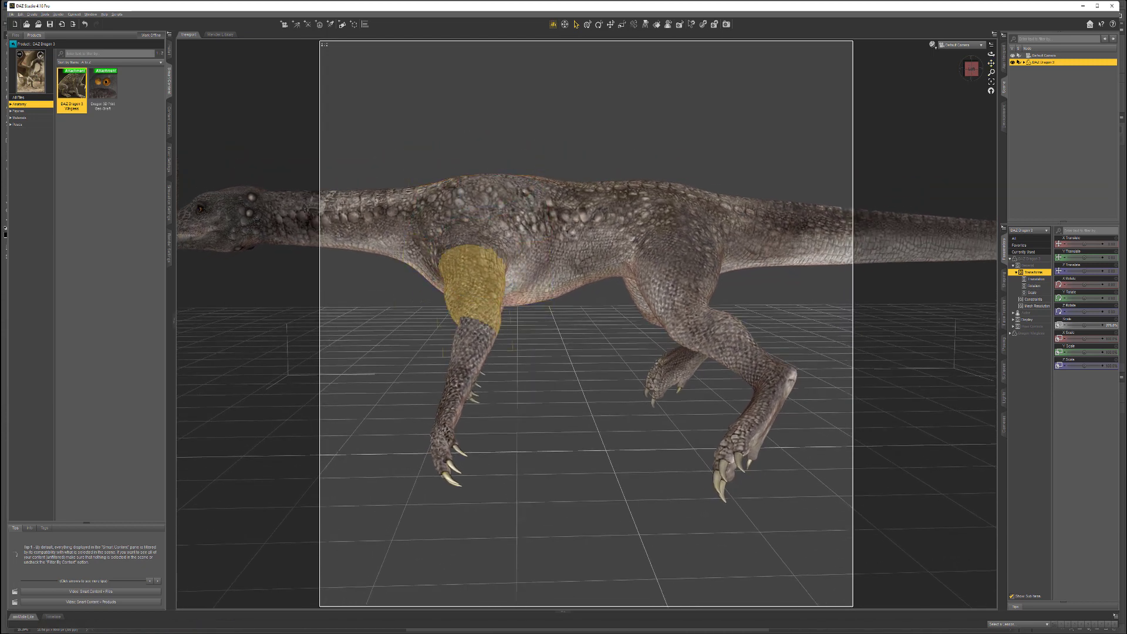
# - Swing the upper segment of the dragon's left foreleg forward and return to the product list
pyautogui.click(473, 282)
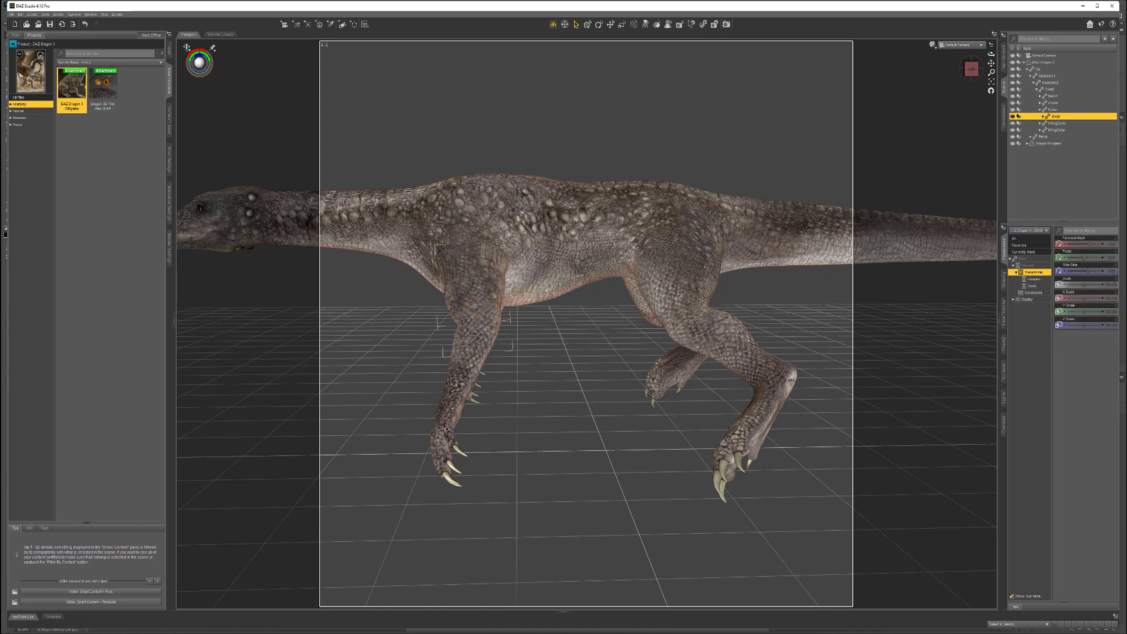
pyautogui.moveTo(1090, 244)
pyautogui.mouseDown()
pyautogui.moveTo(1076, 244)
pyautogui.moveTo(1086, 244)
pyautogui.mouseUp()
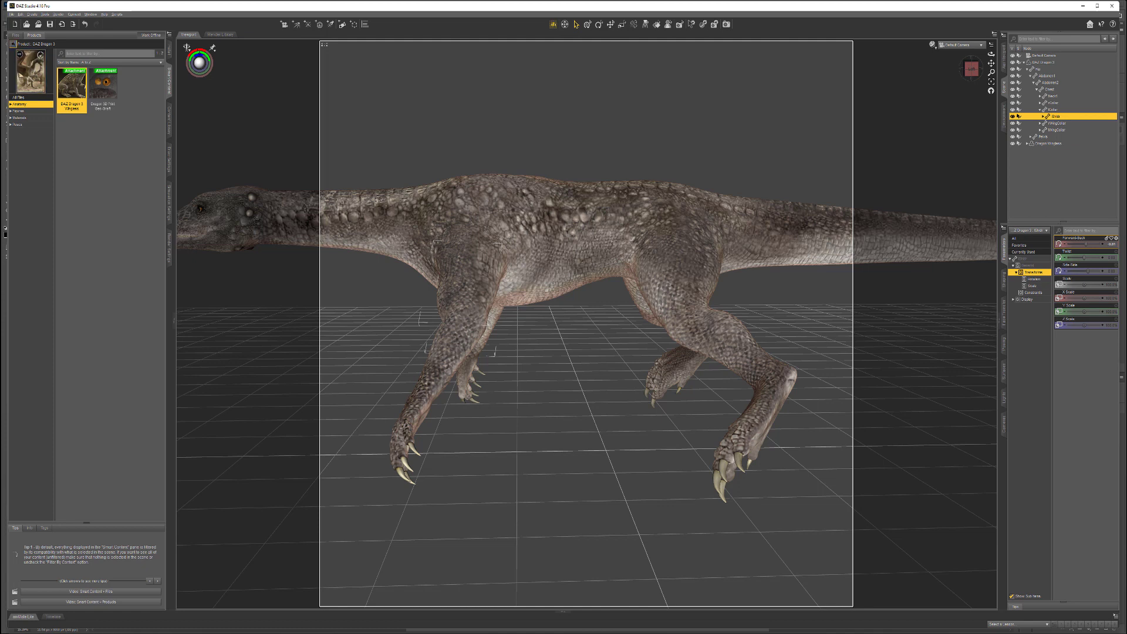
pyautogui.click(12, 43)
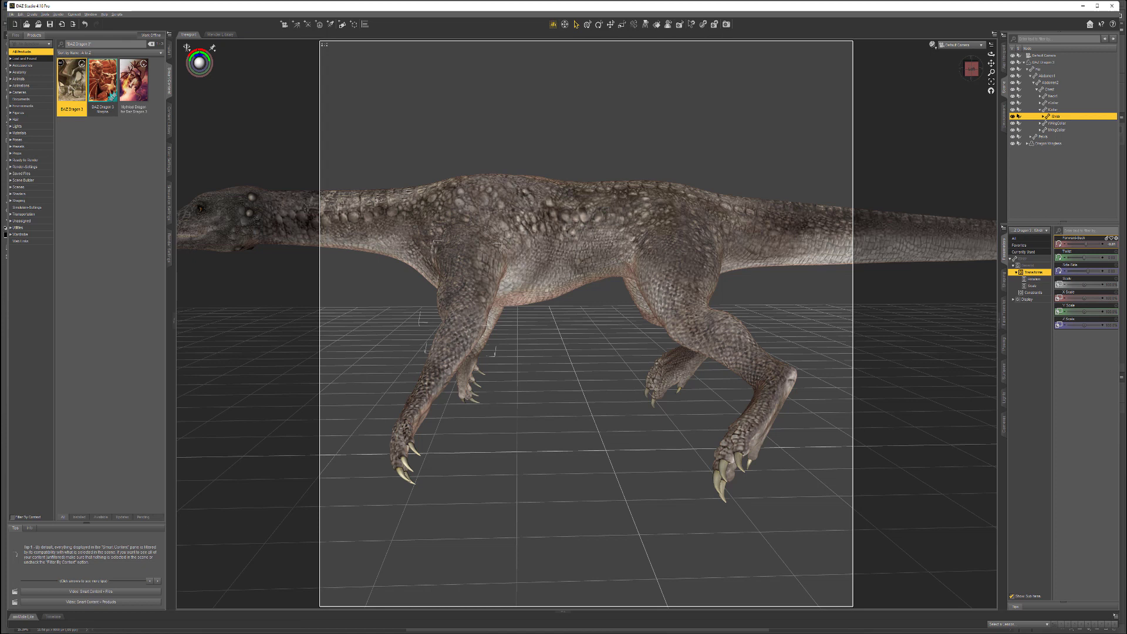
pyautogui.moveTo(972, 69); pyautogui.dragTo(1039, 83)
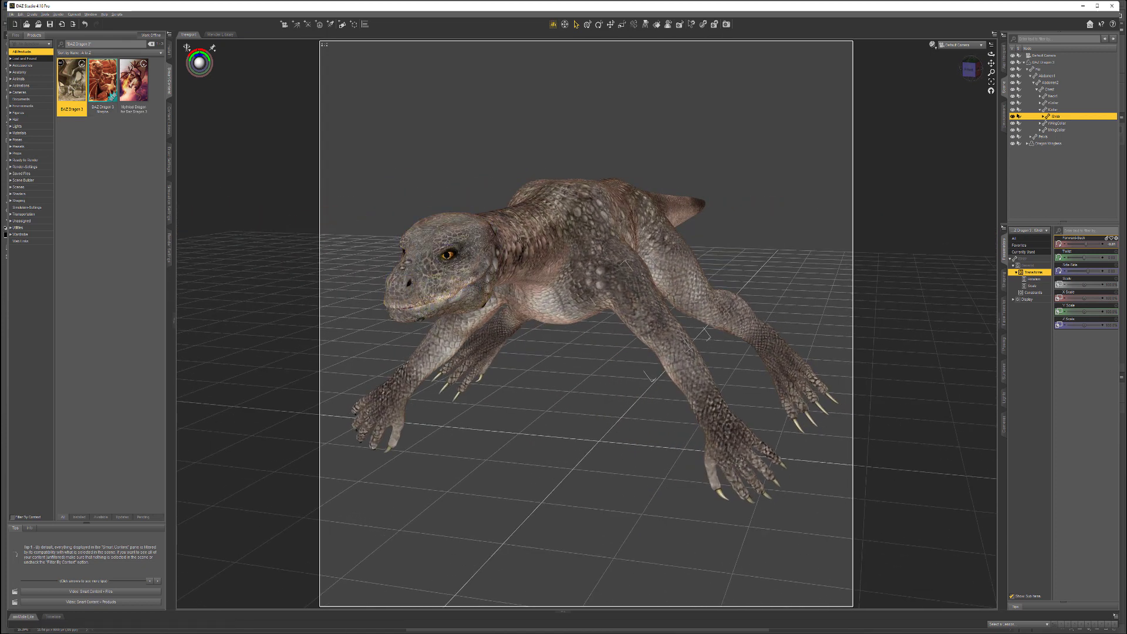
pyautogui.click(971, 69)
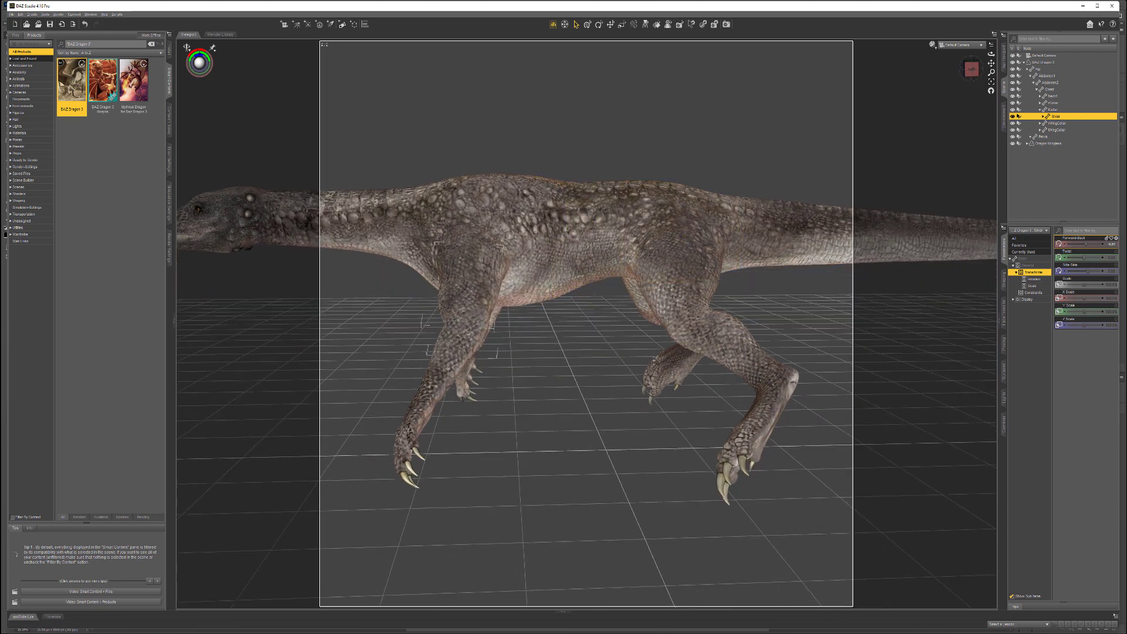
pyautogui.moveTo(991, 63); pyautogui.dragTo(1008, 78)
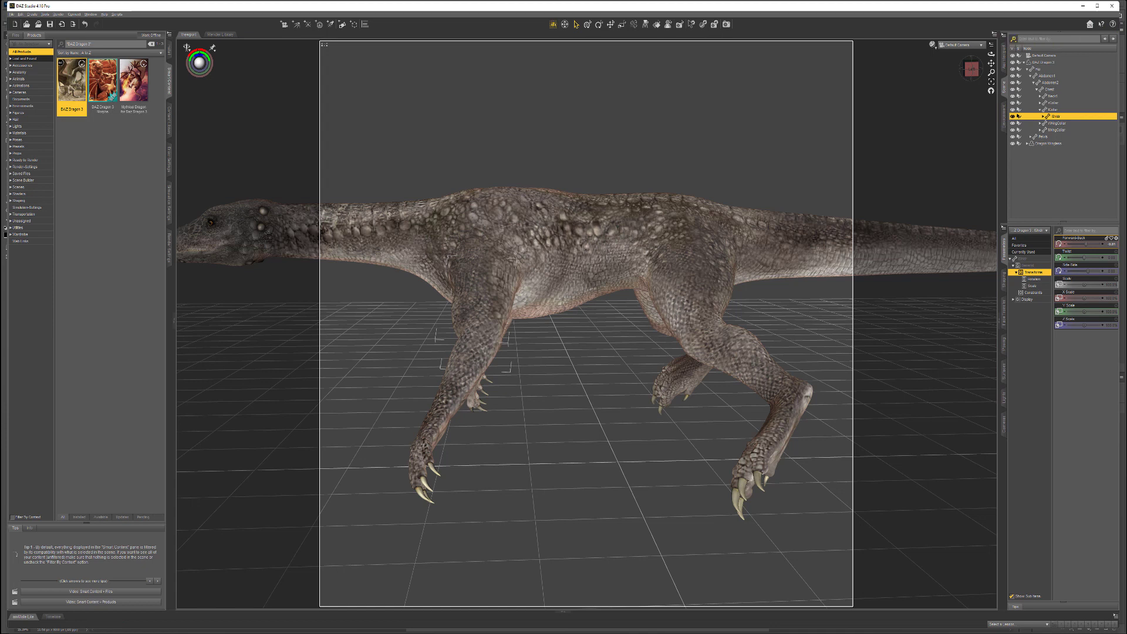
# - Set the environment type to Backdrop and load the composited photo JPG as the background image
pyautogui.click(1004, 117)
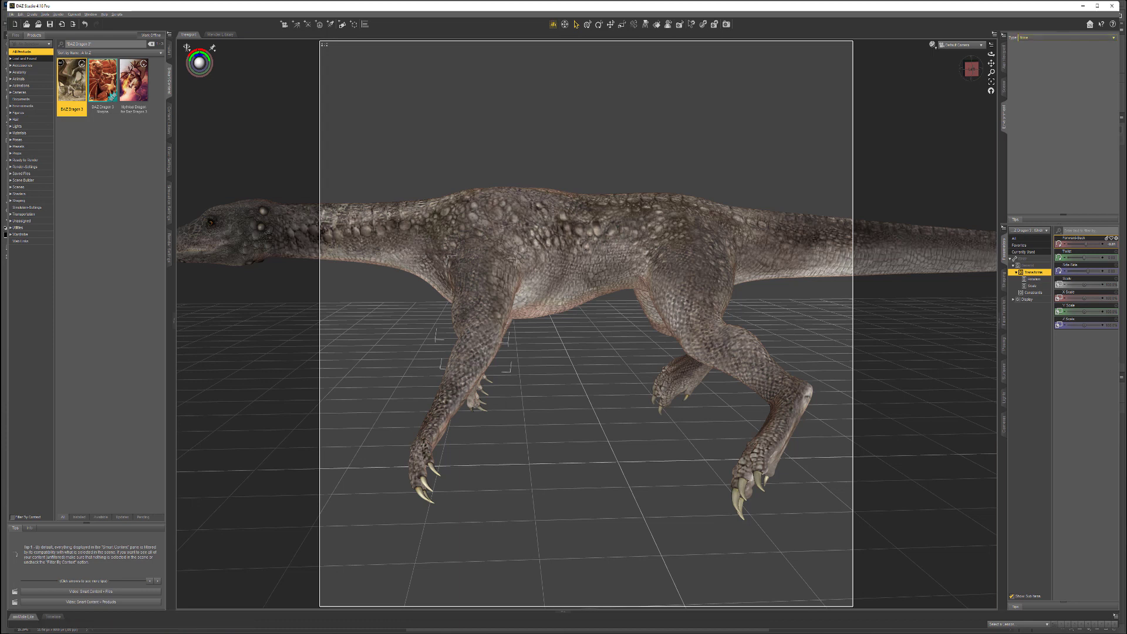
pyautogui.click(1040, 37)
pyautogui.click(1033, 52)
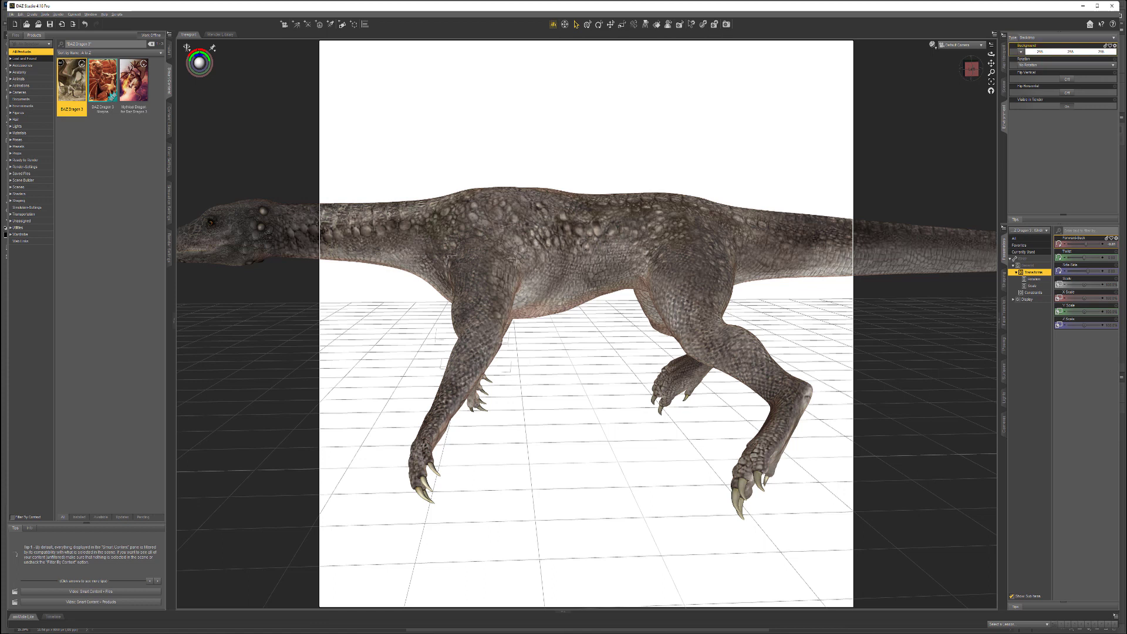
pyautogui.click(1021, 52)
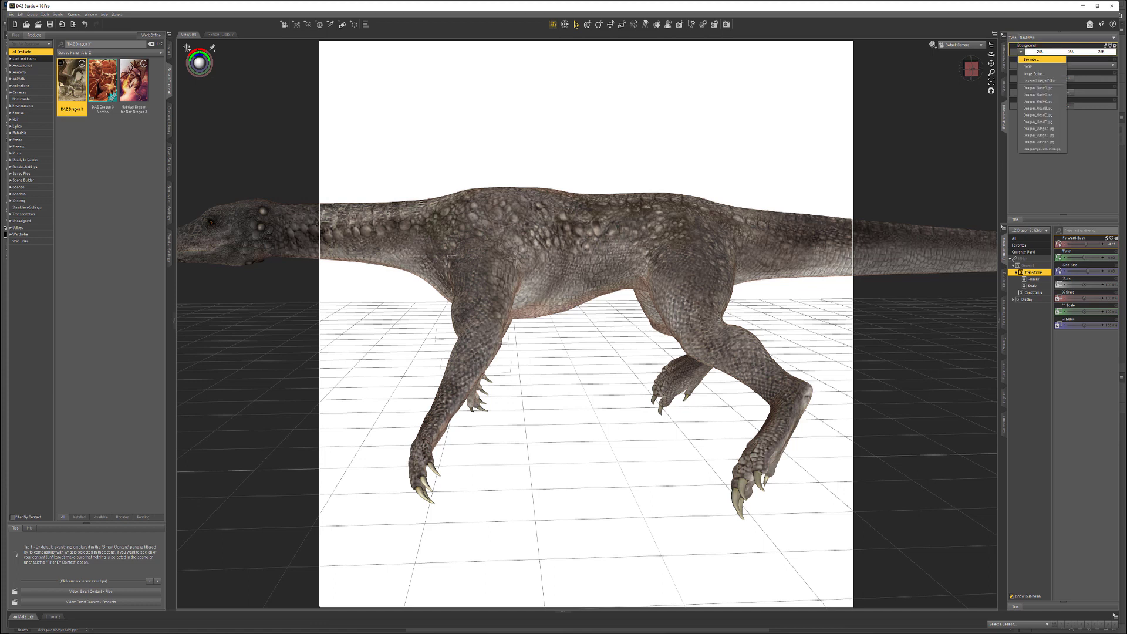
pyautogui.click(1031, 60)
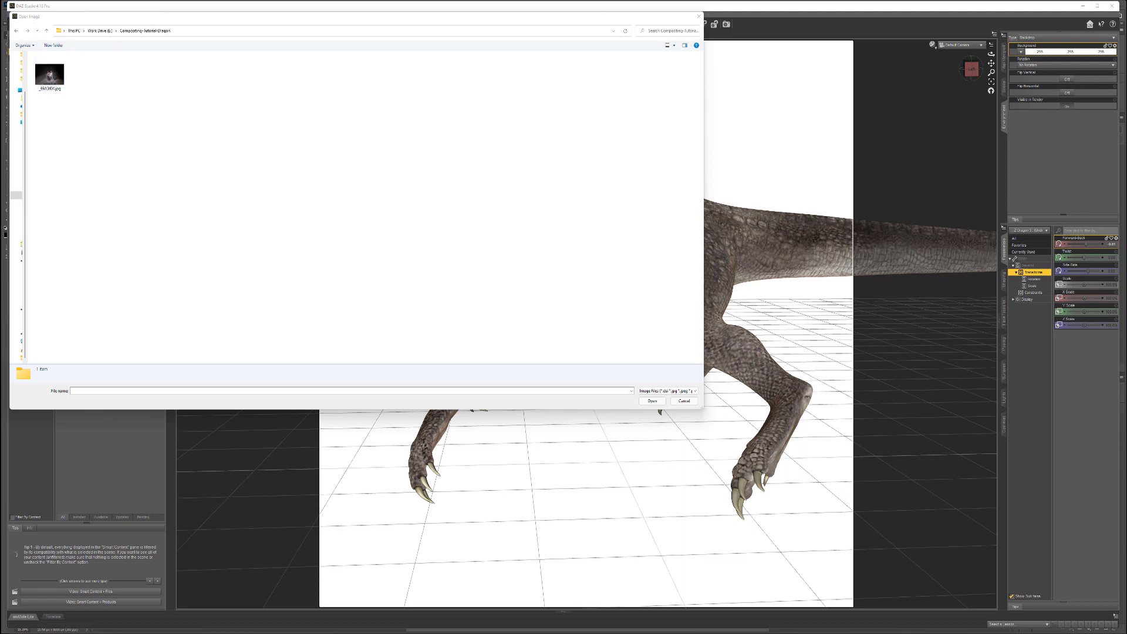
pyautogui.click(50, 73)
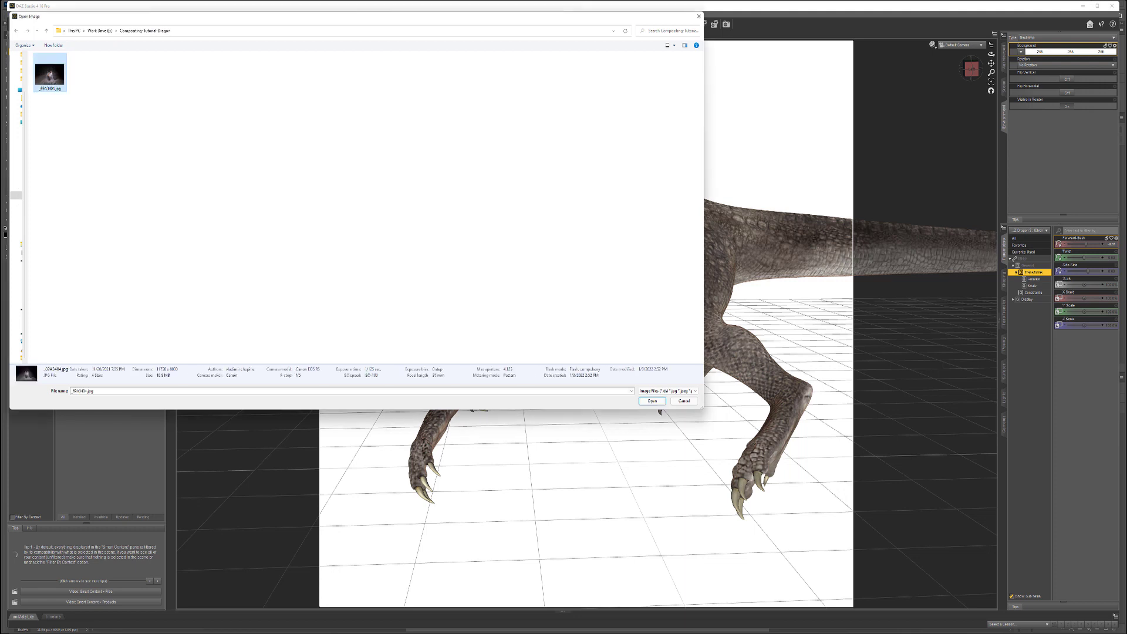
pyautogui.click(652, 401)
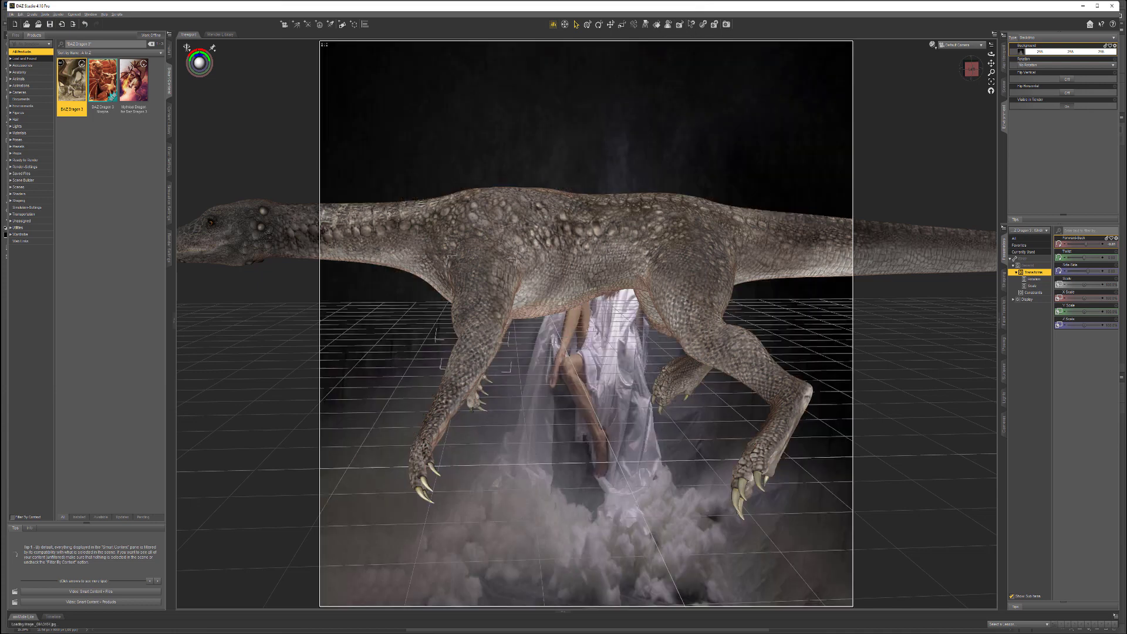
# - In the render settings, turn off the constrained proportions and increase the render's pixel width for a wider frame
pyautogui.moveTo(971, 69); pyautogui.dragTo(973, 57)
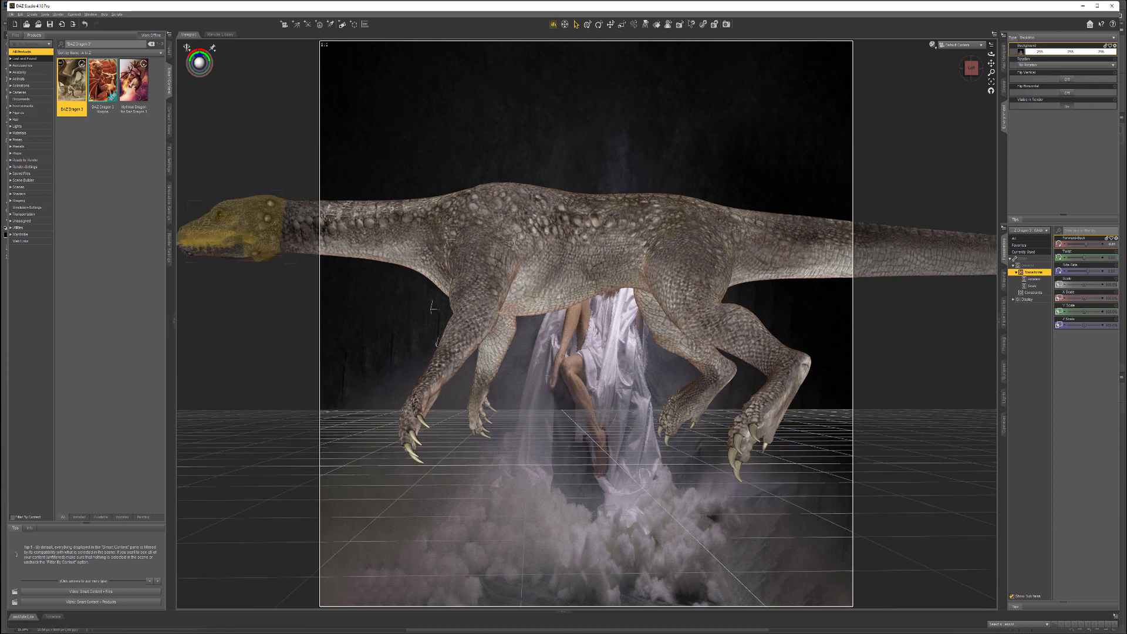
pyautogui.click(170, 246)
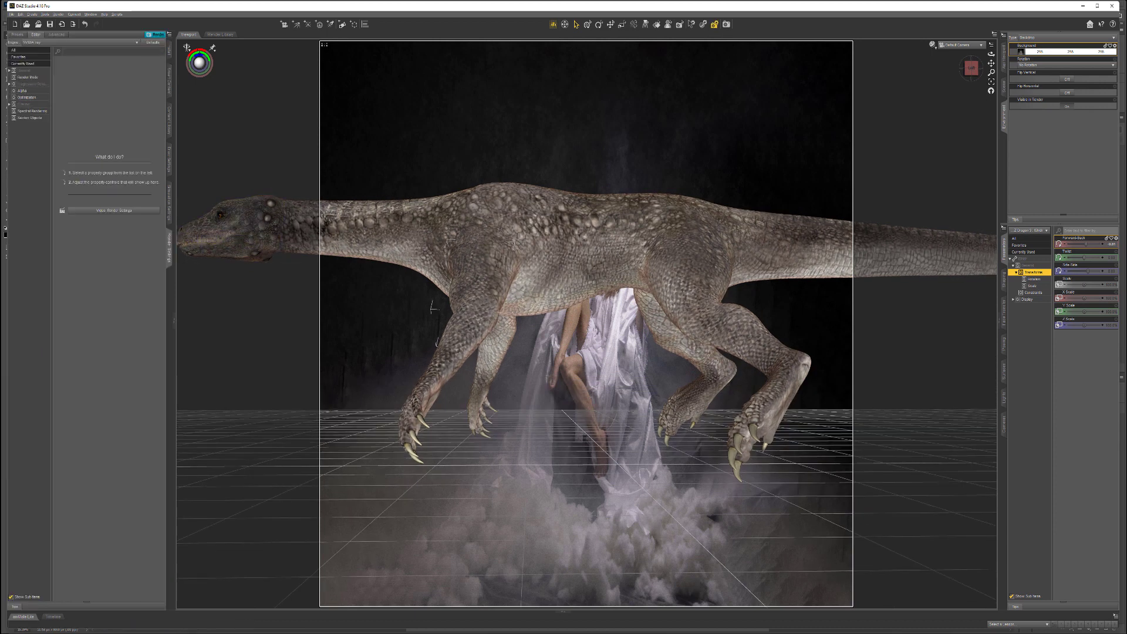
pyautogui.click(27, 50)
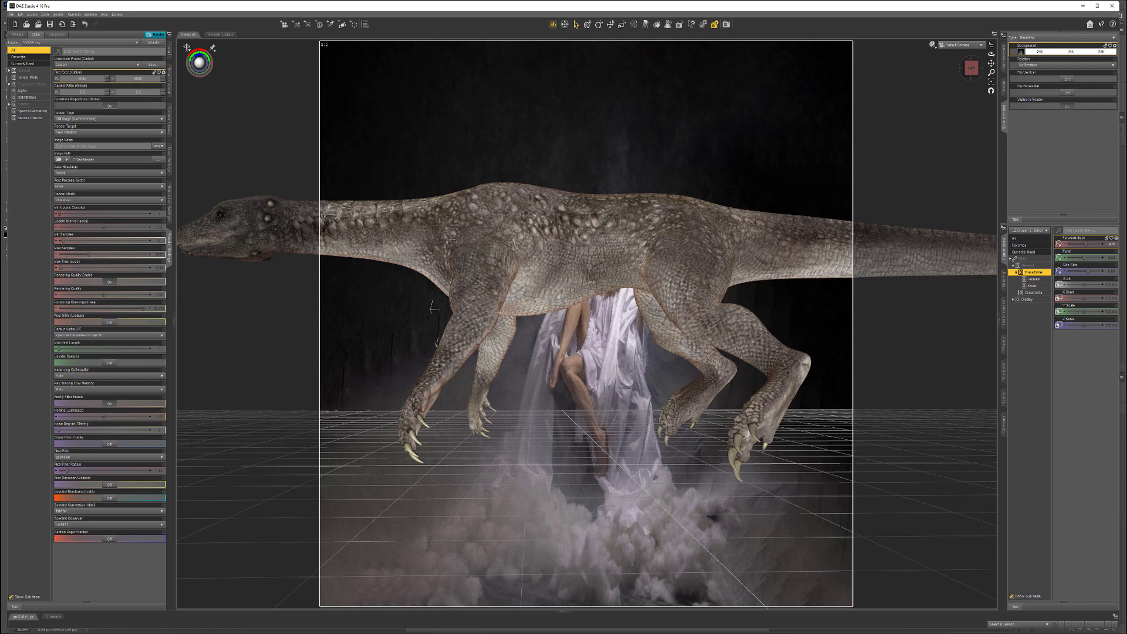
pyautogui.click(138, 78)
pyautogui.write('4000')
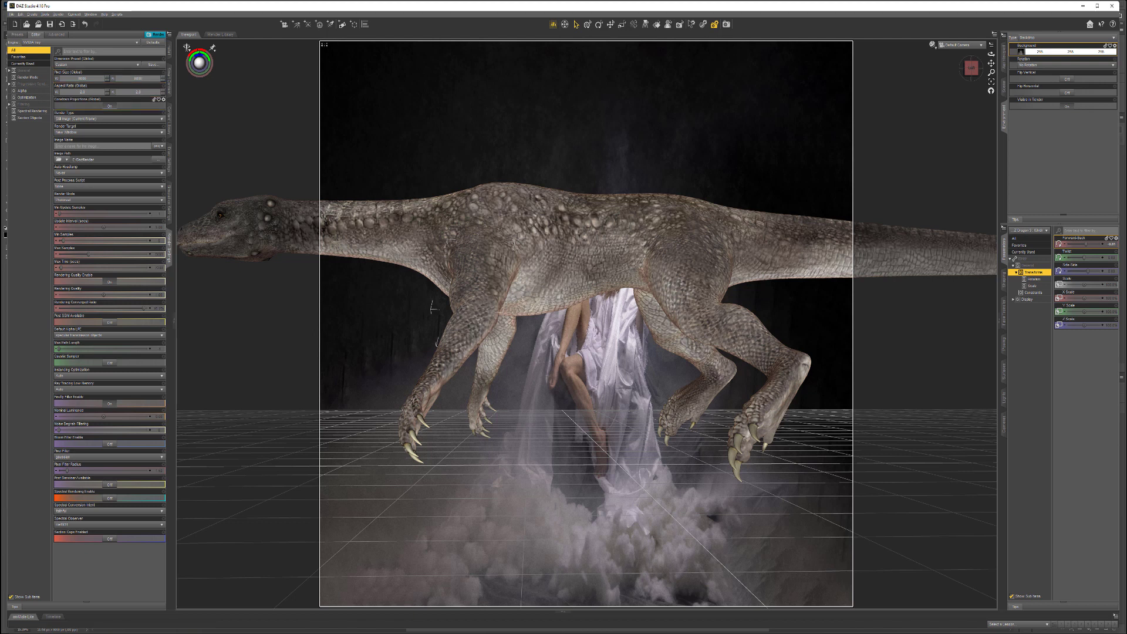
pyautogui.click(111, 107)
pyautogui.click(83, 79)
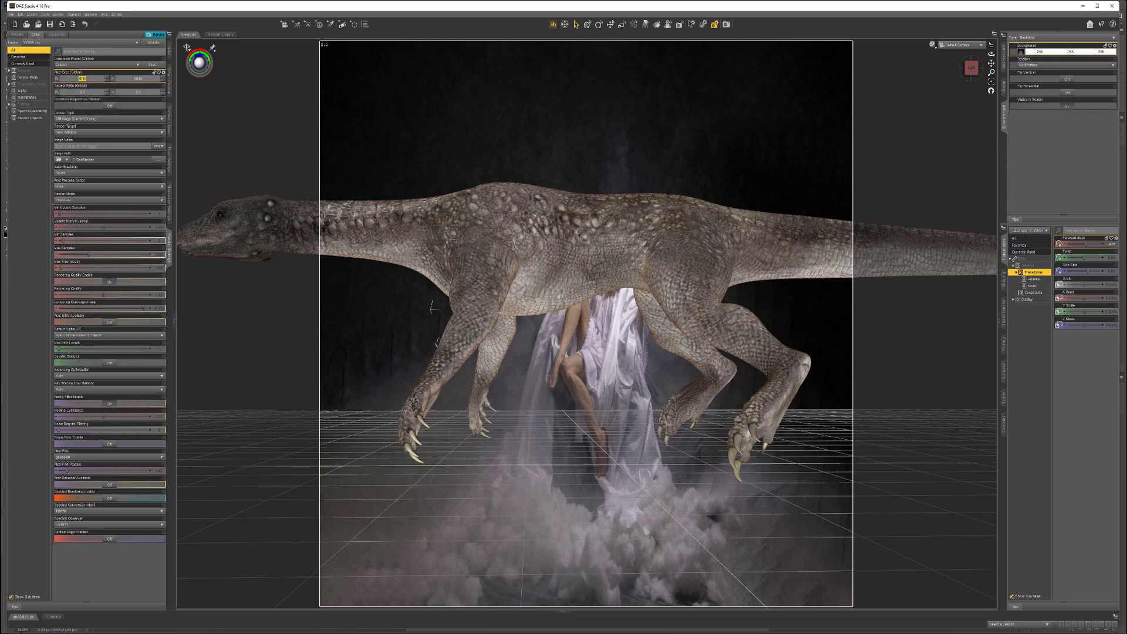
pyautogui.write('11256')
pyautogui.press('Return')
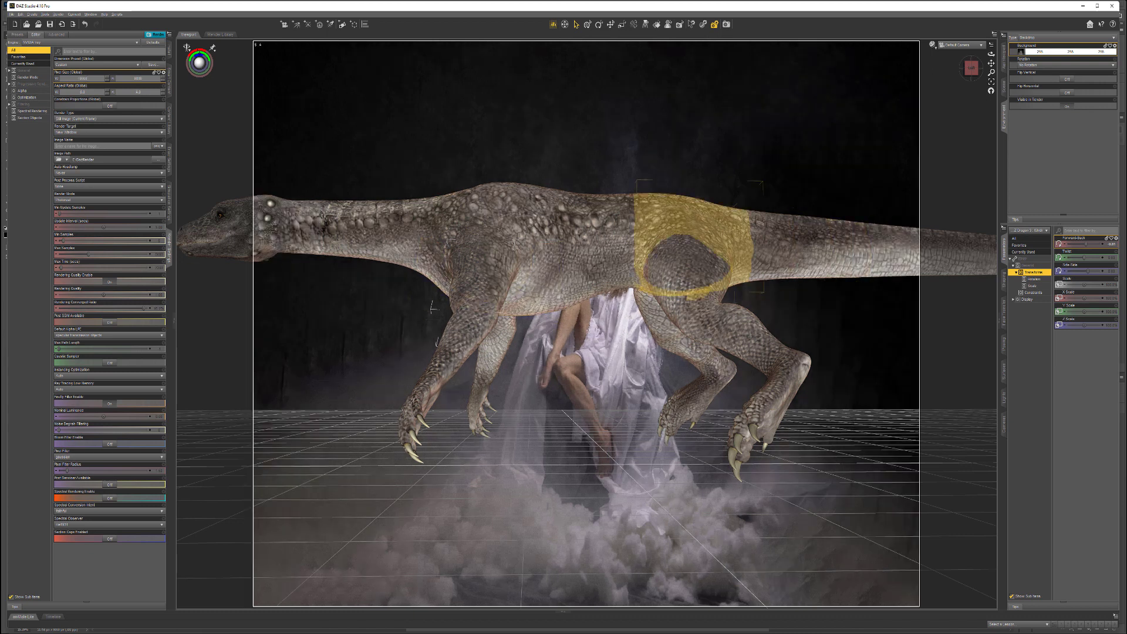
pyautogui.moveTo(971, 68)
pyautogui.mouseDown()
pyautogui.moveTo(971, 54)
pyautogui.moveTo(971, 65)
pyautogui.mouseUp()
pyautogui.moveTo(422, 302); pyautogui.dragTo(443, 472)
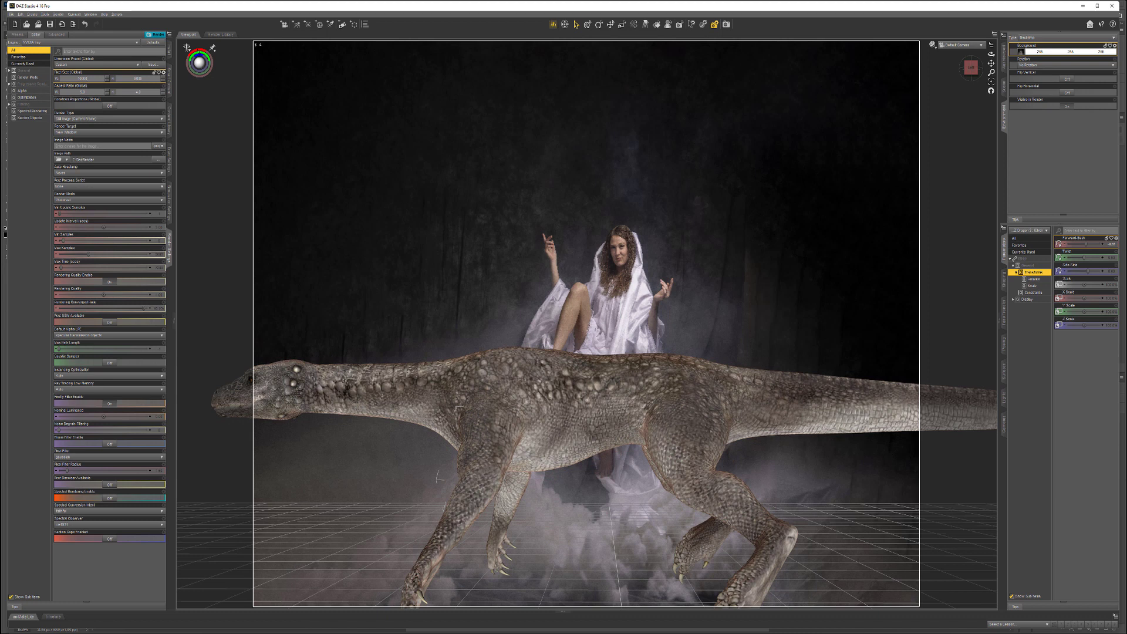
# - Try to match the render frame to the photo by lowering the pixel height in small decrements
pyautogui.press('Down')
pyautogui.press('Up')
pyautogui.click(164, 80)
pyautogui.press('Down')
pyautogui.press('Down')
pyautogui.press('Down')
pyautogui.press('Down')
pyautogui.press('Down')
pyautogui.press('Down')
pyautogui.press('Down')
pyautogui.press('Down')
pyautogui.press('Down')
pyautogui.press('Down')
pyautogui.press('Down')
pyautogui.press('Down')
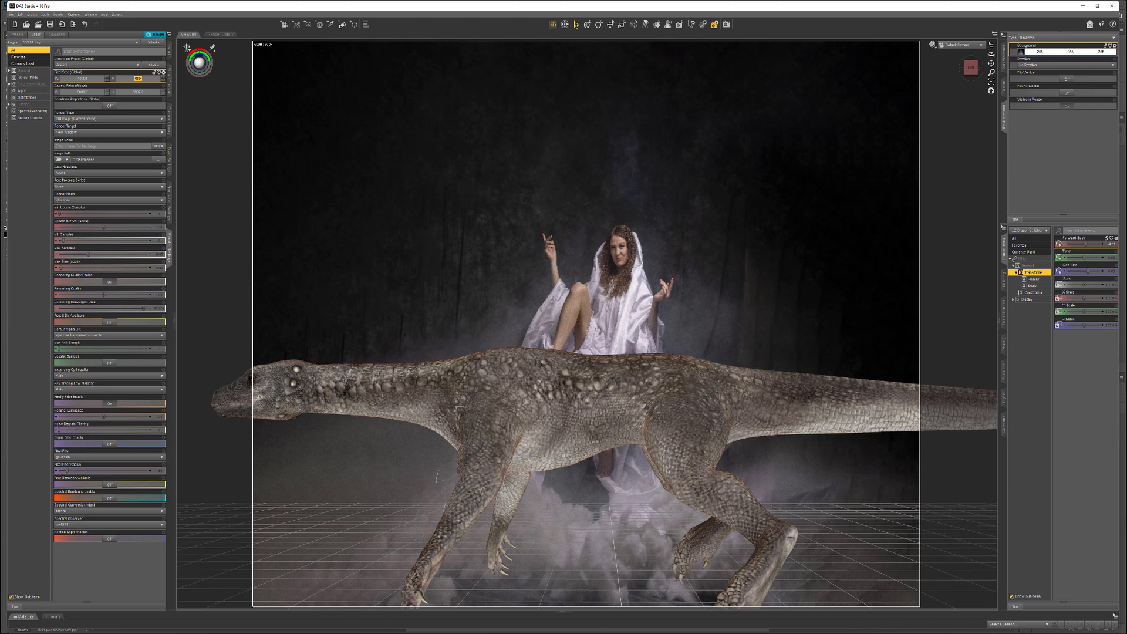
pyautogui.press('Down')
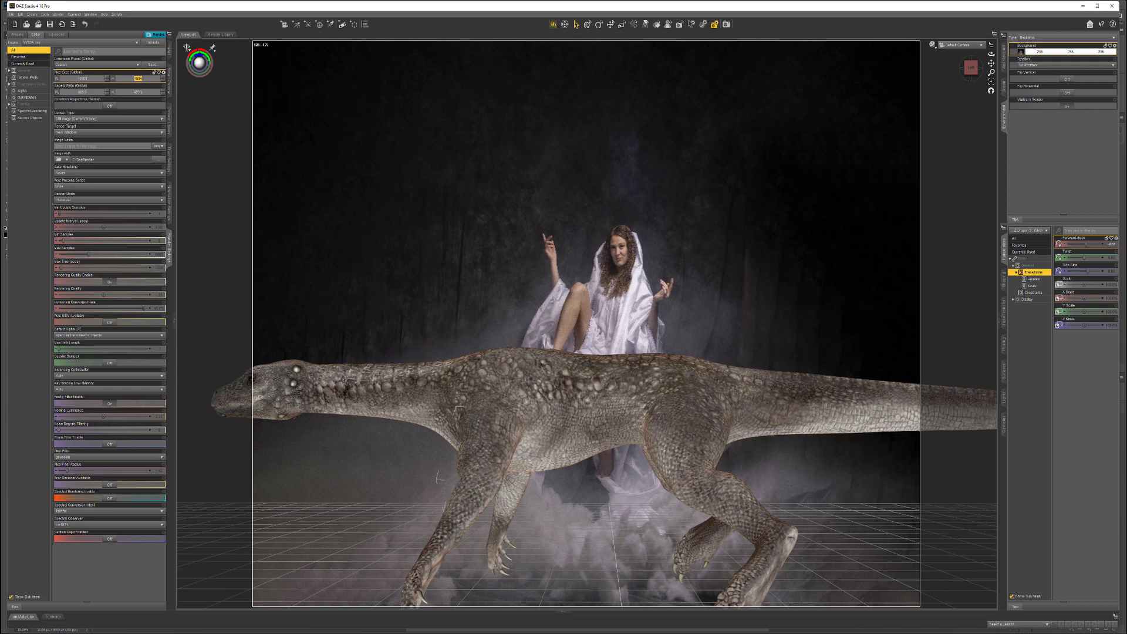
pyautogui.press('Down')
pyautogui.press('Down')
pyautogui.press('Down')
pyautogui.press('Down')
pyautogui.press('Down')
pyautogui.press('Down')
pyautogui.press('Down')
pyautogui.press('Down')
pyautogui.press('Down')
pyautogui.press('Down')
pyautogui.press('Down')
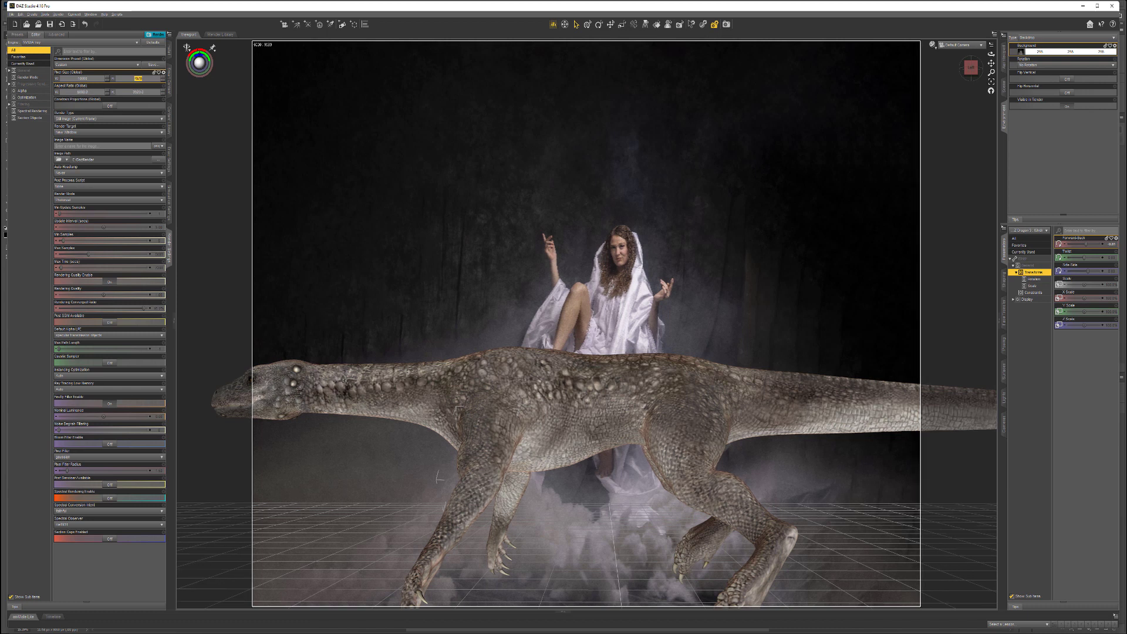
pyautogui.press('Down')
pyautogui.press('Down')
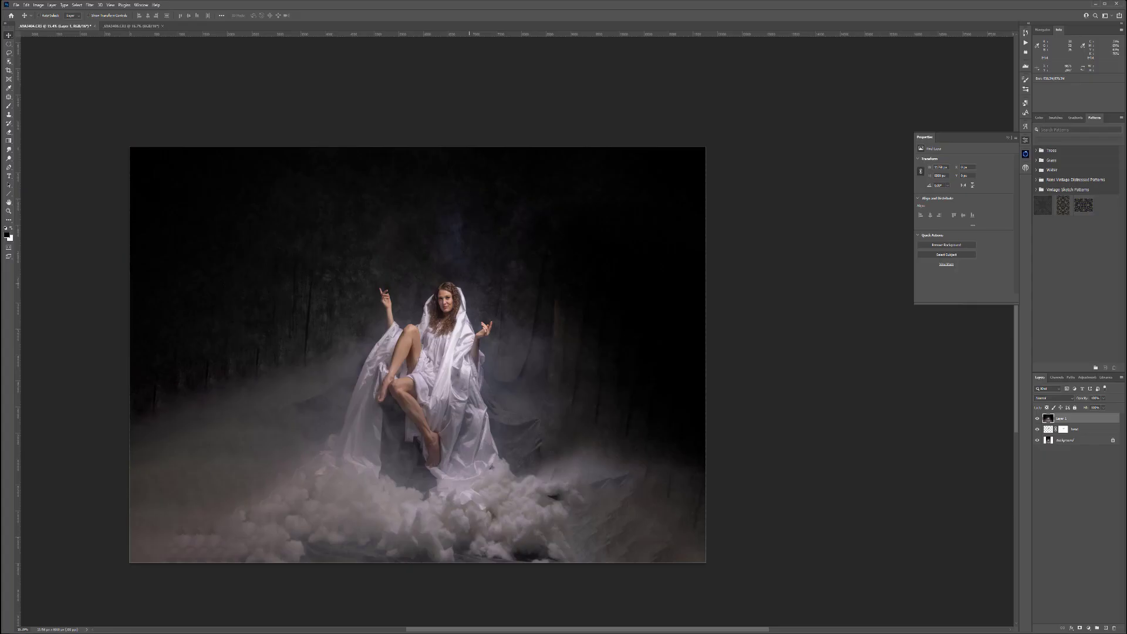
# - Switch to Photoshop and enter a width of 10000 pixels in Image Size to read the proportional height, then cancel the resize
pyautogui.click(39, 5)
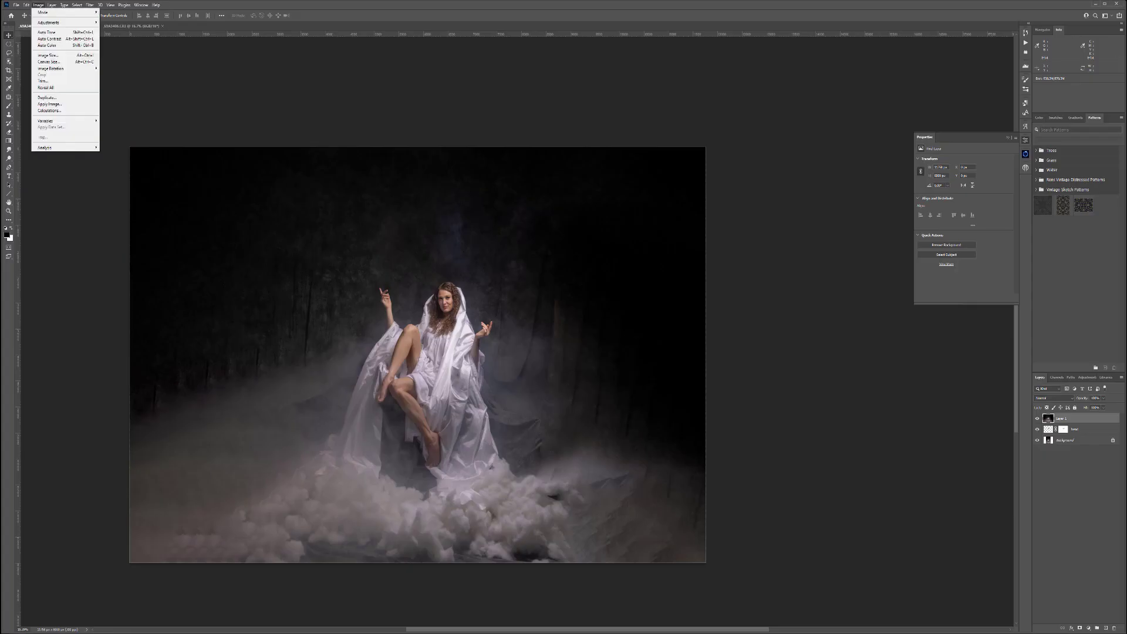
pyautogui.click(53, 55)
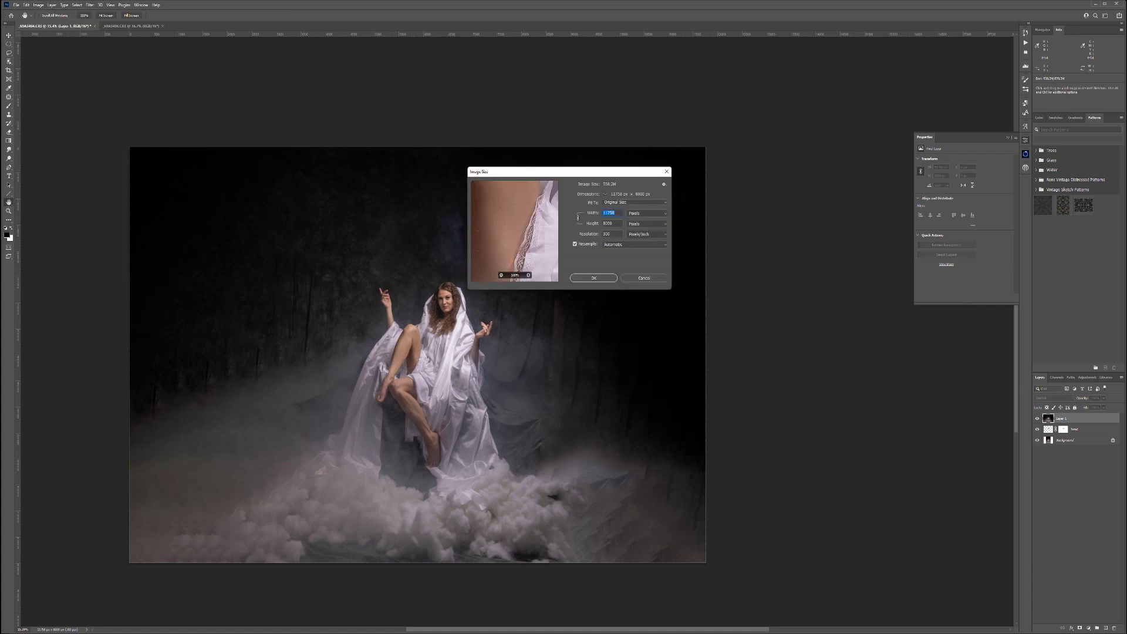
pyautogui.write('100')
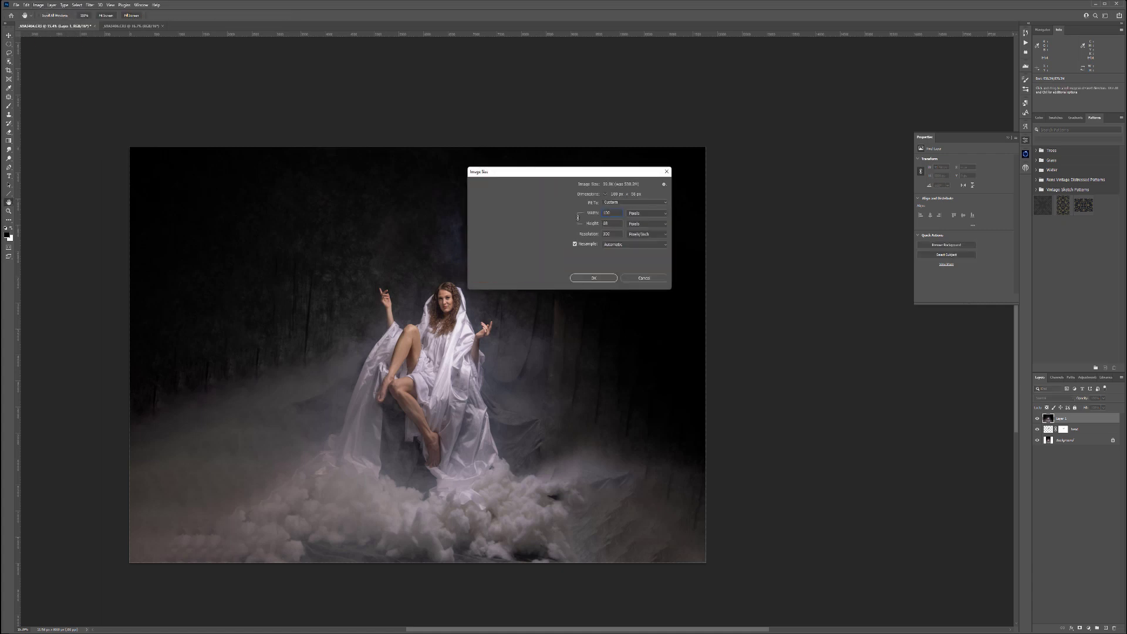
pyautogui.write('00')
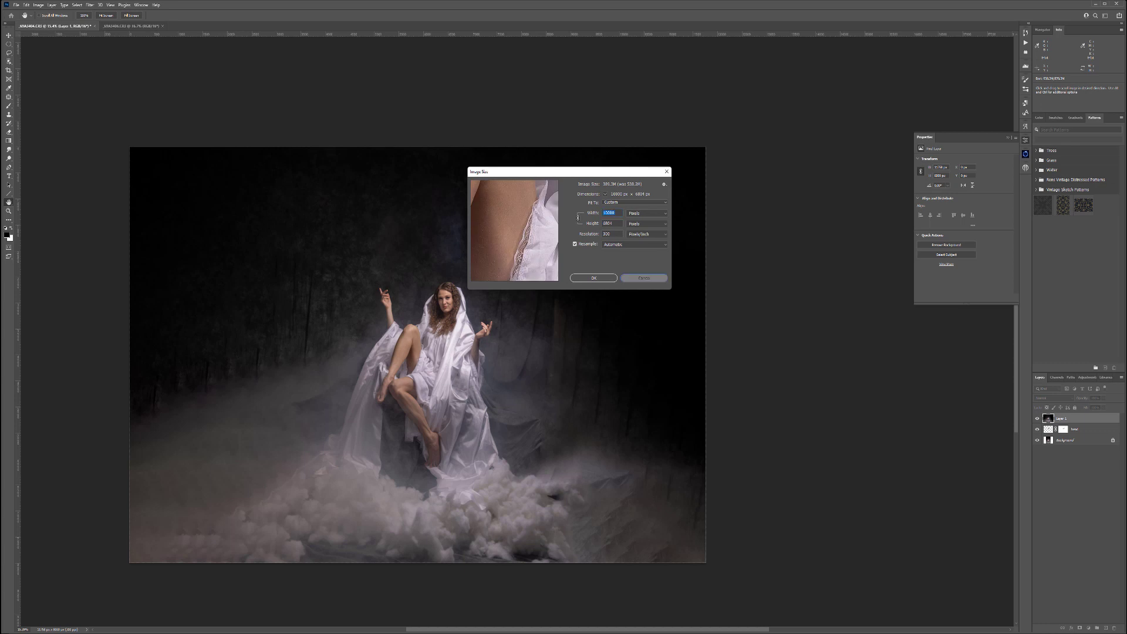
pyautogui.click(644, 278)
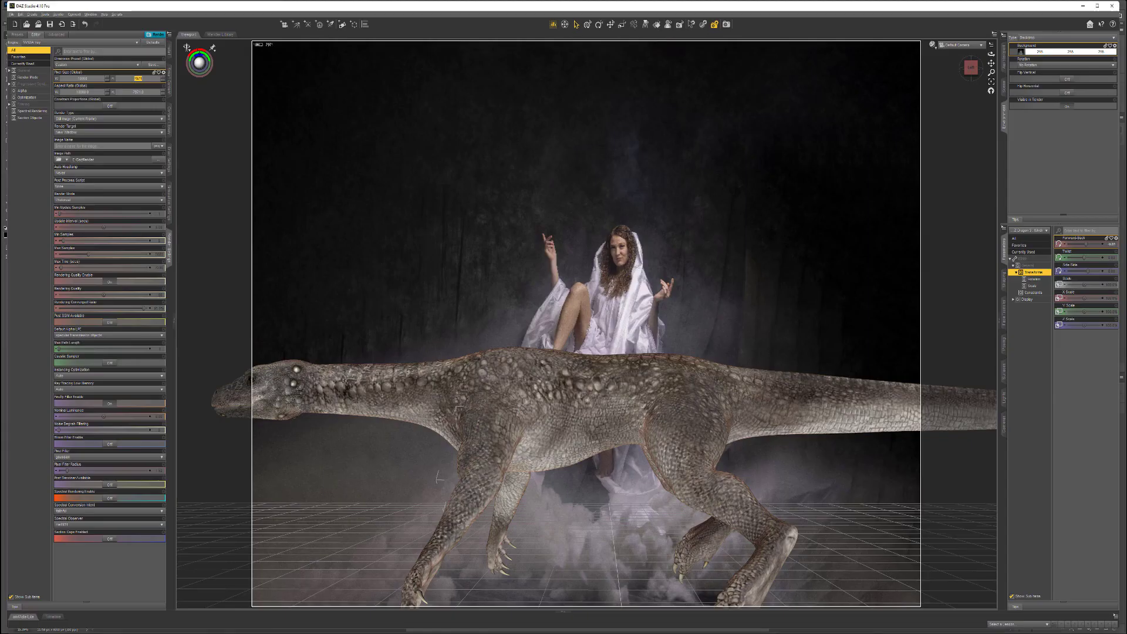
# - Return to DAZ Studio and set the render's pixel height to the proportional height from Photoshop's Image Size dialog
pyautogui.write('8')
pyautogui.press('Return')
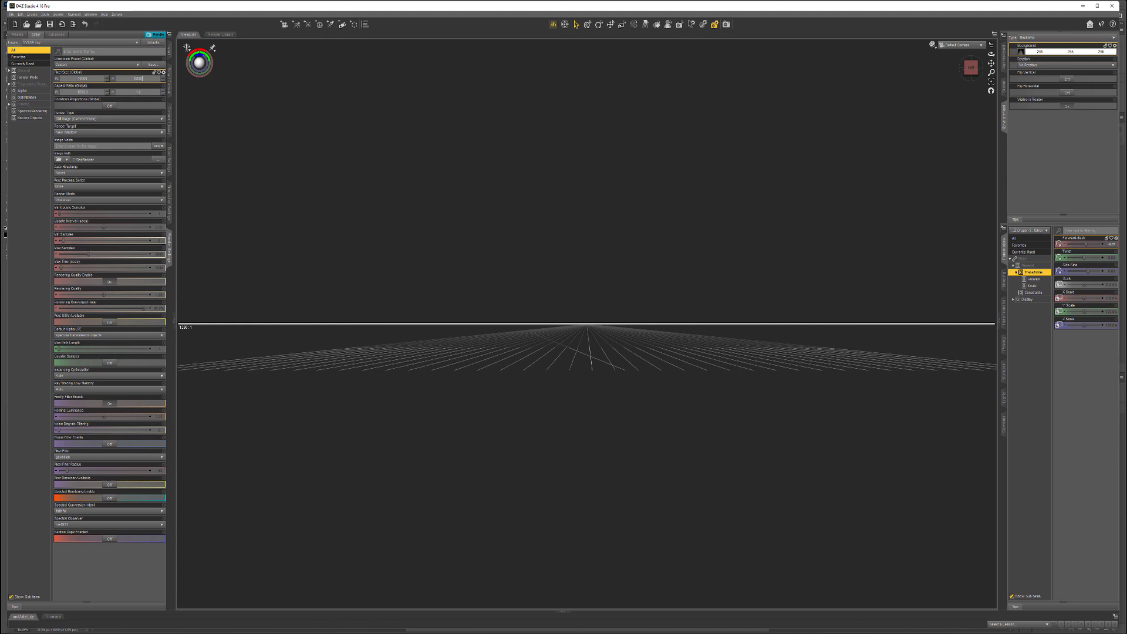
pyautogui.press('Return')
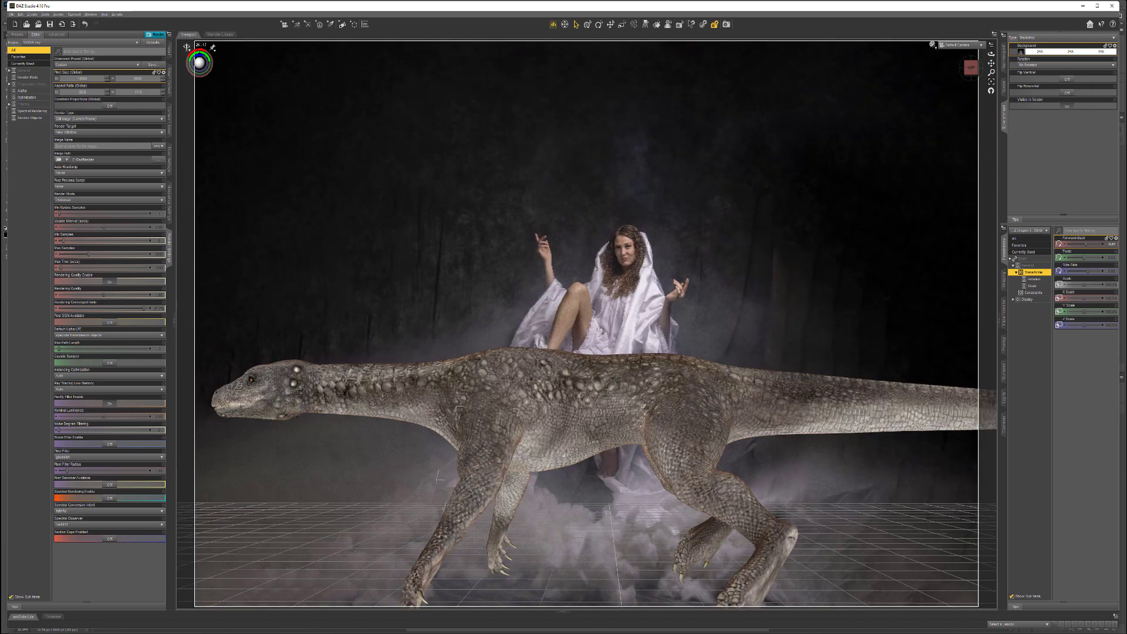
# - Bend three successive segments of the dragon's neck upward, starting at the base, so the neck and head rise in a curve
pyautogui.moveTo(971, 68); pyautogui.dragTo(971, 68)
pyautogui.moveTo(699, 391); pyautogui.dragTo(681, 393)
pyautogui.moveTo(675, 449); pyautogui.dragTo(696, 451)
pyautogui.scroll(3, 684, 431)
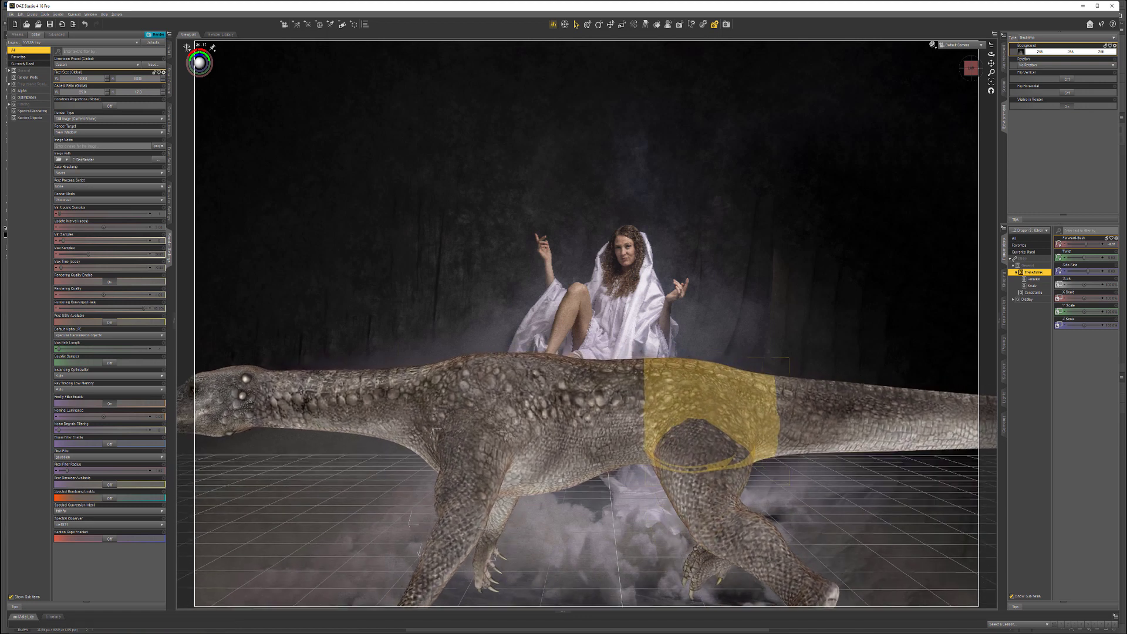
pyautogui.moveTo(971, 68); pyautogui.dragTo(965, 71)
pyautogui.click(403, 392)
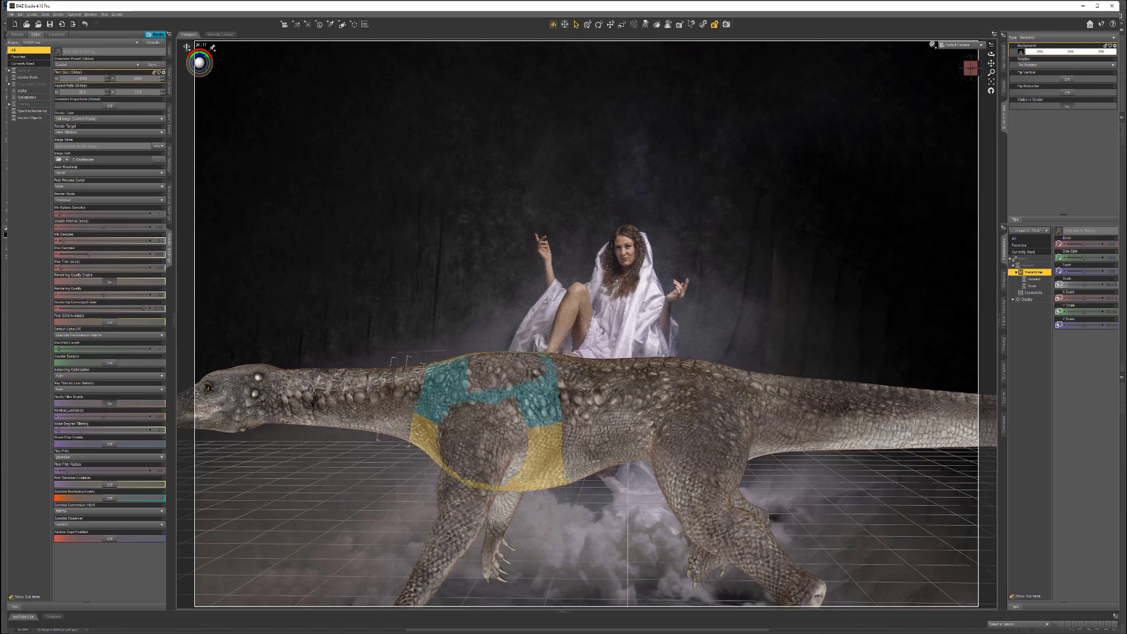
pyautogui.moveTo(1084, 244); pyautogui.dragTo(1078, 244)
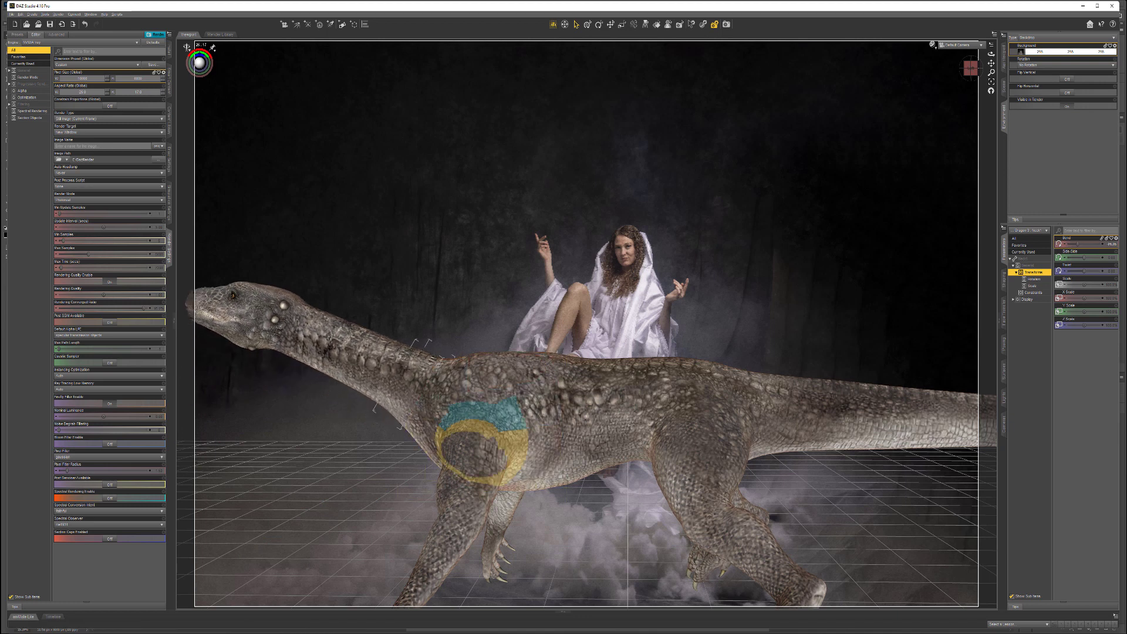
pyautogui.click(365, 348)
pyautogui.moveTo(1083, 244); pyautogui.dragTo(1077, 243)
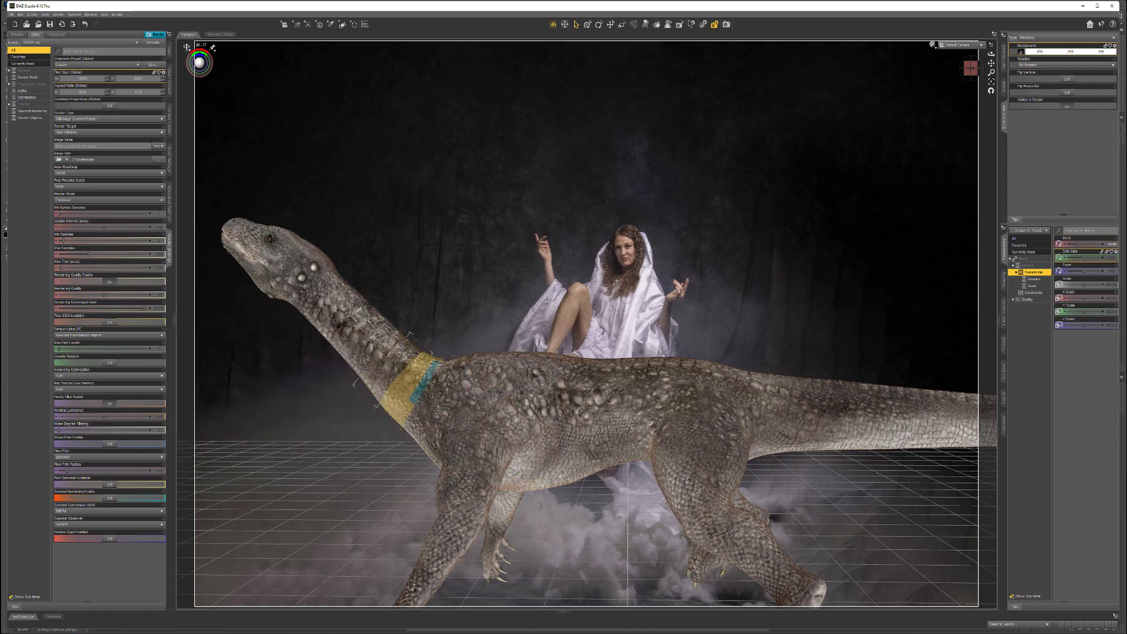
pyautogui.click(372, 347)
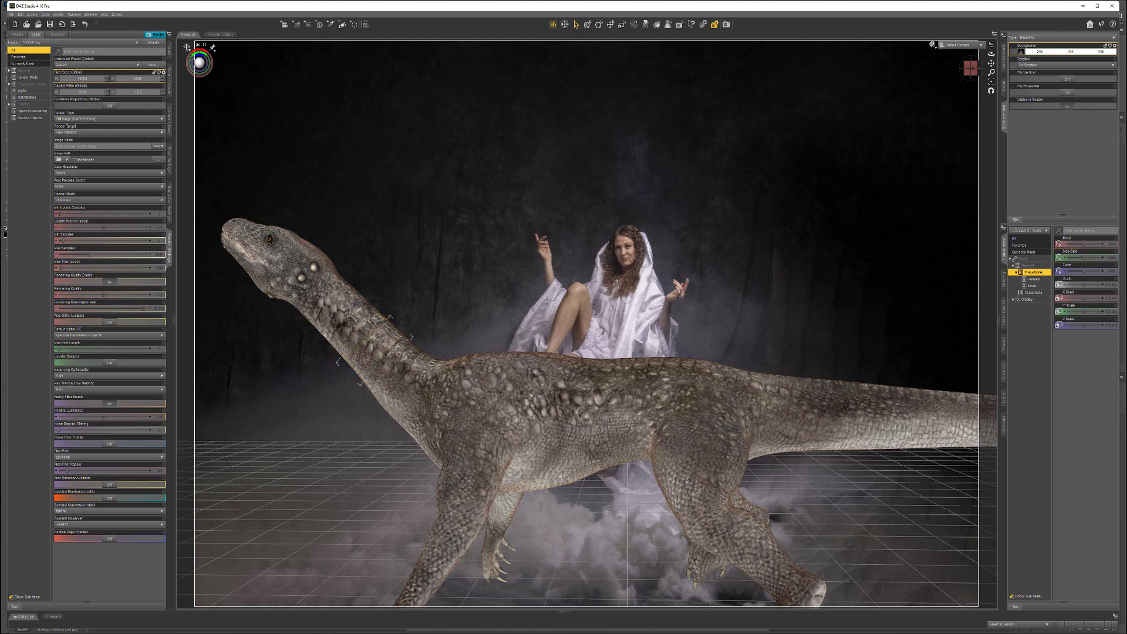
pyautogui.moveTo(1084, 244); pyautogui.dragTo(1079, 243)
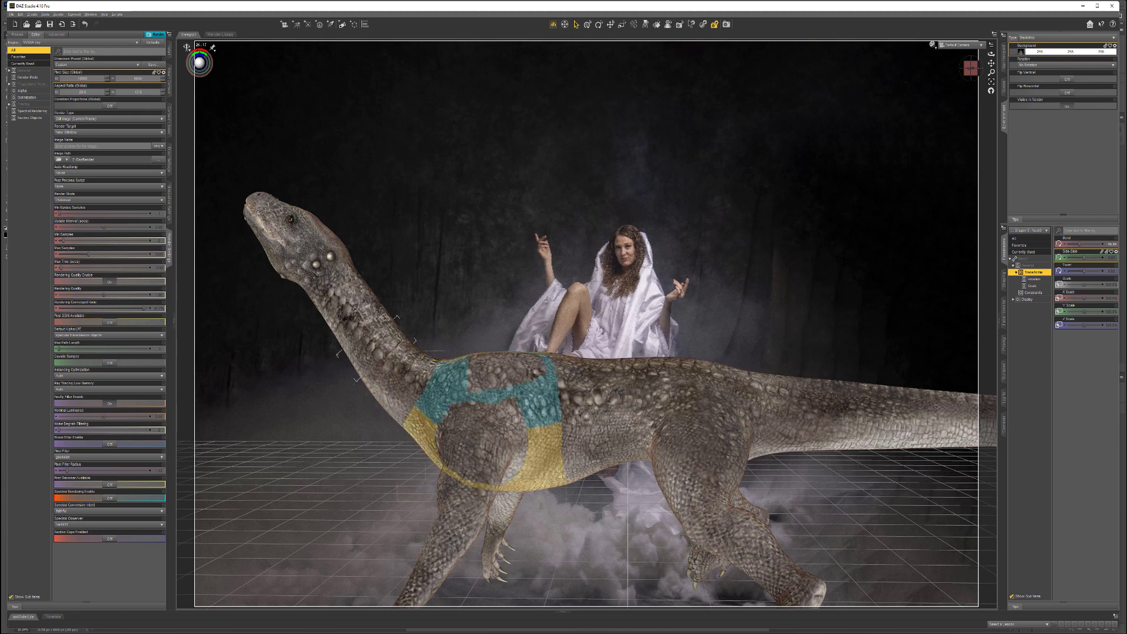
# - Bend the last posed neck segment sideways, using a top view to judge the turn
pyautogui.click(972, 69)
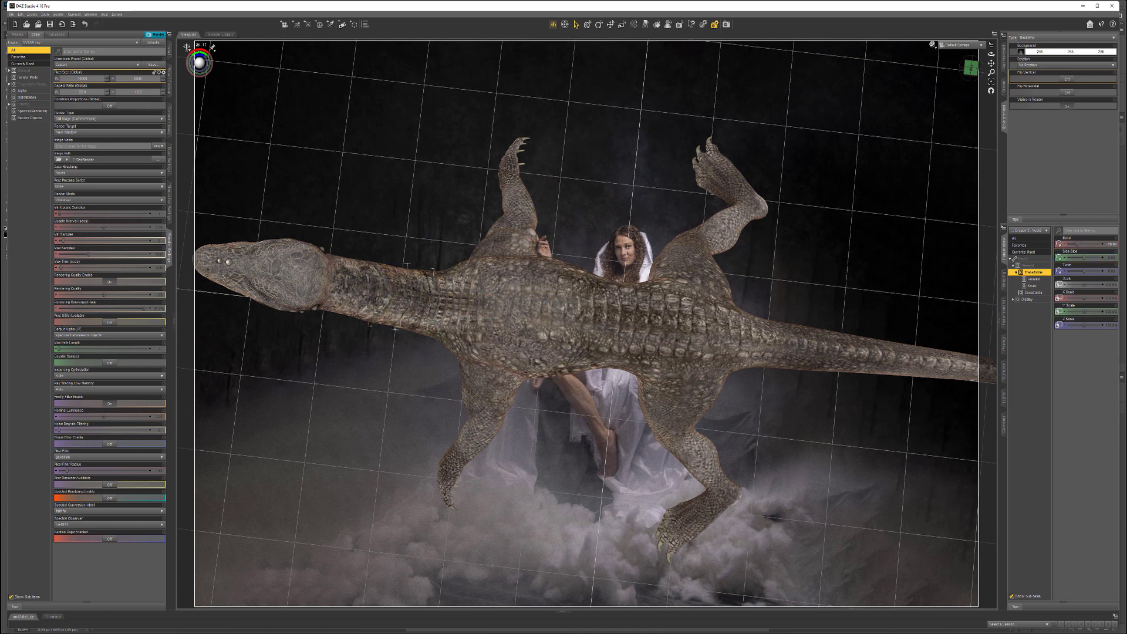
pyautogui.moveTo(1084, 258)
pyautogui.mouseDown()
pyautogui.moveTo(1066, 257)
pyautogui.moveTo(1076, 257)
pyautogui.mouseUp()
pyautogui.click(972, 67)
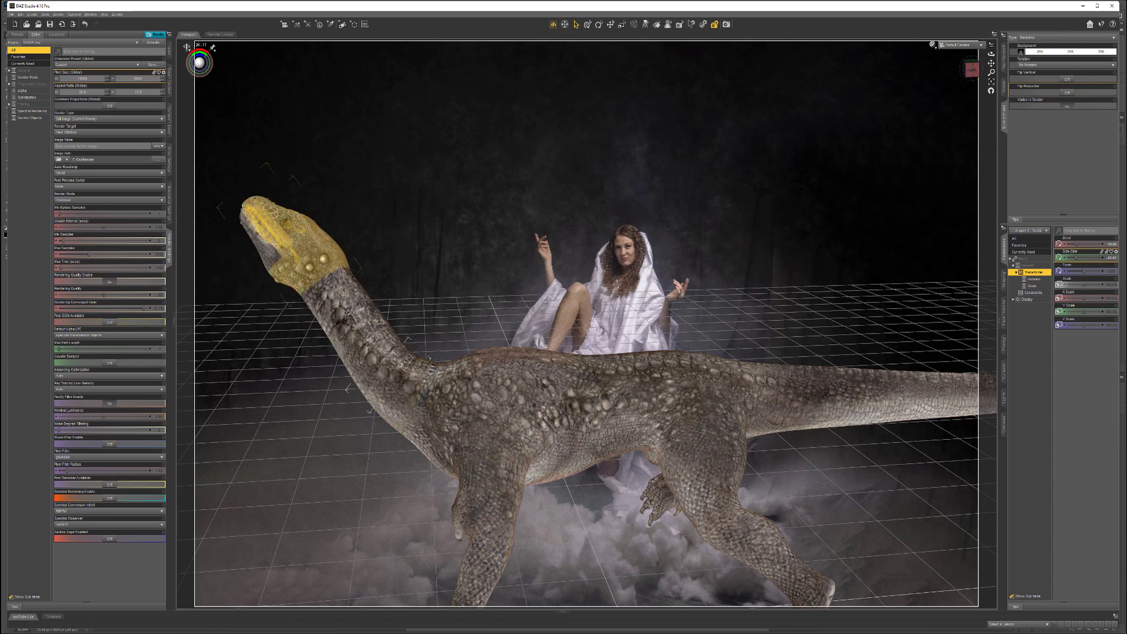
# - Expand the head's bones in the scene hierarchy, select the jaw and open the dragon's mouth wide
pyautogui.click(290, 235)
pyautogui.moveTo(972, 69); pyautogui.dragTo(1008, 76)
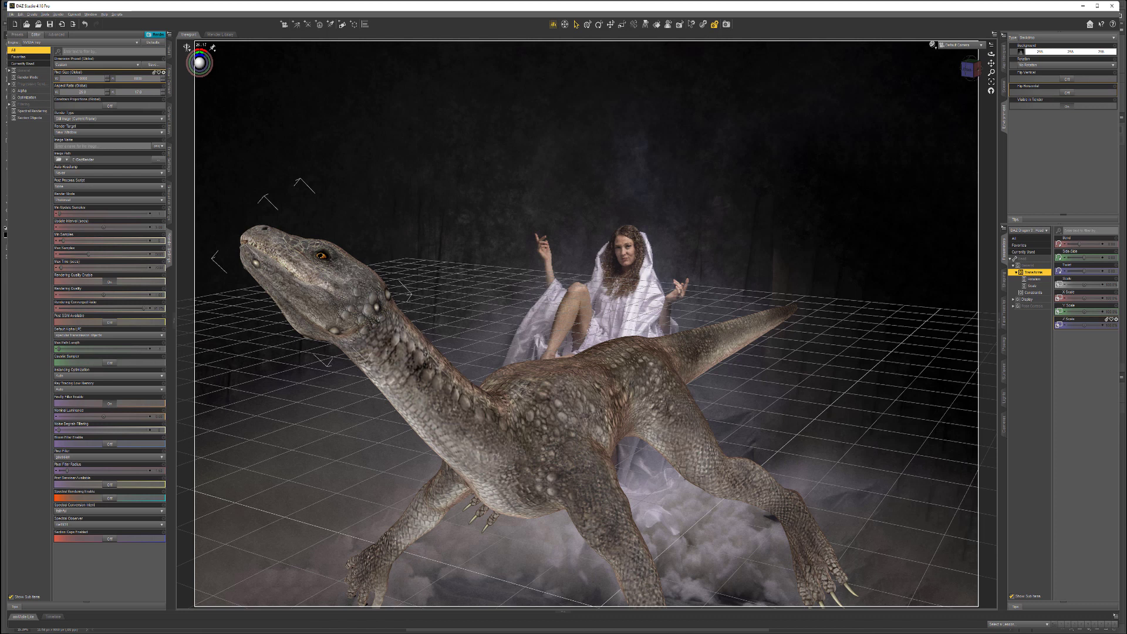
pyautogui.click(1004, 88)
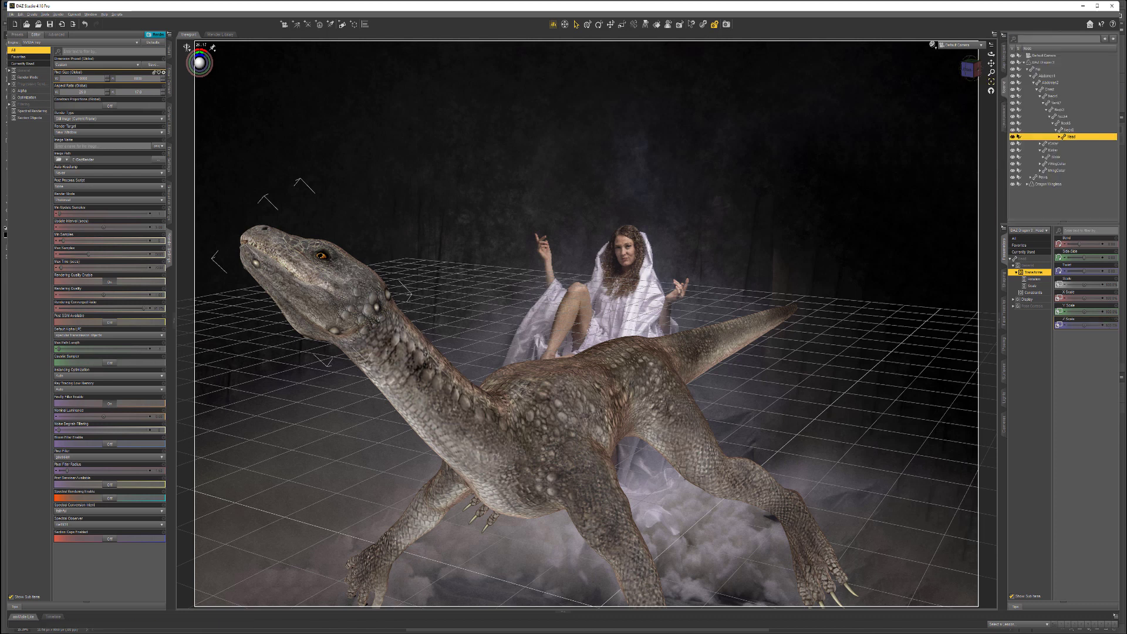
pyautogui.click(1059, 137)
pyautogui.click(1074, 150)
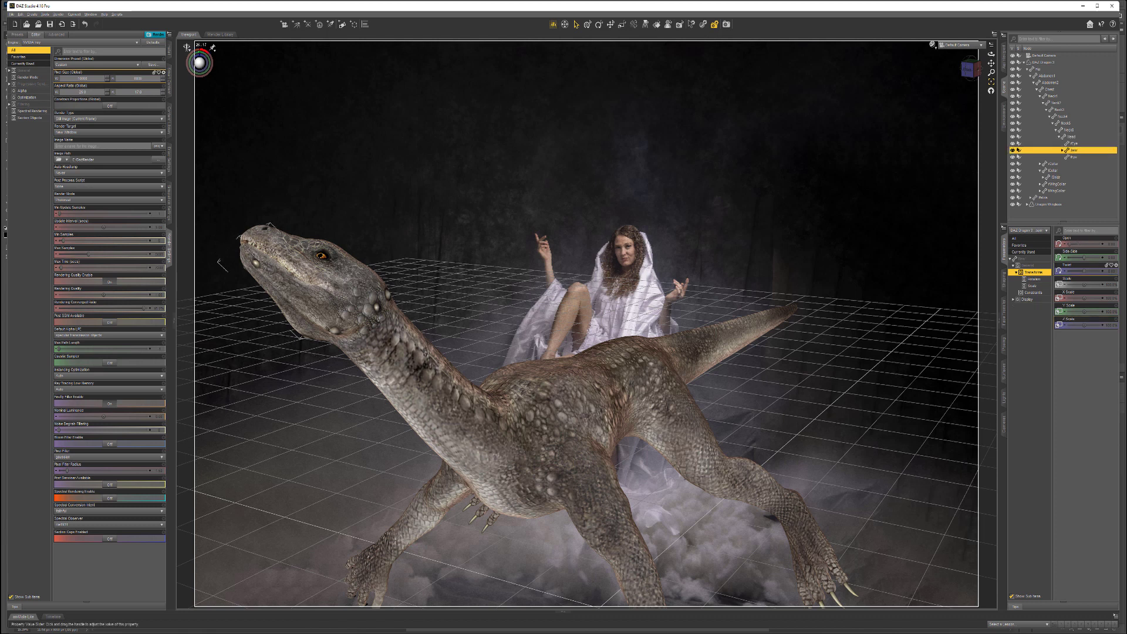
pyautogui.moveTo(1070, 244); pyautogui.dragTo(1089, 244)
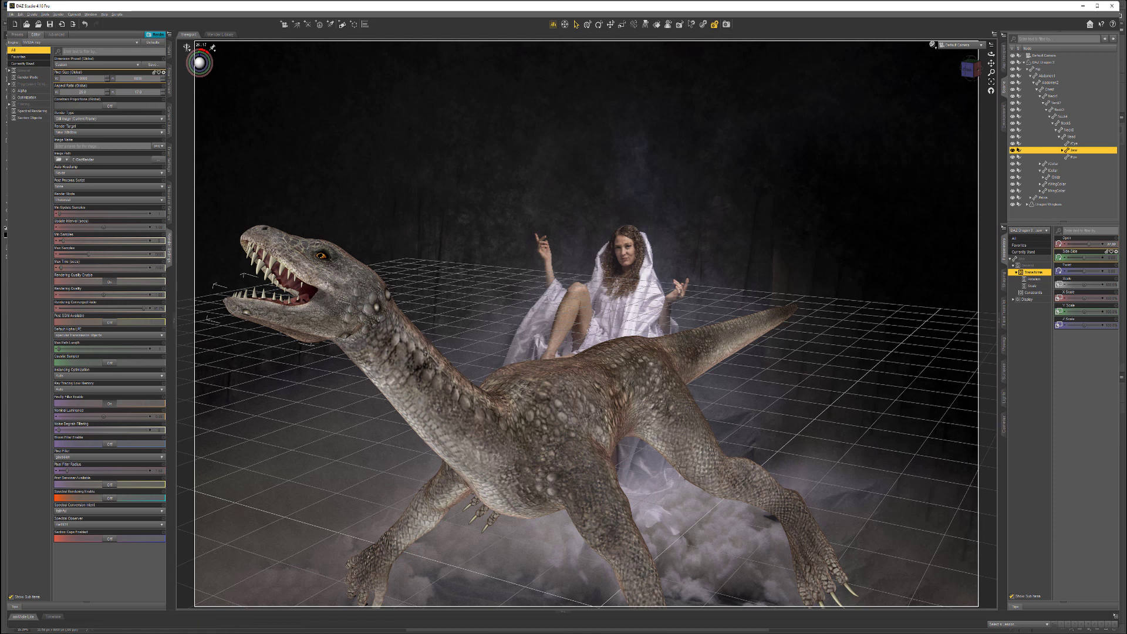
# - Bring up the head shaping morphs for the dragon's head and raise the large chin horn morph
pyautogui.click(1004, 280)
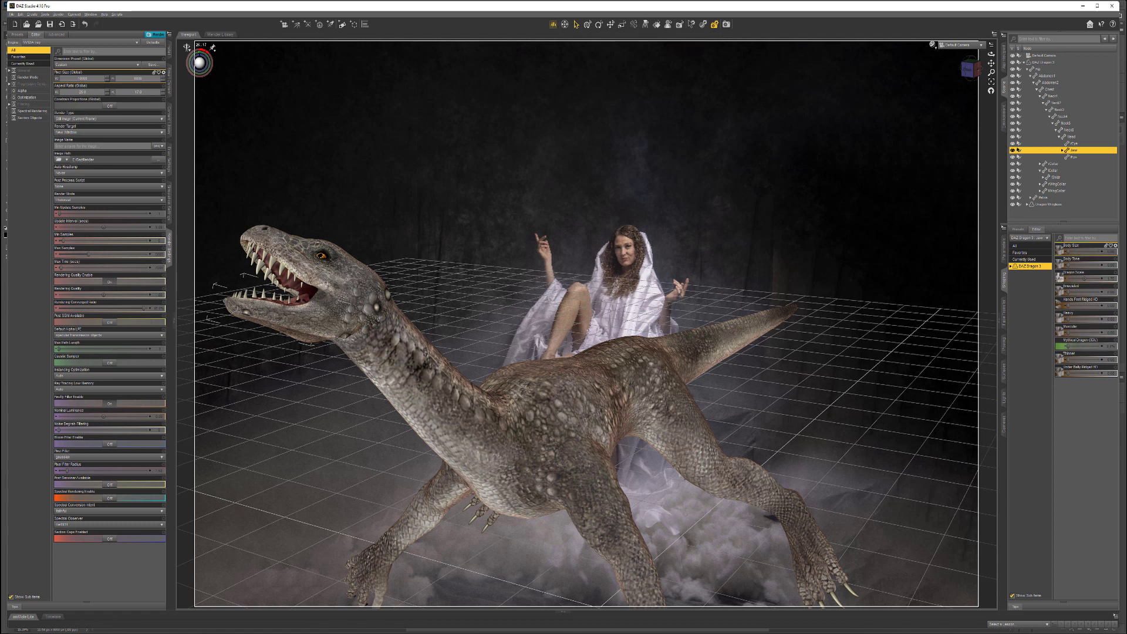
pyautogui.click(1072, 136)
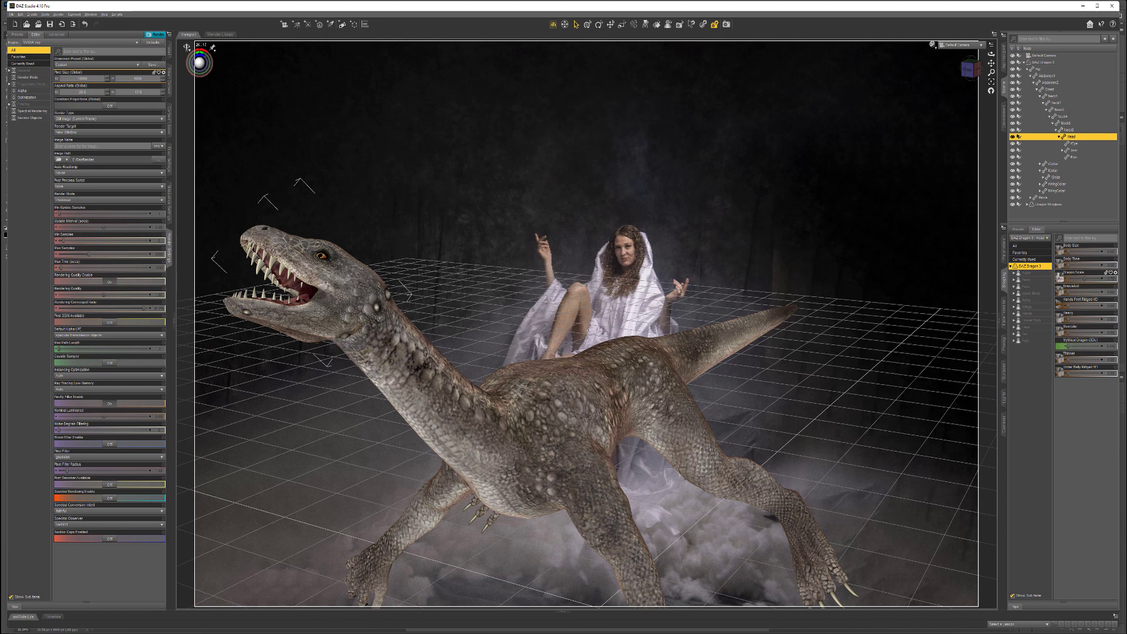
pyautogui.click(1026, 279)
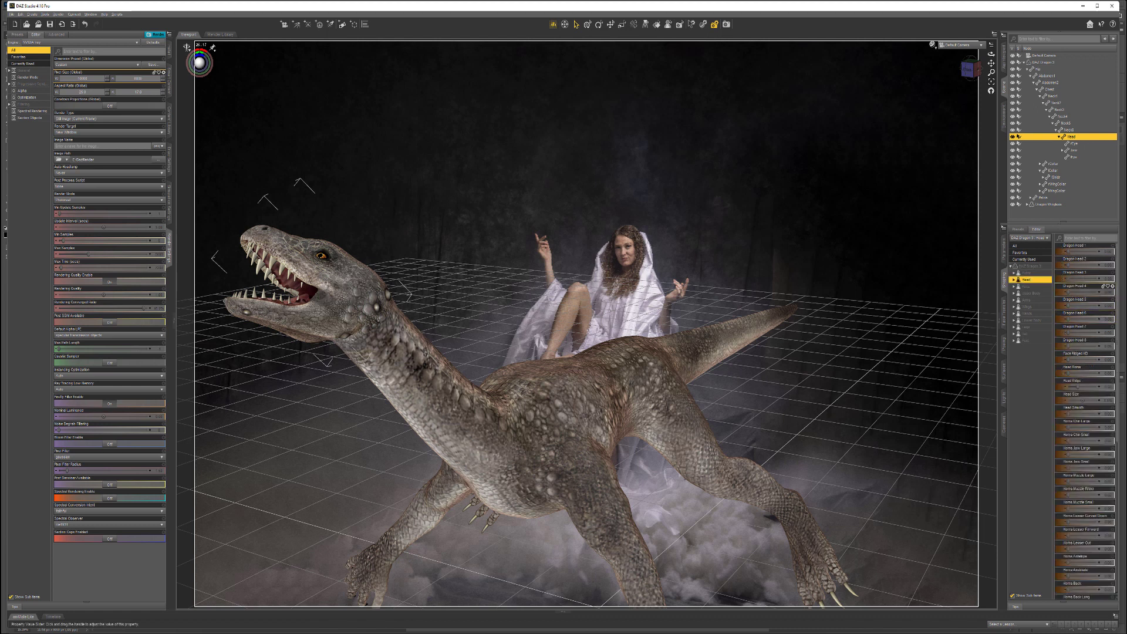
pyautogui.moveTo(1068, 292)
pyautogui.mouseDown()
pyautogui.moveTo(1090, 293)
pyautogui.moveTo(1068, 292)
pyautogui.mouseUp()
pyautogui.moveTo(1068, 427)
pyautogui.mouseDown()
pyautogui.moveTo(1097, 428)
pyautogui.moveTo(1080, 427)
pyautogui.mouseUp()
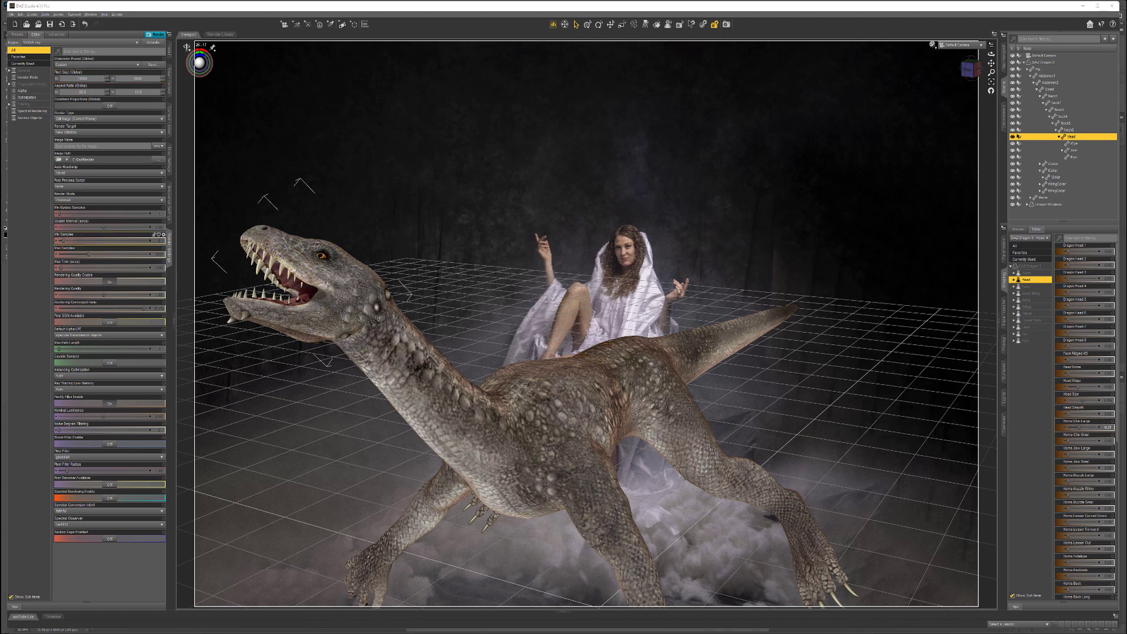
pyautogui.moveTo(970, 69); pyautogui.dragTo(938, 56)
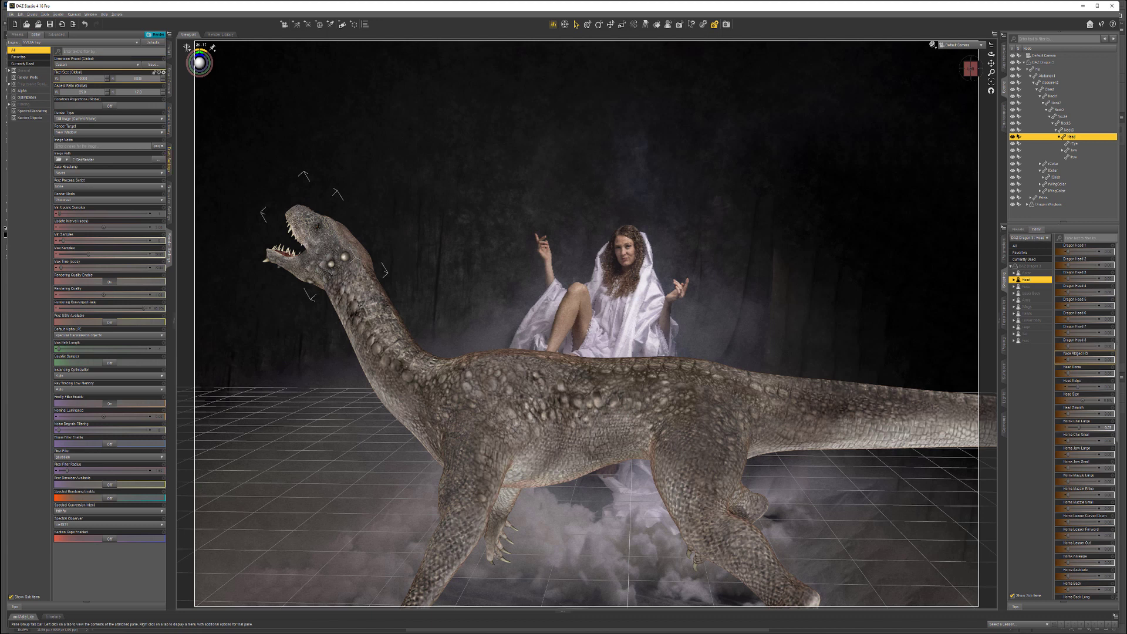
# - Bring up the installed products for DAZ Dragon 3 and check the mythical dragon add-on
pyautogui.click(170, 80)
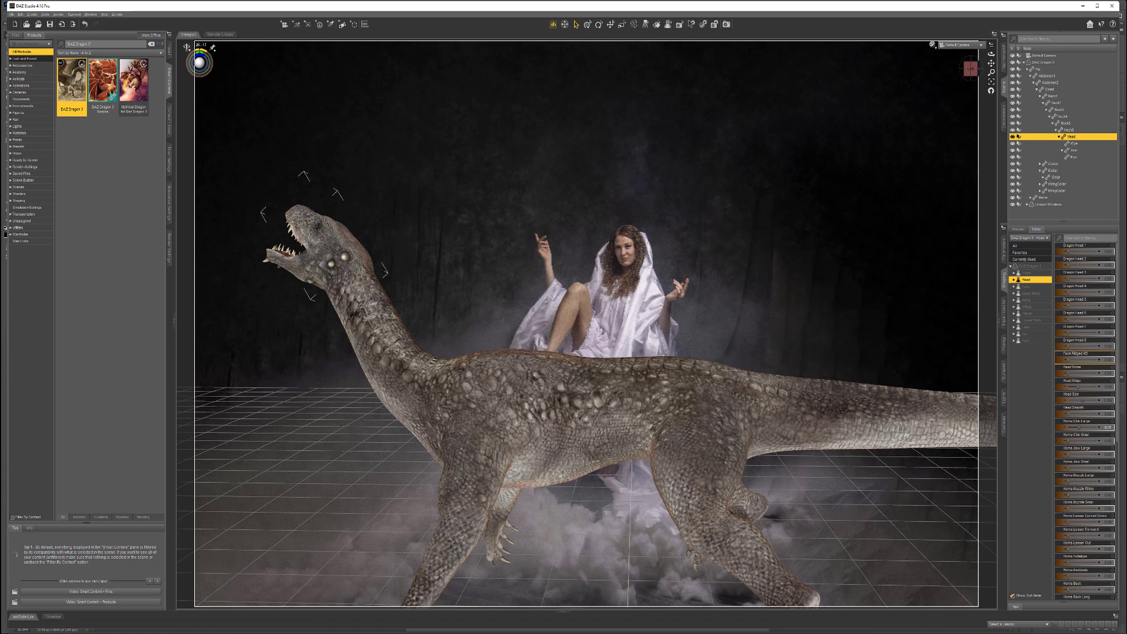
pyautogui.moveTo(134, 89)
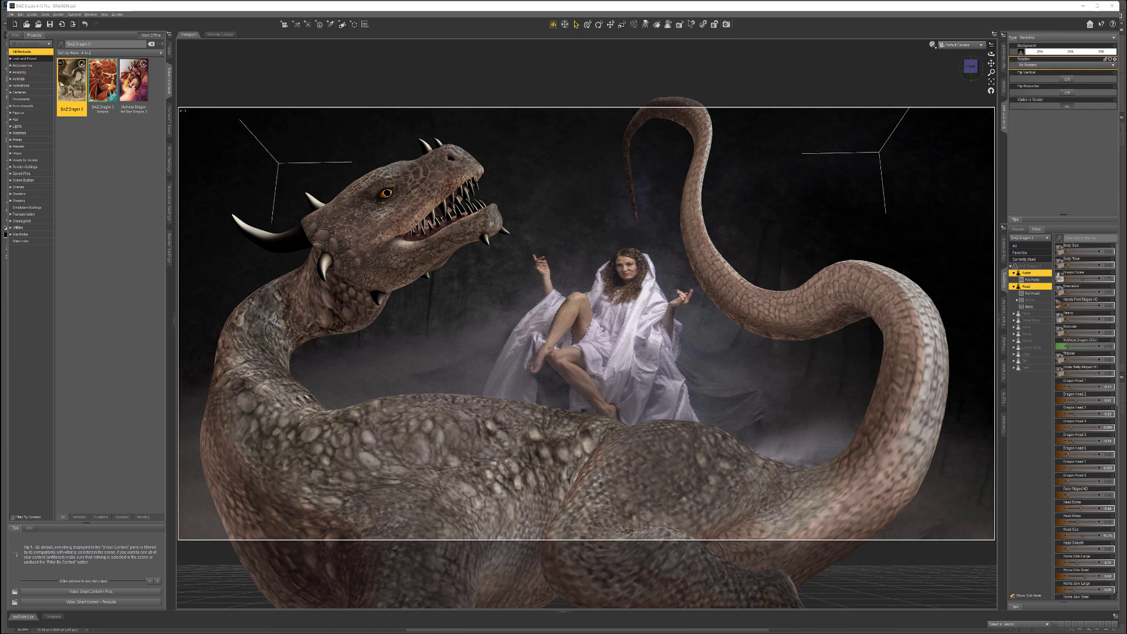
# - Bring up the render settings and enter a new global pixel width and height for the render
pyautogui.click(169, 247)
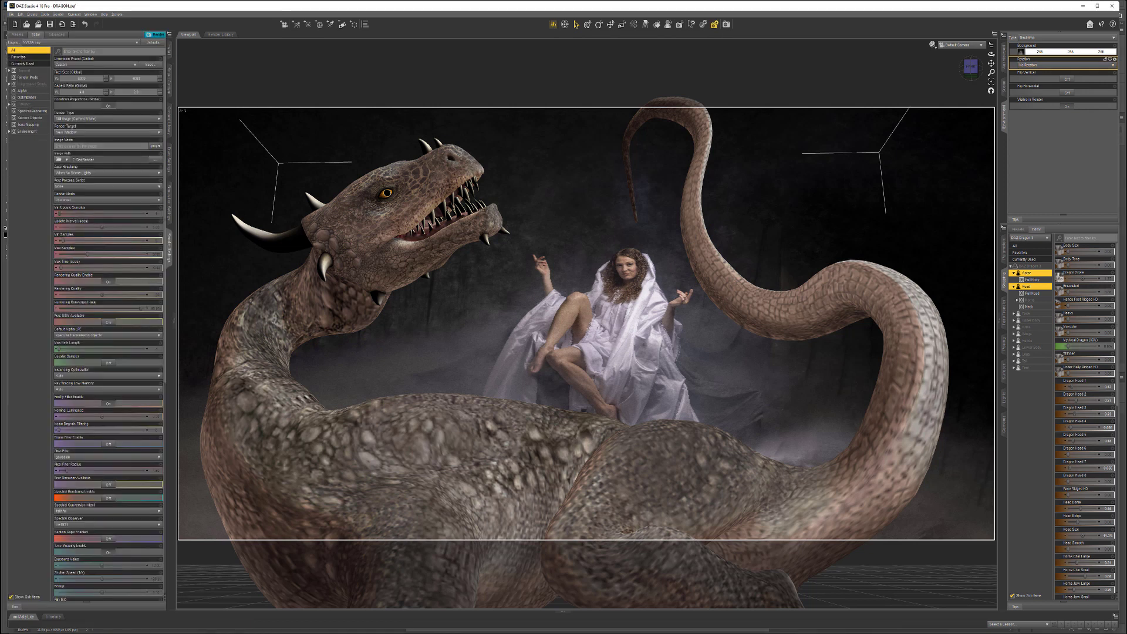
pyautogui.doubleClick(81, 79)
pyautogui.write('1')
pyautogui.press('Tab')
pyautogui.write('6000')
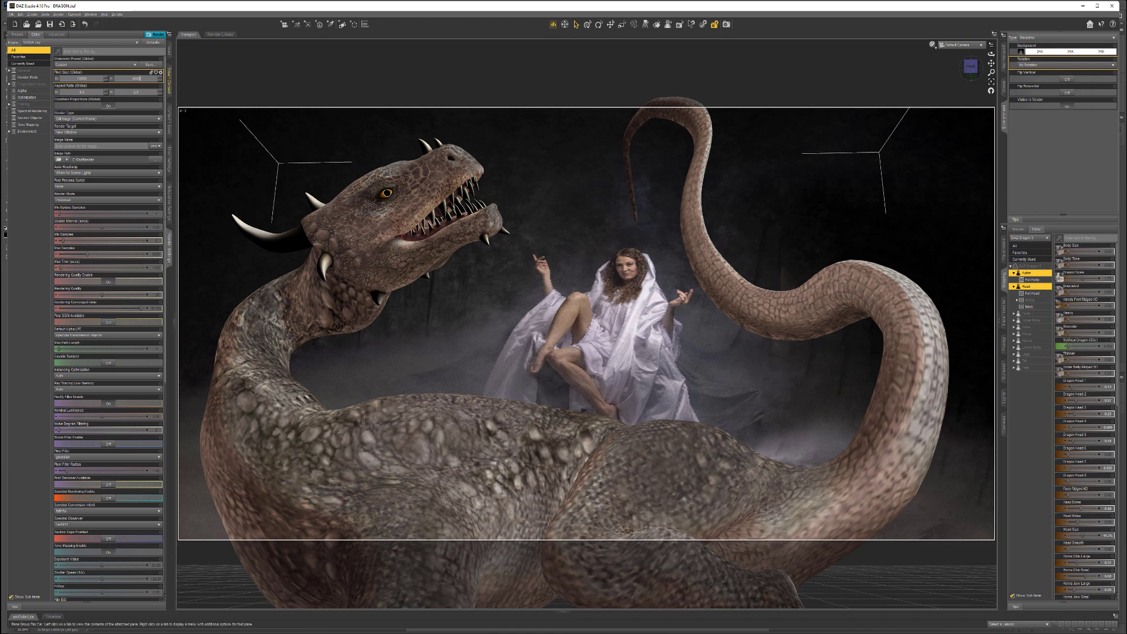
pyautogui.click(552, 194)
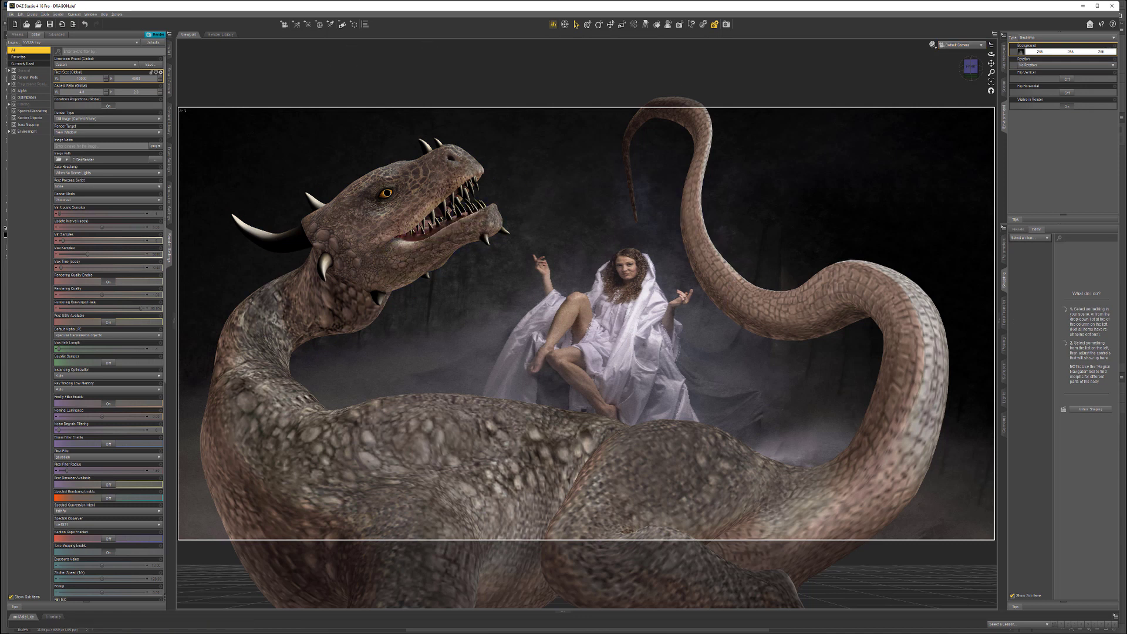
pyautogui.moveTo(970, 67); pyautogui.dragTo(963, 75)
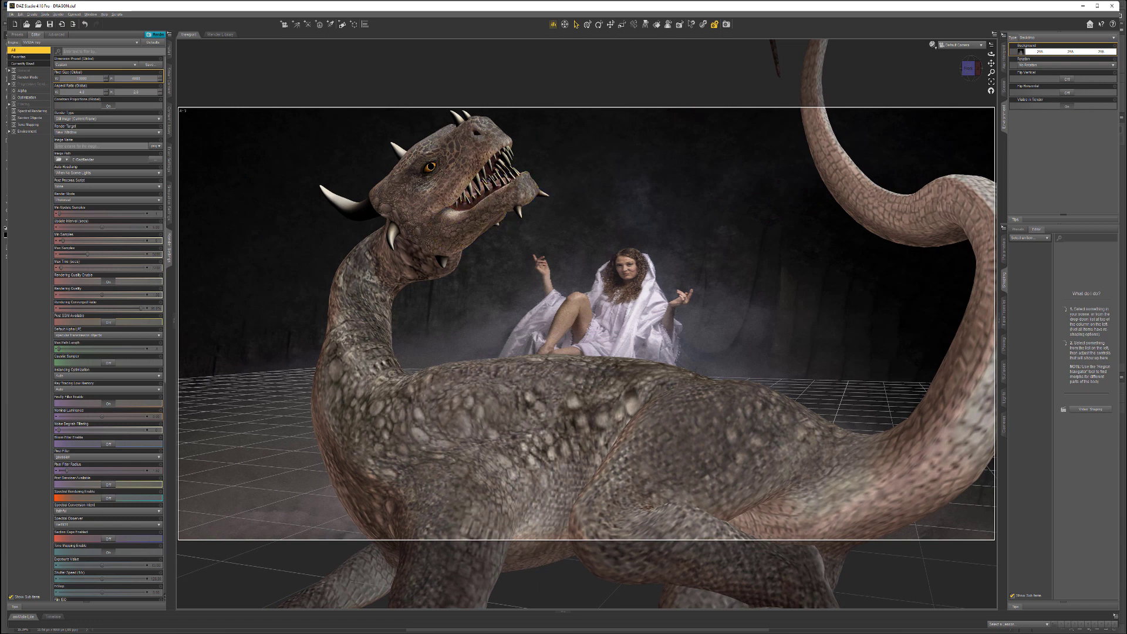
pyautogui.scroll(5, 587, 329)
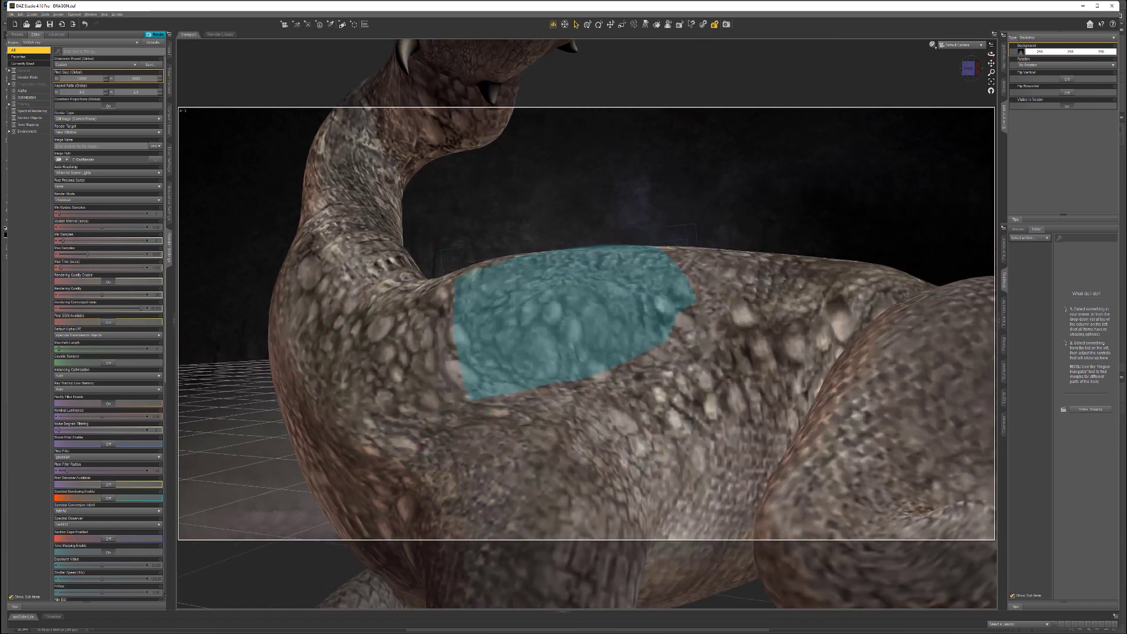
pyautogui.scroll(5, 505, 376)
pyautogui.scroll(-4, 505, 376)
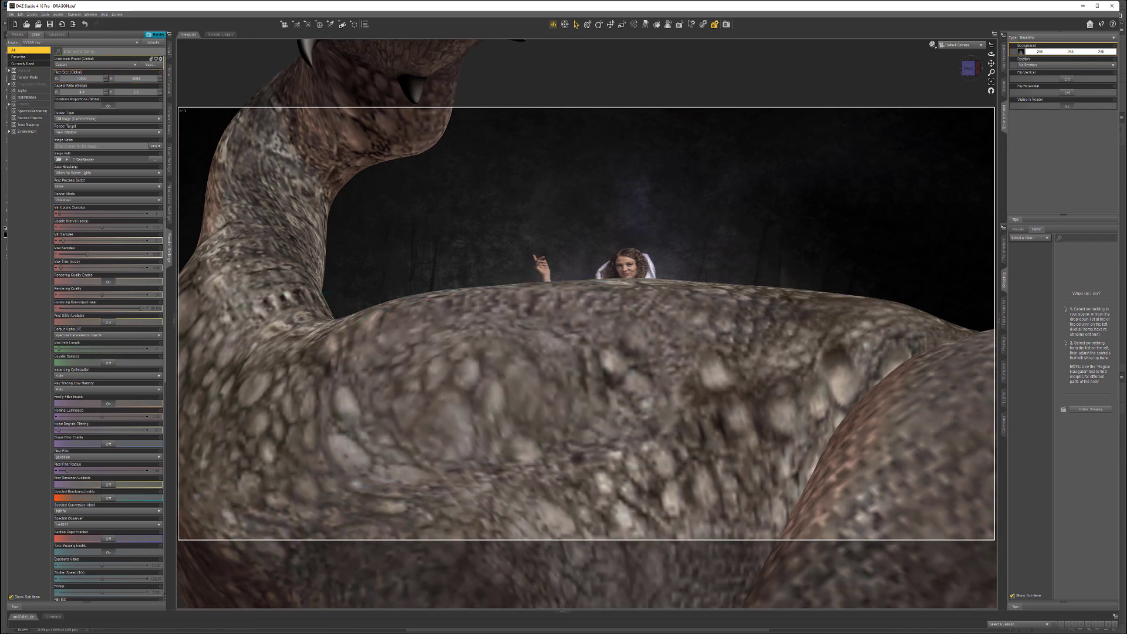
pyautogui.hotkey('ctrl', 'z')
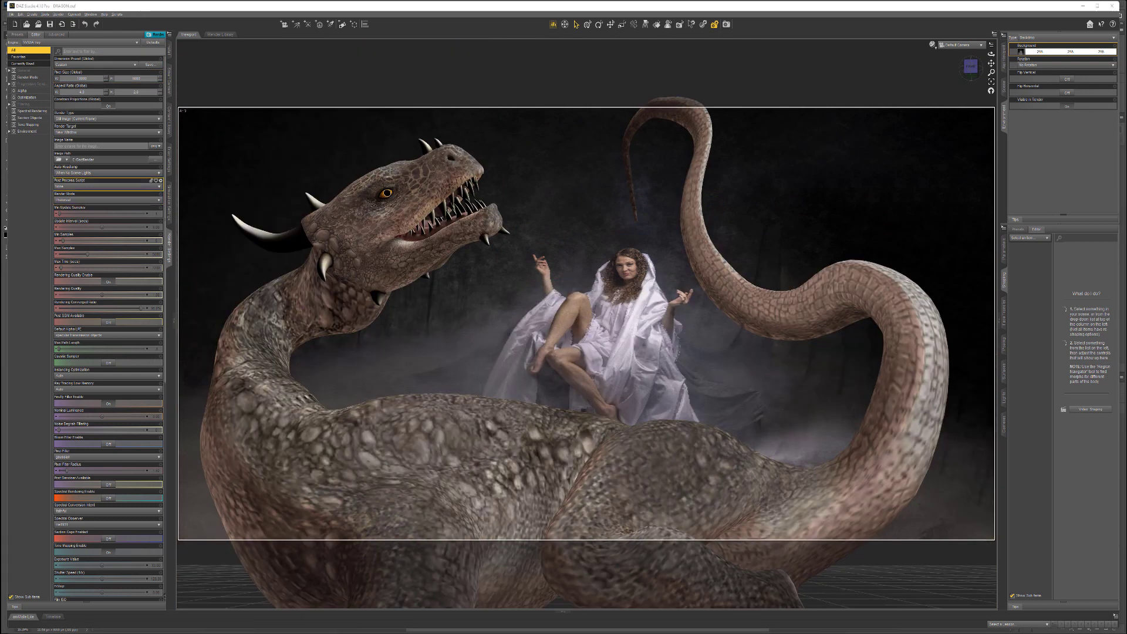
# - Orbit the camera slightly, view the dragon from the scene light's viewpoint and return to the Default Camera
pyautogui.moveTo(971, 72)
pyautogui.mouseDown()
pyautogui.moveTo(958, 88)
pyautogui.moveTo(969, 68)
pyautogui.mouseUp()
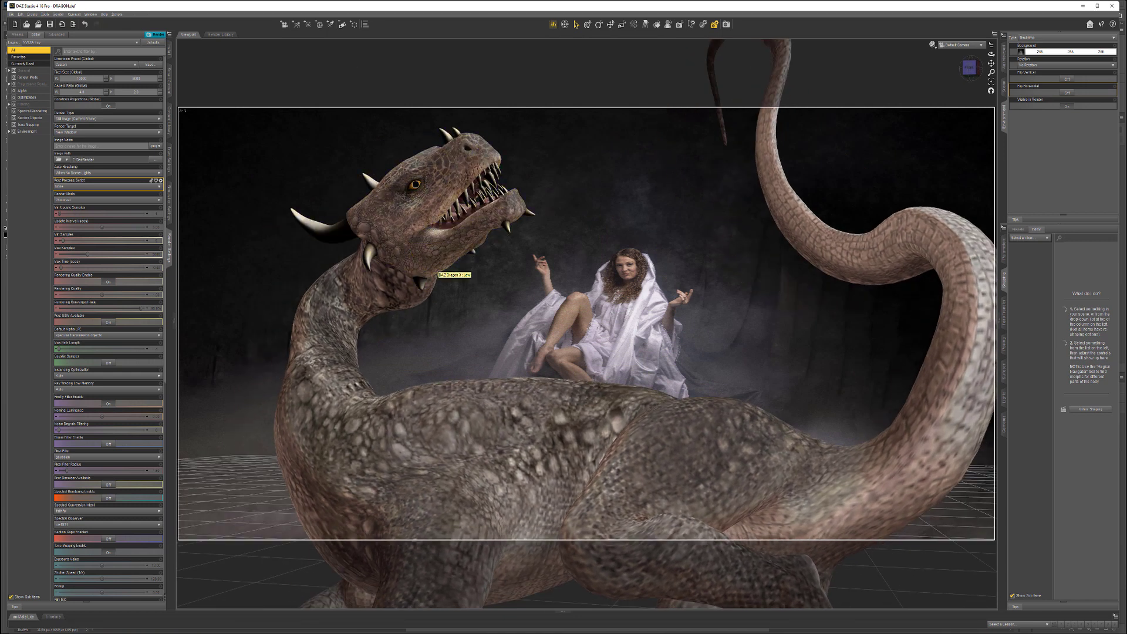
pyautogui.click(960, 45)
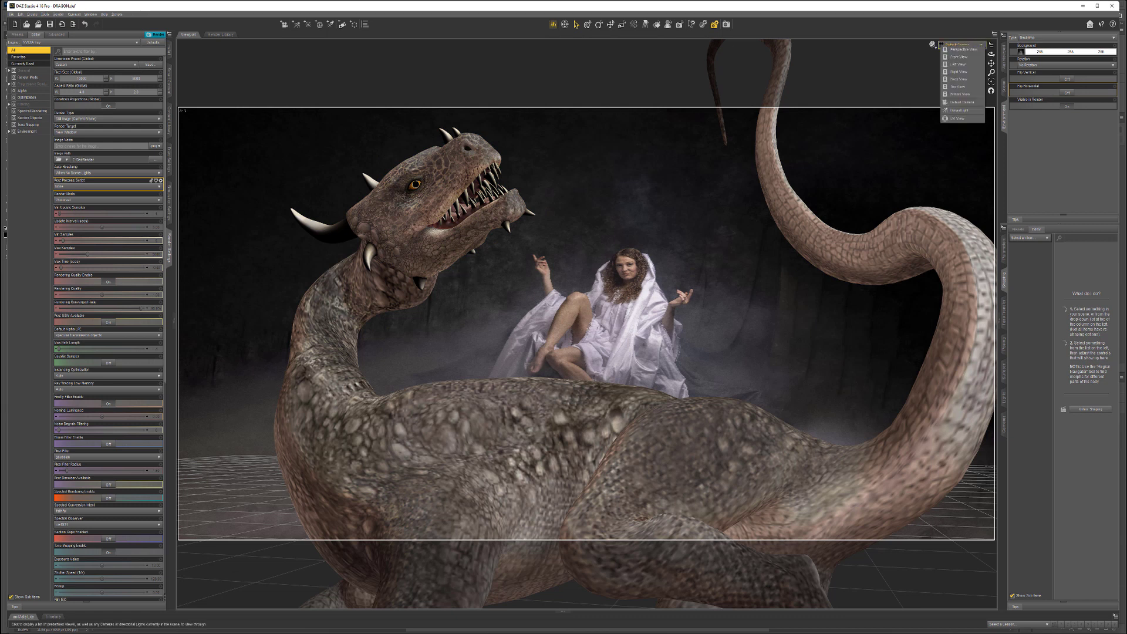
pyautogui.click(960, 110)
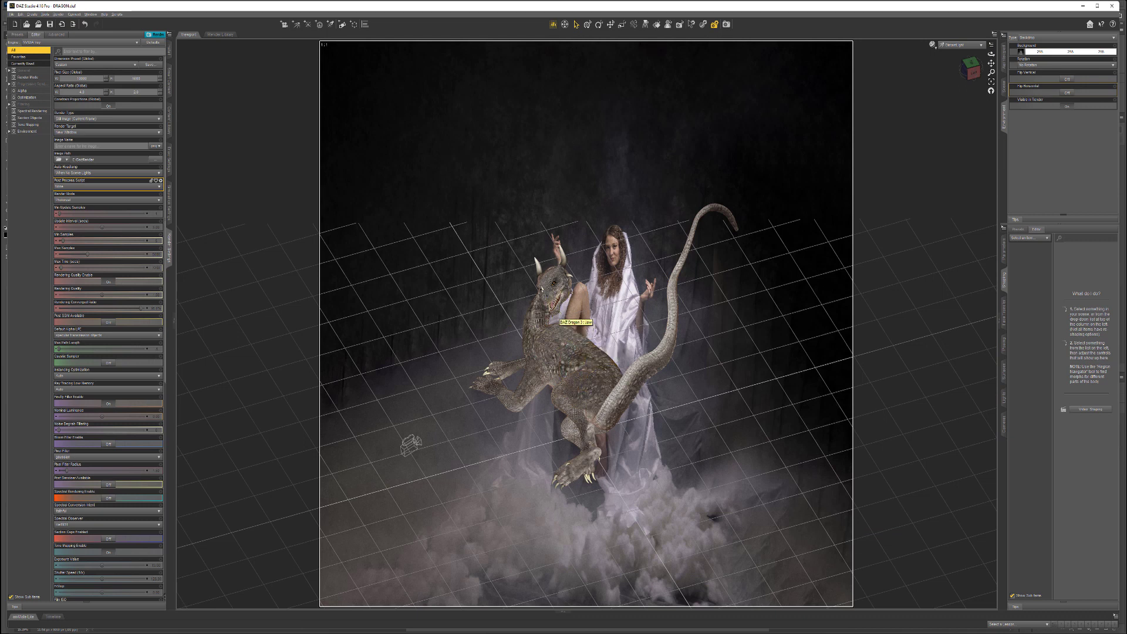
pyautogui.click(960, 45)
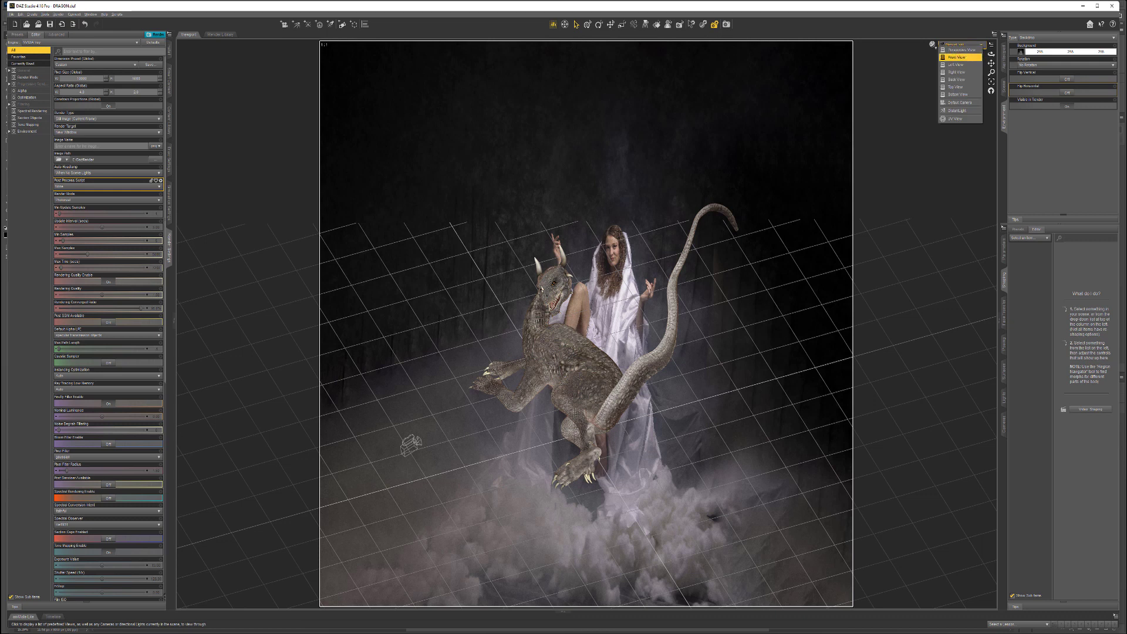
pyautogui.click(960, 102)
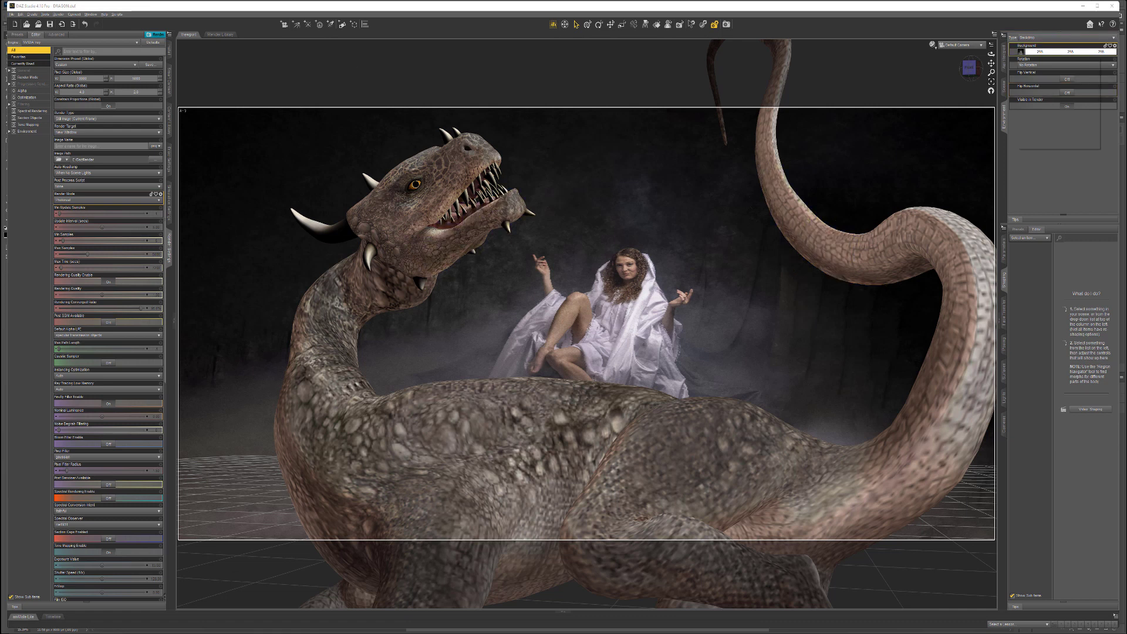
# - Remove the photo backdrop from the scene by setting its type to None
pyautogui.click(1021, 51)
pyautogui.click(1035, 65)
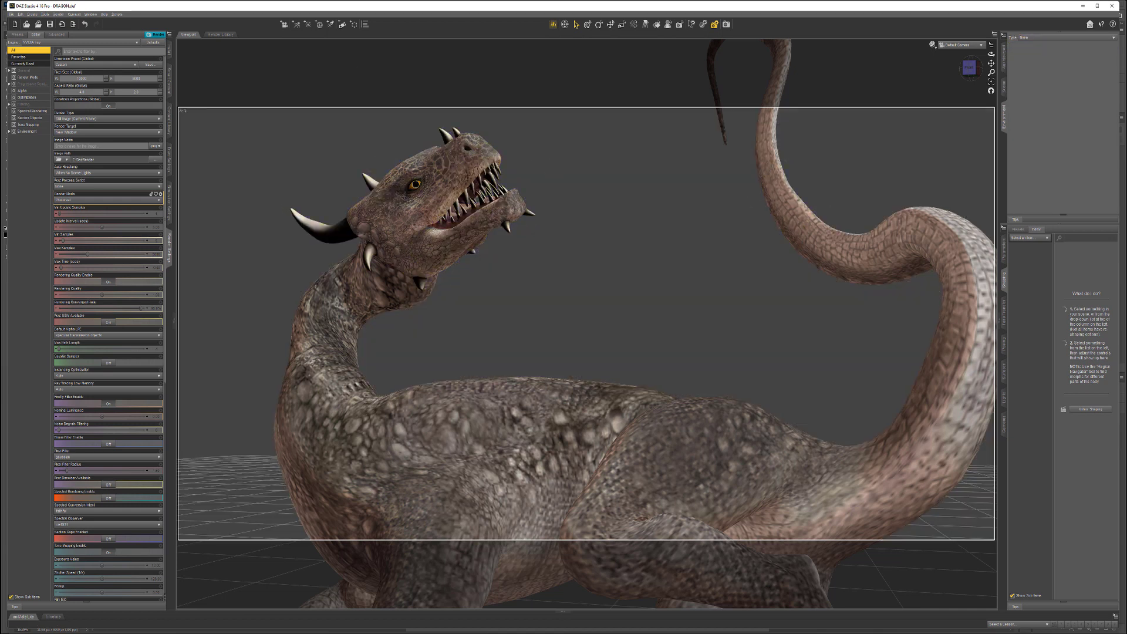
# - Examine the dragon's whole pose, legs and tail against the render frame from farther away and close up
pyautogui.scroll(-7, 587, 324)
pyautogui.scroll(2, 587, 324)
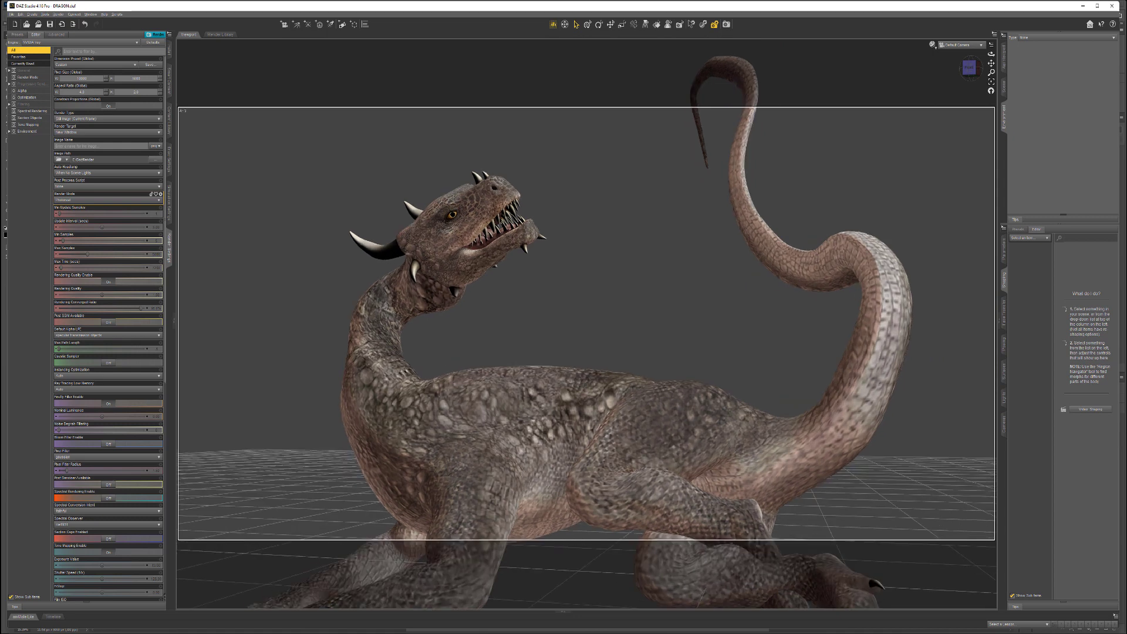
pyautogui.scroll(2, 587, 324)
pyautogui.scroll(-6, 587, 324)
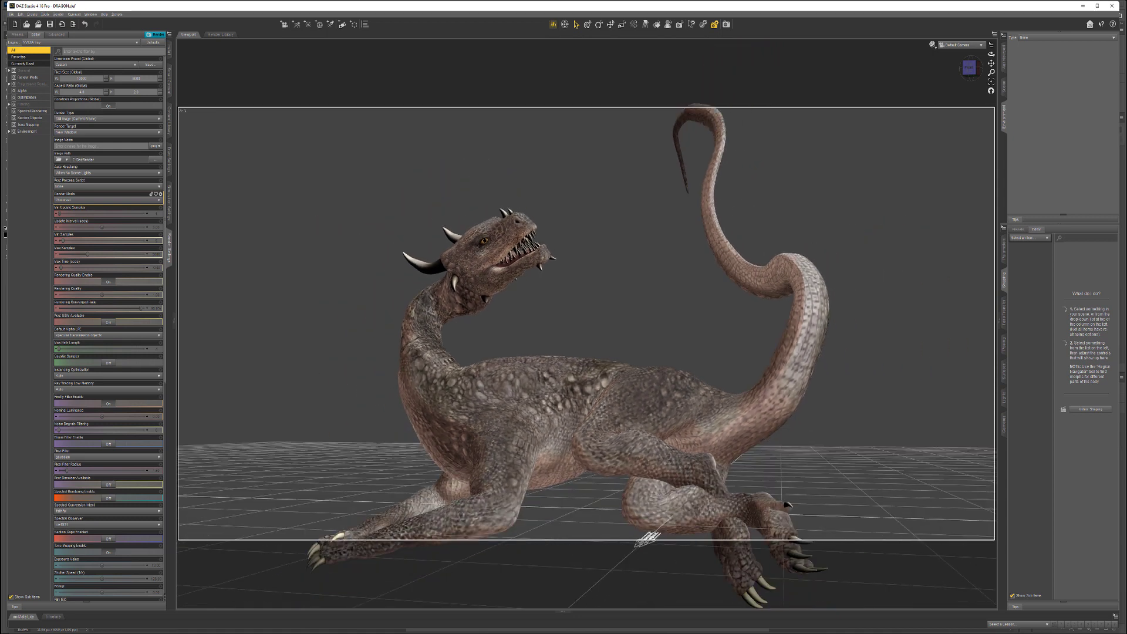
pyautogui.scroll(-2, 587, 324)
pyautogui.scroll(3, 587, 324)
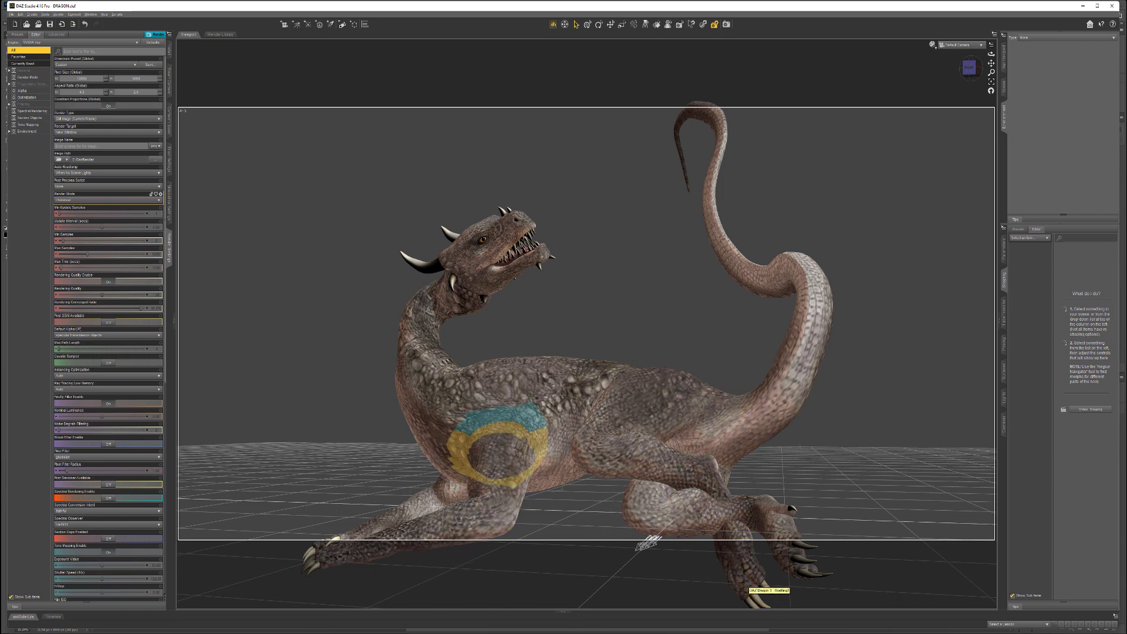
pyautogui.scroll(5, 646, 431)
pyautogui.scroll(5, 645, 434)
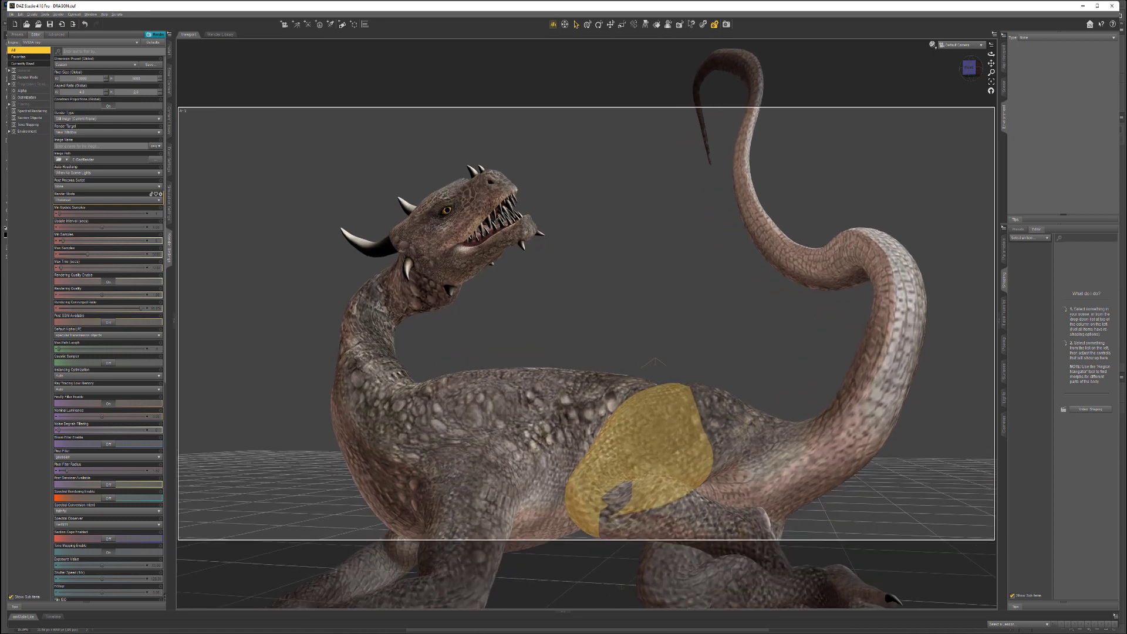
pyautogui.scroll(2, 733, 469)
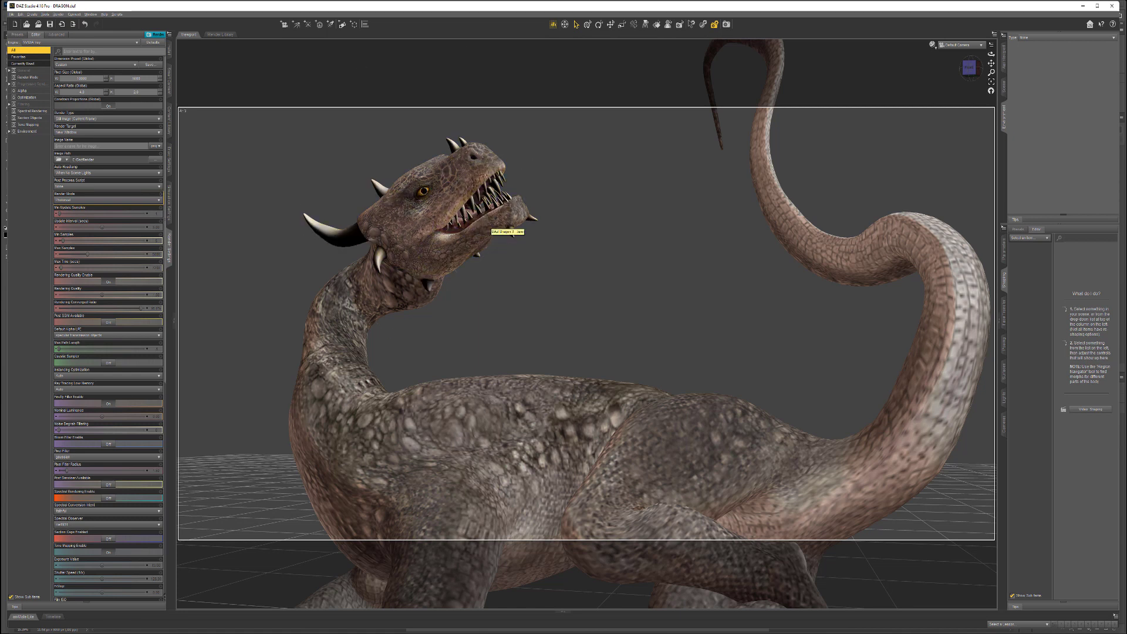
# - Review the render settings down to the environment intensity and environment map
pyautogui.scroll(-4, 108, 328)
pyautogui.scroll(-5, 108, 282)
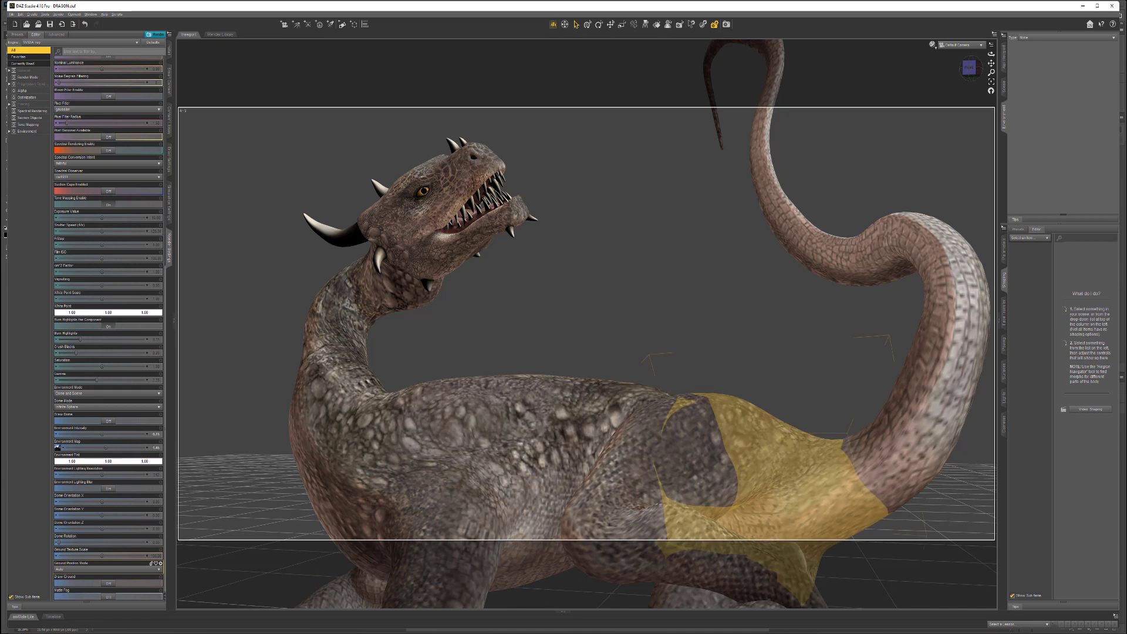
pyautogui.scroll(5, 106, 270)
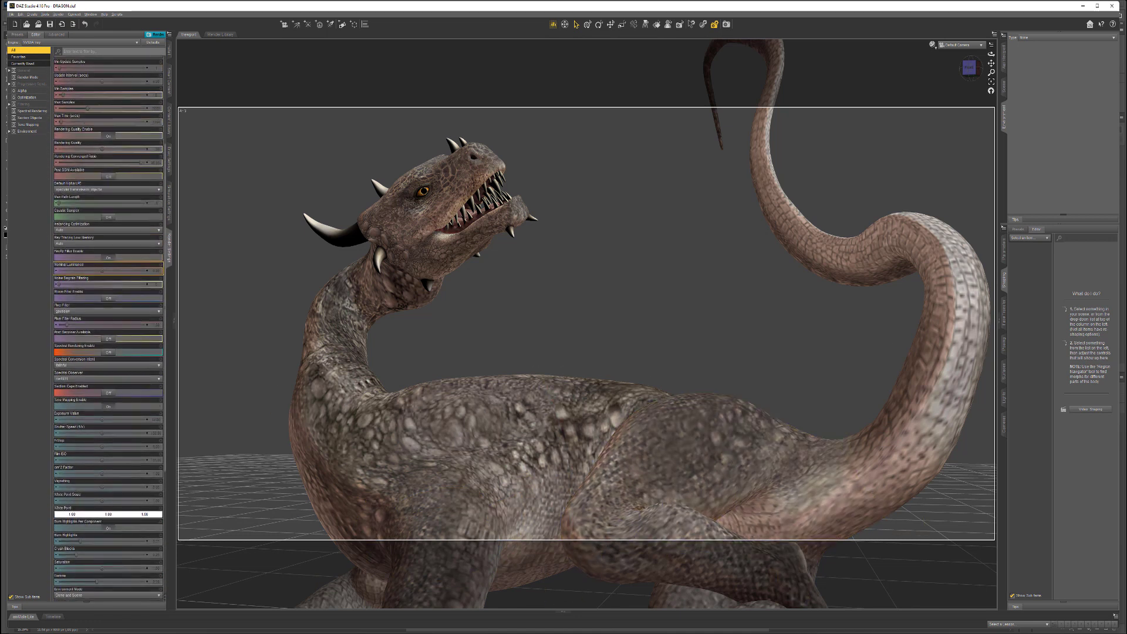
pyautogui.scroll(-5, 106, 270)
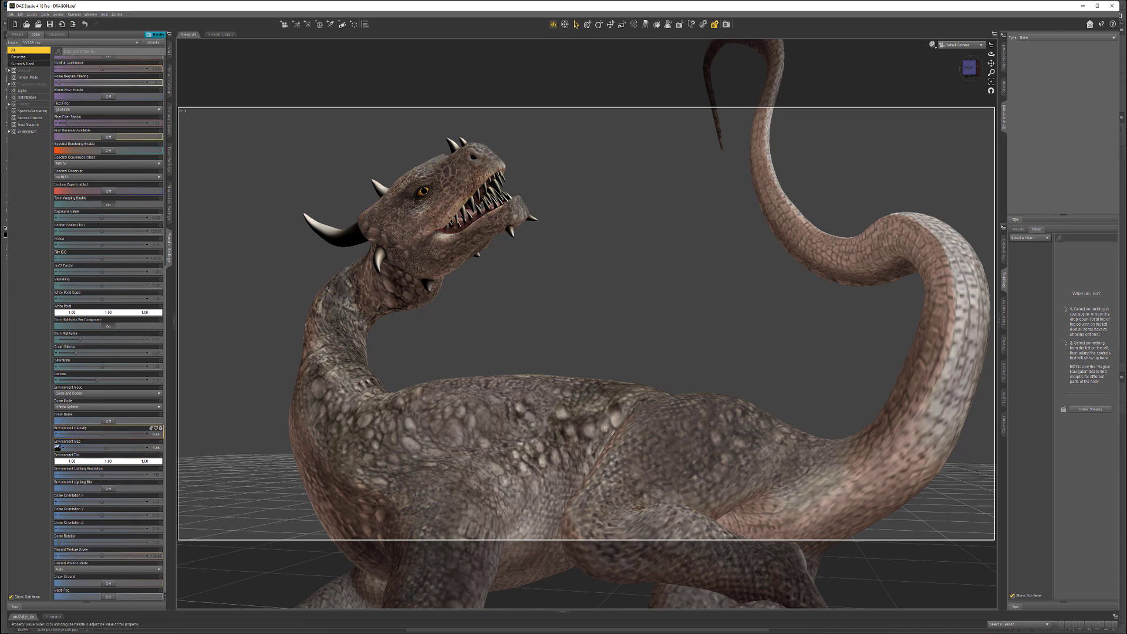
pyautogui.moveTo(158, 434)
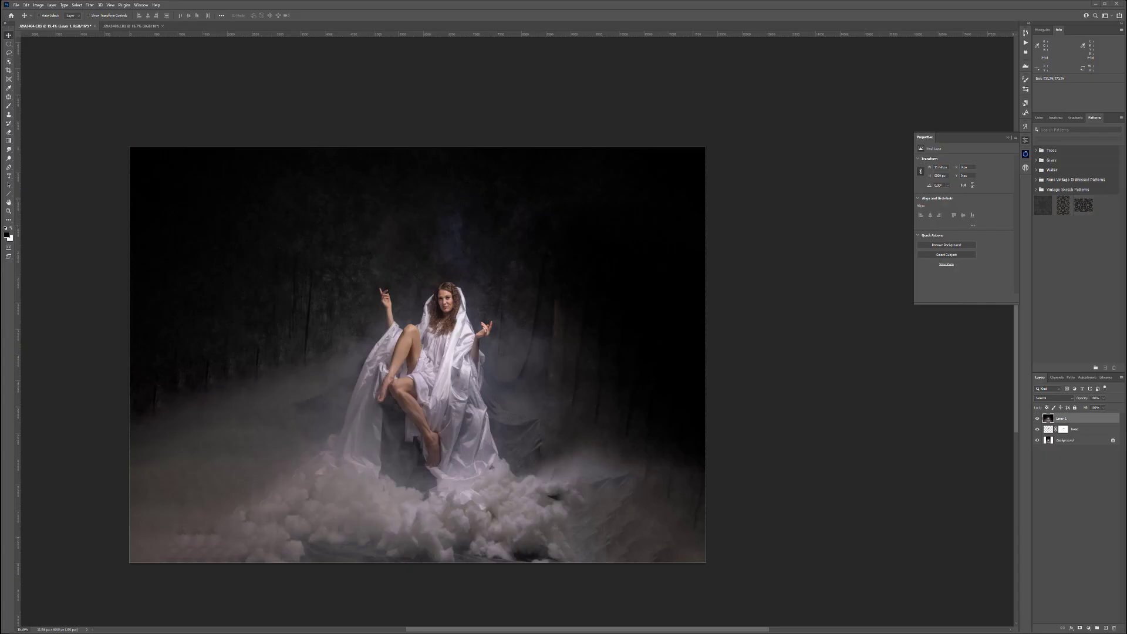
# - Switch to Photoshop, open the rendered dragon PNG and place it as a new layer over the seated woman photo
pyautogui.moveTo(483, 65); pyautogui.dragTo(427, 42)
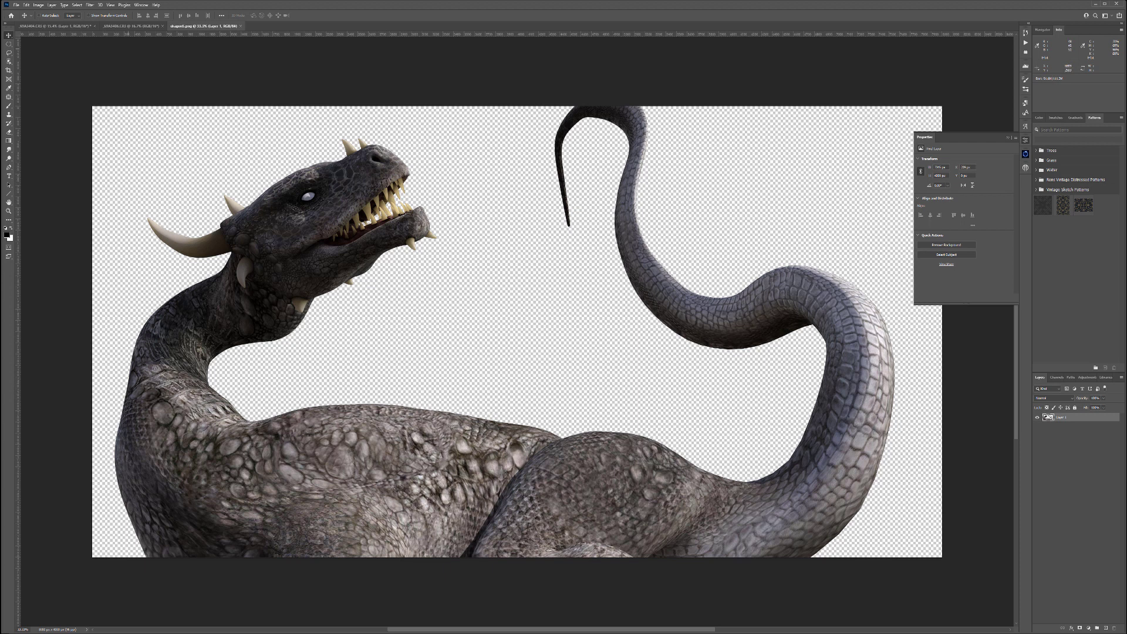
pyautogui.moveTo(407, 363); pyautogui.dragTo(399, 259)
pyautogui.click(555, 233)
pyautogui.moveTo(527, 424); pyautogui.dragTo(488, 413)
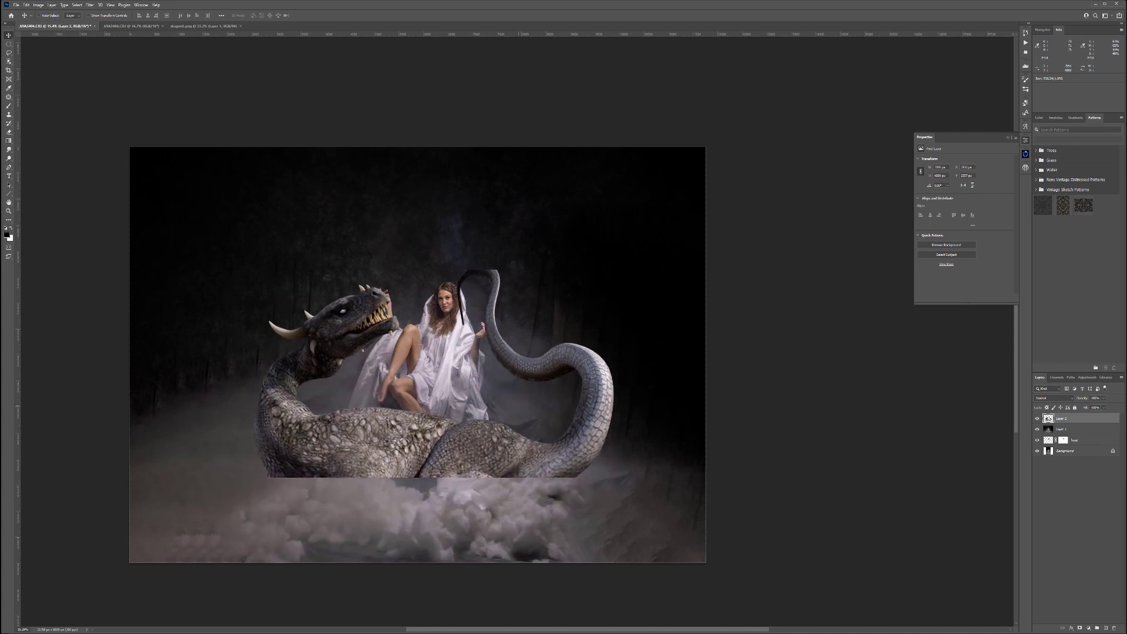
# - Enlarge the dragon layer with Free Transform and position it so its neck and tail frame the seated woman
pyautogui.scroll(4, 443, 398)
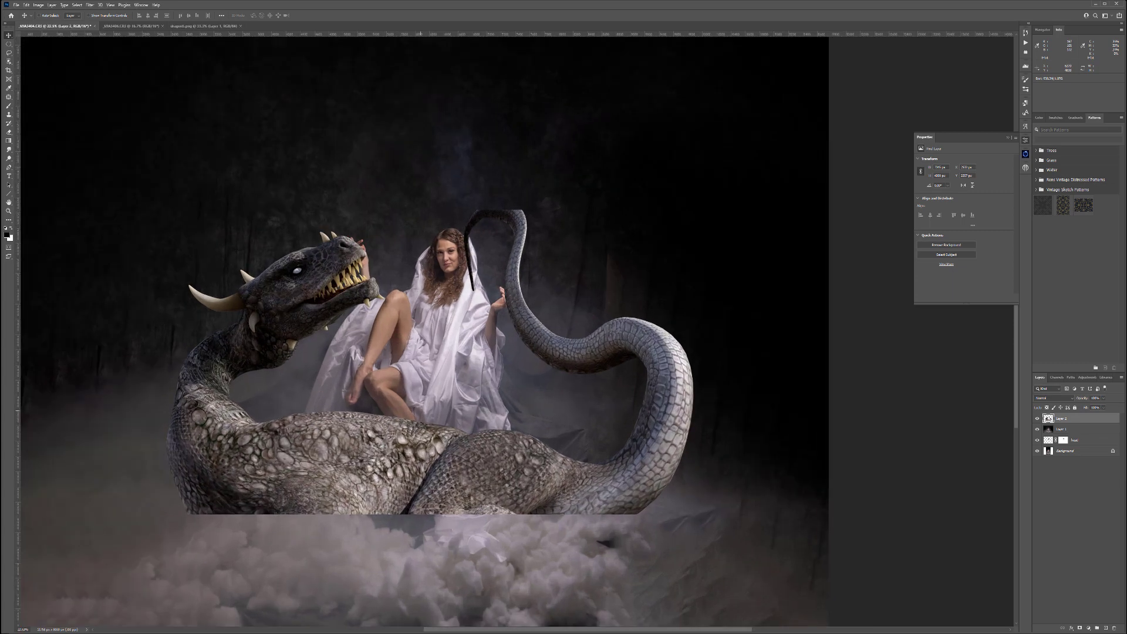
pyautogui.moveTo(421, 411); pyautogui.dragTo(540, 410)
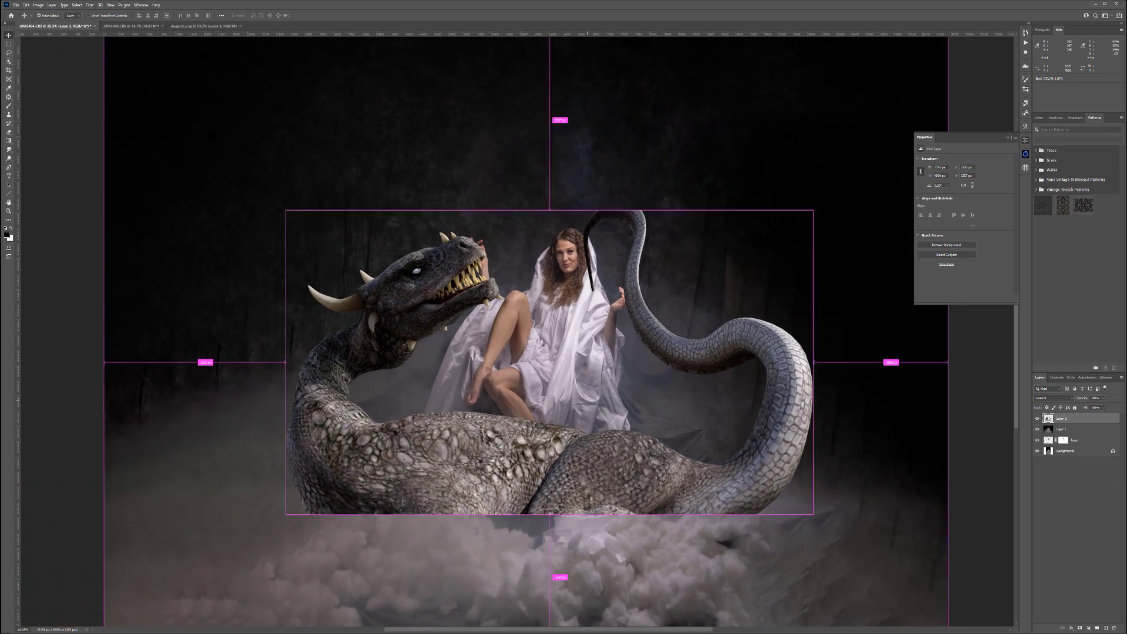
pyautogui.hotkey('ctrl', 't')
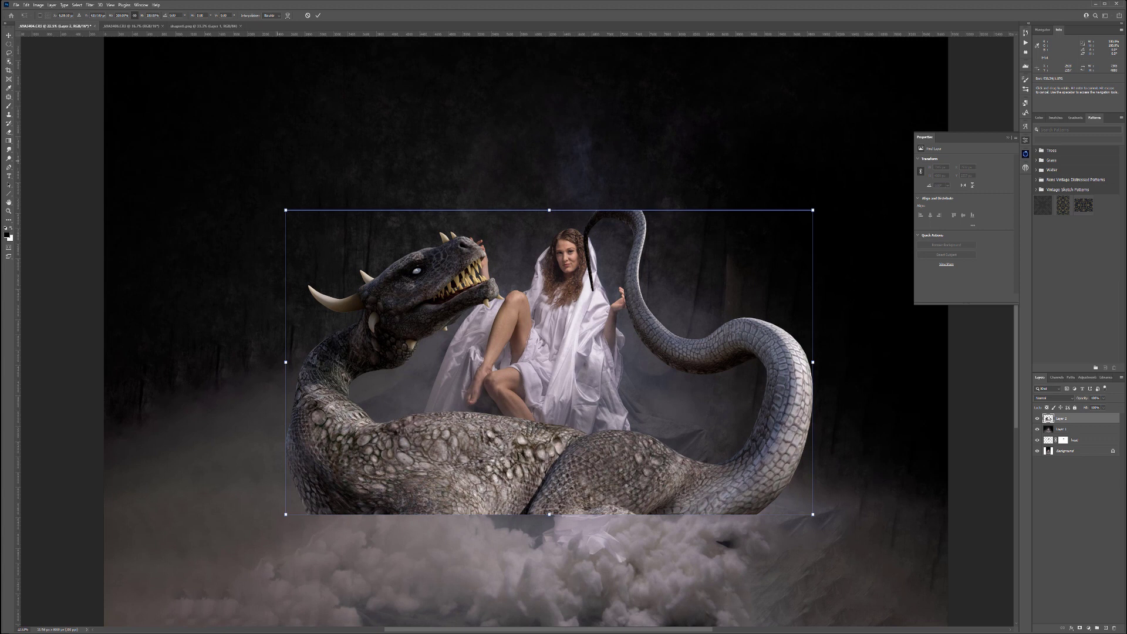
pyautogui.moveTo(285, 209); pyautogui.dragTo(74, 88)
pyautogui.moveTo(429, 313); pyautogui.dragTo(452, 287)
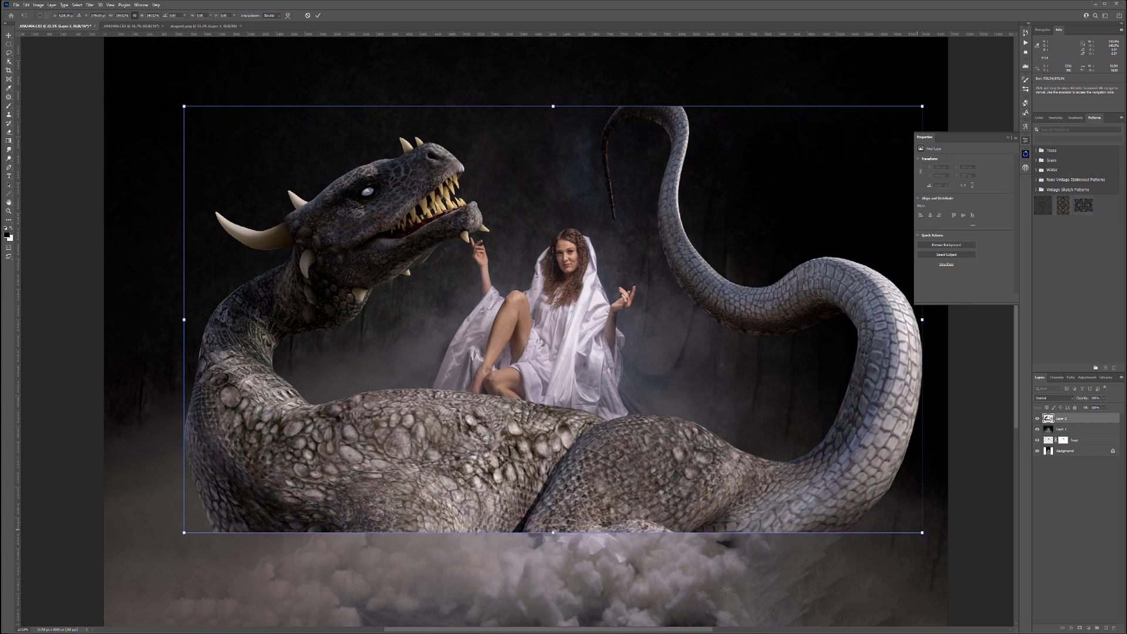
# - Scale the dragon up further and raise it so its jaw clears the woman's hand
pyautogui.moveTo(922, 532); pyautogui.dragTo(961, 554)
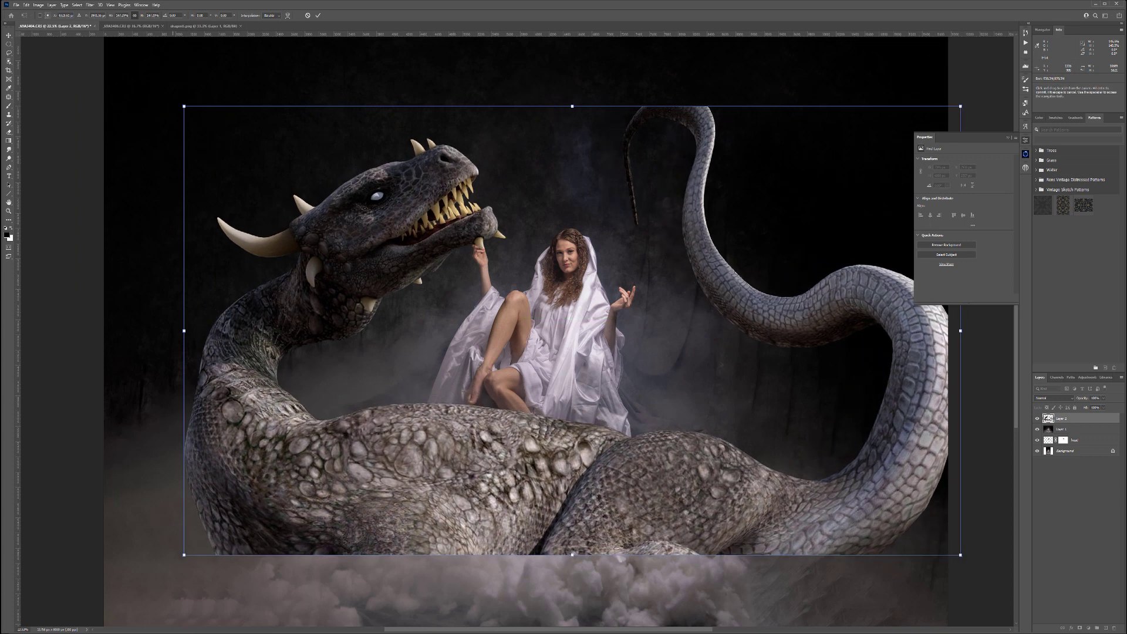
pyautogui.moveTo(184, 106); pyautogui.dragTo(148, 86)
pyautogui.moveTo(500, 310); pyautogui.dragTo(518, 276)
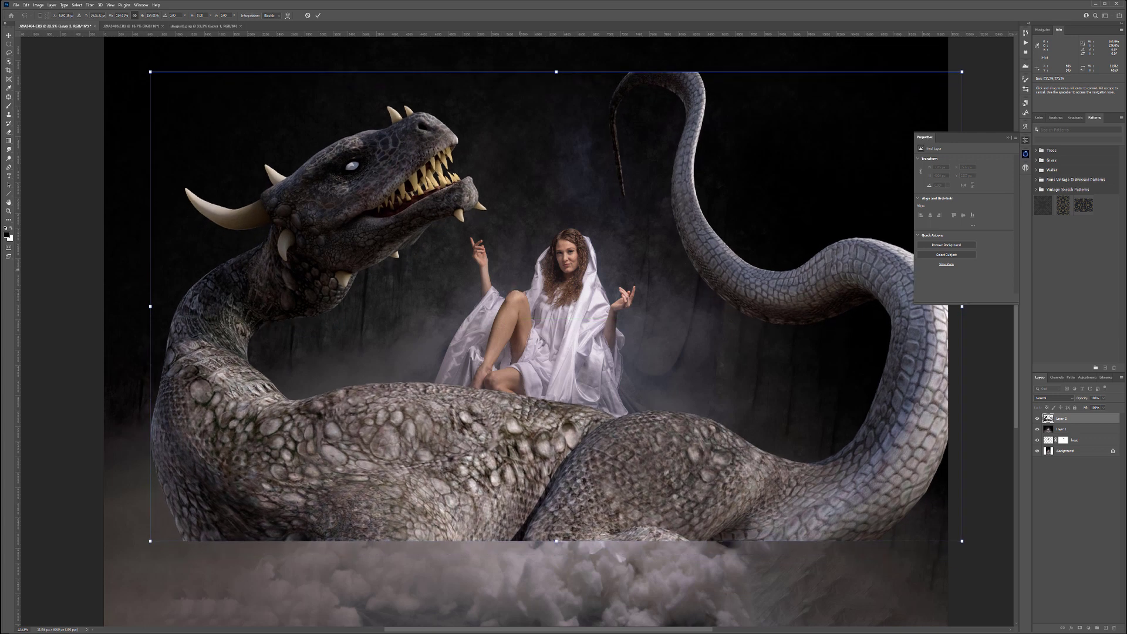
# - Reduce the dragon layer slightly, reposition it so the woman sits on its back beneath the jaw, and apply the transform
pyautogui.moveTo(962, 72); pyautogui.dragTo(916, 98)
pyautogui.moveTo(798, 182); pyautogui.dragTo(795, 188)
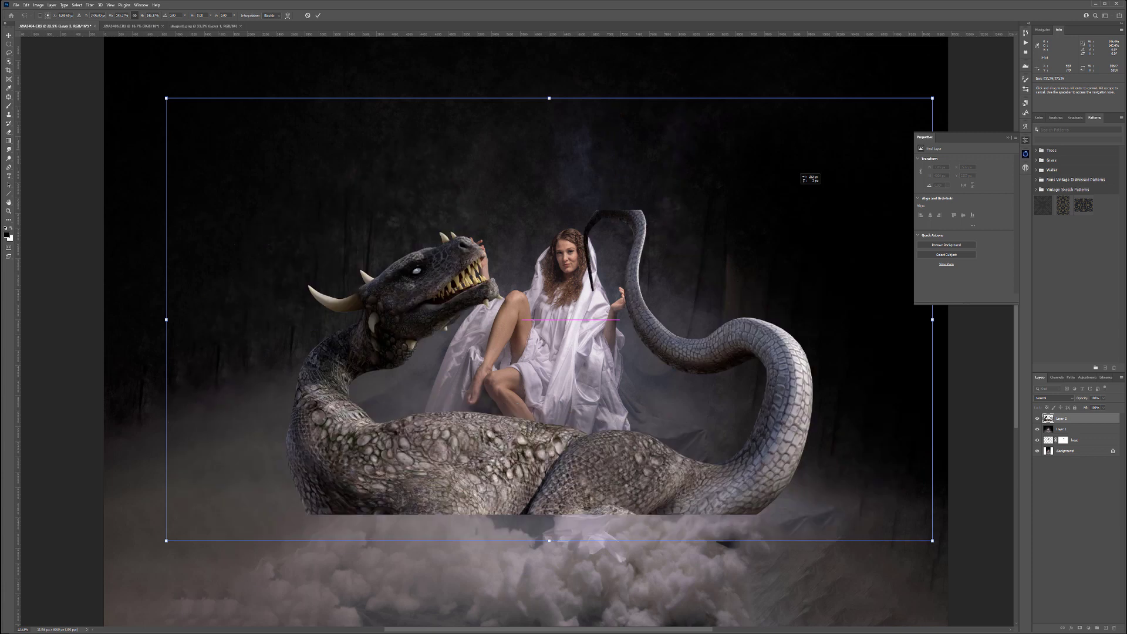
pyautogui.moveTo(932, 98)
pyautogui.mouseDown()
pyautogui.moveTo(943, 93)
pyautogui.moveTo(917, 108)
pyautogui.mouseUp()
pyautogui.moveTo(768, 186)
pyautogui.mouseDown()
pyautogui.moveTo(795, 177)
pyautogui.moveTo(780, 176)
pyautogui.mouseUp()
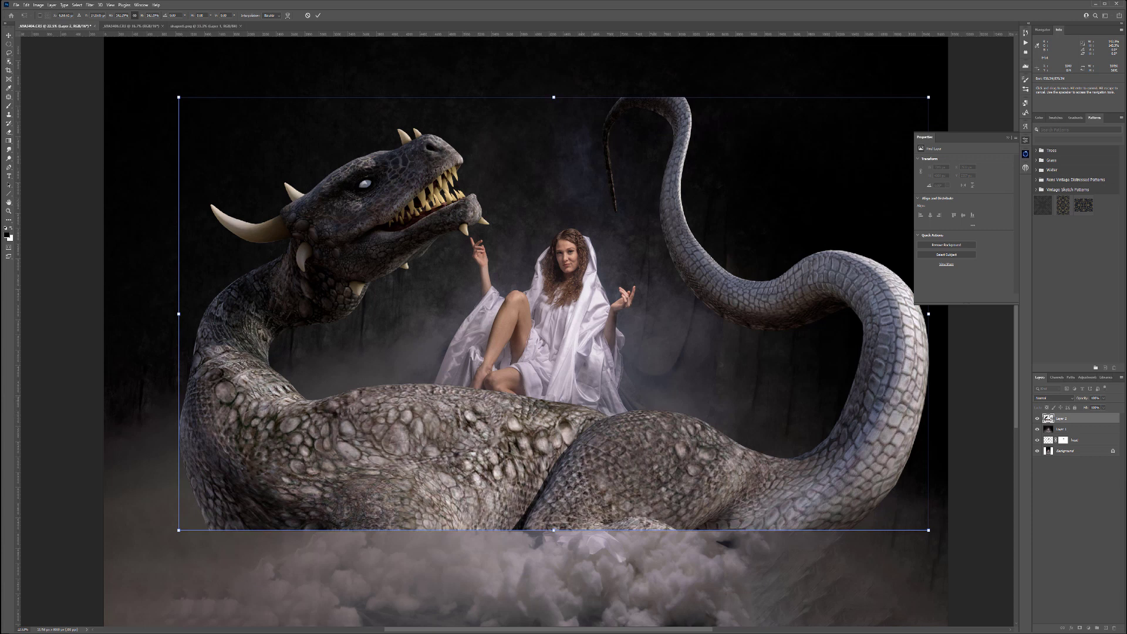
pyautogui.moveTo(560, 411)
pyautogui.mouseDown()
pyautogui.moveTo(614, 412)
pyautogui.moveTo(578, 404)
pyautogui.mouseUp()
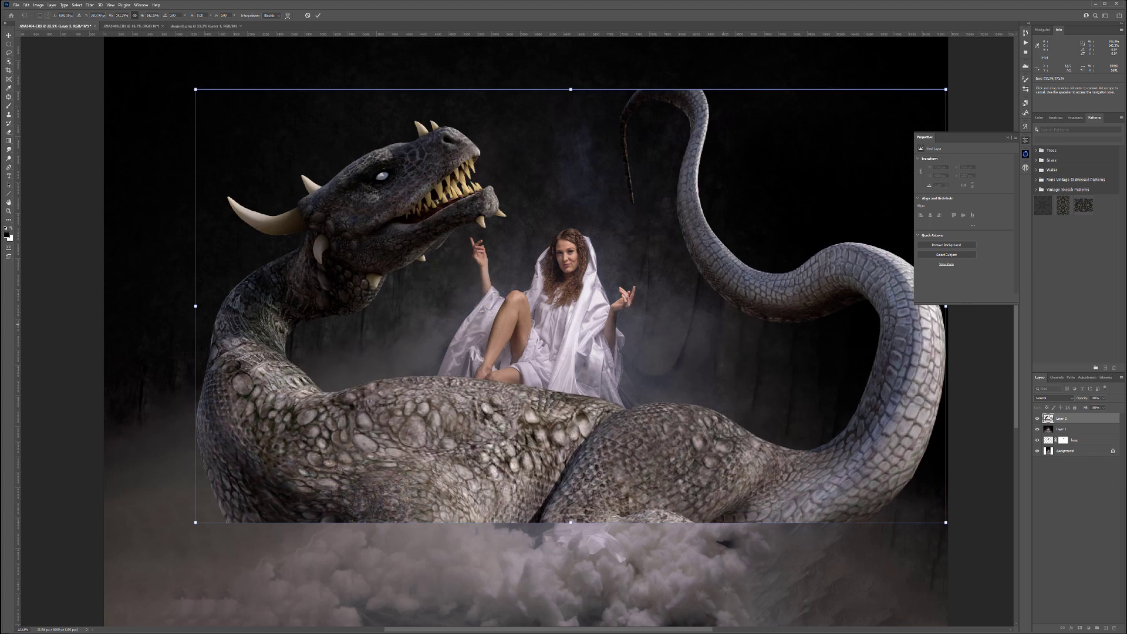
pyautogui.press('Return')
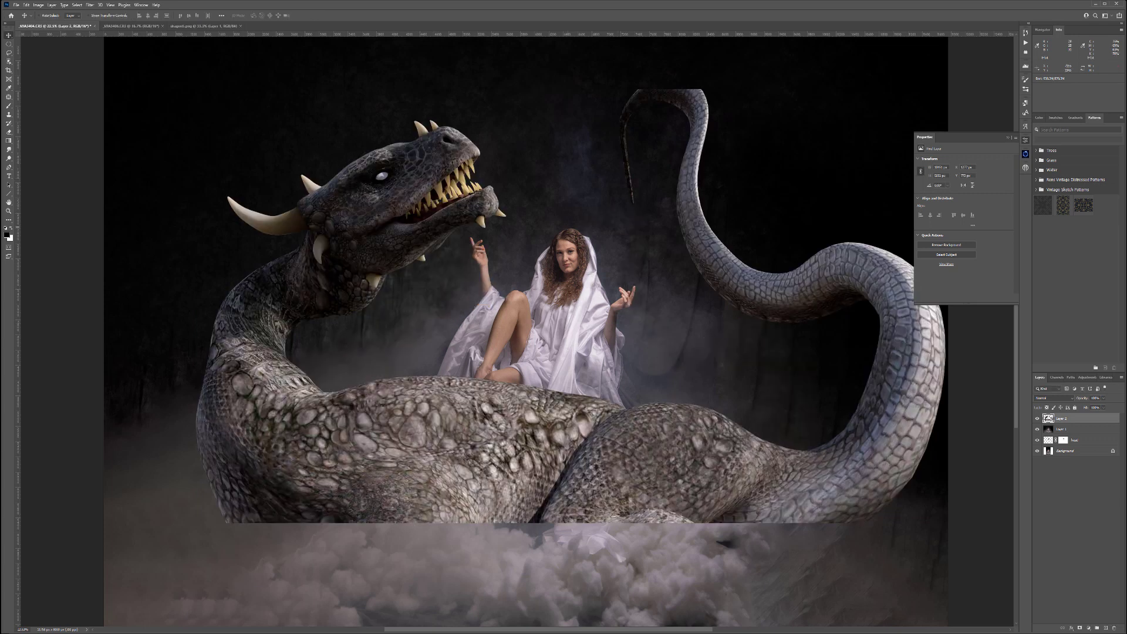
# - Crop the canvas tightly around the dragon, trimming the empty left side, the upper background and the clouds below its body
pyautogui.keyDown('alt'); pyautogui.scroll(-2, 600, 267); pyautogui.keyUp('alt')
pyautogui.moveTo(735, 267); pyautogui.dragTo(627, 273)
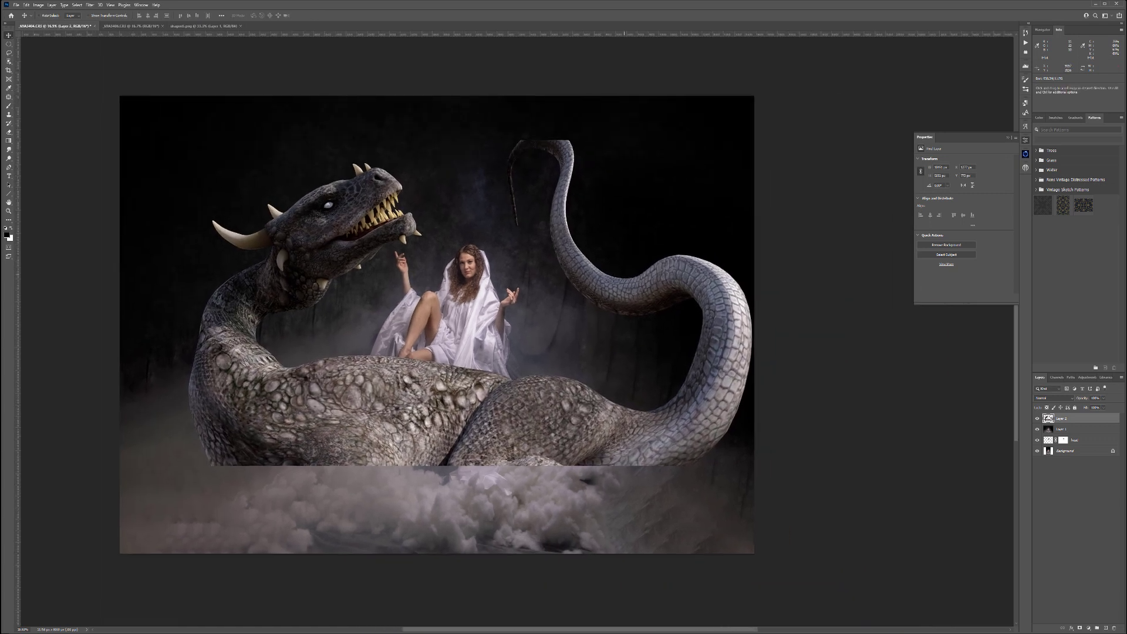
pyautogui.press('c')
pyautogui.moveTo(120, 325); pyautogui.dragTo(153, 322)
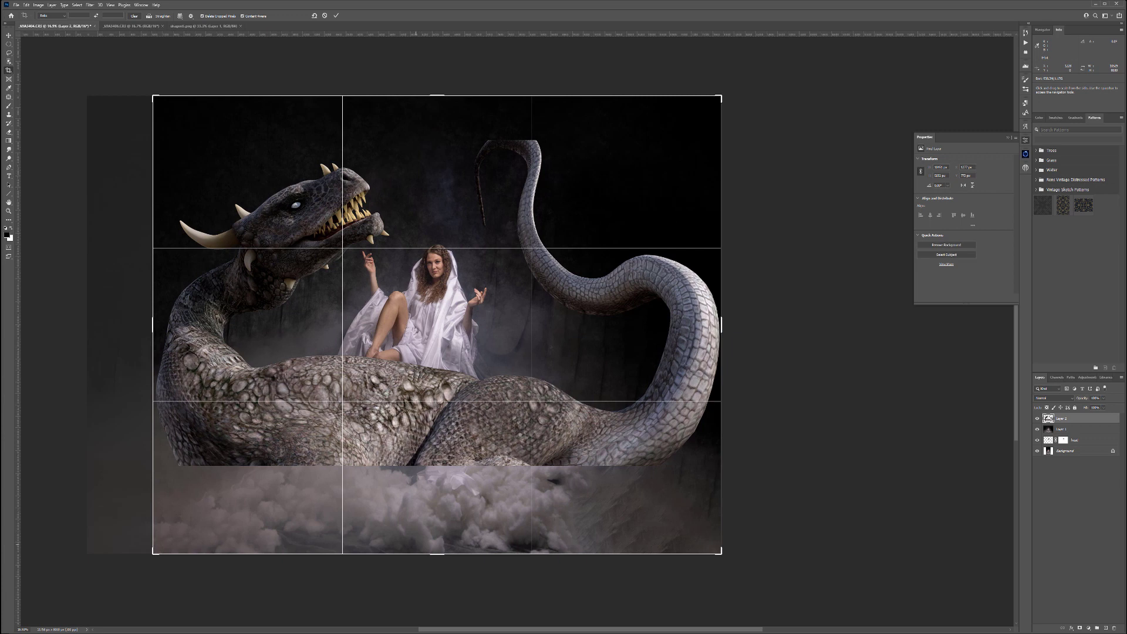
pyautogui.moveTo(437, 553); pyautogui.dragTo(438, 516)
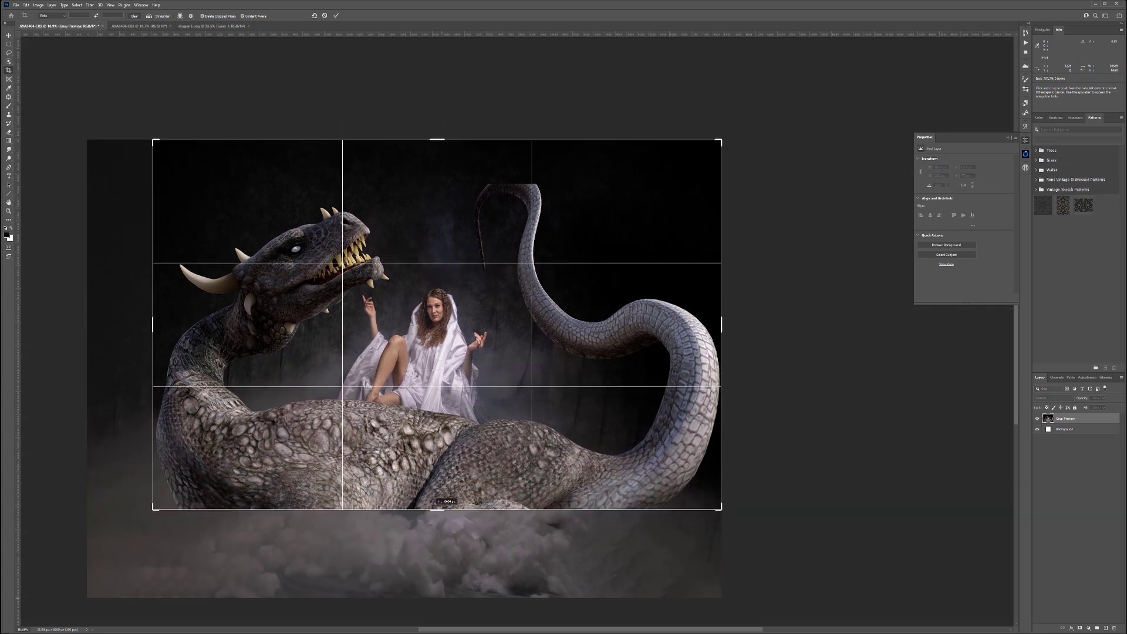
pyautogui.moveTo(438, 139); pyautogui.dragTo(438, 161)
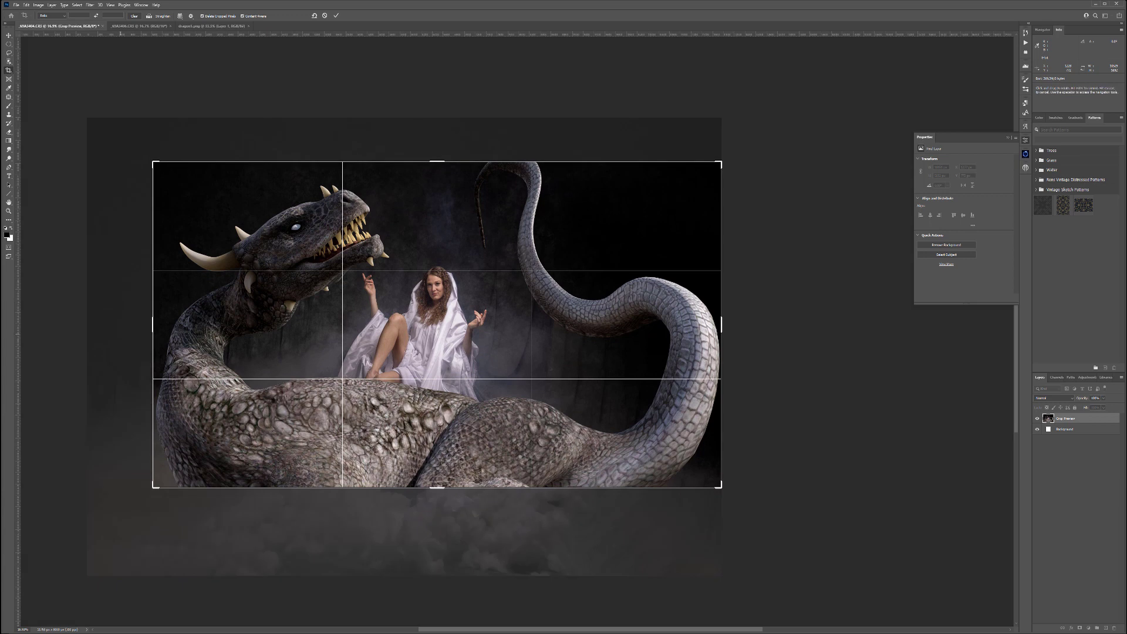
pyautogui.moveTo(152, 324); pyautogui.dragTo(147, 323)
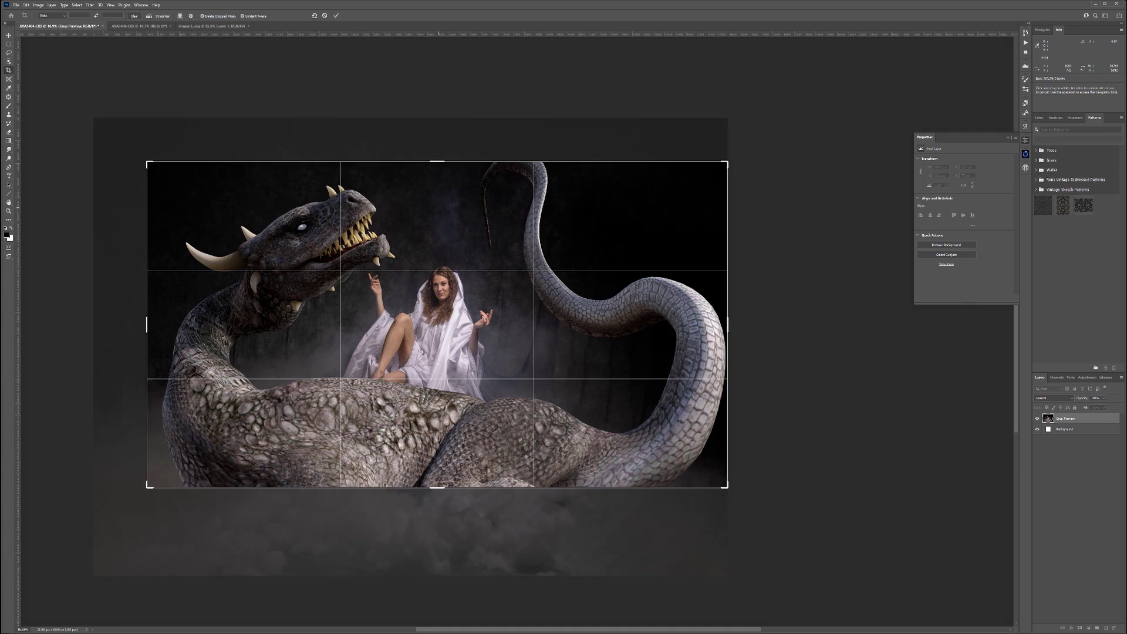
pyautogui.moveTo(146, 323); pyautogui.dragTo(148, 323)
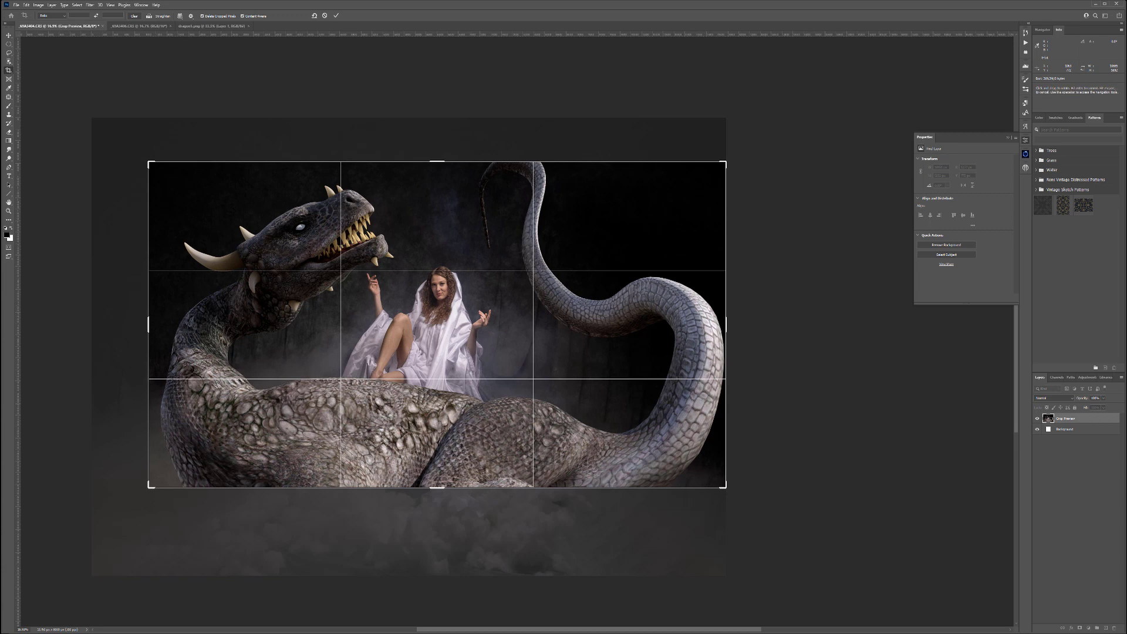
pyautogui.press('Return')
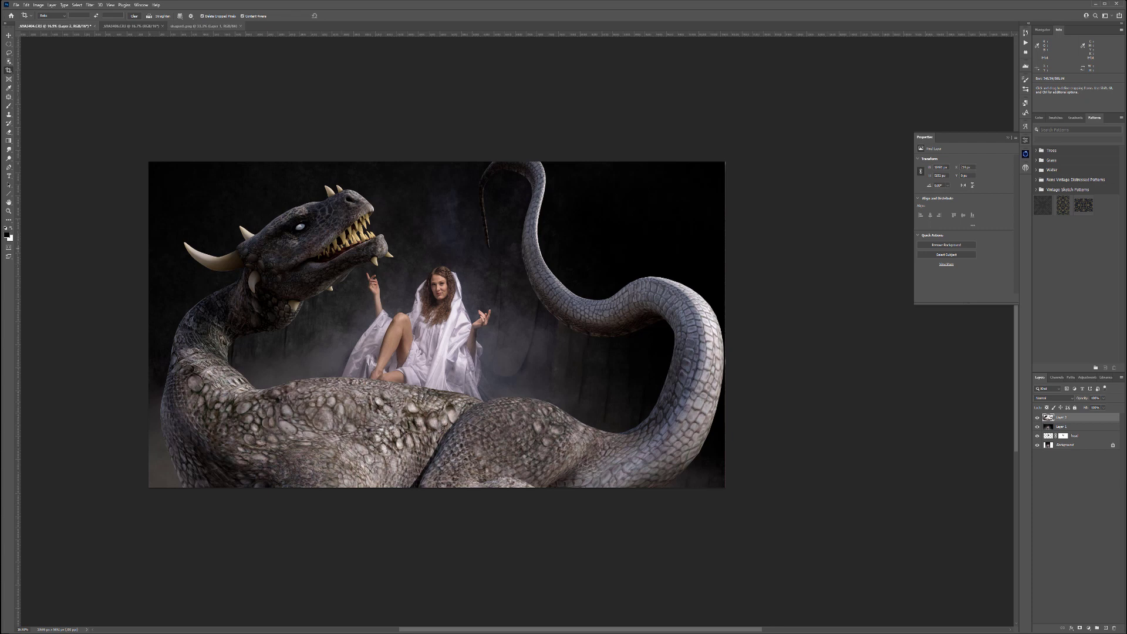
pyautogui.press('v')
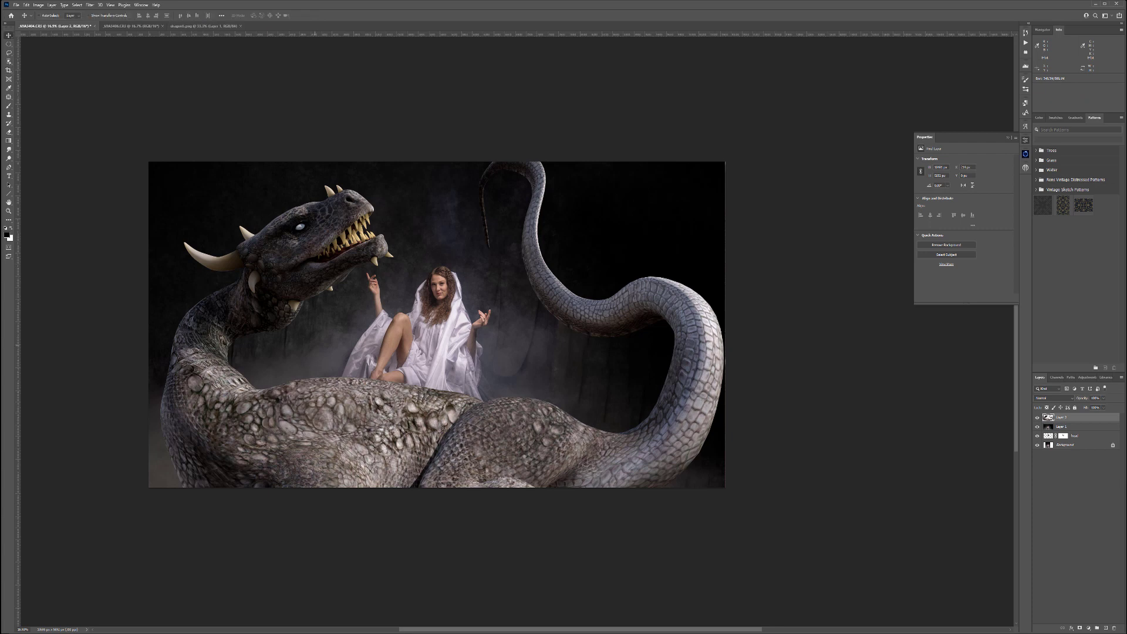
pyautogui.moveTo(454, 356); pyautogui.dragTo(576, 340)
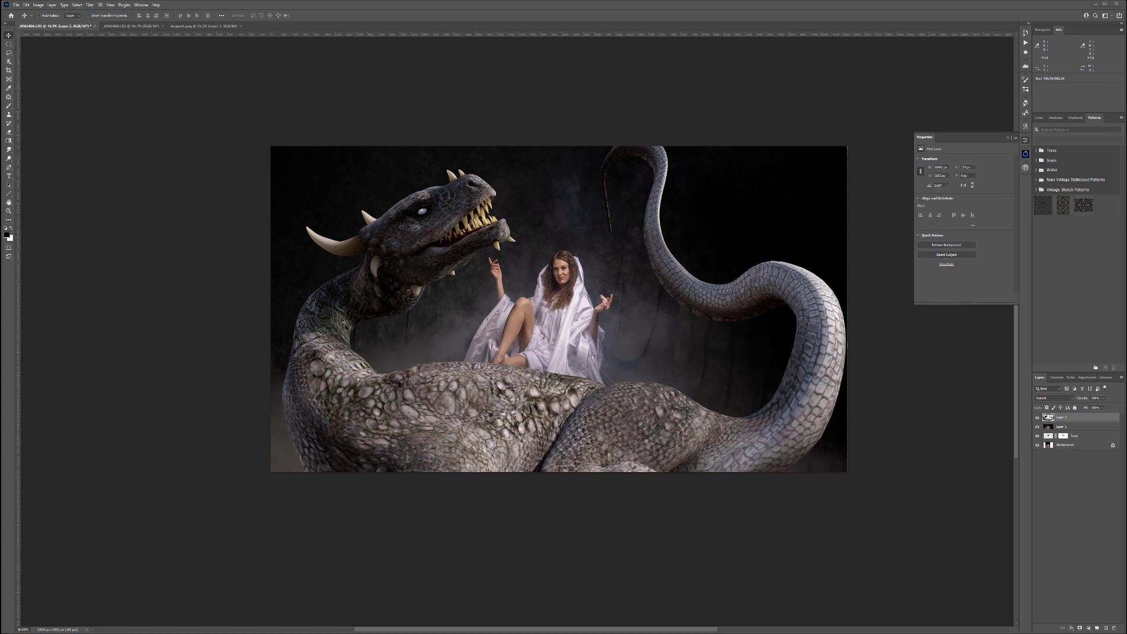
# - Place the arched cloister corridor image as a new layer, enlarge it to cover the whole canvas and commit it
pyautogui.moveTo(489, 236); pyautogui.dragTo(528, 188)
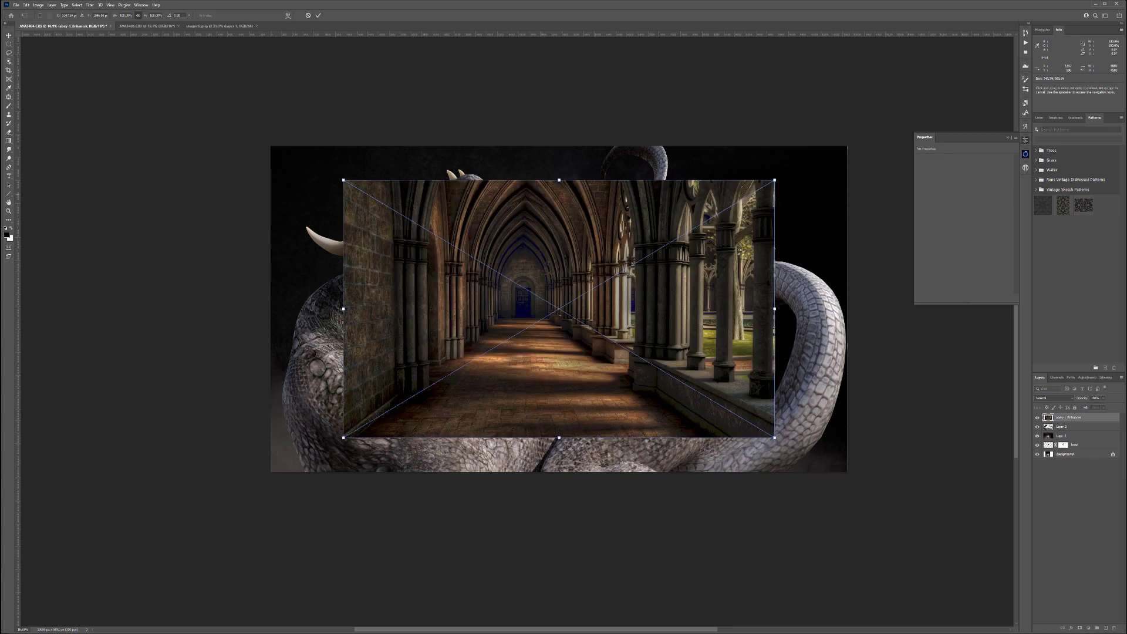
pyautogui.moveTo(559, 180); pyautogui.dragTo(559, 146)
pyautogui.moveTo(559, 438); pyautogui.dragTo(559, 471)
pyautogui.moveTo(286, 309); pyautogui.dragTo(266, 309)
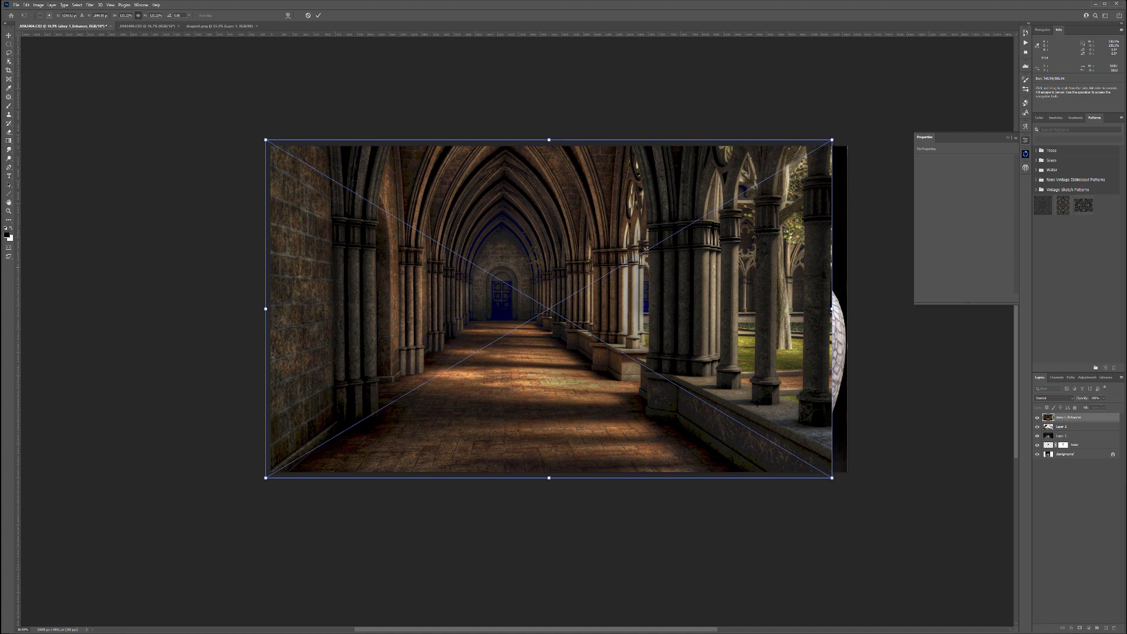
pyautogui.moveTo(832, 309); pyautogui.dragTo(852, 309)
pyautogui.press('Return')
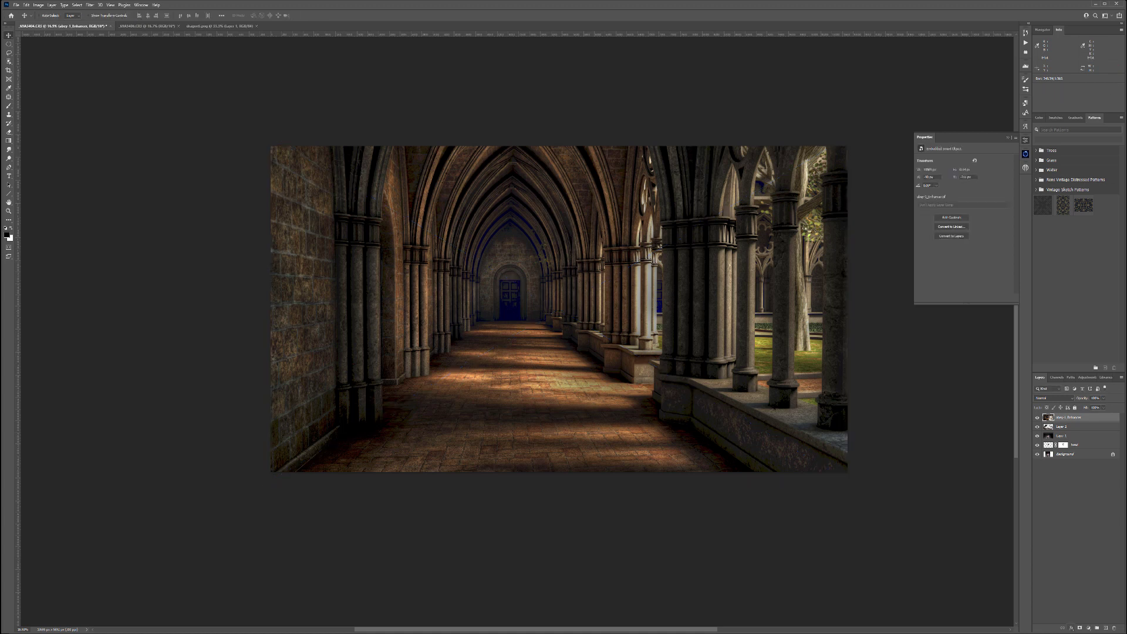
# - Add a black layer mask to the corridor layer and move the dragon layer above it
pyautogui.keyDown('alt'); pyautogui.click(1079, 628); pyautogui.keyUp('alt')
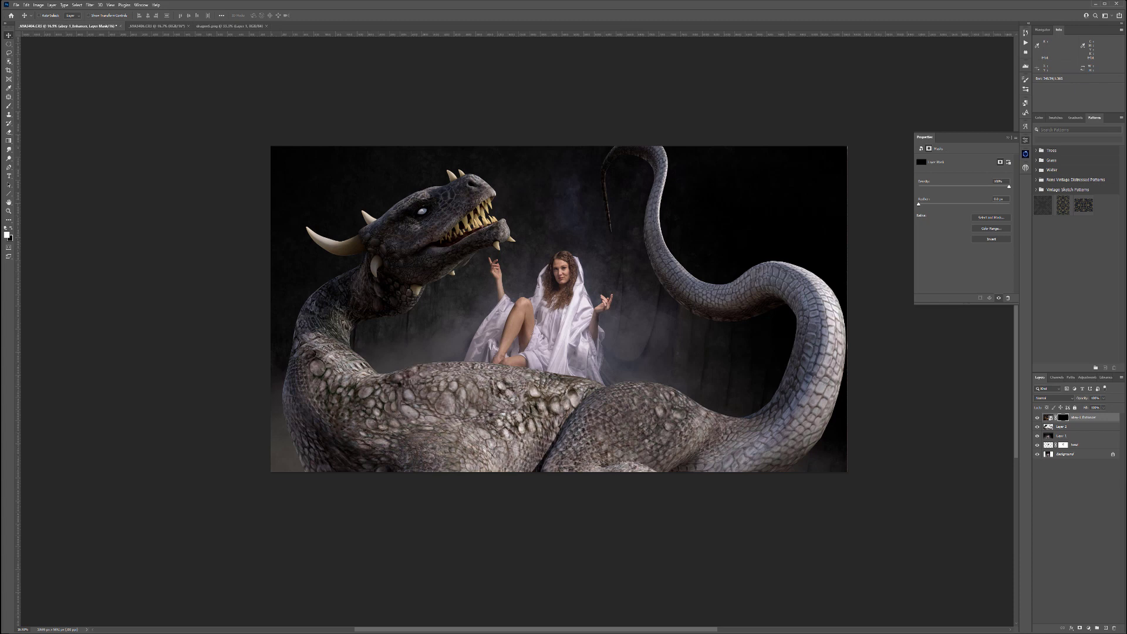
pyautogui.moveTo(1077, 427); pyautogui.dragTo(1077, 417)
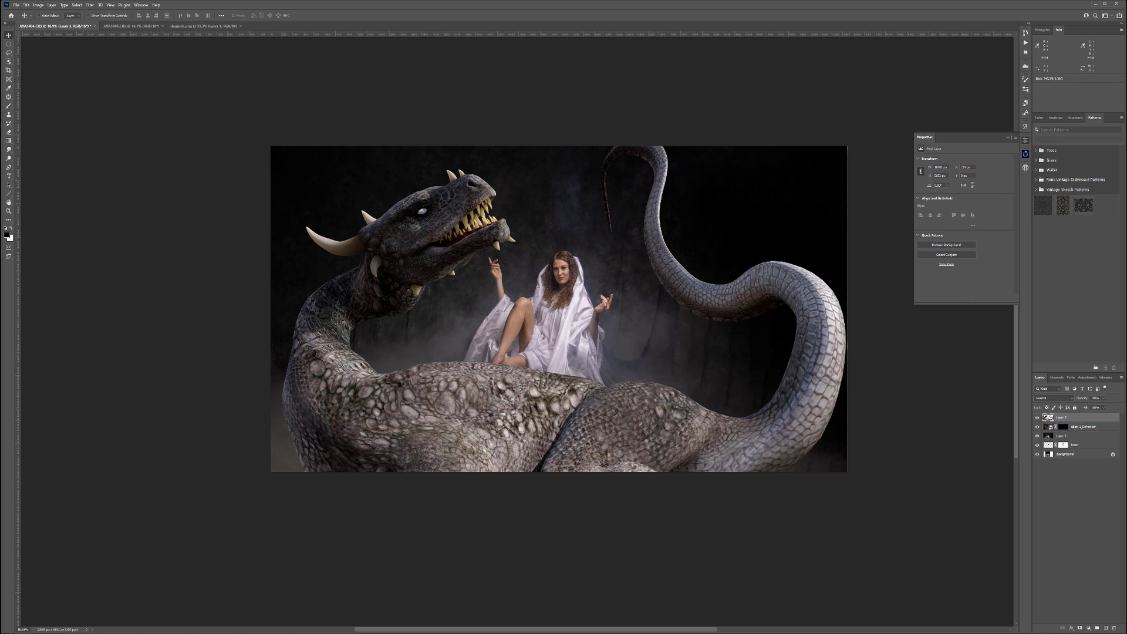
# - Hide the dragon and corridor layers and select the layer with the seated woman
pyautogui.click(1036, 418)
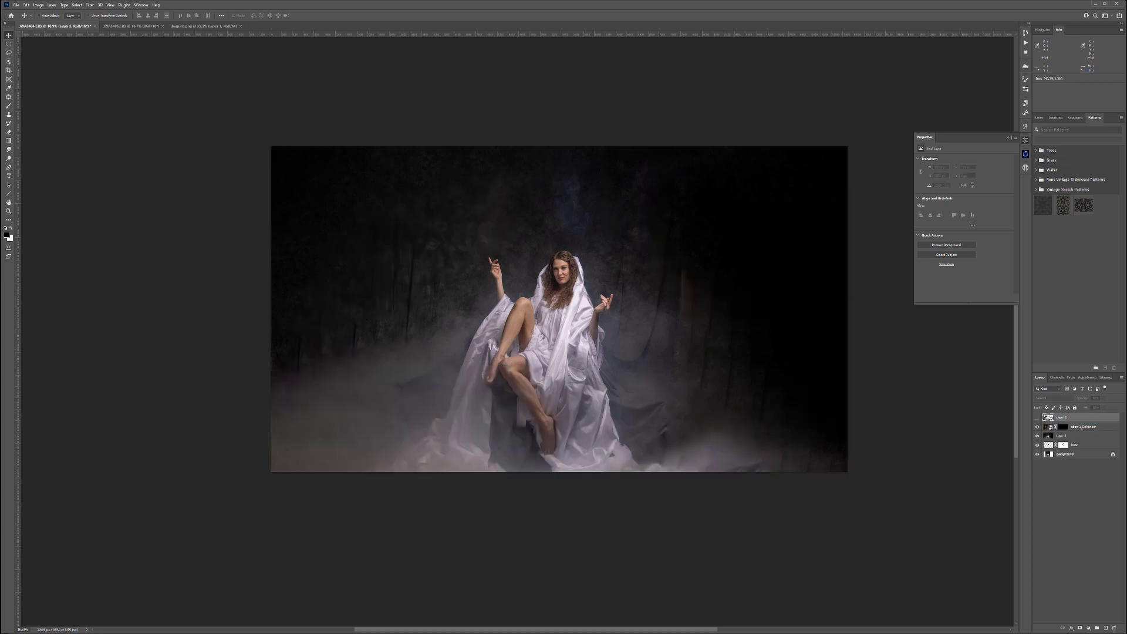
pyautogui.click(1064, 427)
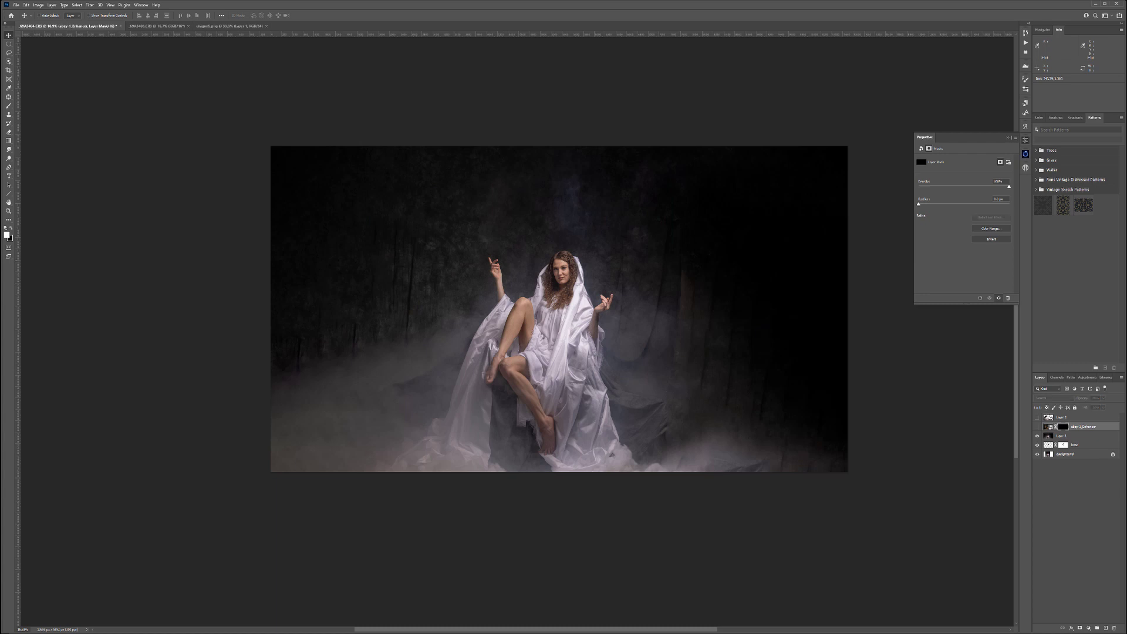
pyautogui.click(1072, 436)
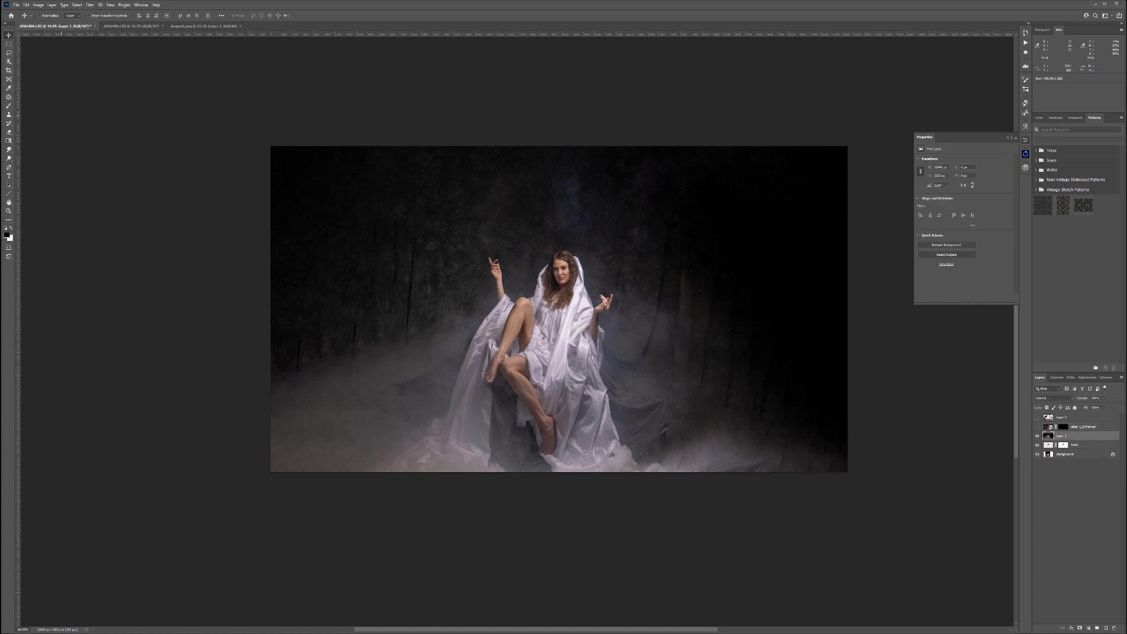
pyautogui.rightClick(9, 97)
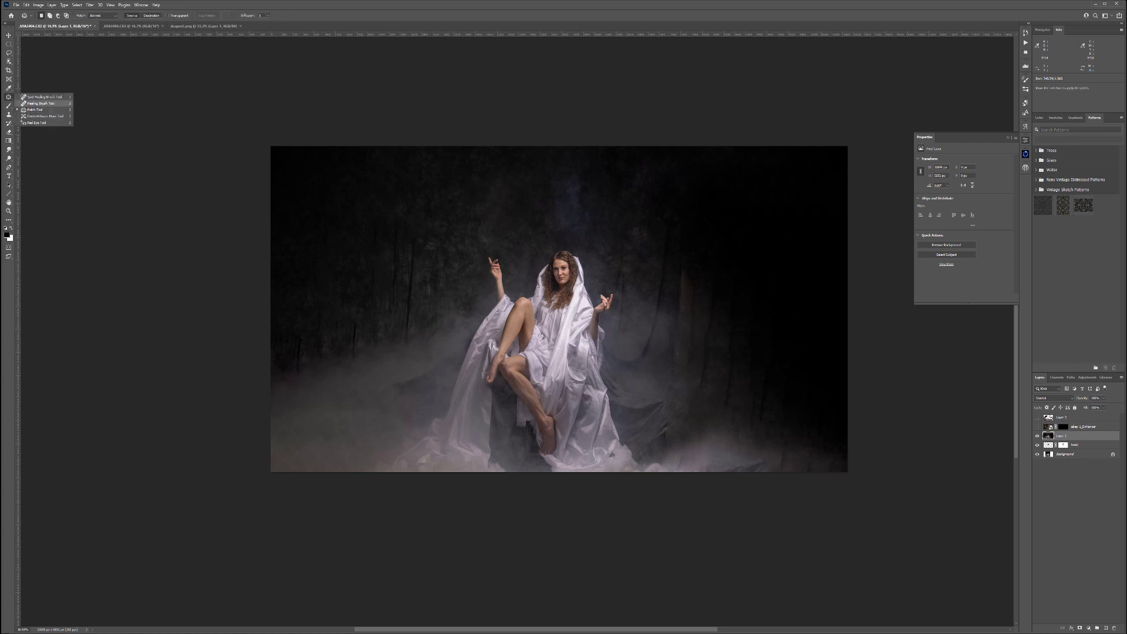
pyautogui.click(35, 103)
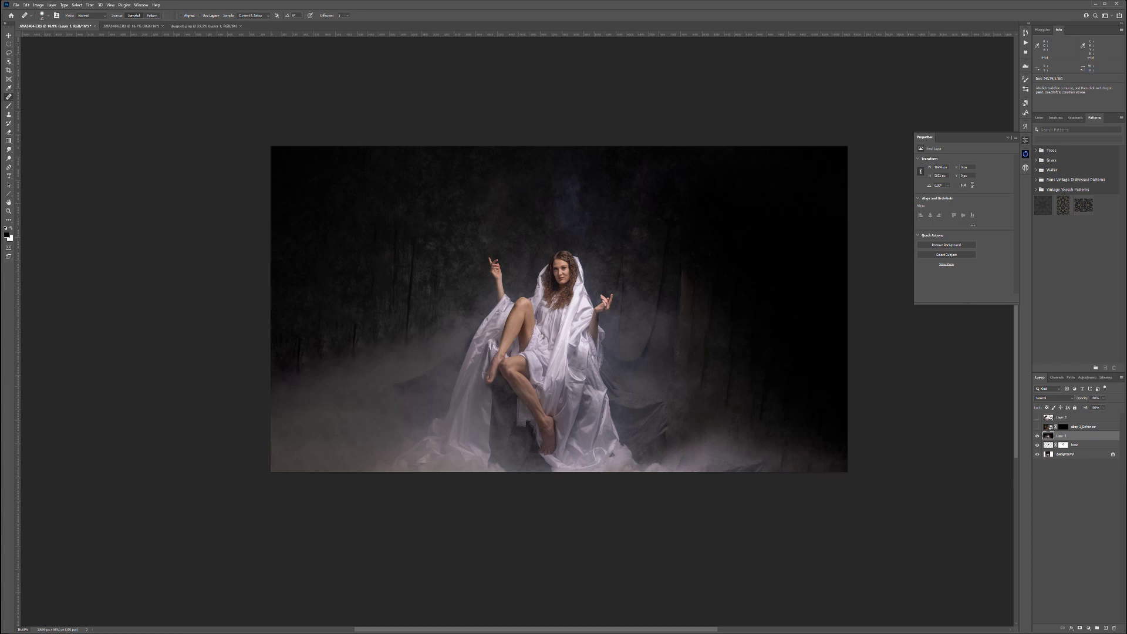
pyautogui.click(549, 232)
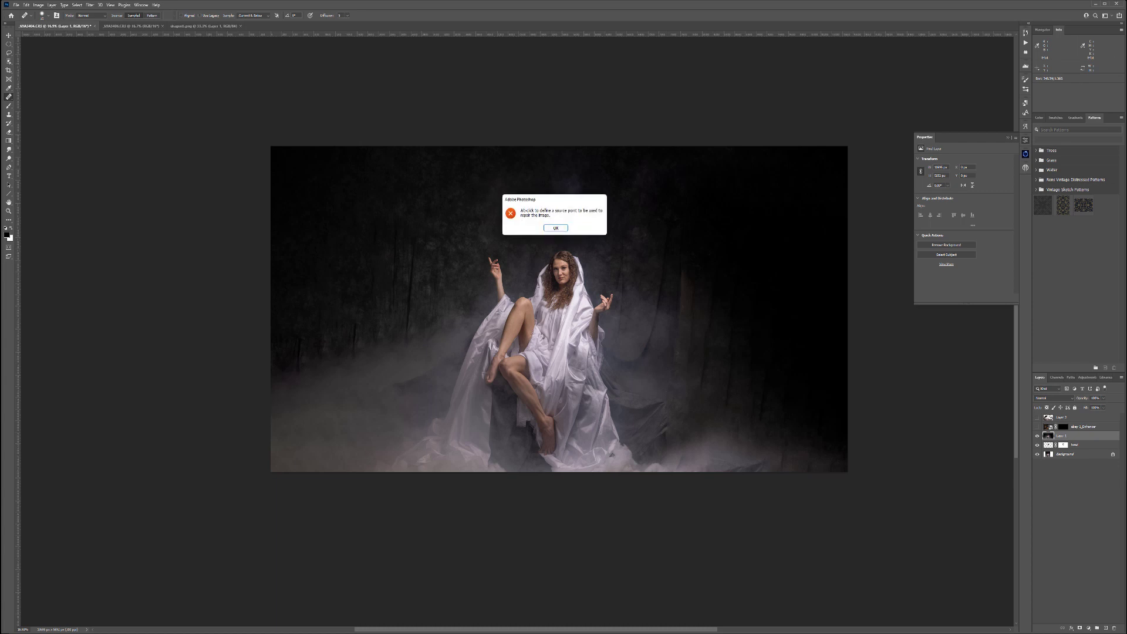
pyautogui.click(552, 228)
# - Retouch the small blemishes on the woman's face with the Spot Healing Brush
pyautogui.scroll(8, 597, 276)
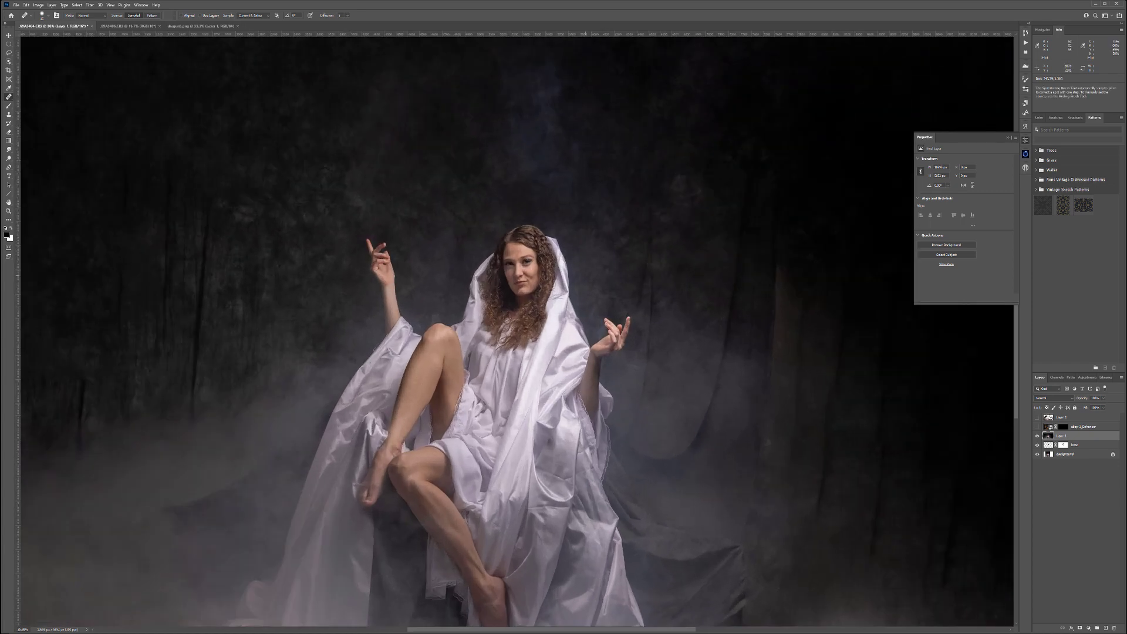
pyautogui.rightClick(8, 97)
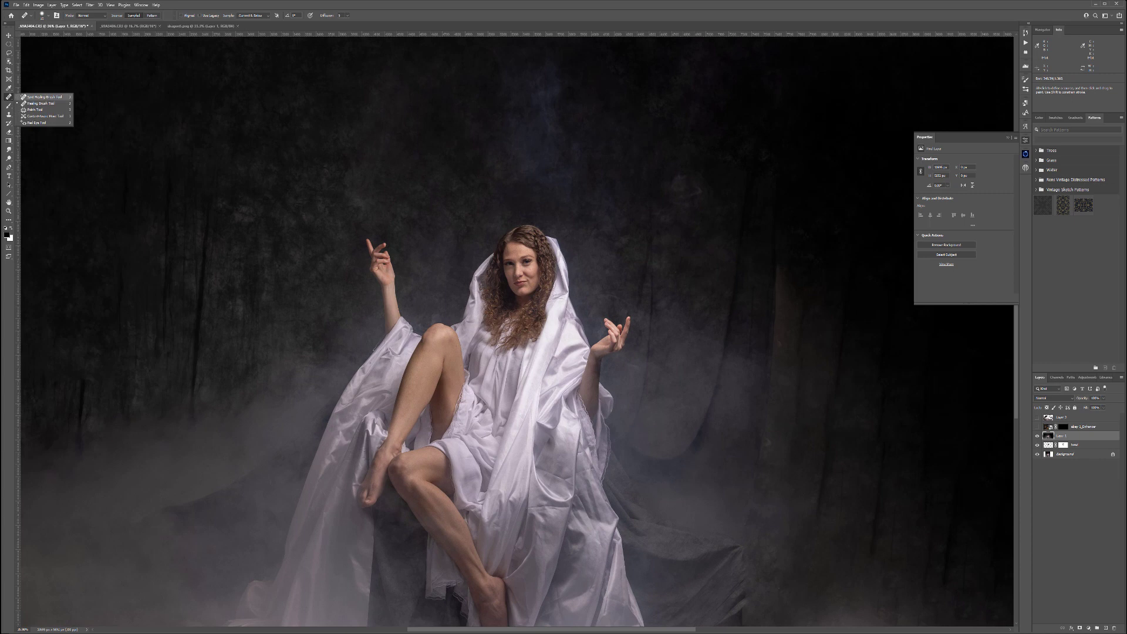
pyautogui.click(33, 97)
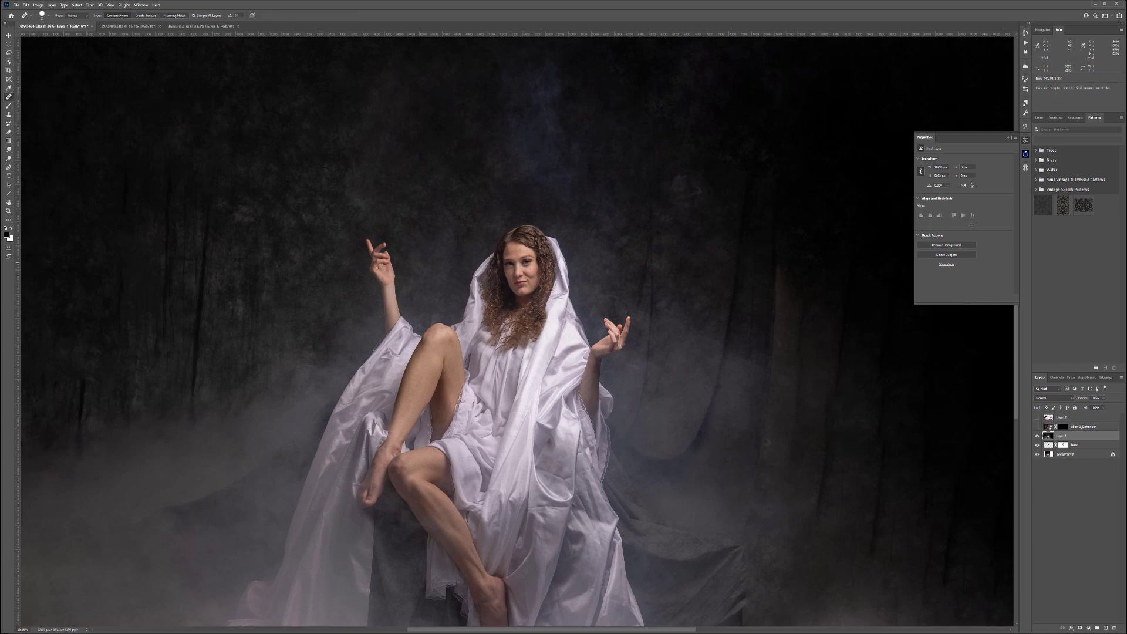
pyautogui.scroll(10, 533, 266)
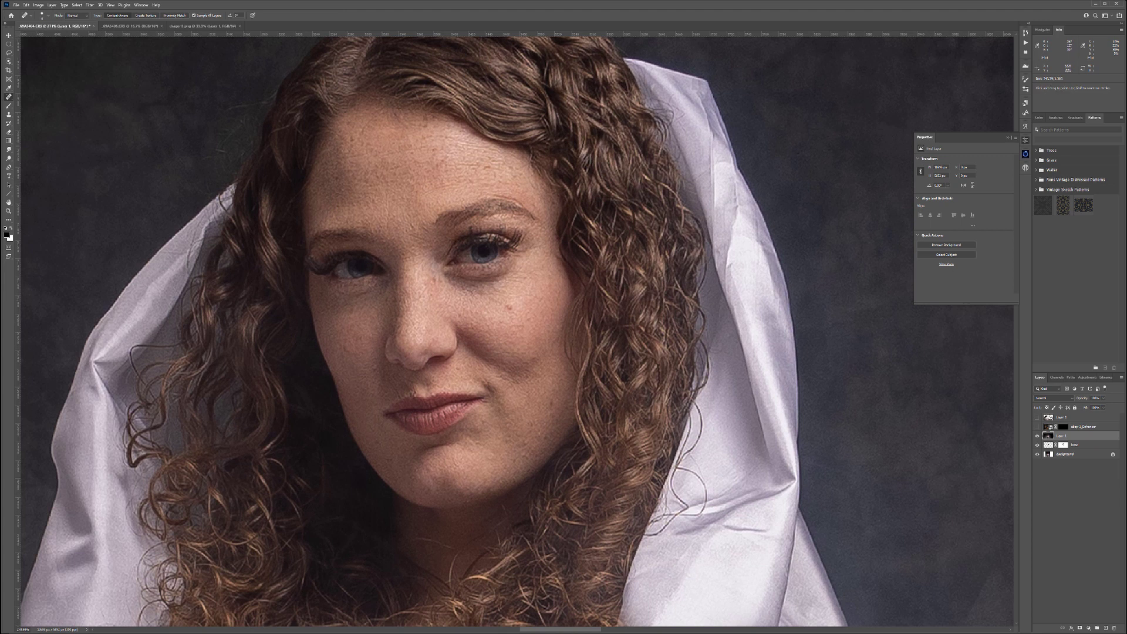
pyautogui.click(432, 280)
pyautogui.click(412, 392)
pyautogui.click(553, 402)
pyautogui.click(509, 438)
pyautogui.click(342, 347)
pyautogui.click(489, 164)
# - Smooth the creases and stray hairs on the white hood and shoulder fabric with the Spot Healing Brush
pyautogui.moveTo(532, 397); pyautogui.dragTo(582, 118)
pyautogui.moveTo(723, 401); pyautogui.dragTo(400, 402)
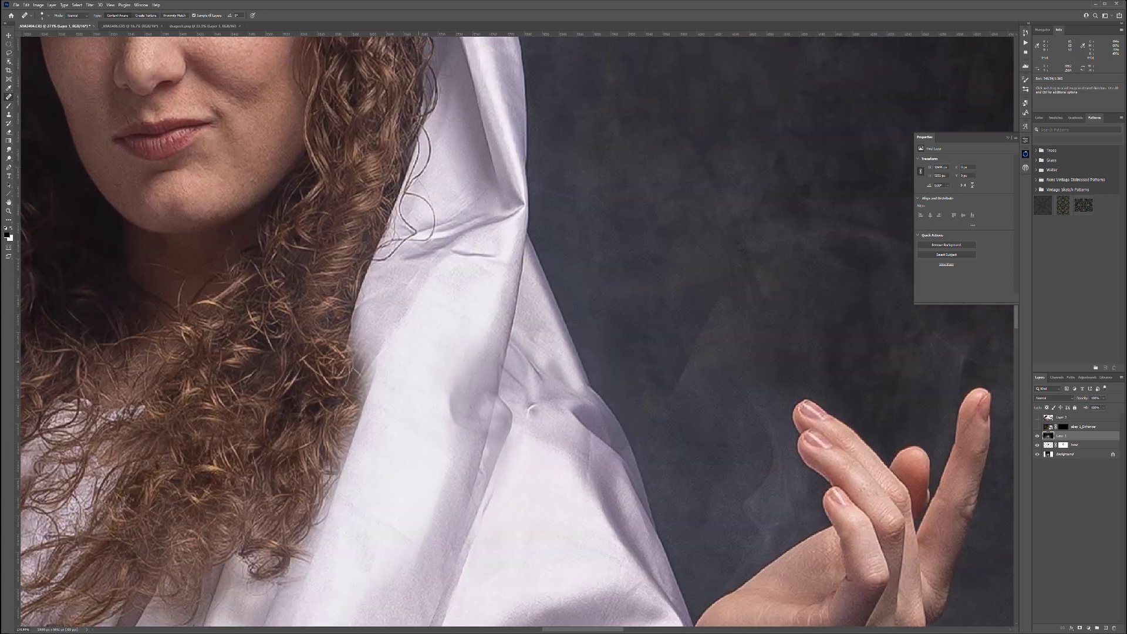
pyautogui.moveTo(451, 251); pyautogui.dragTo(495, 258)
pyautogui.moveTo(482, 195); pyautogui.dragTo(416, 233)
pyautogui.moveTo(517, 350); pyautogui.dragTo(532, 371)
pyautogui.moveTo(526, 388); pyautogui.dragTo(529, 413)
pyautogui.moveTo(534, 364); pyautogui.dragTo(539, 382)
pyautogui.click(520, 398)
pyautogui.moveTo(540, 523); pyautogui.dragTo(547, 190)
pyautogui.moveTo(470, 320); pyautogui.dragTo(450, 395)
# - Heal the fine wrinkles and marks across the front of the woman's white dress
pyautogui.moveTo(457, 492); pyautogui.dragTo(690, 240)
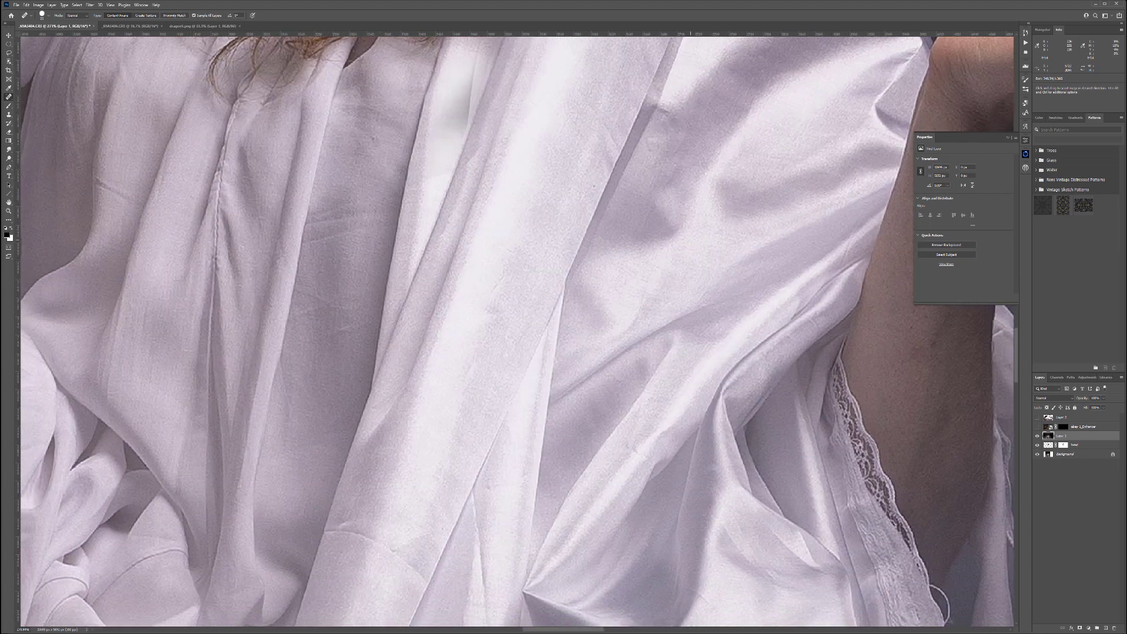
pyautogui.moveTo(325, 531)
pyautogui.mouseDown()
pyautogui.moveTo(376, 544)
pyautogui.moveTo(415, 574)
pyautogui.moveTo(797, 405)
pyautogui.mouseUp()
pyautogui.moveTo(547, 396); pyautogui.dragTo(470, 444)
pyautogui.click(552, 398)
pyautogui.moveTo(537, 233); pyautogui.dragTo(572, 441)
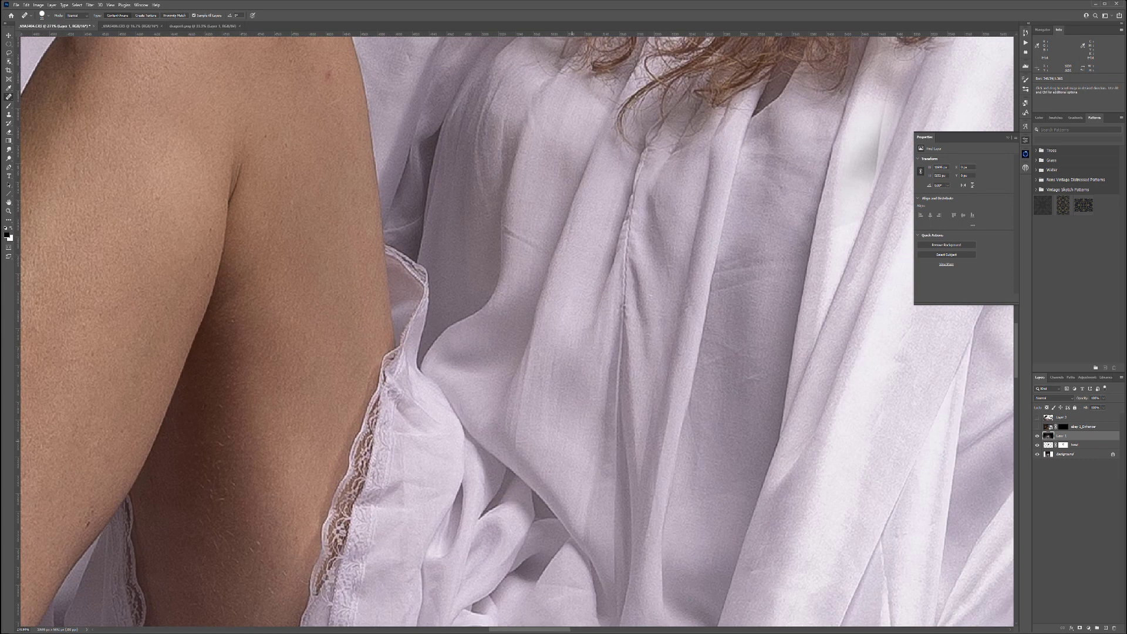
pyautogui.click(532, 239)
pyautogui.click(728, 354)
pyautogui.moveTo(760, 238); pyautogui.dragTo(737, 273)
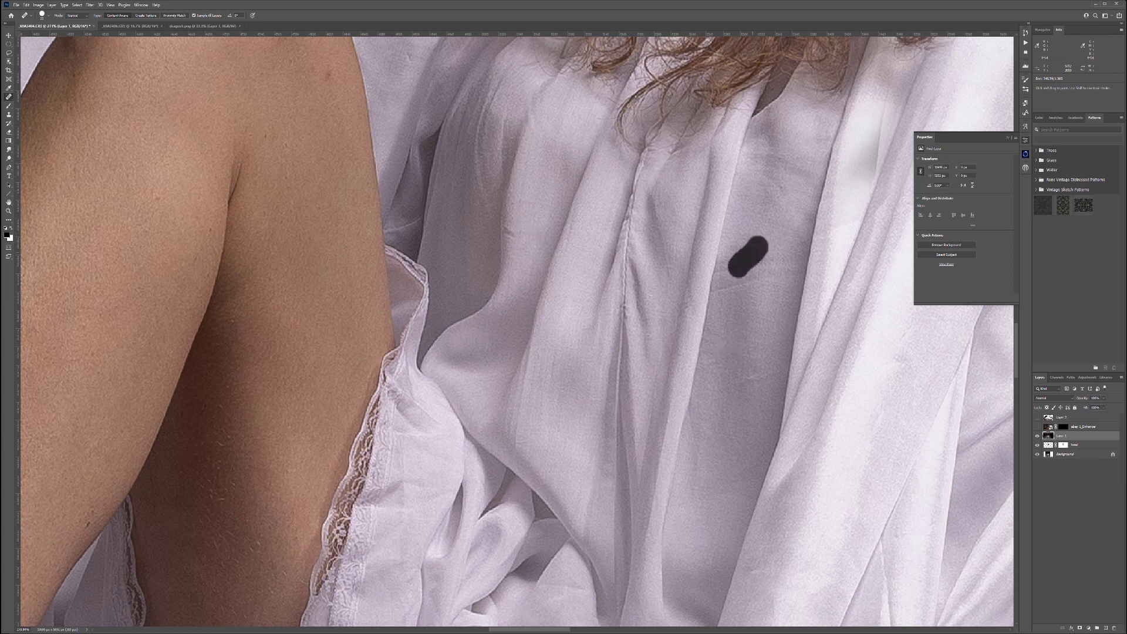
pyautogui.click(509, 234)
# - Remove the spots on the woman's raised knee and heal the creases in the draped sleeve beside it
pyautogui.moveTo(509, 234)
pyautogui.mouseDown()
pyautogui.moveTo(573, 498)
pyautogui.moveTo(656, 479)
pyautogui.mouseUp()
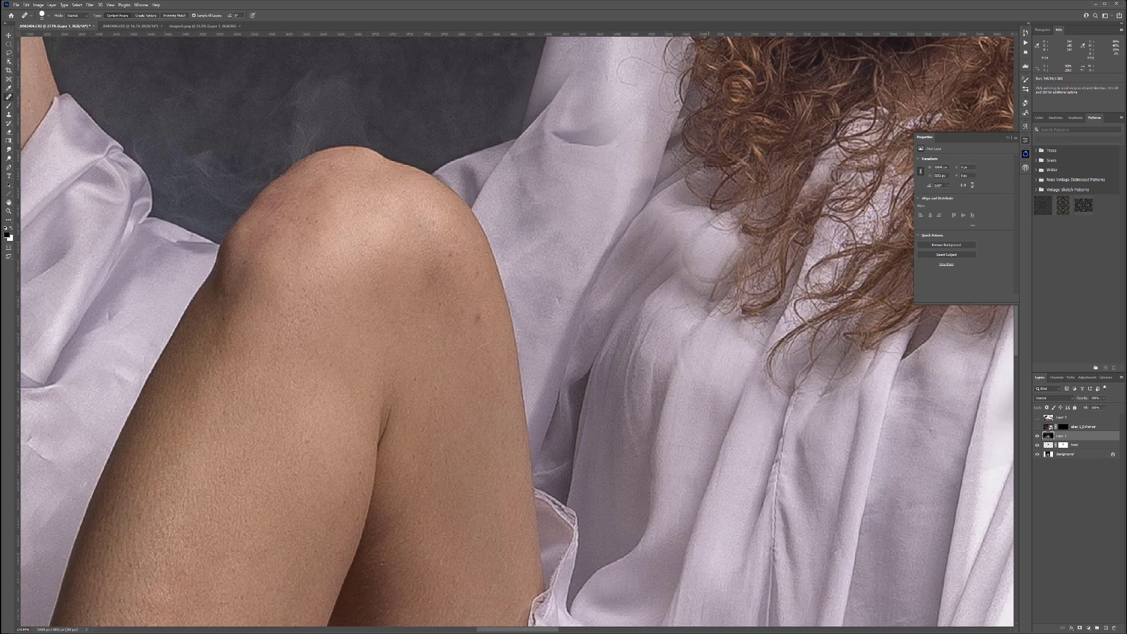
pyautogui.click(474, 318)
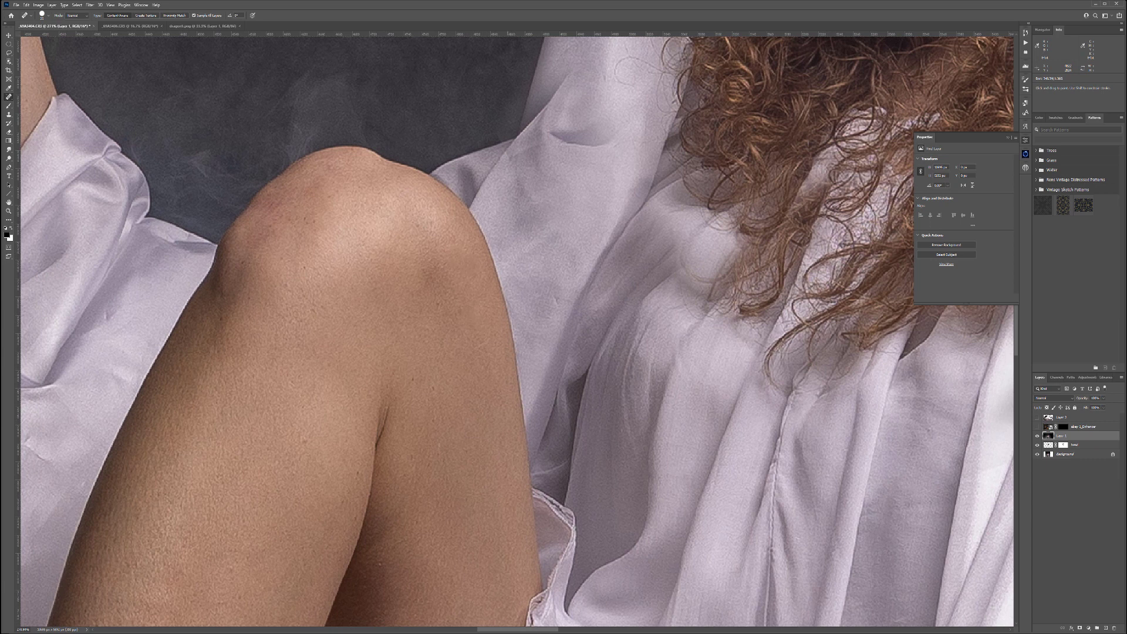
pyautogui.moveTo(304, 331); pyautogui.dragTo(815, 296)
pyautogui.moveTo(428, 377); pyautogui.dragTo(579, 410)
pyautogui.moveTo(511, 352); pyautogui.dragTo(452, 469)
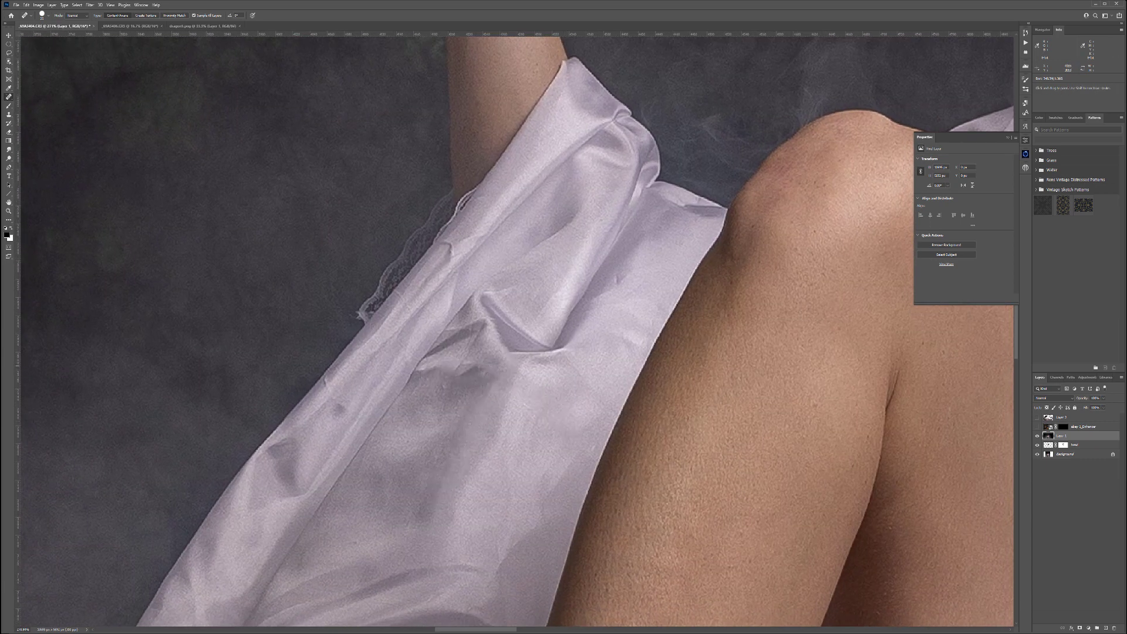
# - Heal the creases in the draped sleeve fabric beside the raised leg with the Spot Healing Brush
pyautogui.click(622, 281)
pyautogui.moveTo(623, 189)
pyautogui.mouseDown()
pyautogui.moveTo(627, 595)
pyautogui.moveTo(605, 117)
pyautogui.mouseUp()
pyautogui.moveTo(518, 569); pyautogui.dragTo(659, 193)
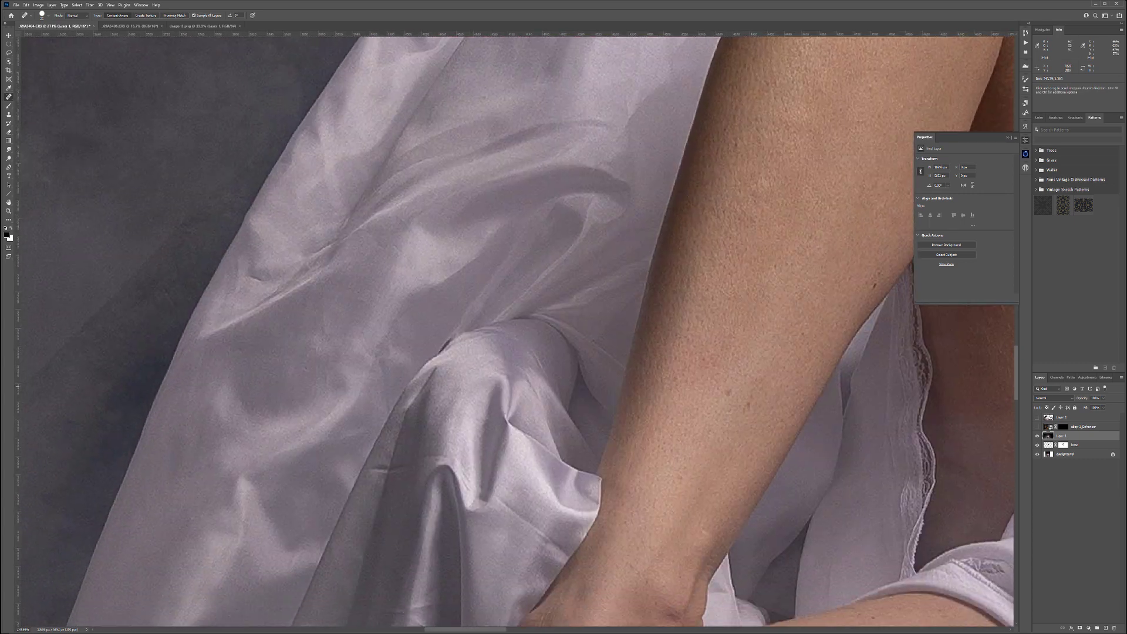
pyautogui.moveTo(471, 387); pyautogui.dragTo(596, 115)
pyautogui.moveTo(498, 189)
pyautogui.mouseDown()
pyautogui.moveTo(601, 202)
pyautogui.moveTo(678, 275)
pyautogui.mouseUp()
pyautogui.moveTo(499, 411)
pyautogui.mouseDown()
pyautogui.moveTo(531, 349)
pyautogui.moveTo(680, 192)
pyautogui.moveTo(577, 216)
pyautogui.mouseUp()
pyautogui.moveTo(637, 154); pyautogui.dragTo(601, 164)
# - Remove the small spots on the raised leg's shin and smooth the marks on the cloth around it
pyautogui.moveTo(692, 140)
pyautogui.mouseDown()
pyautogui.moveTo(727, 152)
pyautogui.moveTo(727, 135)
pyautogui.mouseUp()
pyautogui.moveTo(701, 189)
pyautogui.mouseDown()
pyautogui.moveTo(754, 198)
pyautogui.moveTo(682, 189)
pyautogui.mouseUp()
pyautogui.moveTo(683, 228); pyautogui.dragTo(697, 259)
pyautogui.moveTo(655, 390); pyautogui.dragTo(674, 394)
pyautogui.moveTo(628, 502); pyautogui.dragTo(747, 147)
pyautogui.moveTo(630, 50); pyautogui.dragTo(700, 96)
pyautogui.click(527, 71)
pyautogui.moveTo(508, 65); pyautogui.dragTo(528, 96)
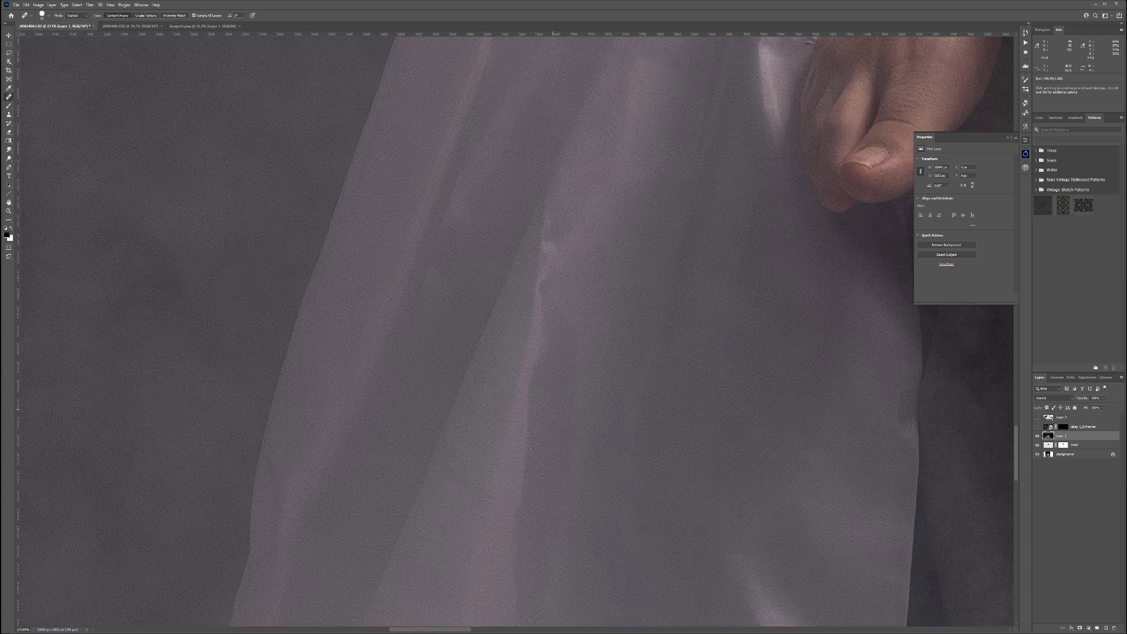
# - Heal the wrinkles and bright creases in the long cloak fabric hanging below the raised foot
pyautogui.moveTo(553, 409); pyautogui.dragTo(337, 140)
pyautogui.moveTo(549, 353); pyautogui.dragTo(648, 388)
pyautogui.click(684, 387)
pyautogui.moveTo(563, 419); pyautogui.dragTo(605, 392)
pyautogui.moveTo(505, 531); pyautogui.dragTo(544, 553)
pyautogui.moveTo(701, 378); pyautogui.dragTo(694, 423)
pyautogui.moveTo(889, 461); pyautogui.dragTo(196, 534)
pyautogui.moveTo(607, 406); pyautogui.dragTo(402, 277)
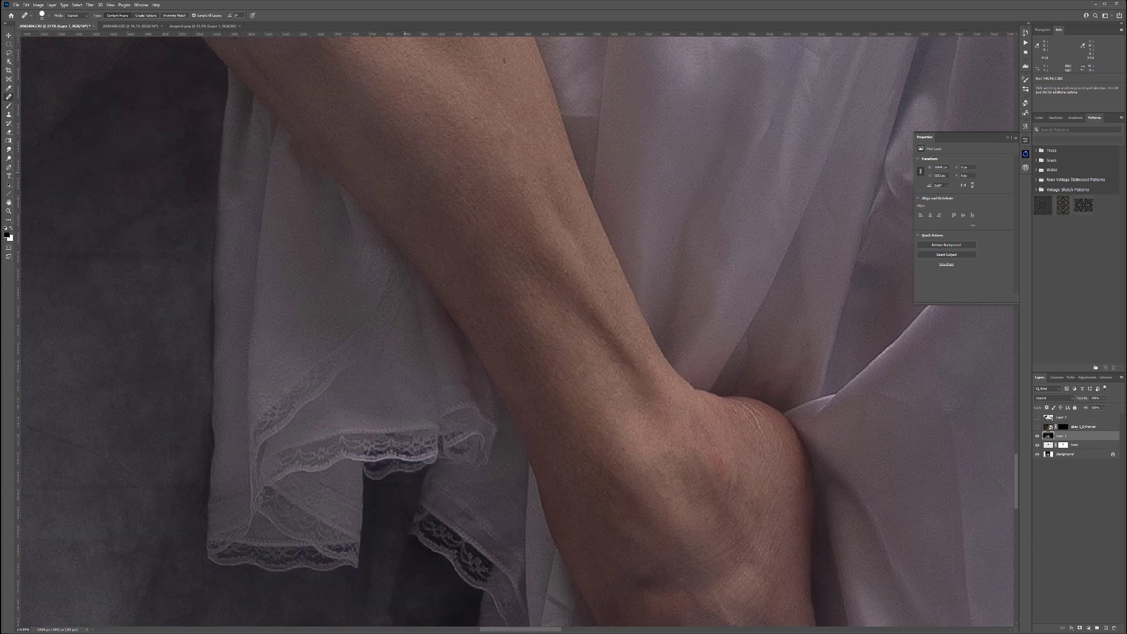
# - Remove the spots on the lowered leg and ankle and the marks on the cloth beside them
pyautogui.moveTo(443, 176); pyautogui.dragTo(494, 364)
pyautogui.click(526, 170)
pyautogui.moveTo(548, 242); pyautogui.dragTo(562, 250)
pyautogui.moveTo(484, 181)
pyautogui.mouseDown()
pyautogui.moveTo(609, 382)
pyautogui.moveTo(626, 509)
pyautogui.mouseUp()
pyautogui.moveTo(735, 193); pyautogui.dragTo(327, 302)
pyautogui.moveTo(210, 143); pyautogui.dragTo(348, 127)
pyautogui.moveTo(485, 115); pyautogui.dragTo(505, 128)
pyautogui.moveTo(687, 257); pyautogui.dragTo(723, 272)
# - Heal the short creases in the dress and cloak folds falling across the woman's lap
pyautogui.moveTo(763, 82); pyautogui.dragTo(701, 376)
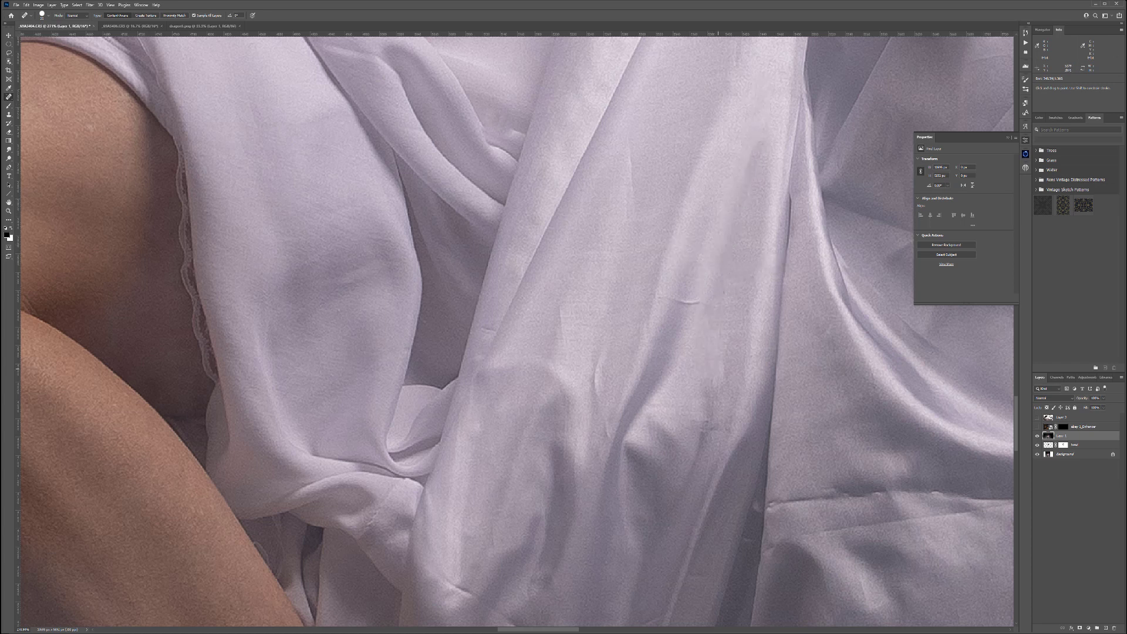
pyautogui.moveTo(675, 291); pyautogui.dragTo(698, 306)
pyautogui.moveTo(602, 349); pyautogui.dragTo(603, 406)
pyautogui.moveTo(789, 471)
pyautogui.mouseDown()
pyautogui.moveTo(301, 279)
pyautogui.moveTo(561, 298)
pyautogui.moveTo(311, 349)
pyautogui.mouseUp()
pyautogui.moveTo(382, 288); pyautogui.dragTo(535, 297)
pyautogui.moveTo(452, 308); pyautogui.dragTo(381, 329)
pyautogui.moveTo(405, 287); pyautogui.dragTo(427, 295)
pyautogui.moveTo(549, 299); pyautogui.dragTo(581, 303)
pyautogui.moveTo(375, 496); pyautogui.dragTo(352, 537)
# - Smooth the wrinkles and fold lines in the wide satin panels of the cloak below the lap
pyautogui.moveTo(649, 201); pyautogui.dragTo(763, 456)
pyautogui.moveTo(791, 393); pyautogui.dragTo(832, 614)
pyautogui.moveTo(814, 560)
pyautogui.mouseDown()
pyautogui.moveTo(892, 486)
pyautogui.moveTo(875, 523)
pyautogui.mouseUp()
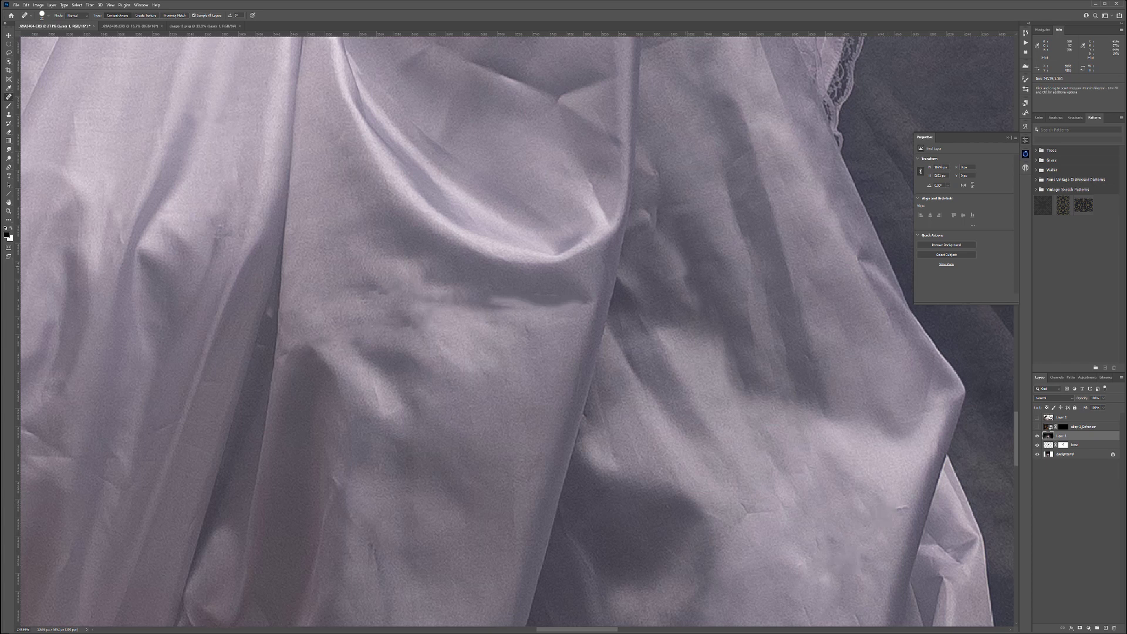
pyautogui.moveTo(544, 155); pyautogui.dragTo(575, 496)
pyautogui.moveTo(370, 349)
pyautogui.mouseDown()
pyautogui.moveTo(534, 411)
pyautogui.moveTo(591, 445)
pyautogui.moveTo(631, 432)
pyautogui.moveTo(619, 552)
pyautogui.mouseUp()
pyautogui.click(580, 442)
pyautogui.moveTo(587, 448)
pyautogui.mouseDown()
pyautogui.moveTo(678, 389)
pyautogui.moveTo(822, 347)
pyautogui.moveTo(821, 496)
pyautogui.mouseUp()
pyautogui.click(509, 207)
pyautogui.moveTo(578, 230); pyautogui.dragTo(522, 302)
# - Heal the fine creases in the satin folds next to the lace-trimmed sleeve
pyautogui.moveTo(531, 63)
pyautogui.mouseDown()
pyautogui.moveTo(545, 118)
pyautogui.moveTo(594, 155)
pyautogui.moveTo(643, 282)
pyautogui.mouseUp()
pyautogui.moveTo(721, 278); pyautogui.dragTo(627, 572)
pyautogui.moveTo(531, 339); pyautogui.dragTo(553, 403)
pyautogui.moveTo(597, 537); pyautogui.dragTo(614, 527)
pyautogui.moveTo(549, 506); pyautogui.dragTo(552, 593)
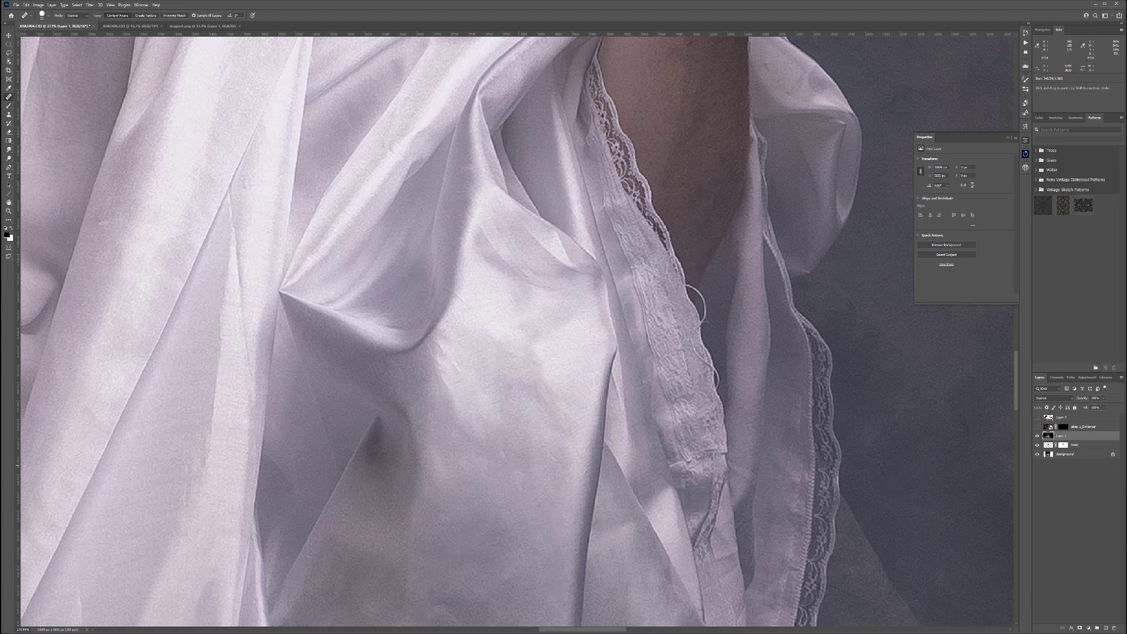
# - Remove the long fold lines and creases from the satin beside the standing foot with the Spot Healing Brush
pyautogui.scroll(-5, 520, 466)
pyautogui.moveTo(477, 543); pyautogui.dragTo(523, 196)
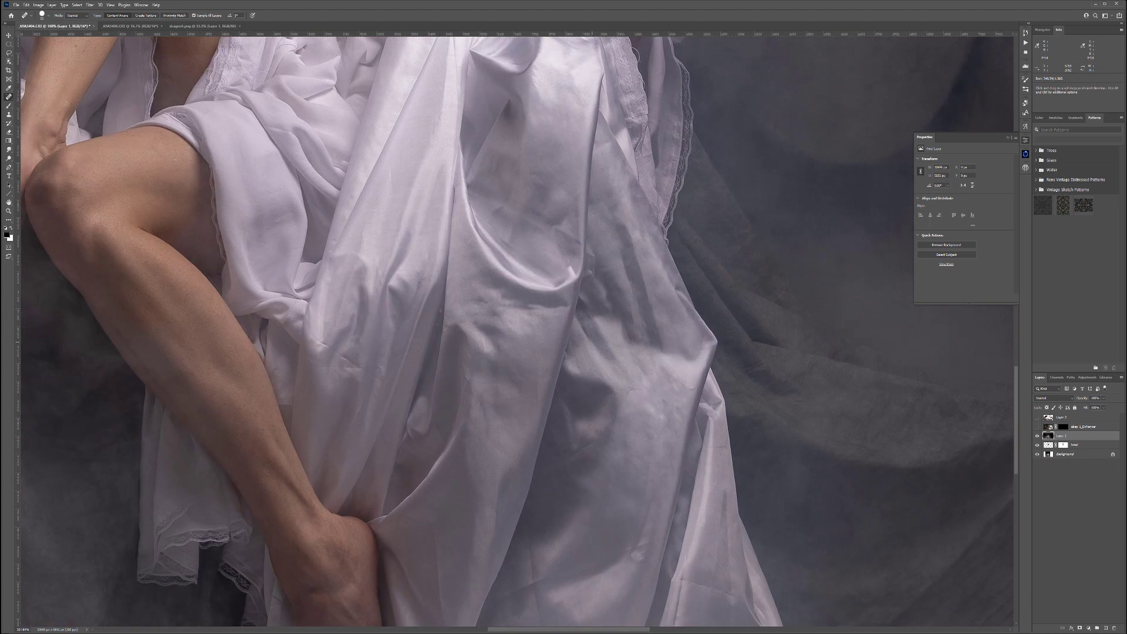
pyautogui.moveTo(592, 342); pyautogui.dragTo(577, 72)
pyautogui.scroll(3, 509, 353)
pyautogui.moveTo(450, 312); pyautogui.dragTo(481, 294)
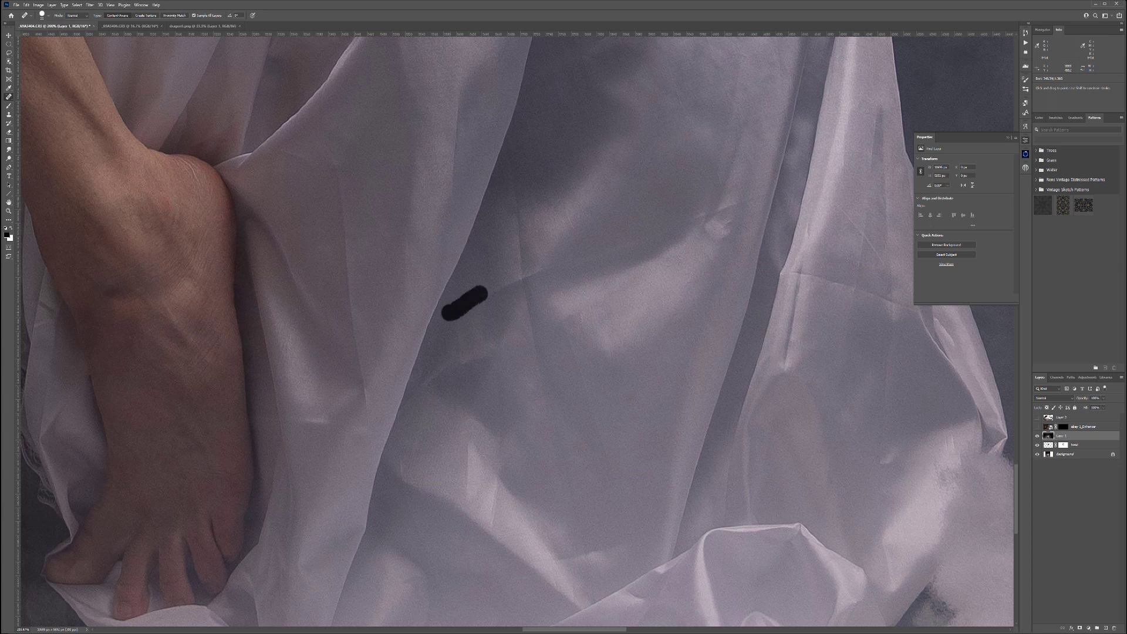
pyautogui.moveTo(518, 175)
pyautogui.mouseDown()
pyautogui.moveTo(521, 252)
pyautogui.moveTo(587, 551)
pyautogui.mouseUp()
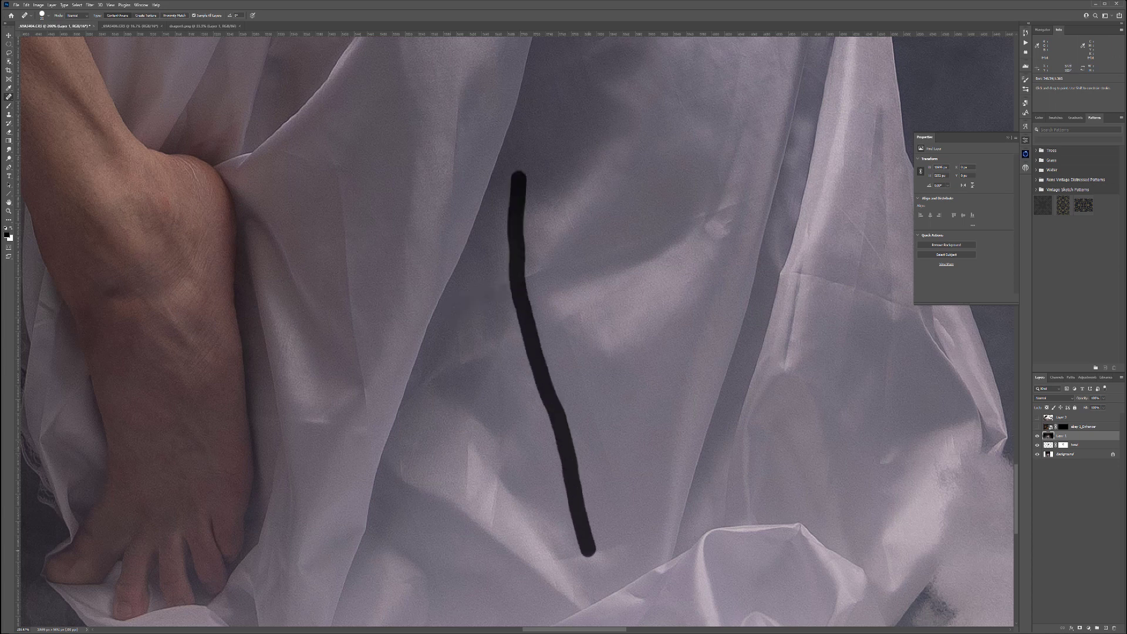
pyautogui.moveTo(492, 290); pyautogui.dragTo(737, 200)
pyautogui.moveTo(456, 370); pyautogui.dragTo(544, 319)
pyautogui.moveTo(483, 294); pyautogui.dragTo(520, 261)
pyautogui.moveTo(329, 165)
pyautogui.mouseDown()
pyautogui.moveTo(346, 208)
pyautogui.moveTo(355, 345)
pyautogui.moveTo(376, 420)
pyautogui.mouseUp()
pyautogui.click(343, 298)
pyautogui.moveTo(343, 298)
pyautogui.mouseDown()
pyautogui.moveTo(331, 223)
pyautogui.moveTo(347, 267)
pyautogui.mouseUp()
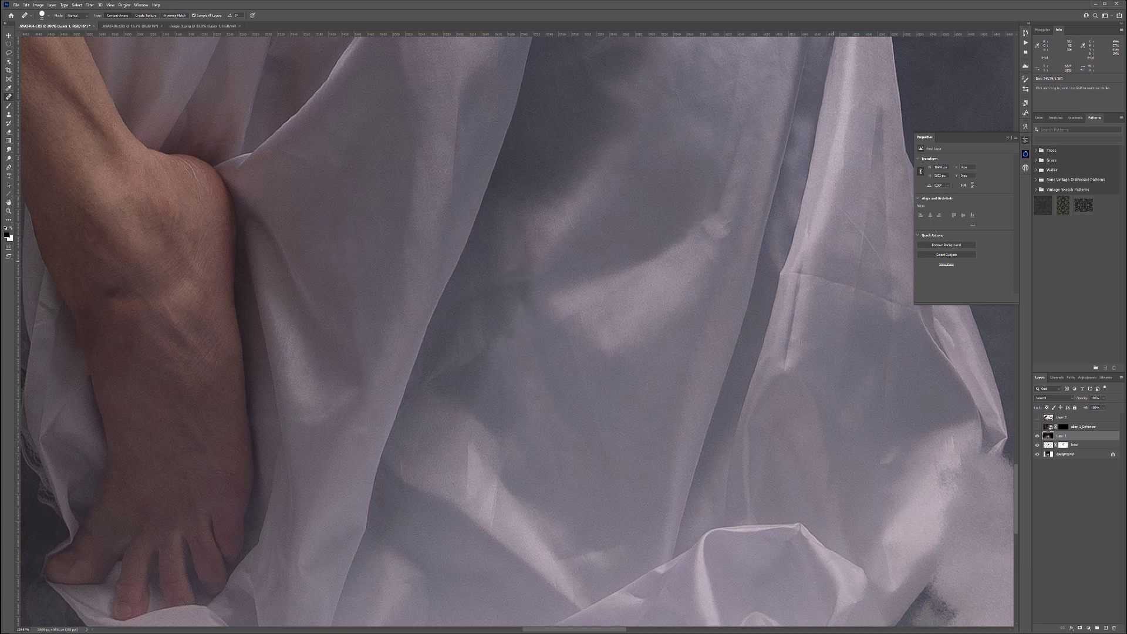
# - Heal the horizontal and vertical creases in the outer cloak fold just above the smoke
pyautogui.moveTo(798, 274); pyautogui.dragTo(913, 311)
pyautogui.moveTo(966, 397); pyautogui.dragTo(656, 381)
pyautogui.moveTo(528, 189); pyautogui.dragTo(573, 247)
pyautogui.moveTo(556, 145); pyautogui.dragTo(535, 380)
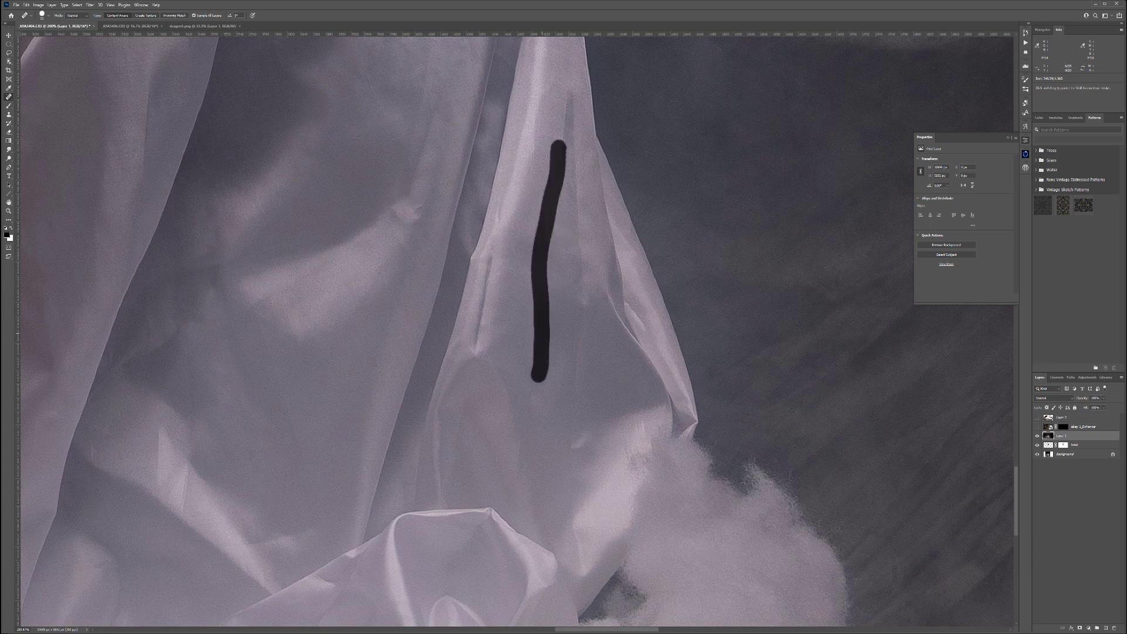
pyautogui.moveTo(578, 318); pyautogui.dragTo(567, 552)
pyautogui.moveTo(571, 117); pyautogui.dragTo(585, 315)
pyautogui.moveTo(520, 367); pyautogui.dragTo(647, 568)
pyautogui.moveTo(587, 234); pyautogui.dragTo(519, 480)
pyautogui.moveTo(571, 288); pyautogui.dragTo(555, 430)
# - Review the retouching on the woman's face up close and across the whole image
pyautogui.moveTo(616, 362); pyautogui.dragTo(814, 361)
pyautogui.moveTo(814, 362)
pyautogui.mouseDown()
pyautogui.moveTo(681, 297)
pyautogui.moveTo(460, 62)
pyautogui.mouseUp()
pyautogui.click(513, 320)
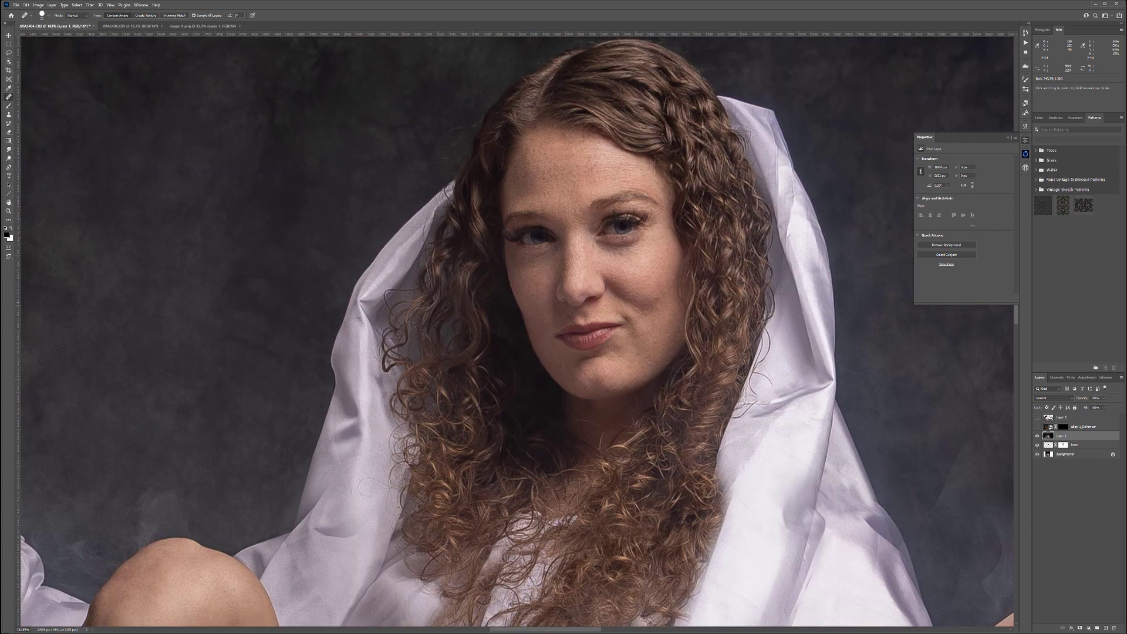
pyautogui.click(661, 298)
pyautogui.moveTo(585, 358); pyautogui.dragTo(357, 404)
pyautogui.scroll(6, 460, 296)
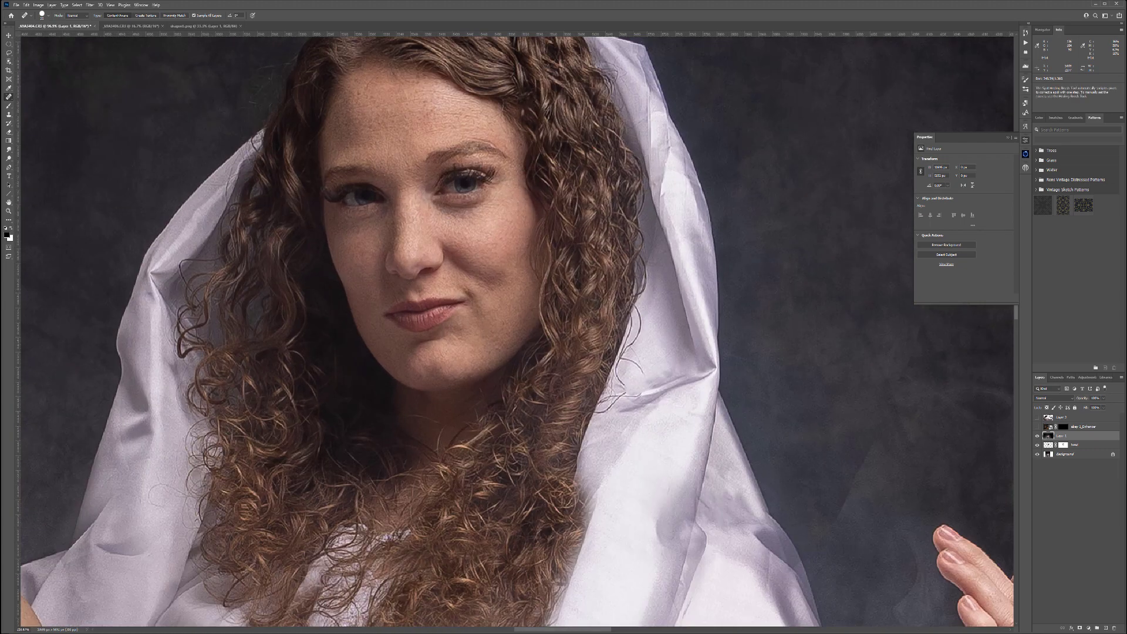
pyautogui.moveTo(435, 229); pyautogui.dragTo(483, 271)
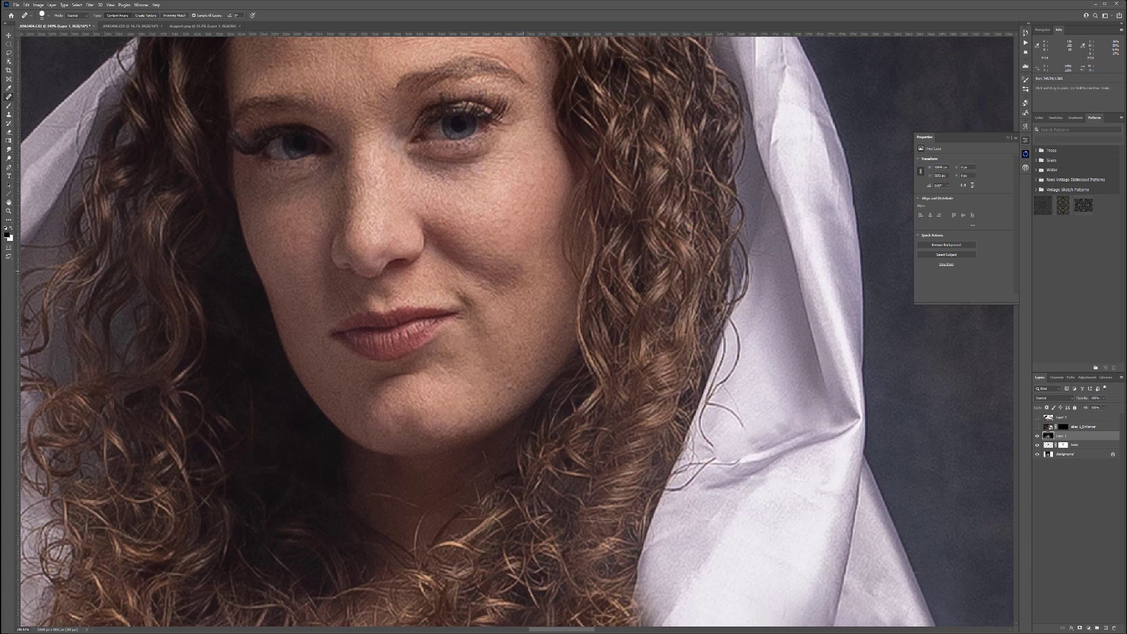
pyautogui.scroll(-10, 491, 260)
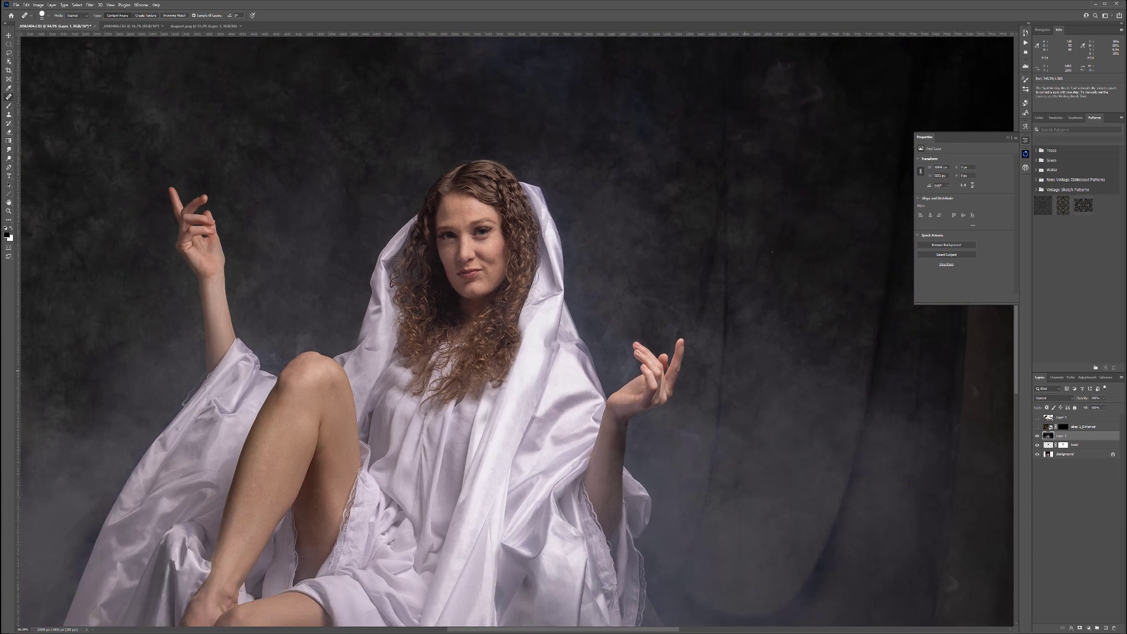
pyautogui.scroll(-6, 517, 167)
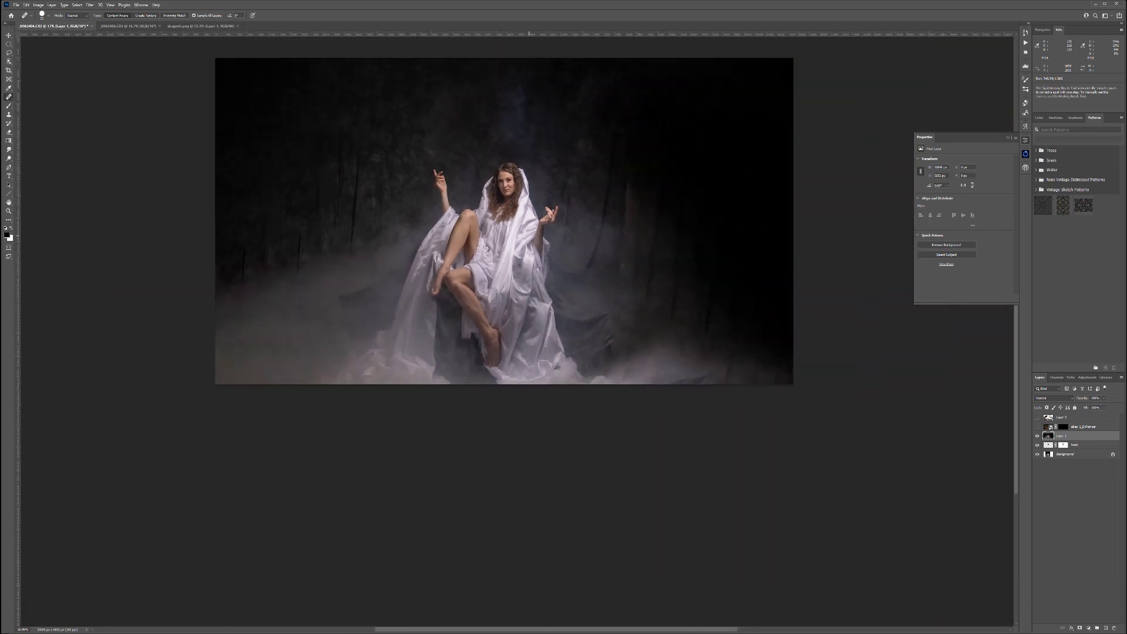
pyautogui.scroll(3, 539, 100)
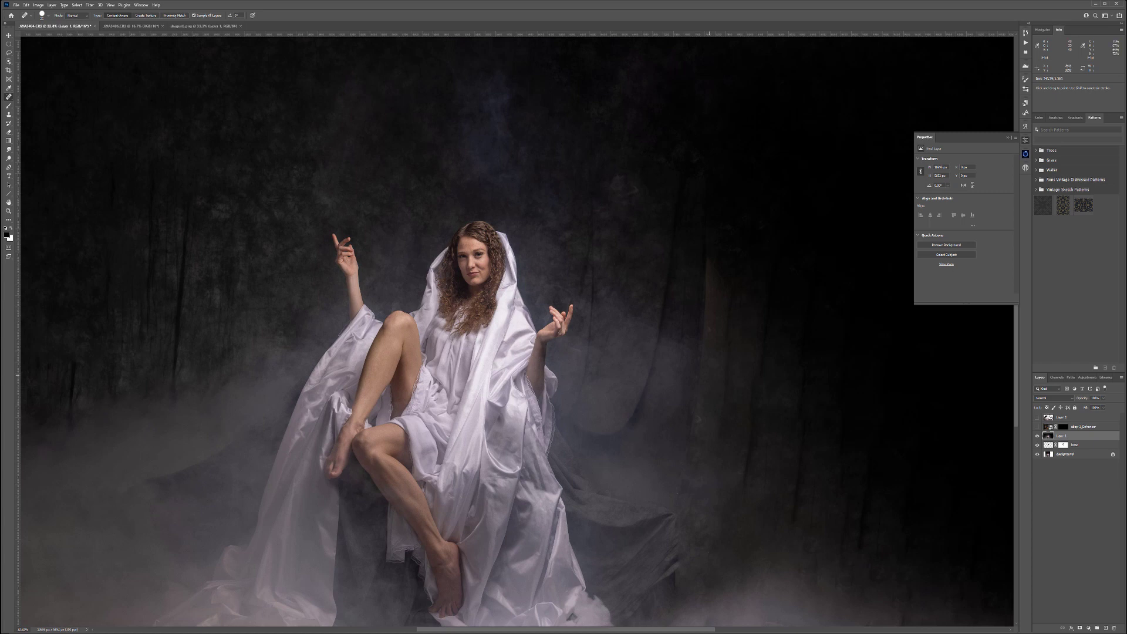
# - Stamp the visible layers onto a new layer and soften it with the Dust & Scratches filter at a reduced radius
pyautogui.hotkey('ctrl', 'alt', 'shift', 'e')
pyautogui.click(90, 4)
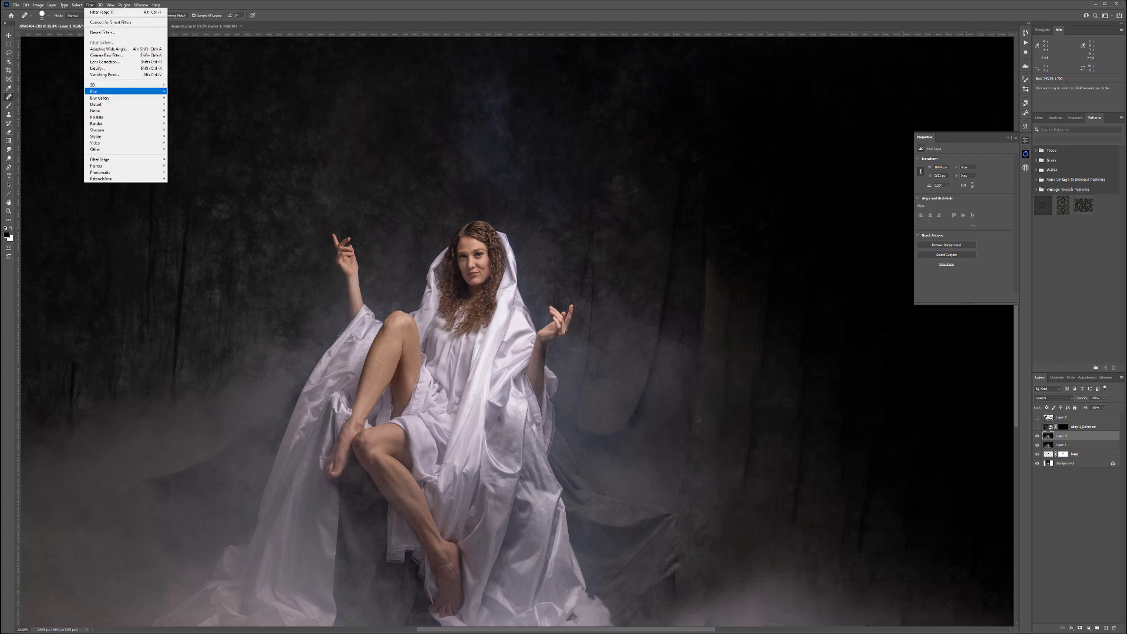
pyautogui.moveTo(118, 111)
pyautogui.click(188, 123)
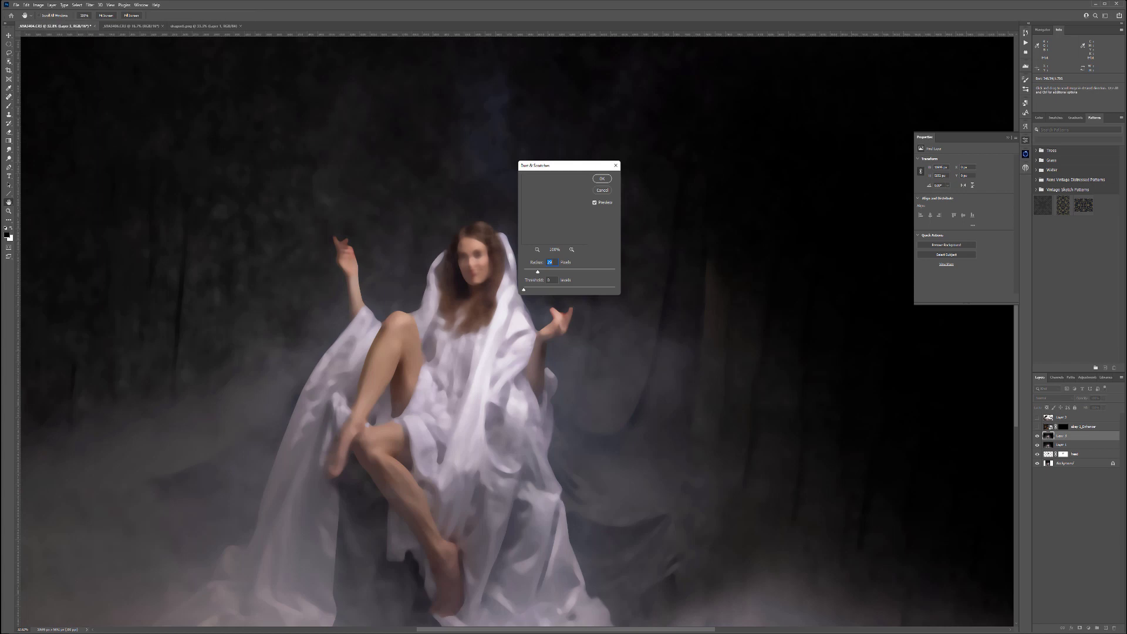
pyautogui.moveTo(570, 167); pyautogui.dragTo(596, 161)
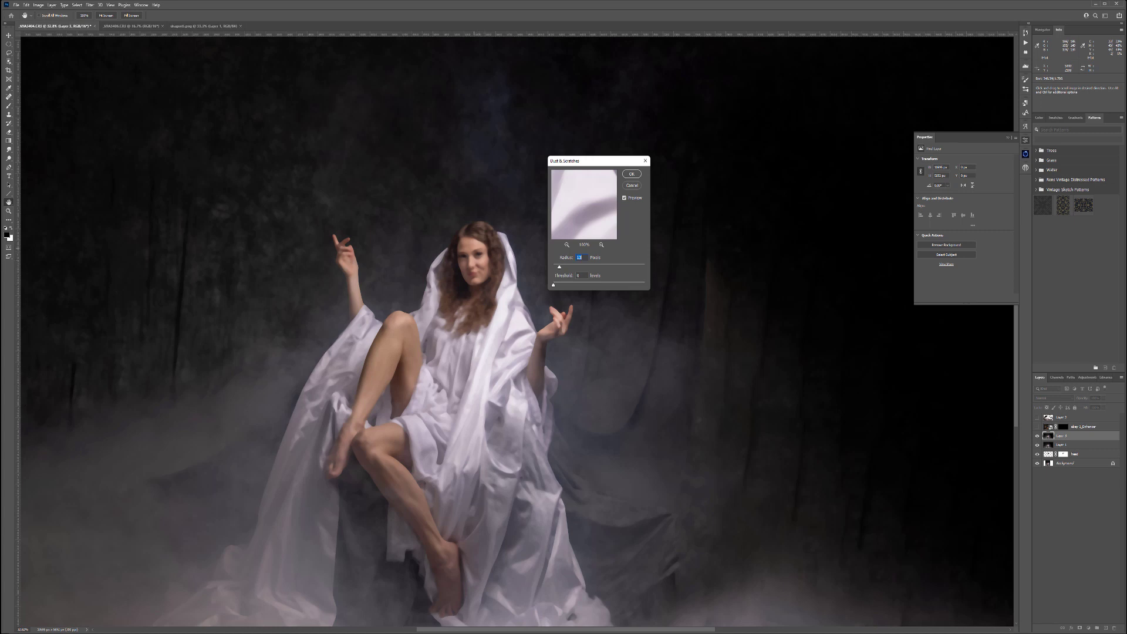
pyautogui.click(632, 174)
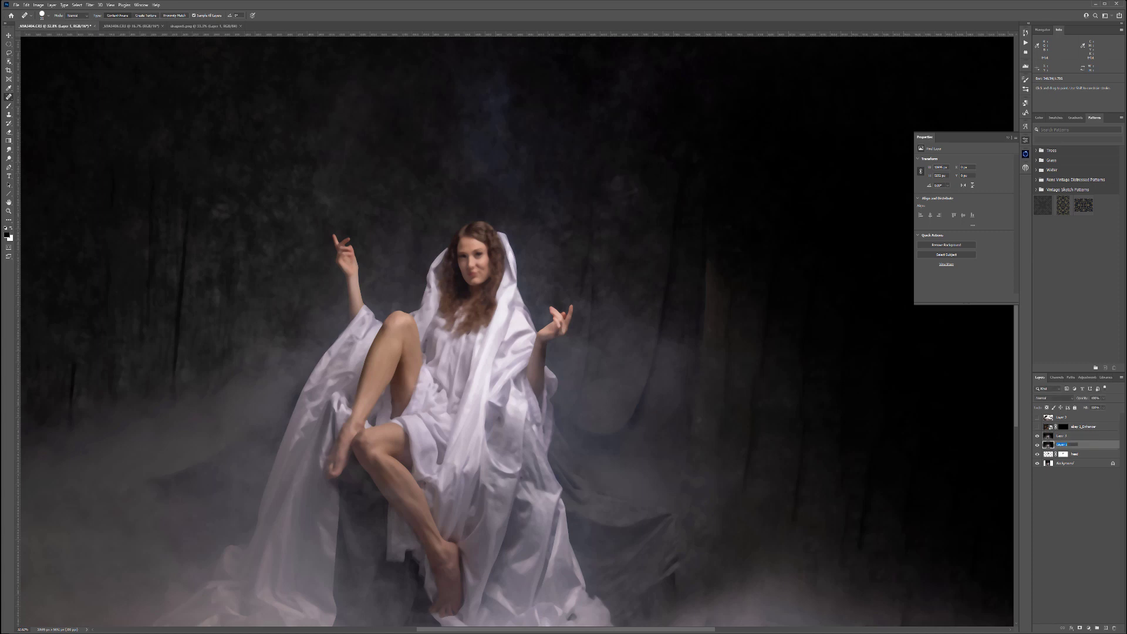
# - Rename the retouched layer and name the blurred layer above it "smooth"
pyautogui.write('r')
pyautogui.hotkey('shift', 'Tab')
pyautogui.write('c')
pyautogui.write('mooth')
pyautogui.press('Return')
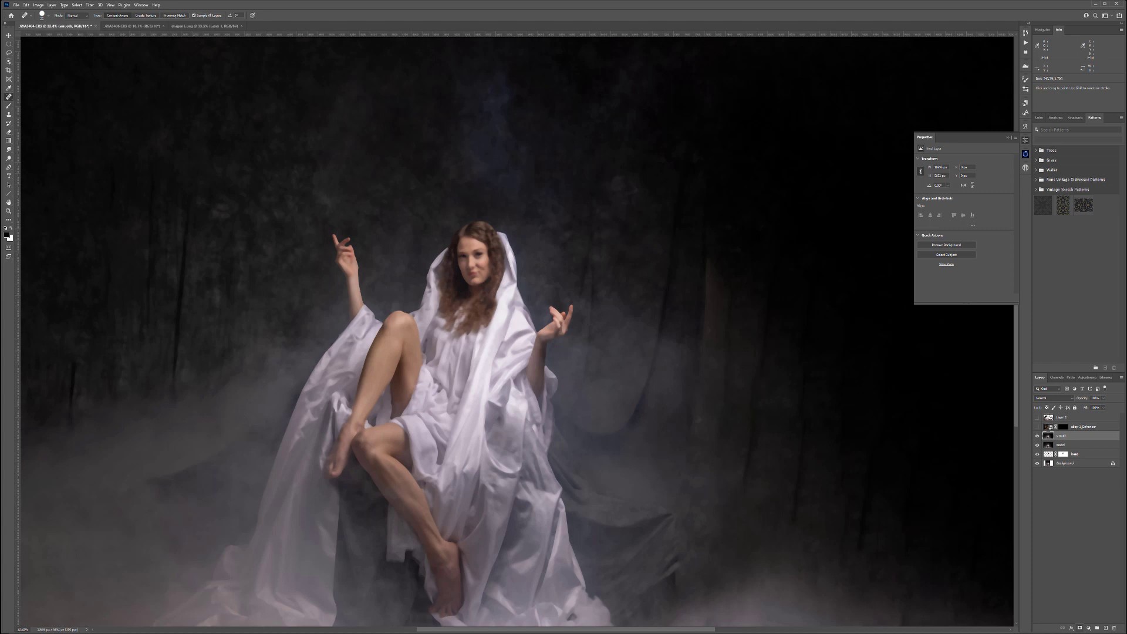
# - Add a black mask to the smooth layer and paint the softening onto the face with a white brush at 30% opacity
pyautogui.keyDown('alt'); pyautogui.click(1080, 629); pyautogui.keyUp('alt')
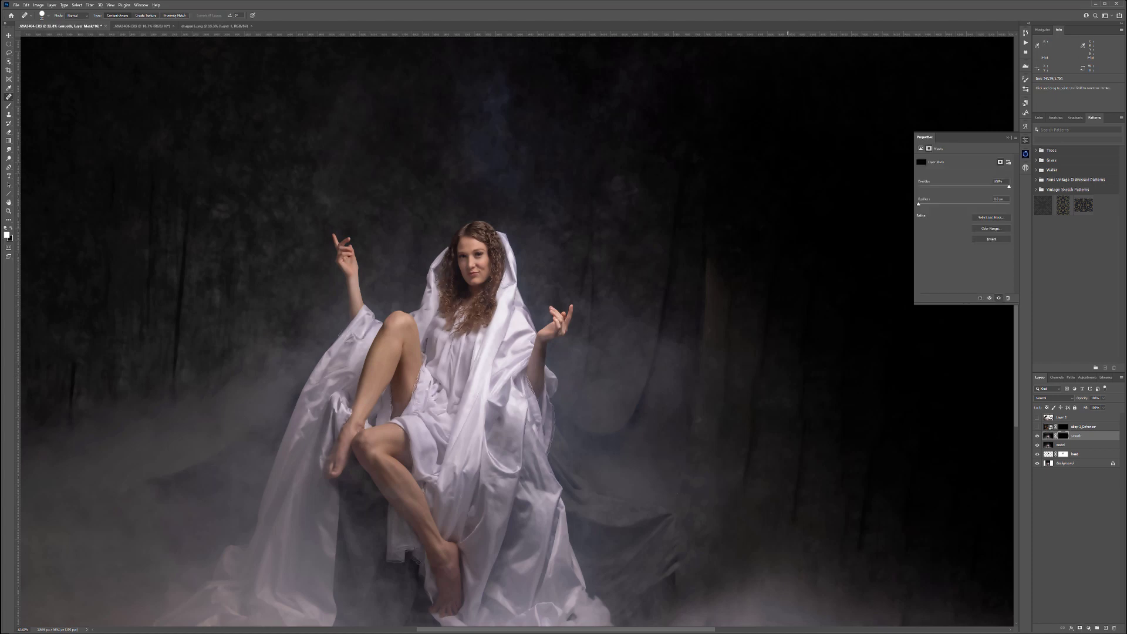
pyautogui.press('b')
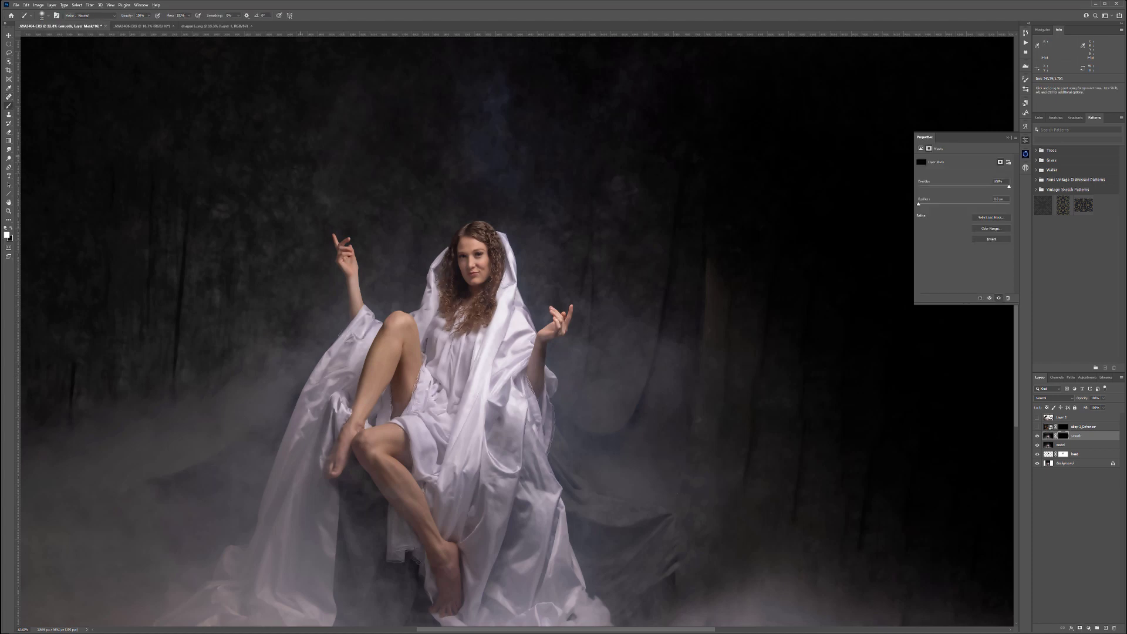
pyautogui.scroll(12, 479, 224)
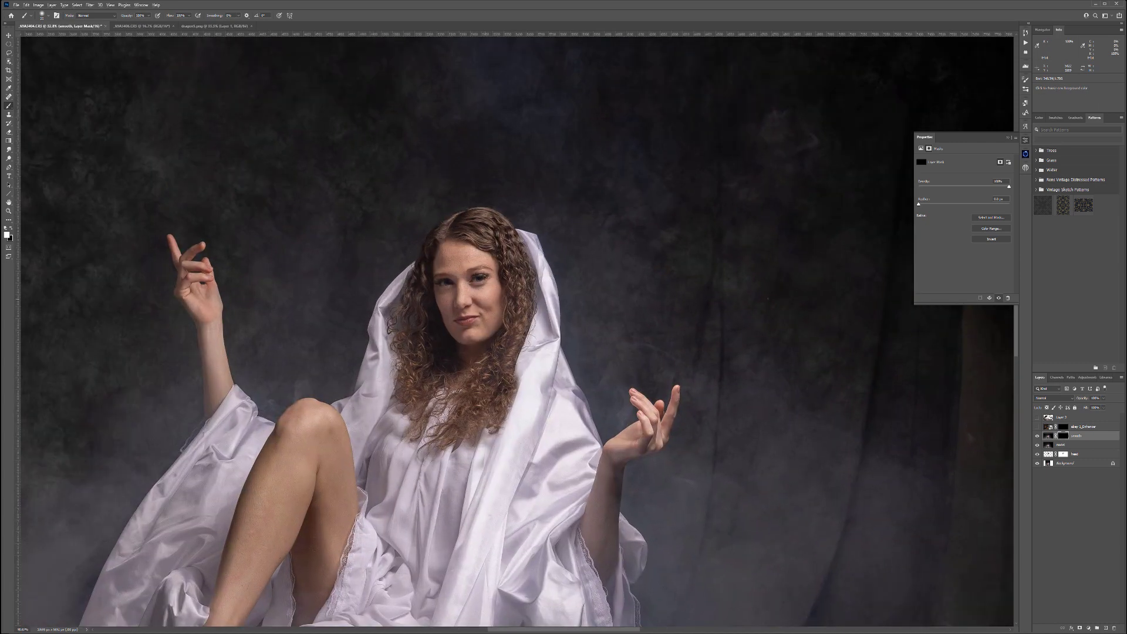
pyautogui.press('3')
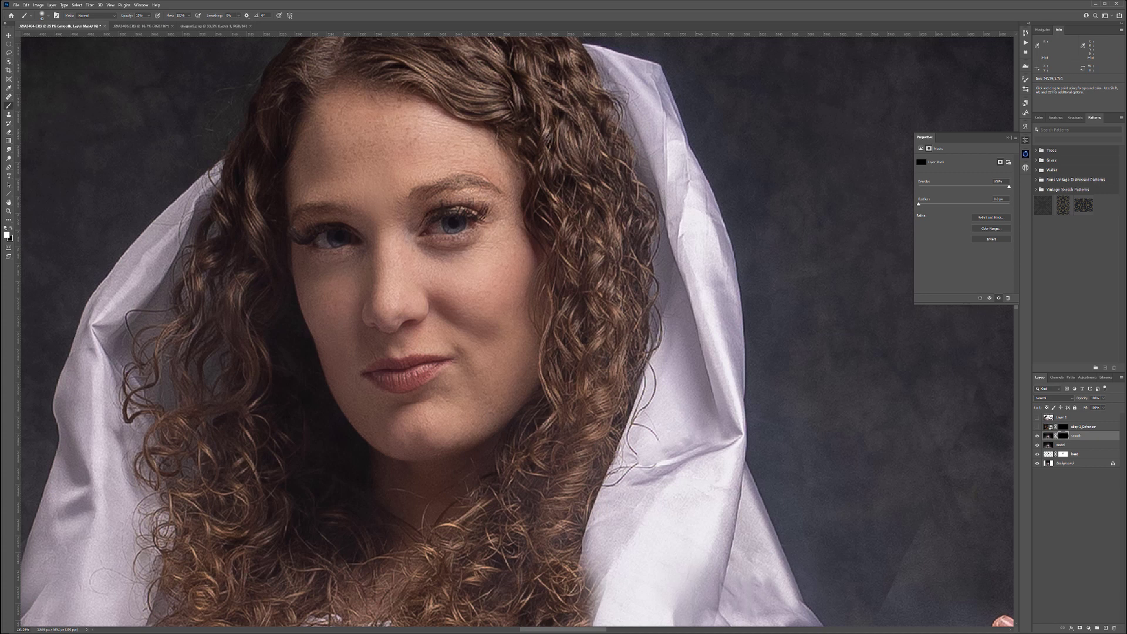
# - Display the smooth layer's mask on its own and even out the patchy forehead, cheek and chin areas with white
pyautogui.keyDown('alt'); pyautogui.click(1063, 435); pyautogui.keyUp('alt')
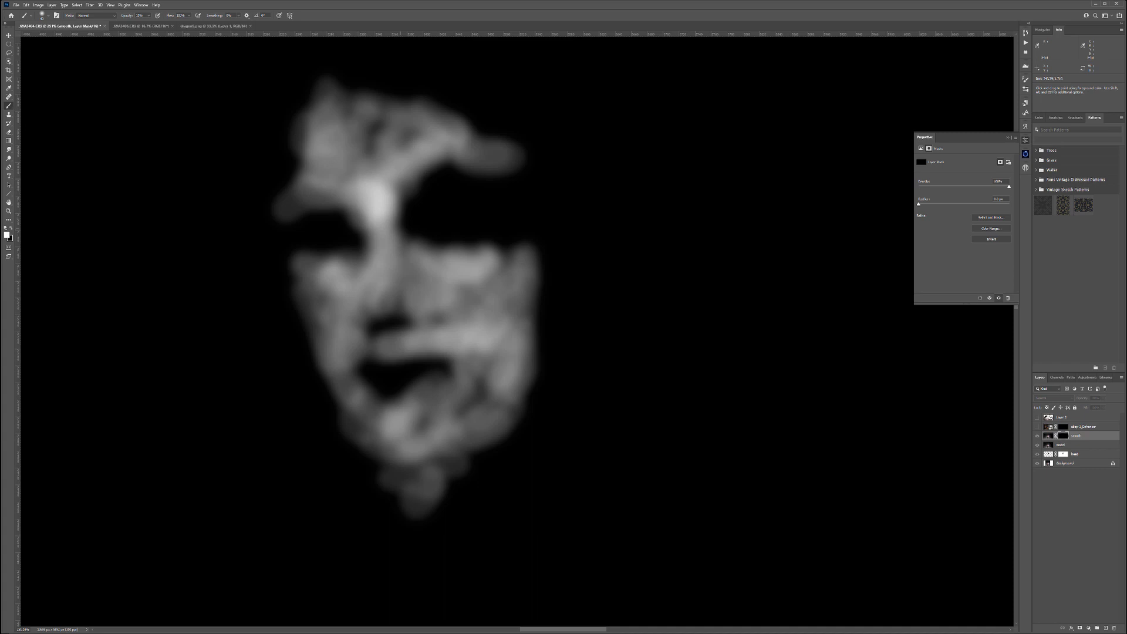
pyautogui.moveTo(389, 121)
pyautogui.mouseDown()
pyautogui.moveTo(372, 144)
pyautogui.moveTo(407, 137)
pyautogui.mouseUp()
pyautogui.moveTo(440, 309)
pyautogui.mouseDown()
pyautogui.moveTo(454, 317)
pyautogui.moveTo(462, 292)
pyautogui.mouseUp()
pyautogui.moveTo(481, 378)
pyautogui.mouseDown()
pyautogui.moveTo(469, 400)
pyautogui.moveTo(414, 432)
pyautogui.mouseUp()
pyautogui.moveTo(450, 417); pyautogui.dragTo(467, 387)
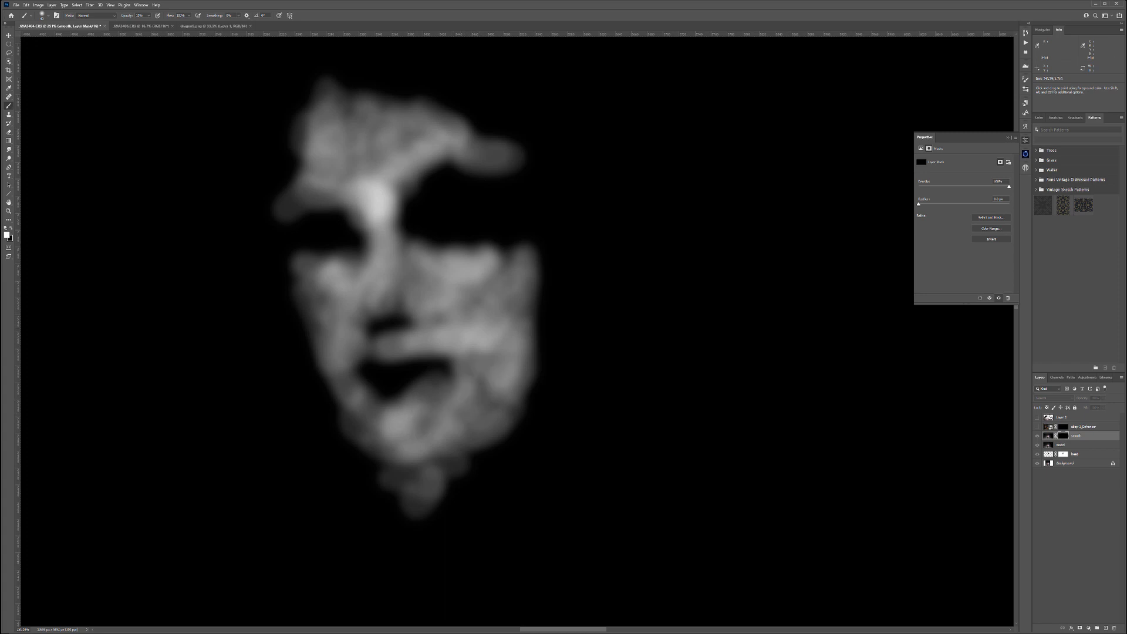
pyautogui.keyDown('alt'); pyautogui.click(1064, 435); pyautogui.keyUp('alt')
# - Paint the skin smoothing onto the lowered hand and its forearm through the smooth layer's mask
pyautogui.moveTo(588, 460)
pyautogui.mouseDown()
pyautogui.moveTo(267, 213)
pyautogui.moveTo(197, 48)
pyautogui.mouseUp()
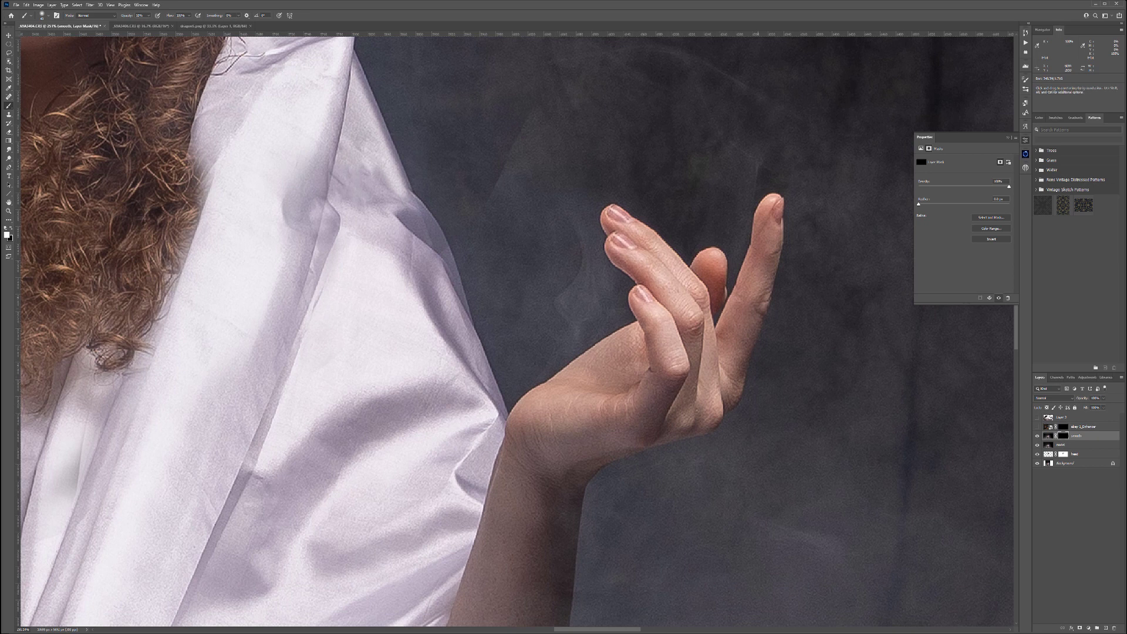
pyautogui.moveTo(552, 405); pyautogui.dragTo(397, 190)
pyautogui.moveTo(533, 483); pyautogui.dragTo(616, 418)
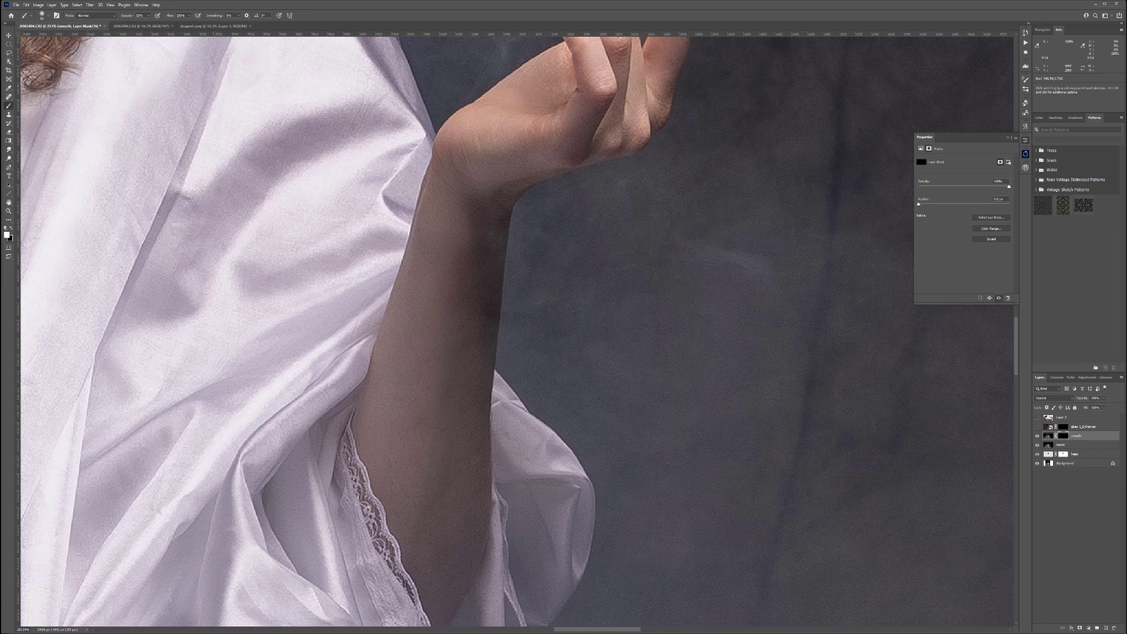
# - Paint the skin smoothing onto the knees, legs and feet in the smooth layer's mask
pyautogui.moveTo(293, 288); pyautogui.dragTo(977, 359)
pyautogui.moveTo(94, 306); pyautogui.dragTo(451, 325)
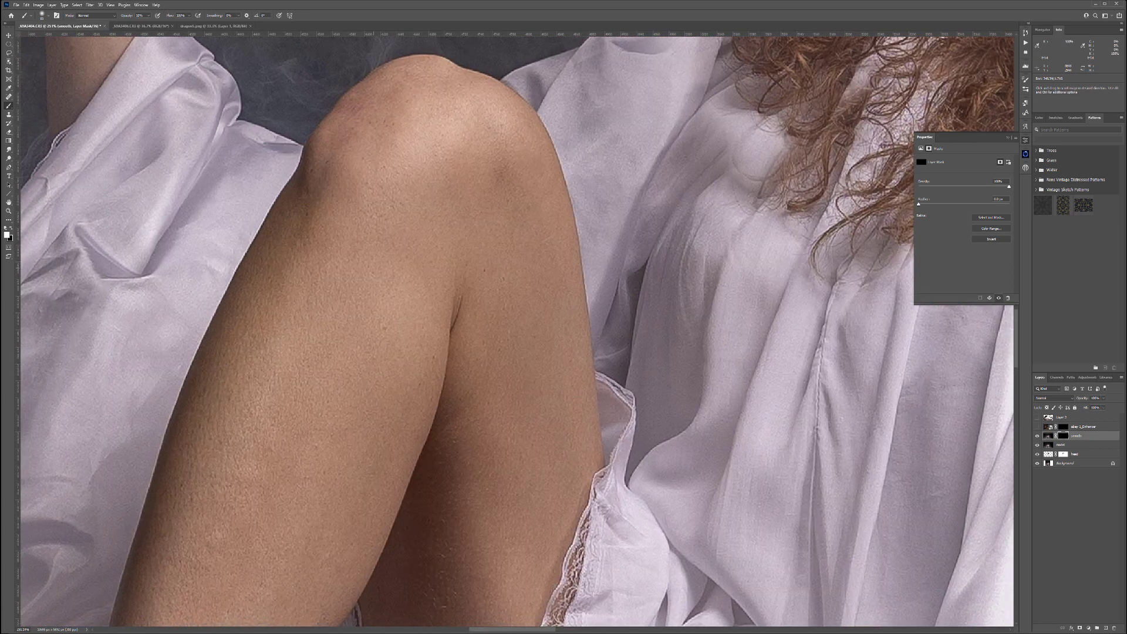
pyautogui.moveTo(375, 268); pyautogui.dragTo(267, 258)
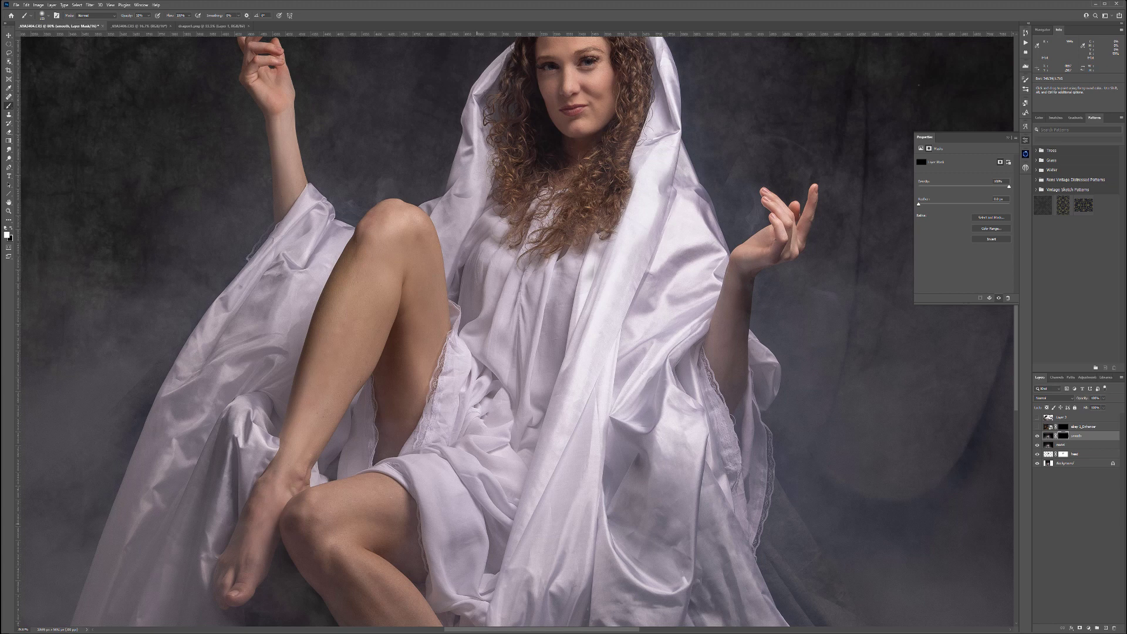
pyautogui.moveTo(469, 462); pyautogui.dragTo(432, 243)
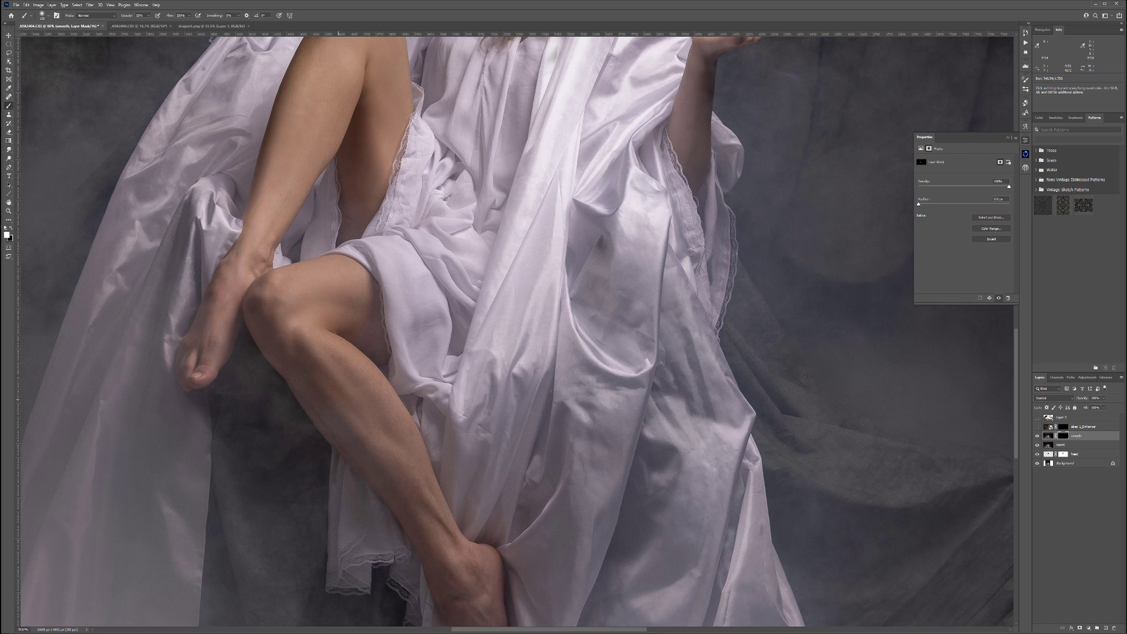
pyautogui.moveTo(529, 548); pyautogui.dragTo(472, 371)
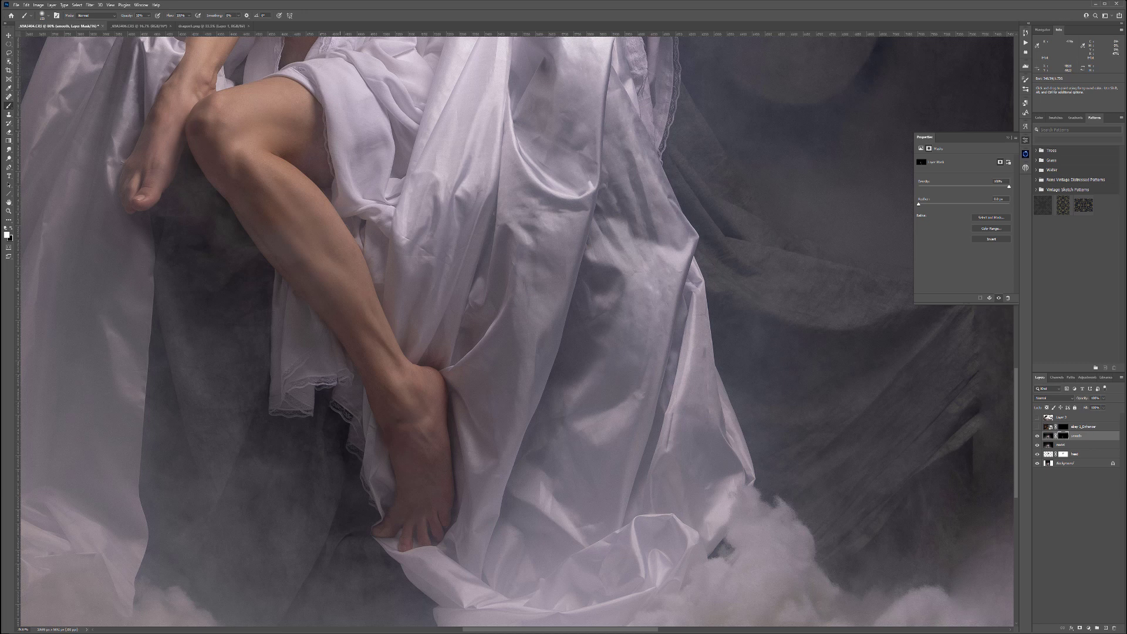
pyautogui.scroll(-3, 350, 280)
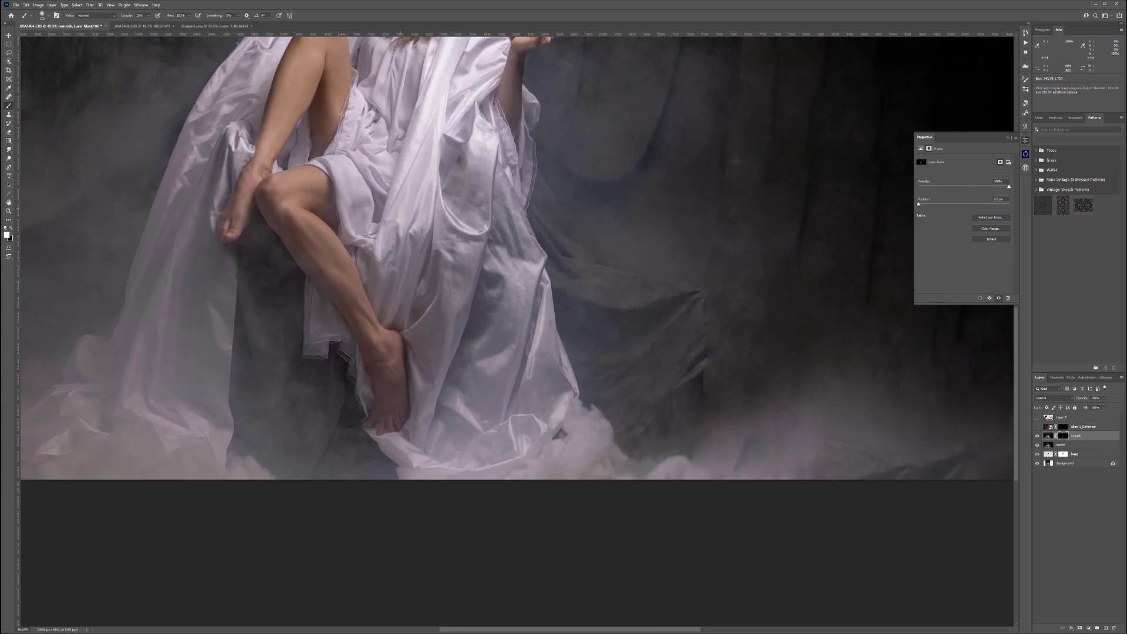
# - Paint the smoothing onto the wrinkled satin folds of the dress through the smooth layer's mask
pyautogui.moveTo(398, 85); pyautogui.dragTo(473, 293)
pyautogui.scroll(2, 497, 286)
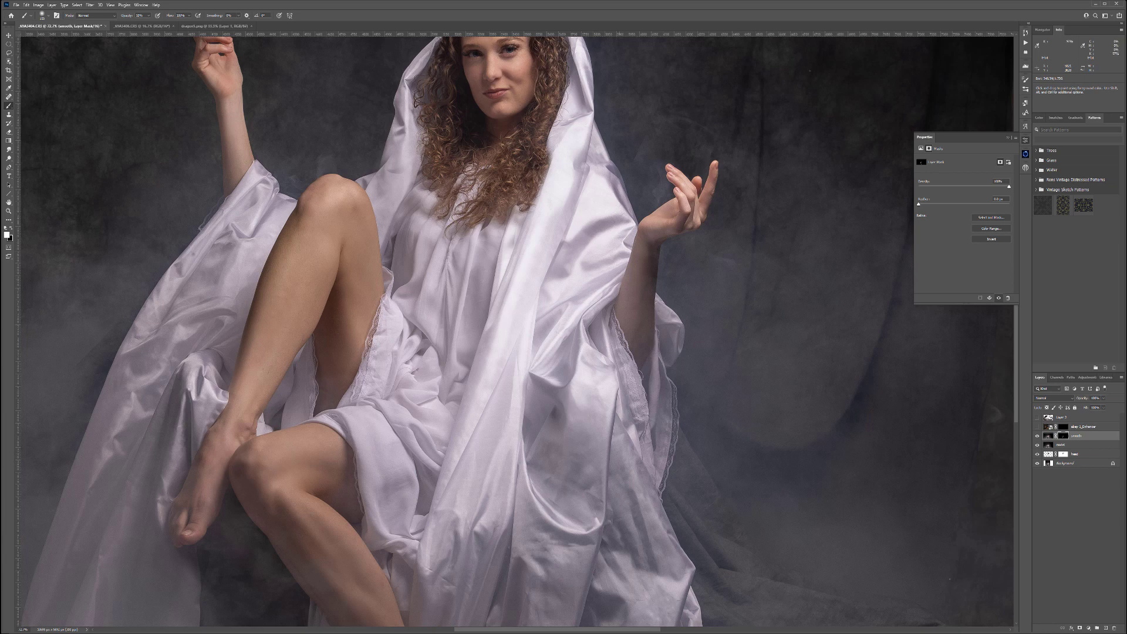
pyautogui.moveTo(646, 553); pyautogui.dragTo(499, 319)
pyautogui.scroll(5, 499, 319)
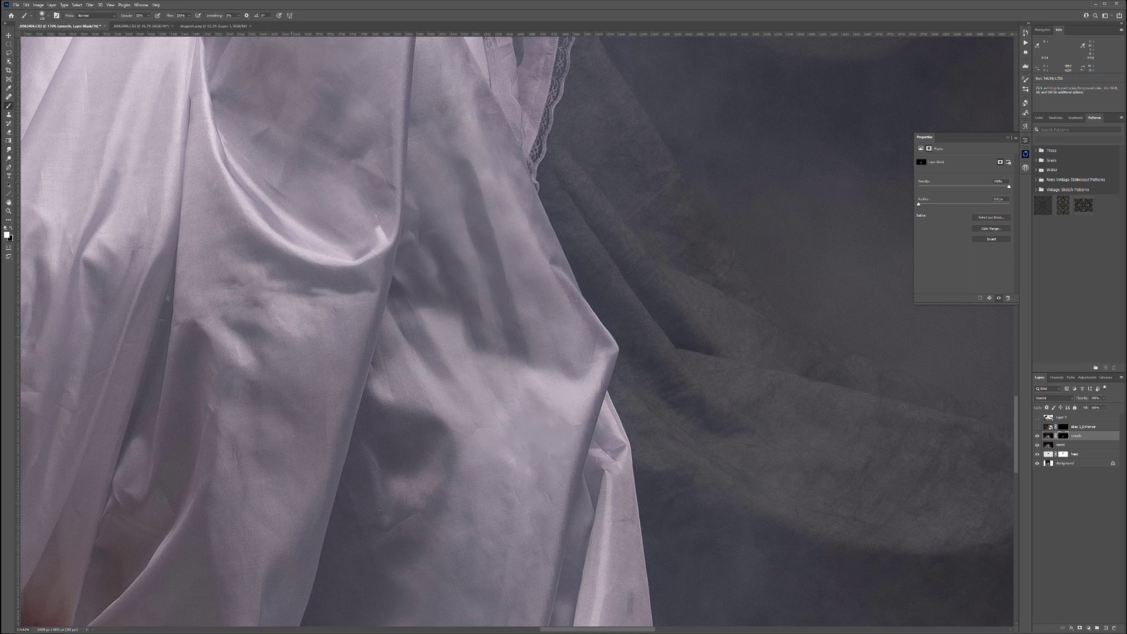
pyautogui.scroll(-5, 516, 329)
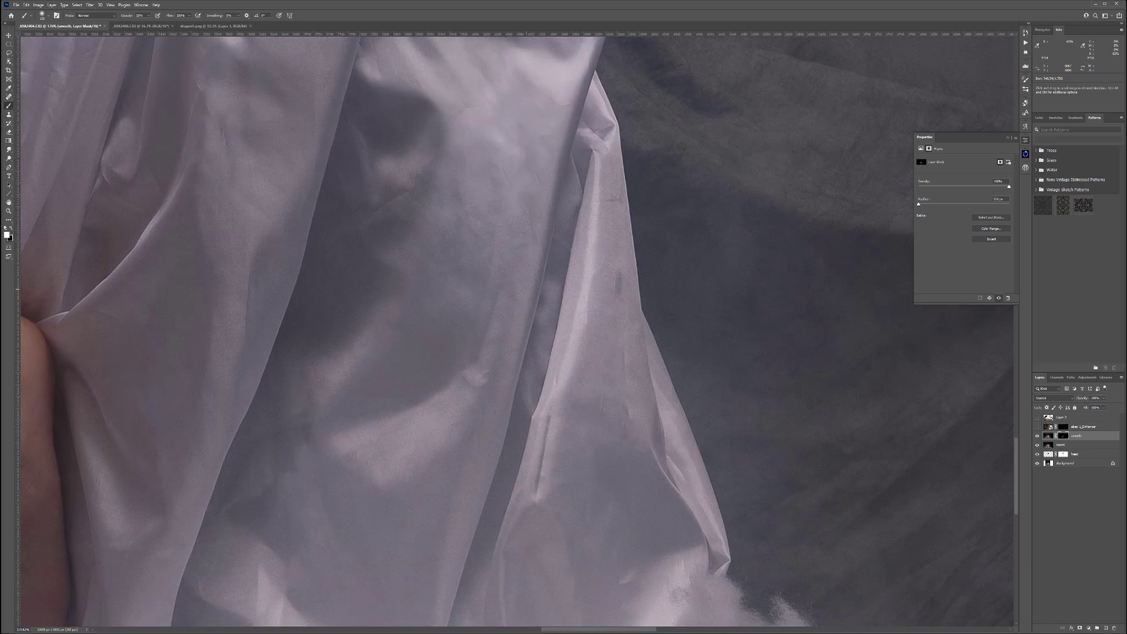
pyautogui.moveTo(580, 229)
pyautogui.mouseDown()
pyautogui.moveTo(509, 144)
pyautogui.moveTo(585, 522)
pyautogui.moveTo(630, 532)
pyautogui.moveTo(609, 83)
pyautogui.mouseUp()
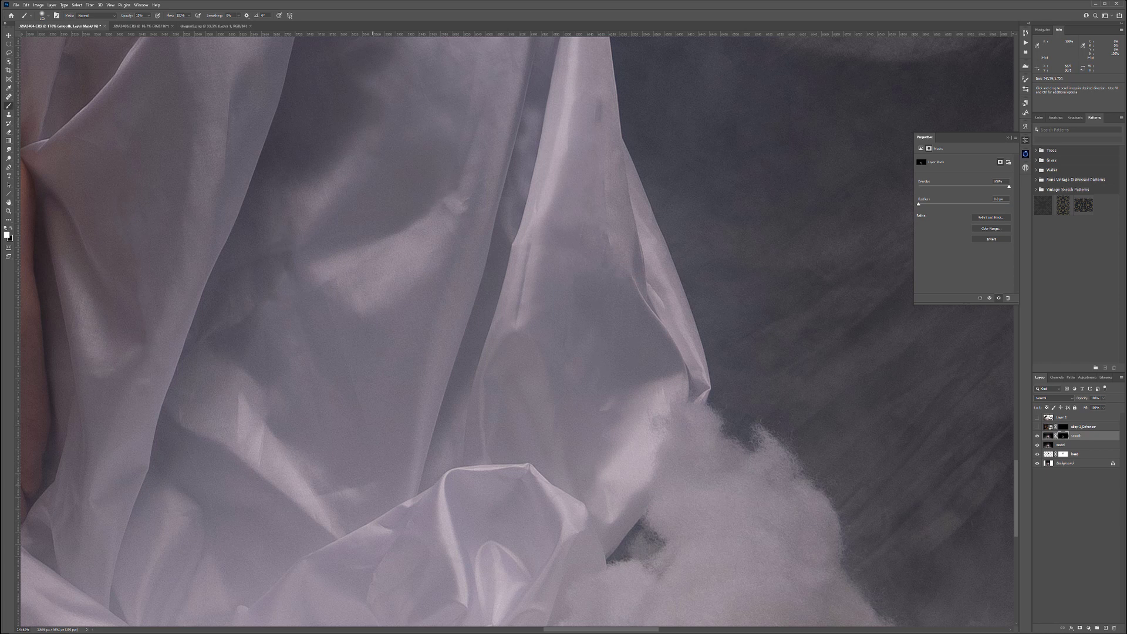
pyautogui.moveTo(285, 480)
pyautogui.mouseDown()
pyautogui.moveTo(375, 513)
pyautogui.moveTo(484, 529)
pyautogui.moveTo(442, 515)
pyautogui.mouseUp()
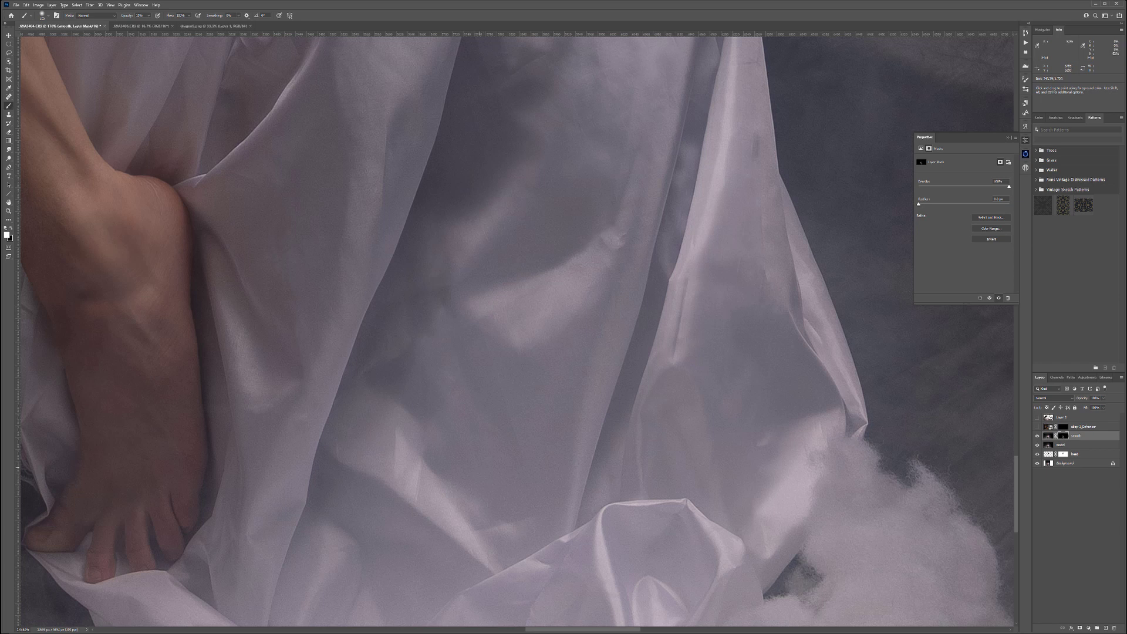
pyautogui.scroll(-8, 480, 467)
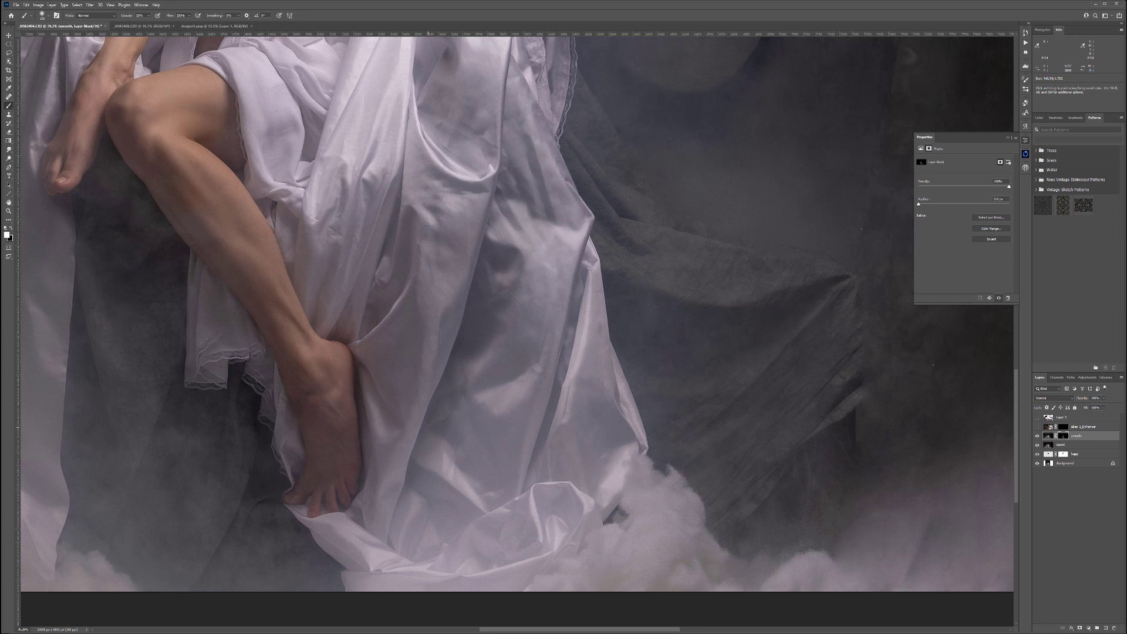
pyautogui.moveTo(461, 407); pyautogui.dragTo(668, 600)
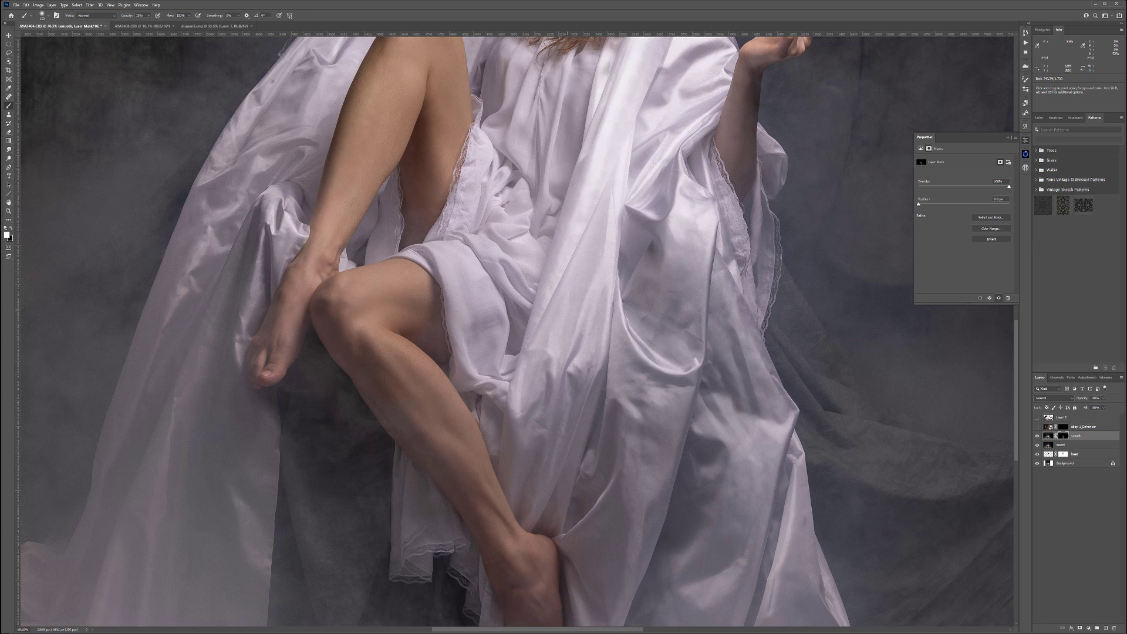
pyautogui.scroll(-7, 567, 317)
pyautogui.moveTo(590, 159); pyautogui.dragTo(548, 305)
pyautogui.scroll(5, 559, 317)
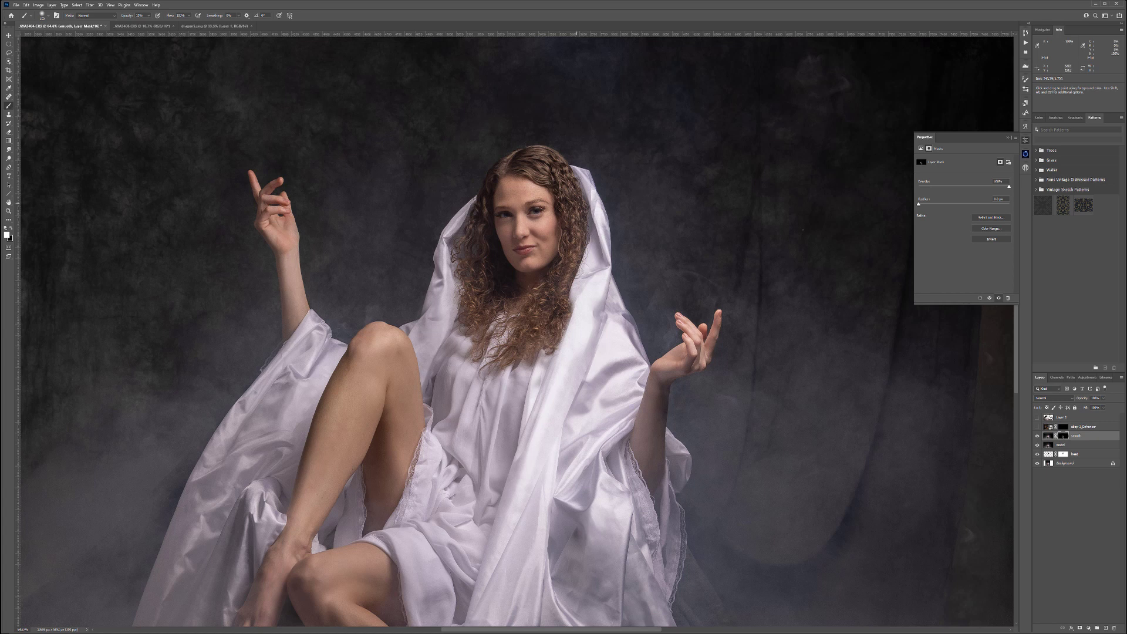
pyautogui.click(1037, 436)
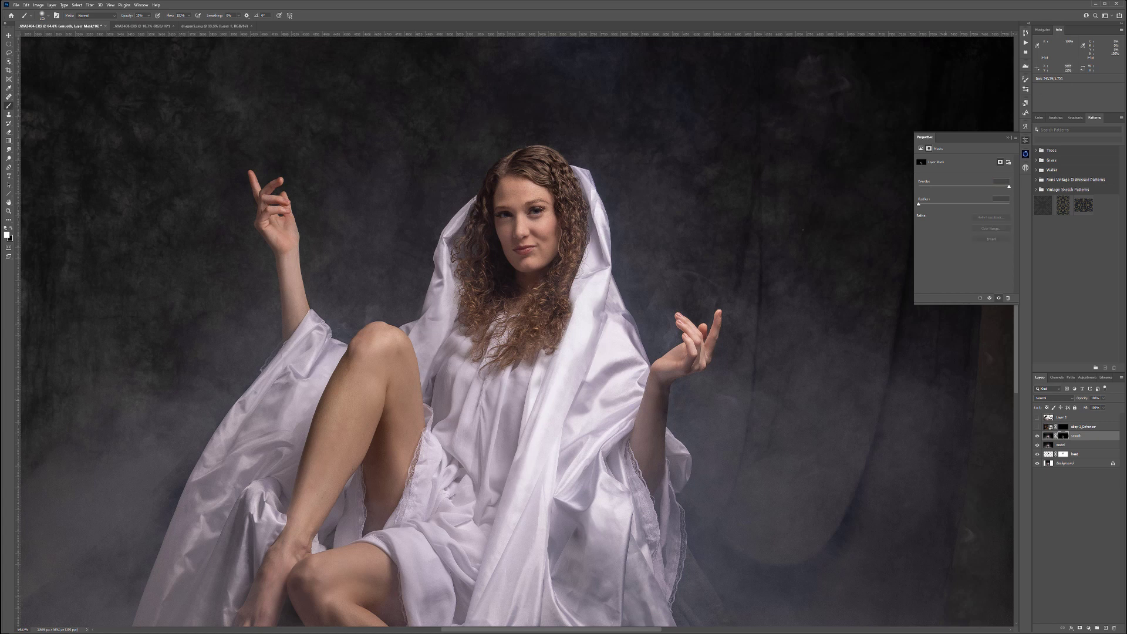
# - Stamp all visible layers into a new merged layer above the smooth layer and name it hair
pyautogui.hotkey('ctrl', 'shift', 'alt', 'e')
pyautogui.doubleClick(1063, 437)
pyautogui.write('hair')
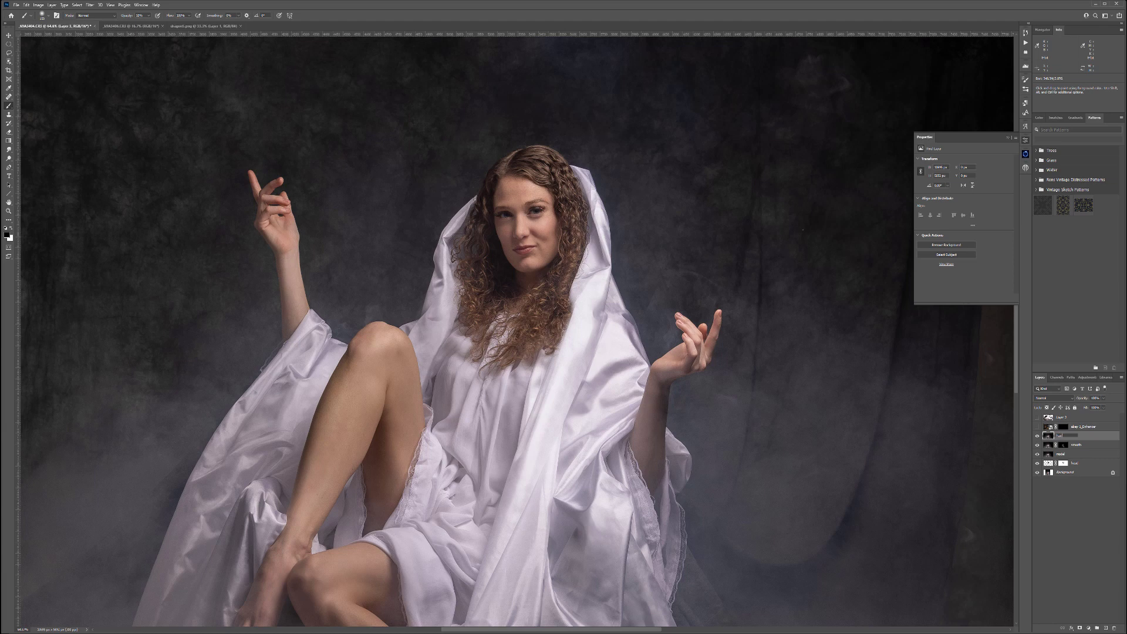
pyautogui.press('Return')
# - Apply the Oil Paint filter to the hair layer with stylization and cleanliness at 10.0, scale at 0.1 and lighting on
pyautogui.click(90, 5)
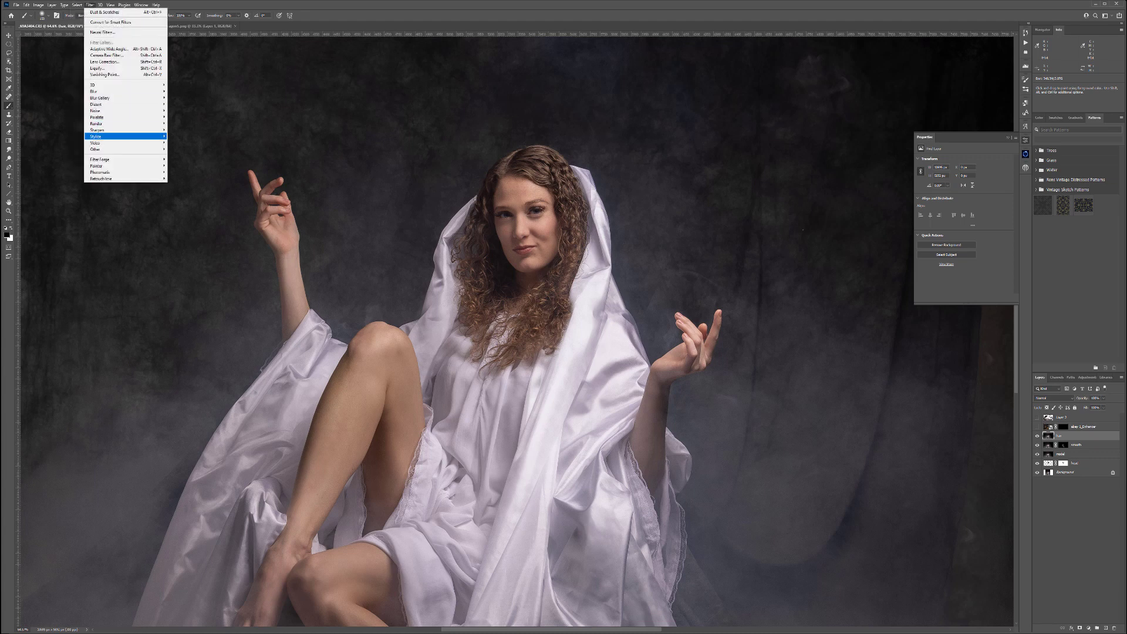
pyautogui.moveTo(125, 136)
pyautogui.click(181, 155)
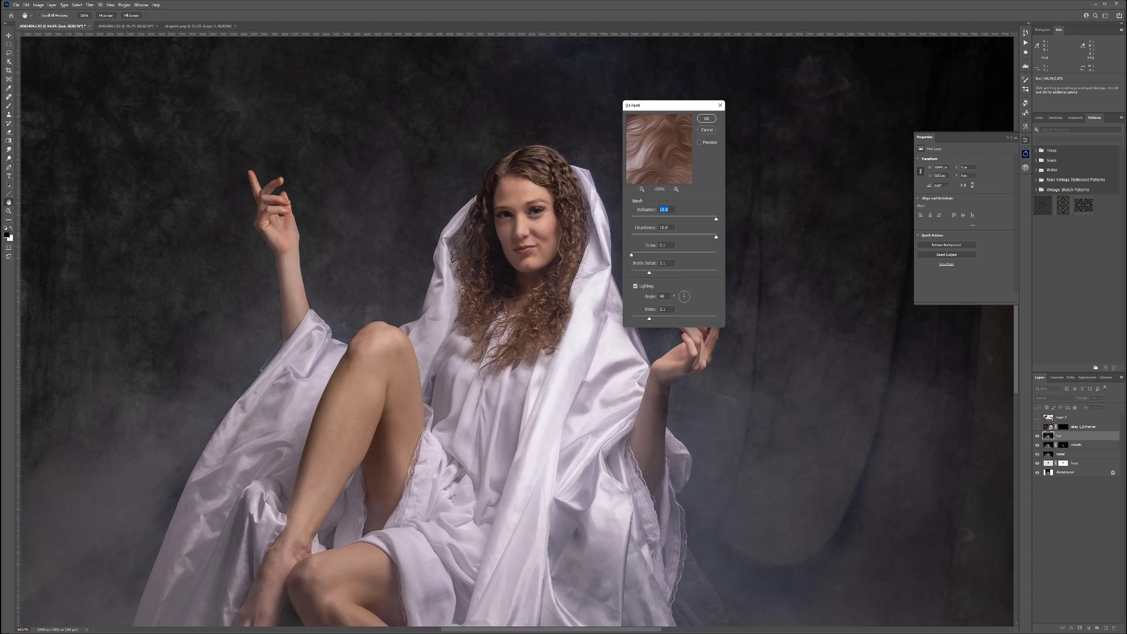
pyautogui.click(706, 119)
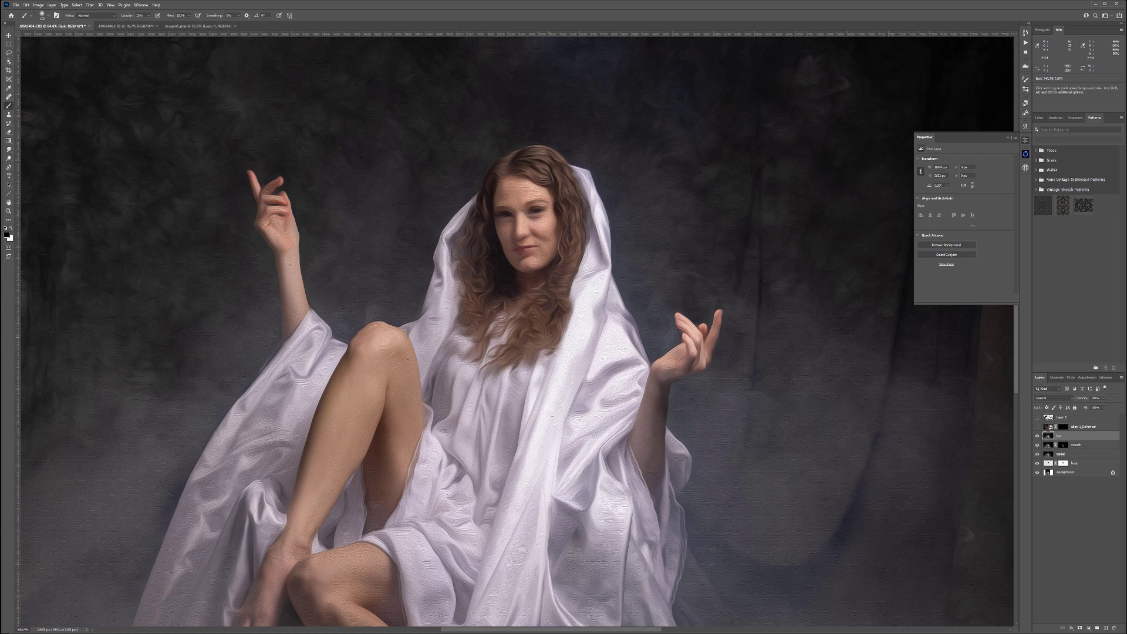
# - Sharpen the painterly hair layer with the Unsharp Mask filter
pyautogui.click(89, 5)
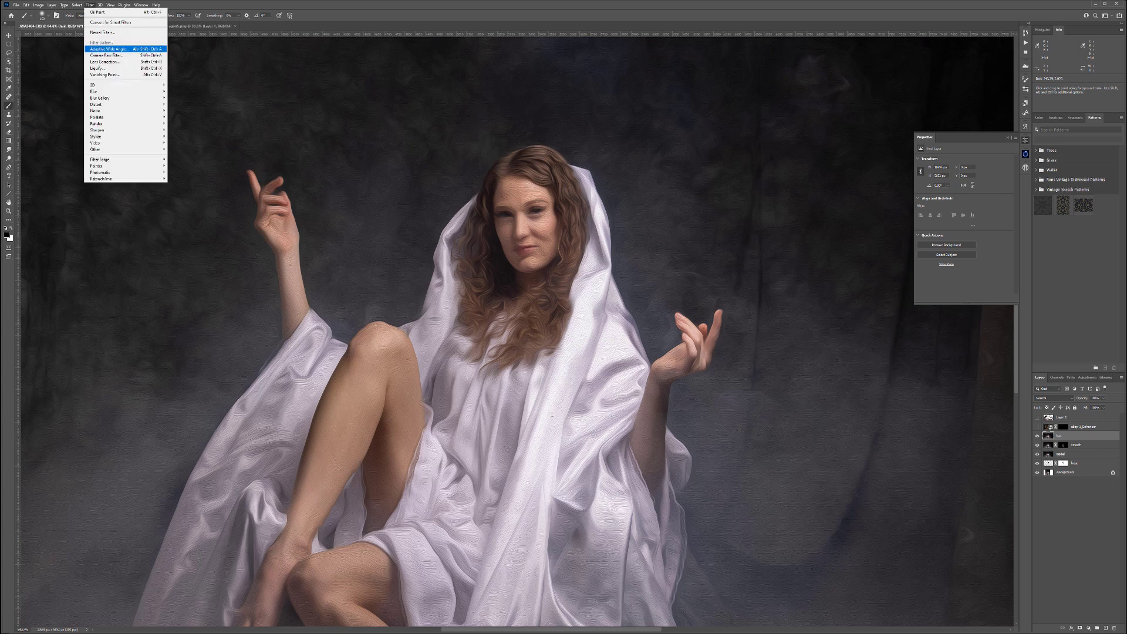
pyautogui.moveTo(129, 129)
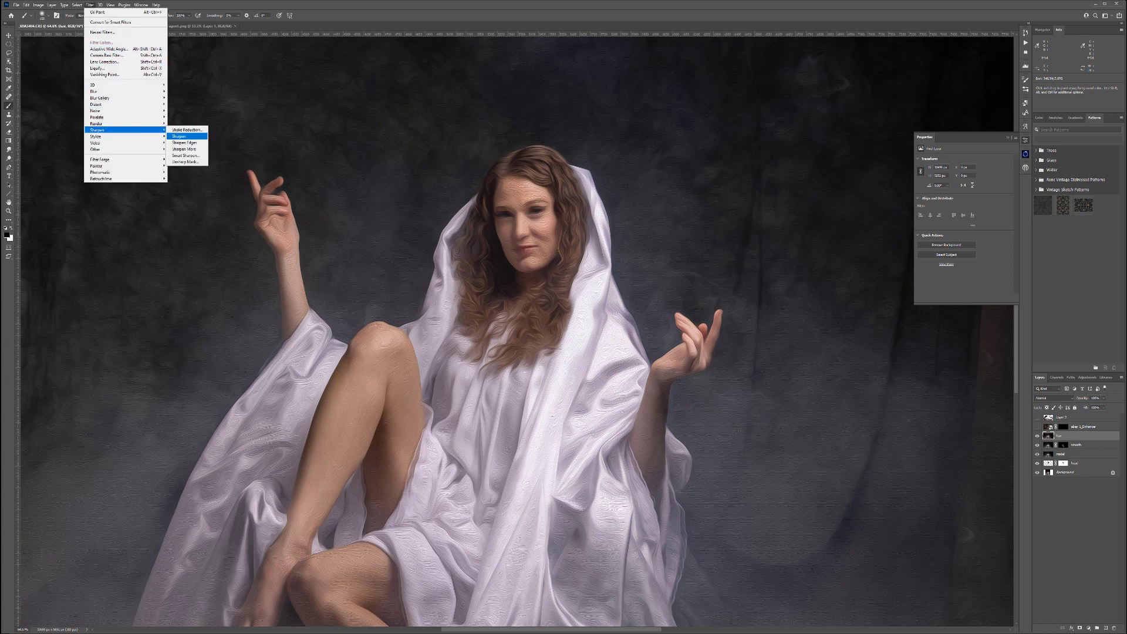
pyautogui.click(185, 162)
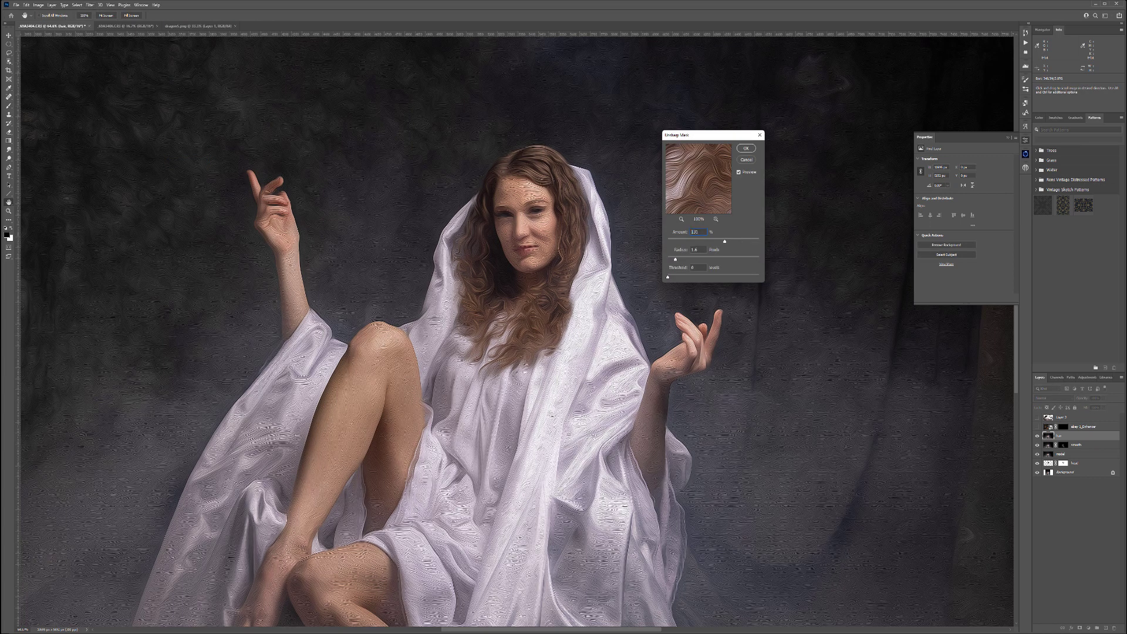
pyautogui.press('Return')
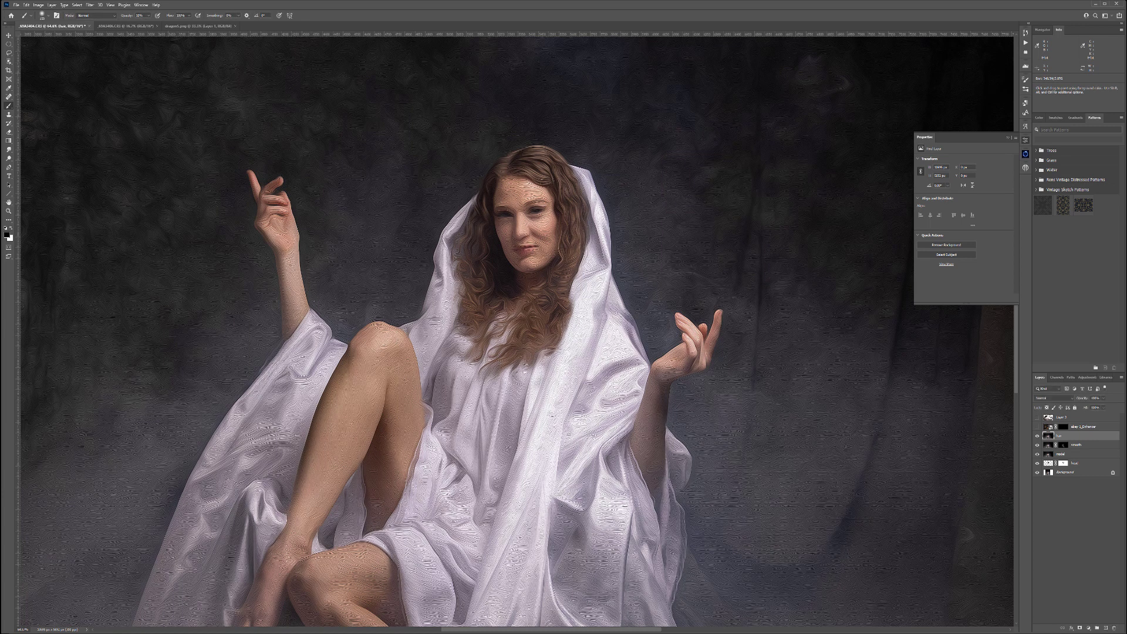
# - Hide the hair layer with a black mask and paint the oil effect in white onto the crown and upper hair
pyautogui.keyDown('alt'); pyautogui.click(1080, 629); pyautogui.keyUp('alt')
pyautogui.scroll(6, 536, 196)
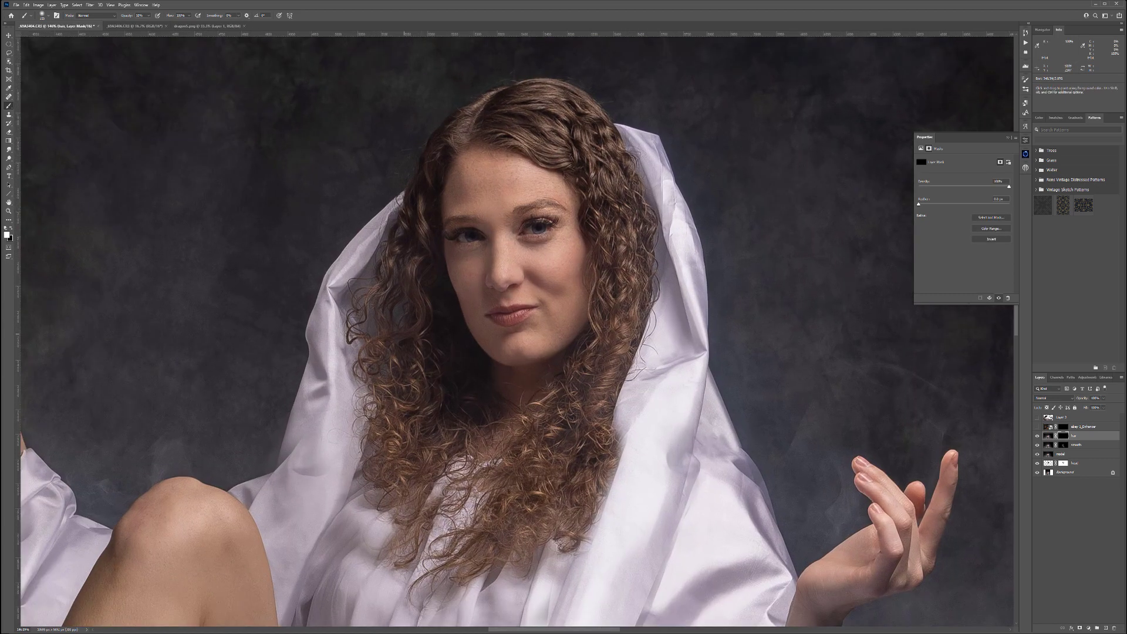
pyautogui.scroll(3, 418, 340)
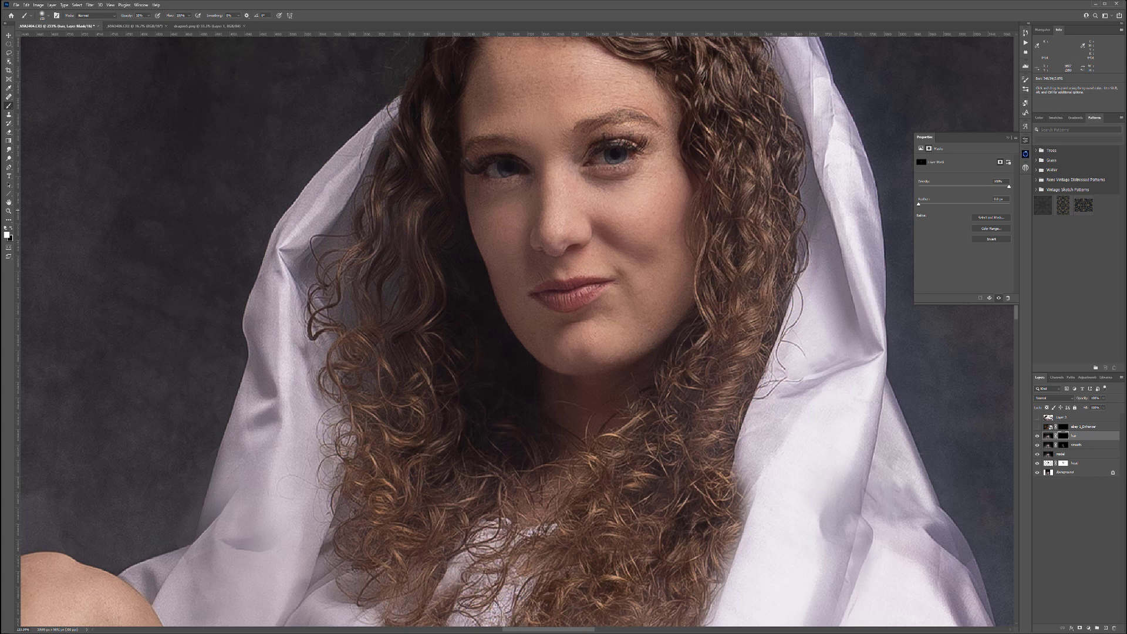
pyautogui.moveTo(646, 188); pyautogui.dragTo(636, 421)
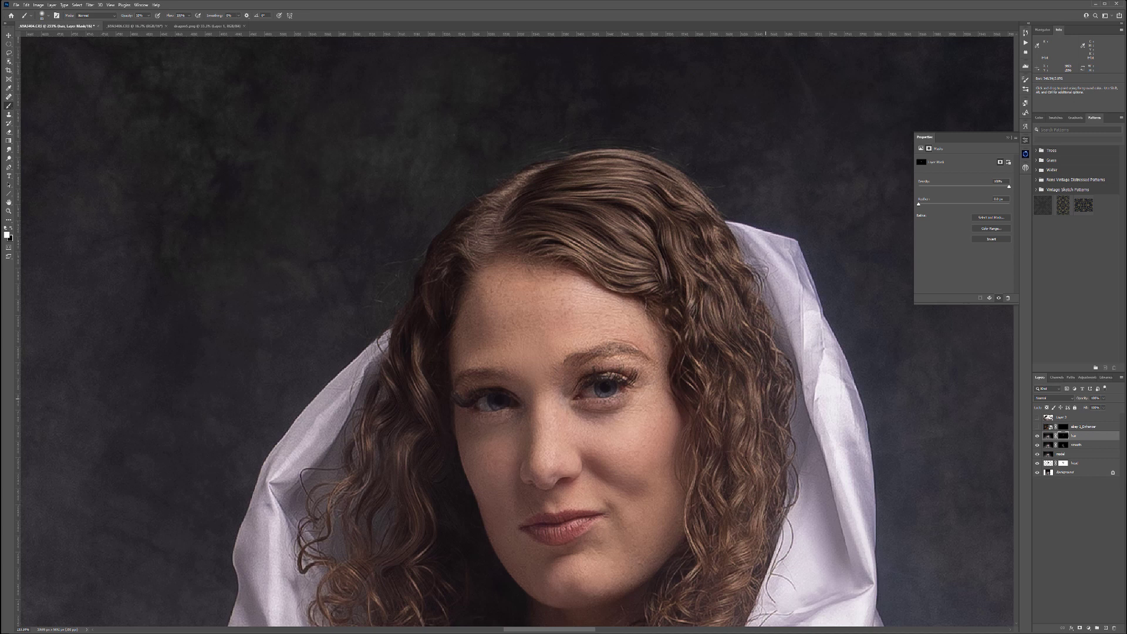
# - Paint the oil effect onto the long curls down to their ends, and compare the result with the hair layer hidden
pyautogui.moveTo(765, 533); pyautogui.dragTo(715, 257)
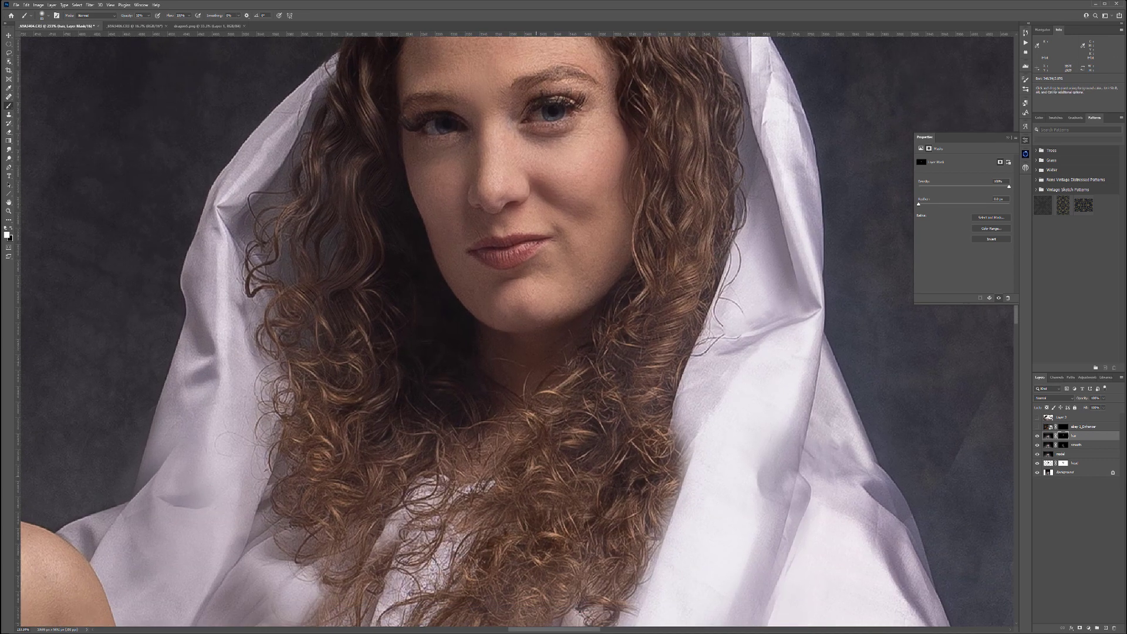
pyautogui.moveTo(483, 602); pyautogui.dragTo(535, 443)
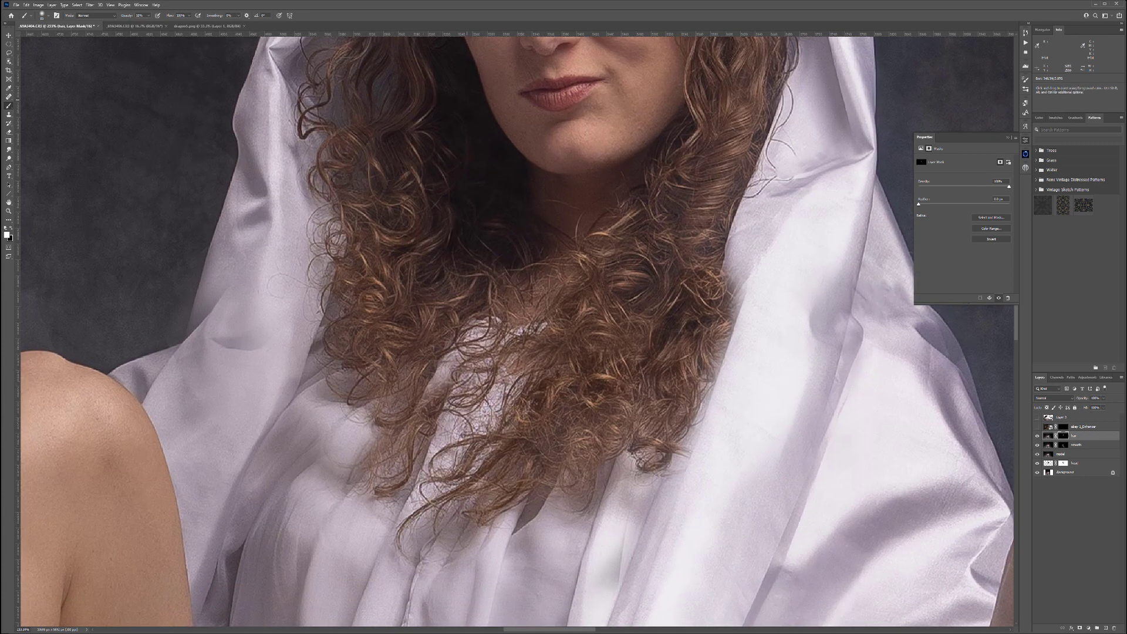
pyautogui.moveTo(435, 88); pyautogui.dragTo(527, 257)
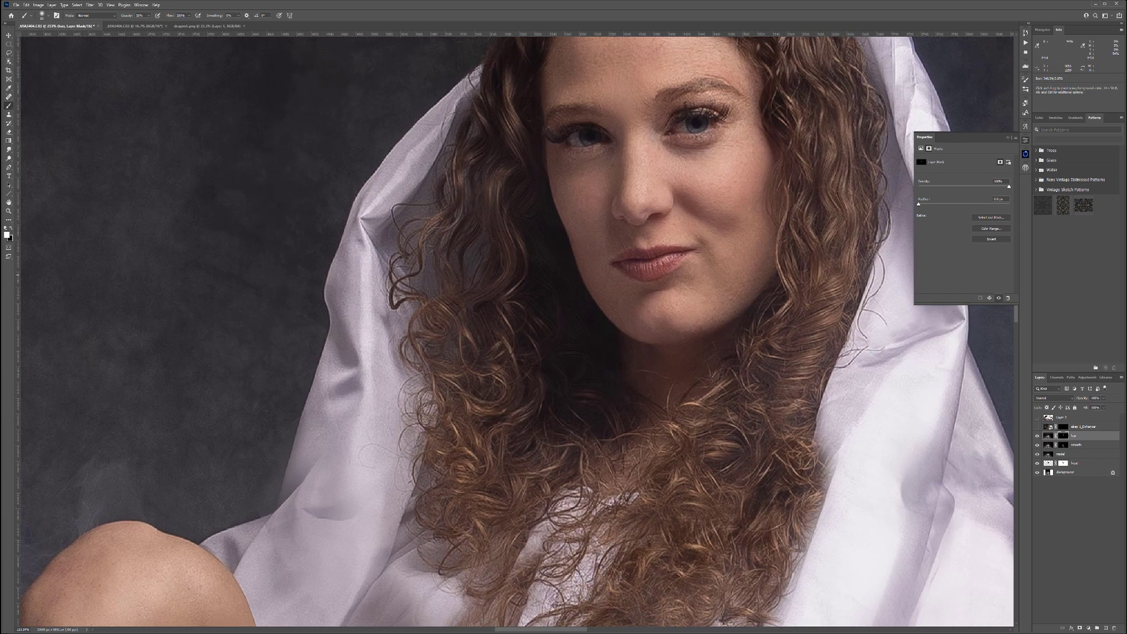
pyautogui.scroll(-5, 624, 319)
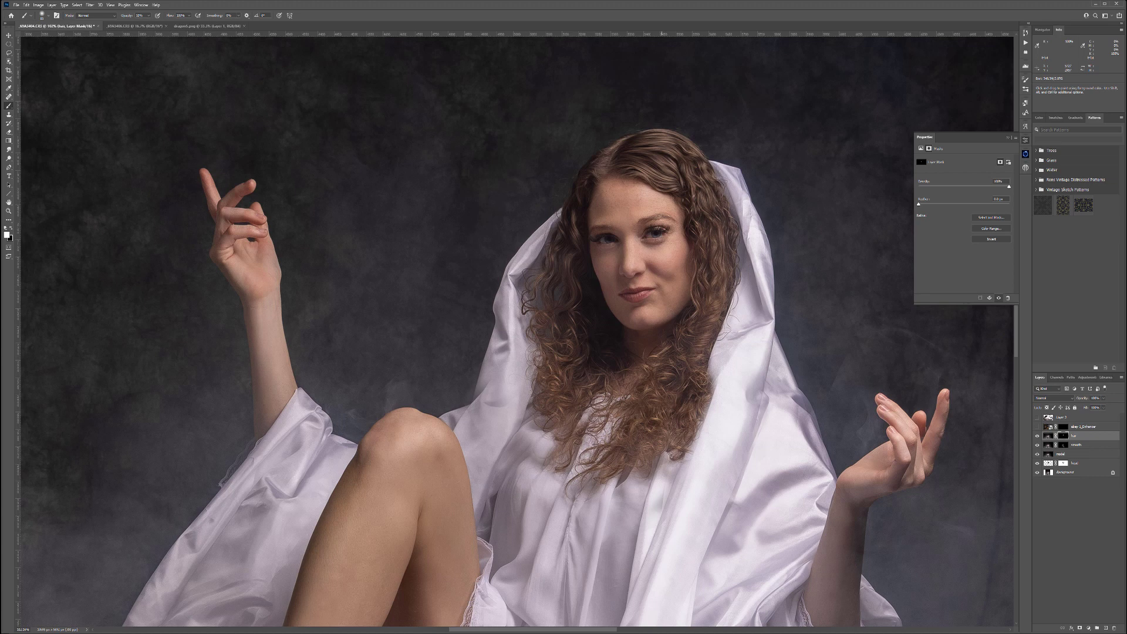
pyautogui.scroll(-4, 750, 286)
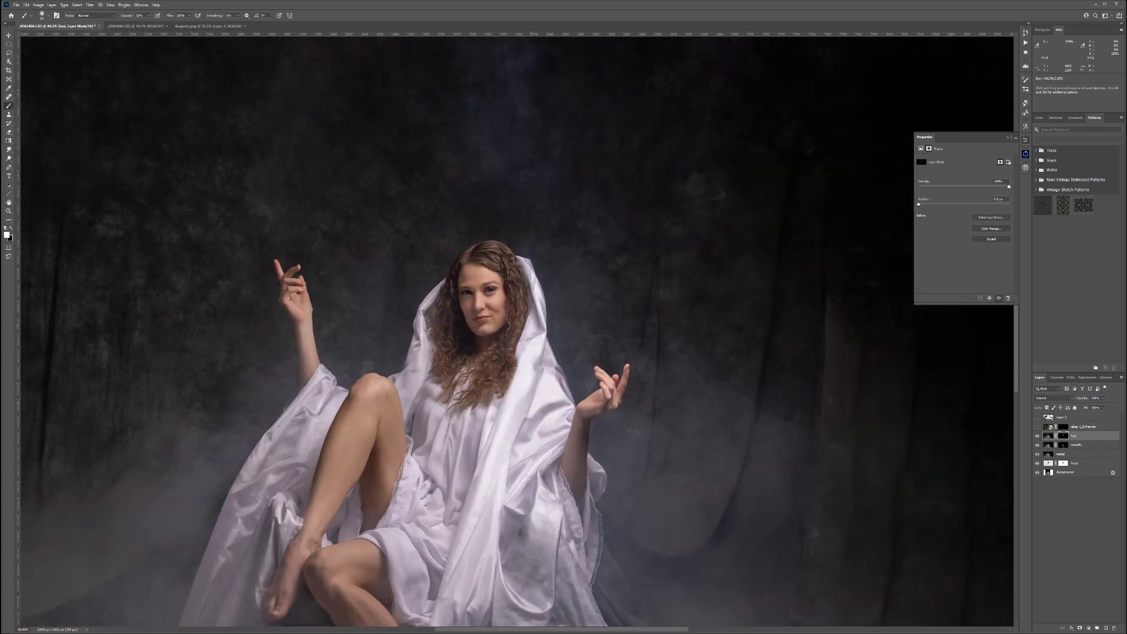
pyautogui.scroll(2, 574, 345)
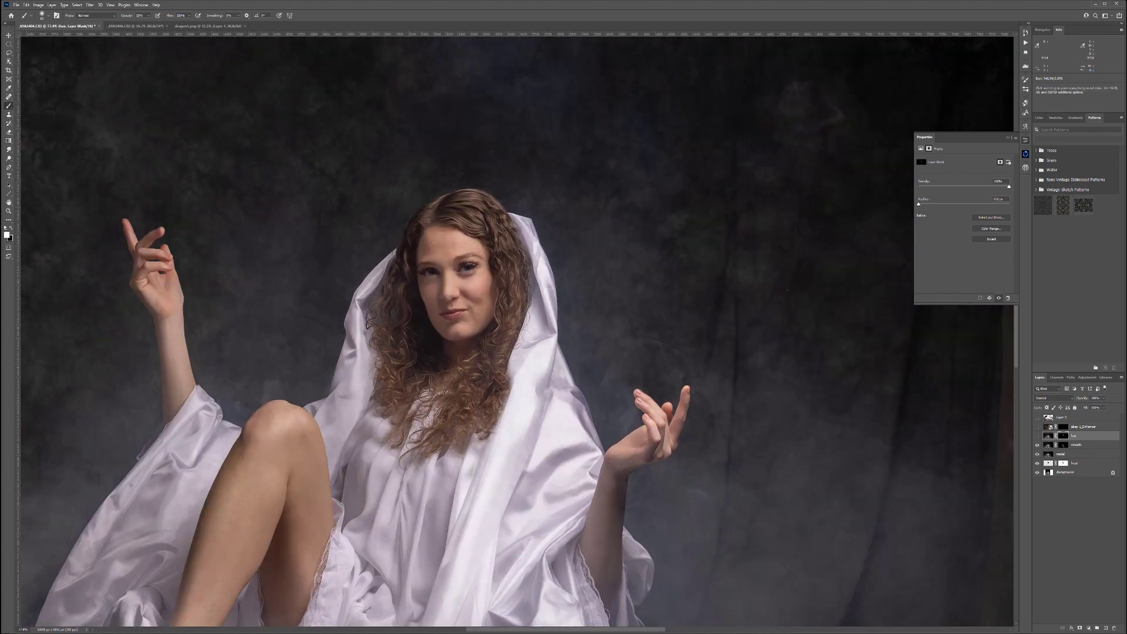
pyautogui.click(1038, 436)
pyautogui.click(1037, 436)
pyautogui.moveTo(551, 296); pyautogui.dragTo(562, 254)
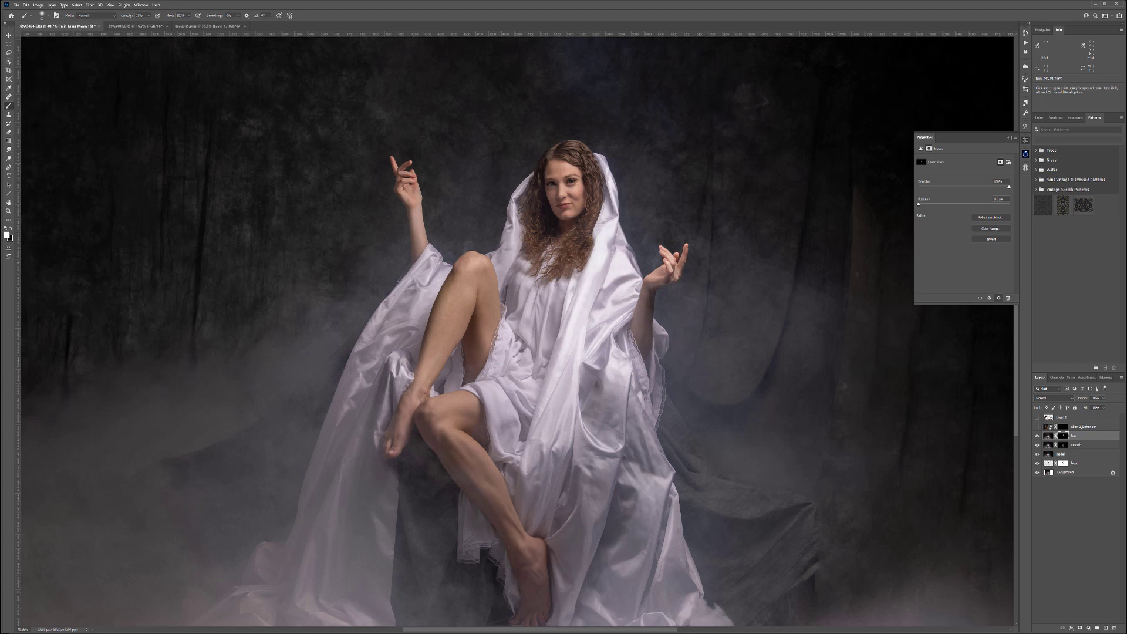
# - Create a dodge-and-burn layer named db, filled with 50% gray and blended in Soft Light mode
pyautogui.click(1106, 628)
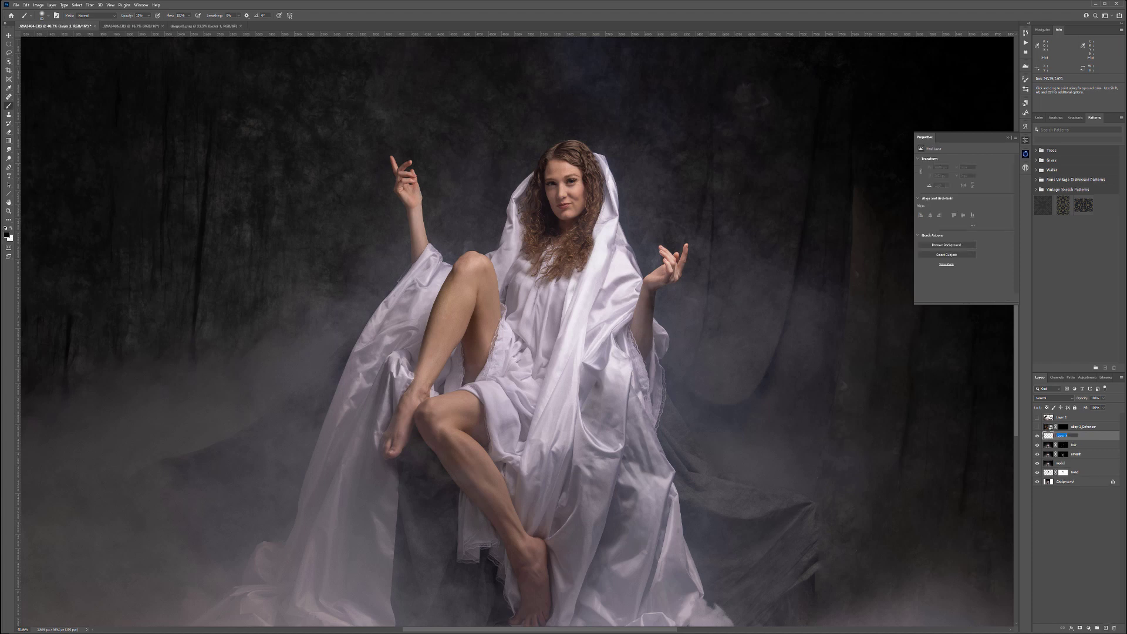
pyautogui.write('db')
pyautogui.press('Return')
pyautogui.hotkey('shift', 'F5')
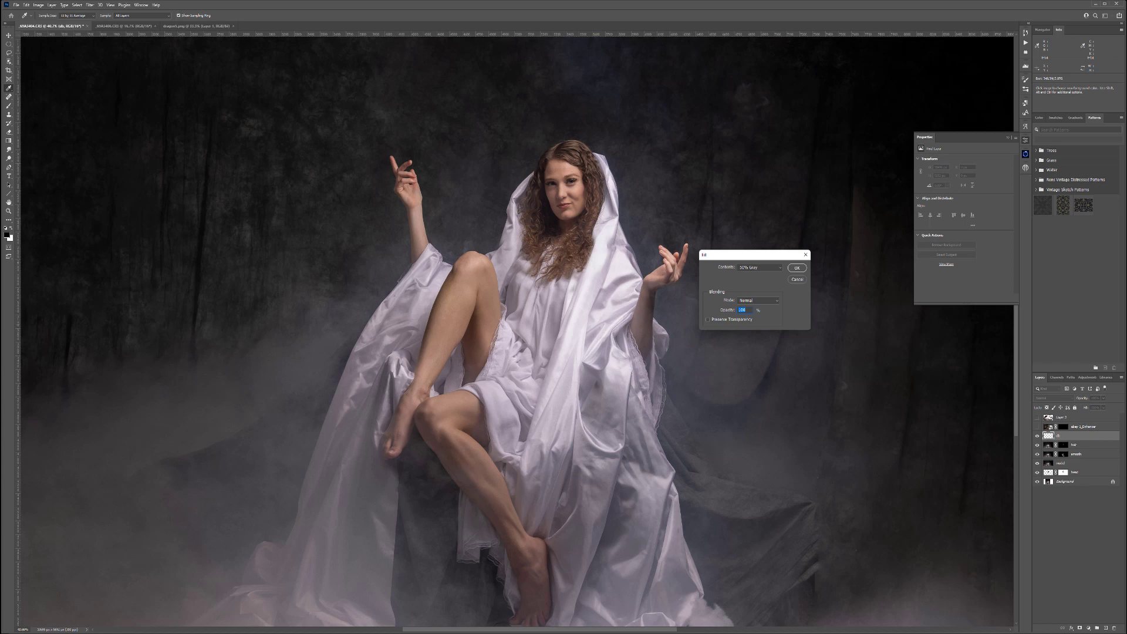
pyautogui.press('Return')
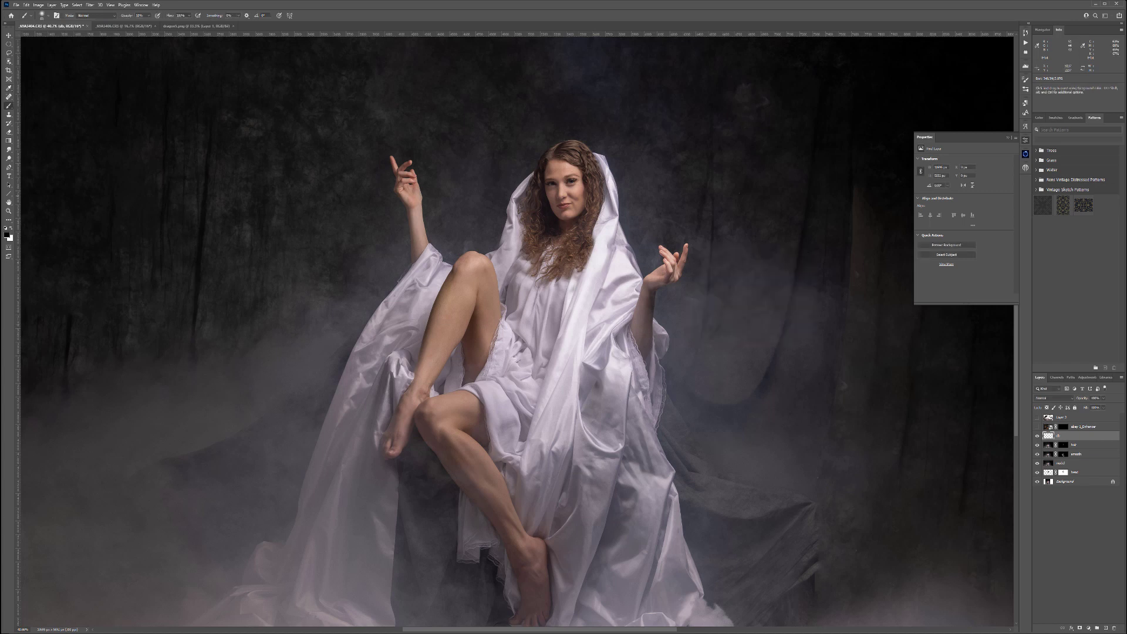
pyautogui.click(1054, 398)
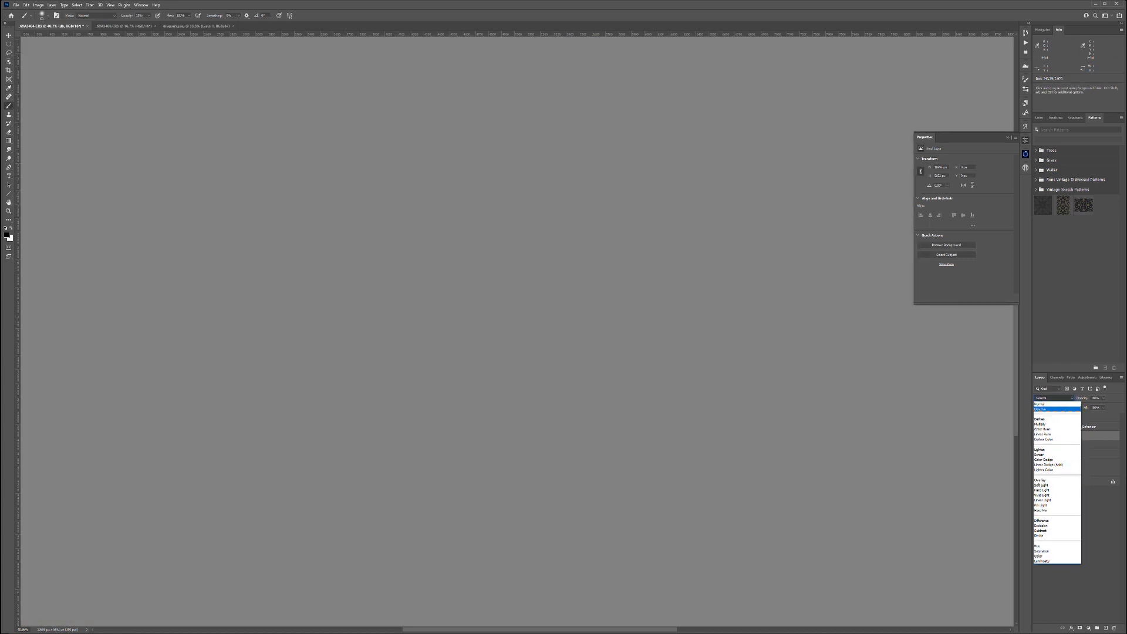
pyautogui.click(1051, 485)
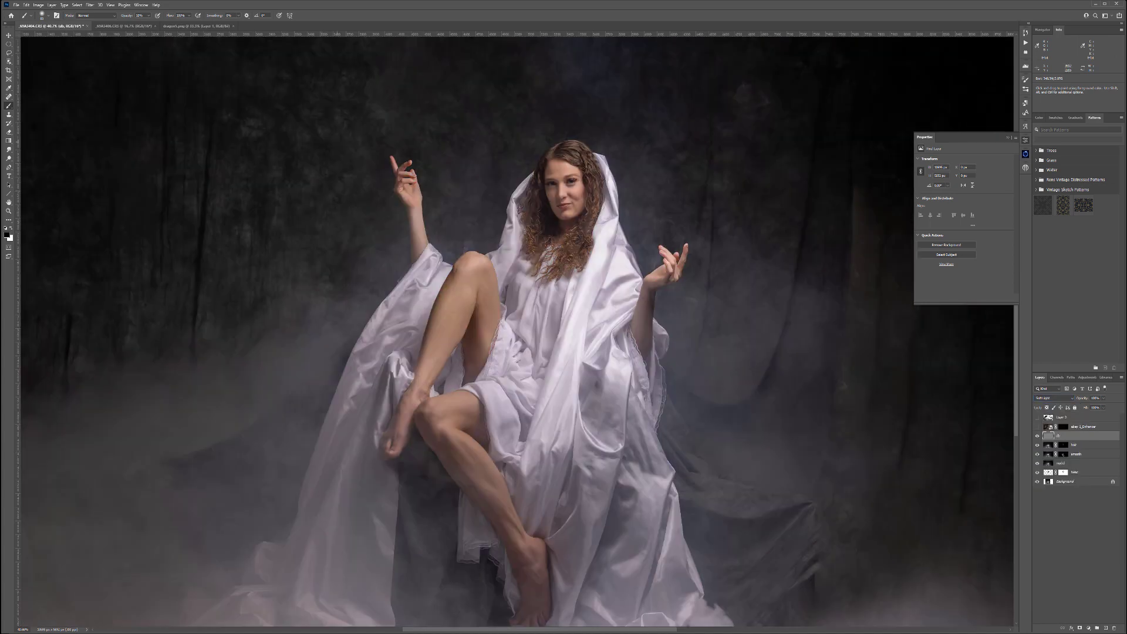
# - Burn shadows along the hairline, cheek and edges of the face in black and dodge the facial highlights in white on the db layer
pyautogui.scroll(6, 579, 211)
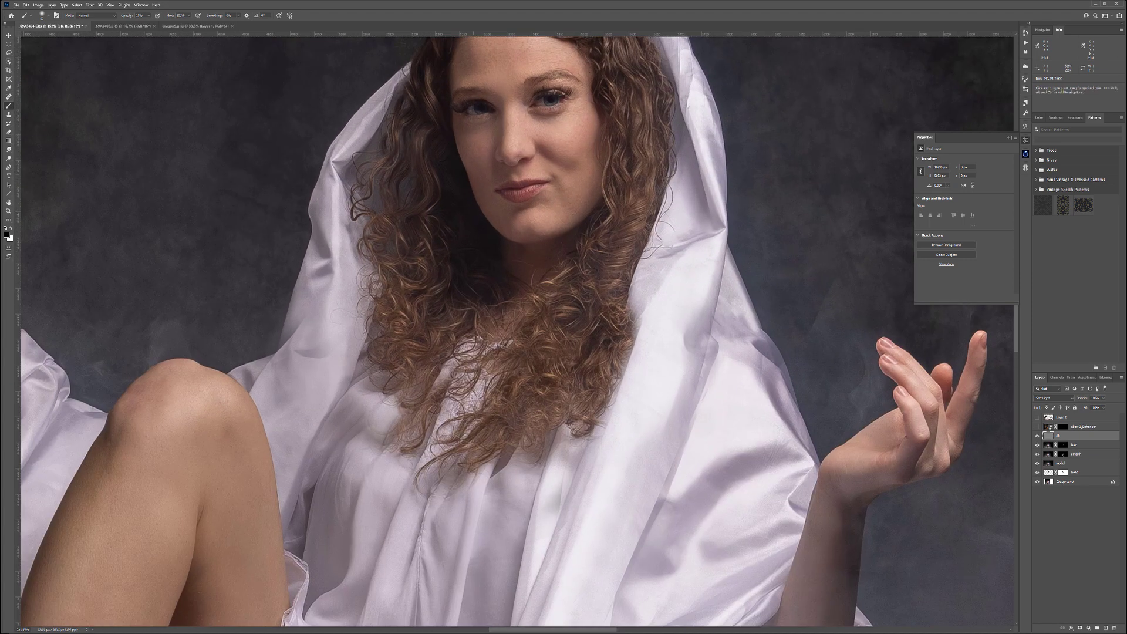
pyautogui.moveTo(481, 263); pyautogui.dragTo(459, 363)
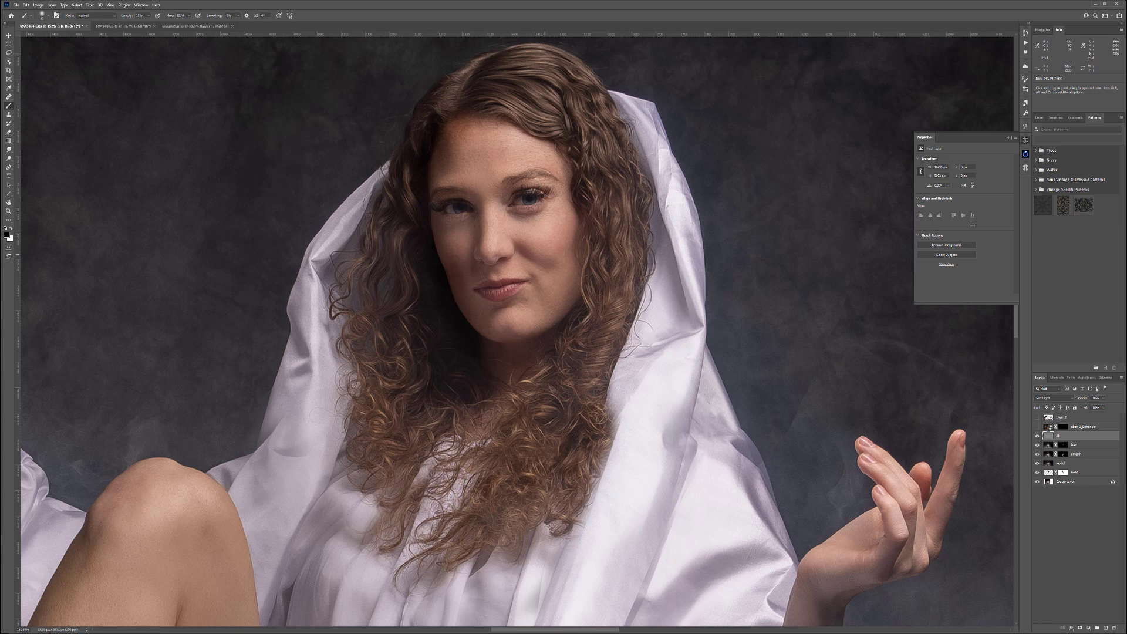
pyautogui.press('x')
pyautogui.press('x')
pyautogui.moveTo(561, 246)
pyautogui.mouseDown()
pyautogui.moveTo(579, 246)
pyautogui.moveTo(543, 318)
pyautogui.mouseUp()
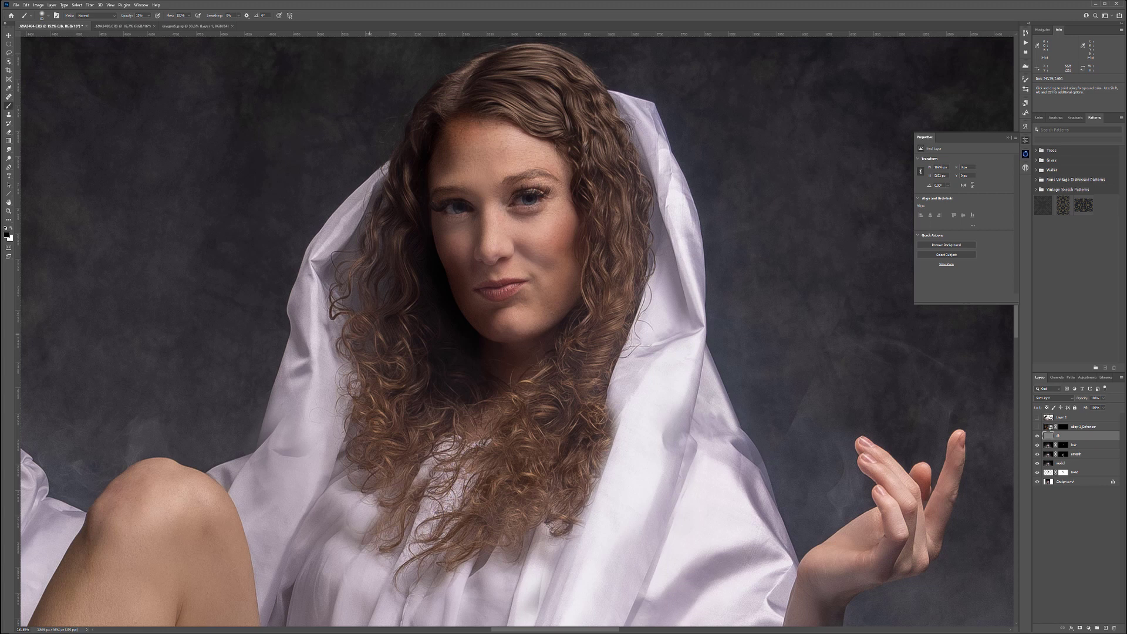
pyautogui.press('x')
pyautogui.moveTo(452, 252); pyautogui.dragTo(458, 275)
pyautogui.scroll(3, 486, 194)
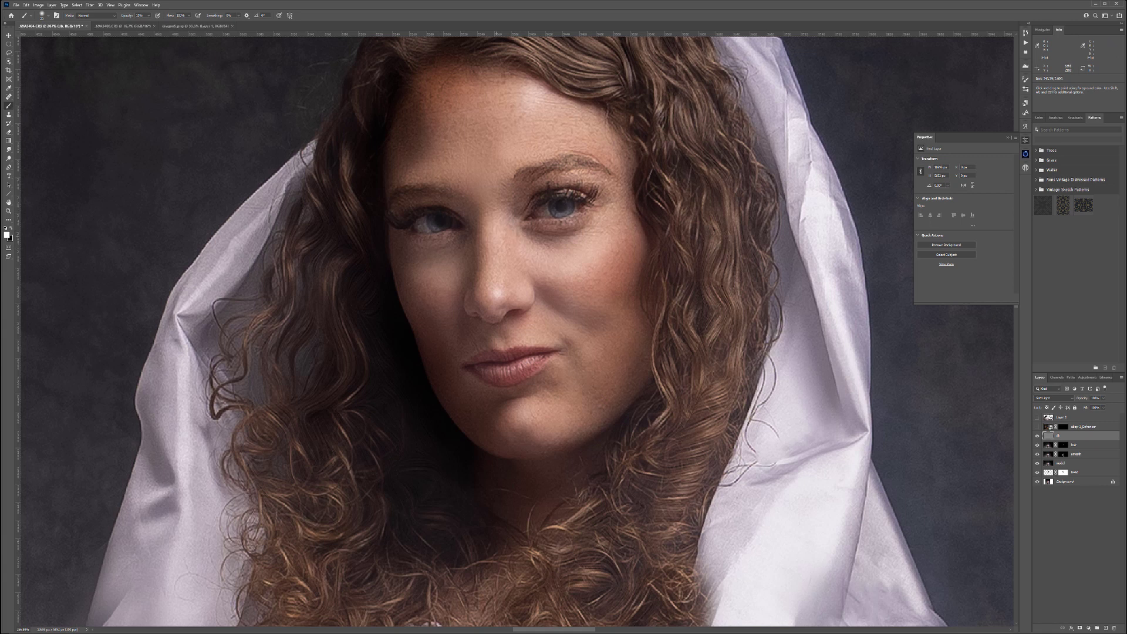
# - Compare the face with the db layer hidden and shown
pyautogui.click(1037, 436)
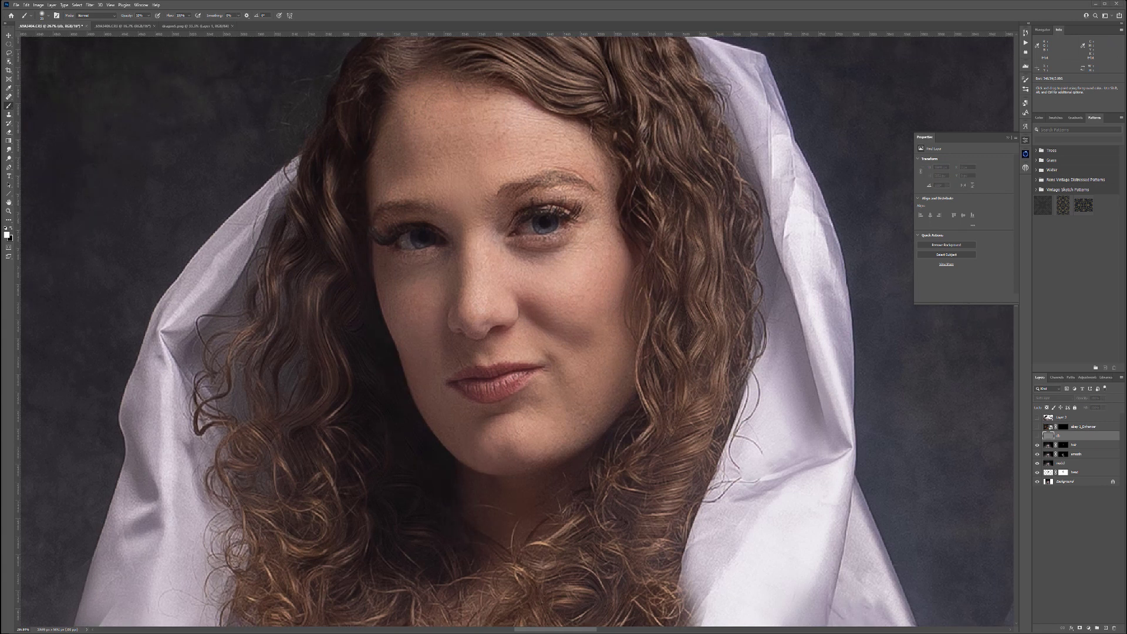
pyautogui.click(1038, 436)
pyautogui.click(1037, 437)
pyautogui.click(1037, 436)
# - Burn the shadow folds of the white dress in black and dodge the highlights on the legs and satin in white
pyautogui.scroll(-15, 551, 325)
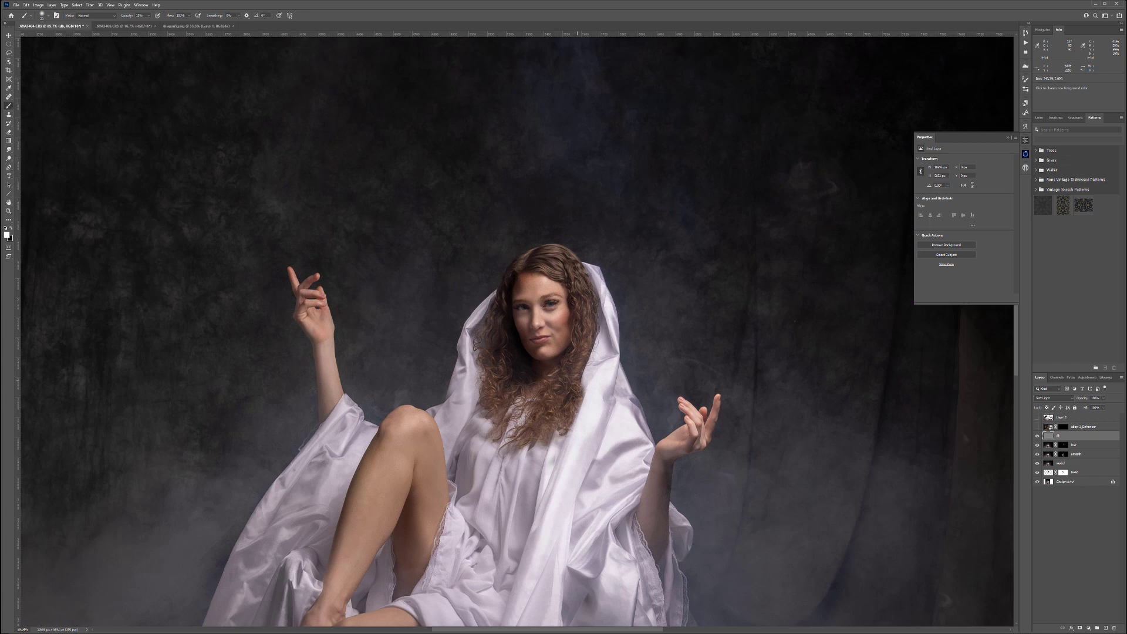
pyautogui.moveTo(641, 392); pyautogui.dragTo(626, 302)
pyautogui.press('x')
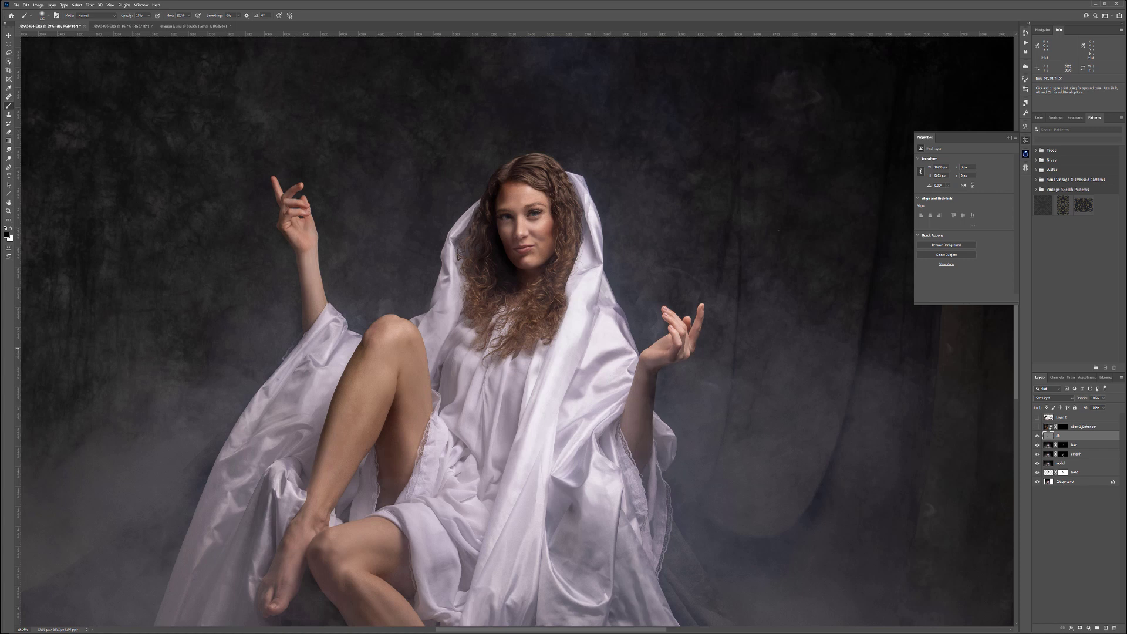
pyautogui.moveTo(514, 396); pyautogui.dragTo(516, 407)
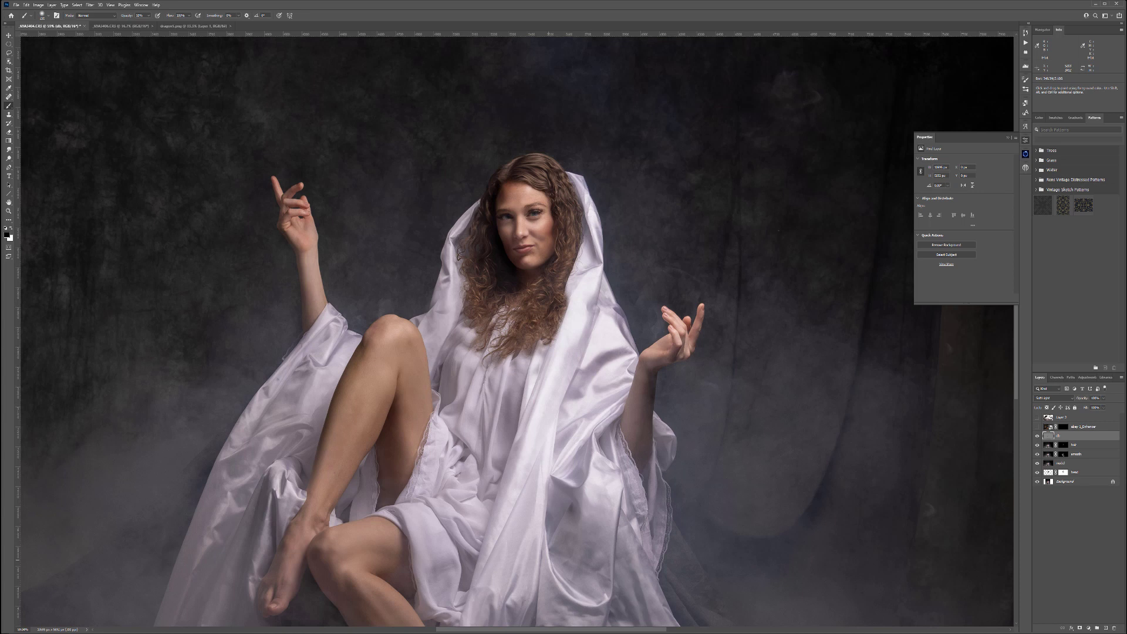
pyautogui.moveTo(530, 582); pyautogui.dragTo(611, 376)
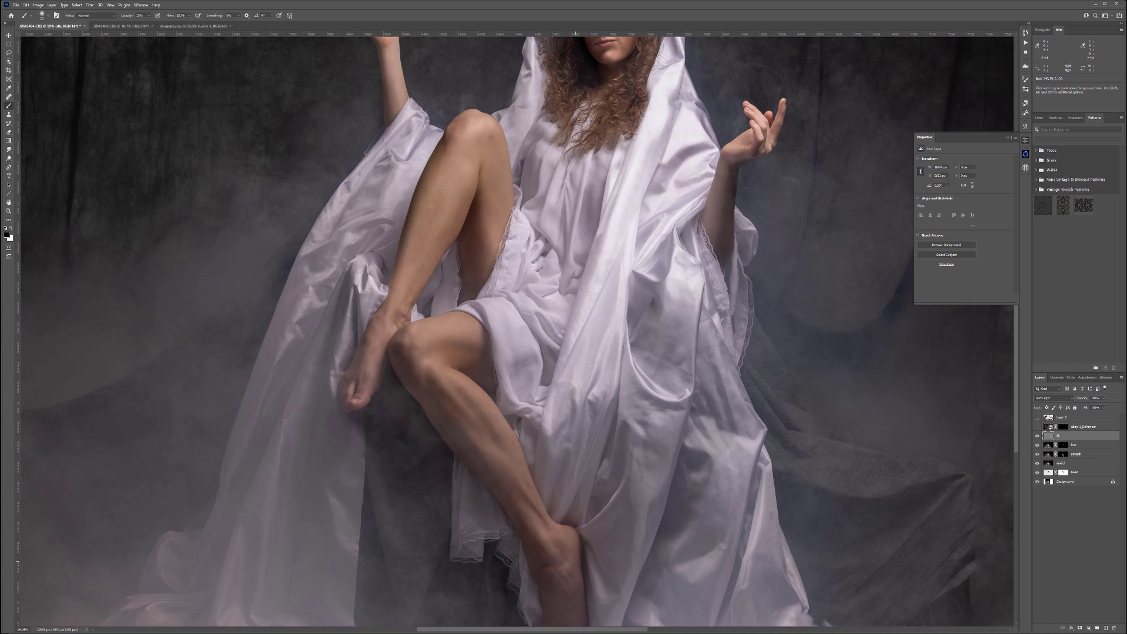
pyautogui.press('x')
pyautogui.moveTo(738, 219); pyautogui.dragTo(608, 369)
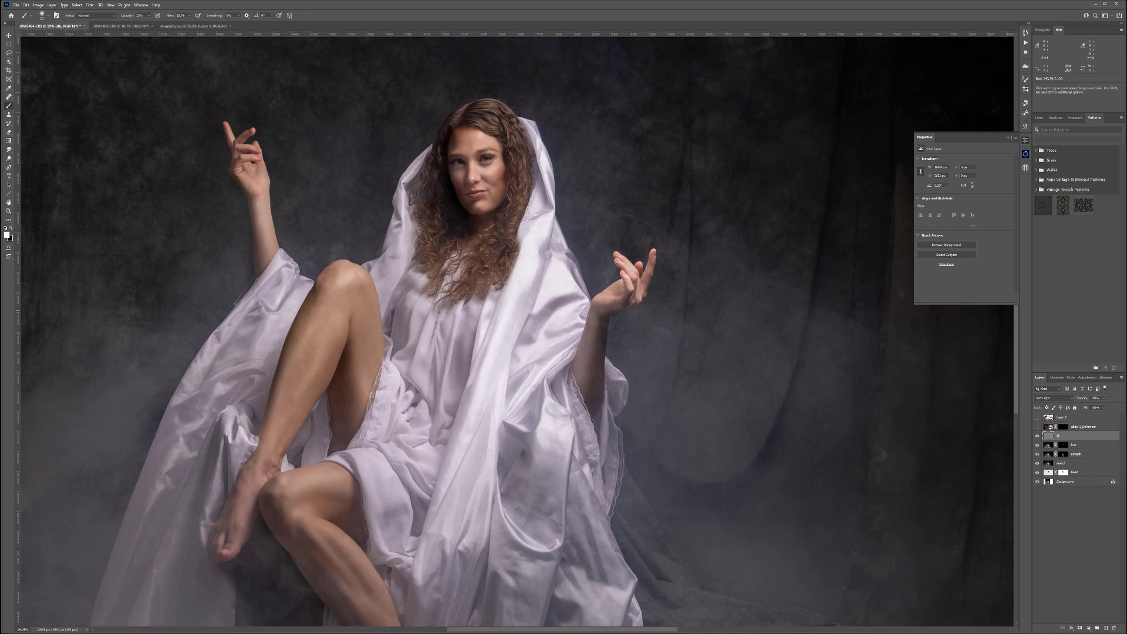
# - Check the whole figure and deepen the shadows in the trailing robe with black on the db layer
pyautogui.scroll(-8, 497, 310)
pyautogui.scroll(6, 496, 310)
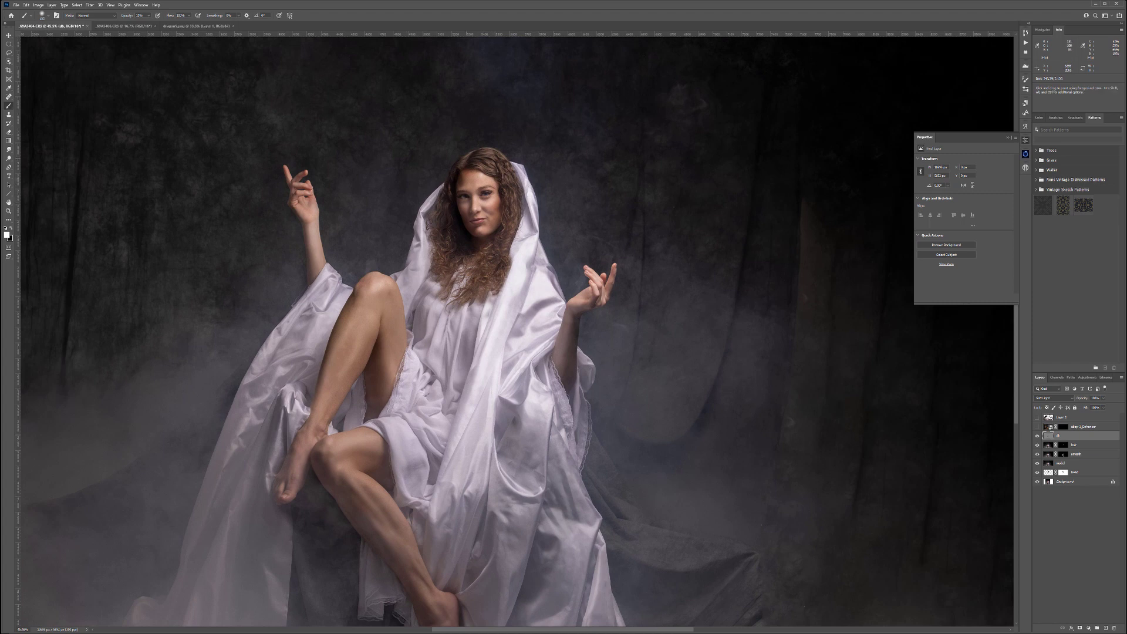
pyautogui.press('x')
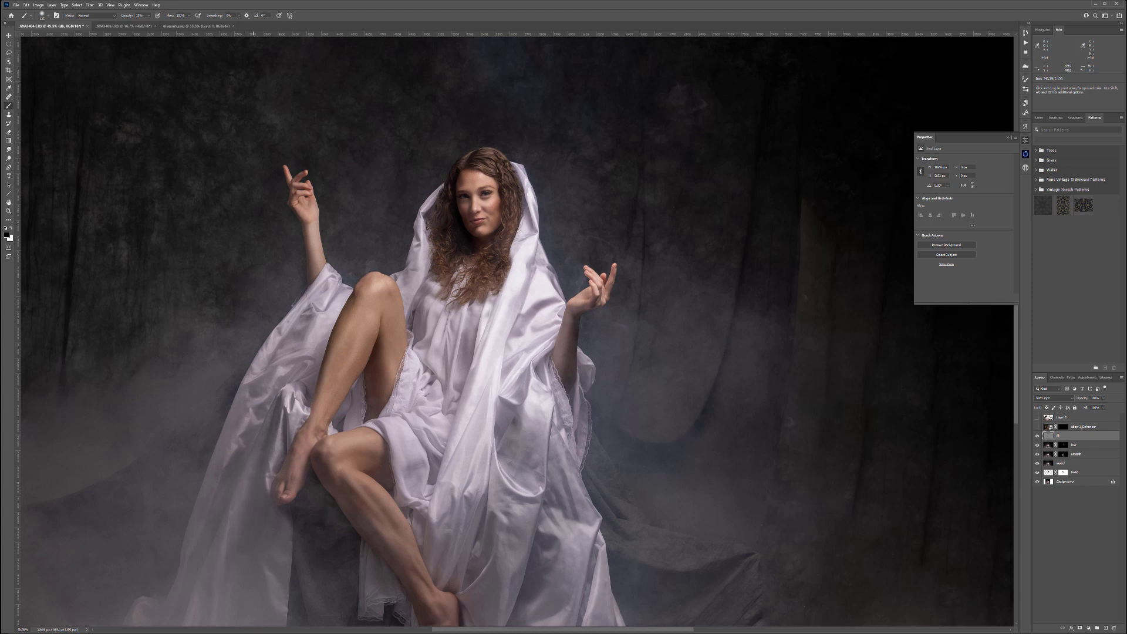
pyautogui.moveTo(347, 522); pyautogui.dragTo(379, 357)
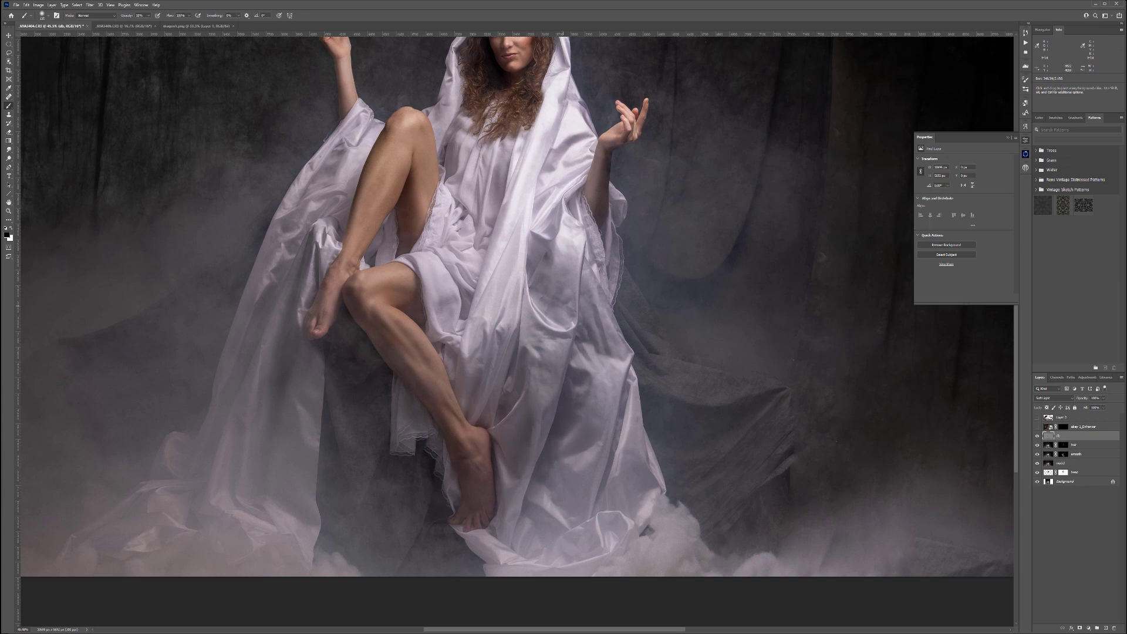
# - Show the cloister layer and paint white on its black mask with a large brush to reveal the arches and columns behind the woman
pyautogui.scroll(-5, 435, 436)
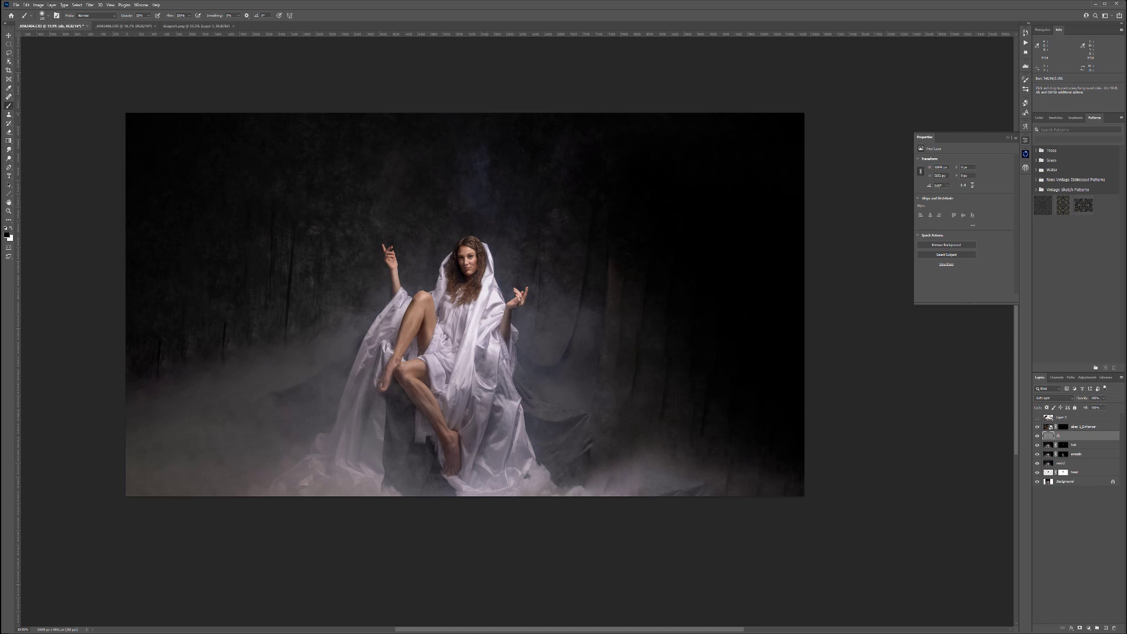
pyautogui.rightClick(203, 160)
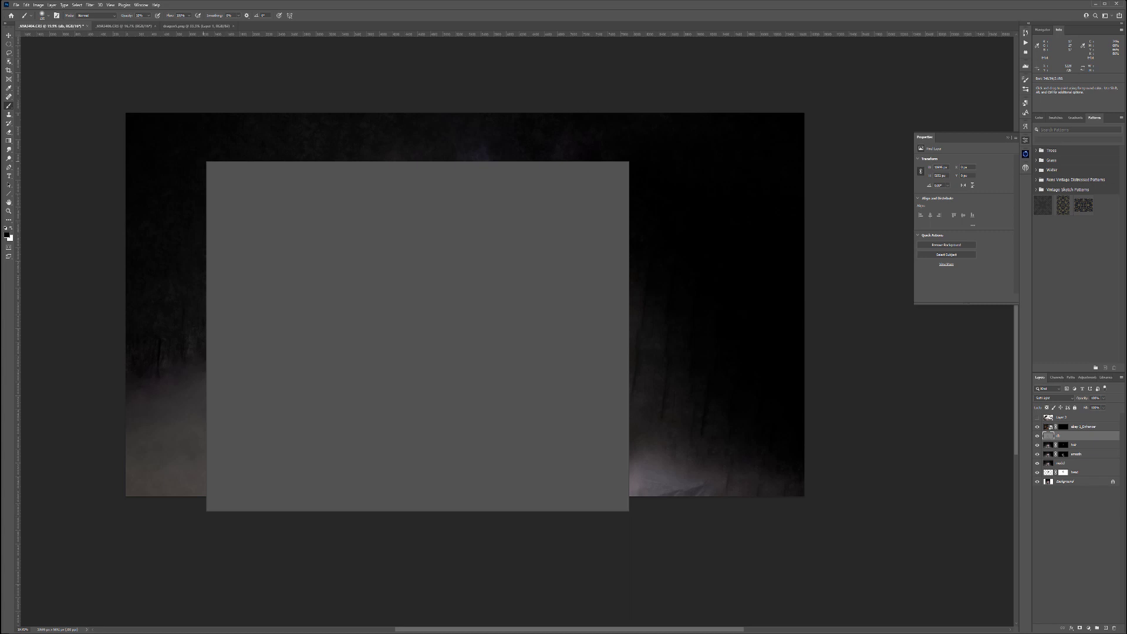
pyautogui.doubleClick(216, 220)
pyautogui.click(1063, 427)
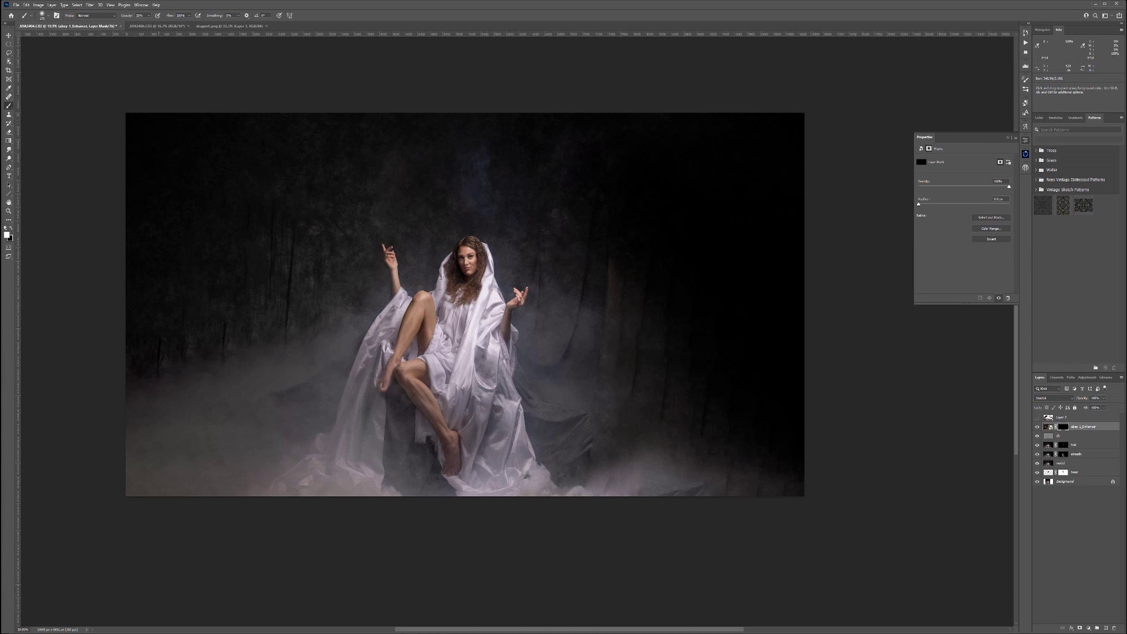
pyautogui.press(']')
pyautogui.moveTo(145, 115)
pyautogui.mouseDown()
pyautogui.moveTo(757, 138)
pyautogui.moveTo(751, 161)
pyautogui.moveTo(135, 169)
pyautogui.moveTo(115, 181)
pyautogui.mouseUp()
pyautogui.press(']')
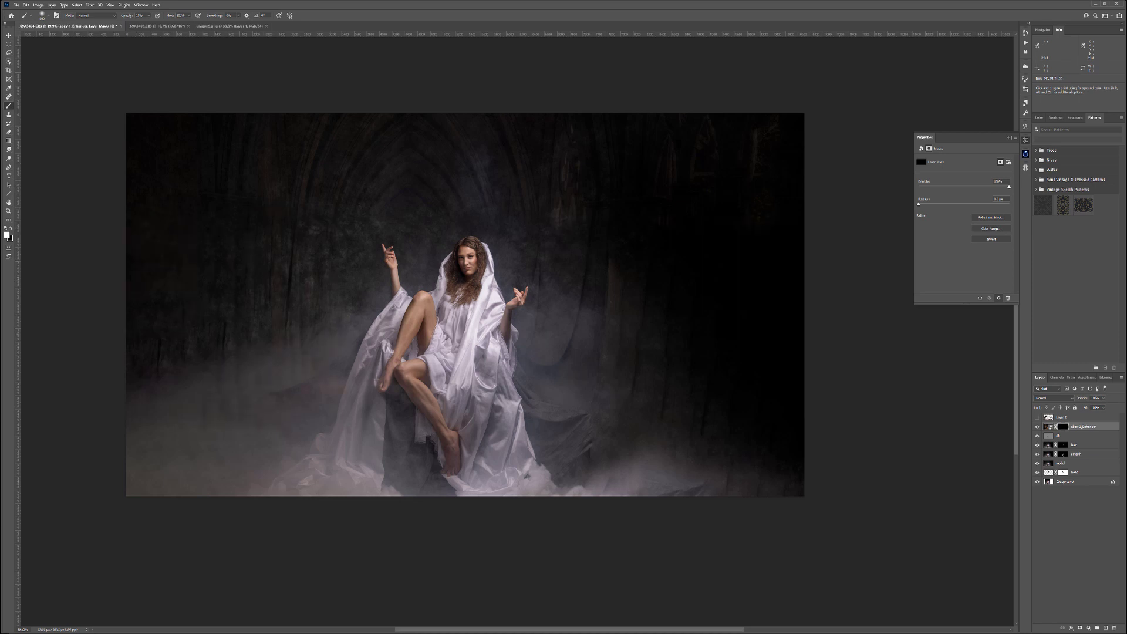
pyautogui.moveTo(578, 229)
pyautogui.mouseDown()
pyautogui.moveTo(572, 267)
pyautogui.moveTo(574, 209)
pyautogui.moveTo(763, 201)
pyautogui.moveTo(575, 317)
pyautogui.moveTo(757, 338)
pyautogui.mouseUp()
pyautogui.moveTo(763, 276); pyautogui.dragTo(667, 358)
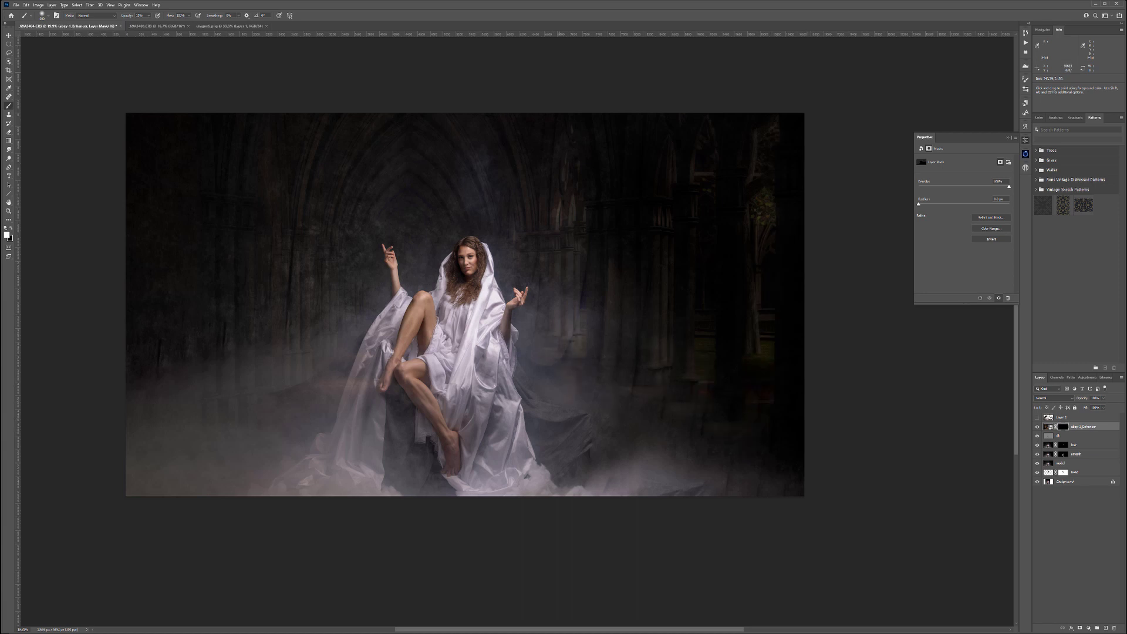
# - Paint more of the cloister in close to the woman's veil and outstretched hand and over the backdrop cloth beside her gown
pyautogui.scroll(4, 465, 238)
pyautogui.scroll(3, 436, 252)
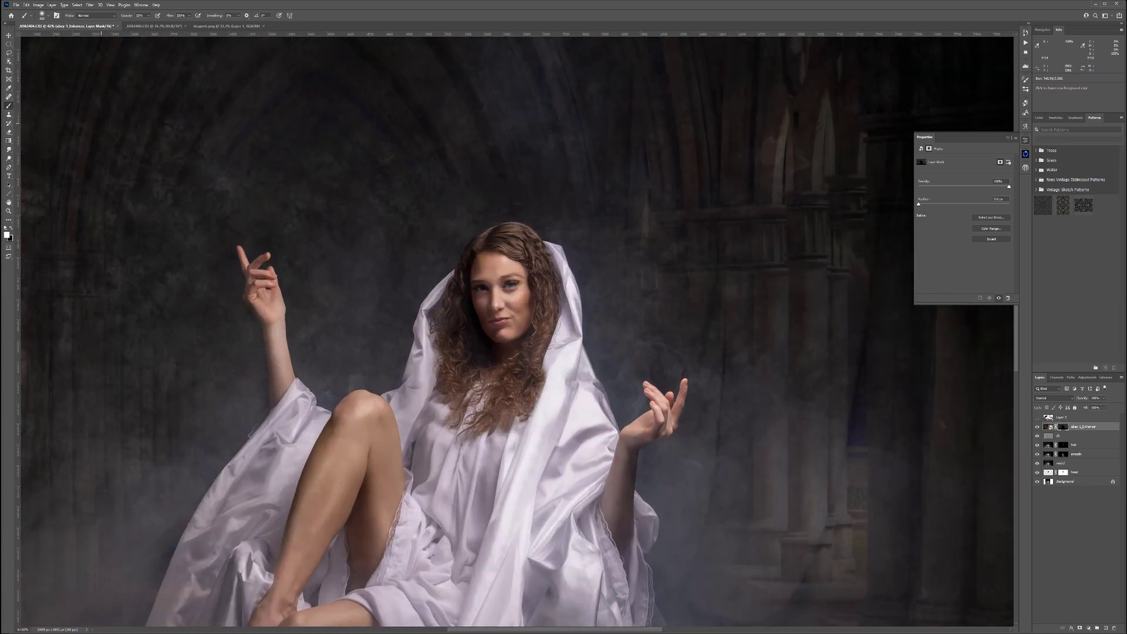
pyautogui.scroll(2, 433, 326)
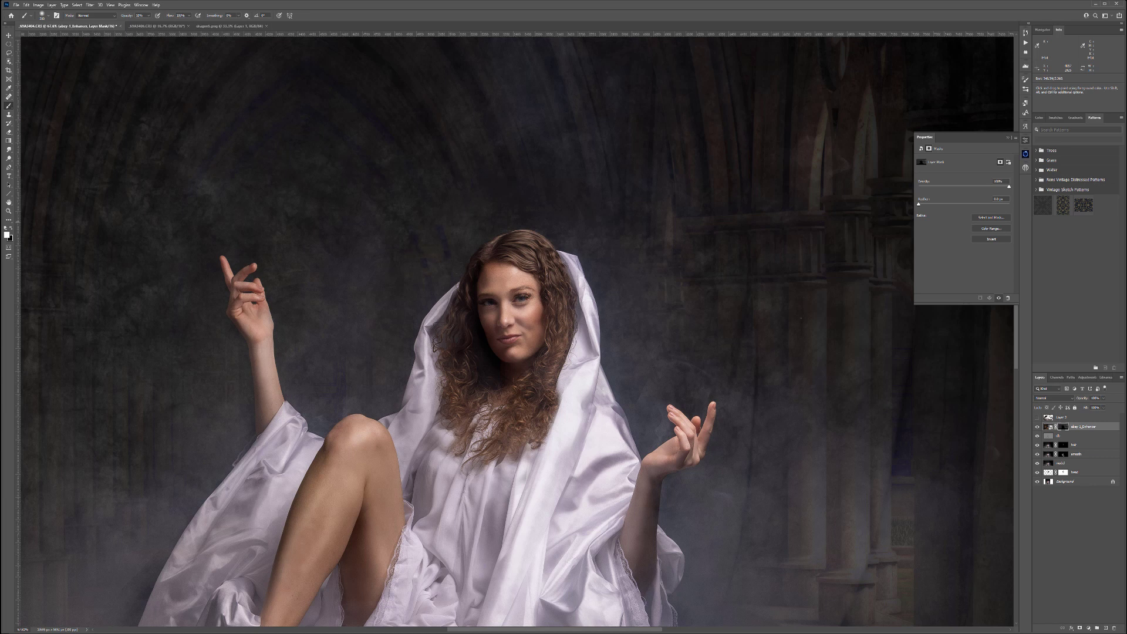
pyautogui.moveTo(590, 255); pyautogui.dragTo(630, 331)
pyautogui.moveTo(671, 374); pyautogui.dragTo(677, 381)
pyautogui.moveTo(783, 497); pyautogui.dragTo(574, 160)
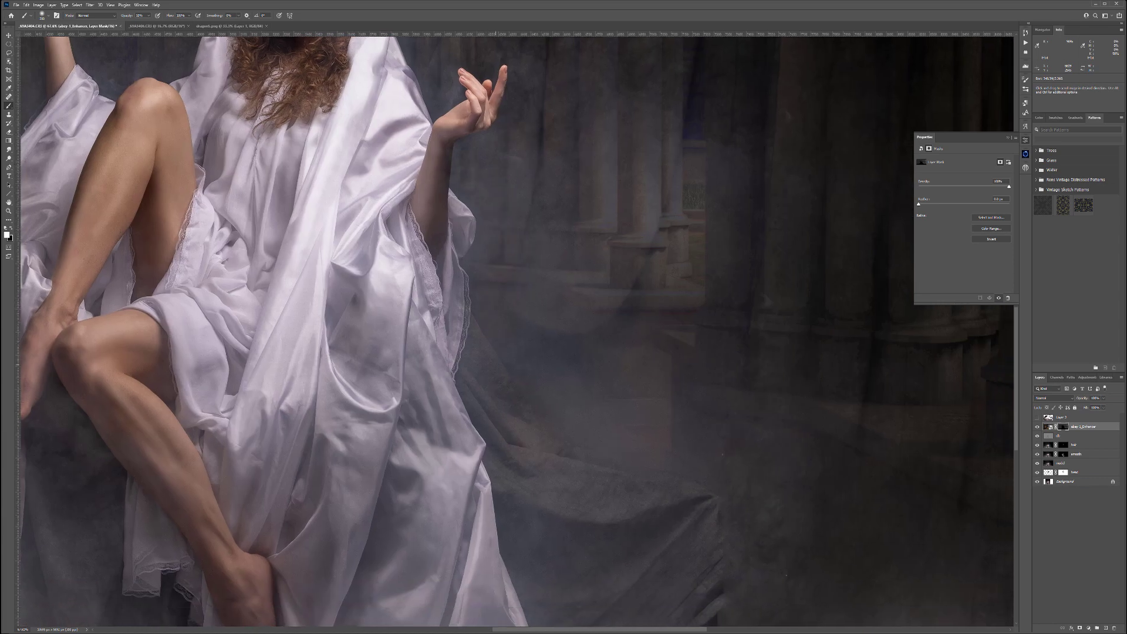
pyautogui.moveTo(678, 455); pyautogui.dragTo(614, 232)
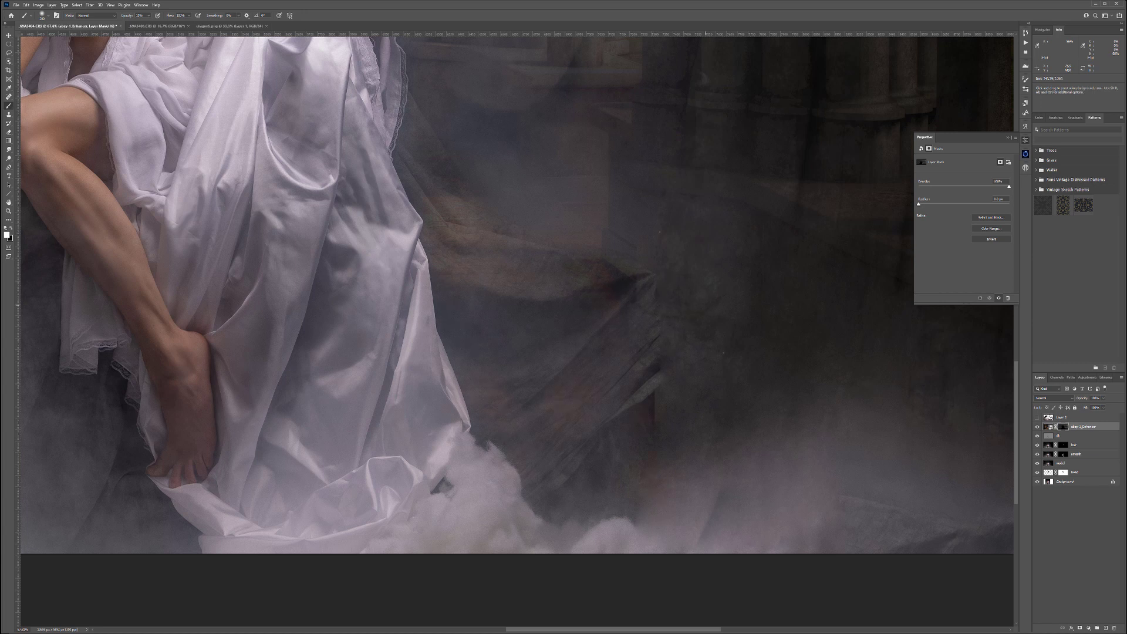
# - Show the hidden dragon layer at the top of the layer stack
pyautogui.scroll(-3, 587, 265)
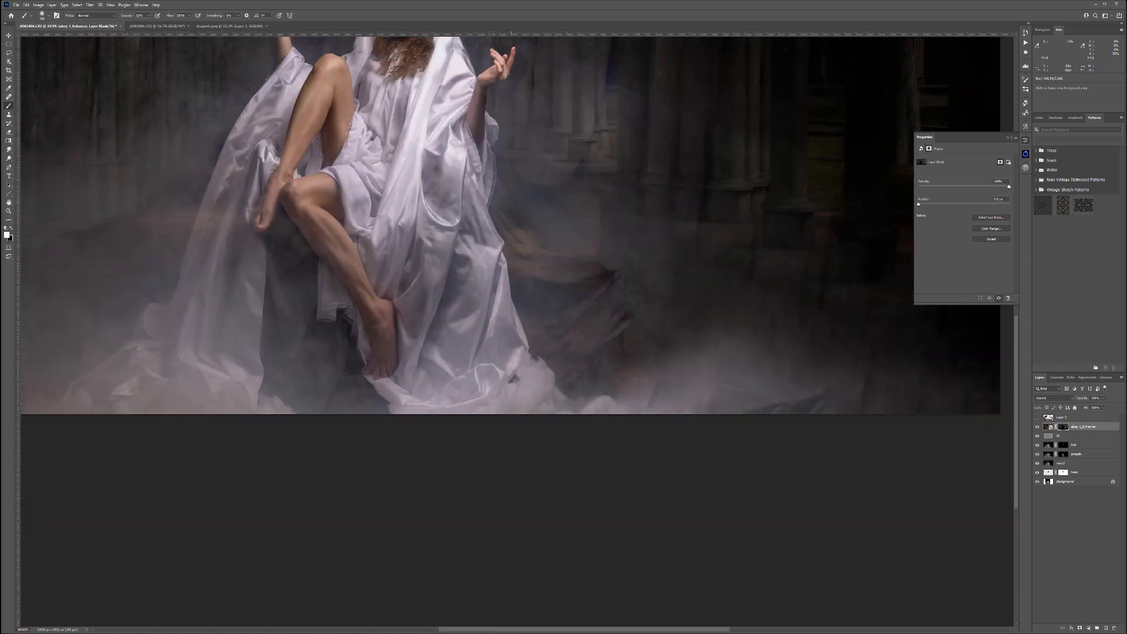
pyautogui.moveTo(514, 379); pyautogui.dragTo(677, 510)
pyautogui.scroll(-4, 517, 200)
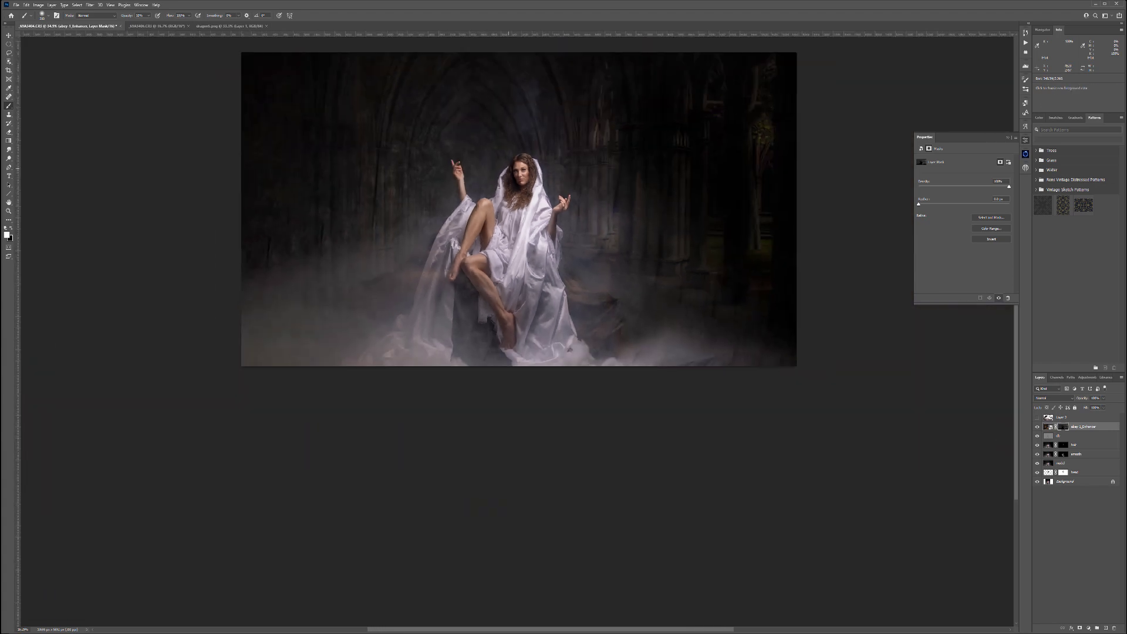
pyautogui.scroll(3, 523, 162)
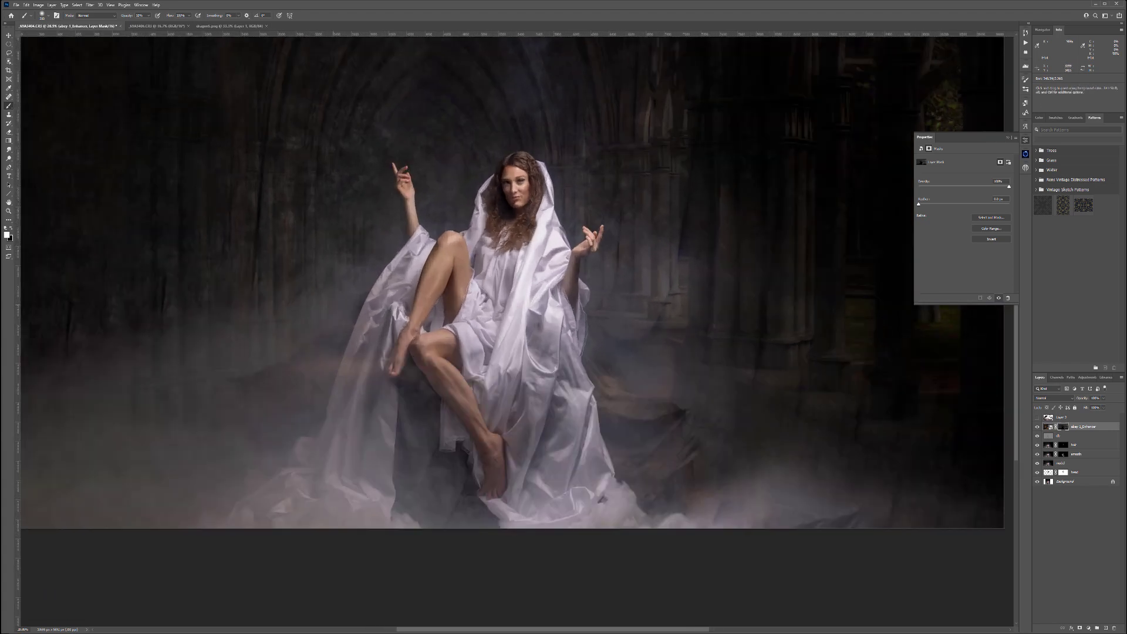
pyautogui.scroll(-2, 320, 352)
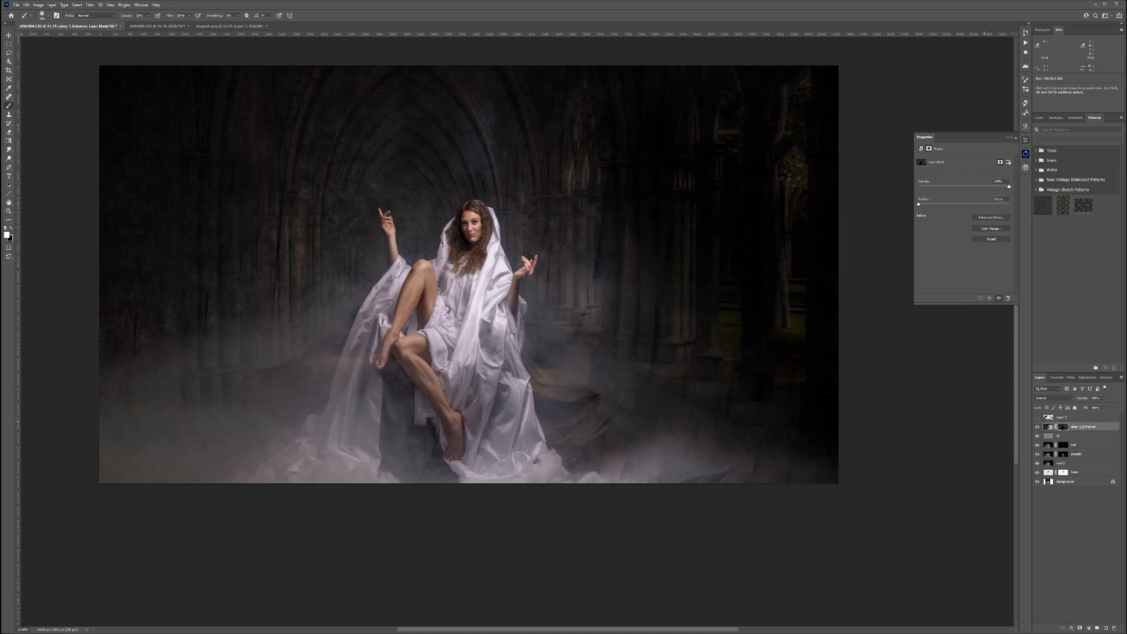
pyautogui.click(1037, 417)
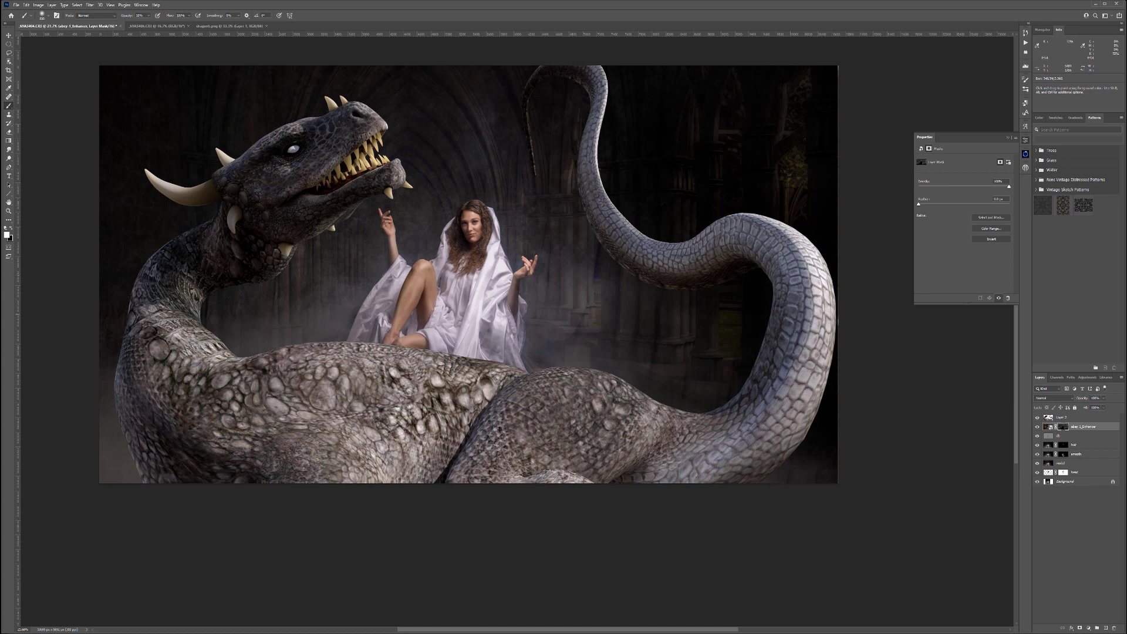
# - Add a white layer mask to the dragon layer and rename the layer "dragon"
pyautogui.click(1062, 417)
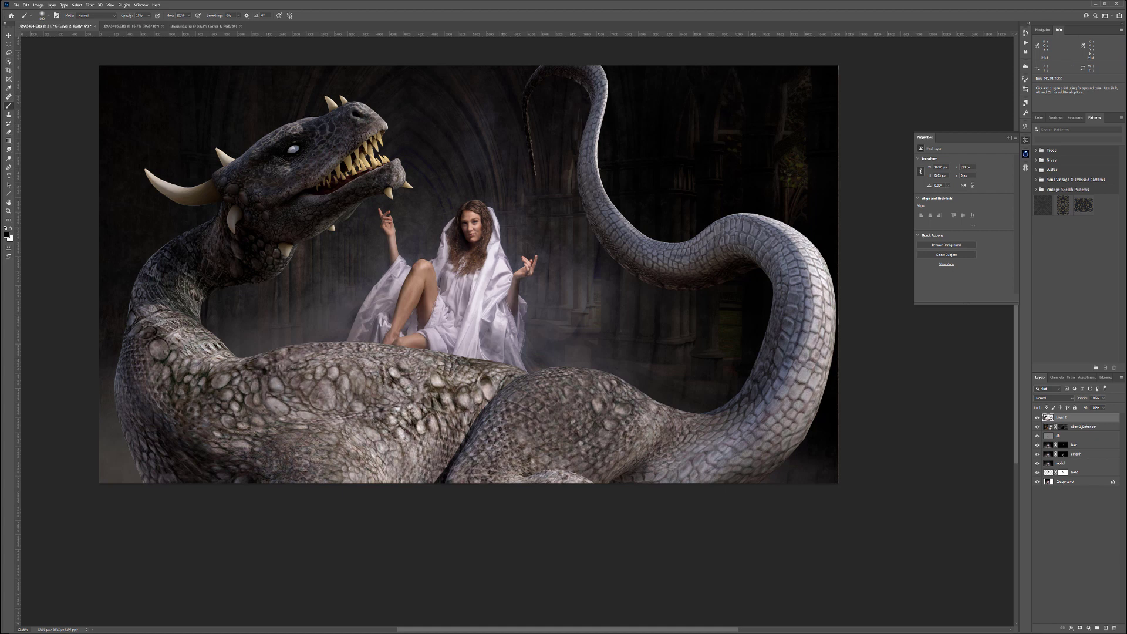
pyautogui.click(1080, 629)
pyautogui.doubleClick(1077, 418)
pyautogui.press('Return')
pyautogui.click(1064, 417)
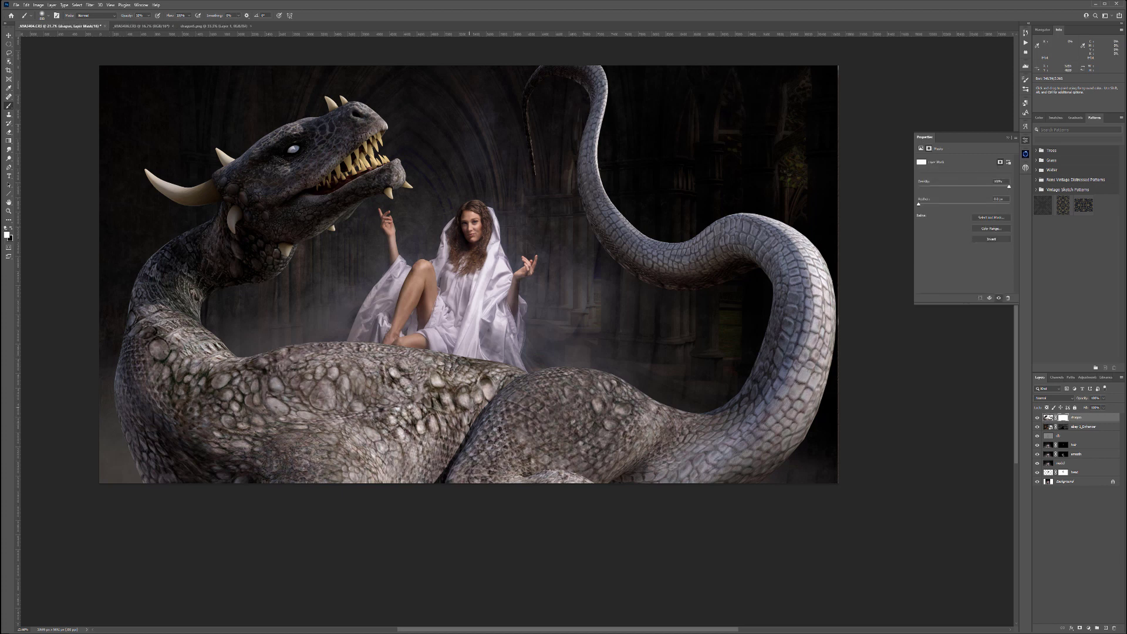
# - Paint black on the dragon mask with a hard brush at 100% opacity to reveal the woman's lower legs and main dress
pyautogui.scroll(7, 427, 407)
pyautogui.rightClick(429, 344)
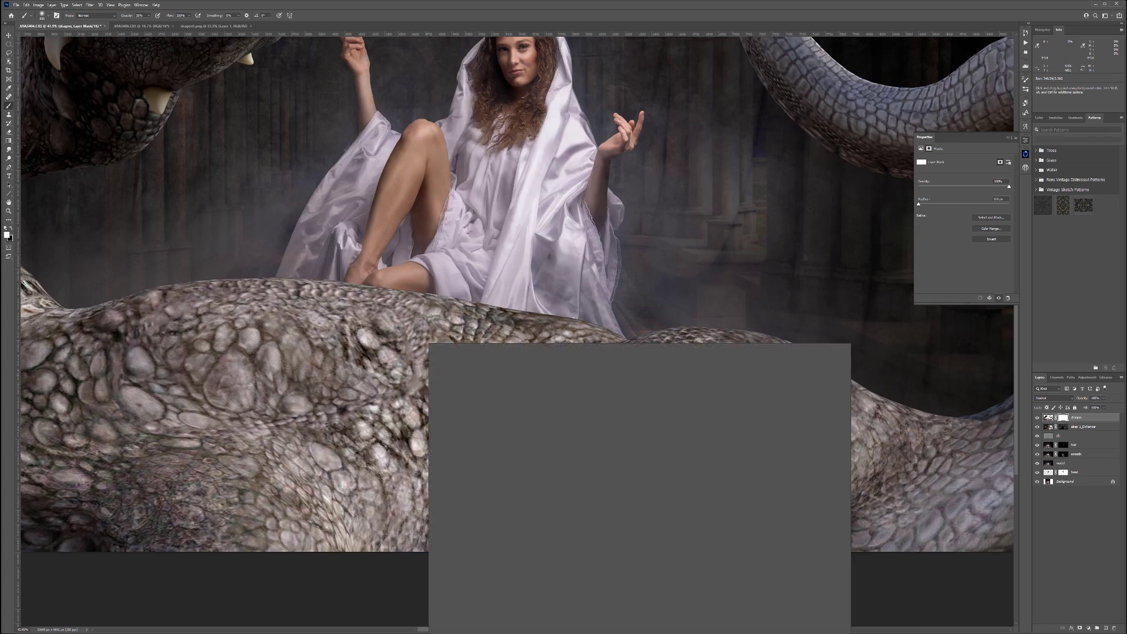
pyautogui.click(524, 427)
pyautogui.click(659, 222)
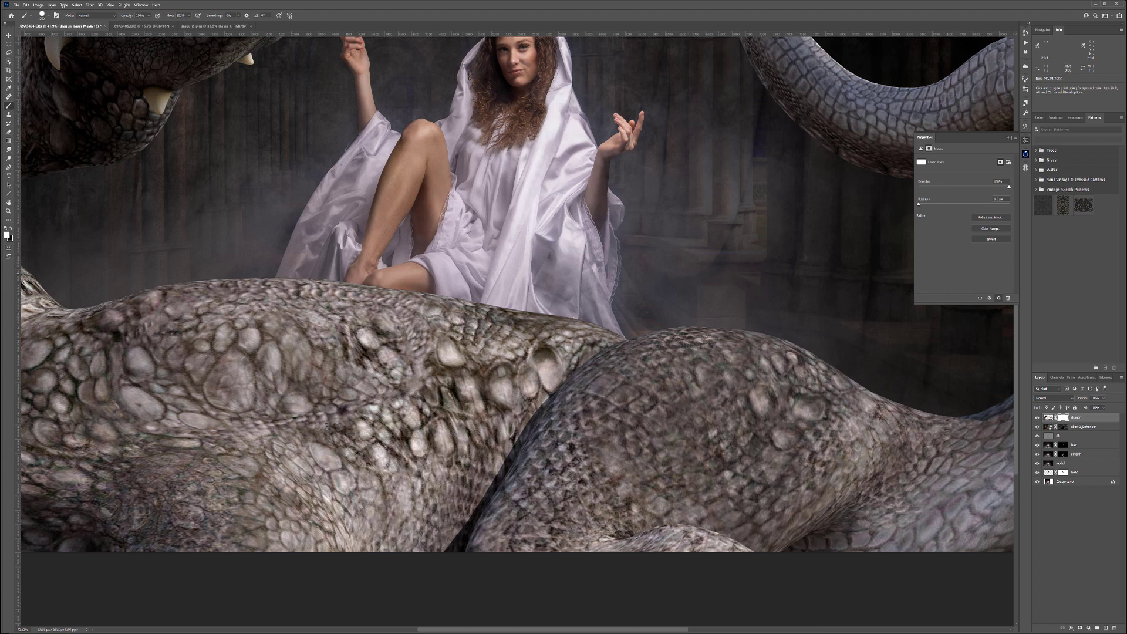
pyautogui.press('x')
pyautogui.moveTo(355, 292)
pyautogui.mouseDown()
pyautogui.moveTo(405, 300)
pyautogui.moveTo(386, 318)
pyautogui.moveTo(323, 317)
pyautogui.moveTo(329, 287)
pyautogui.moveTo(303, 282)
pyautogui.moveTo(282, 300)
pyautogui.moveTo(293, 346)
pyautogui.moveTo(270, 376)
pyautogui.moveTo(294, 393)
pyautogui.moveTo(337, 361)
pyautogui.mouseUp()
pyautogui.moveTo(417, 312)
pyautogui.mouseDown()
pyautogui.moveTo(445, 343)
pyautogui.moveTo(439, 376)
pyautogui.moveTo(456, 387)
pyautogui.moveTo(449, 411)
pyautogui.mouseUp()
pyautogui.moveTo(468, 440)
pyautogui.mouseDown()
pyautogui.moveTo(486, 470)
pyautogui.moveTo(474, 502)
pyautogui.moveTo(483, 516)
pyautogui.moveTo(507, 473)
pyautogui.moveTo(511, 496)
pyautogui.moveTo(504, 408)
pyautogui.moveTo(474, 305)
pyautogui.moveTo(424, 297)
pyautogui.mouseUp()
pyautogui.moveTo(520, 326)
pyautogui.mouseDown()
pyautogui.moveTo(610, 344)
pyautogui.moveTo(540, 375)
pyautogui.moveTo(510, 422)
pyautogui.mouseUp()
pyautogui.moveTo(579, 374)
pyautogui.mouseDown()
pyautogui.moveTo(520, 355)
pyautogui.moveTo(504, 396)
pyautogui.moveTo(545, 400)
pyautogui.moveTo(517, 429)
pyautogui.moveTo(537, 470)
pyautogui.moveTo(487, 525)
pyautogui.moveTo(528, 543)
pyautogui.moveTo(549, 522)
pyautogui.moveTo(612, 520)
pyautogui.moveTo(611, 531)
pyautogui.moveTo(628, 464)
pyautogui.moveTo(611, 361)
pyautogui.moveTo(628, 343)
pyautogui.moveTo(640, 411)
pyautogui.moveTo(599, 434)
pyautogui.moveTo(564, 423)
pyautogui.moveTo(567, 466)
pyautogui.moveTo(602, 489)
pyautogui.mouseUp()
pyautogui.moveTo(644, 425)
pyautogui.mouseDown()
pyautogui.moveTo(646, 499)
pyautogui.moveTo(652, 476)
pyautogui.moveTo(664, 505)
pyautogui.moveTo(631, 535)
pyautogui.mouseUp()
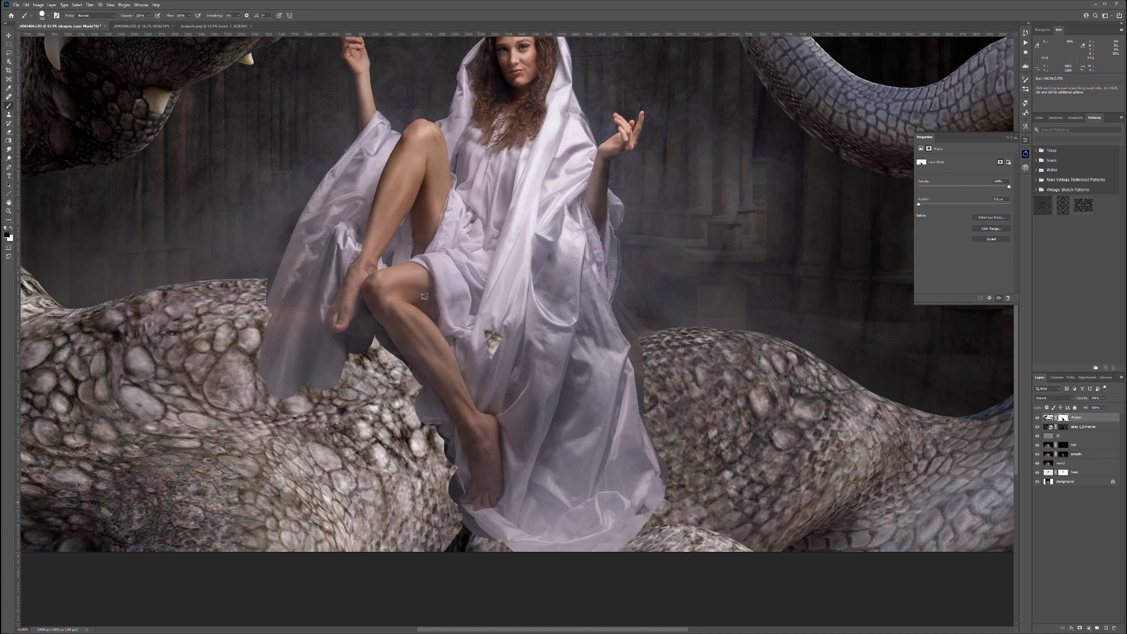
# - Extend the black mask painting to reveal the long trailing cloth on the woman's far side, down to the image edge
pyautogui.moveTo(435, 407); pyautogui.dragTo(420, 383)
pyautogui.moveTo(376, 344)
pyautogui.mouseDown()
pyautogui.moveTo(282, 399)
pyautogui.moveTo(255, 358)
pyautogui.moveTo(261, 291)
pyautogui.mouseUp()
pyautogui.moveTo(258, 329)
pyautogui.mouseDown()
pyautogui.moveTo(235, 400)
pyautogui.moveTo(328, 438)
pyautogui.moveTo(348, 391)
pyautogui.moveTo(279, 450)
pyautogui.moveTo(248, 451)
pyautogui.moveTo(207, 477)
pyautogui.moveTo(199, 511)
pyautogui.moveTo(162, 519)
pyautogui.mouseUp()
pyautogui.moveTo(193, 433)
pyautogui.mouseDown()
pyautogui.moveTo(168, 470)
pyautogui.moveTo(188, 531)
pyautogui.moveTo(275, 470)
pyautogui.moveTo(292, 472)
pyautogui.moveTo(311, 505)
pyautogui.moveTo(333, 479)
pyautogui.moveTo(328, 532)
pyautogui.moveTo(250, 545)
pyautogui.moveTo(97, 537)
pyautogui.mouseUp()
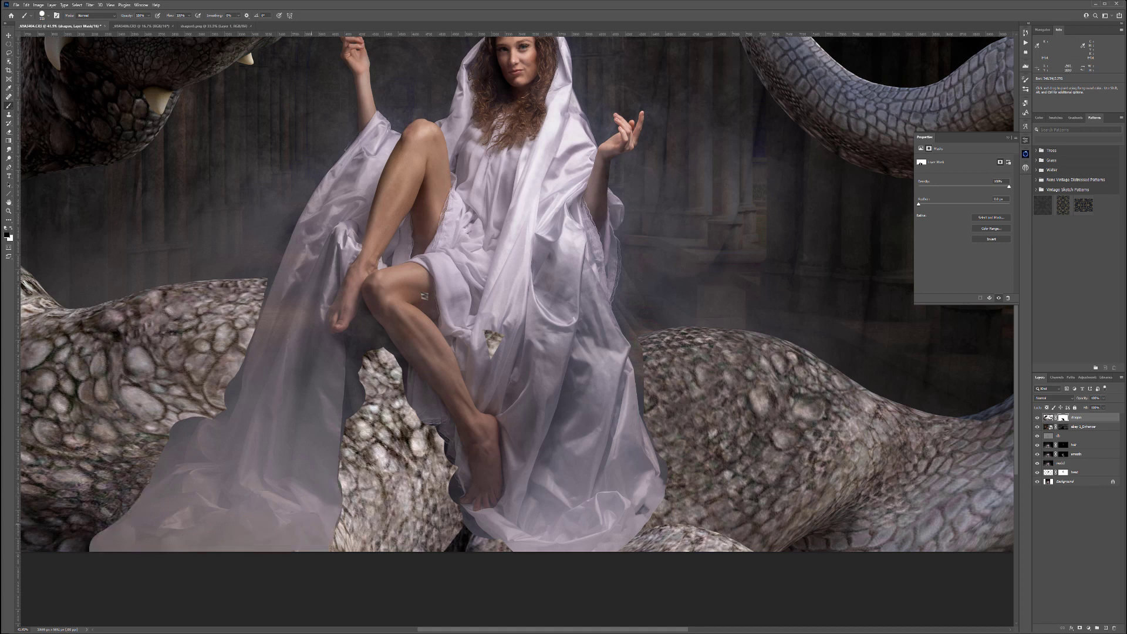
# - Paint white on the mask to restore the dragon scales along the inner edge of the trailing cloth
pyautogui.moveTo(320, 546); pyautogui.dragTo(466, 492)
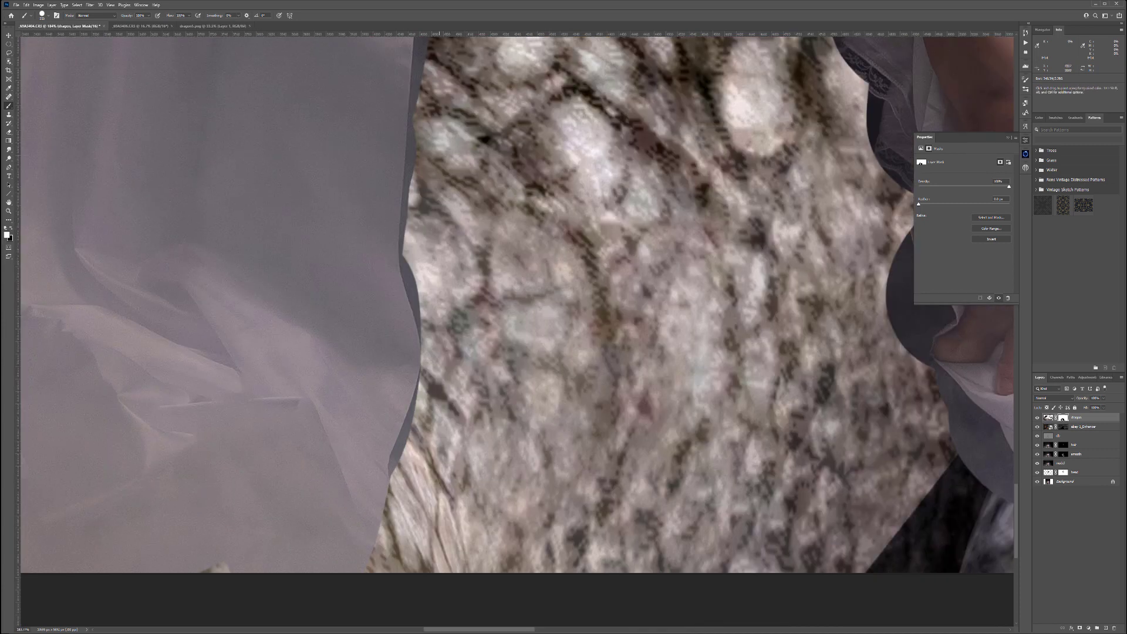
pyautogui.moveTo(411, 125)
pyautogui.mouseDown()
pyautogui.moveTo(399, 261)
pyautogui.moveTo(419, 347)
pyautogui.moveTo(394, 472)
pyautogui.mouseUp()
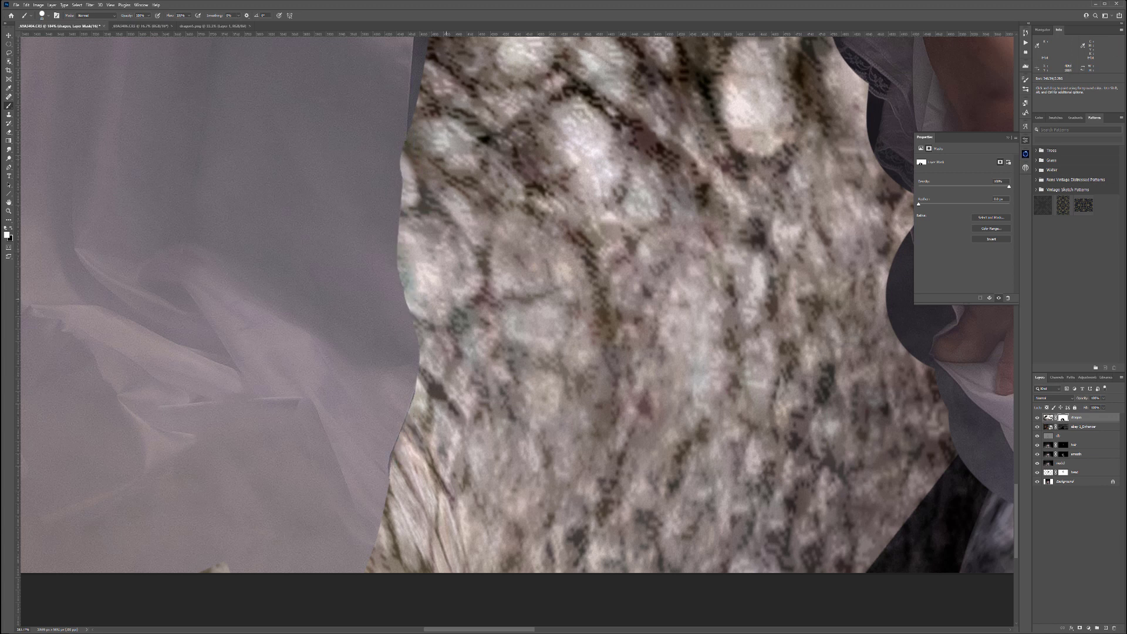
pyautogui.scroll(5, 516, 329)
pyautogui.moveTo(411, 358)
pyautogui.mouseDown()
pyautogui.moveTo(414, 288)
pyautogui.moveTo(449, 176)
pyautogui.moveTo(472, 218)
pyautogui.moveTo(499, 187)
pyautogui.moveTo(502, 150)
pyautogui.moveTo(484, 129)
pyautogui.moveTo(422, 187)
pyautogui.moveTo(453, 92)
pyautogui.mouseUp()
pyautogui.moveTo(513, 187); pyautogui.dragTo(521, 334)
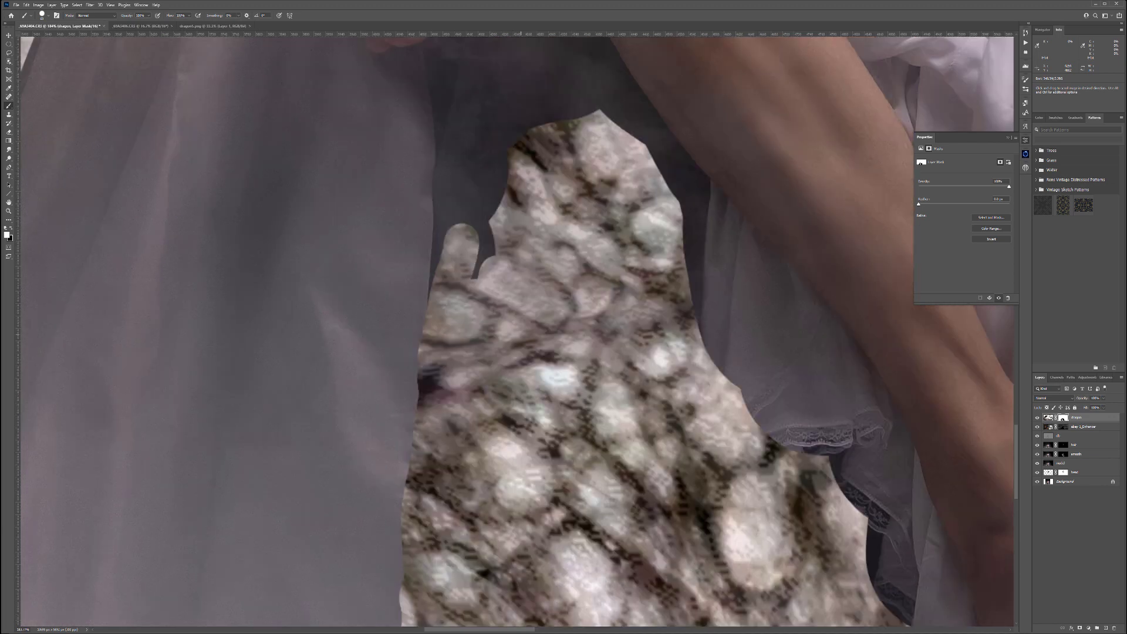
pyautogui.scroll(3, 516, 329)
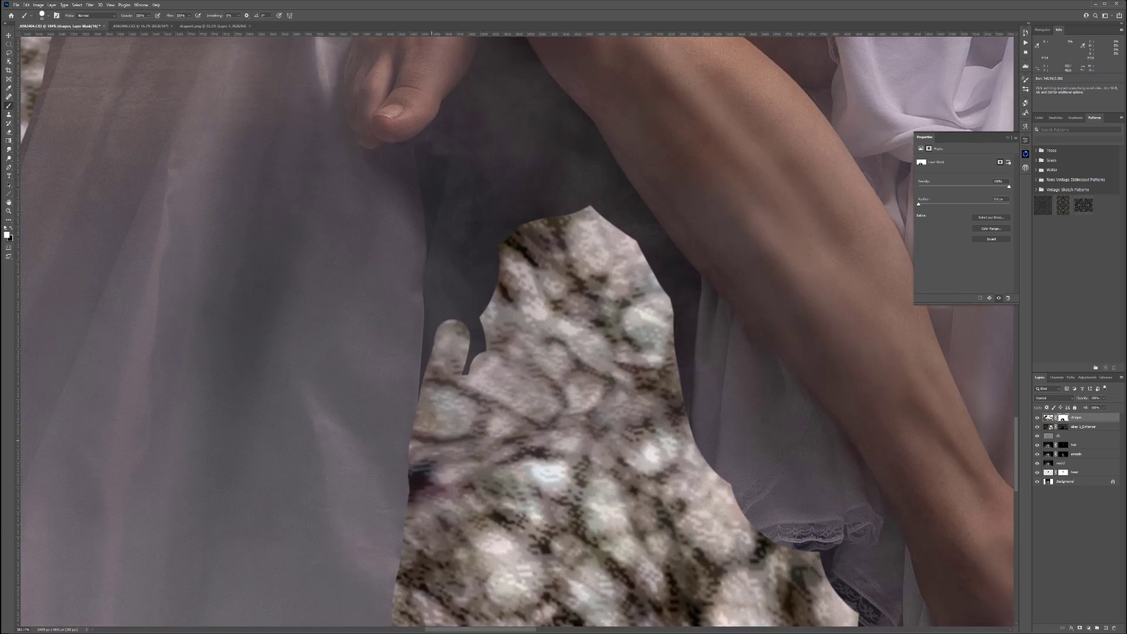
# - Restore the dragon scales below the raised foot, filling the gap between the trailing cloth and the leg
pyautogui.moveTo(432, 364)
pyautogui.mouseDown()
pyautogui.moveTo(450, 264)
pyautogui.moveTo(446, 183)
pyautogui.moveTo(604, 176)
pyautogui.moveTo(631, 226)
pyautogui.moveTo(487, 205)
pyautogui.moveTo(481, 329)
pyautogui.moveTo(511, 223)
pyautogui.moveTo(552, 215)
pyautogui.mouseUp()
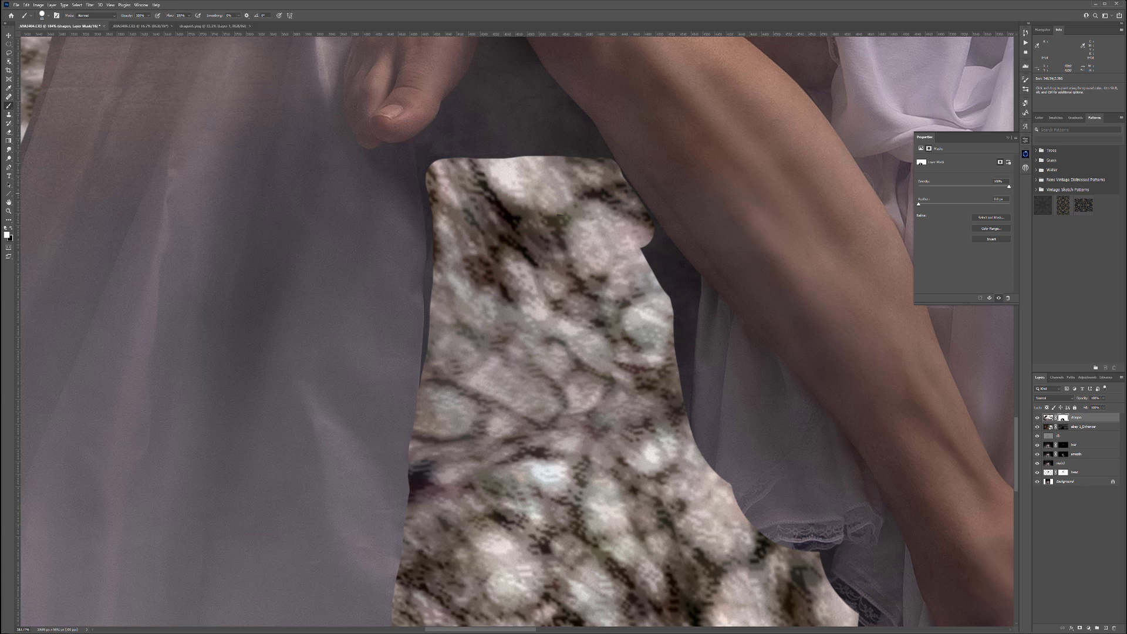
pyautogui.moveTo(428, 262); pyautogui.dragTo(421, 379)
pyautogui.moveTo(473, 212); pyautogui.dragTo(449, 470)
pyautogui.scroll(-4, 475, 420)
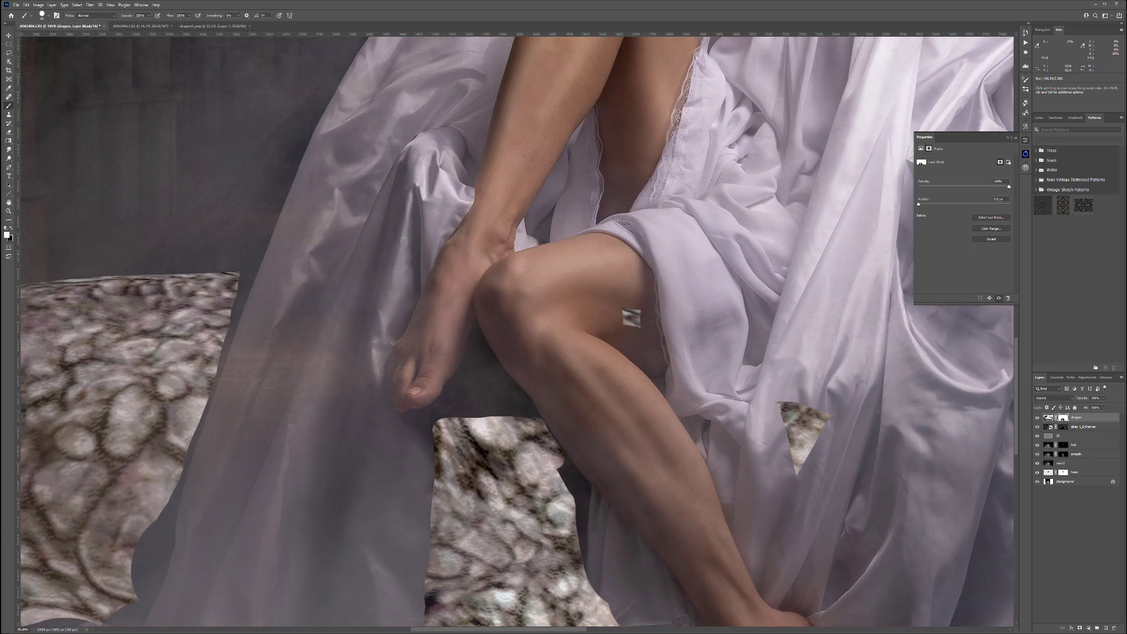
pyautogui.scroll(9, 449, 431)
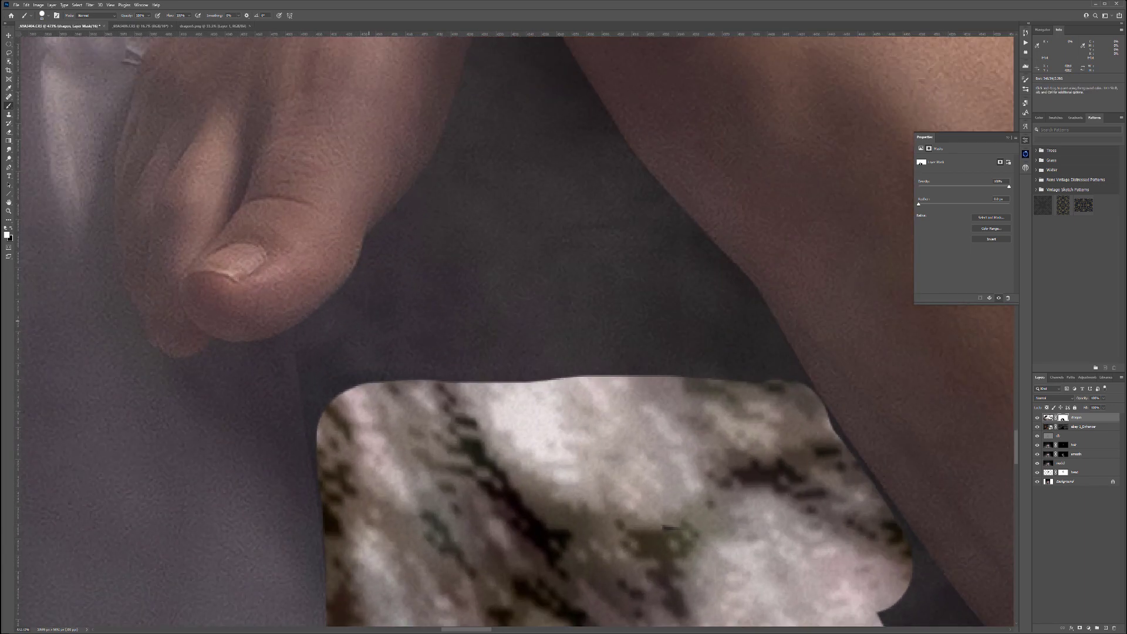
# - Trace the edges of the raised foot and the knee in white to bring the dragon up to the skin outline
pyautogui.moveTo(306, 334); pyautogui.dragTo(314, 469)
pyautogui.moveTo(308, 332)
pyautogui.mouseDown()
pyautogui.moveTo(388, 234)
pyautogui.moveTo(475, 179)
pyautogui.moveTo(490, 212)
pyautogui.moveTo(503, 393)
pyautogui.mouseUp()
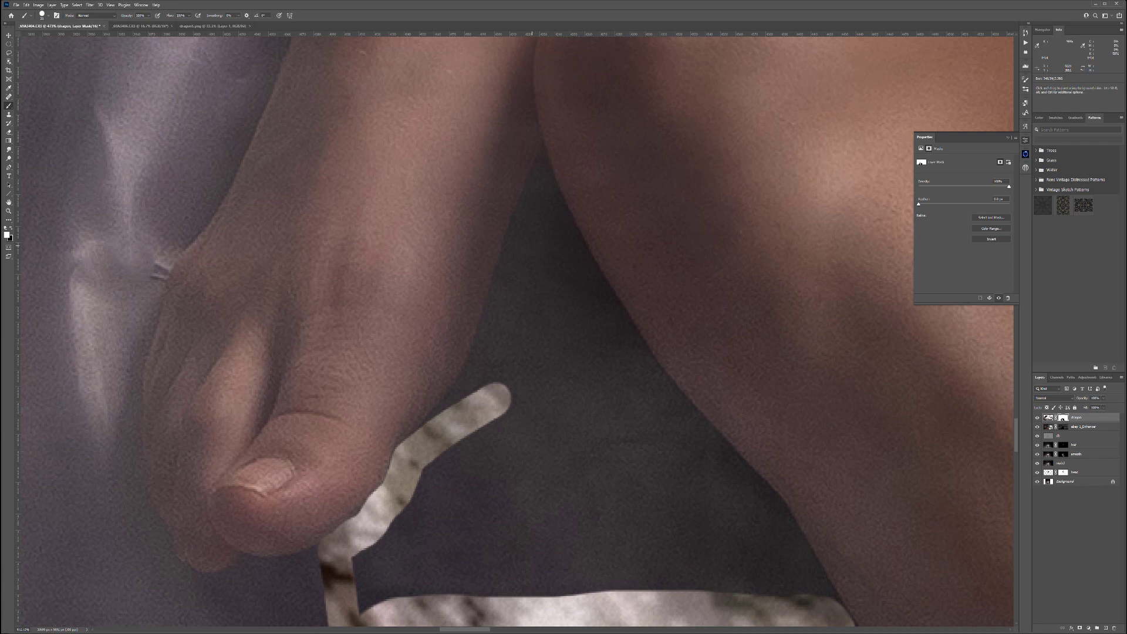
pyautogui.moveTo(541, 151); pyautogui.dragTo(509, 243)
pyautogui.moveTo(541, 151); pyautogui.dragTo(600, 289)
pyautogui.moveTo(523, 226)
pyautogui.mouseDown()
pyautogui.moveTo(502, 311)
pyautogui.moveTo(498, 261)
pyautogui.moveTo(472, 385)
pyautogui.moveTo(432, 418)
pyautogui.moveTo(364, 564)
pyautogui.moveTo(364, 596)
pyautogui.moveTo(669, 581)
pyautogui.mouseUp()
# - Continue restoring the dragon in white down the shin's inner outline towards the lace hem
pyautogui.moveTo(596, 289)
pyautogui.mouseDown()
pyautogui.moveTo(660, 381)
pyautogui.moveTo(775, 505)
pyautogui.moveTo(849, 624)
pyautogui.mouseUp()
pyautogui.moveTo(785, 572)
pyautogui.mouseDown()
pyautogui.moveTo(746, 571)
pyautogui.moveTo(724, 589)
pyautogui.mouseUp()
pyautogui.moveTo(819, 546)
pyautogui.mouseDown()
pyautogui.moveTo(508, 187)
pyautogui.moveTo(447, 75)
pyautogui.mouseUp()
pyautogui.moveTo(483, 156)
pyautogui.mouseDown()
pyautogui.moveTo(497, 195)
pyautogui.moveTo(509, 188)
pyautogui.mouseUp()
pyautogui.moveTo(535, 223)
pyautogui.mouseDown()
pyautogui.moveTo(590, 323)
pyautogui.moveTo(675, 429)
pyautogui.moveTo(661, 534)
pyautogui.mouseUp()
pyautogui.moveTo(569, 317); pyautogui.dragTo(615, 418)
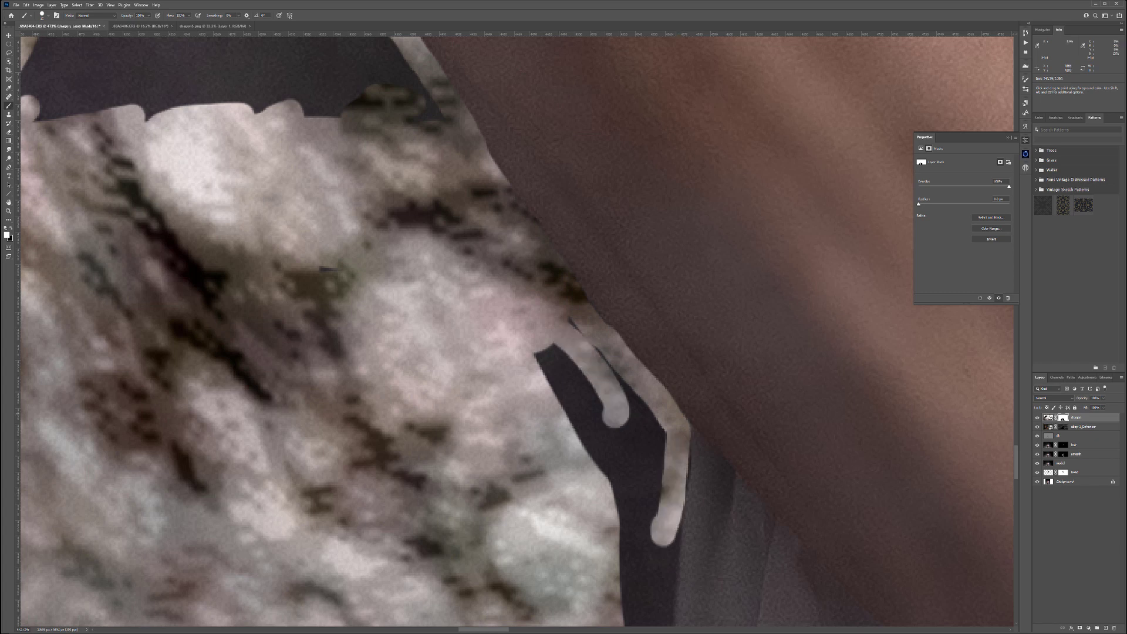
# - Fill the remaining gaps between the raised foot, knee and shin so the dragon scales cover them completely
pyautogui.scroll(-5, 575, 490)
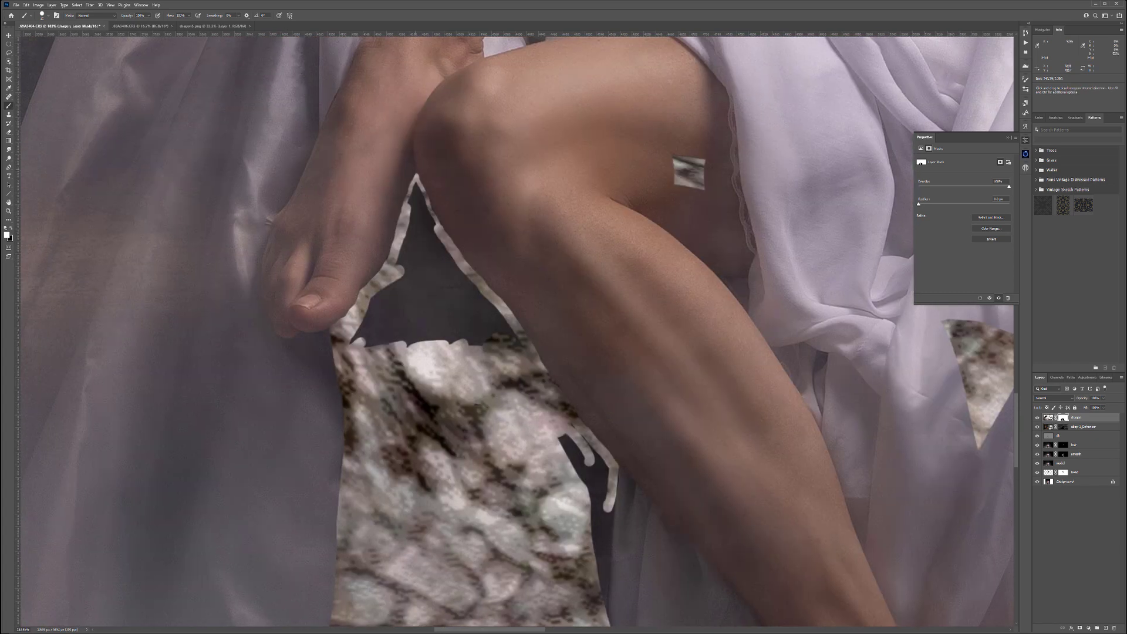
pyautogui.moveTo(418, 179)
pyautogui.mouseDown()
pyautogui.moveTo(411, 203)
pyautogui.moveTo(437, 253)
pyautogui.mouseUp()
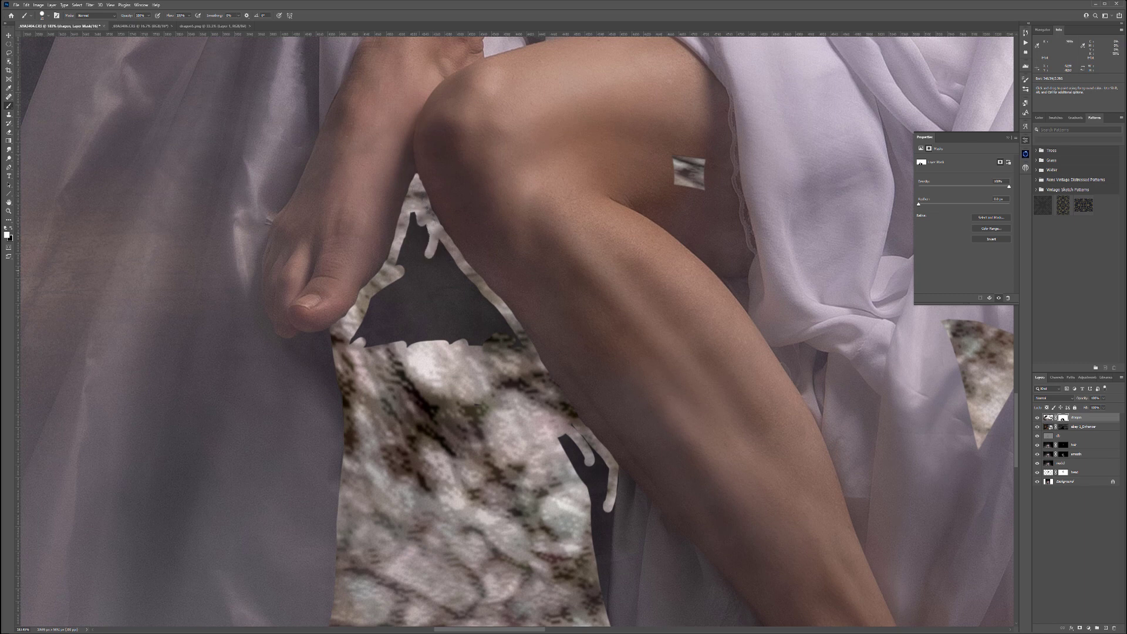
pyautogui.moveTo(414, 214)
pyautogui.mouseDown()
pyautogui.moveTo(409, 264)
pyautogui.moveTo(356, 337)
pyautogui.moveTo(488, 342)
pyautogui.moveTo(433, 250)
pyautogui.moveTo(504, 322)
pyautogui.moveTo(431, 271)
pyautogui.moveTo(388, 321)
pyautogui.mouseUp()
pyautogui.moveTo(434, 280)
pyautogui.mouseDown()
pyautogui.moveTo(453, 317)
pyautogui.moveTo(422, 317)
pyautogui.mouseUp()
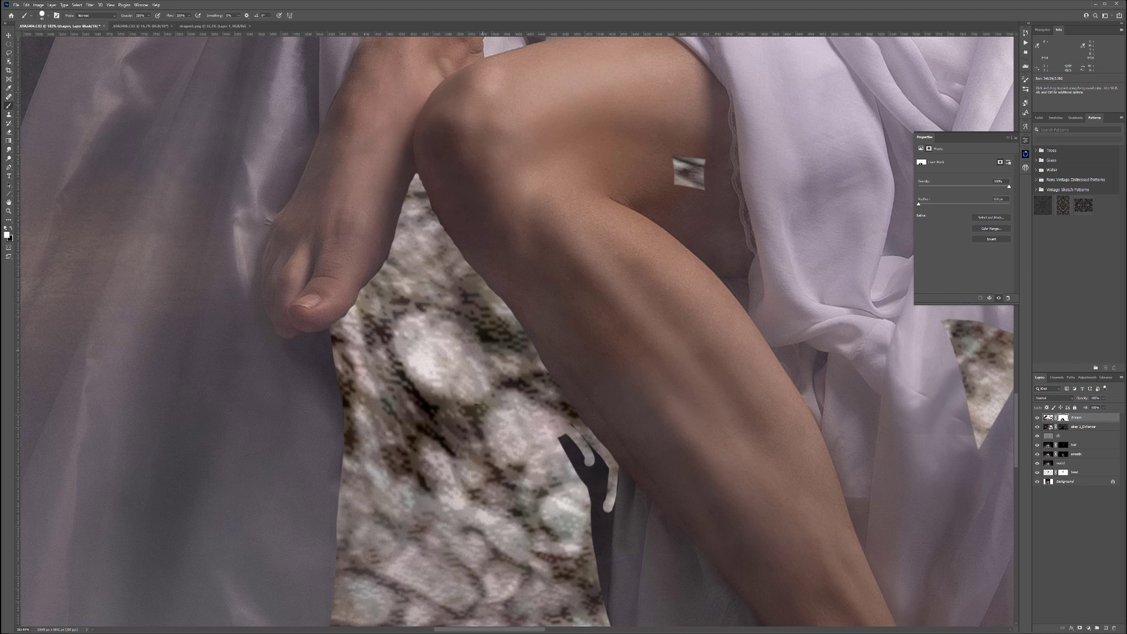
pyautogui.moveTo(560, 438)
pyautogui.mouseDown()
pyautogui.moveTo(596, 476)
pyautogui.moveTo(596, 502)
pyautogui.moveTo(563, 447)
pyautogui.mouseUp()
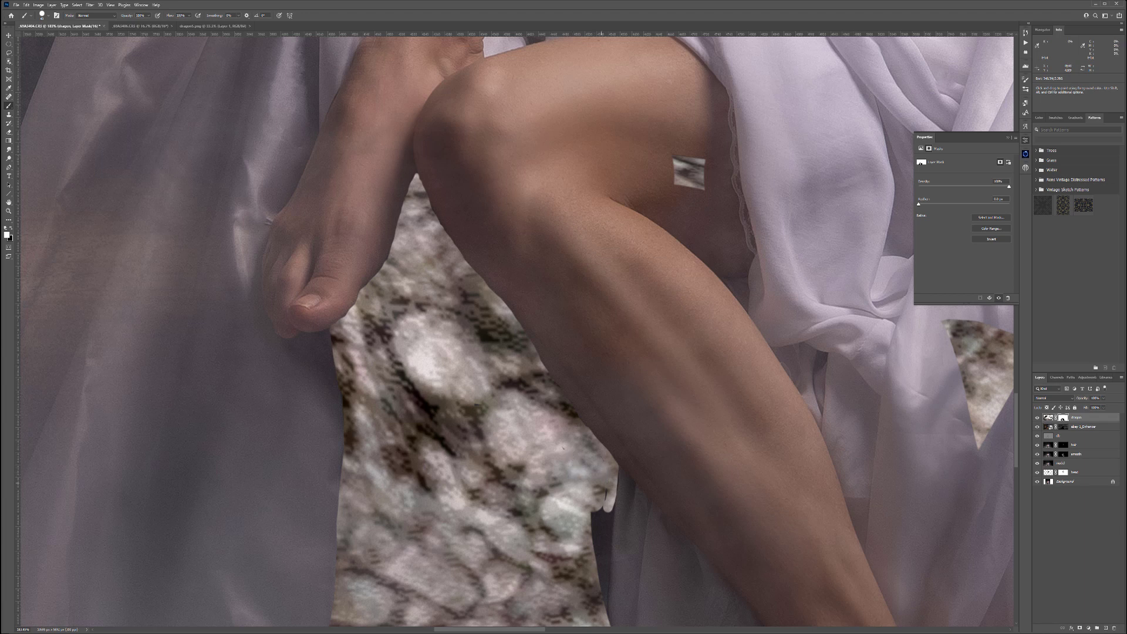
pyautogui.moveTo(603, 505); pyautogui.dragTo(604, 590)
pyautogui.moveTo(607, 550); pyautogui.dragTo(484, 244)
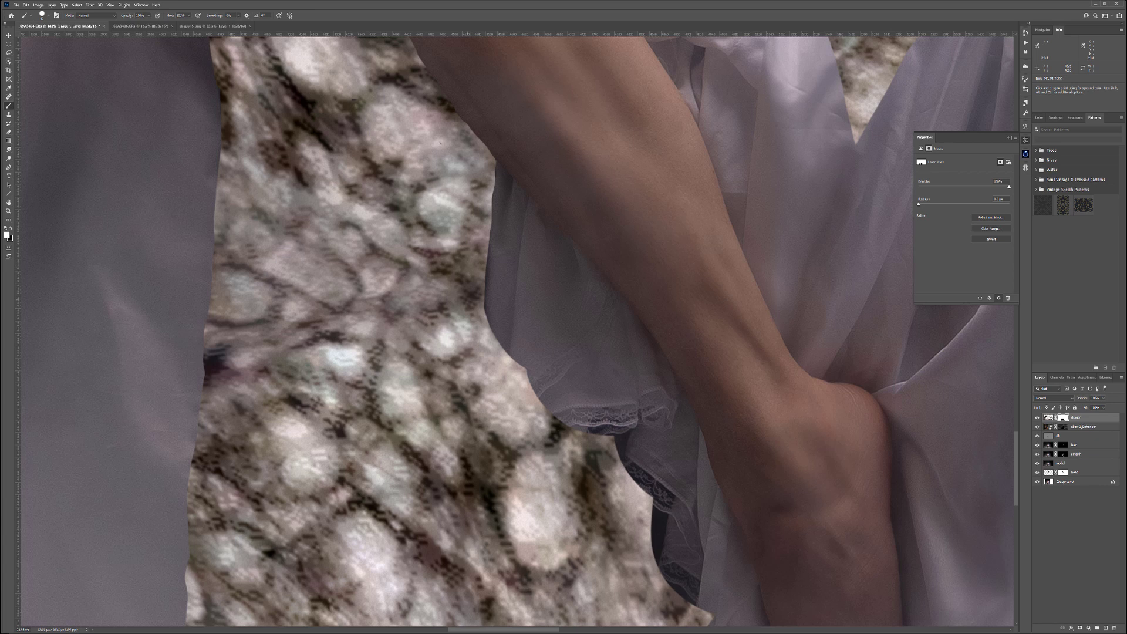
# - Refine the dragon mask along the lace hem and around the lower foot down to the bottom cloth fold
pyautogui.moveTo(614, 439); pyautogui.dragTo(624, 456)
pyautogui.moveTo(652, 510); pyautogui.dragTo(662, 562)
pyautogui.moveTo(650, 623)
pyautogui.mouseDown()
pyautogui.moveTo(523, 432)
pyautogui.moveTo(563, 482)
pyautogui.mouseUp()
pyautogui.moveTo(580, 424); pyautogui.dragTo(578, 433)
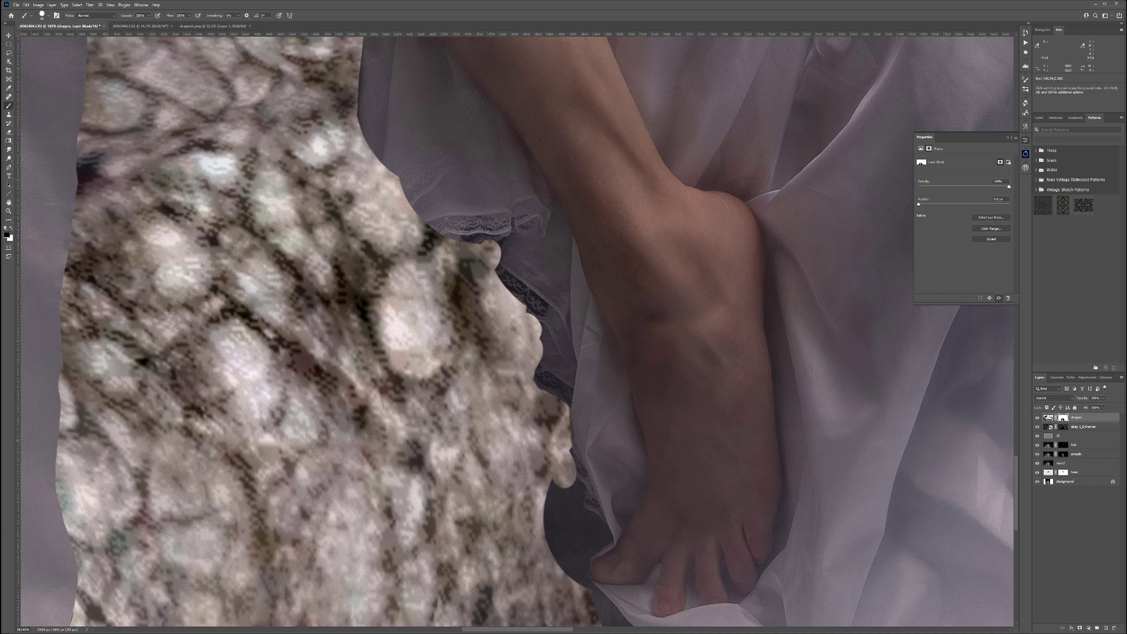
pyautogui.moveTo(560, 484)
pyautogui.mouseDown()
pyautogui.moveTo(577, 494)
pyautogui.moveTo(552, 538)
pyautogui.moveTo(573, 514)
pyautogui.moveTo(600, 540)
pyautogui.moveTo(572, 535)
pyautogui.moveTo(429, 231)
pyautogui.moveTo(421, 264)
pyautogui.moveTo(479, 344)
pyautogui.moveTo(490, 329)
pyautogui.moveTo(455, 332)
pyautogui.moveTo(457, 355)
pyautogui.moveTo(479, 382)
pyautogui.moveTo(573, 420)
pyautogui.moveTo(499, 387)
pyautogui.mouseUp()
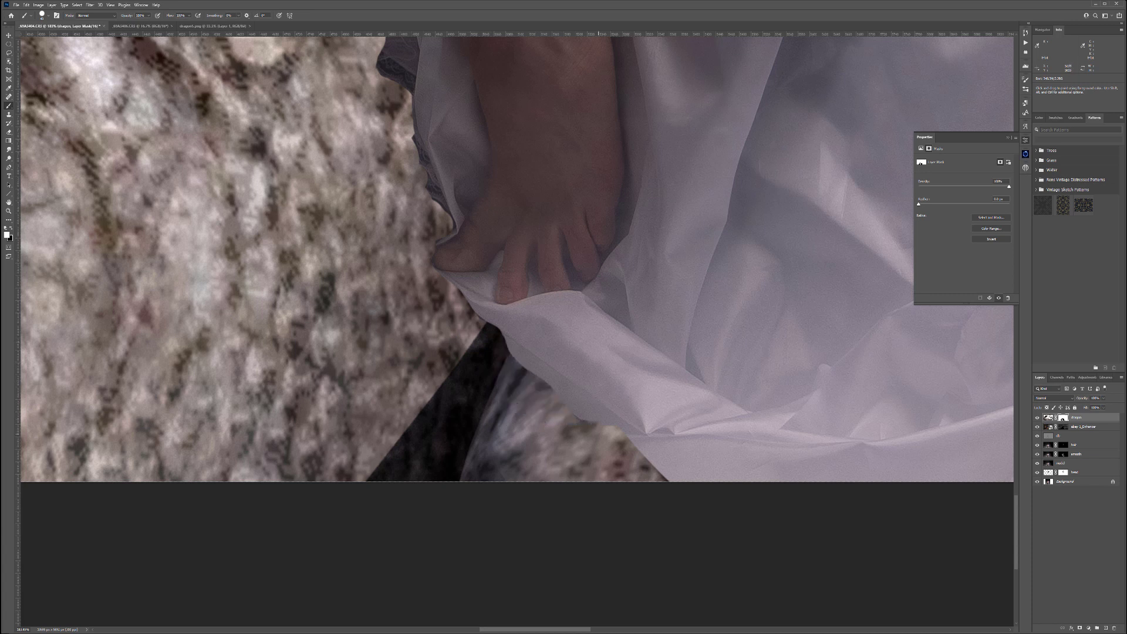
# - Hide the leftover dragon patch on the dress and restore the scales along the dress's outer edge beside the dragon's haunch
pyautogui.scroll(-9, 495, 225)
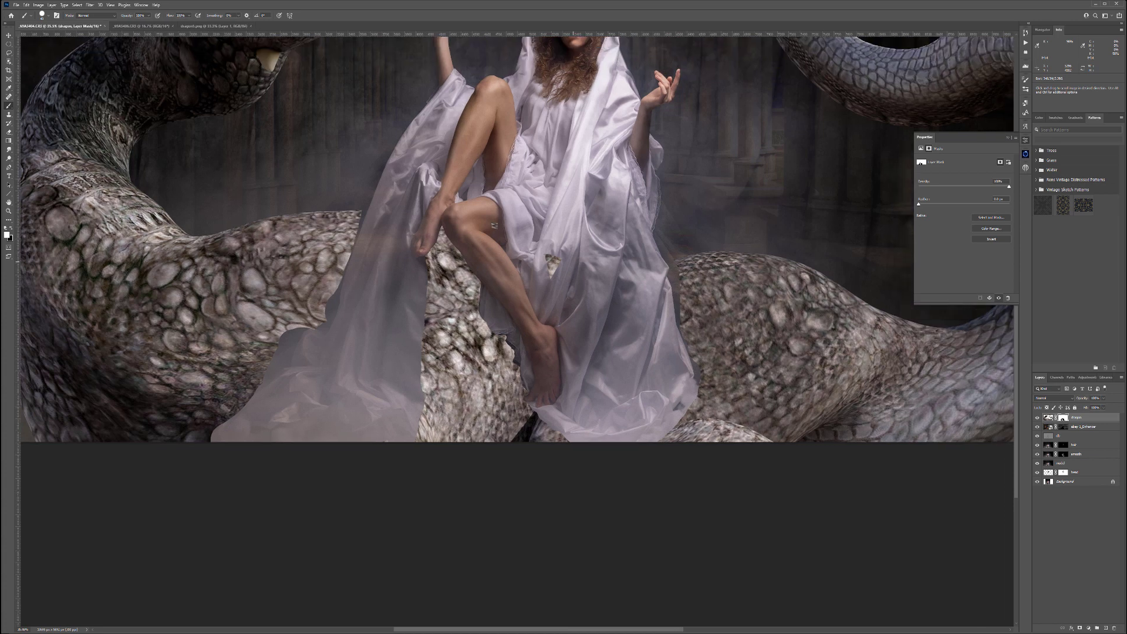
pyautogui.moveTo(494, 225); pyautogui.dragTo(477, 244)
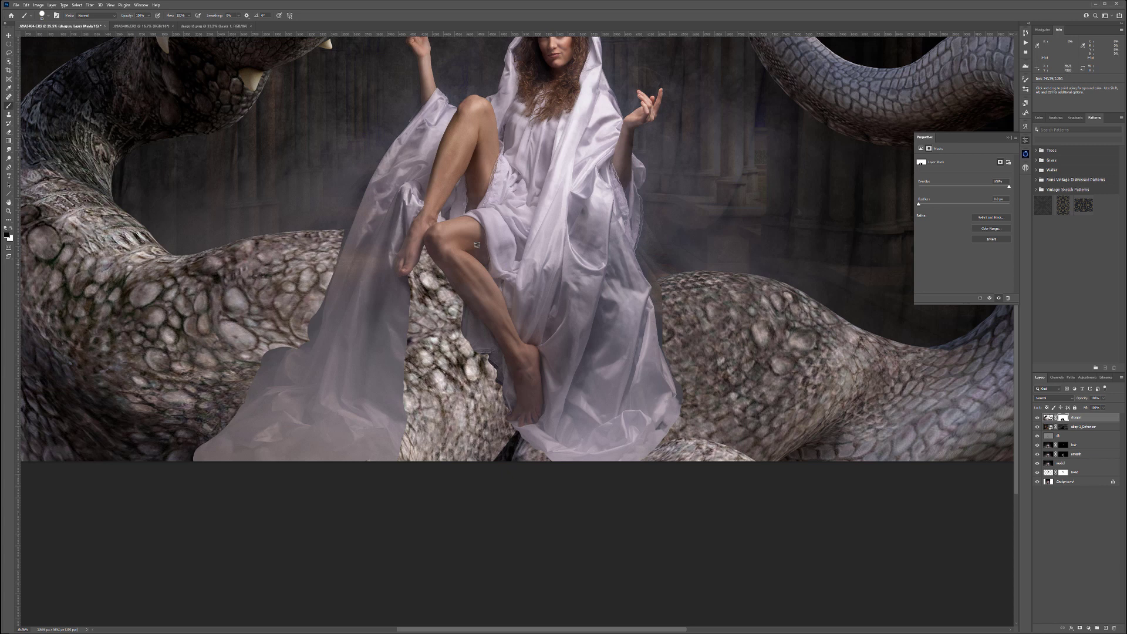
pyautogui.scroll(10, 662, 276)
pyautogui.moveTo(660, 296); pyautogui.dragTo(665, 341)
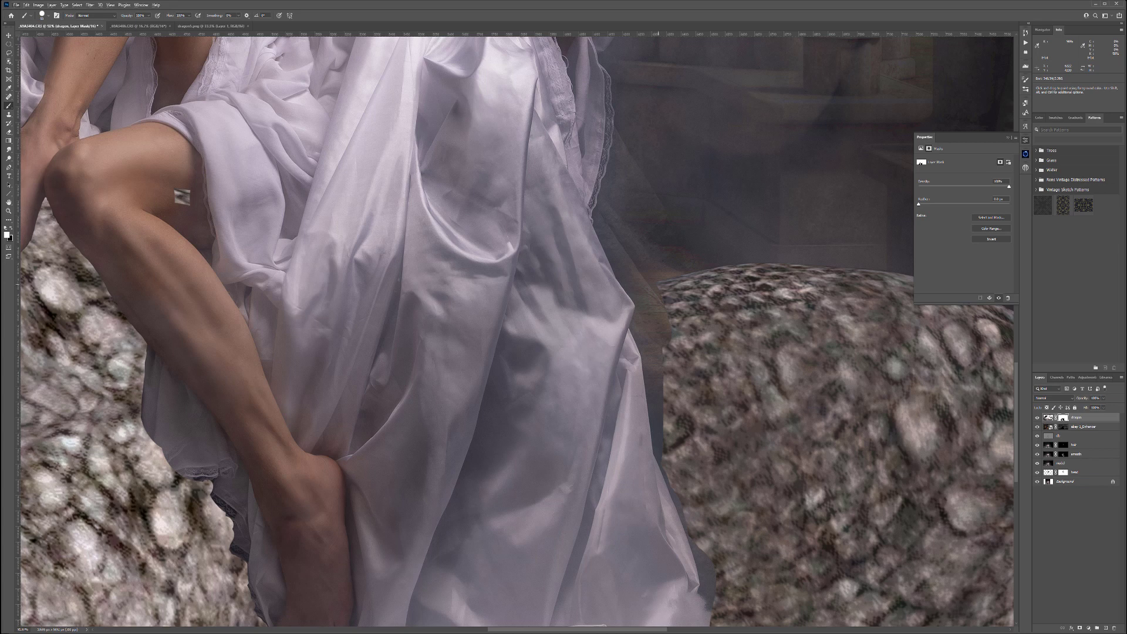
pyautogui.moveTo(641, 290)
pyautogui.mouseDown()
pyautogui.moveTo(656, 350)
pyautogui.moveTo(656, 451)
pyautogui.mouseUp()
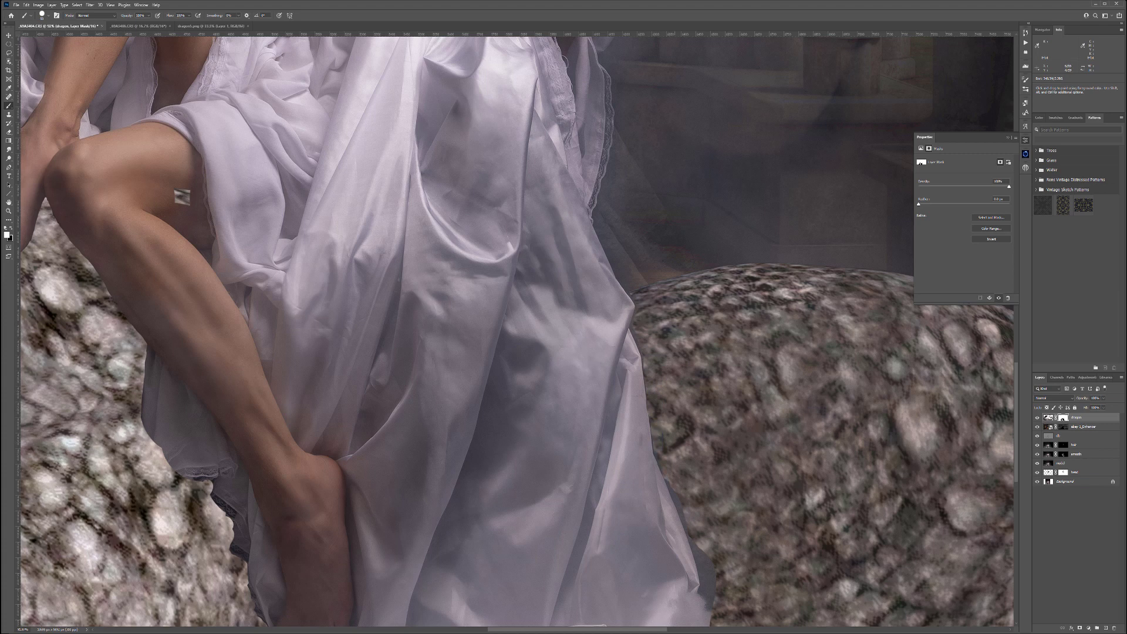
pyautogui.moveTo(760, 573)
pyautogui.mouseDown()
pyautogui.moveTo(677, 339)
pyautogui.moveTo(621, 348)
pyautogui.moveTo(621, 376)
pyautogui.moveTo(587, 435)
pyautogui.moveTo(534, 496)
pyautogui.moveTo(478, 525)
pyautogui.mouseUp()
pyautogui.moveTo(562, 487); pyautogui.dragTo(626, 397)
# - Mask out the leftover dragon patch on the woman's thigh
pyautogui.scroll(-5, 616, 235)
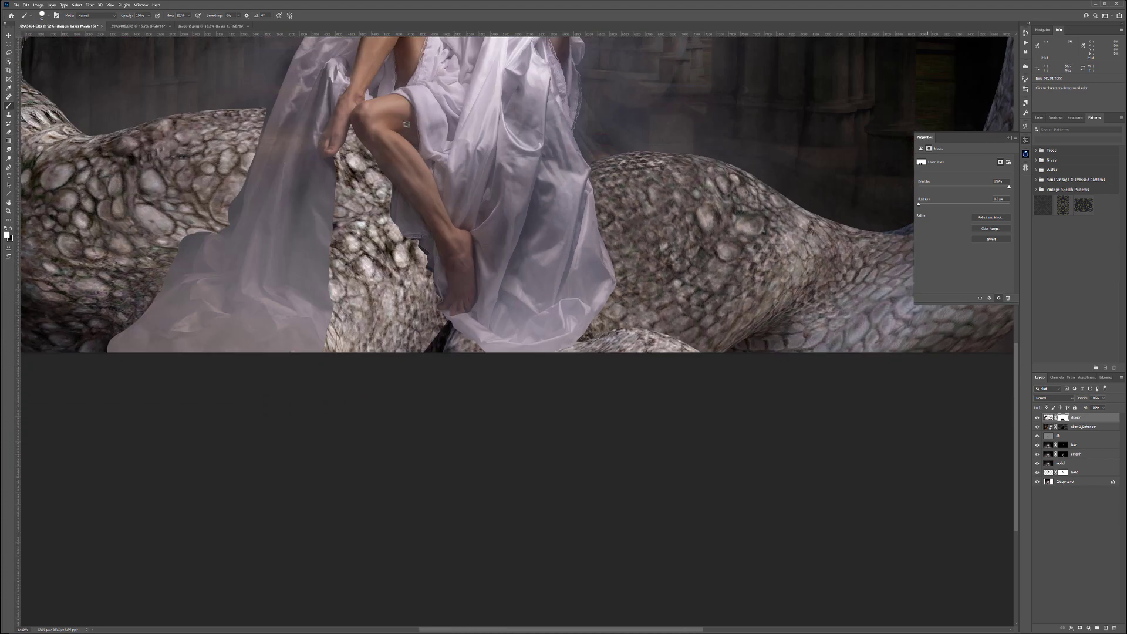
pyautogui.moveTo(406, 124); pyautogui.dragTo(497, 311)
pyautogui.scroll(-4, 497, 311)
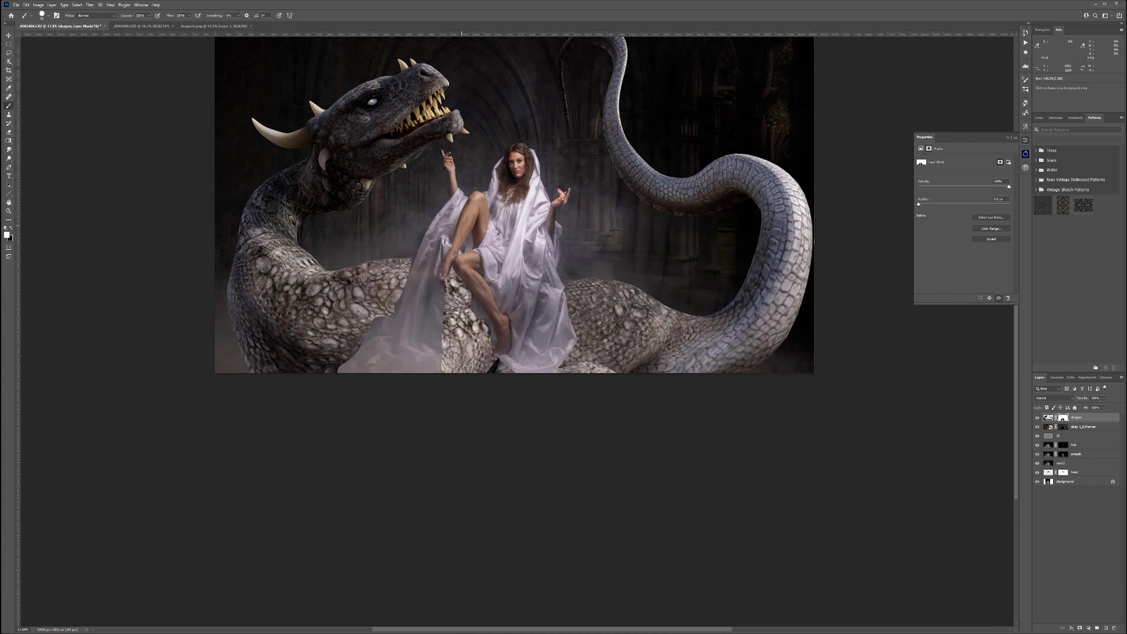
pyautogui.moveTo(477, 266); pyautogui.dragTo(486, 338)
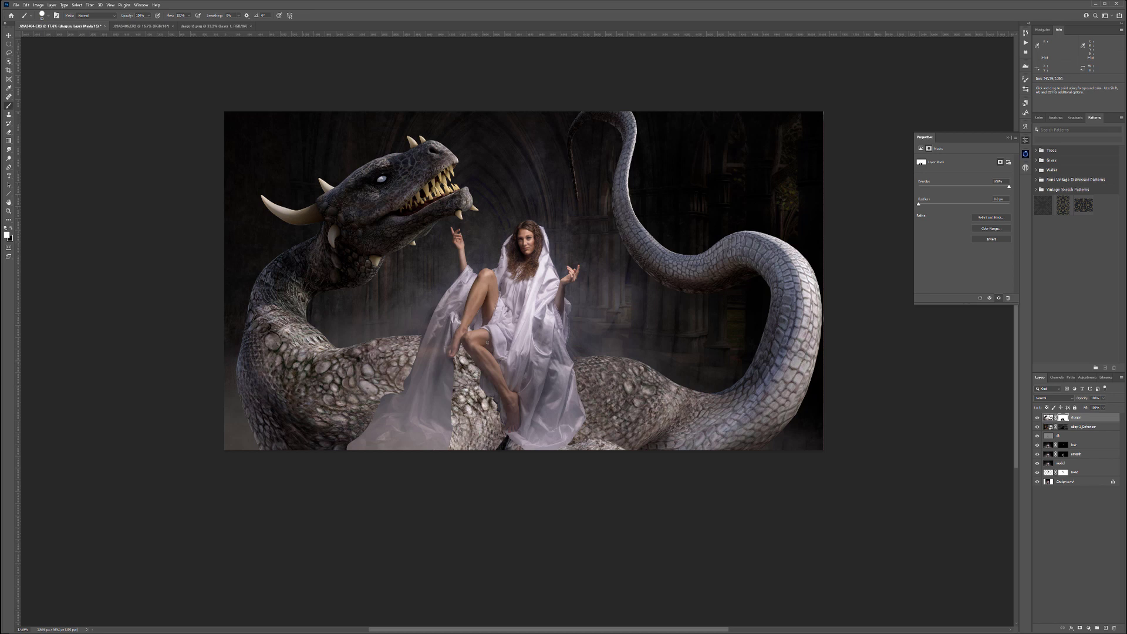
# - Add a new empty layer above the dragon layer
pyautogui.hotkey('ctrl', 'shift', 'alt', 'n')
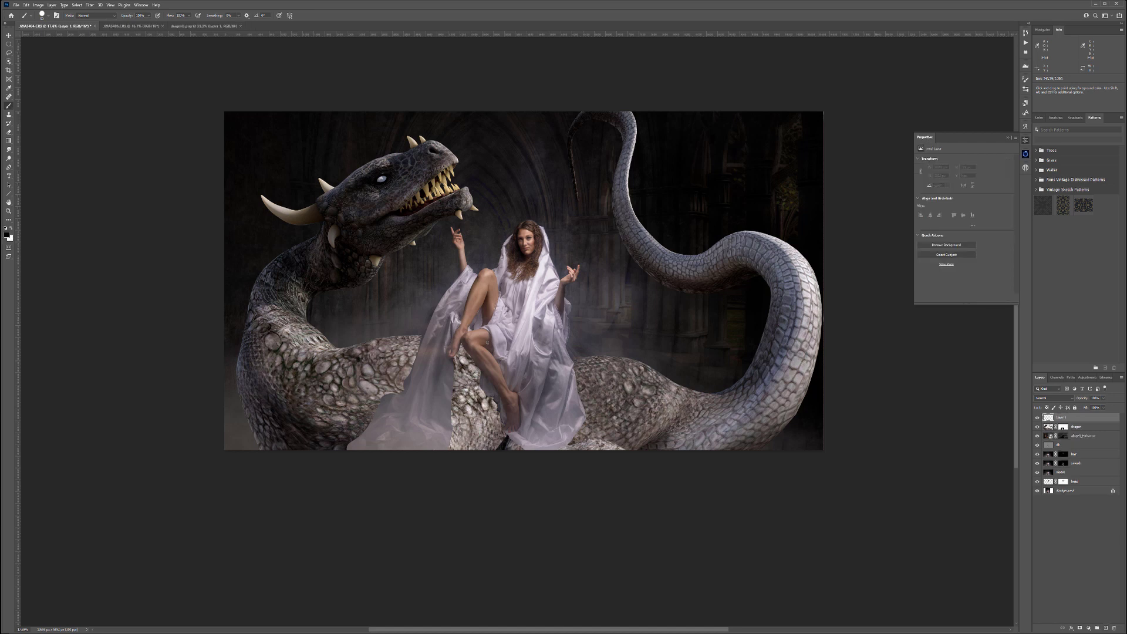
# - Set the new layer to Multiply, name it shadow, and clip it to the dragon layer
pyautogui.click(1054, 398)
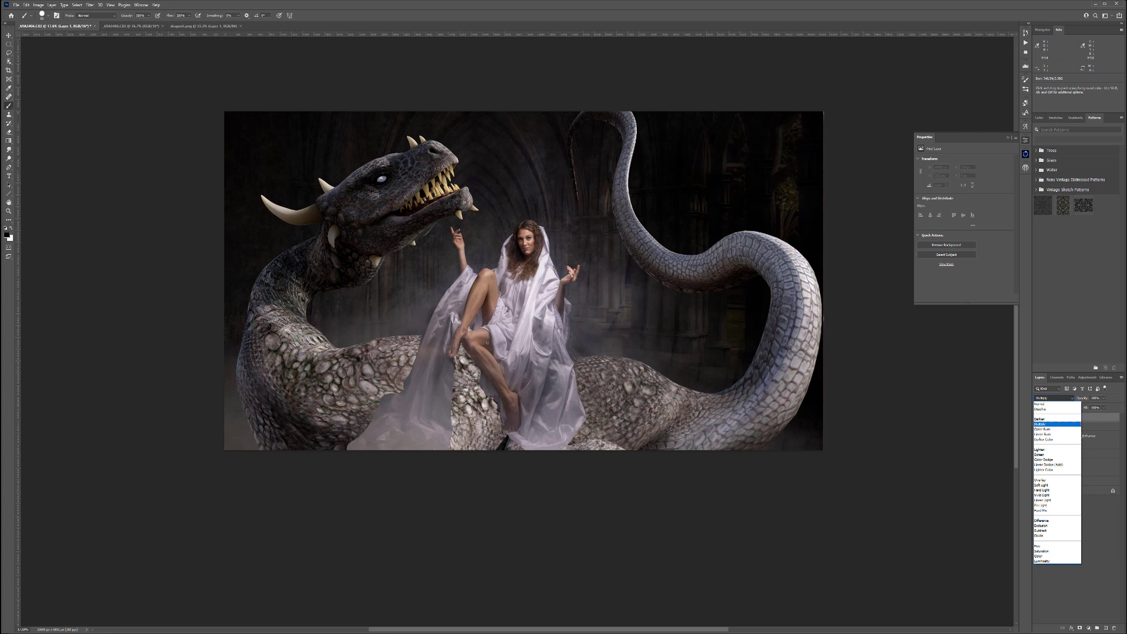
pyautogui.click(1051, 424)
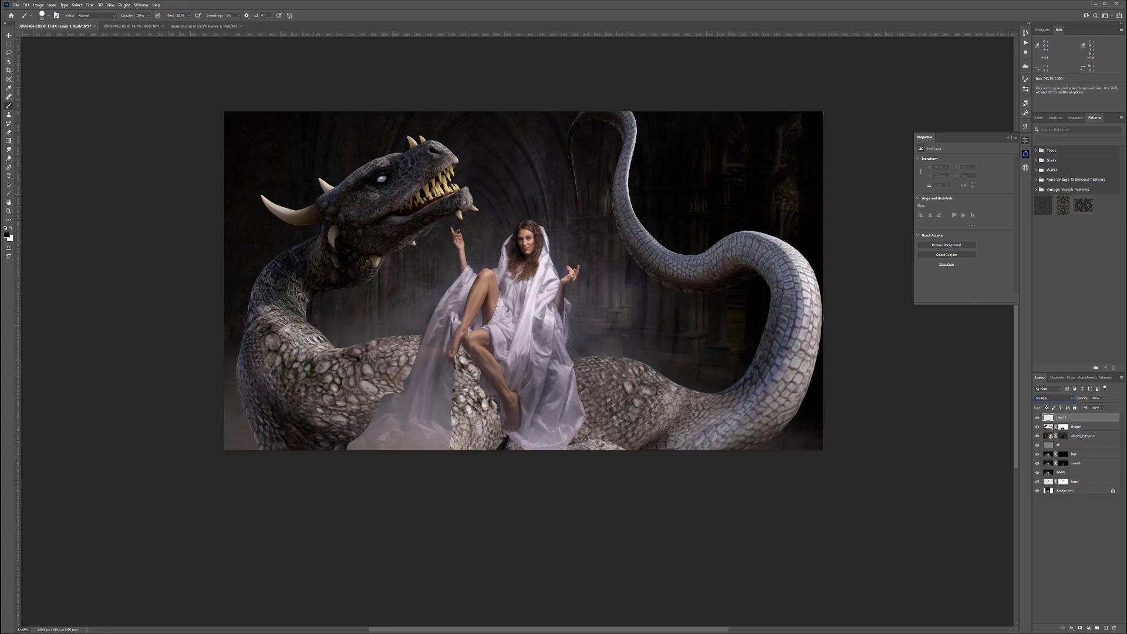
pyautogui.hotkey('ctrl', 'alt', 'g')
pyautogui.press('Return')
# - Try a broad black stroke across the dragon's body on the clipped shadow layer and undo it
pyautogui.click(382, 346)
pyautogui.moveTo(326, 347)
pyautogui.mouseDown()
pyautogui.moveTo(613, 358)
pyautogui.moveTo(473, 365)
pyautogui.moveTo(713, 386)
pyautogui.mouseUp()
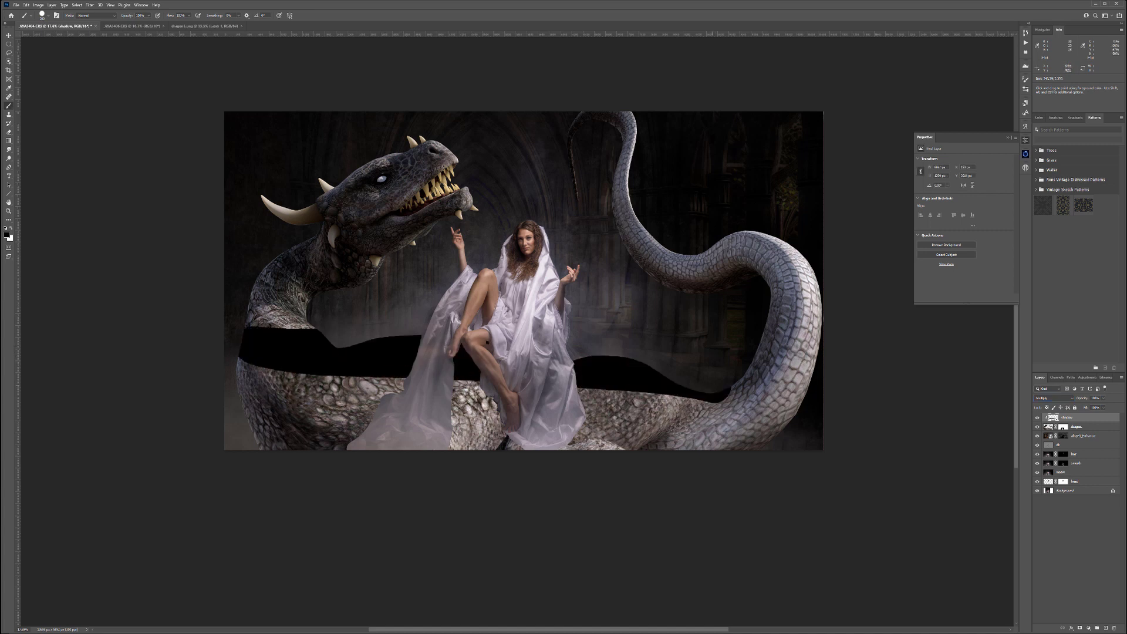
pyautogui.hotkey('ctrl', 'z')
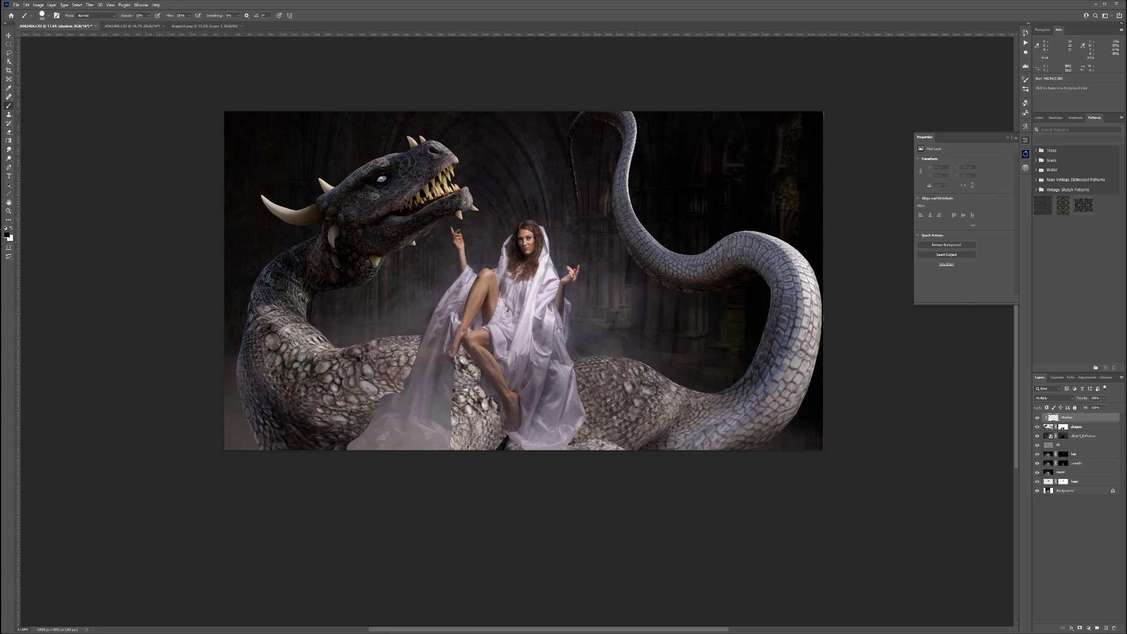
# - Choose the Soft Round brush for painting shadows around the woman's legs
pyautogui.scroll(3, 488, 341)
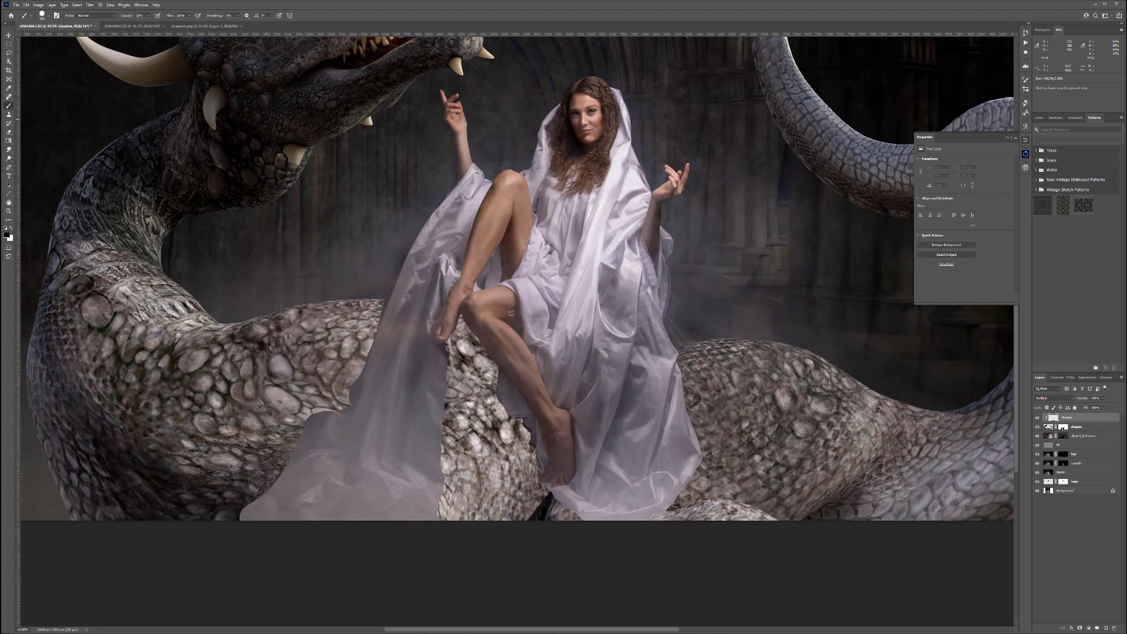
pyautogui.rightClick(424, 243)
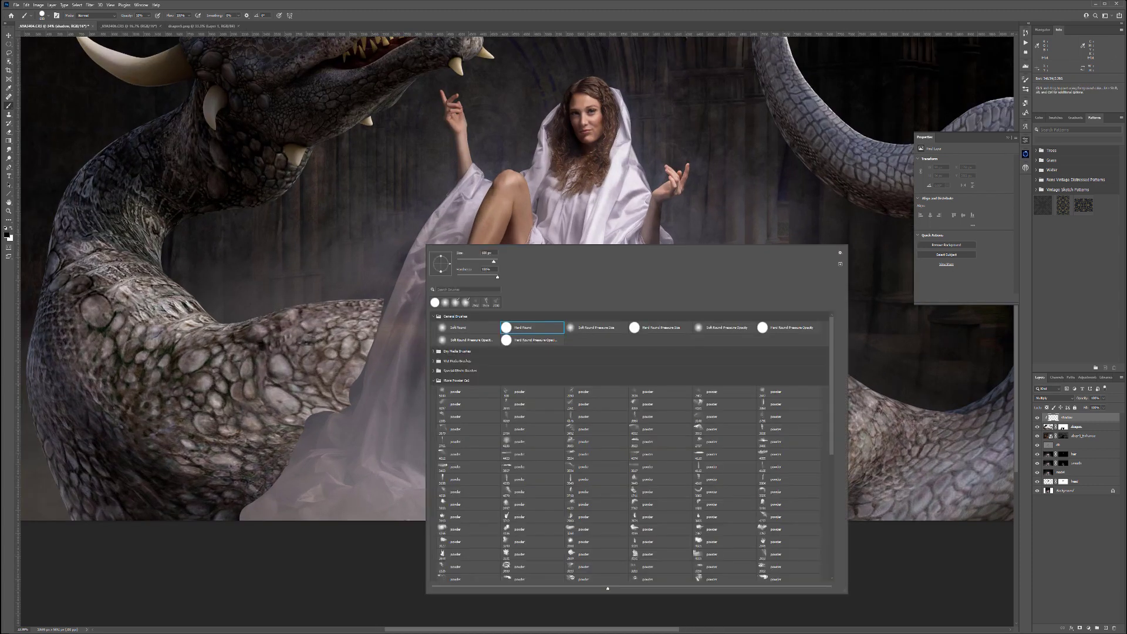
pyautogui.doubleClick(451, 327)
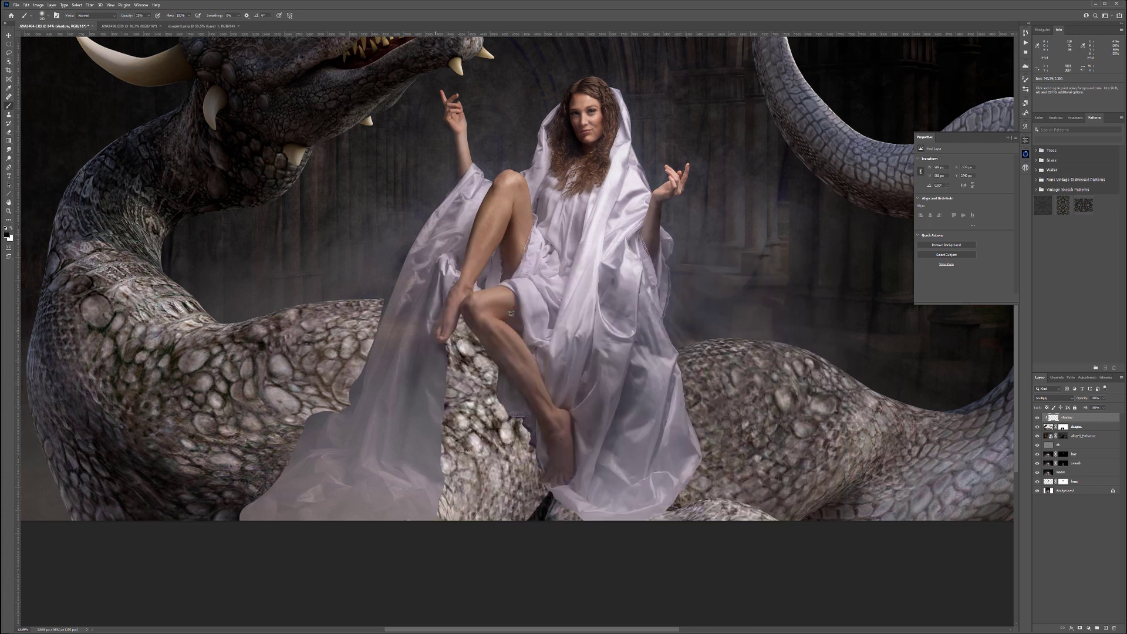
pyautogui.scroll(2, 455, 335)
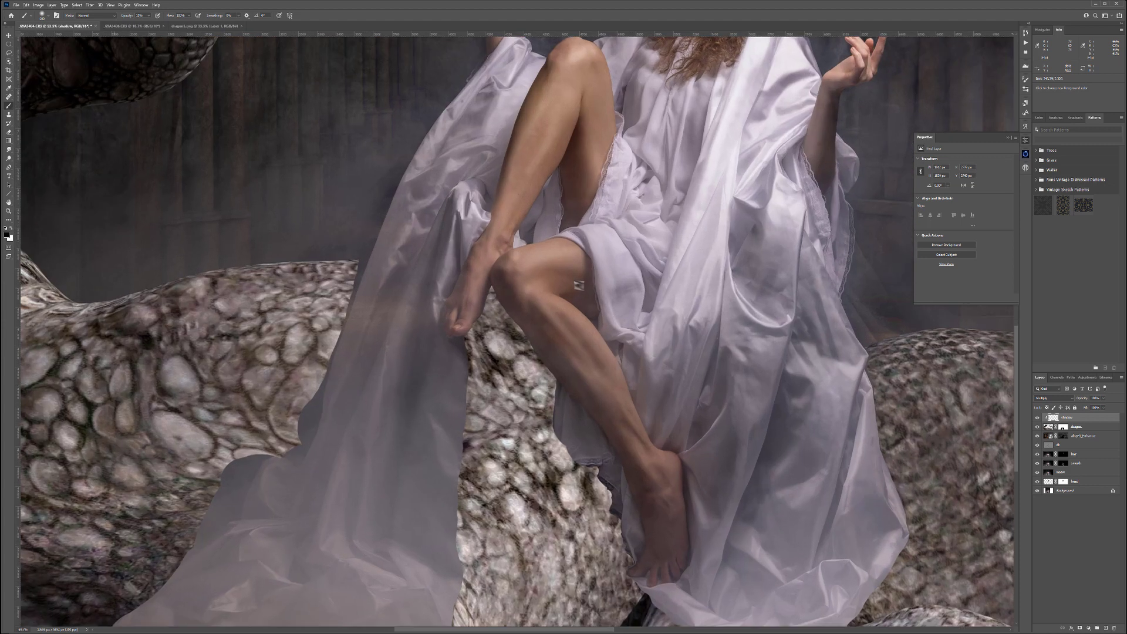
pyautogui.scroll(1, 578, 285)
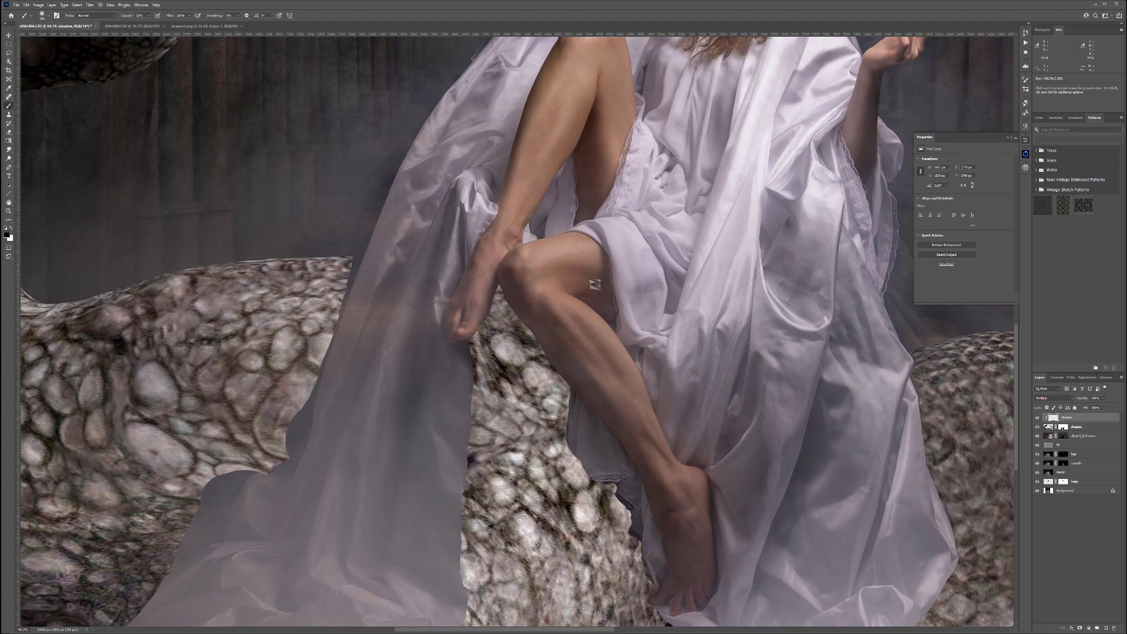
# - Refine the dragon's mask with a hard round brush where the top of its back meets the trailing veil's outer edge
pyautogui.click(1063, 427)
pyautogui.moveTo(595, 285); pyautogui.dragTo(804, 311)
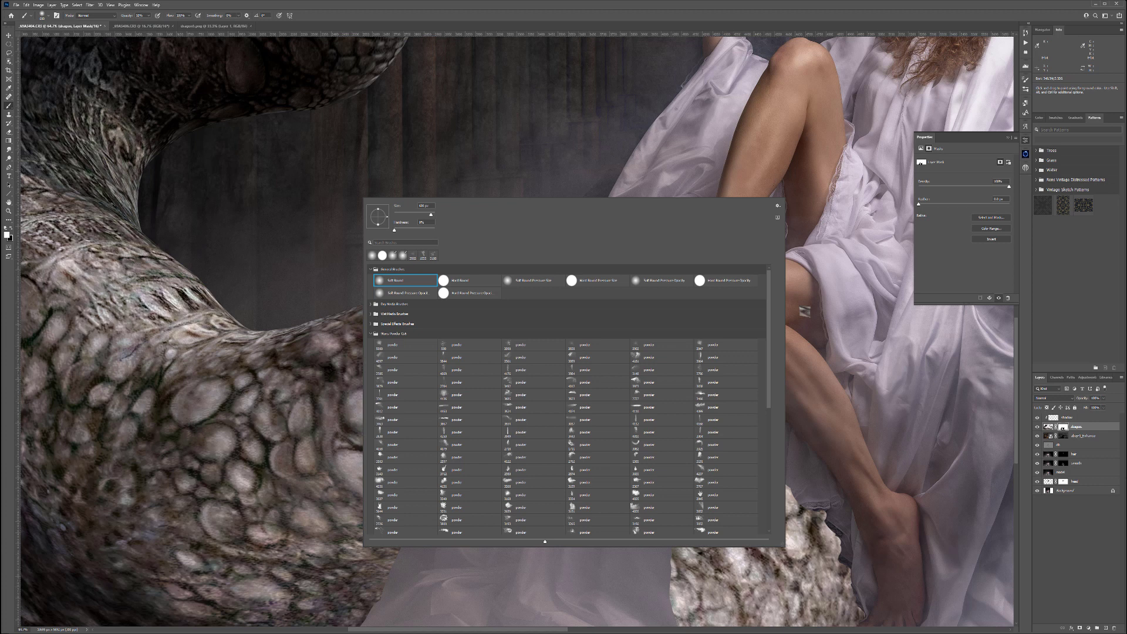
pyautogui.click(382, 255)
pyautogui.press('Return')
pyautogui.press('x')
pyautogui.scroll(9, 570, 267)
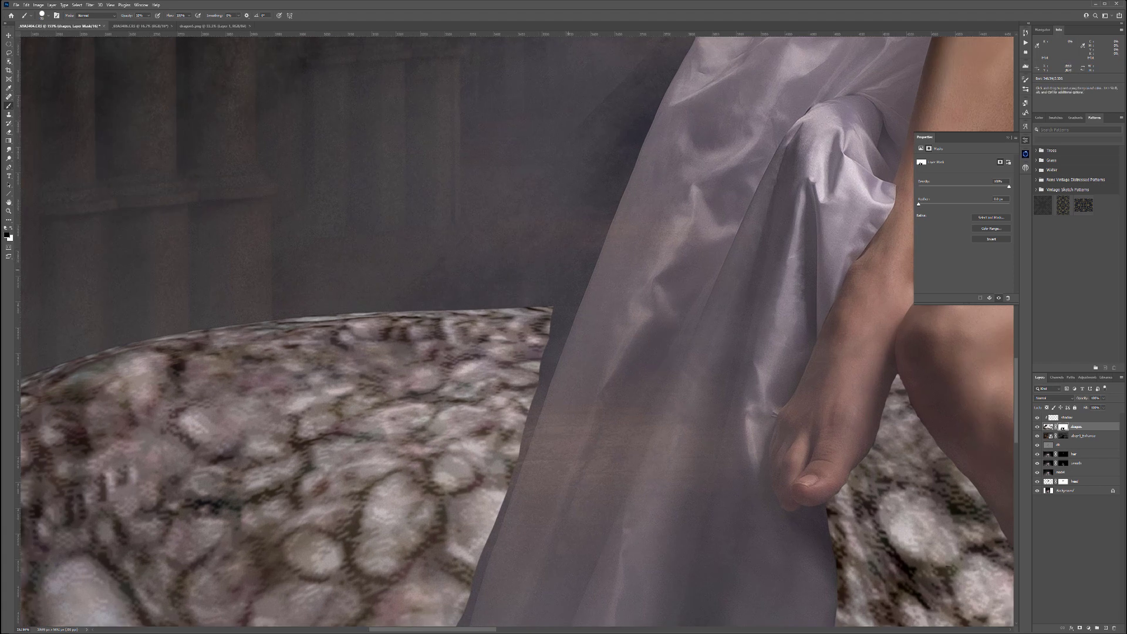
pyautogui.moveTo(551, 309); pyautogui.dragTo(531, 367)
pyautogui.press('x')
pyautogui.moveTo(556, 309); pyautogui.dragTo(531, 352)
pyautogui.moveTo(563, 302)
pyautogui.mouseDown()
pyautogui.moveTo(480, 573)
pyautogui.moveTo(586, 403)
pyautogui.moveTo(652, 227)
pyautogui.moveTo(608, 418)
pyautogui.mouseUp()
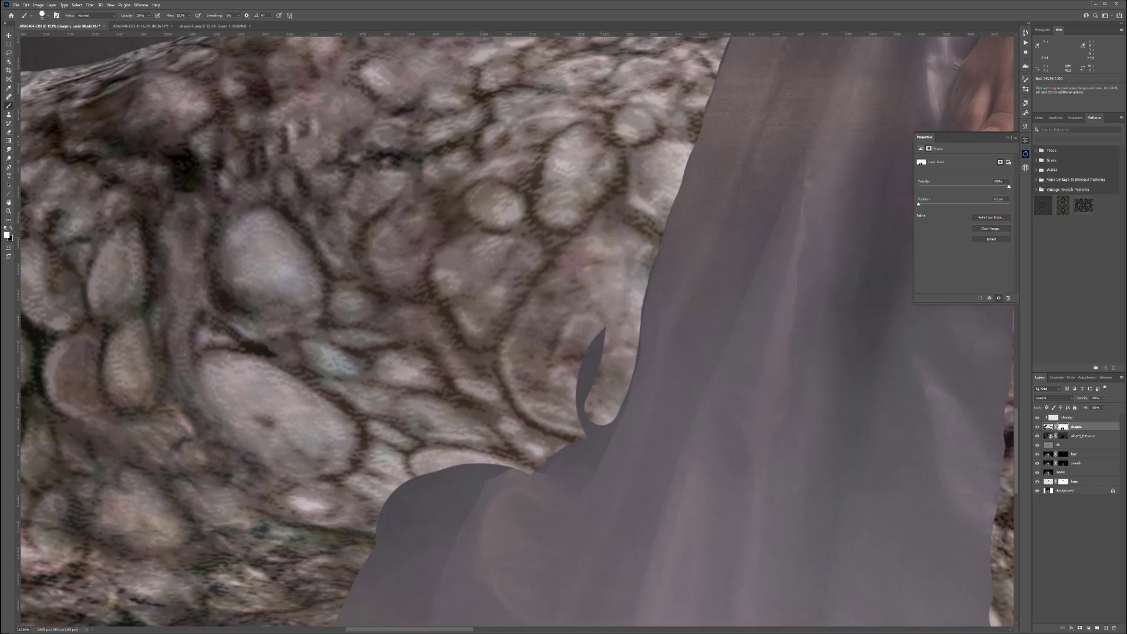
# - Restore the dragon scales along the trailing veil's outer edge down to its lower folds
pyautogui.moveTo(647, 290)
pyautogui.mouseDown()
pyautogui.moveTo(622, 413)
pyautogui.moveTo(584, 464)
pyautogui.moveTo(560, 466)
pyautogui.moveTo(599, 331)
pyautogui.mouseUp()
pyautogui.moveTo(499, 456)
pyautogui.mouseDown()
pyautogui.moveTo(656, 98)
pyautogui.moveTo(630, 122)
pyautogui.moveTo(549, 279)
pyautogui.moveTo(481, 329)
pyautogui.mouseUp()
pyautogui.moveTo(496, 253)
pyautogui.mouseDown()
pyautogui.moveTo(567, 191)
pyautogui.moveTo(611, 114)
pyautogui.moveTo(520, 203)
pyautogui.mouseUp()
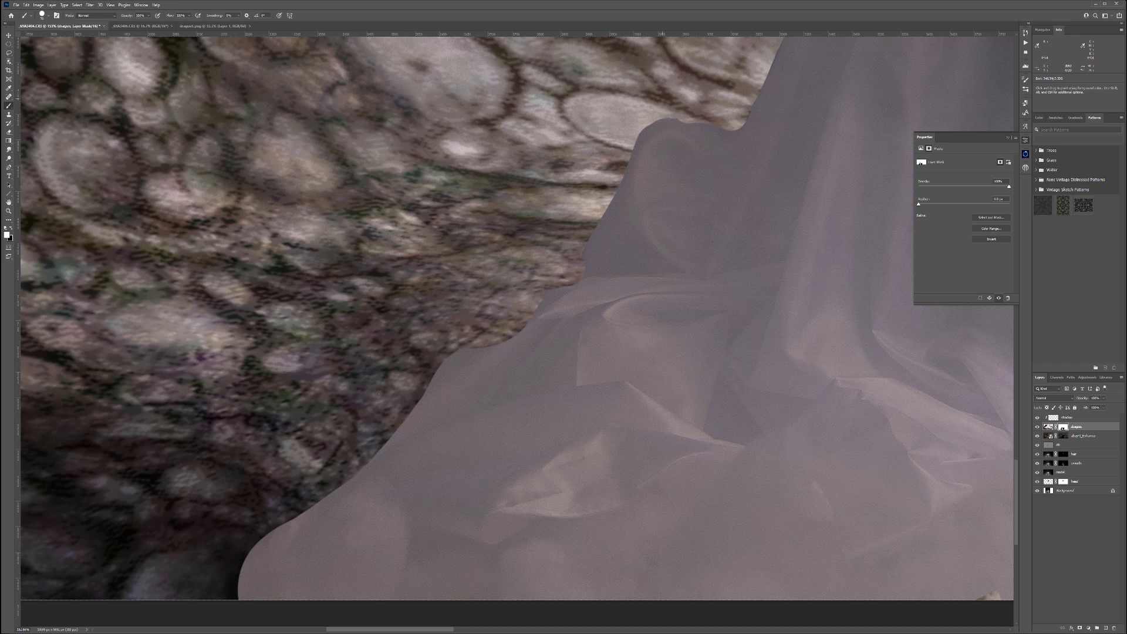
pyautogui.scroll(-8, 732, 177)
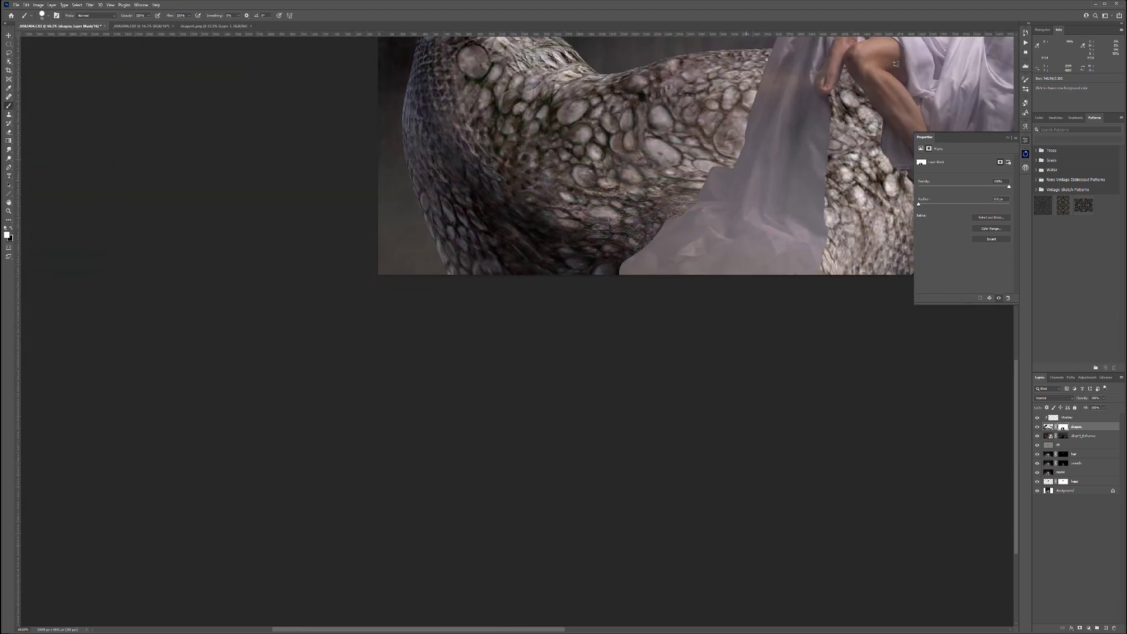
# - Inspect the mask of the layer directly beneath the dragon, reverting any accidental clipping
pyautogui.scroll(6, 818, 140)
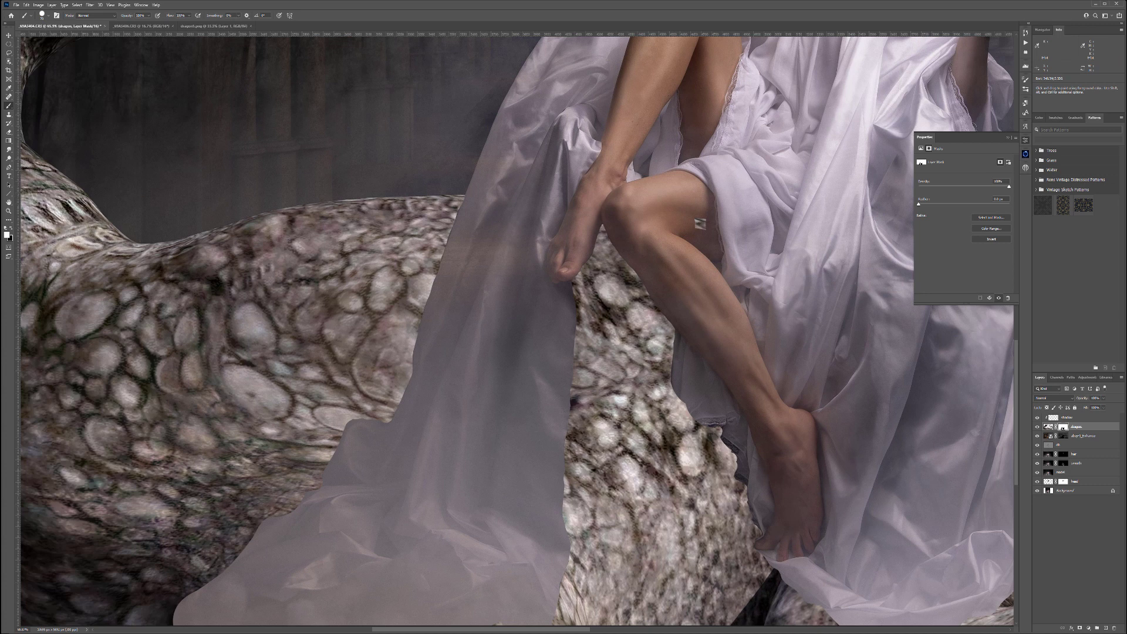
pyautogui.hotkey('alt', '[')
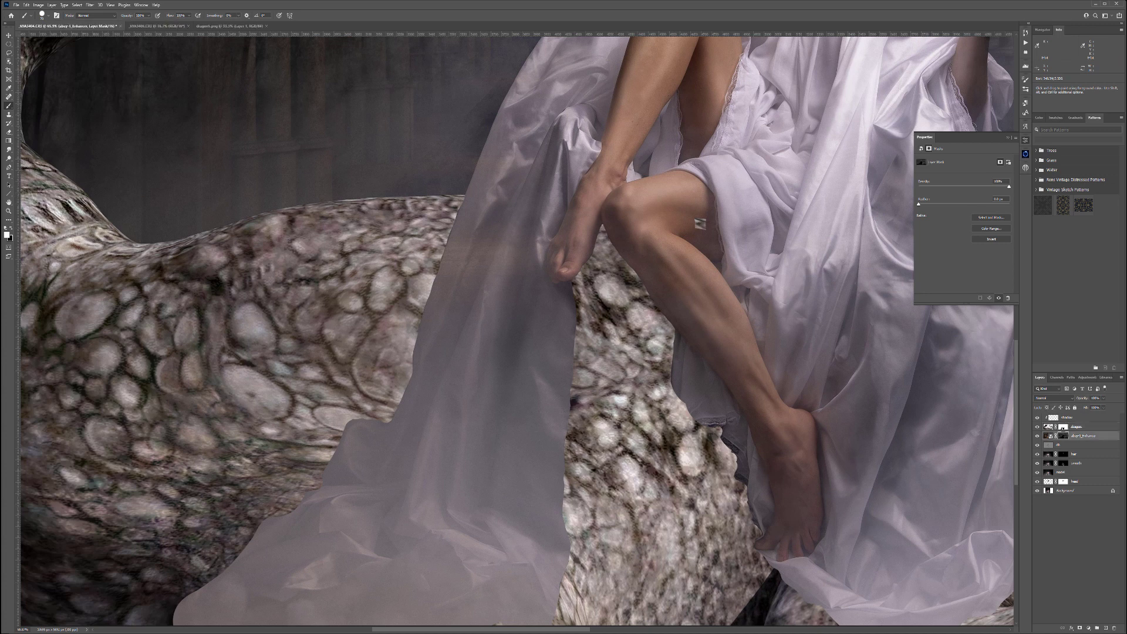
pyautogui.keyDown('alt'); pyautogui.click(1063, 435); pyautogui.keyUp('alt')
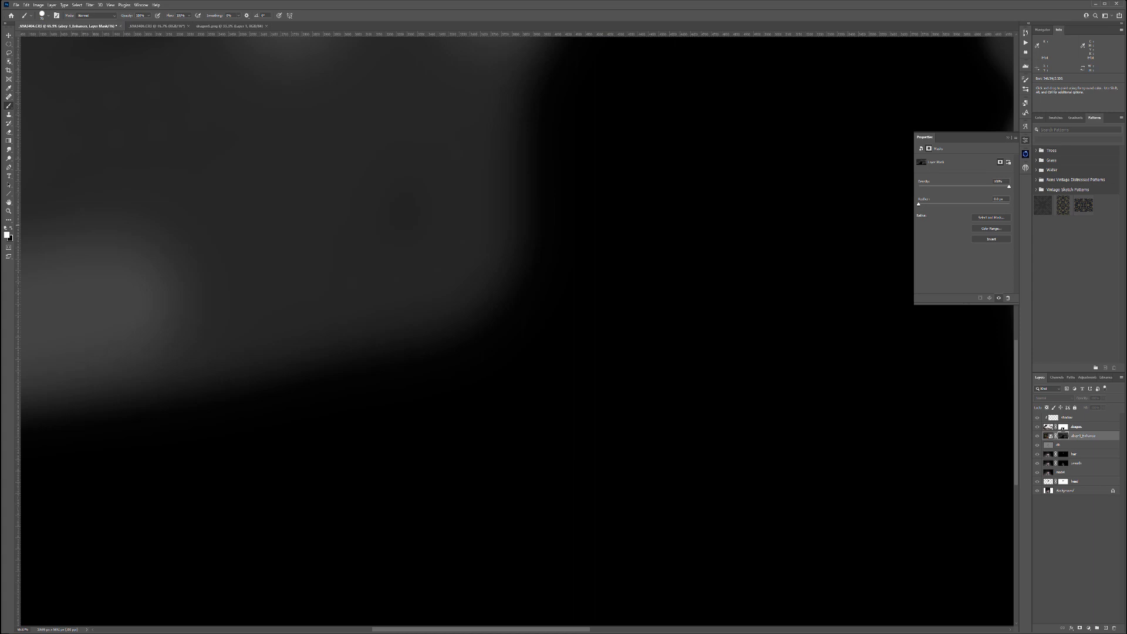
pyautogui.keyDown('alt'); pyautogui.click(1063, 439); pyautogui.keyUp('alt')
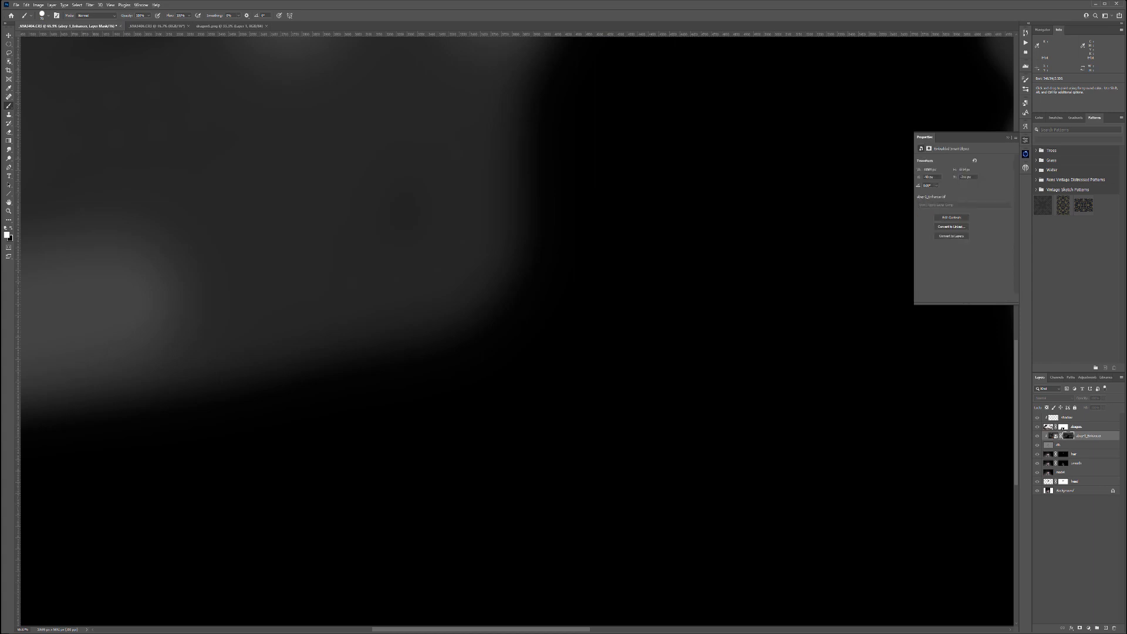
pyautogui.keyDown('alt'); pyautogui.click(1063, 429); pyautogui.keyUp('alt')
pyautogui.keyDown('alt'); pyautogui.click(1063, 429); pyautogui.keyUp('alt')
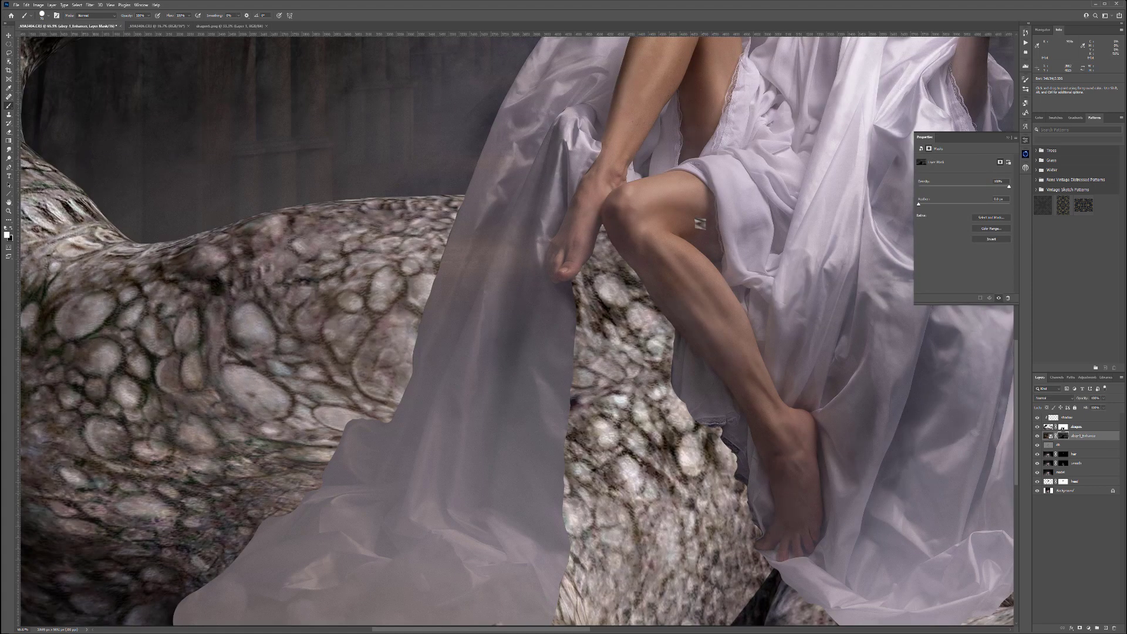
# - Try a white stroke over the veil in the underlying layer's mask, undo it, and switch to a soft black brush
pyautogui.moveTo(501, 221); pyautogui.dragTo(493, 262)
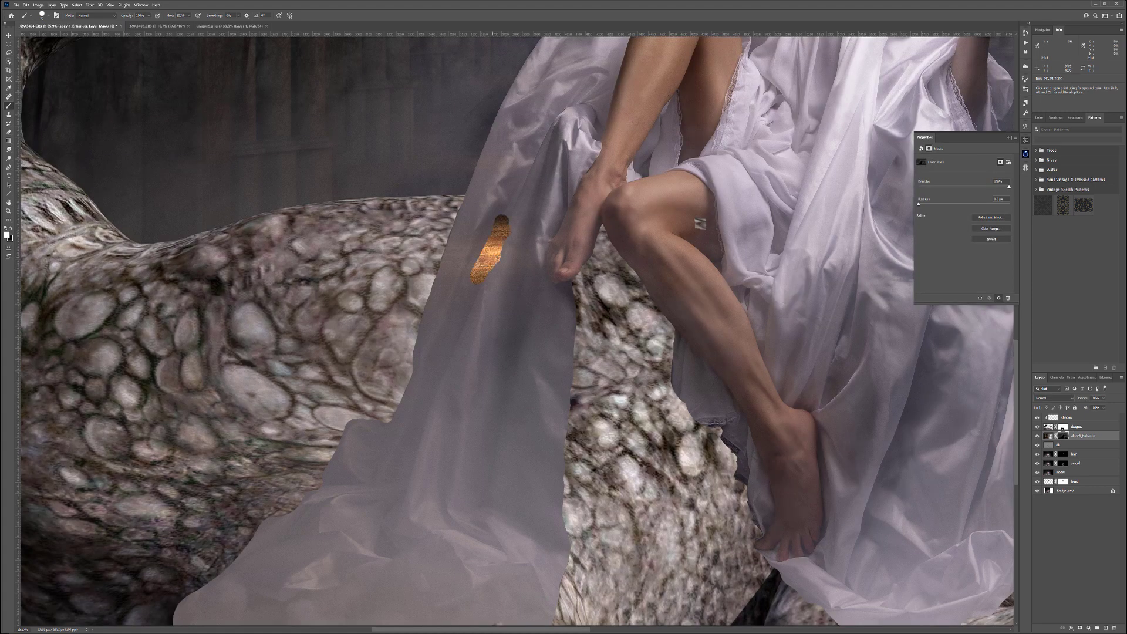
pyautogui.hotkey('ctrl', 'z')
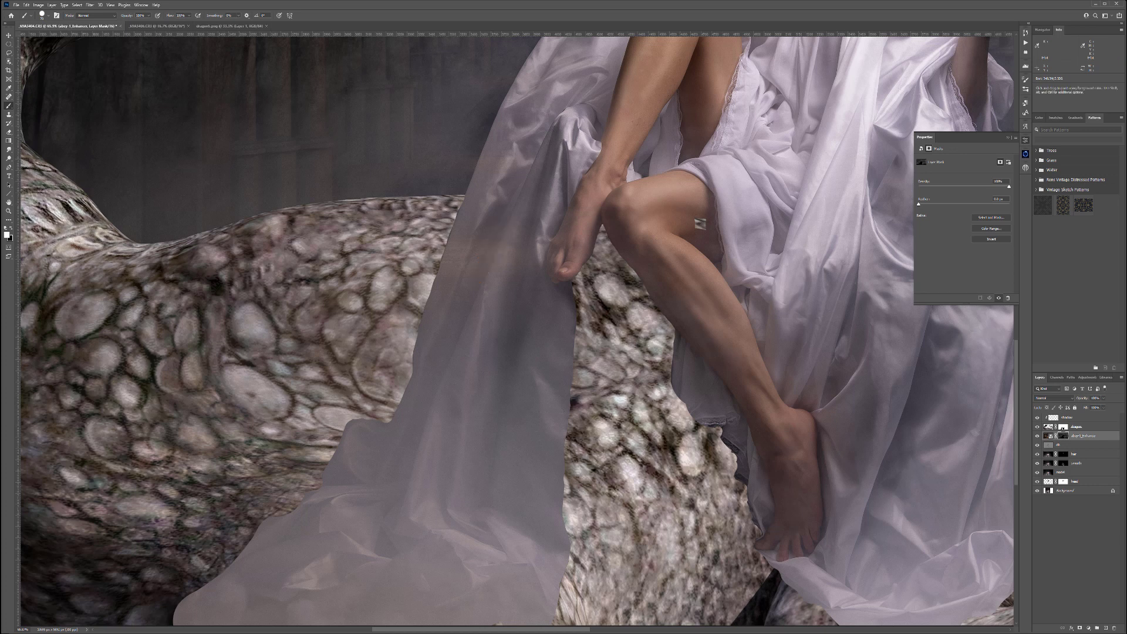
pyautogui.press('x')
pyautogui.rightClick(558, 359)
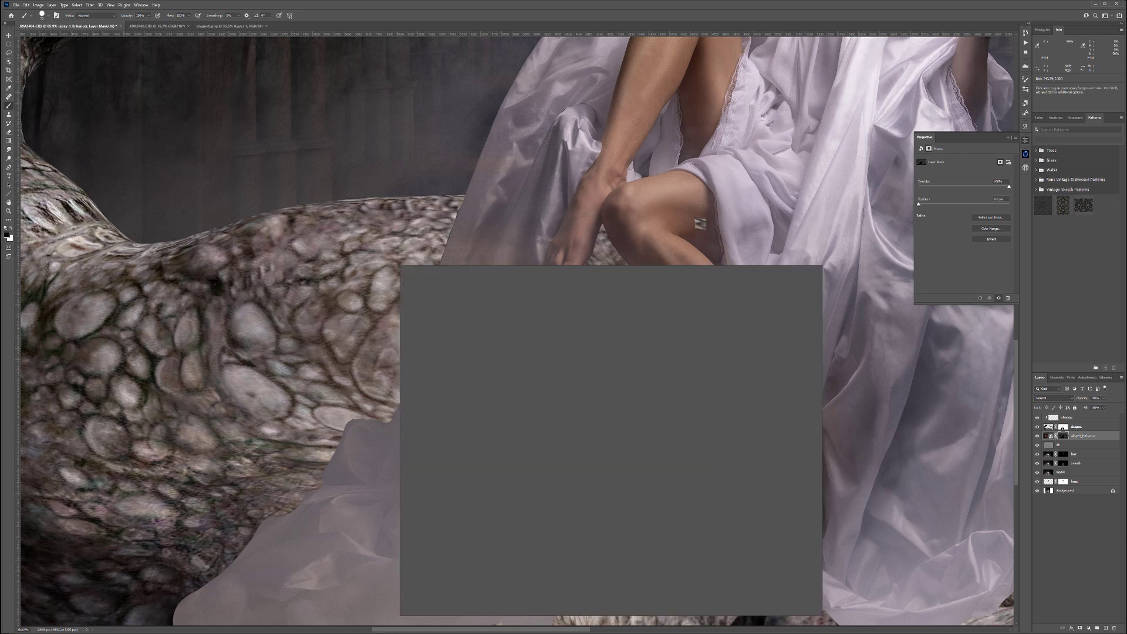
pyautogui.click(419, 324)
pyautogui.click(324, 122)
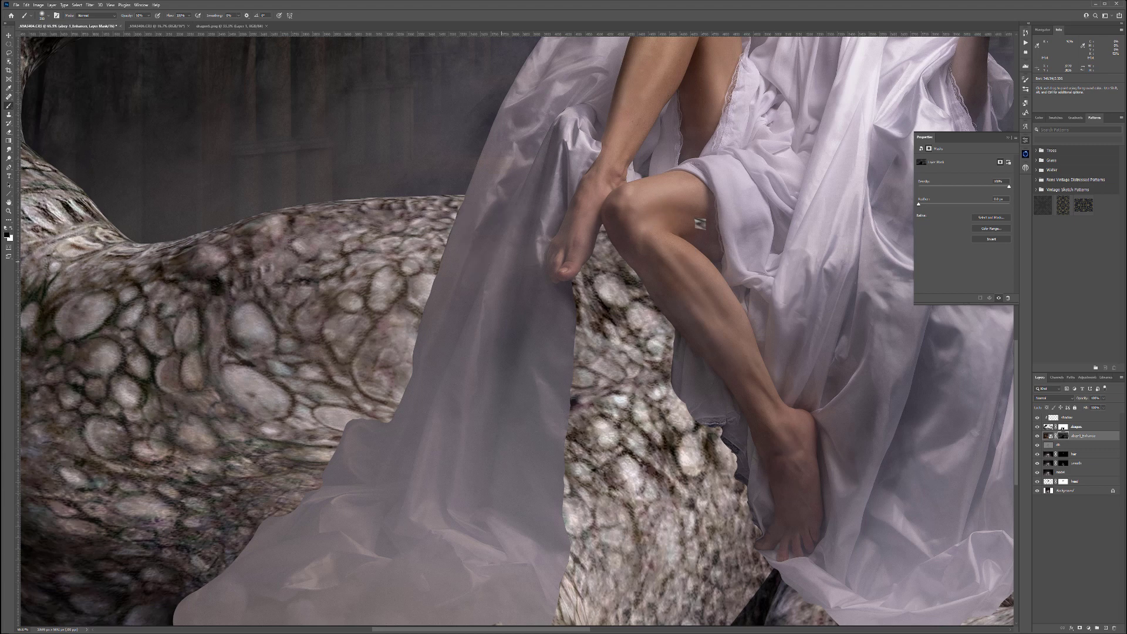
pyautogui.scroll(-5, 517, 264)
pyautogui.scroll(-4, 517, 268)
pyautogui.moveTo(517, 268); pyautogui.dragTo(457, 398)
pyautogui.scroll(4, 546, 312)
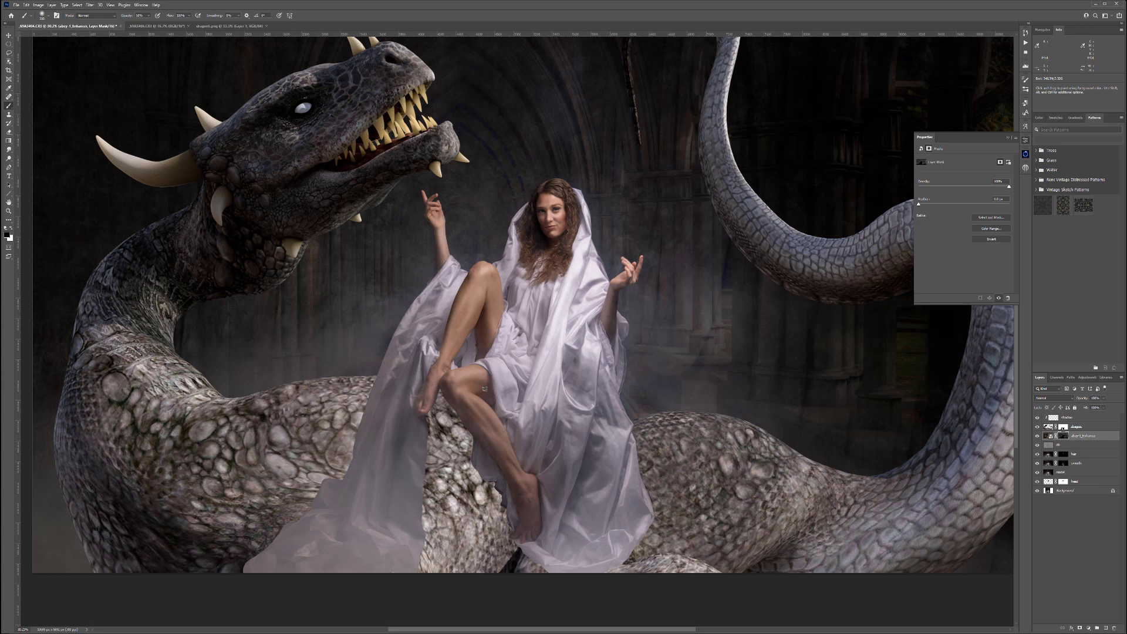
# - Paint soft shadows at 10% opacity on the shadow layer under the raised foot, beside the veil and along the robe's outer edge
pyautogui.click(1048, 436)
pyautogui.click(1067, 417)
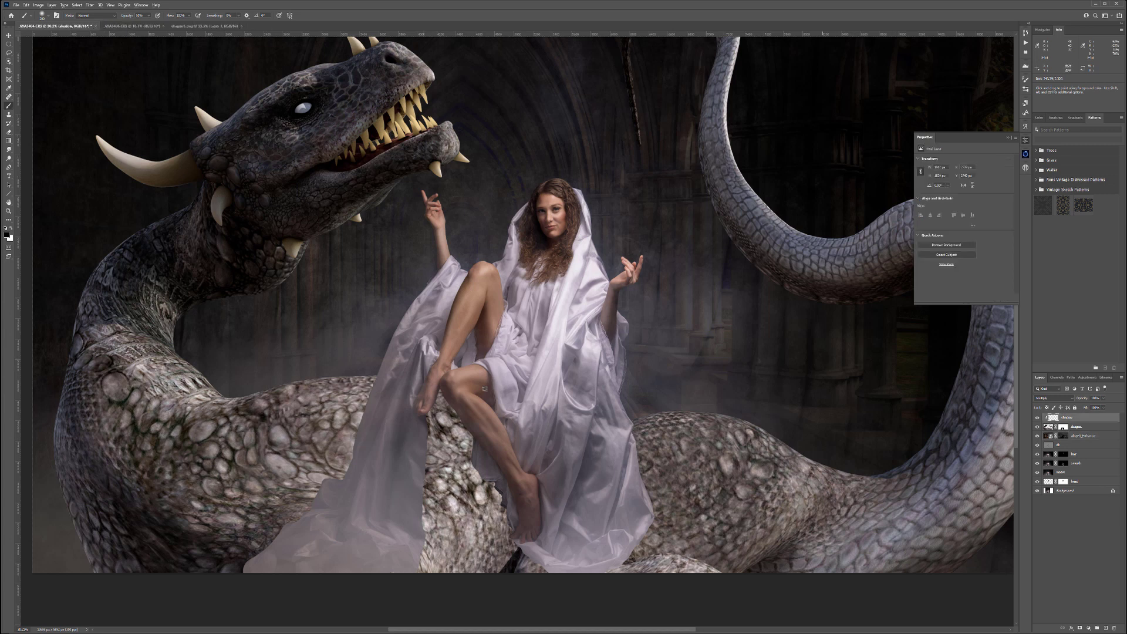
pyautogui.rightClick(615, 308)
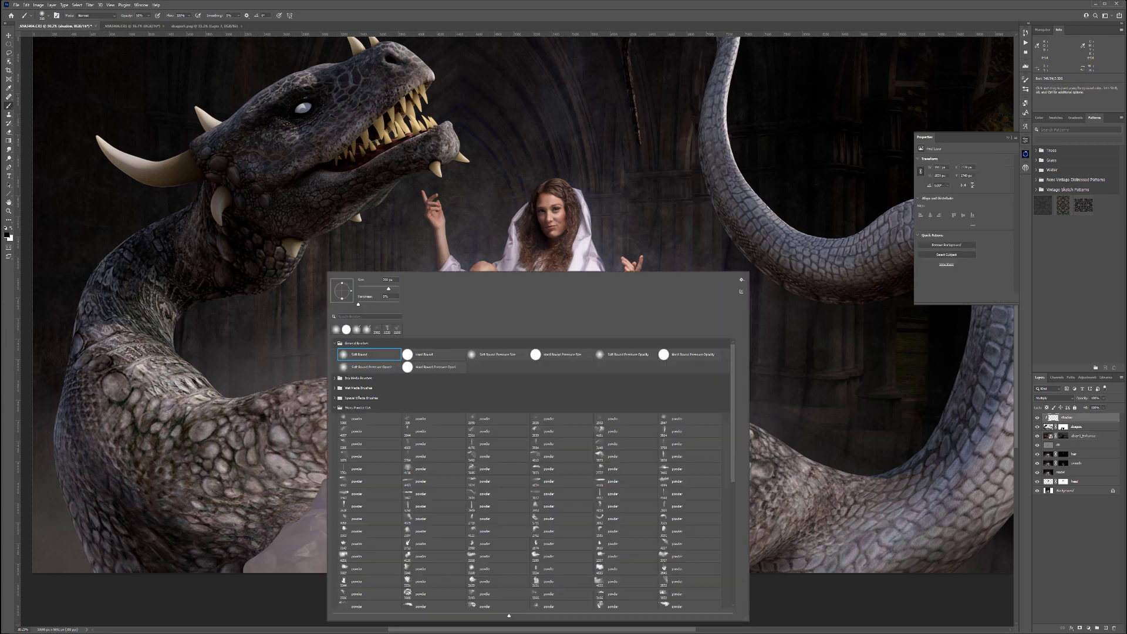
pyautogui.doubleClick(336, 329)
pyautogui.press('1')
pyautogui.click(439, 403)
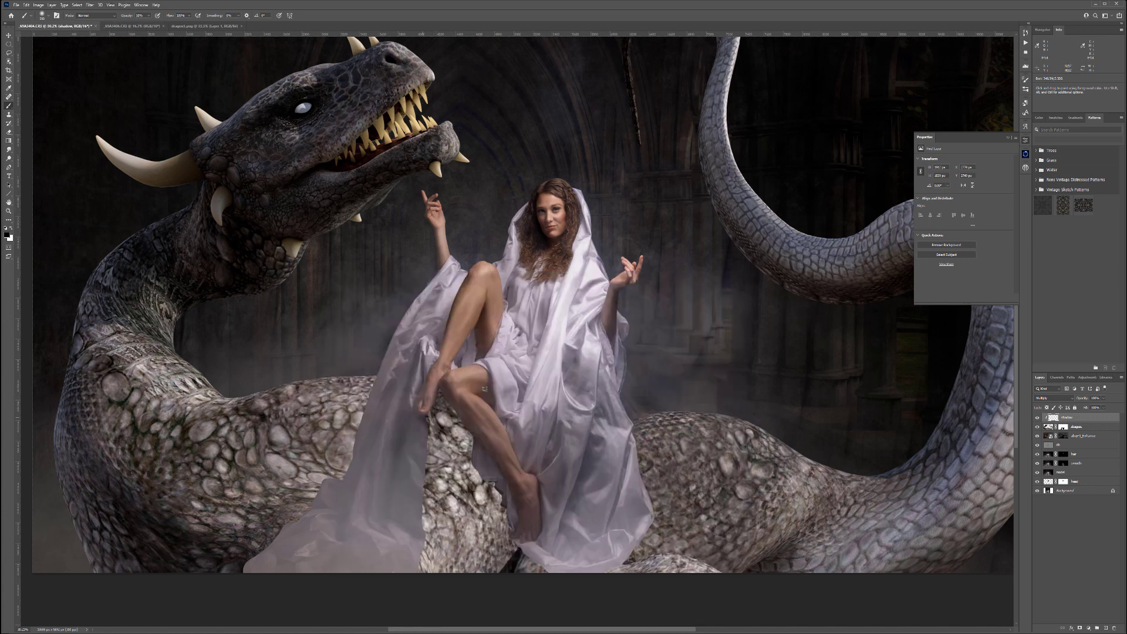
pyautogui.moveTo(430, 414); pyautogui.dragTo(429, 492)
pyautogui.click(477, 428)
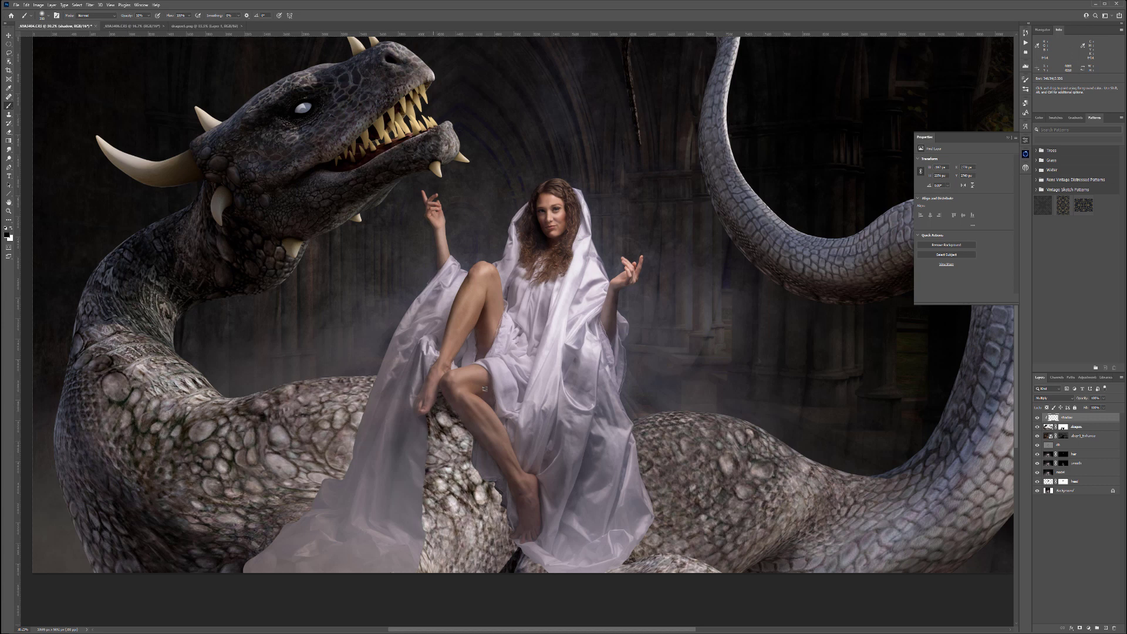
pyautogui.moveTo(440, 418); pyautogui.dragTo(464, 446)
pyautogui.moveTo(642, 468); pyautogui.dragTo(653, 504)
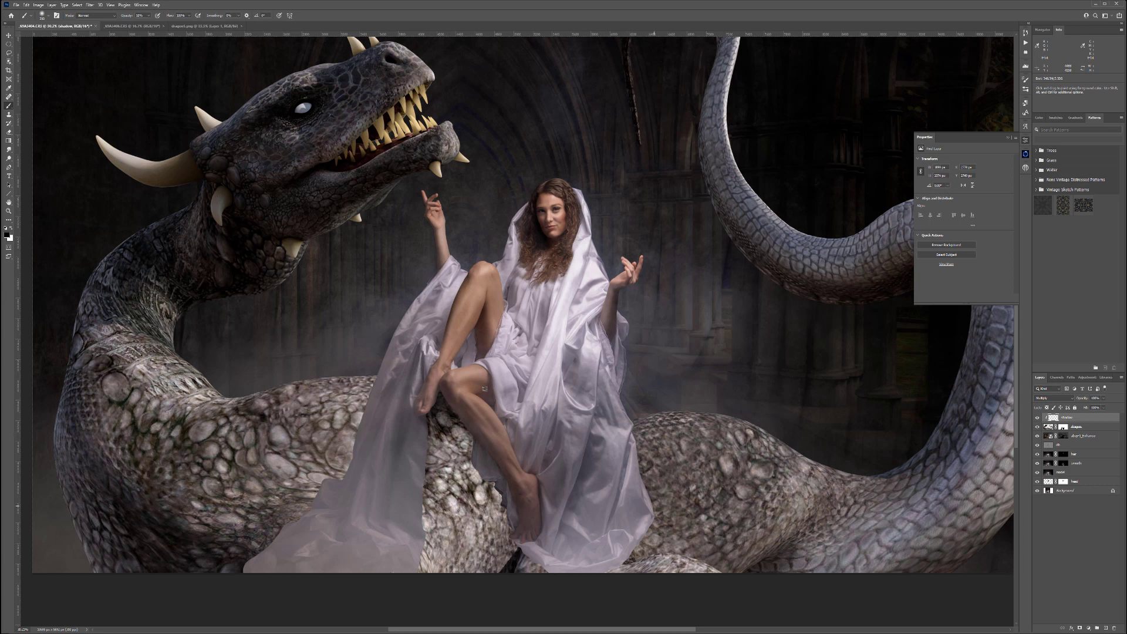
# - Build up soft shadows on the scales between the veil and lower leg and along the outer edges of the robe and veil
pyautogui.moveTo(485, 388); pyautogui.dragTo(500, 171)
pyautogui.moveTo(673, 314); pyautogui.dragTo(629, 353)
pyautogui.moveTo(512, 306)
pyautogui.mouseDown()
pyautogui.moveTo(540, 347)
pyautogui.moveTo(497, 257)
pyautogui.moveTo(510, 291)
pyautogui.moveTo(515, 279)
pyautogui.mouseUp()
pyautogui.moveTo(542, 343); pyautogui.dragTo(544, 352)
pyautogui.moveTo(468, 223); pyautogui.dragTo(499, 275)
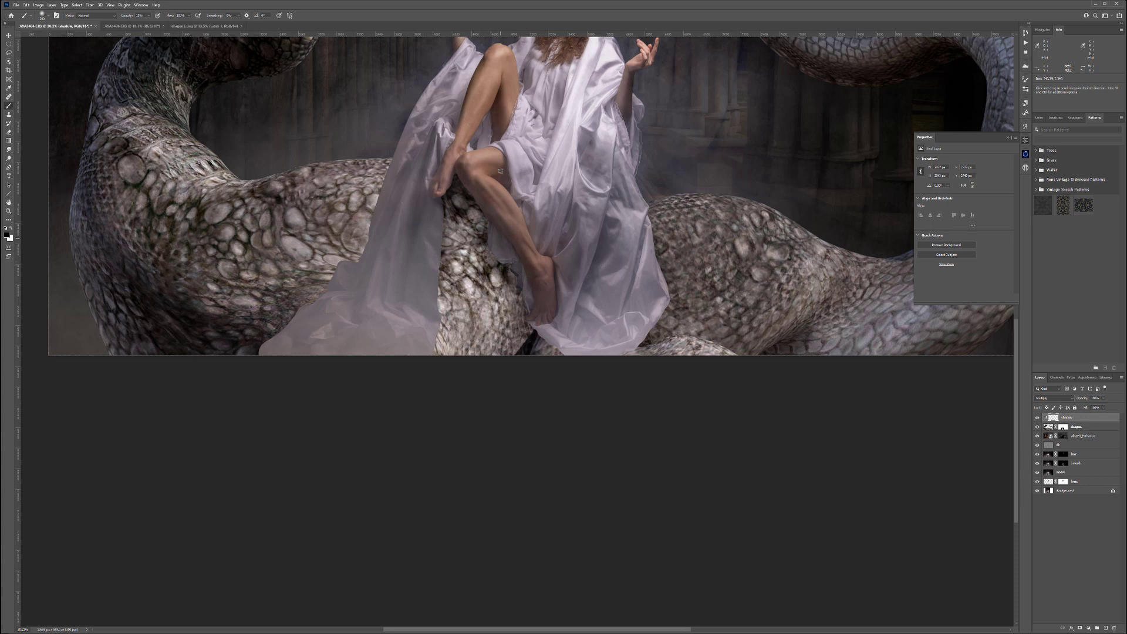
pyautogui.moveTo(451, 225)
pyautogui.mouseDown()
pyautogui.moveTo(450, 242)
pyautogui.moveTo(461, 222)
pyautogui.moveTo(471, 236)
pyautogui.moveTo(454, 236)
pyautogui.moveTo(464, 258)
pyautogui.mouseUp()
pyautogui.moveTo(379, 179); pyautogui.dragTo(357, 255)
pyautogui.moveTo(450, 278); pyautogui.dragTo(462, 279)
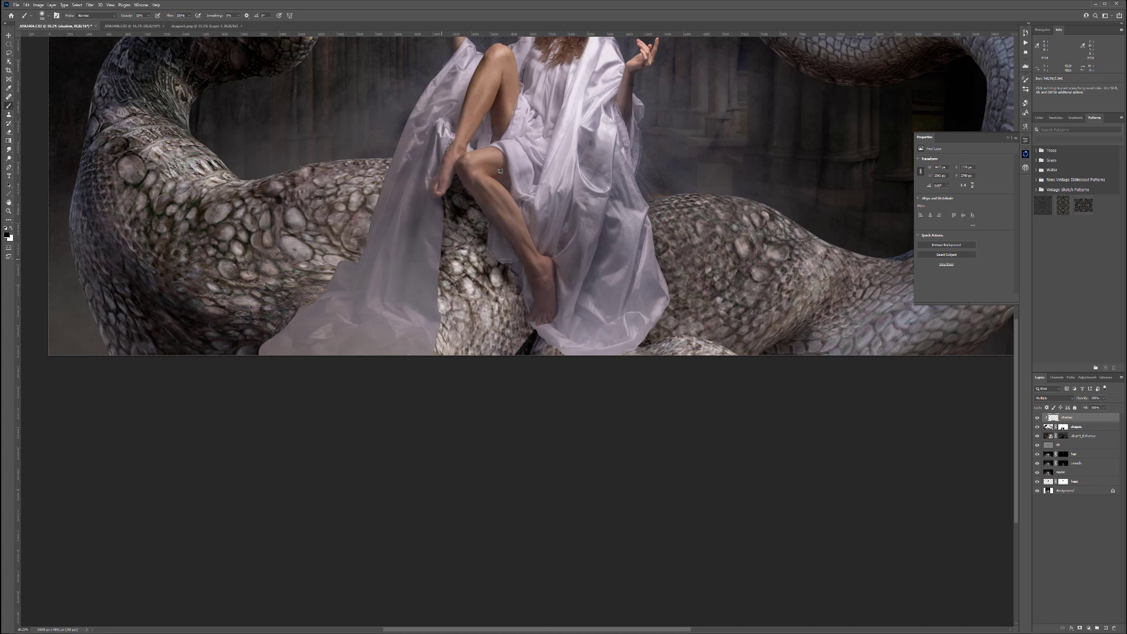
# - Deepen the shadows with a larger brush outside the trailing veil and on the scales between it and the lower foot
pyautogui.press(']')
pyautogui.press(']')
pyautogui.moveTo(348, 240)
pyautogui.mouseDown()
pyautogui.moveTo(332, 255)
pyautogui.moveTo(340, 240)
pyautogui.moveTo(314, 241)
pyautogui.mouseUp()
pyautogui.moveTo(464, 254)
pyautogui.mouseDown()
pyautogui.moveTo(461, 274)
pyautogui.moveTo(473, 249)
pyautogui.mouseUp()
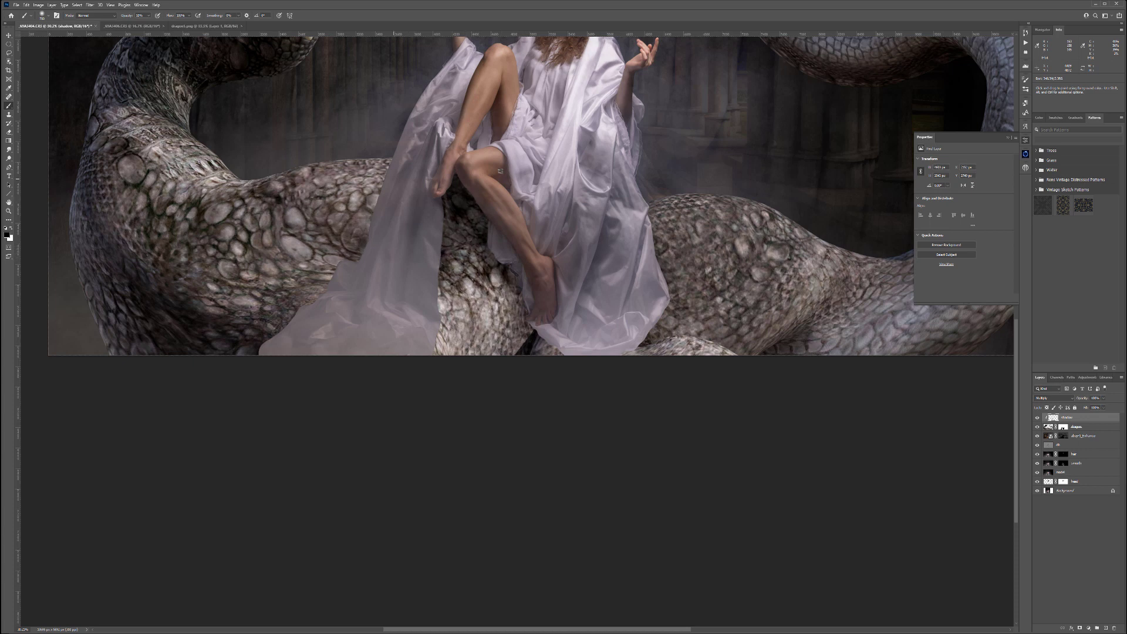
pyautogui.moveTo(391, 182); pyautogui.dragTo(323, 267)
pyautogui.moveTo(496, 278)
pyautogui.mouseDown()
pyautogui.moveTo(482, 285)
pyautogui.moveTo(510, 308)
pyautogui.moveTo(505, 336)
pyautogui.moveTo(503, 327)
pyautogui.moveTo(497, 341)
pyautogui.moveTo(452, 351)
pyautogui.mouseUp()
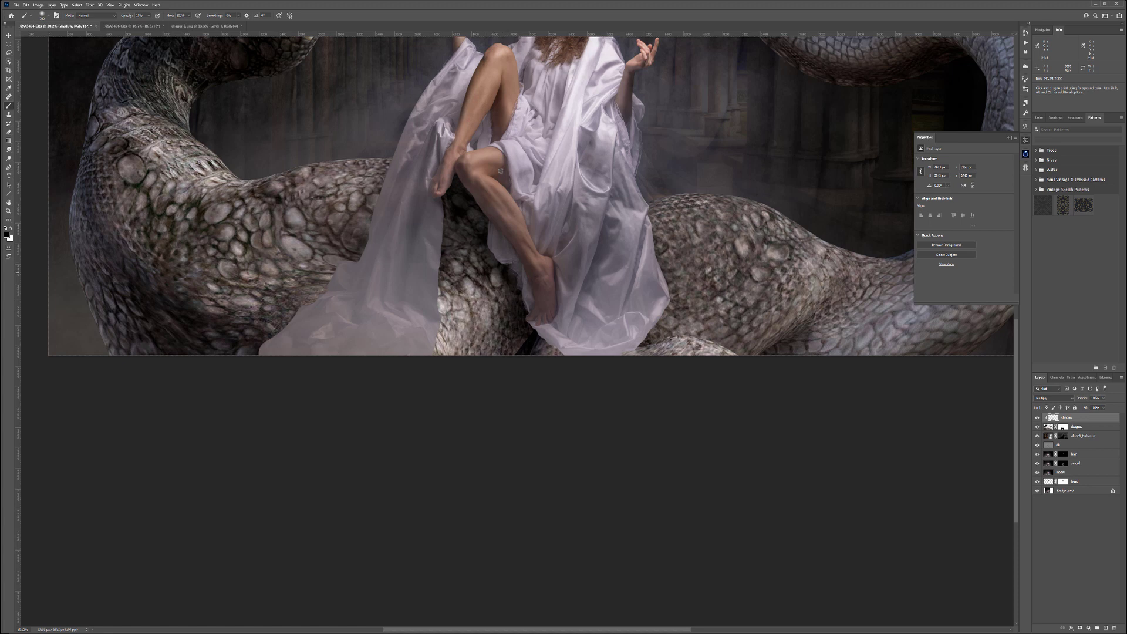
pyautogui.moveTo(492, 301); pyautogui.dragTo(469, 312)
pyautogui.moveTo(499, 171); pyautogui.dragTo(475, 364)
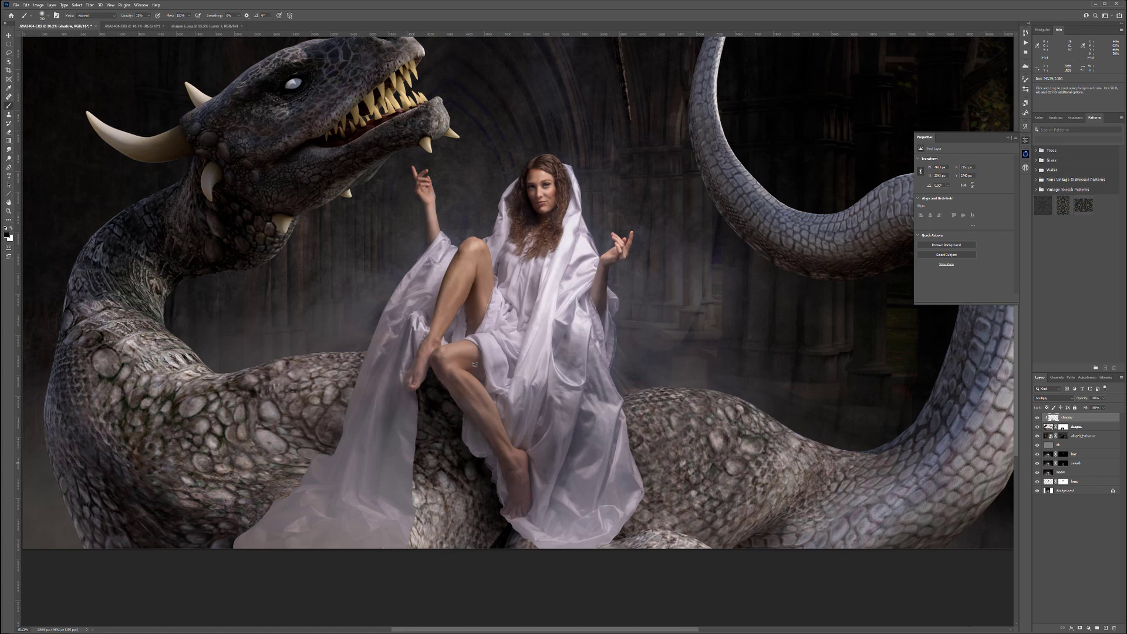
pyautogui.moveTo(296, 454); pyautogui.dragTo(266, 464)
# - Set the shadow layer to Multiply, add a hidden Black & White adjustment layer above it, and reselect the shadow layer
pyautogui.click(1051, 398)
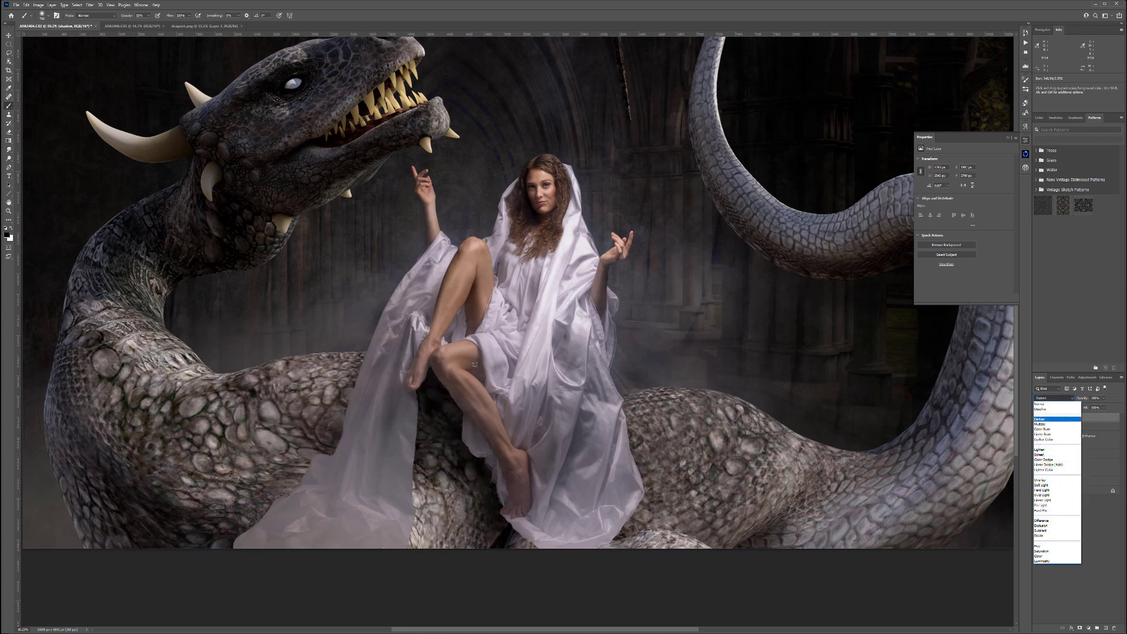
pyautogui.click(1041, 424)
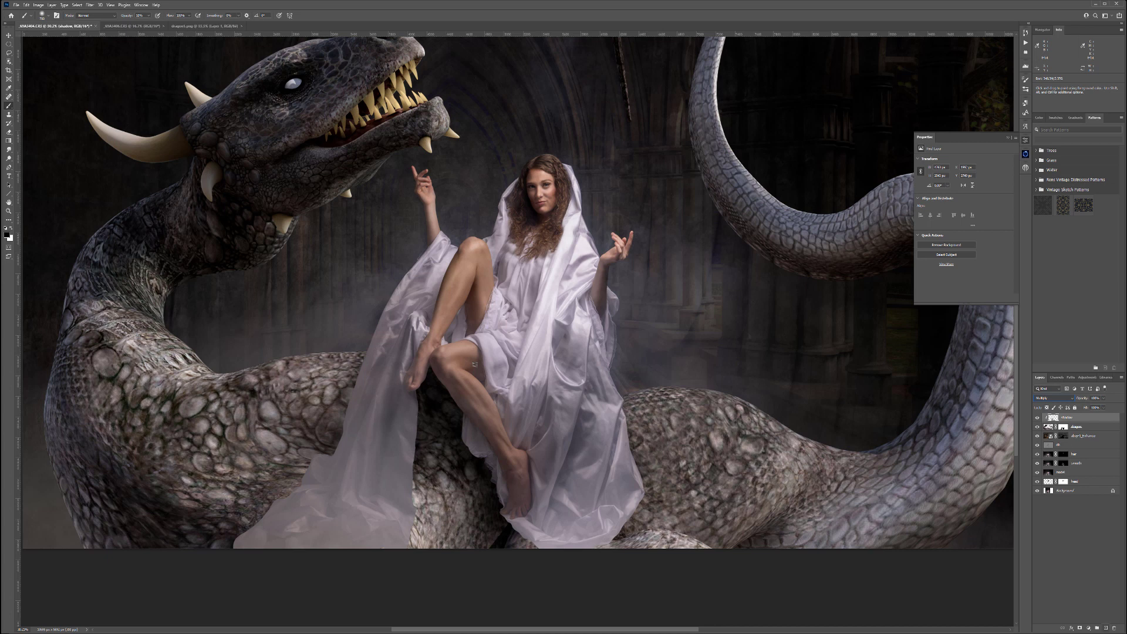
pyautogui.click(1089, 627)
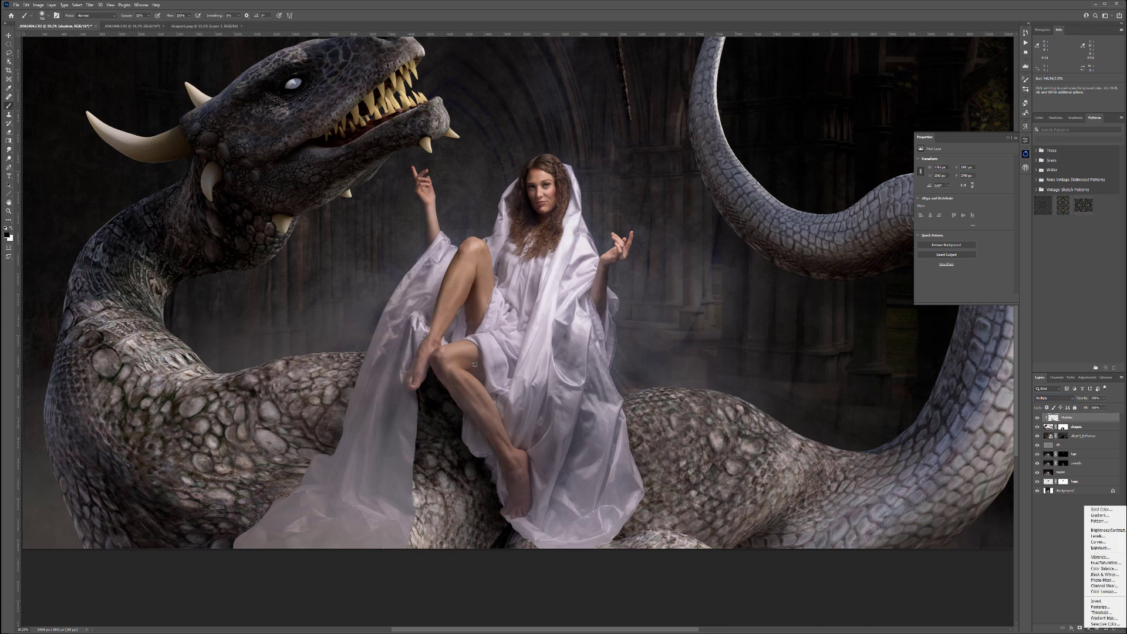
pyautogui.click(1103, 574)
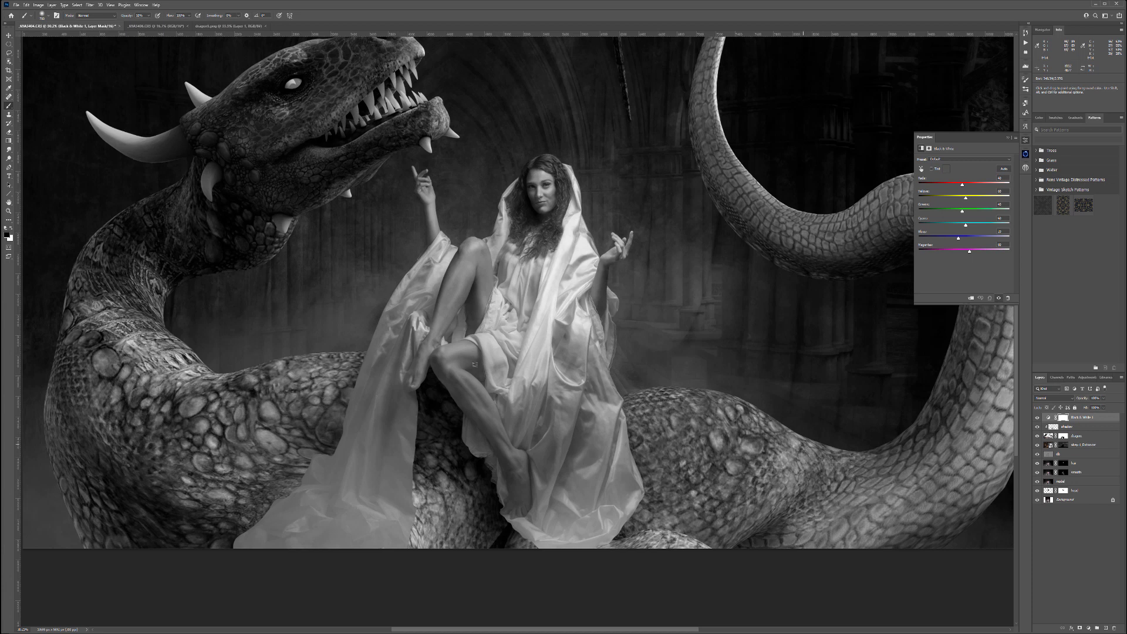
pyautogui.click(998, 298)
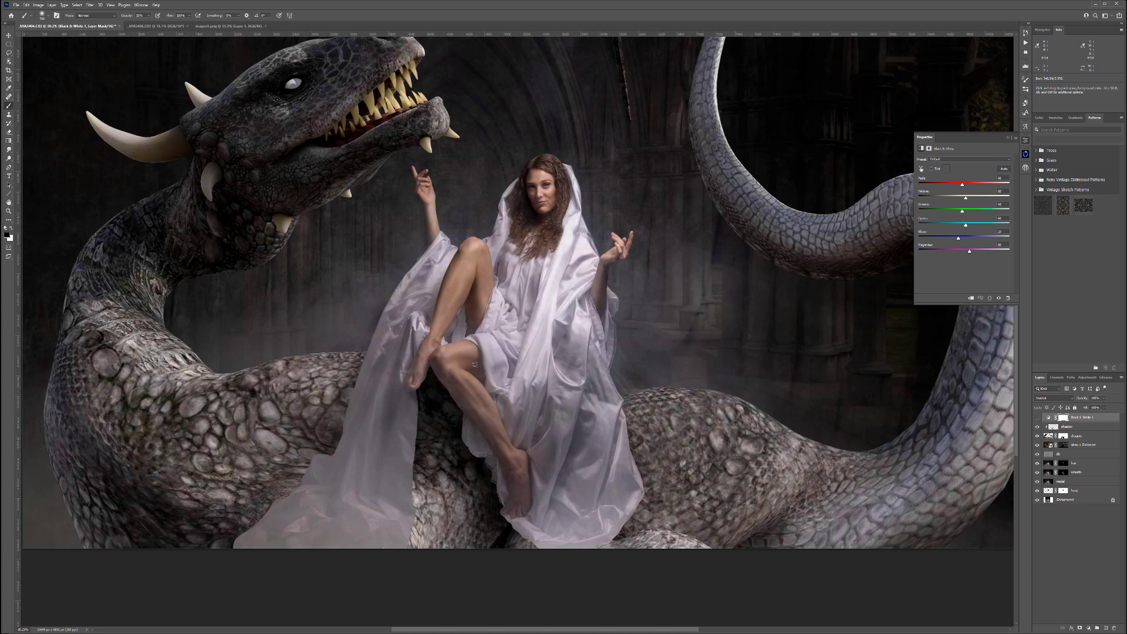
pyautogui.hotkey('alt', '[')
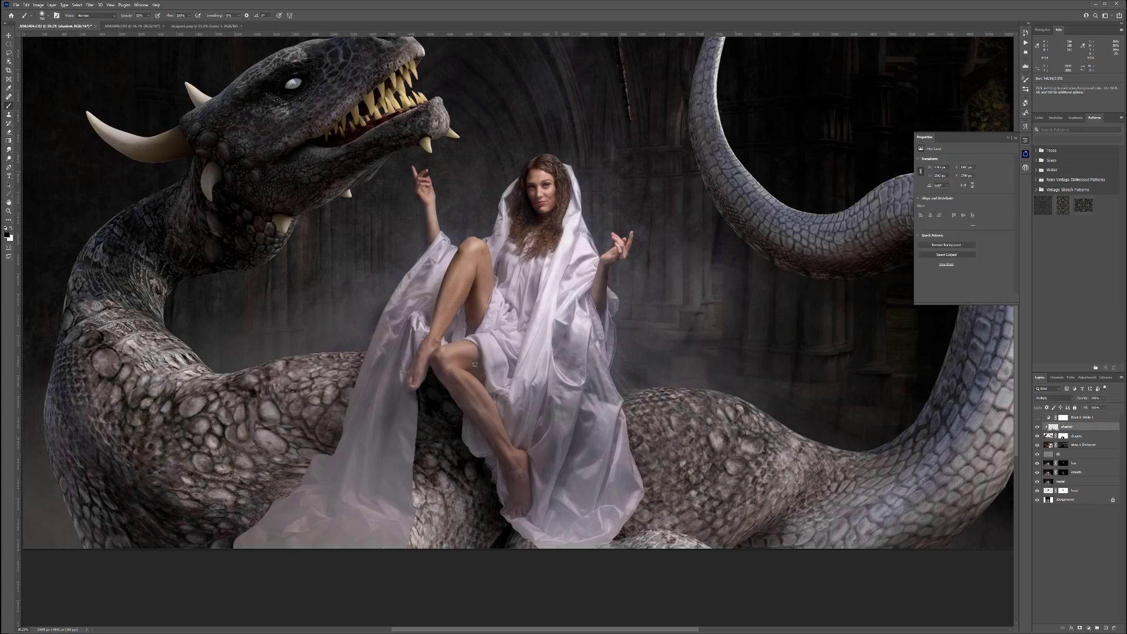
# - Compare the whole composite with and without the painted shadow layer
pyautogui.moveTo(534, 458); pyautogui.dragTo(545, 375)
pyautogui.scroll(-5, 576, 329)
pyautogui.scroll(-1, 574, 345)
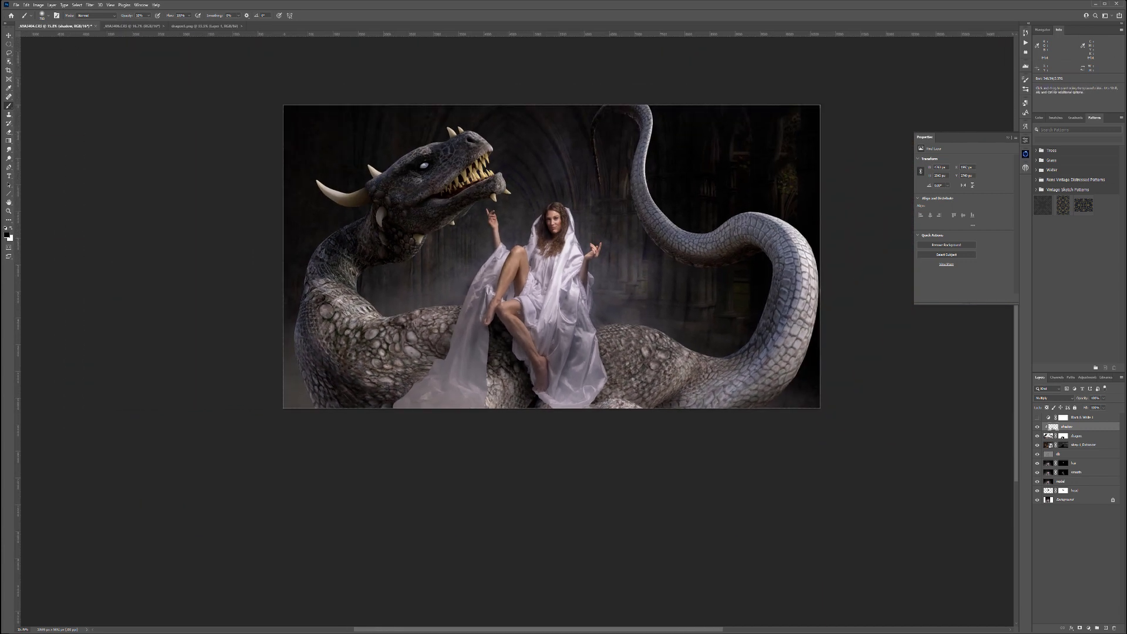
pyautogui.click(1038, 427)
pyautogui.click(1038, 427)
pyautogui.click(1038, 427)
pyautogui.click(1037, 427)
pyautogui.click(1038, 427)
pyautogui.click(1037, 427)
# - Paint more soft shadow on the scales between the veil and lower leg and around the robe's lower outer edge
pyautogui.scroll(2, 479, 376)
pyautogui.moveTo(502, 378)
pyautogui.mouseDown()
pyautogui.moveTo(496, 399)
pyautogui.moveTo(514, 403)
pyautogui.moveTo(493, 412)
pyautogui.mouseUp()
pyautogui.moveTo(442, 307)
pyautogui.mouseDown()
pyautogui.moveTo(433, 319)
pyautogui.moveTo(428, 307)
pyautogui.mouseUp()
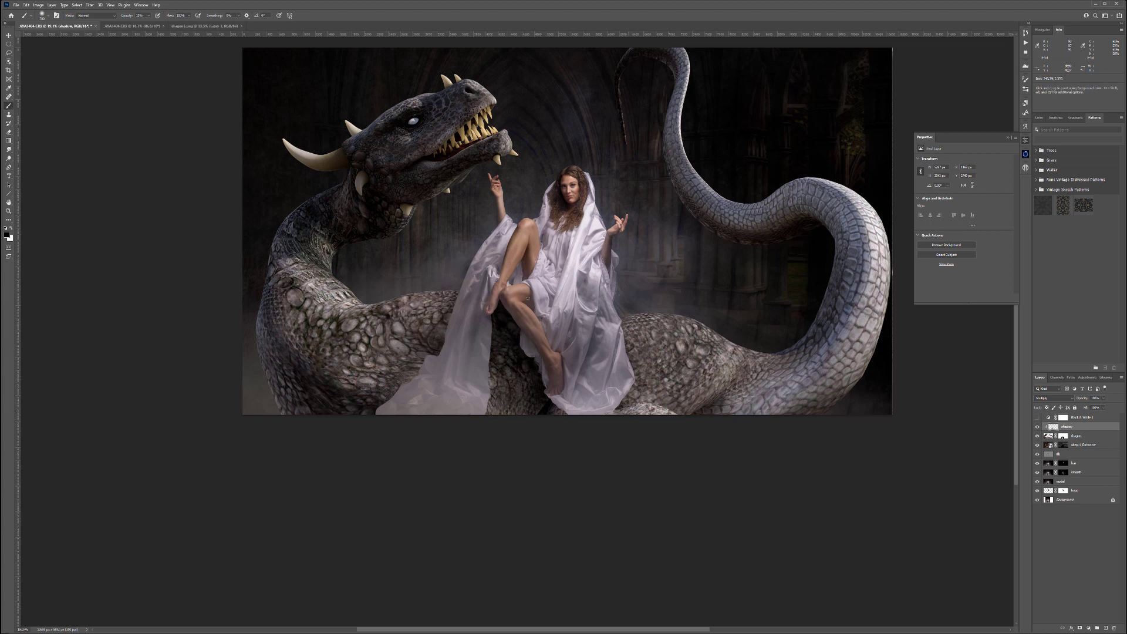
pyautogui.moveTo(640, 376); pyautogui.dragTo(622, 404)
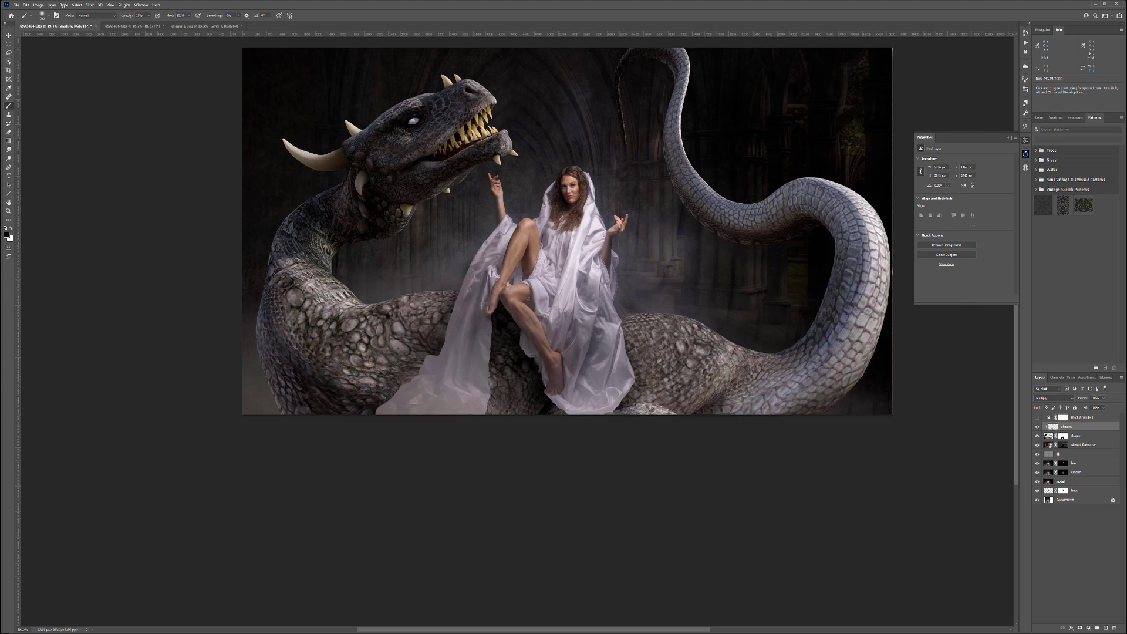
# - Add a layer named shadow directly beneath the woman's layers and set its blend mode to Multiply
pyautogui.click(1072, 454)
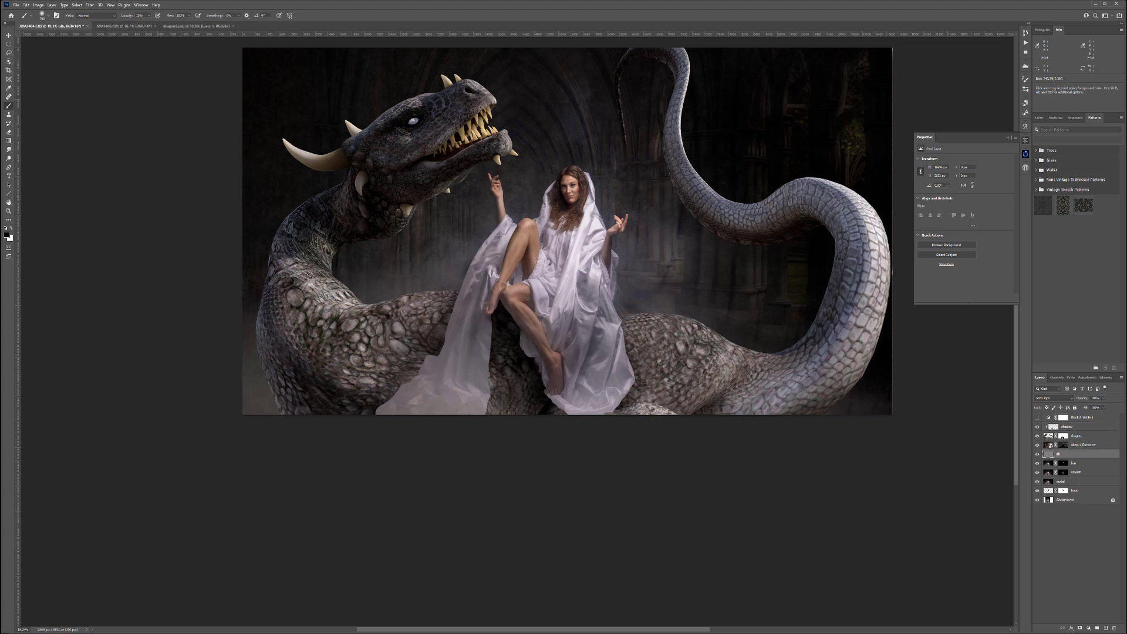
pyautogui.click(1106, 628)
pyautogui.doubleClick(1062, 454)
pyautogui.write('d1')
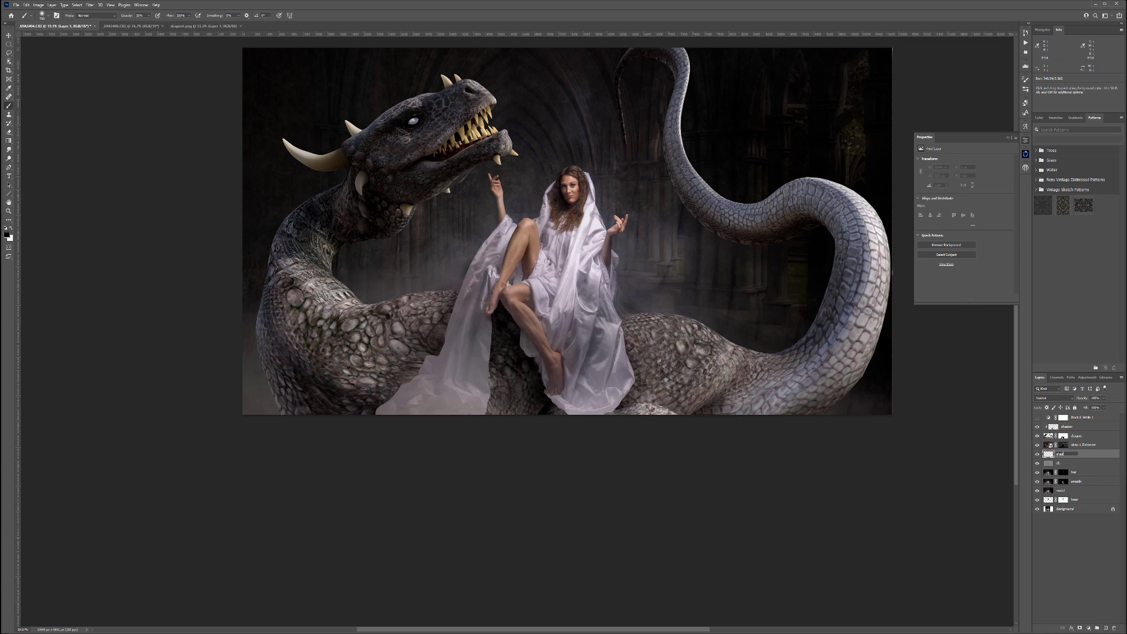
pyautogui.press('Return')
pyautogui.click(1053, 398)
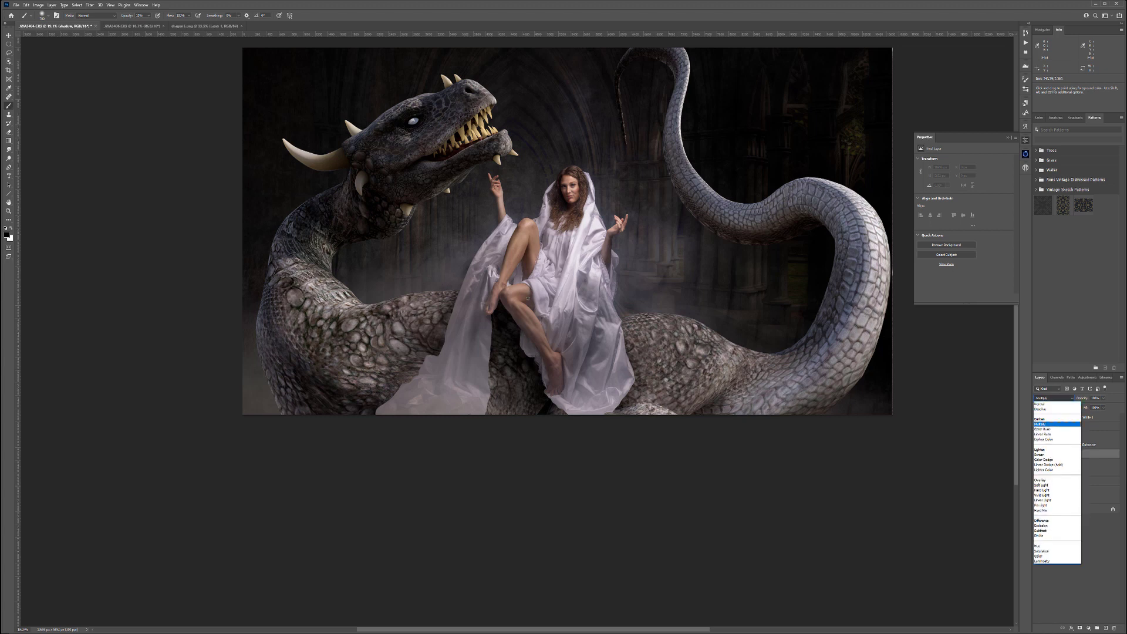
pyautogui.click(1051, 419)
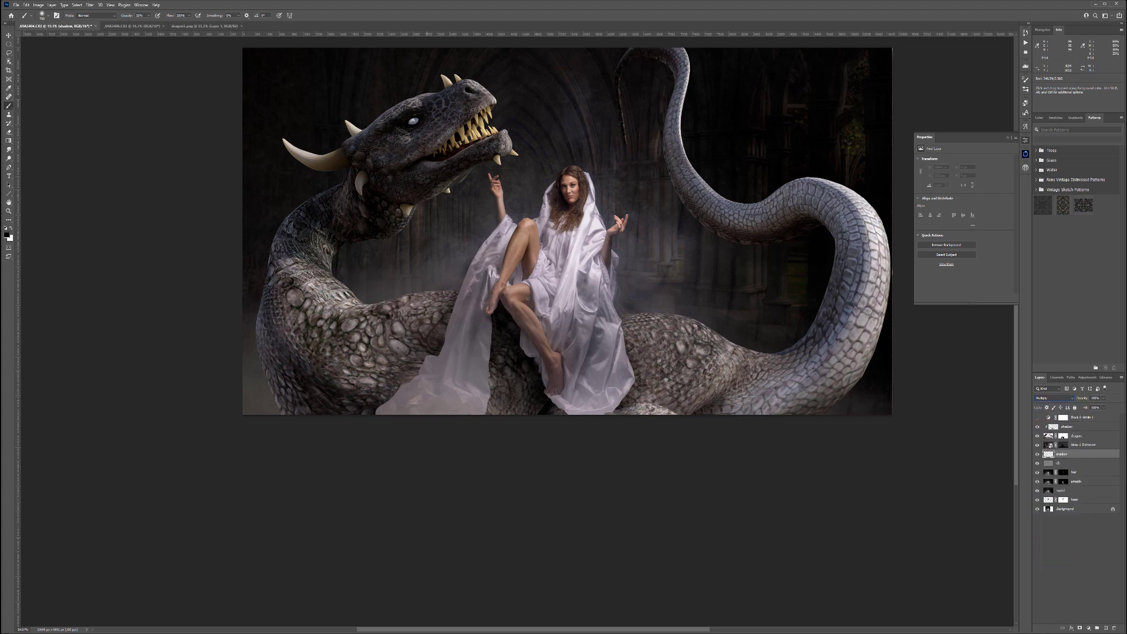
# - With a smaller black brush, paint soft shading over the trailing veil, its folds and the lower robe on the new shadow layer
pyautogui.click(431, 371)
pyautogui.press('[')
pyautogui.press('[')
pyautogui.press('[')
pyautogui.moveTo(442, 375)
pyautogui.mouseDown()
pyautogui.moveTo(474, 375)
pyautogui.moveTo(450, 350)
pyautogui.moveTo(470, 360)
pyautogui.moveTo(481, 345)
pyautogui.moveTo(486, 378)
pyautogui.moveTo(573, 408)
pyautogui.moveTo(602, 411)
pyautogui.moveTo(617, 397)
pyautogui.moveTo(575, 389)
pyautogui.mouseUp()
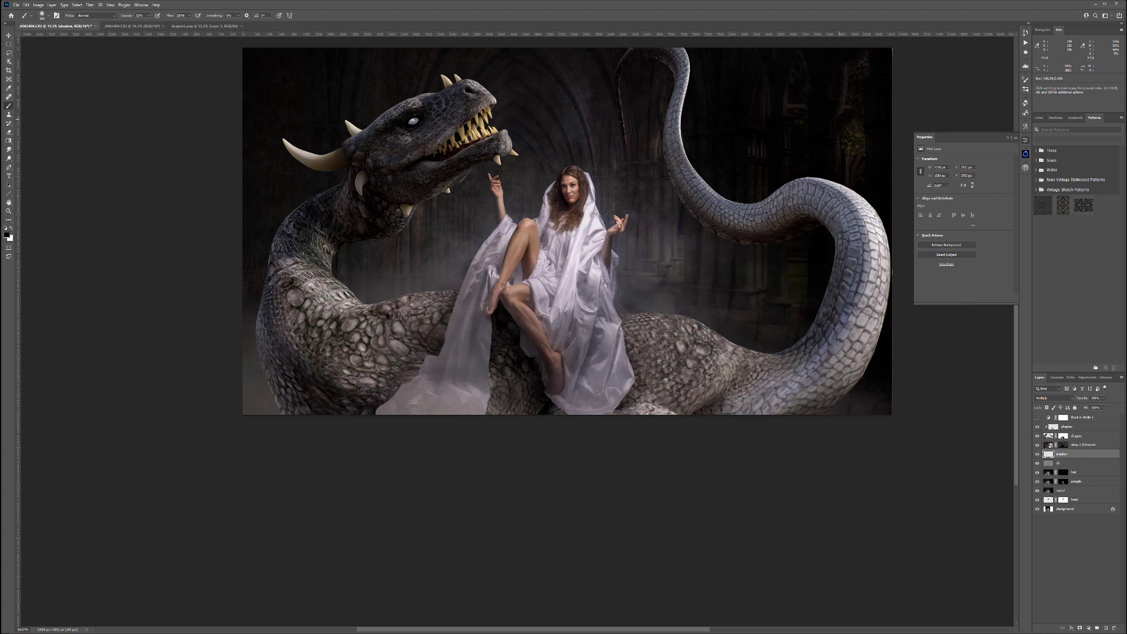
pyautogui.moveTo(491, 304)
pyautogui.mouseDown()
pyautogui.moveTo(486, 375)
pyautogui.moveTo(386, 410)
pyautogui.mouseUp()
pyautogui.moveTo(458, 392); pyautogui.dragTo(484, 388)
pyautogui.moveTo(454, 330)
pyautogui.mouseDown()
pyautogui.moveTo(484, 275)
pyautogui.moveTo(499, 316)
pyautogui.mouseUp()
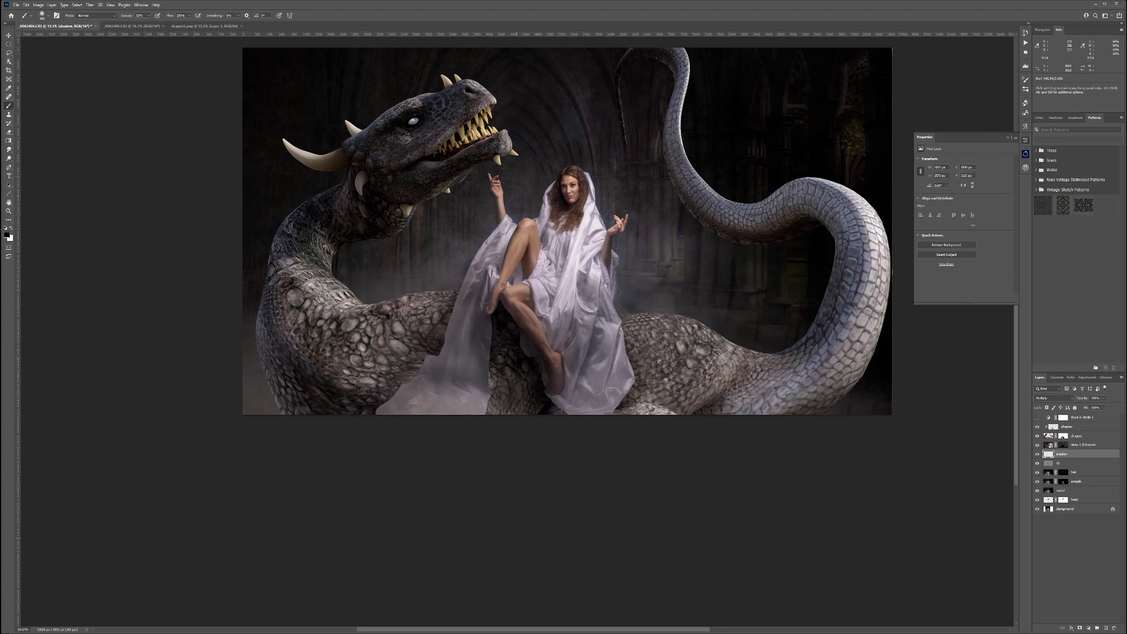
pyautogui.moveTo(570, 417); pyautogui.dragTo(551, 427)
pyautogui.moveTo(456, 368)
pyautogui.mouseDown()
pyautogui.moveTo(461, 357)
pyautogui.moveTo(481, 407)
pyautogui.mouseUp()
pyautogui.press('x')
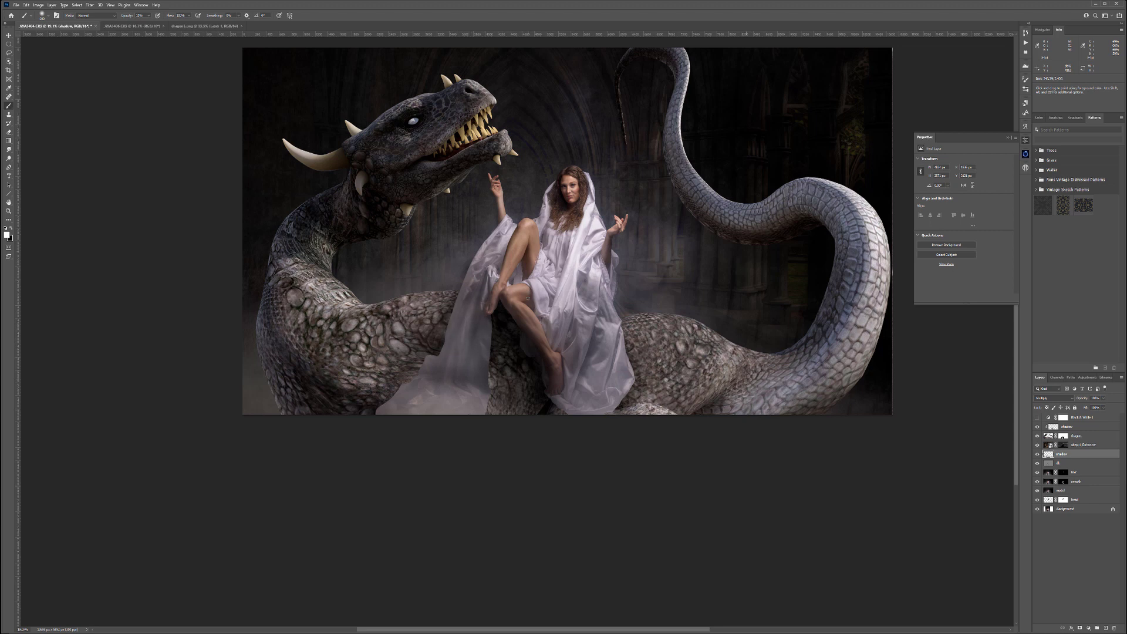
# - Darken the dragon's pale eye with a small soft black brush on the shadow layer clipped to the dragon
pyautogui.hotkey('ctrl', '-')
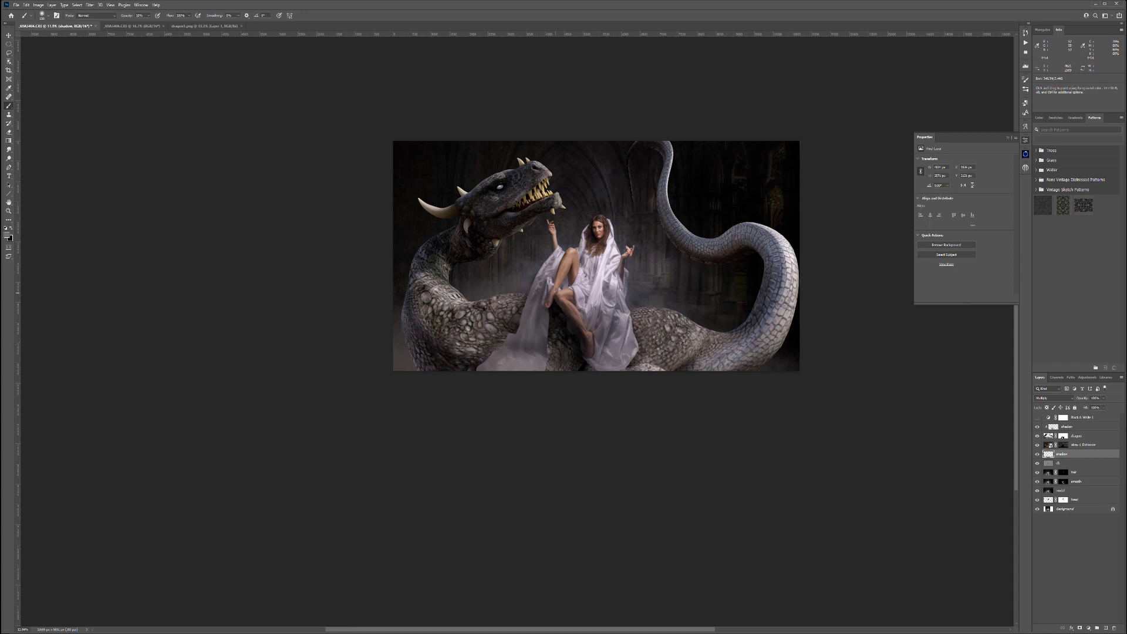
pyautogui.moveTo(708, 287); pyautogui.dragTo(611, 317)
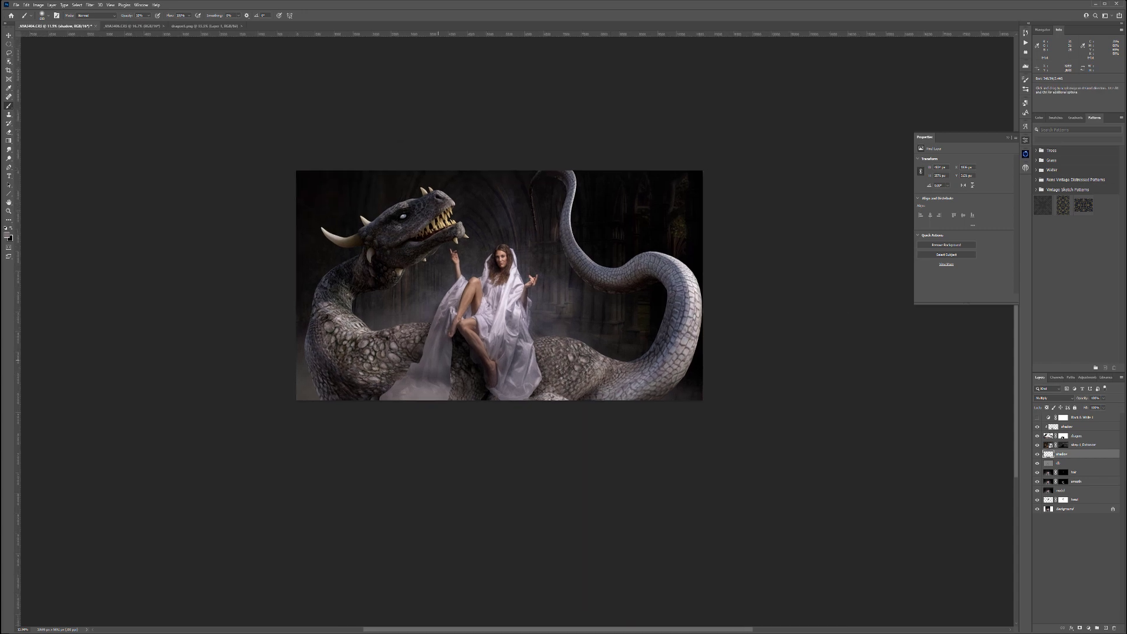
pyautogui.moveTo(455, 379); pyautogui.dragTo(497, 376)
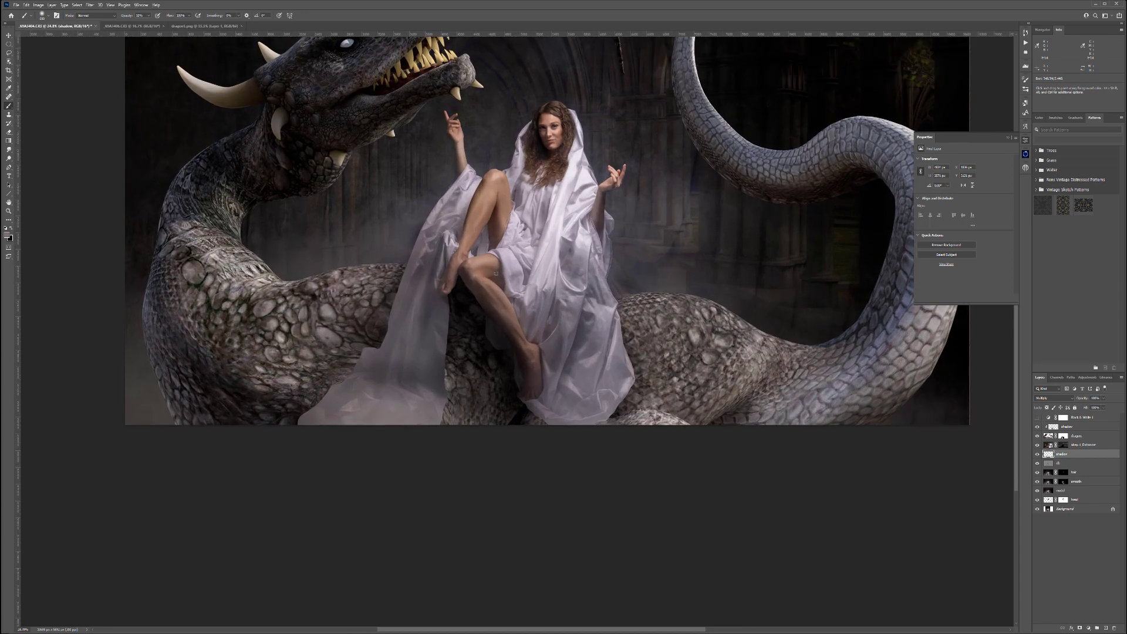
pyautogui.moveTo(606, 204); pyautogui.dragTo(583, 307)
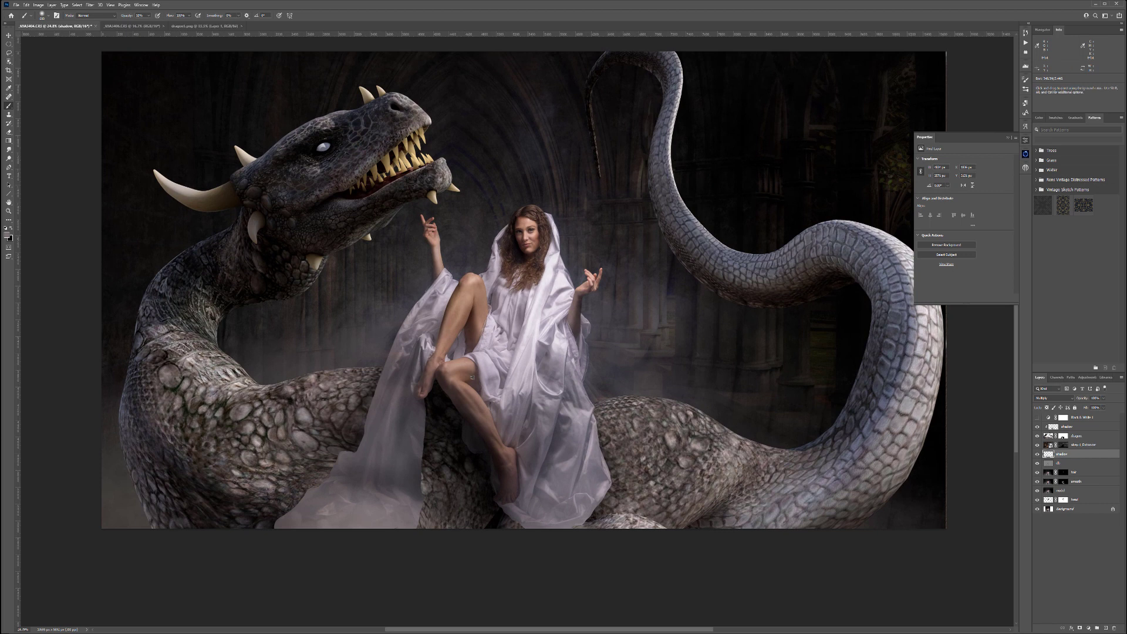
pyautogui.click(1067, 427)
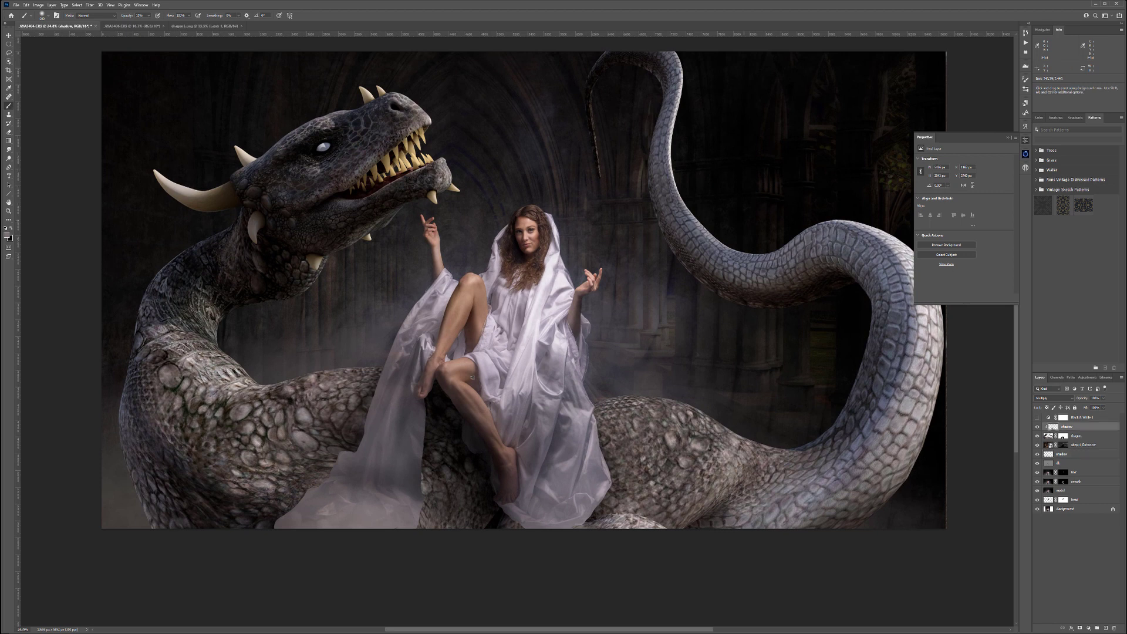
pyautogui.scroll(9, 311, 145)
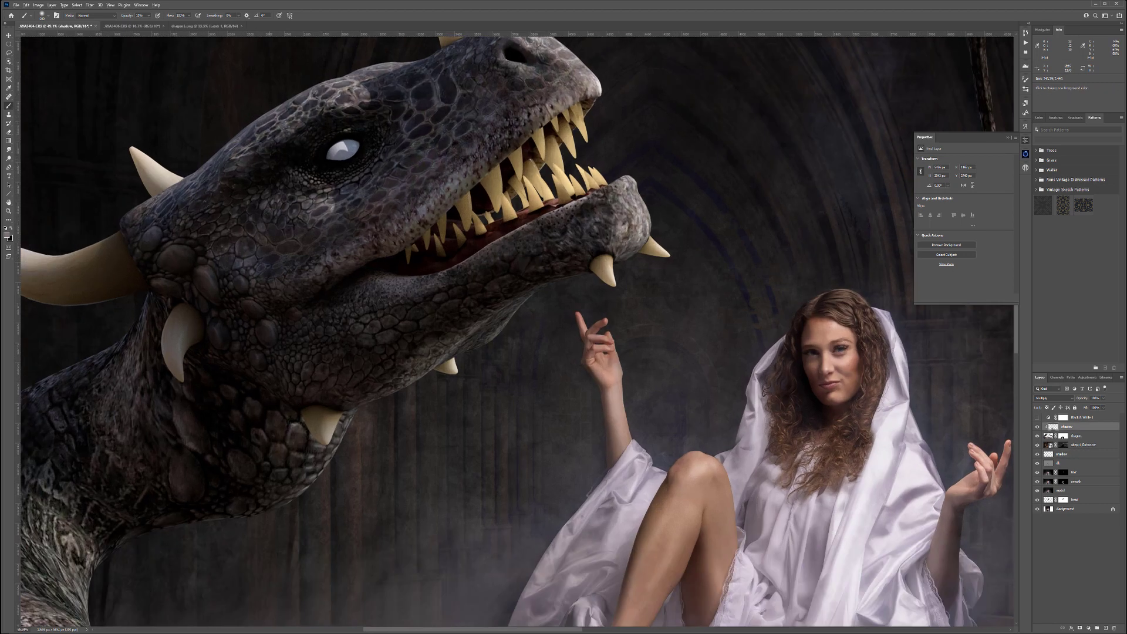
pyautogui.scroll(1, 317, 153)
pyautogui.press('d')
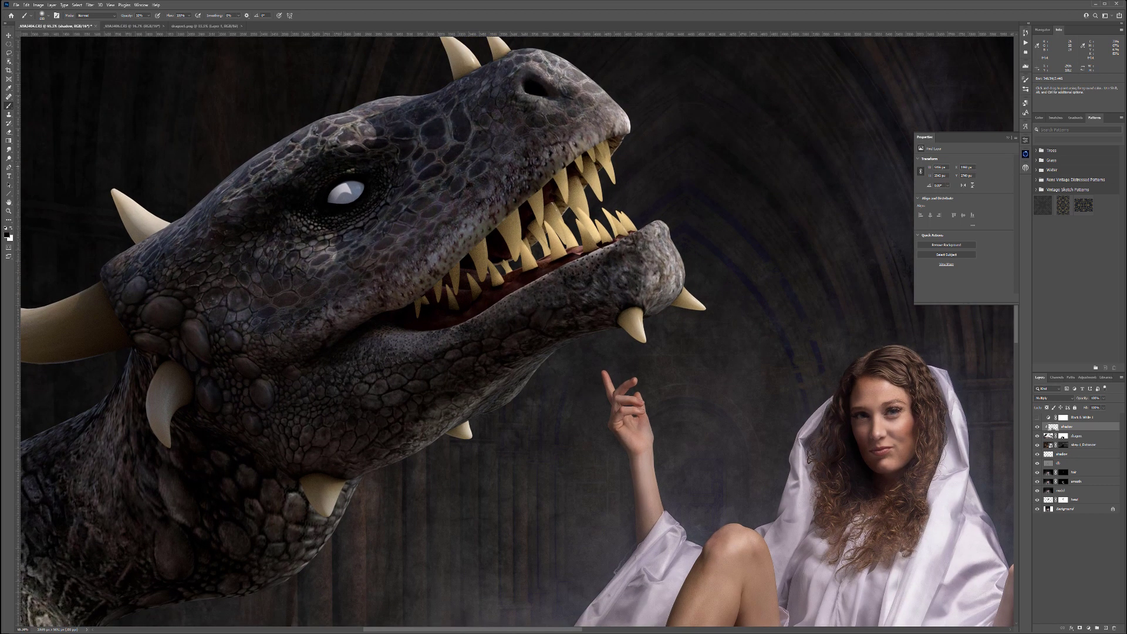
pyautogui.scroll(2, 341, 165)
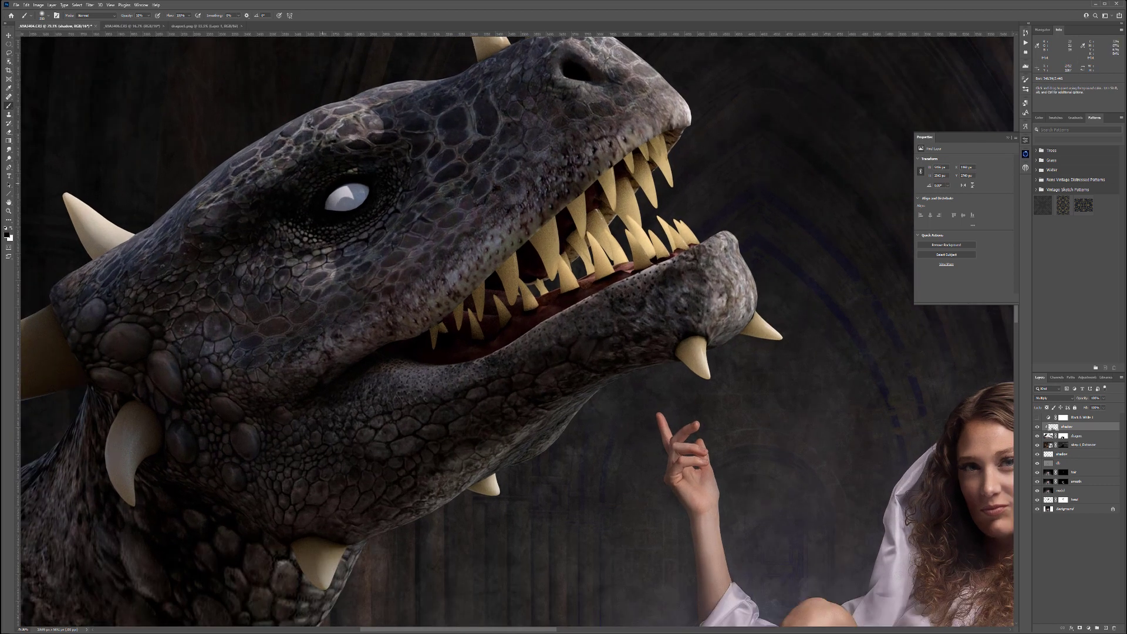
pyautogui.moveTo(332, 197)
pyautogui.mouseDown()
pyautogui.moveTo(360, 195)
pyautogui.moveTo(350, 195)
pyautogui.mouseUp()
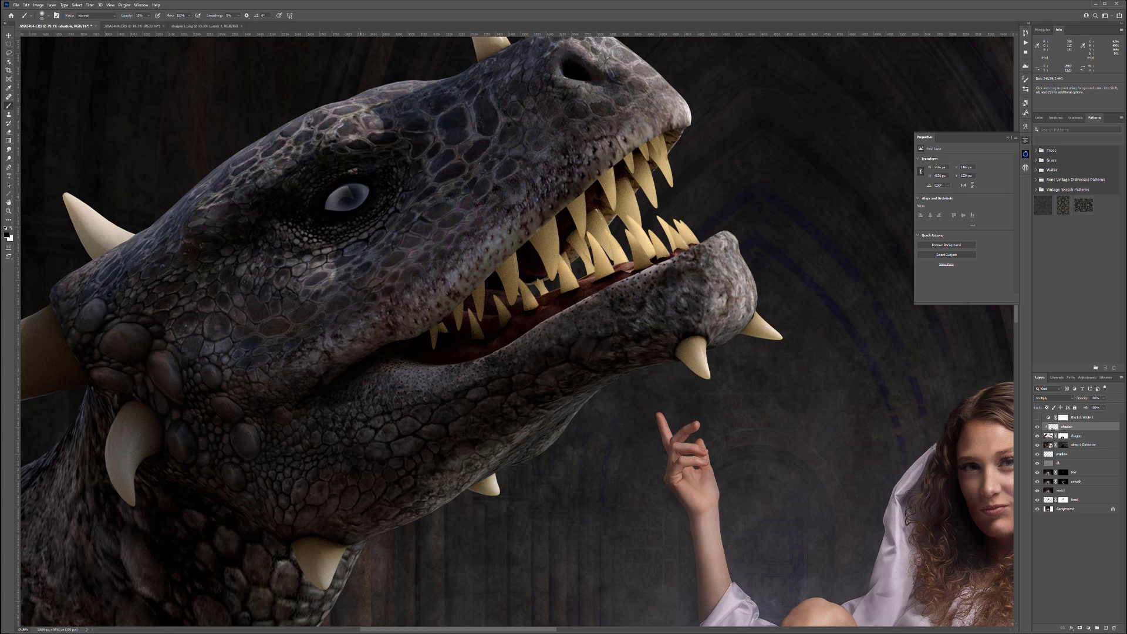
pyautogui.moveTo(337, 199)
pyautogui.mouseDown()
pyautogui.moveTo(345, 191)
pyautogui.moveTo(332, 194)
pyautogui.mouseUp()
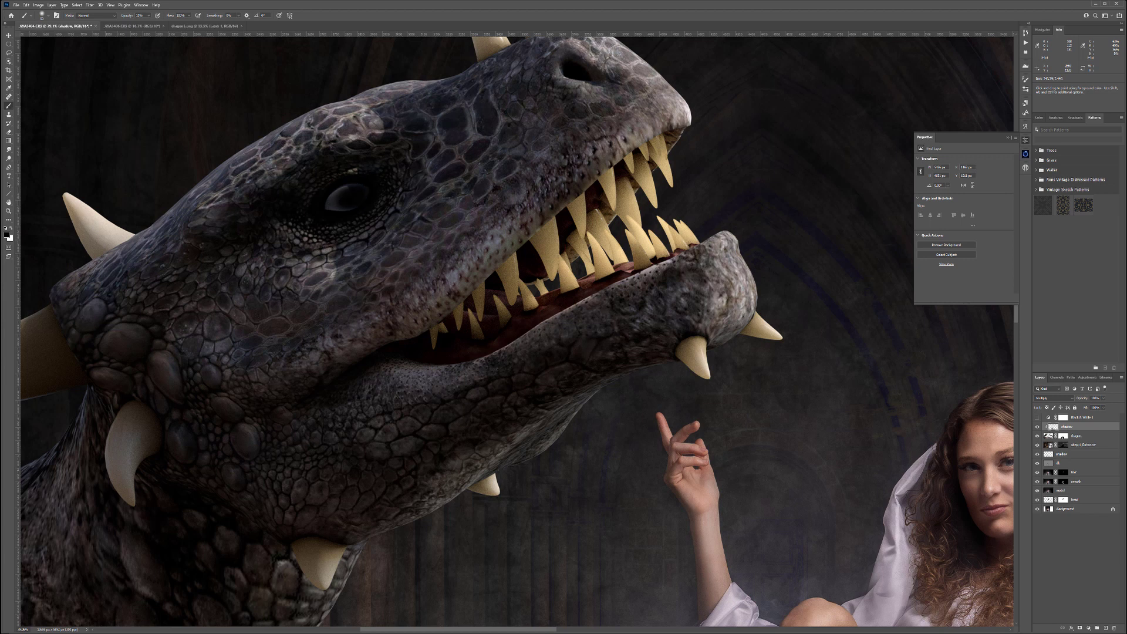
# - Paint soft shadows with a larger brush along the raised tail and the dragon's lower body beside the robe
pyautogui.scroll(-2, 376, 217)
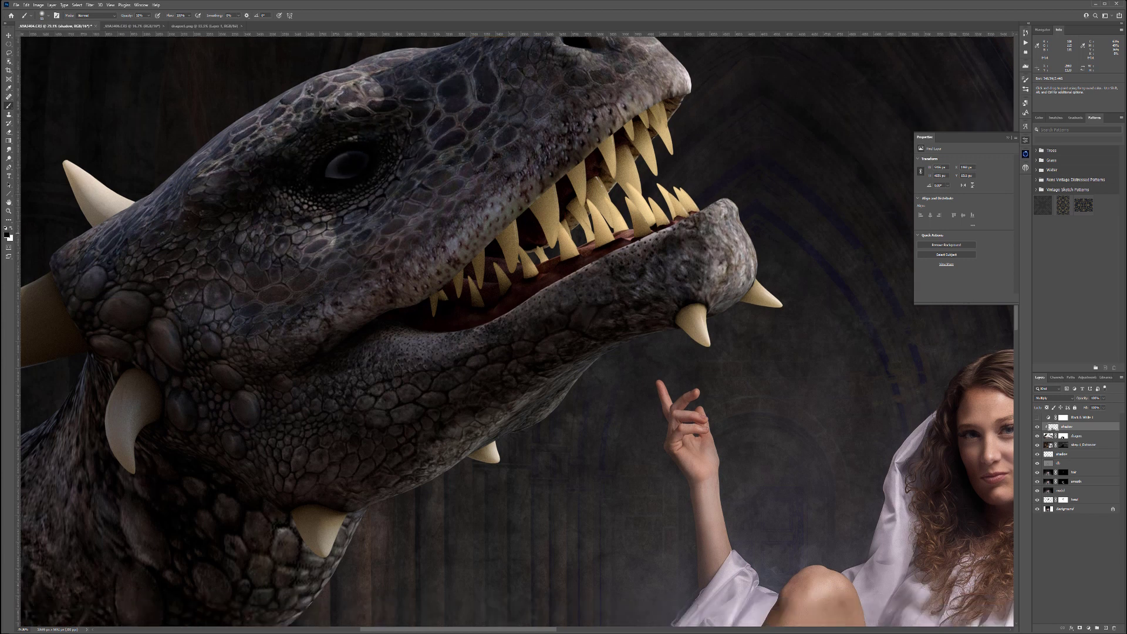
pyautogui.scroll(-8, 398, 230)
pyautogui.scroll(-5, 392, 218)
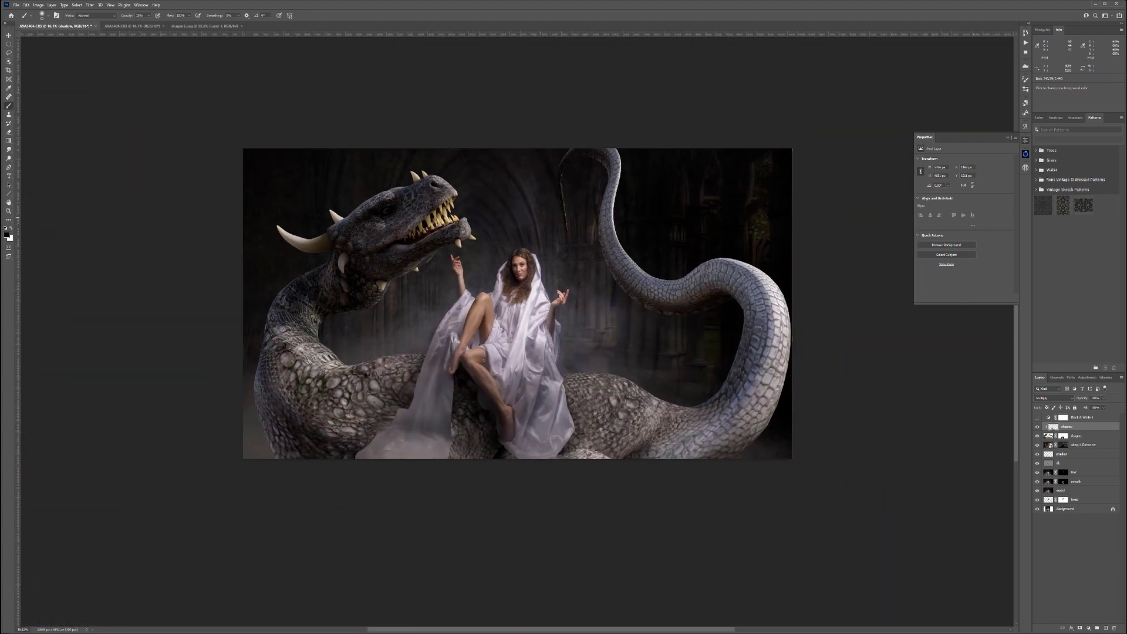
pyautogui.hscroll(2, 392, 218)
pyautogui.scroll(1, 427, 343)
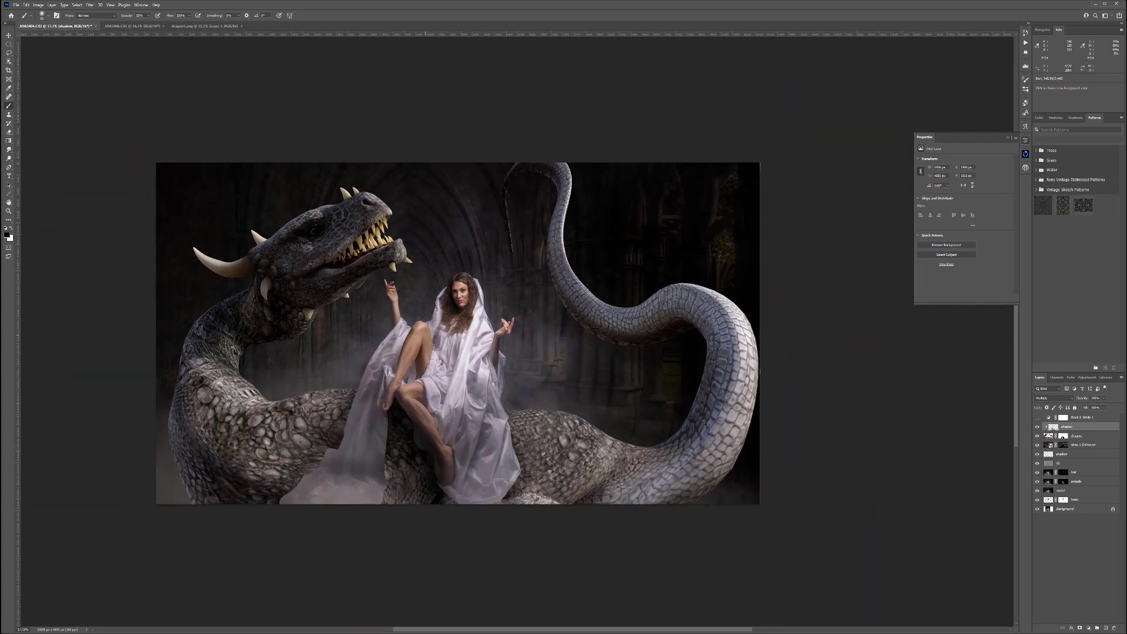
pyautogui.scroll(-1, 416, 335)
pyautogui.hscroll(-2, 415, 336)
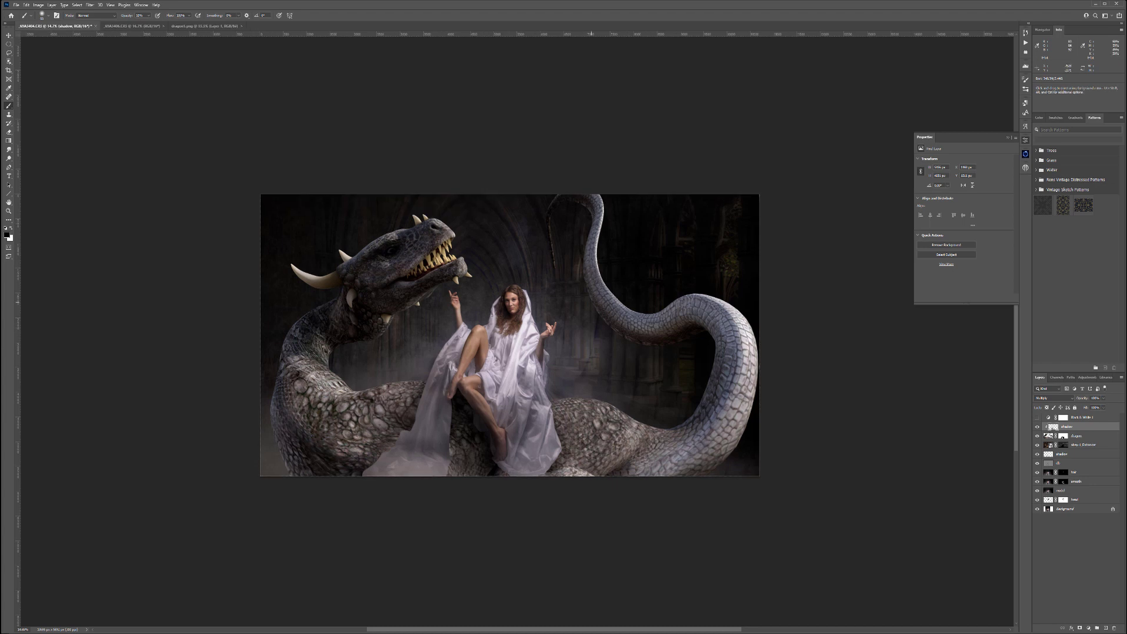
pyautogui.press(']')
pyautogui.moveTo(600, 207); pyautogui.dragTo(604, 274)
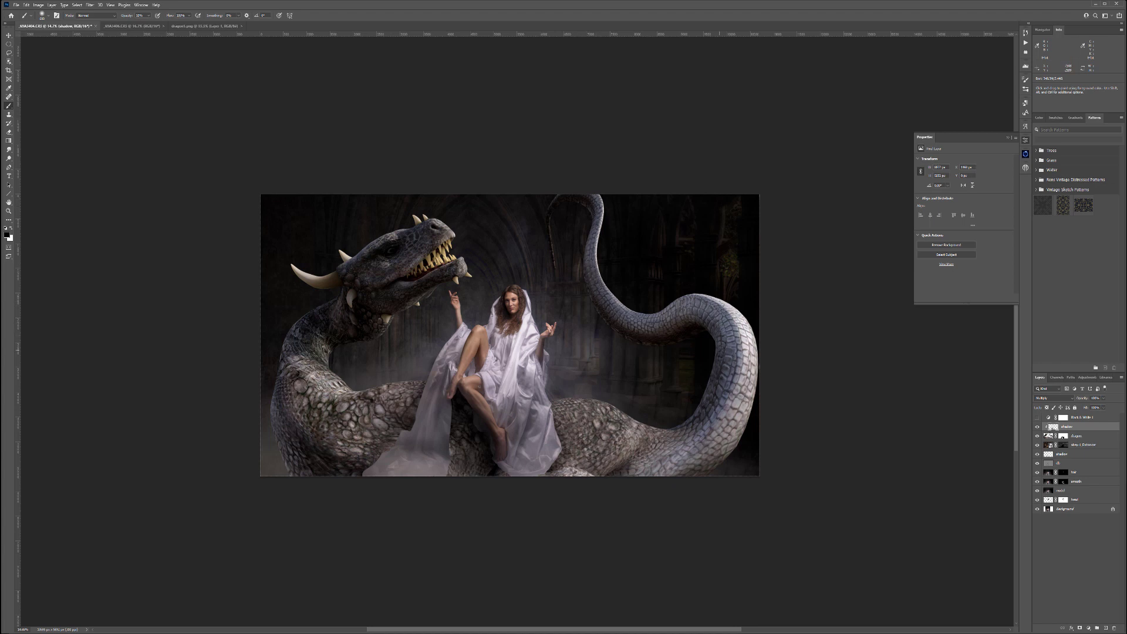
pyautogui.moveTo(646, 421); pyautogui.dragTo(685, 410)
pyautogui.moveTo(642, 454); pyautogui.dragTo(591, 483)
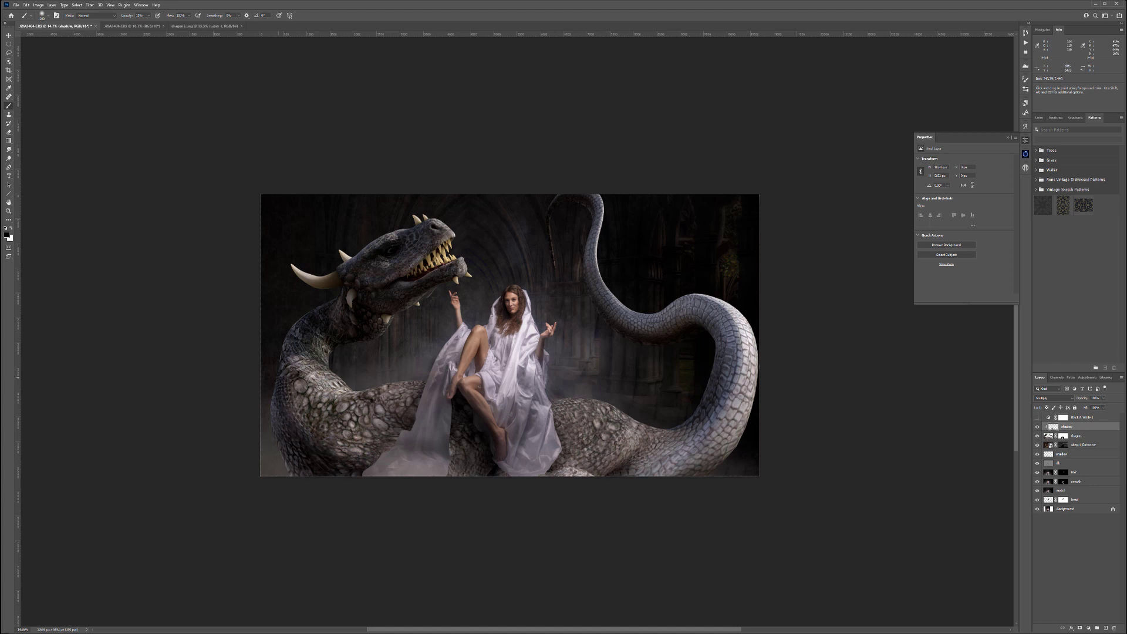
# - Shade the outer edge of the dragon's neck and the front coil of its body toward the trailing veil
pyautogui.moveTo(277, 350); pyautogui.dragTo(274, 359)
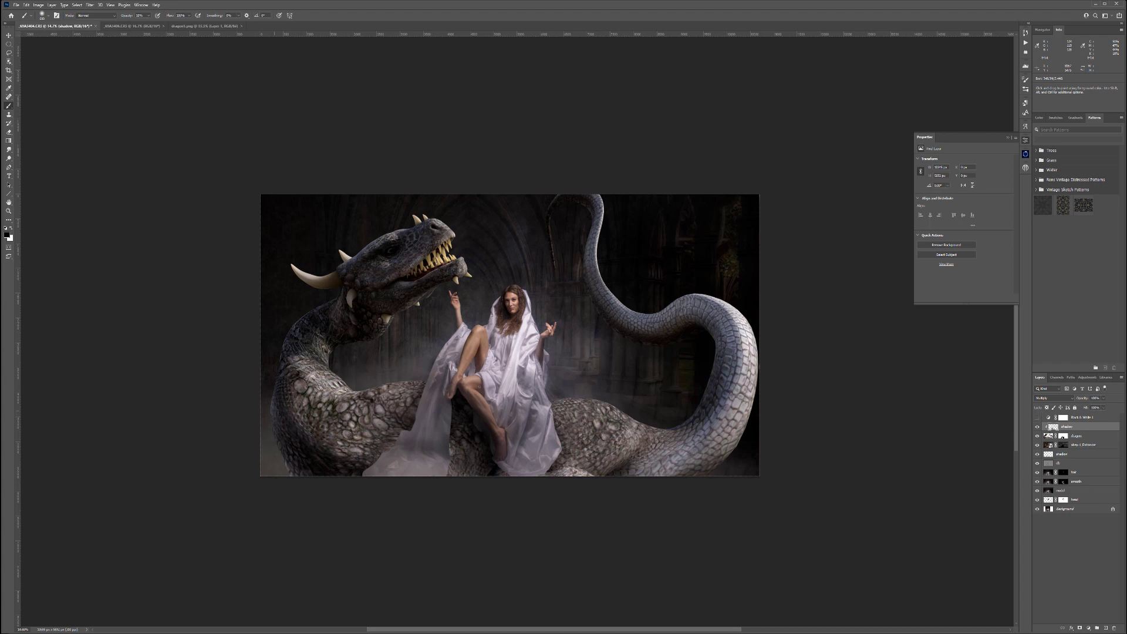
pyautogui.moveTo(348, 416); pyautogui.dragTo(315, 396)
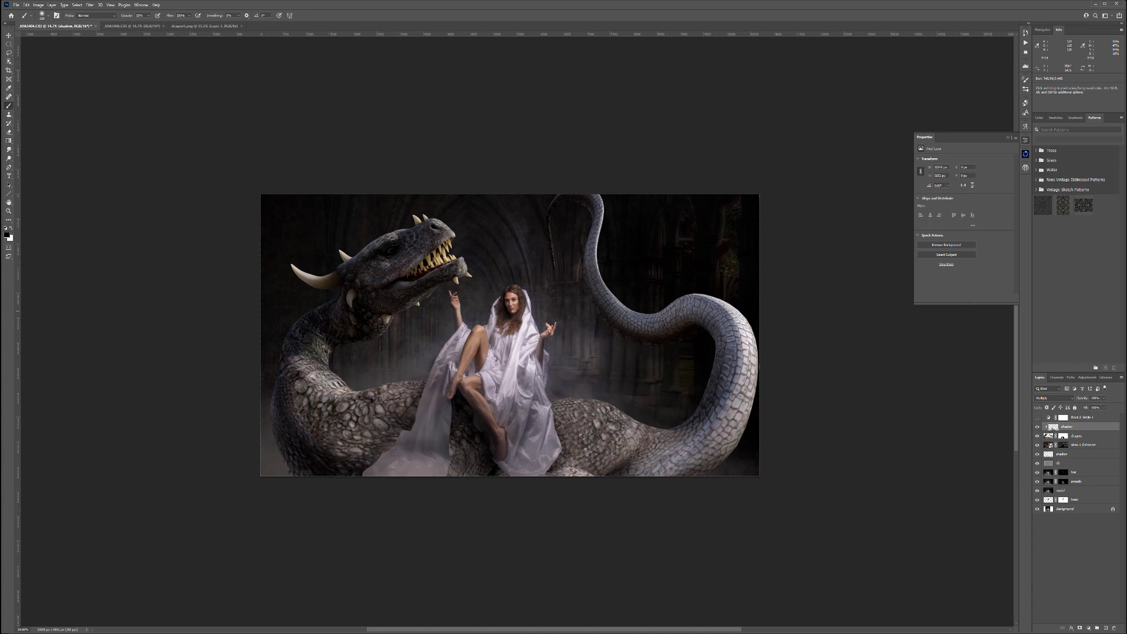
pyautogui.moveTo(320, 369); pyautogui.dragTo(310, 388)
pyautogui.moveTo(356, 446); pyautogui.dragTo(400, 463)
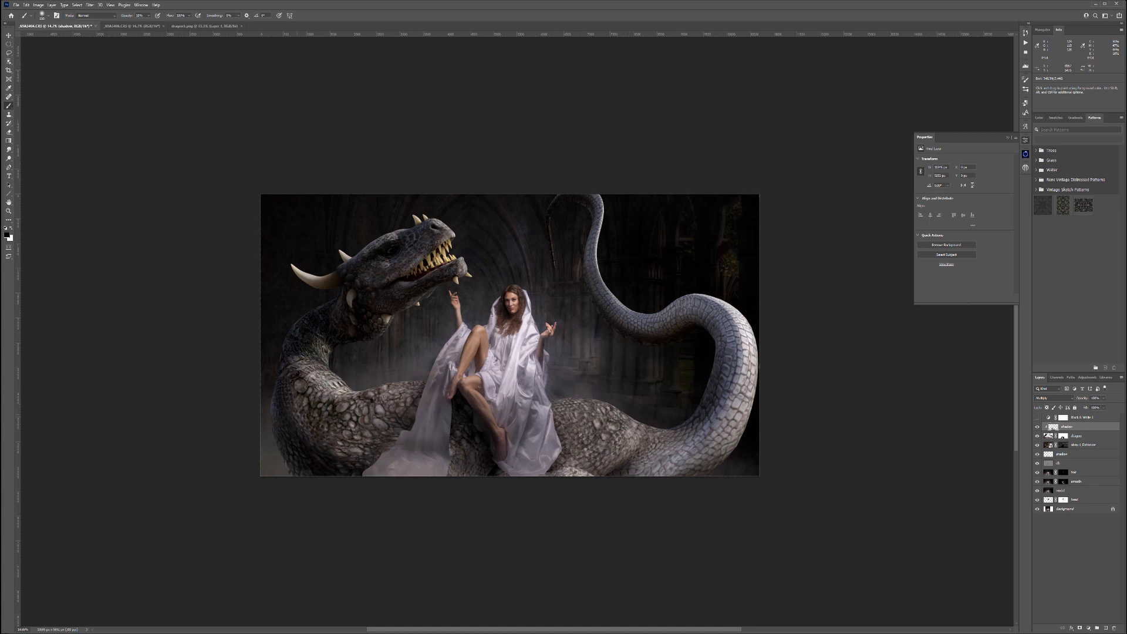
# - Deepen the soft shadow on the dragon's front coil, its neck base and the body between the veil and the robe
pyautogui.moveTo(328, 404); pyautogui.dragTo(306, 384)
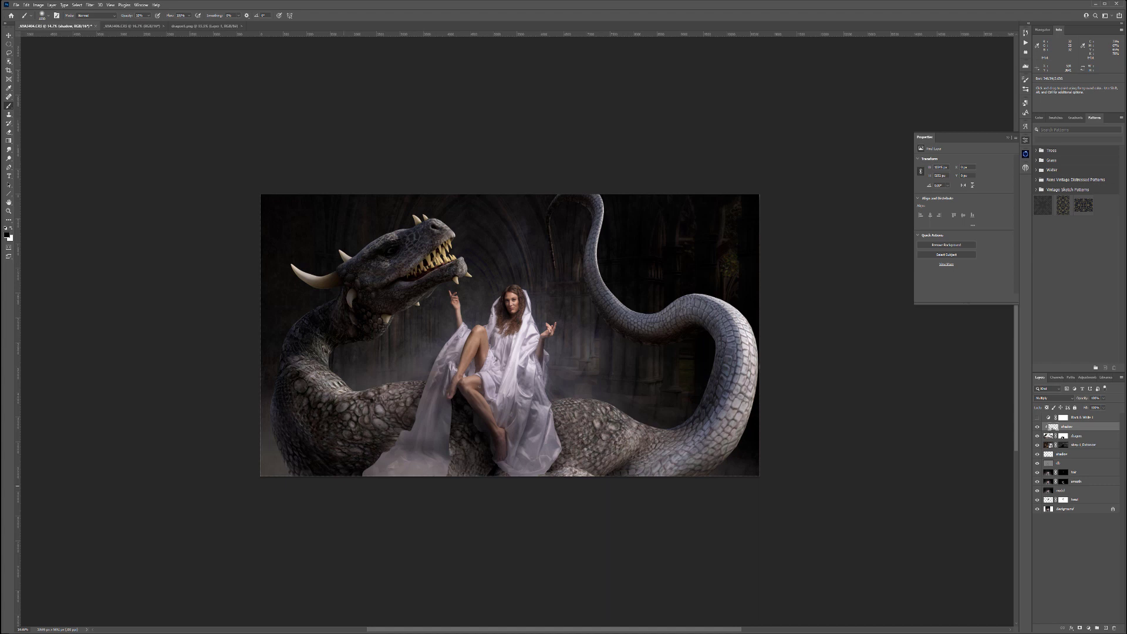
pyautogui.moveTo(356, 445); pyautogui.dragTo(370, 440)
pyautogui.moveTo(297, 354); pyautogui.dragTo(326, 388)
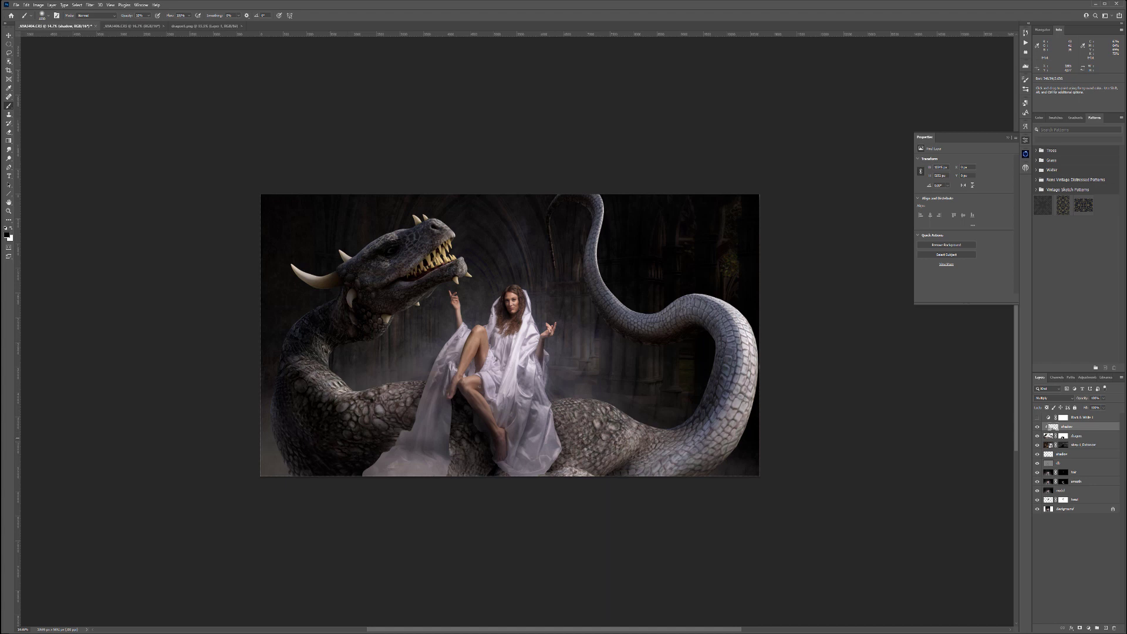
pyautogui.moveTo(457, 469); pyautogui.dragTo(451, 471)
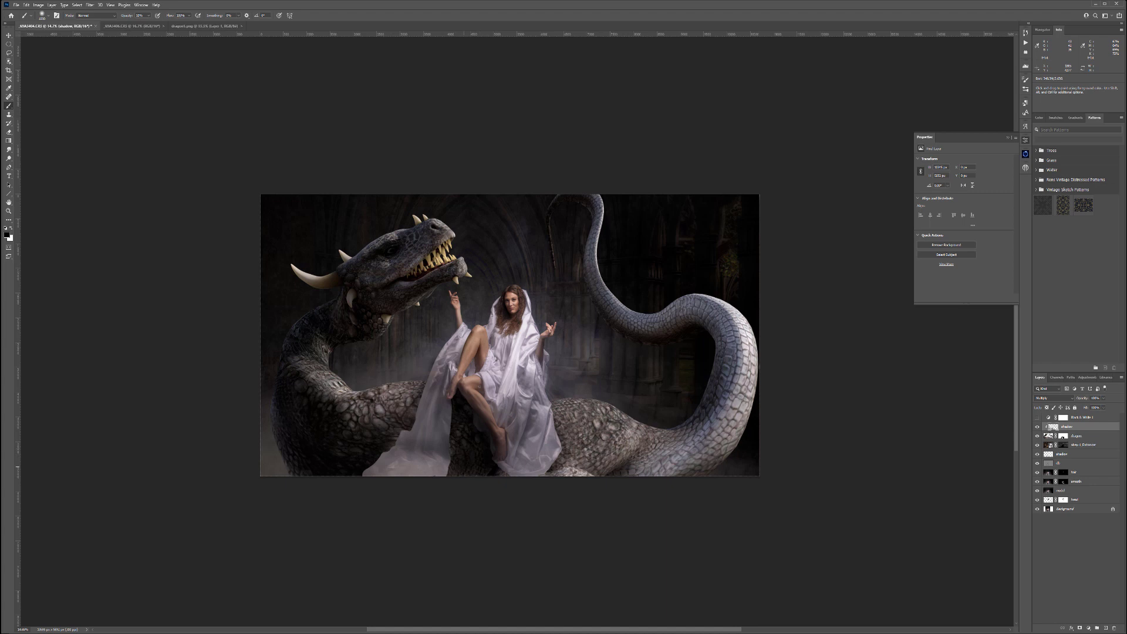
# - Shade the dragon's lower body beside the robe and the inner curve of its raised tail with soft black strokes
pyautogui.moveTo(606, 469)
pyautogui.mouseDown()
pyautogui.moveTo(578, 467)
pyautogui.moveTo(685, 449)
pyautogui.mouseUp()
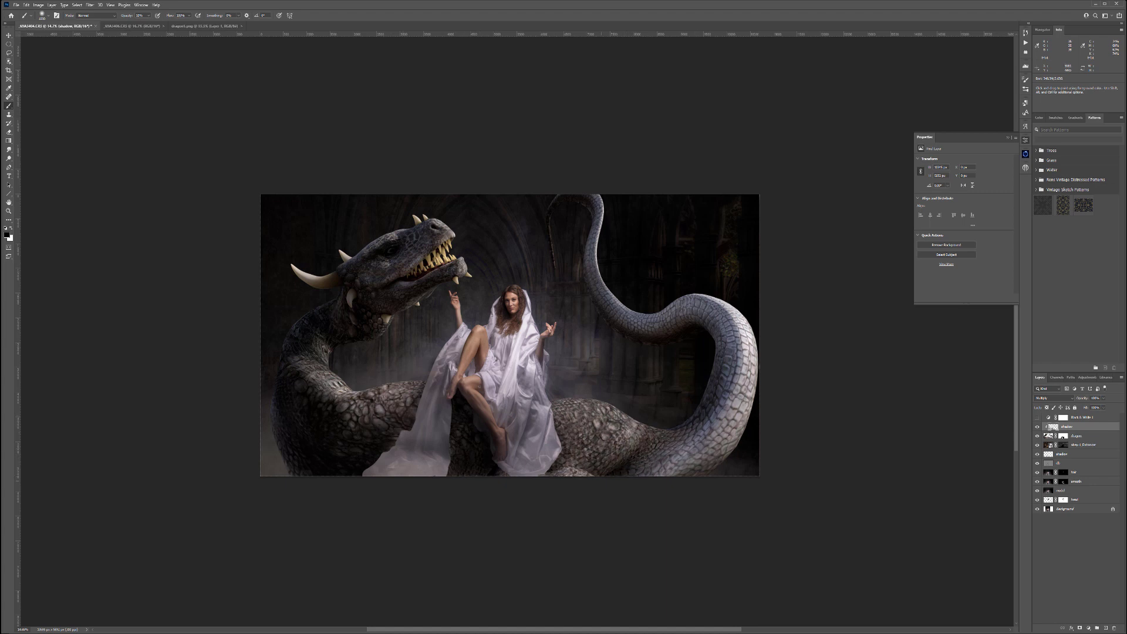
pyautogui.moveTo(607, 419); pyautogui.dragTo(638, 434)
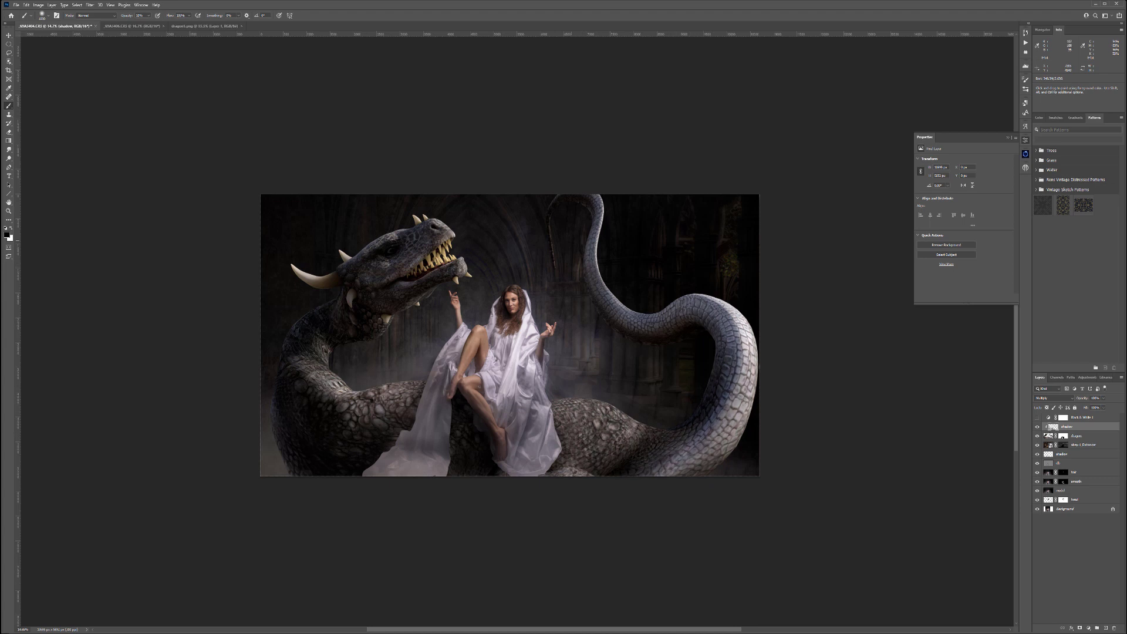
pyautogui.moveTo(594, 258); pyautogui.dragTo(693, 352)
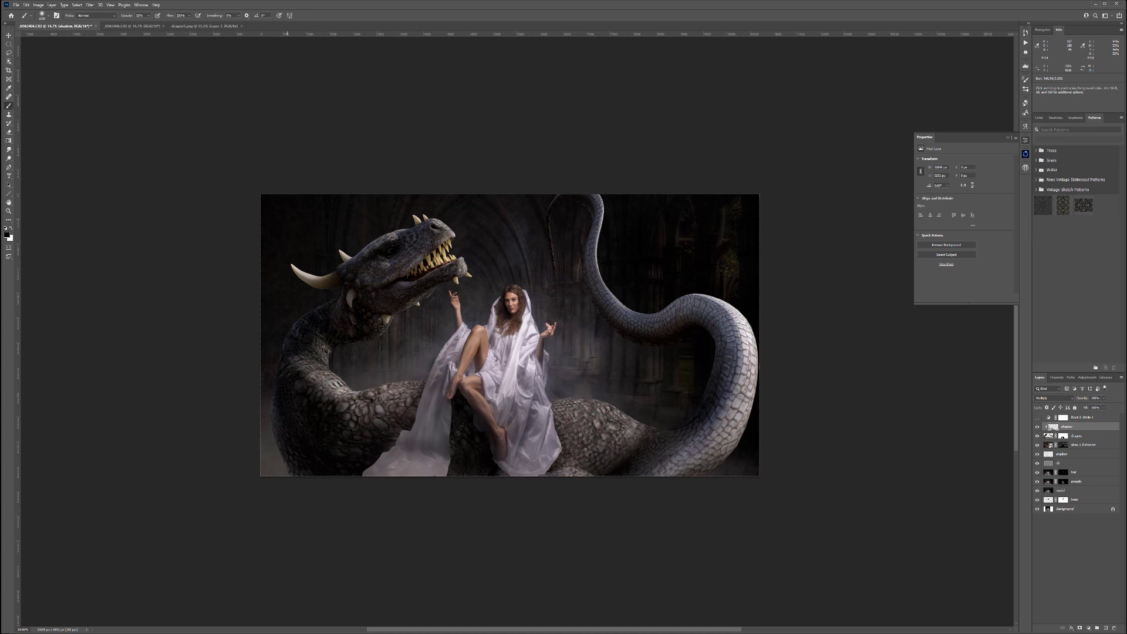
pyautogui.moveTo(615, 426)
pyautogui.mouseDown()
pyautogui.moveTo(633, 433)
pyautogui.moveTo(572, 470)
pyautogui.moveTo(580, 431)
pyautogui.mouseUp()
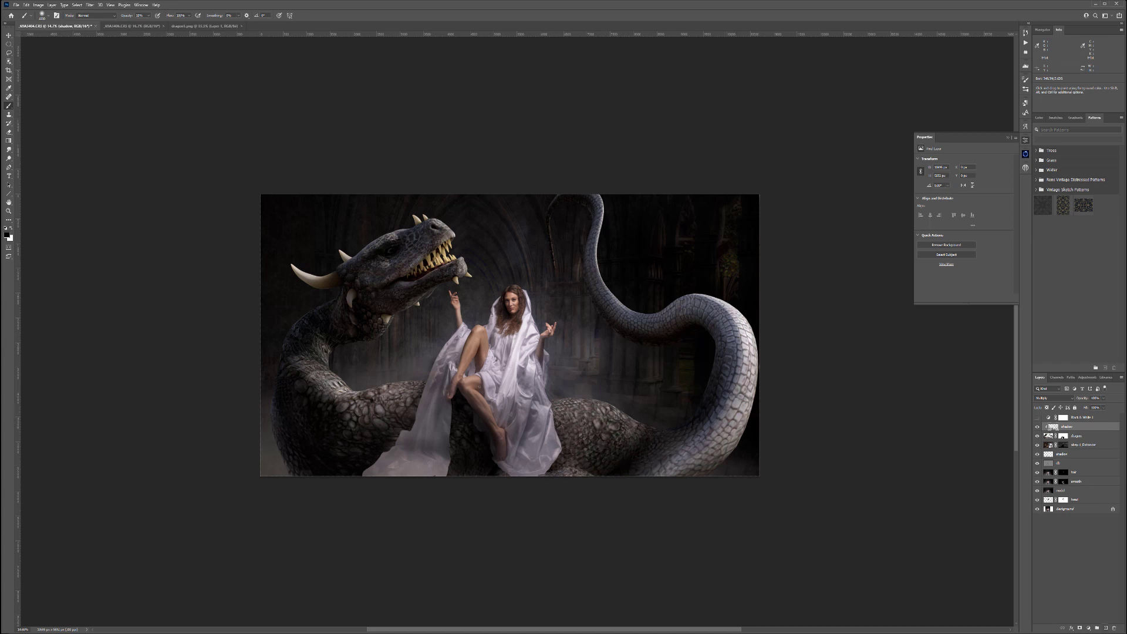
# - Add a gray-filled layer named db above the dragon's shadow layer
pyautogui.hotkey('ctrl', 'shift', 'alt', 'n')
pyautogui.hotkey('shift', 'F5')
pyautogui.press('Return')
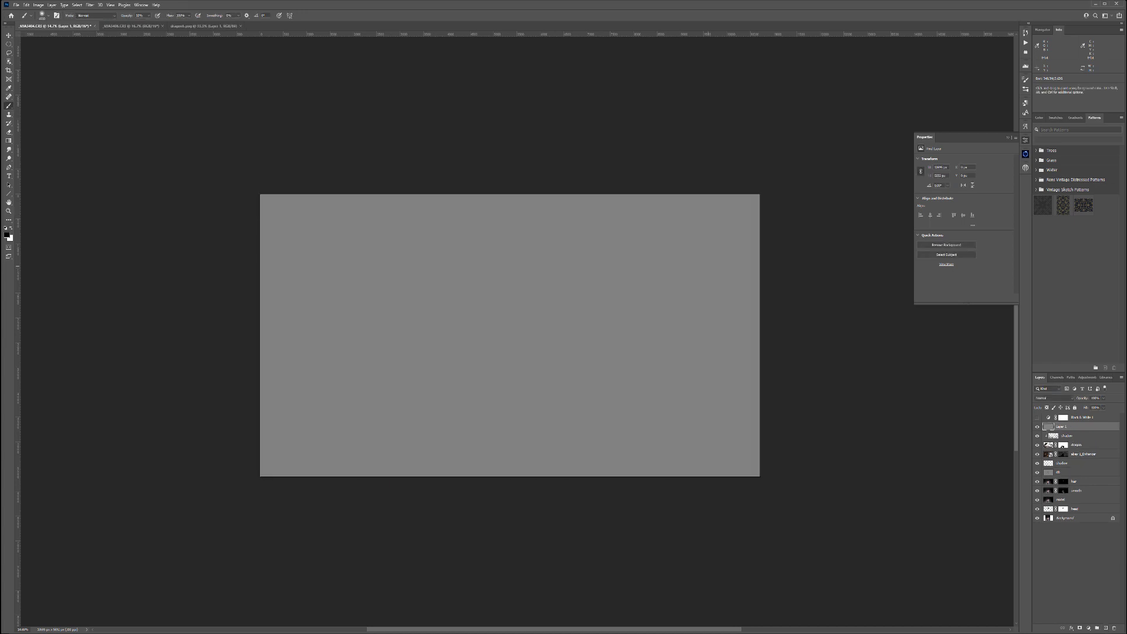
pyautogui.doubleClick(1062, 427)
pyautogui.write('db')
pyautogui.press('Return')
# - Clip the db layer to the dragon and set its blend mode to Soft Light
pyautogui.hotkey('ctrl', 'alt', 'g')
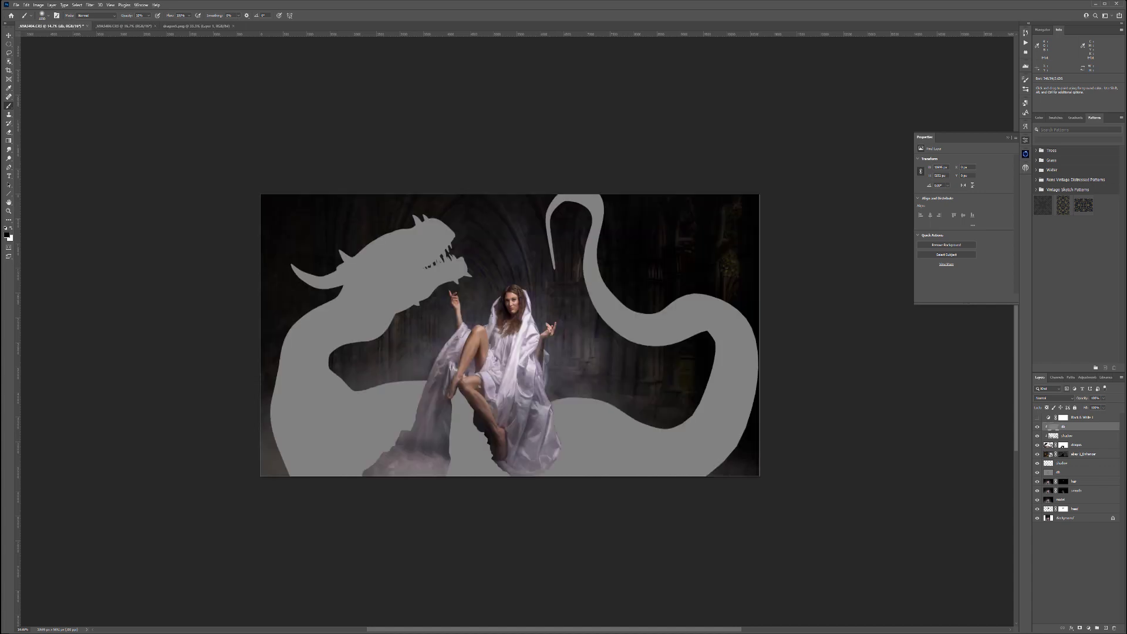
pyautogui.click(1055, 398)
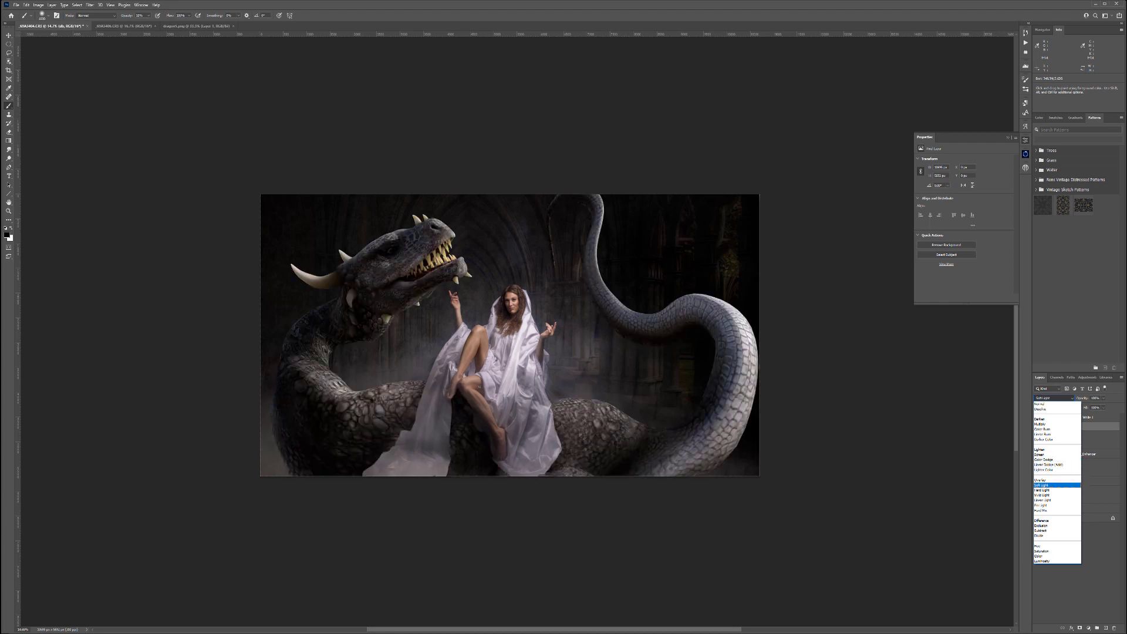
pyautogui.click(1055, 485)
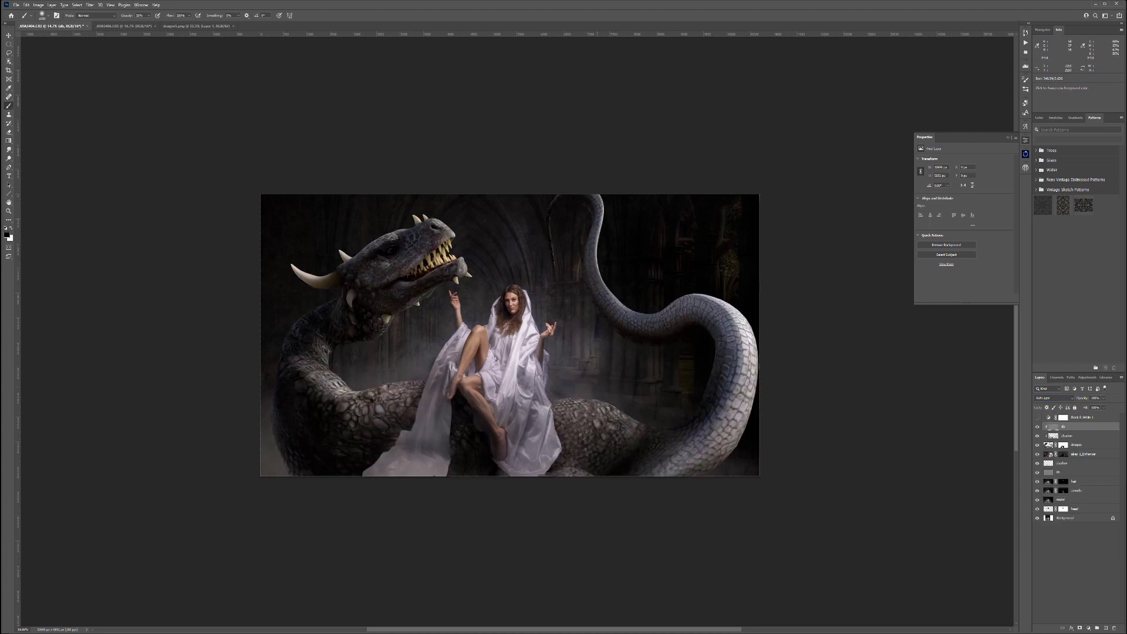
# - Dodge and burn the dragon's head, body and tail on the db layer, alternating between white and black paint
pyautogui.scroll(5, 595, 401)
pyautogui.press('x')
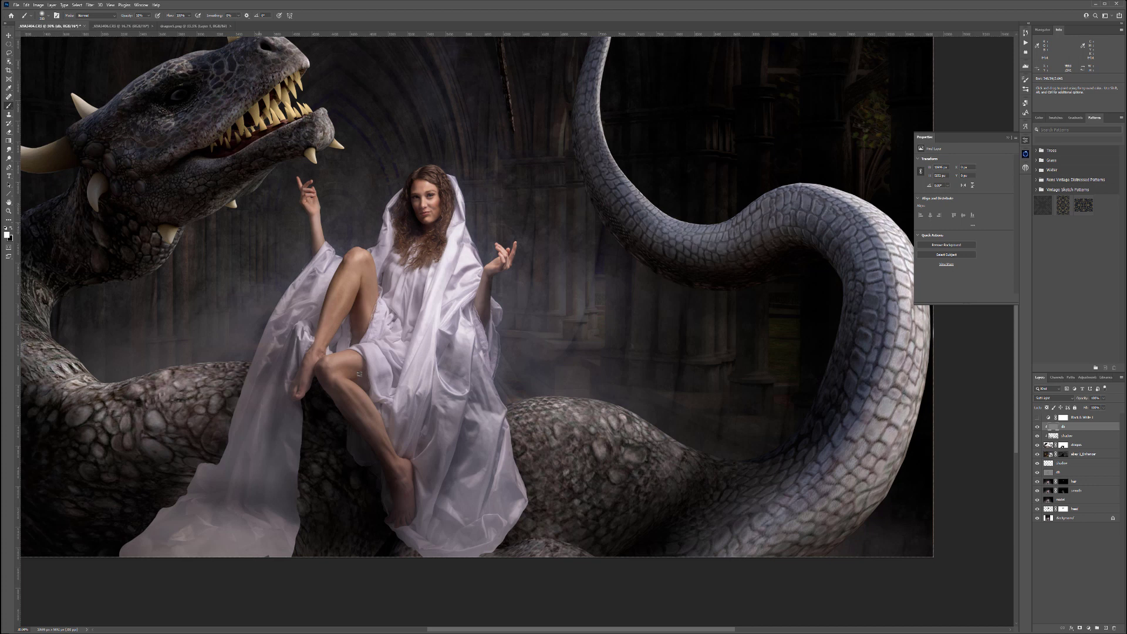
pyautogui.moveTo(307, 54); pyautogui.dragTo(385, 206)
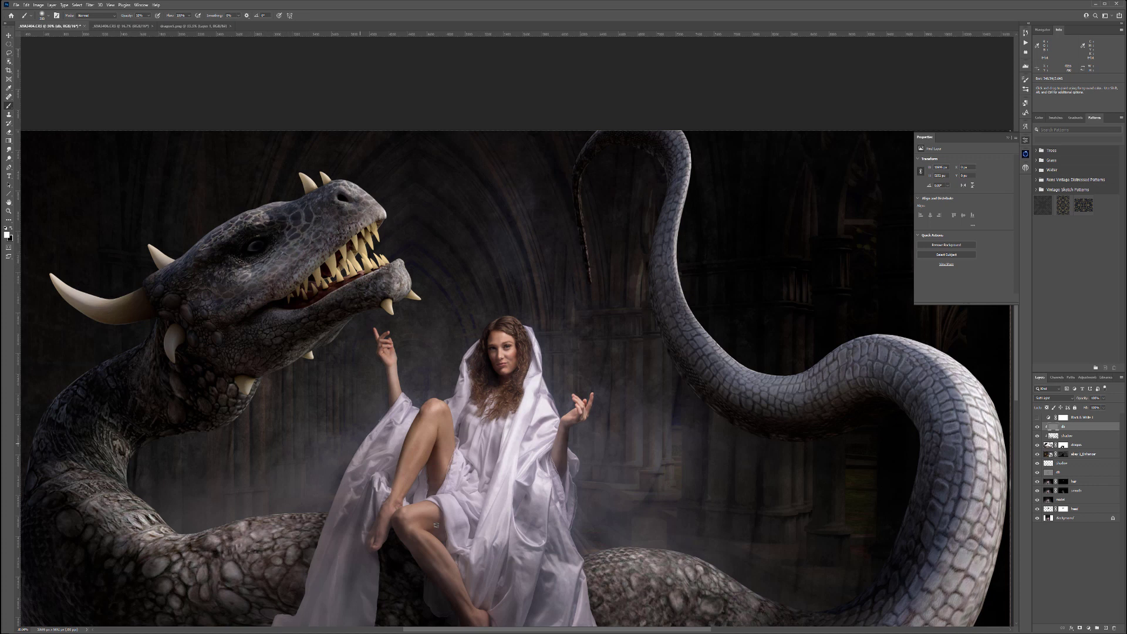
pyautogui.moveTo(436, 525); pyautogui.dragTo(503, 382)
pyautogui.press('x')
pyautogui.moveTo(348, 195); pyautogui.dragTo(282, 159)
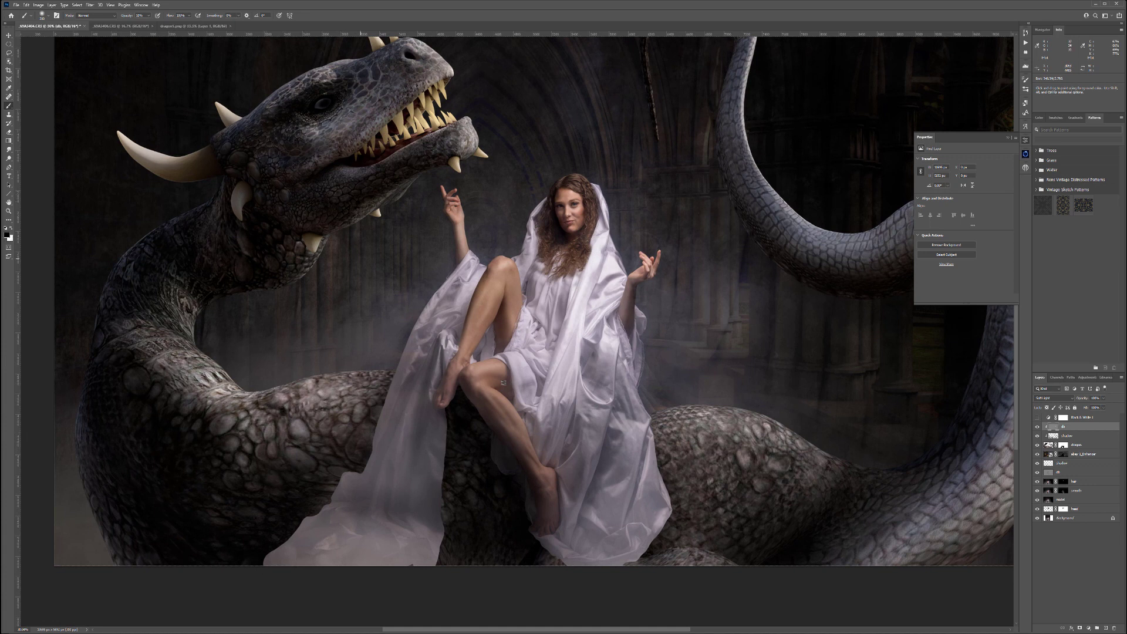
pyautogui.moveTo(503, 383); pyautogui.dragTo(337, 246)
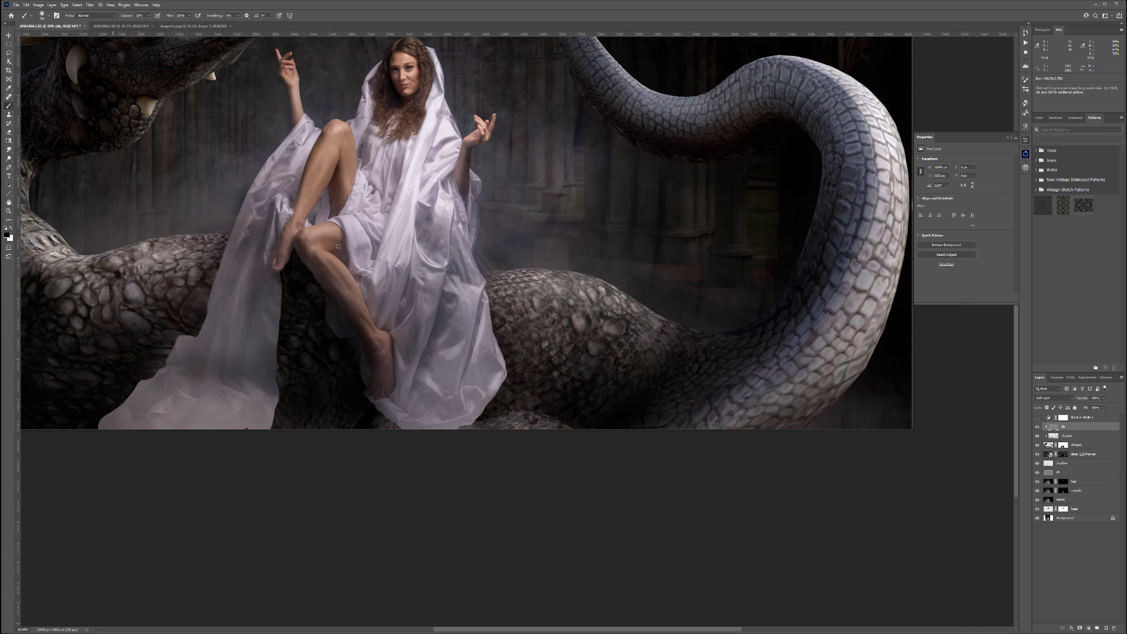
# - Toggle the db layer's visibility to compare the dragon with and without the dodging and burning
pyautogui.scroll(-5, 339, 246)
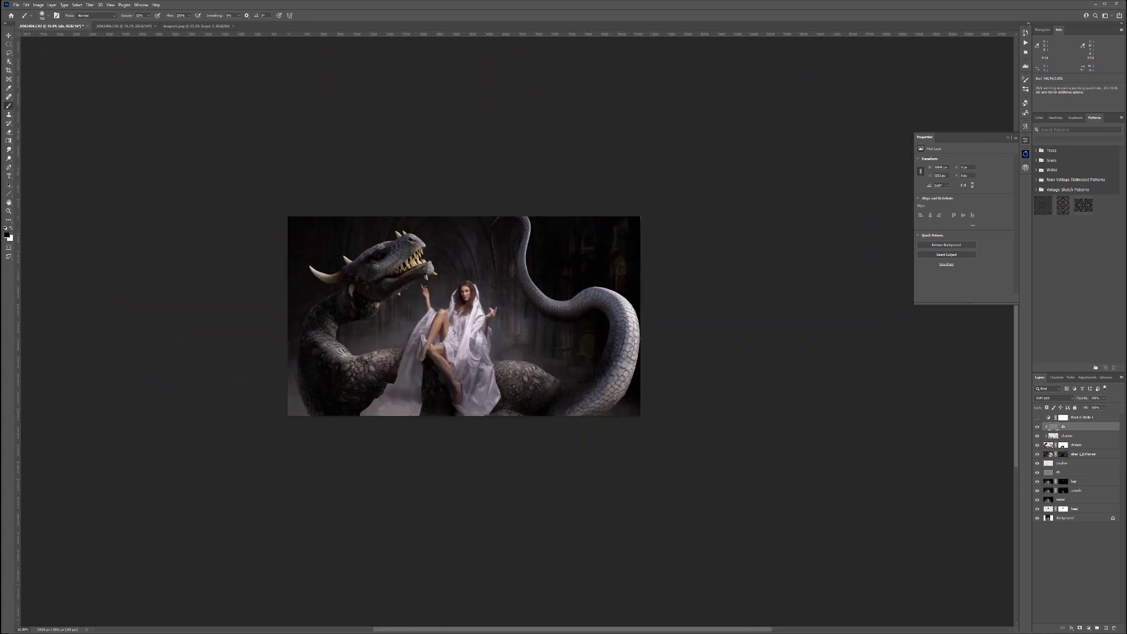
pyautogui.click(1037, 427)
pyautogui.click(1037, 427)
pyautogui.click(1037, 427)
pyautogui.click(1037, 427)
pyautogui.click(1038, 427)
pyautogui.scroll(2, 487, 367)
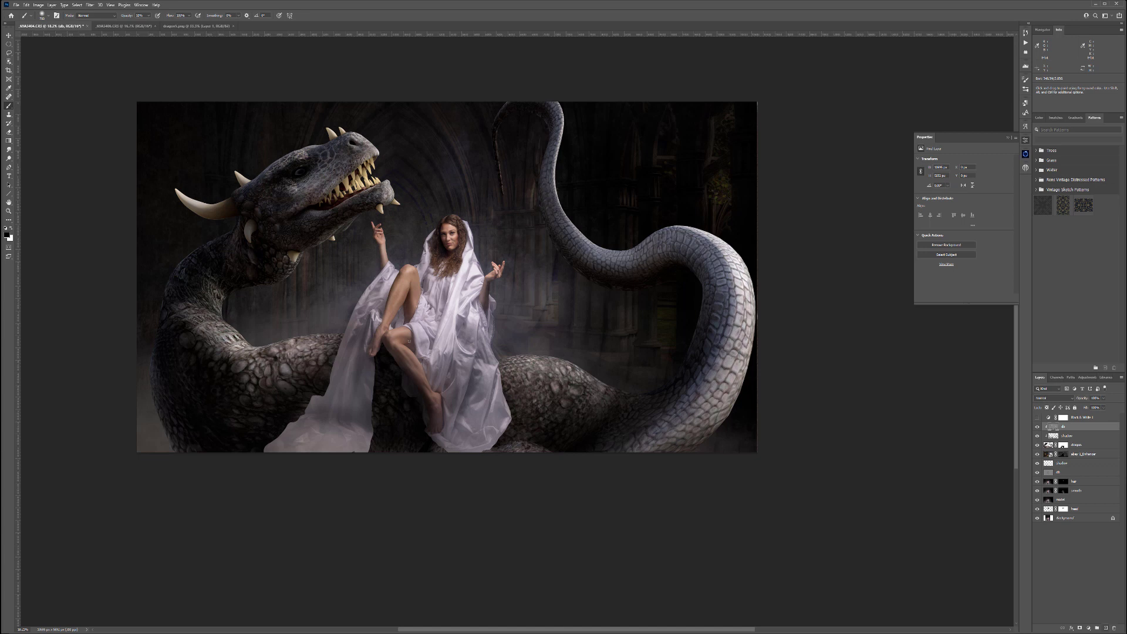
# - Add a named, gray-filled layer above the db layer, unclipped, and set its blend mode to Soft Light
pyautogui.hotkey('ctrl', 'shift', 'alt', 'n')
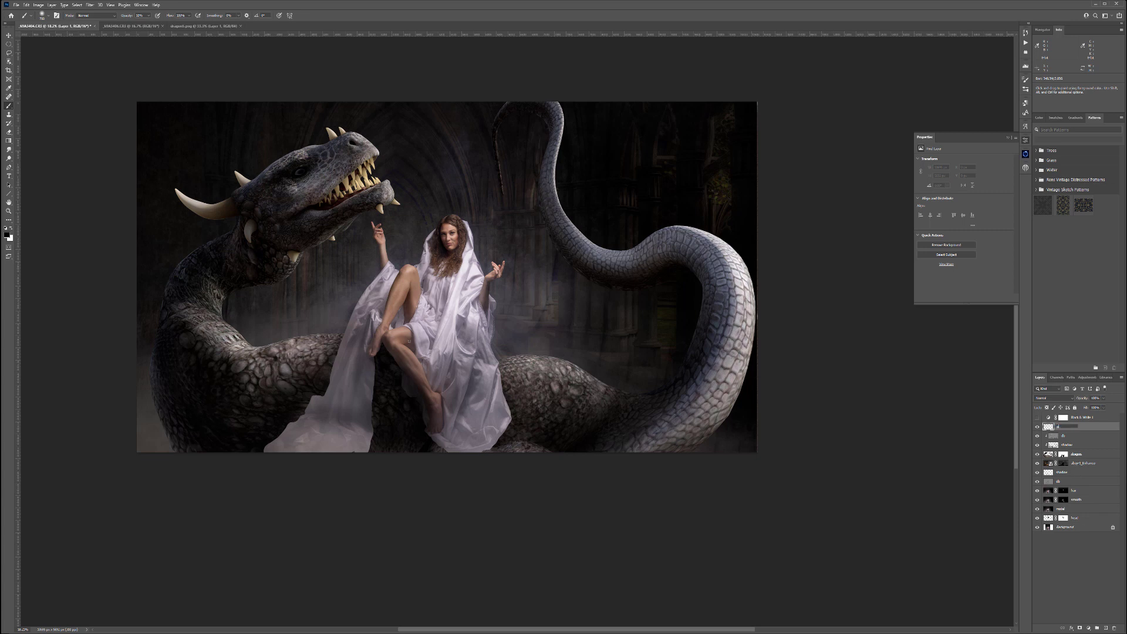
pyautogui.press('Return')
pyautogui.hotkey('shift', 'F5')
pyautogui.press('Return')
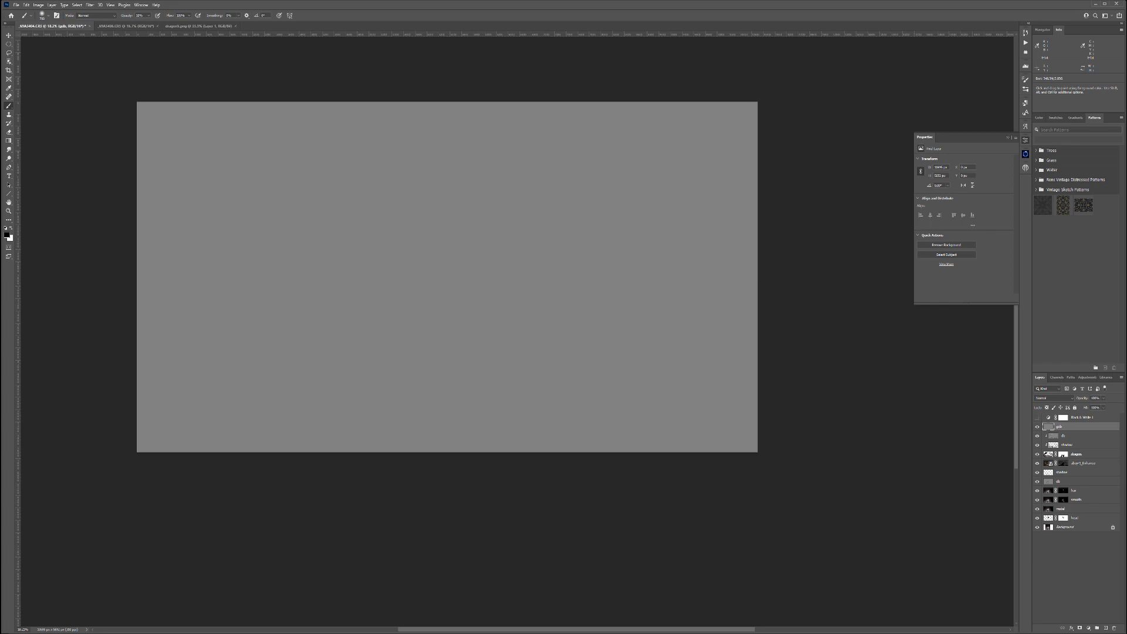
pyautogui.click(1051, 399)
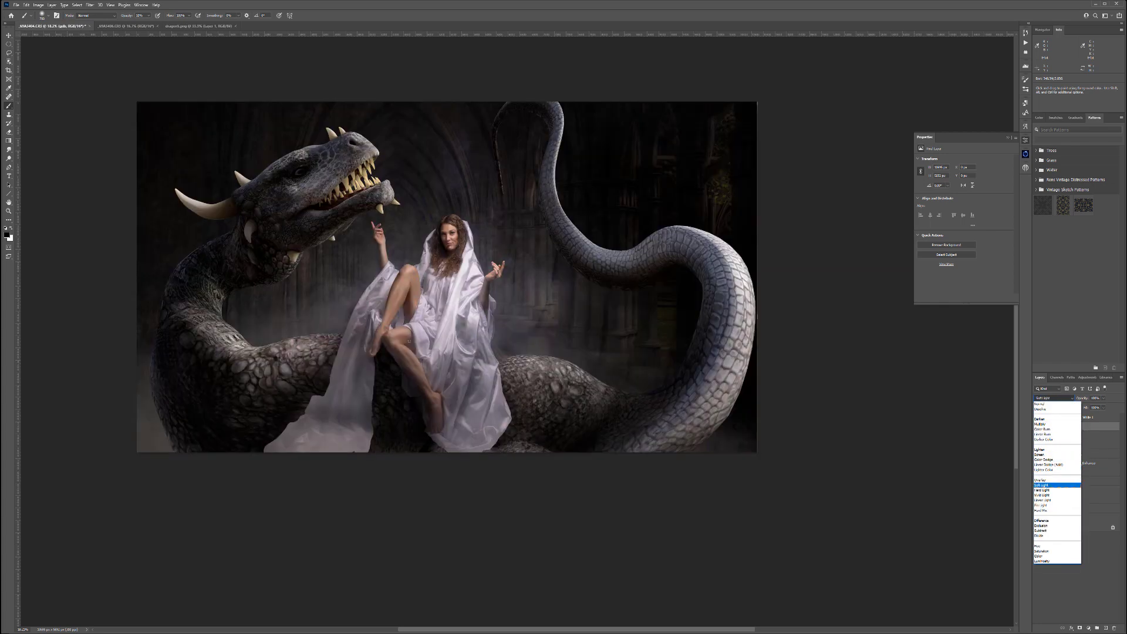
pyautogui.press('Return')
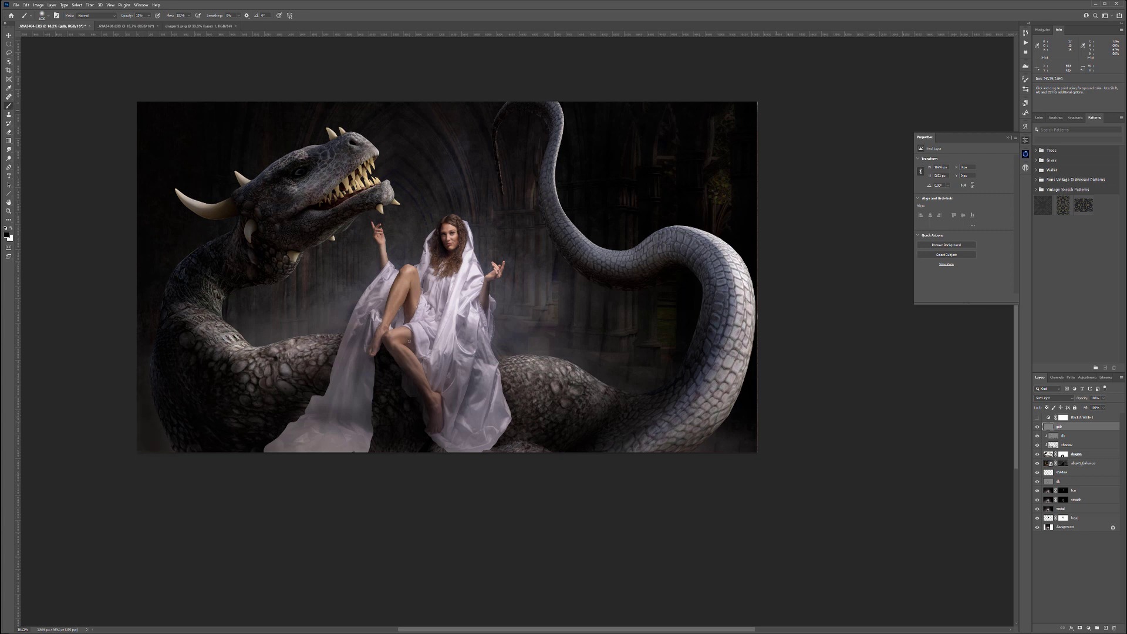
# - On the unclipped Soft Light layer, brighten the abbey arches and the mist beside the woman, and darken the dragon's front coil
pyautogui.press('x')
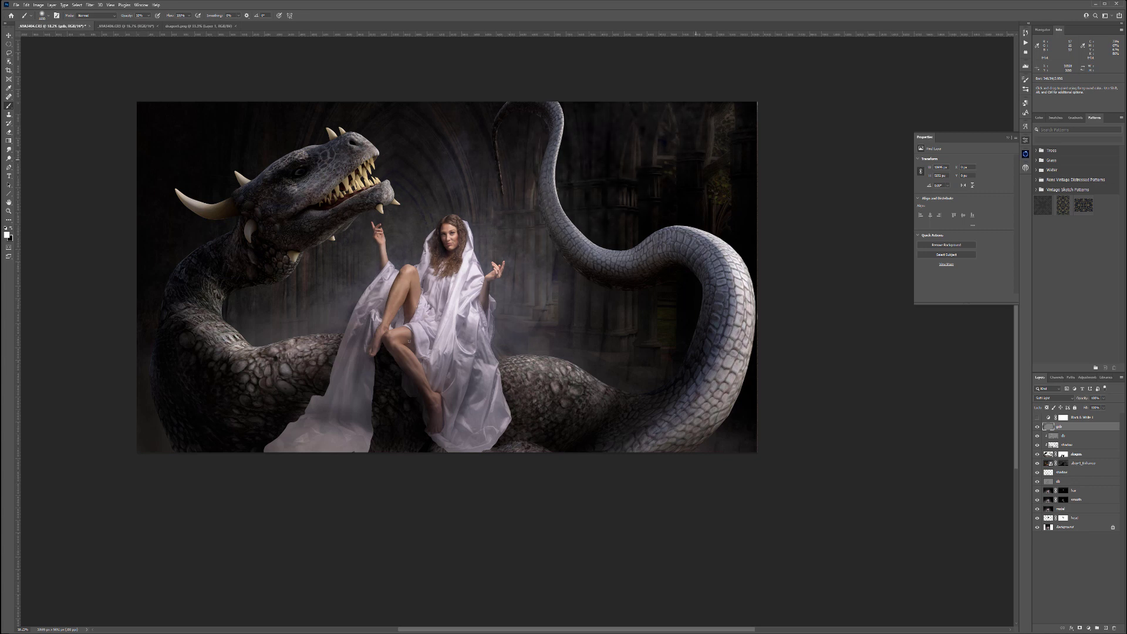
pyautogui.press('x')
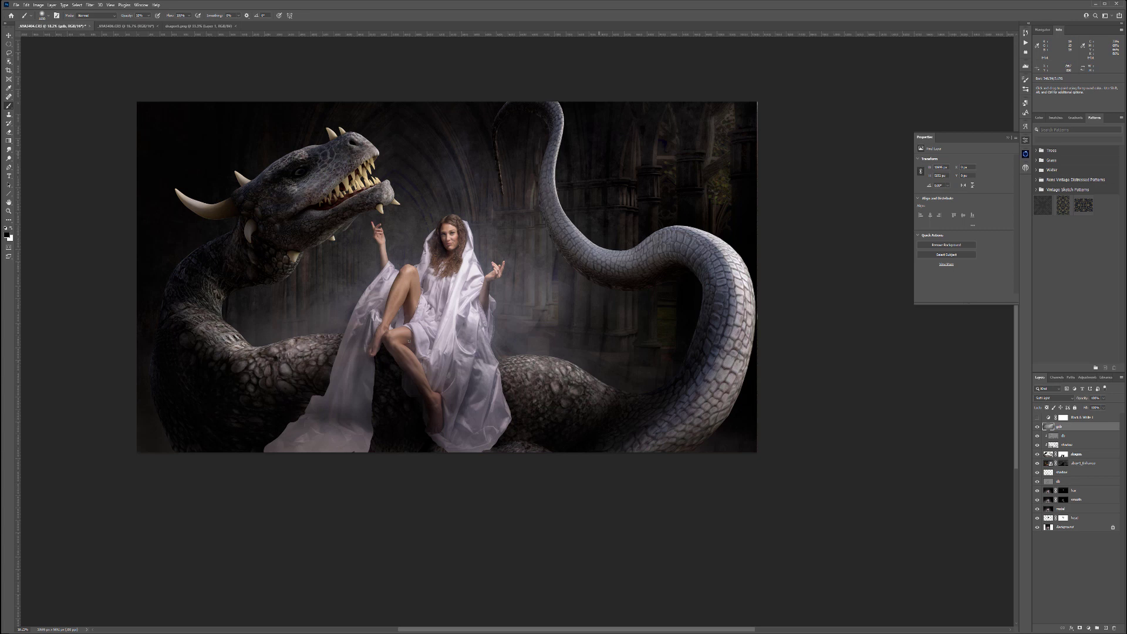
pyautogui.press('x')
pyautogui.moveTo(483, 204); pyautogui.dragTo(539, 200)
pyautogui.moveTo(496, 244); pyautogui.dragTo(547, 235)
pyautogui.moveTo(494, 304); pyautogui.dragTo(561, 258)
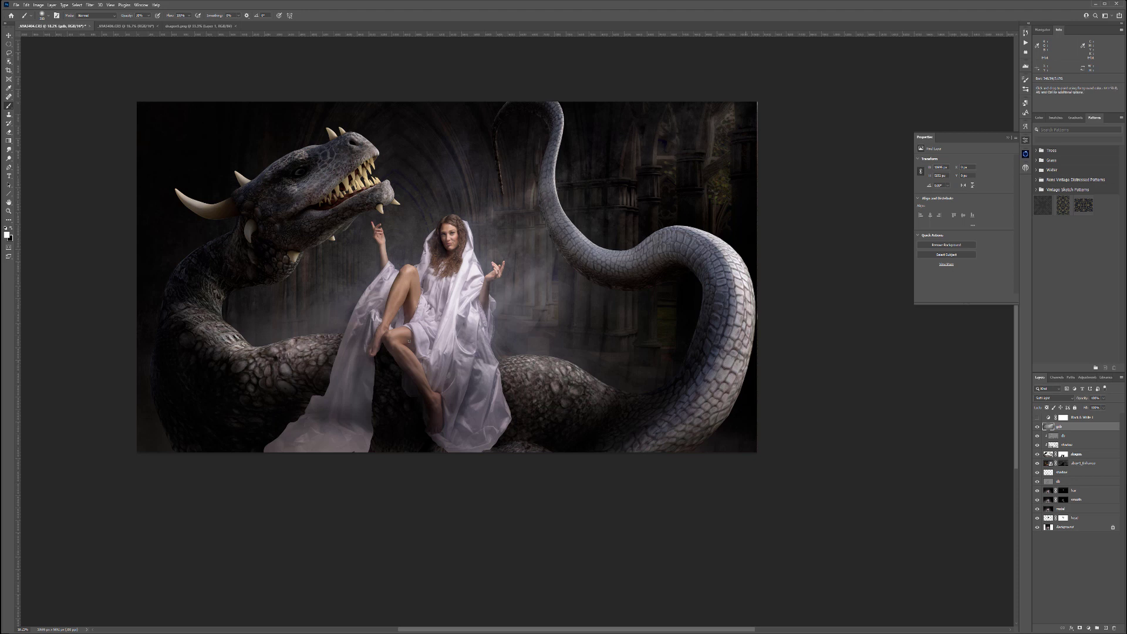
# - Paint soft diagonal light rays across the abbey behind the woman in white, and darken the lower robe and legs with black
pyautogui.keyDown('shift'); pyautogui.click(456, 202); pyautogui.keyUp('shift')
pyautogui.click(760, 79)
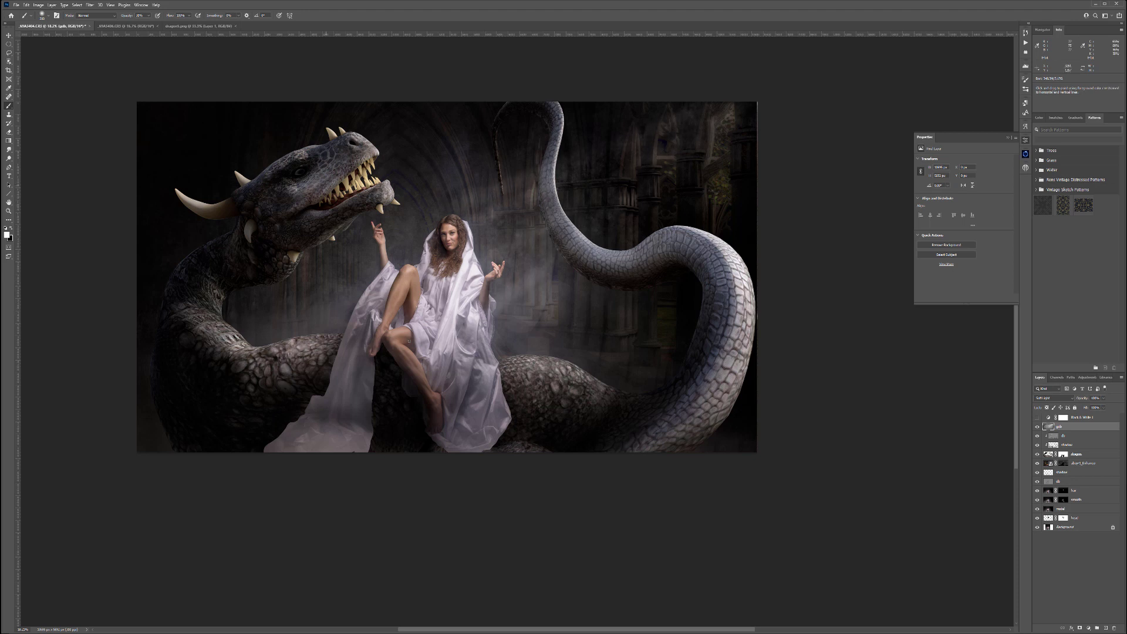
pyautogui.keyDown('shift'); pyautogui.click(326, 180); pyautogui.keyUp('shift')
pyautogui.moveTo(623, 234); pyautogui.dragTo(499, 359)
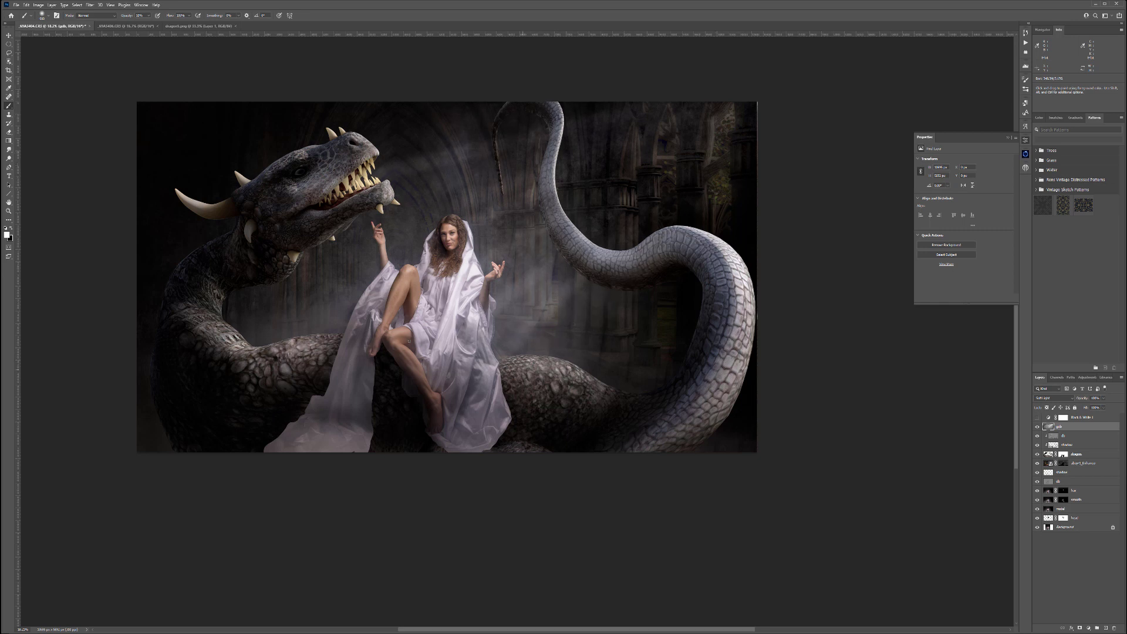
pyautogui.press('x')
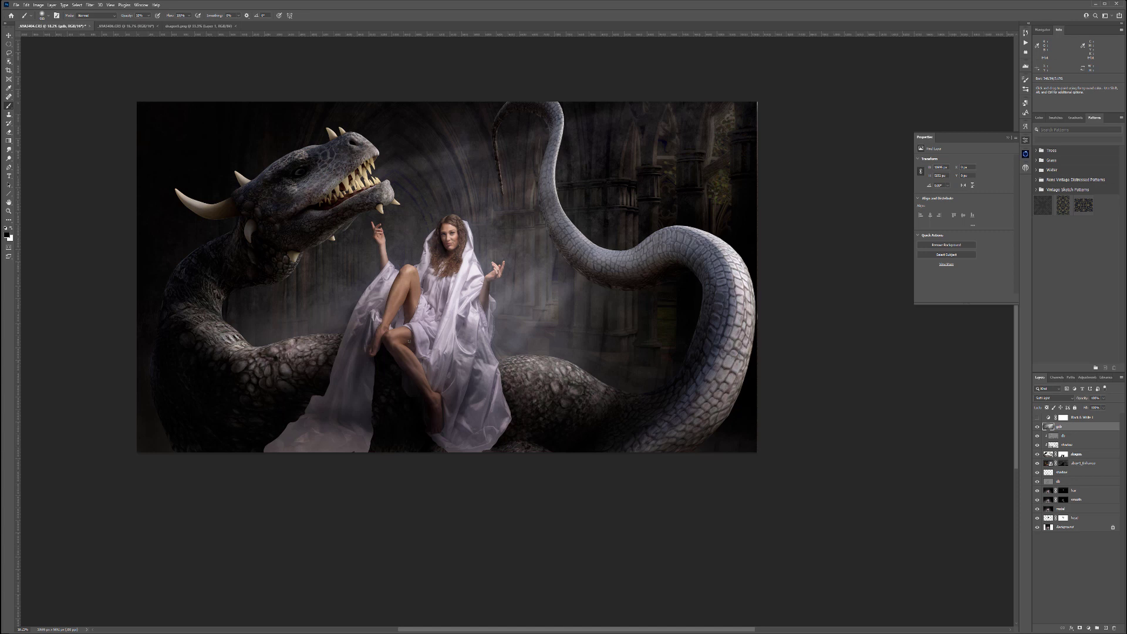
# - Add a new top layer and choose a fog brush from the fog brush group, undoing the black test dab
pyautogui.hotkey('ctrl', 'shift', 'alt', 'n')
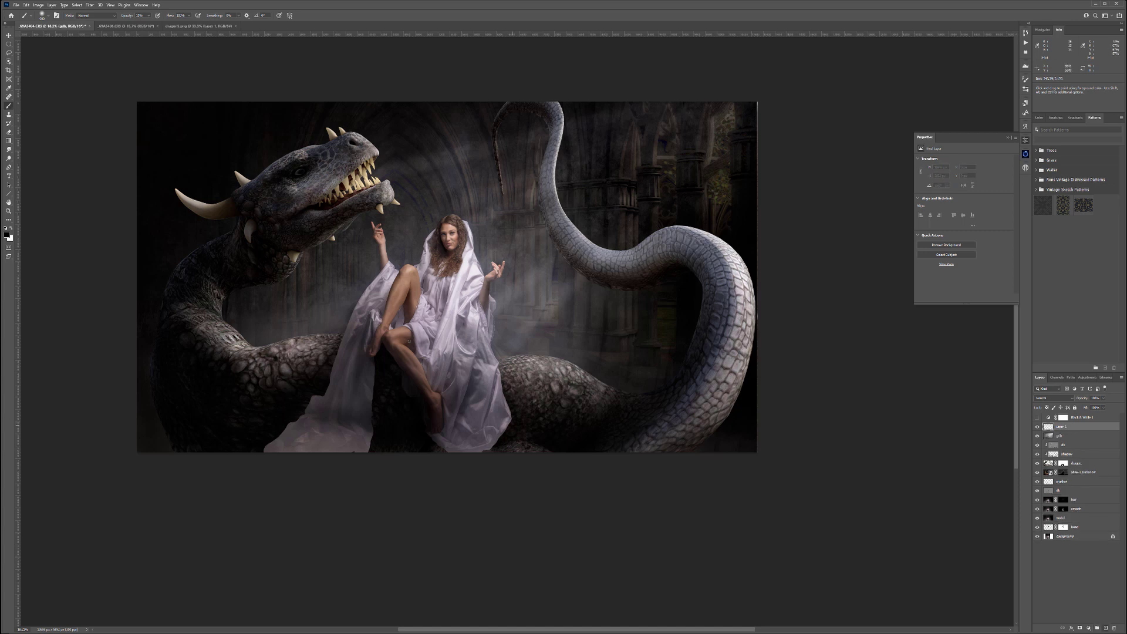
pyautogui.rightClick(503, 426)
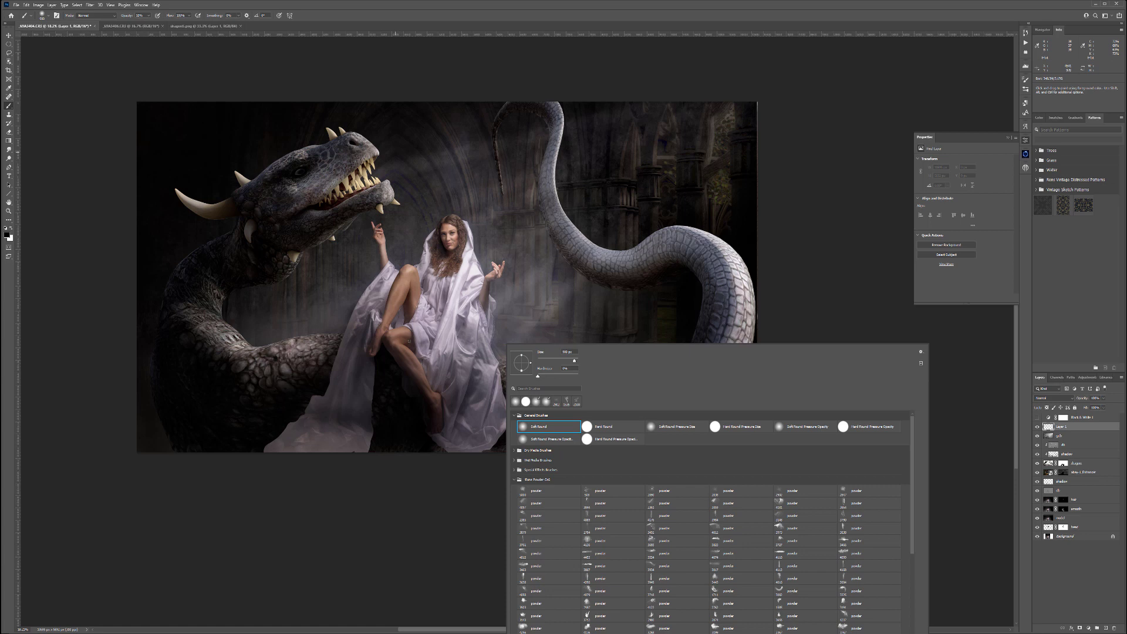
pyautogui.rightClick(368, 124)
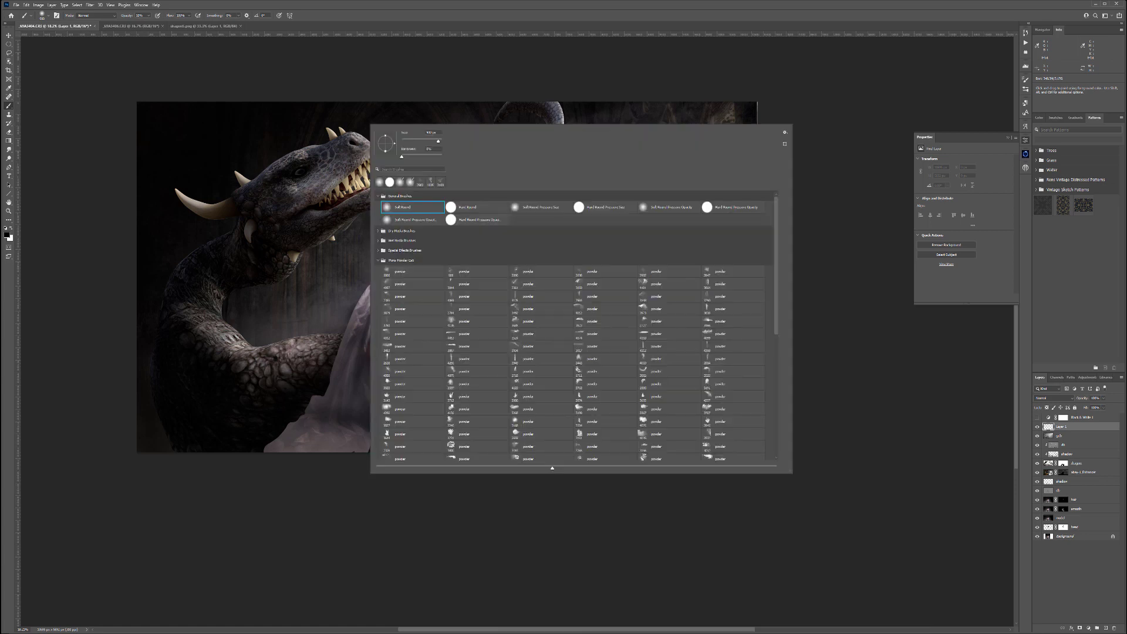
pyautogui.click(378, 260)
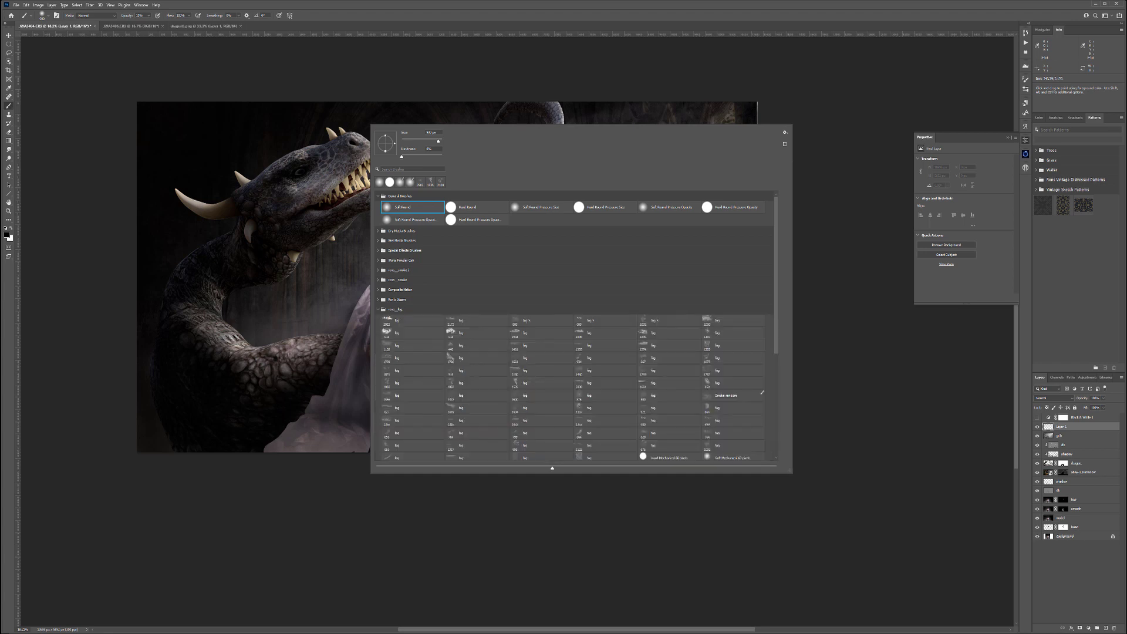
pyautogui.click(605, 333)
pyautogui.click(264, 380)
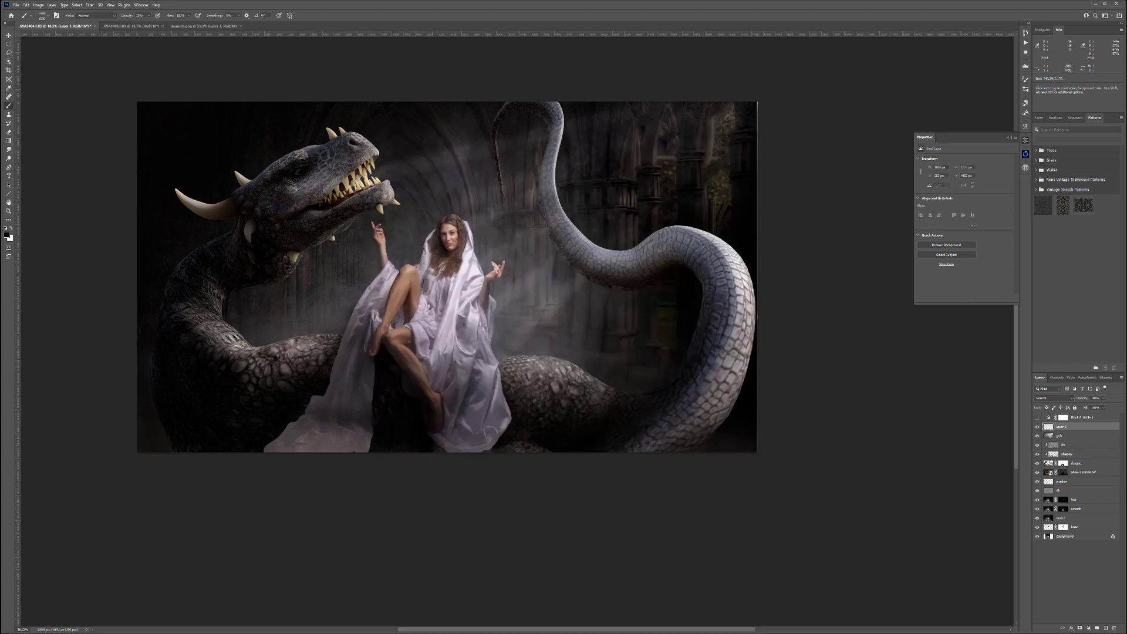
pyautogui.hotkey('ctrl', 'z')
# - Stamp white fog along the image's lower edge, over the robe, the woman's feet and the dragon's lower coils
pyautogui.press('x')
pyautogui.click(442, 430)
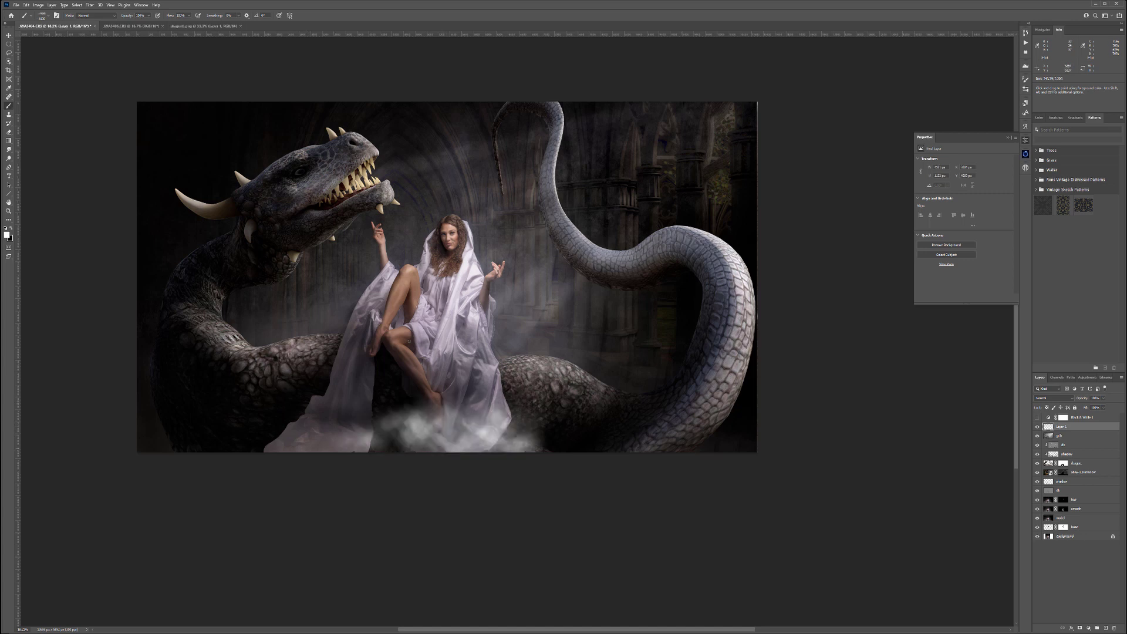
pyautogui.click(569, 449)
pyautogui.click(707, 449)
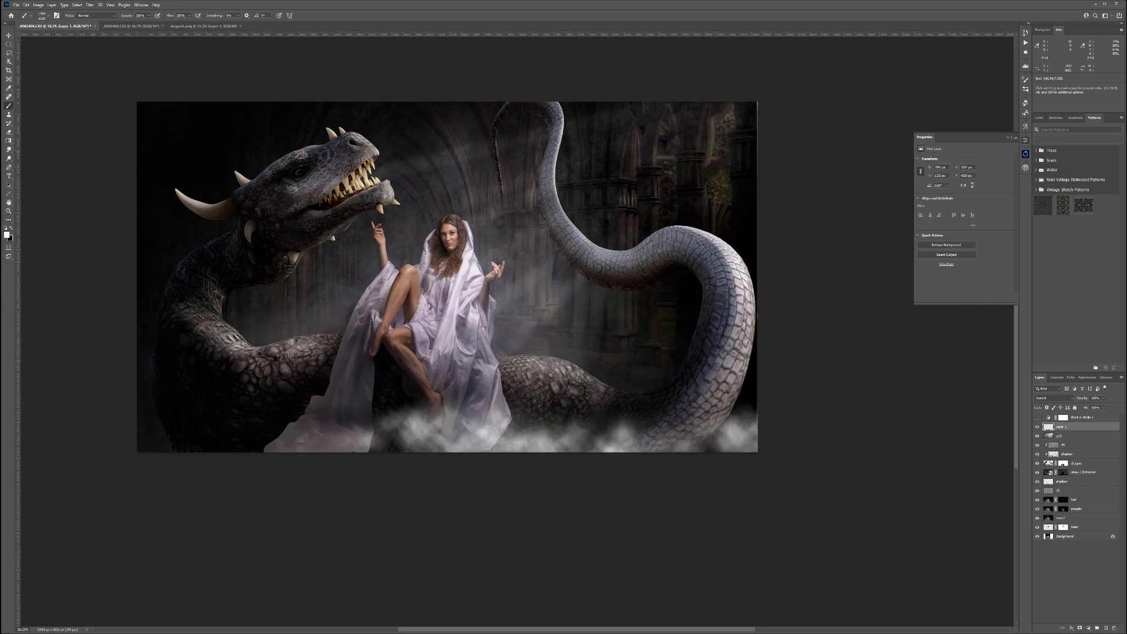
pyautogui.click(426, 394)
pyautogui.click(234, 431)
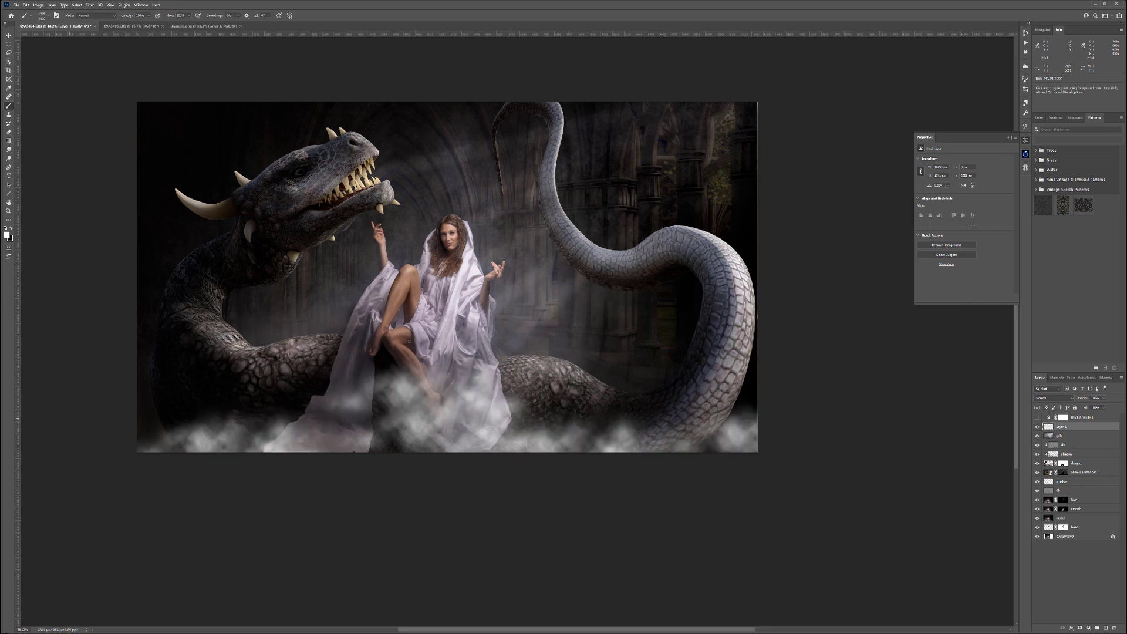
# - Stamp white fog over the dragon's front coil and the trailing robe, and lower the fog layer's opacity to a faint haze
pyautogui.click(170, 433)
pyautogui.click(262, 393)
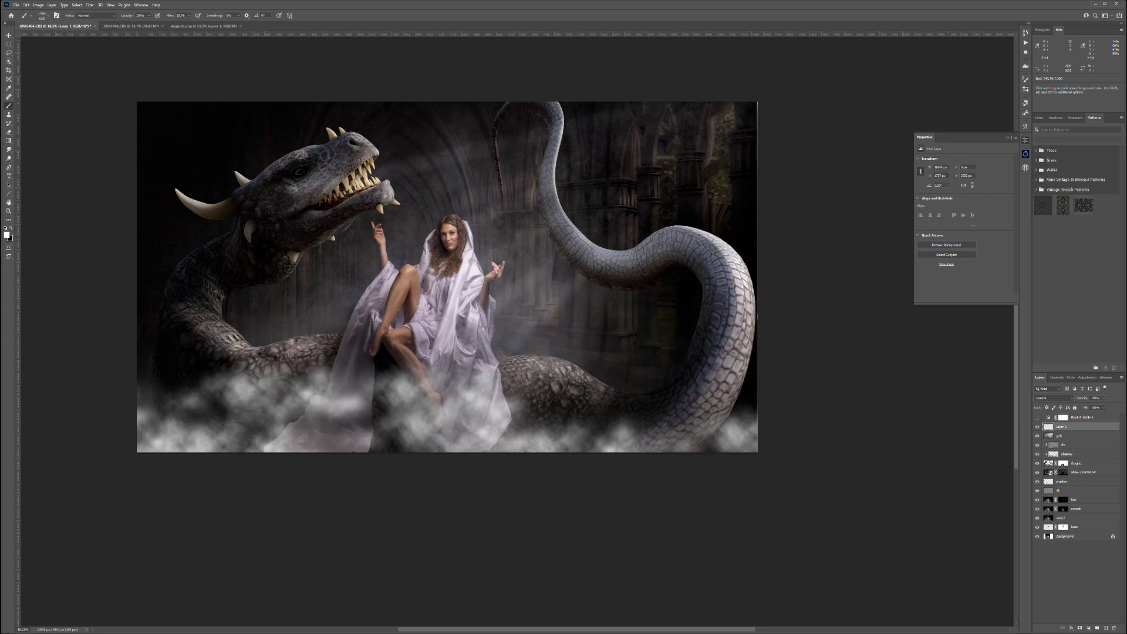
pyautogui.click(374, 443)
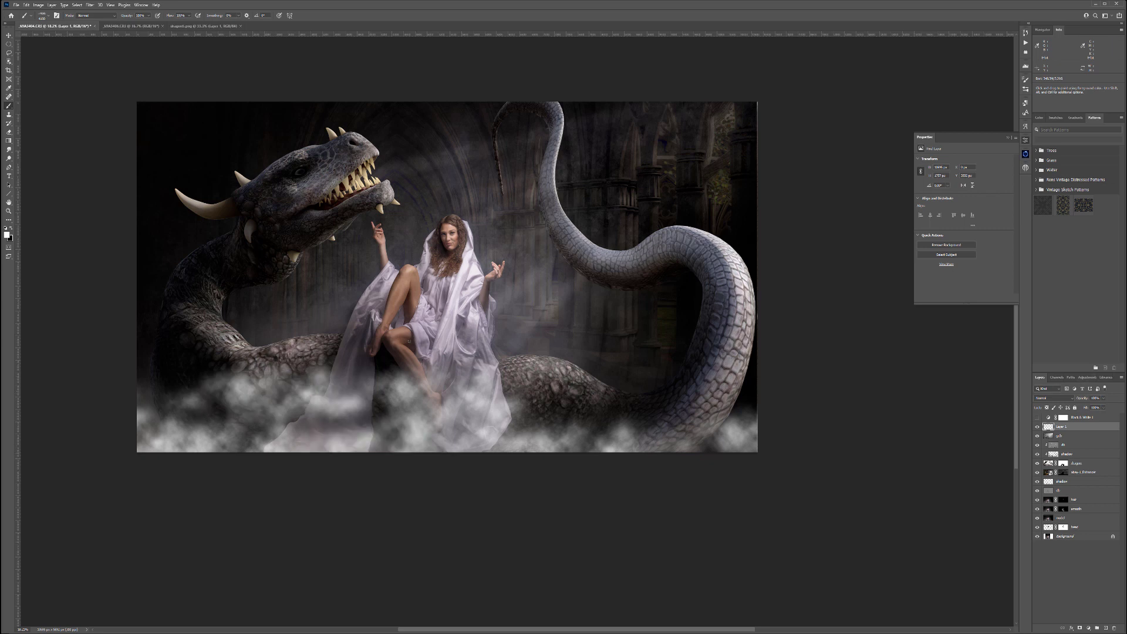
pyautogui.click(1104, 398)
pyautogui.moveTo(1085, 407); pyautogui.dragTo(1083, 406)
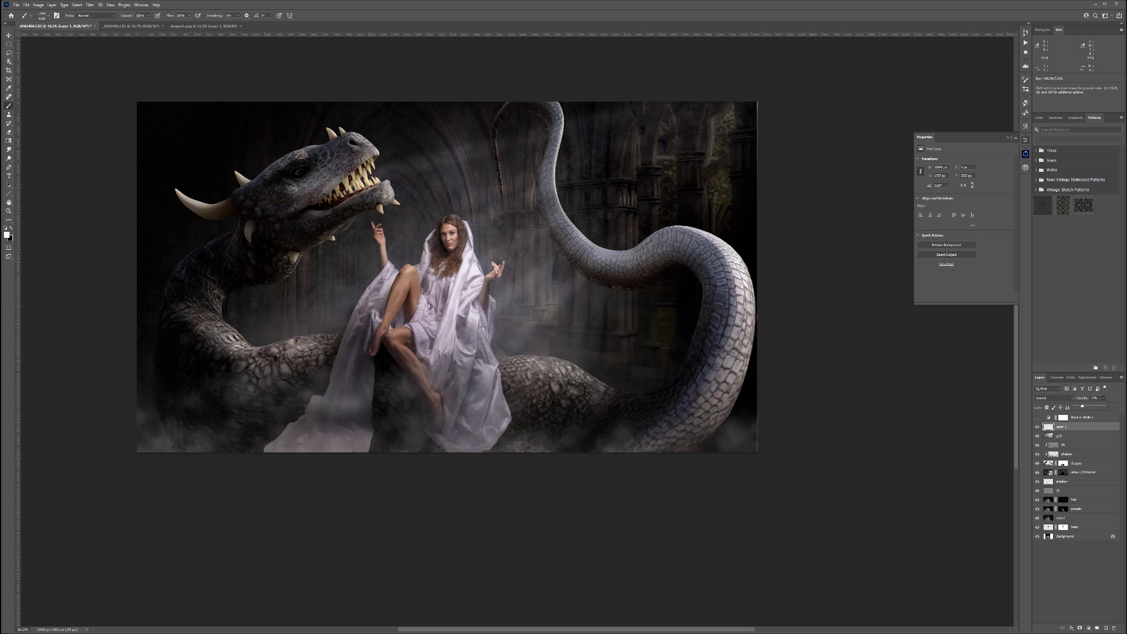
# - Add a new layer, dab white fog beneath the woman's feet, and choose a Steam brush from the steam brush group
pyautogui.hotkey('ctrl', 'shift', 'alt', 'n')
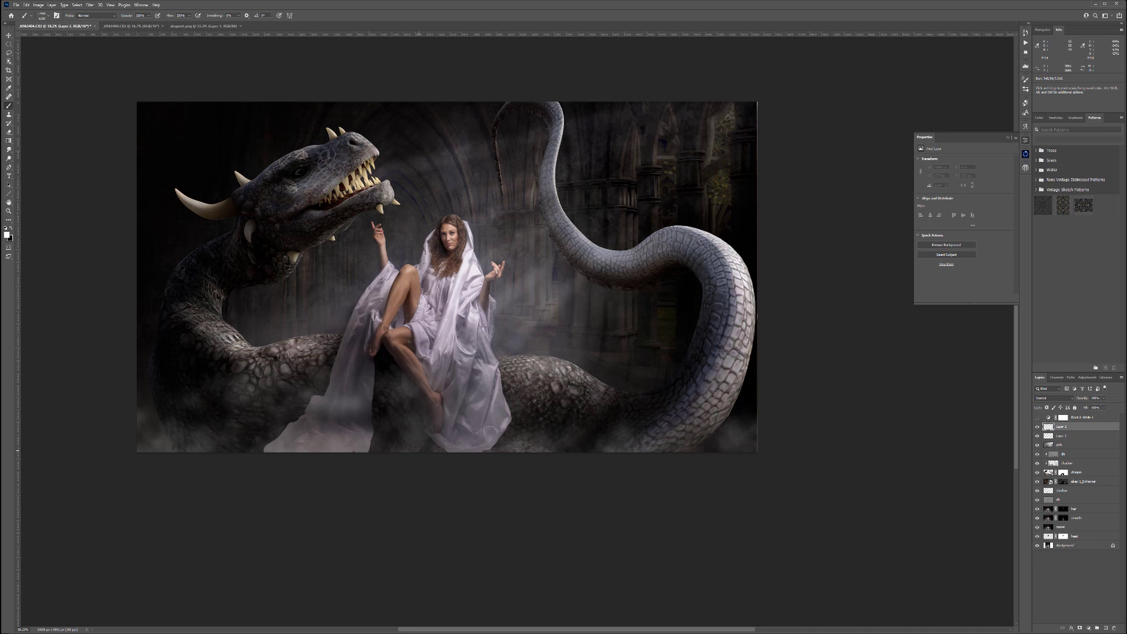
pyautogui.click(419, 450)
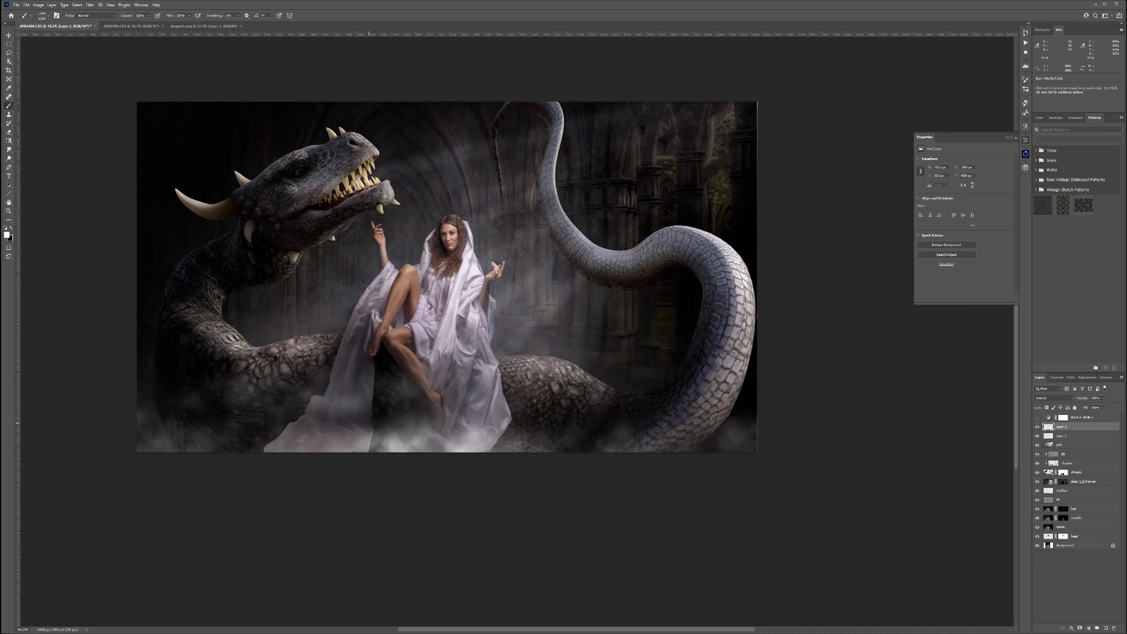
pyautogui.rightClick(409, 340)
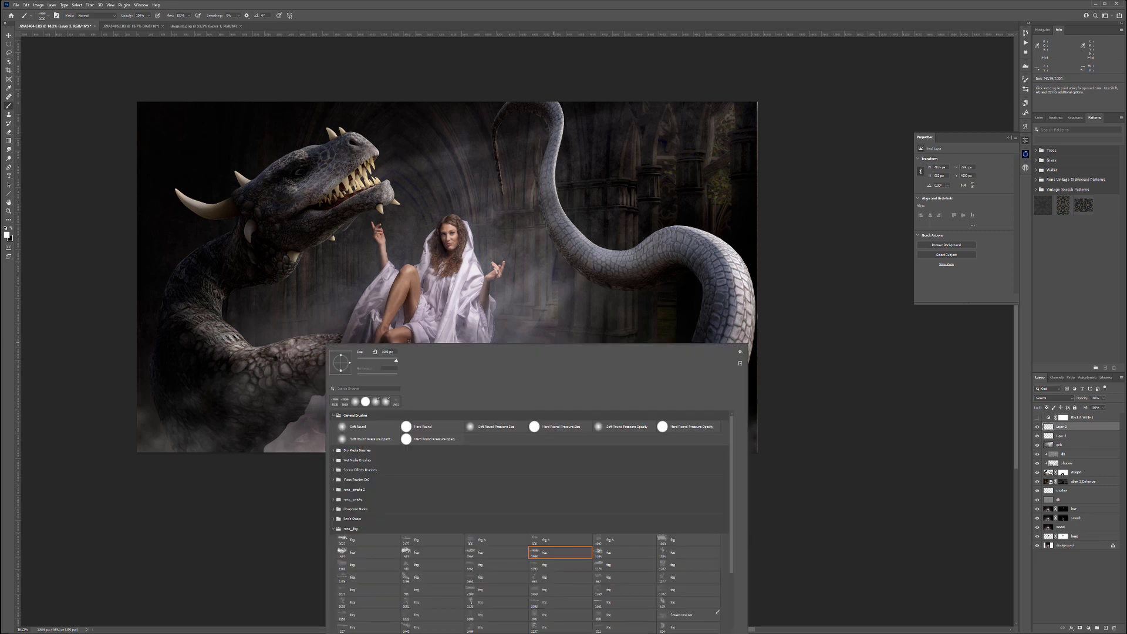
pyautogui.moveTo(554, 346); pyautogui.dragTo(713, 221)
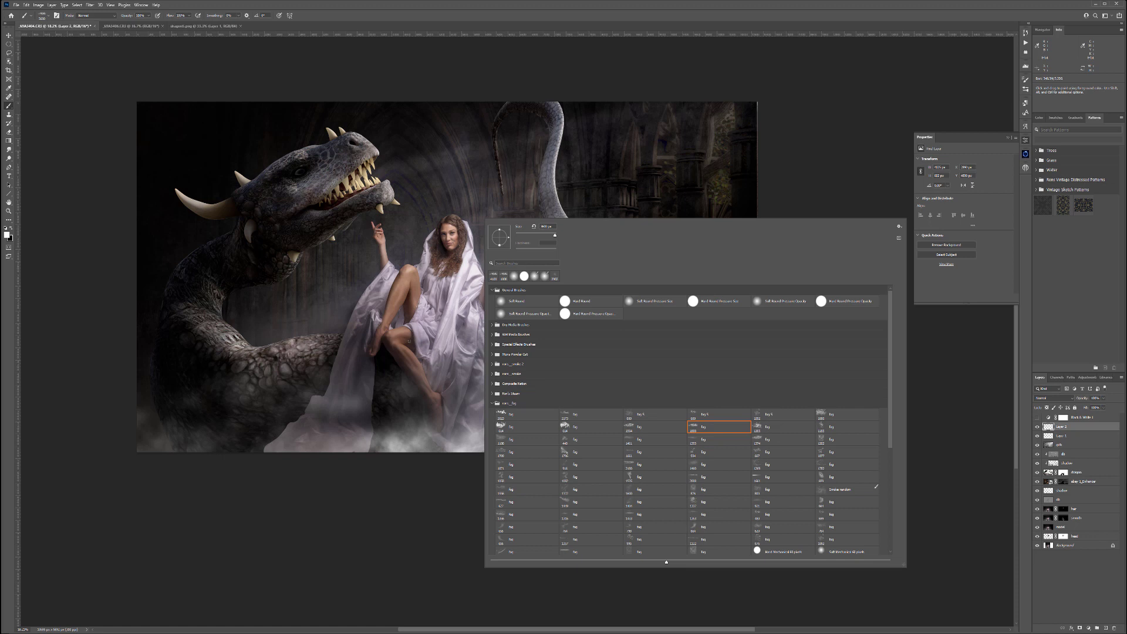
pyautogui.click(492, 394)
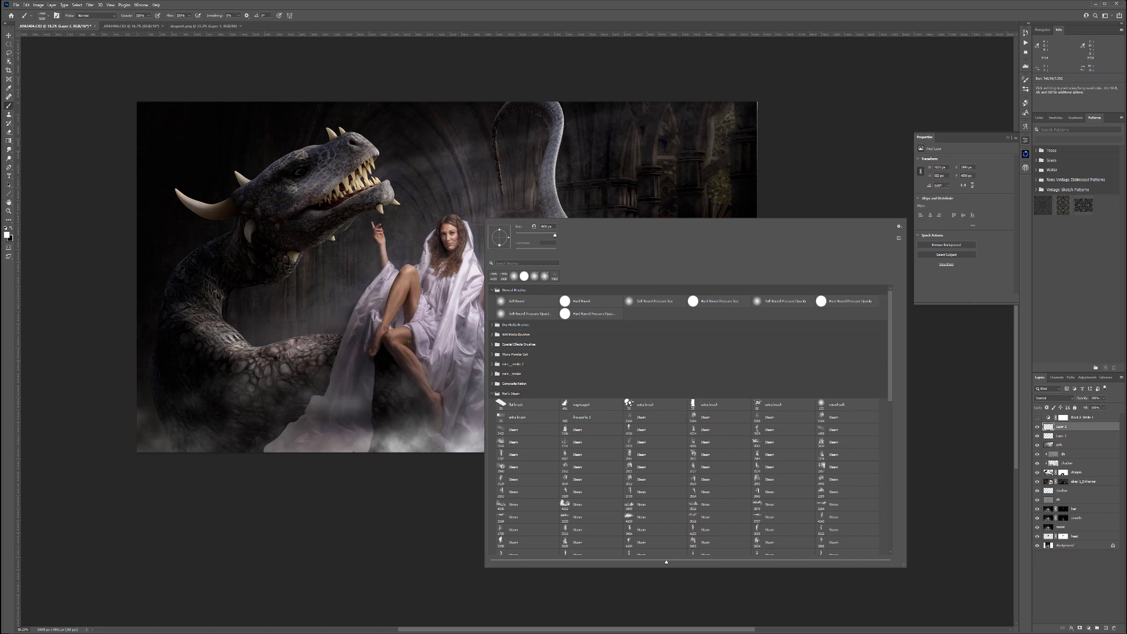
pyautogui.click(719, 505)
# - Stamp white steam in the image's lower-left corner below the dragon's front coil, undoing the test dab over the robe's hem
pyautogui.click(319, 439)
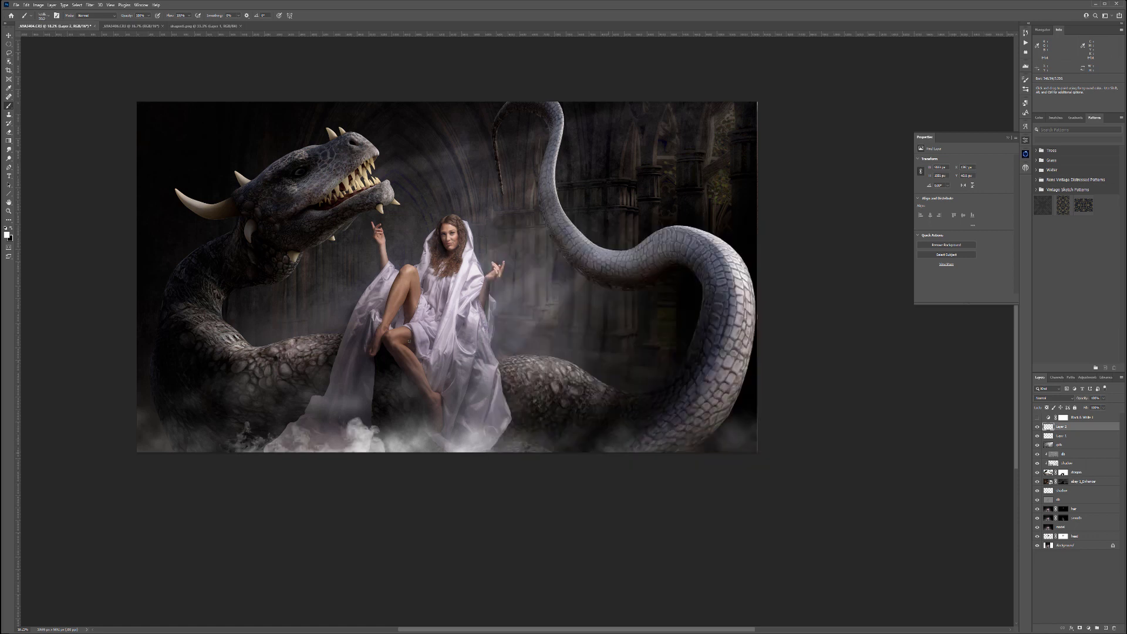
pyautogui.hotkey('ctrl', 'z')
pyautogui.click(201, 425)
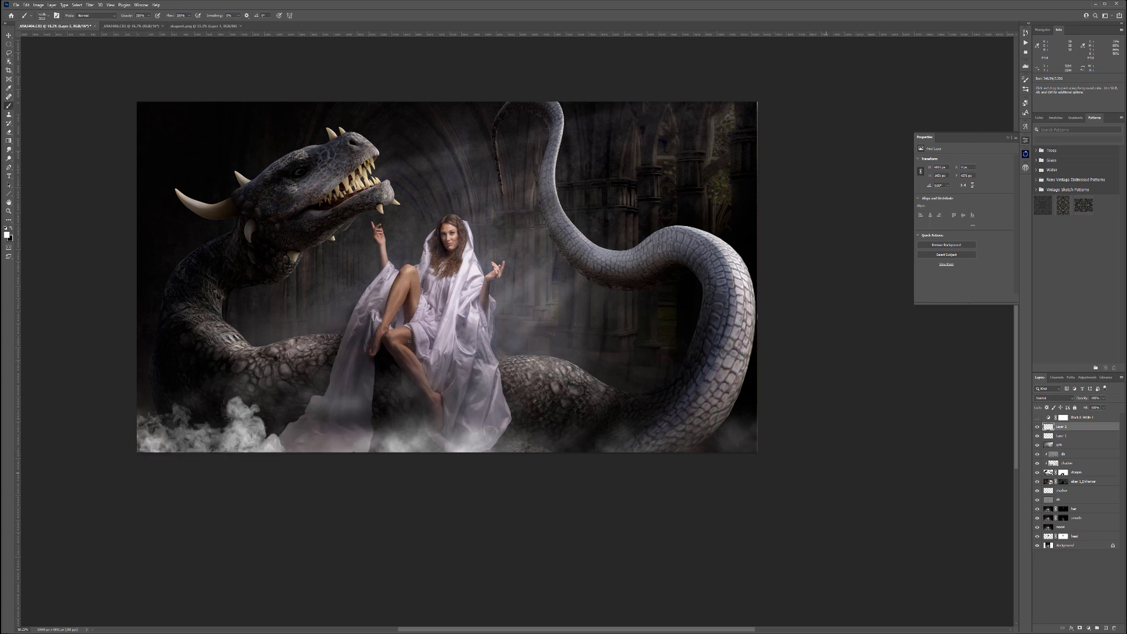
pyautogui.hotkey('ctrl', 'z')
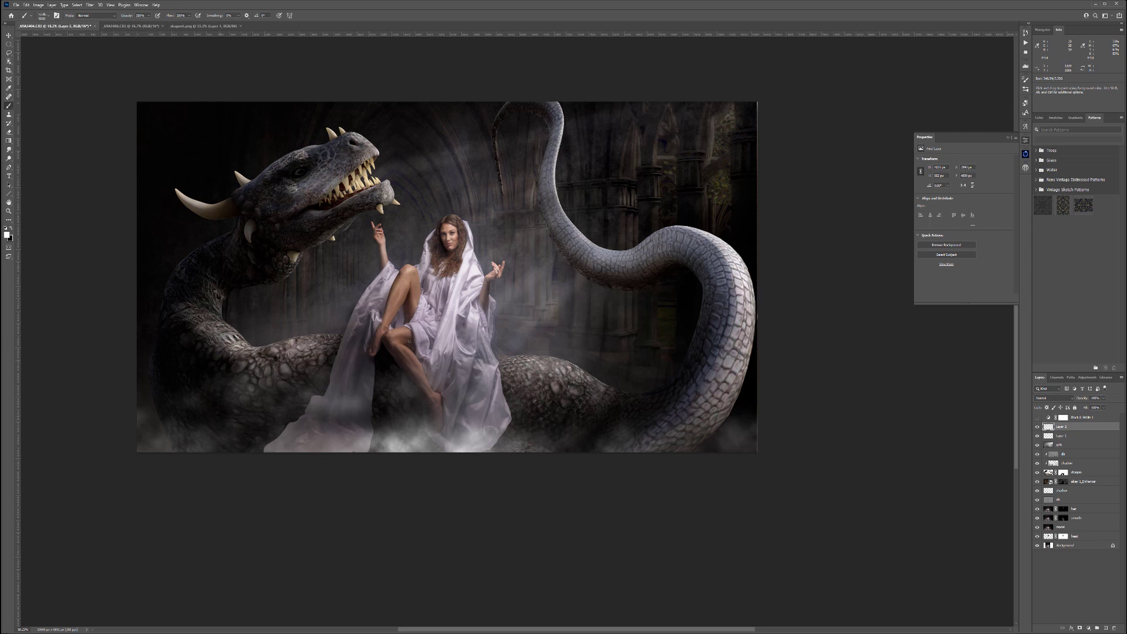
pyautogui.hotkey('ctrl', 'shift', 'z')
# - Choose a neighbouring Steam brush and stamp white steam in the image's lower-right corner, across the base of the dragon's tail coil
pyautogui.rightClick(420, 343)
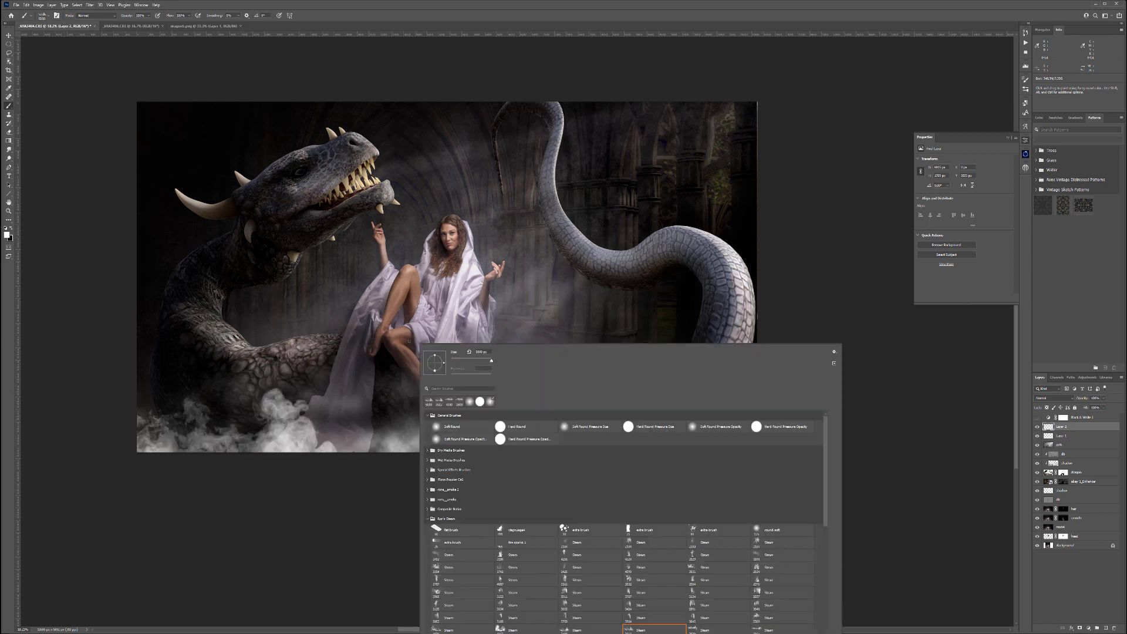
pyautogui.rightClick(515, 188)
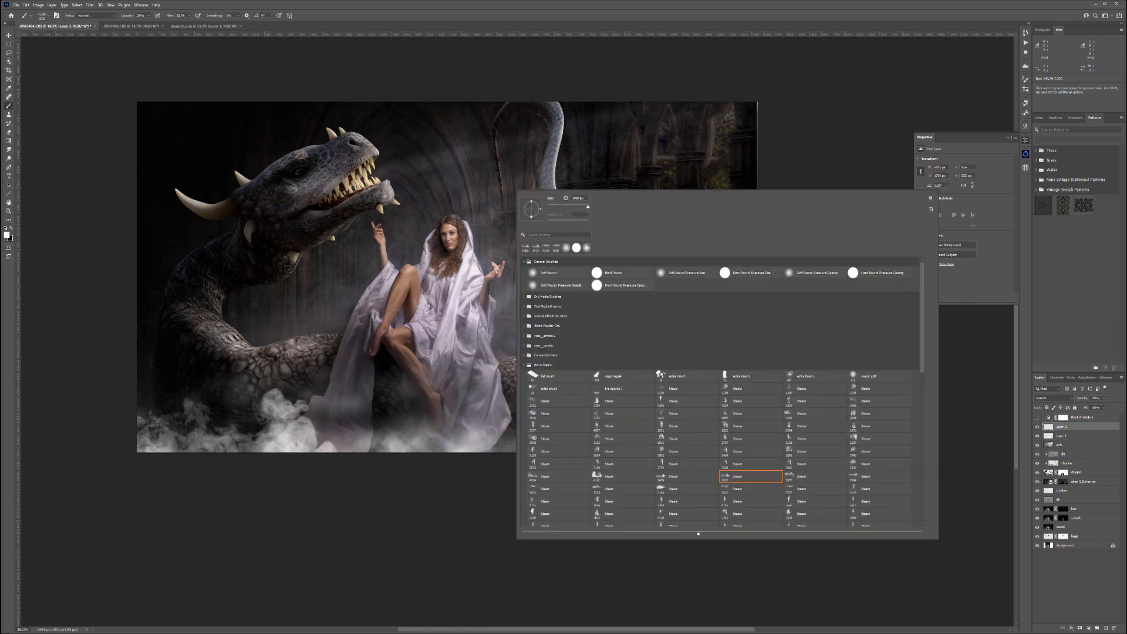
pyautogui.click(816, 476)
pyautogui.click(410, 418)
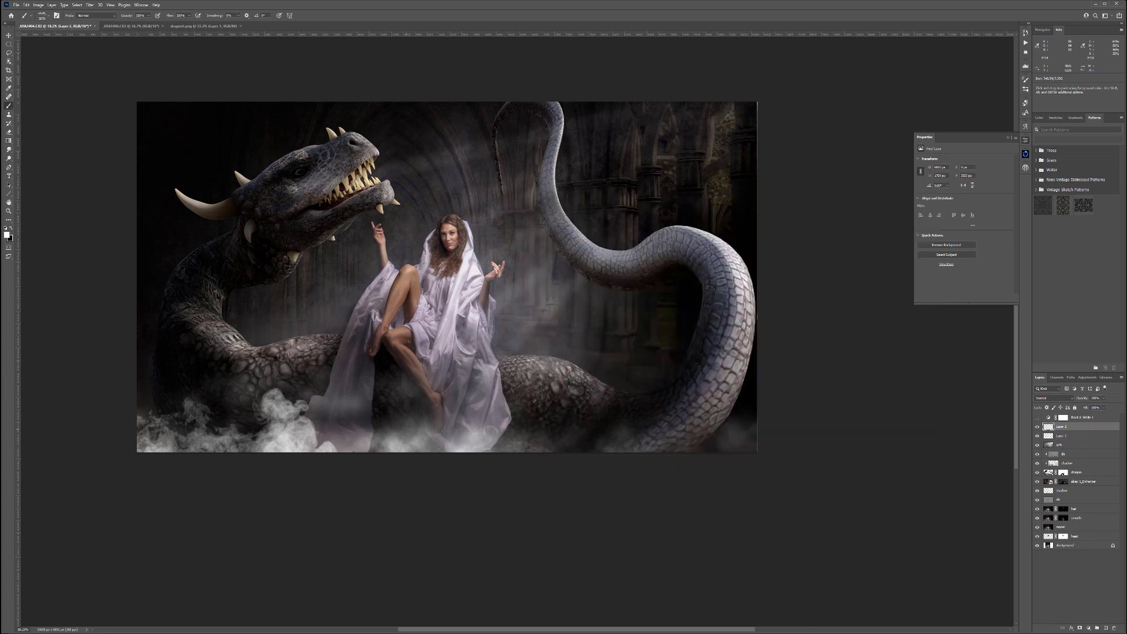
pyautogui.hotkey('ctrl', 'z')
pyautogui.click(722, 452)
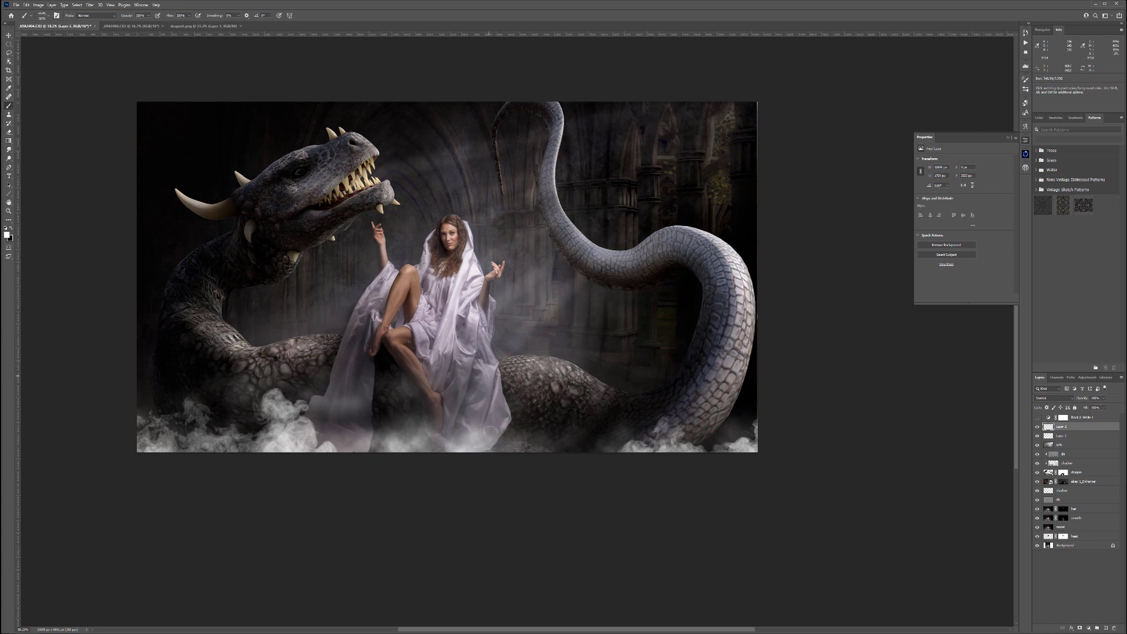
# - Choose another Steam brush near the start of the steam group and build up soft smoke along the image's lower-left edge
pyautogui.rightClick(492, 344)
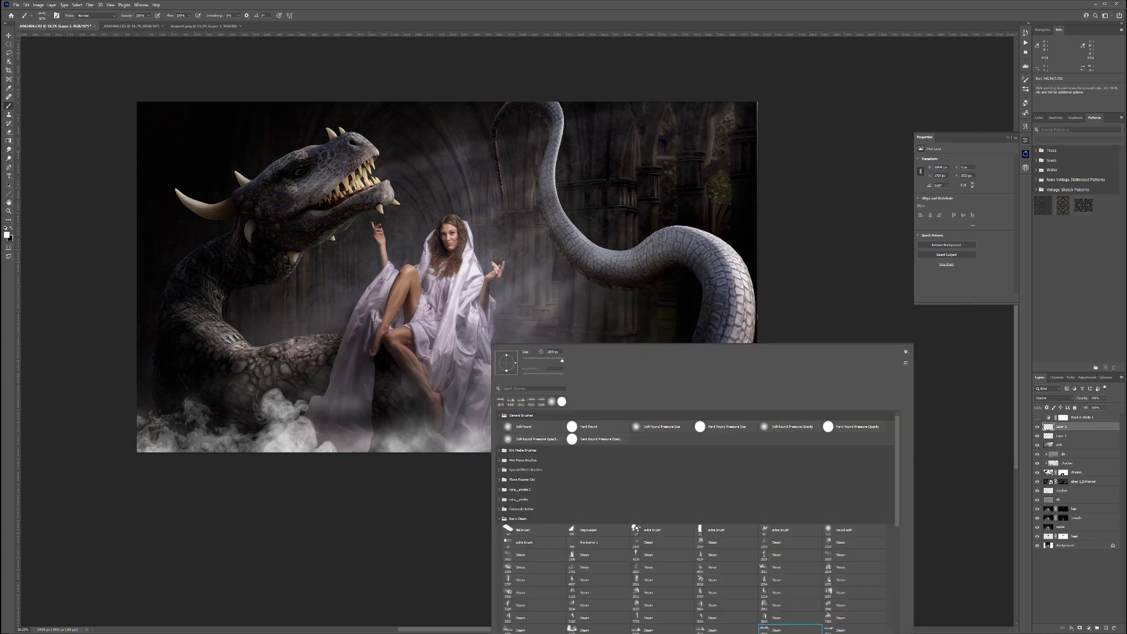
pyautogui.doubleClick(726, 542)
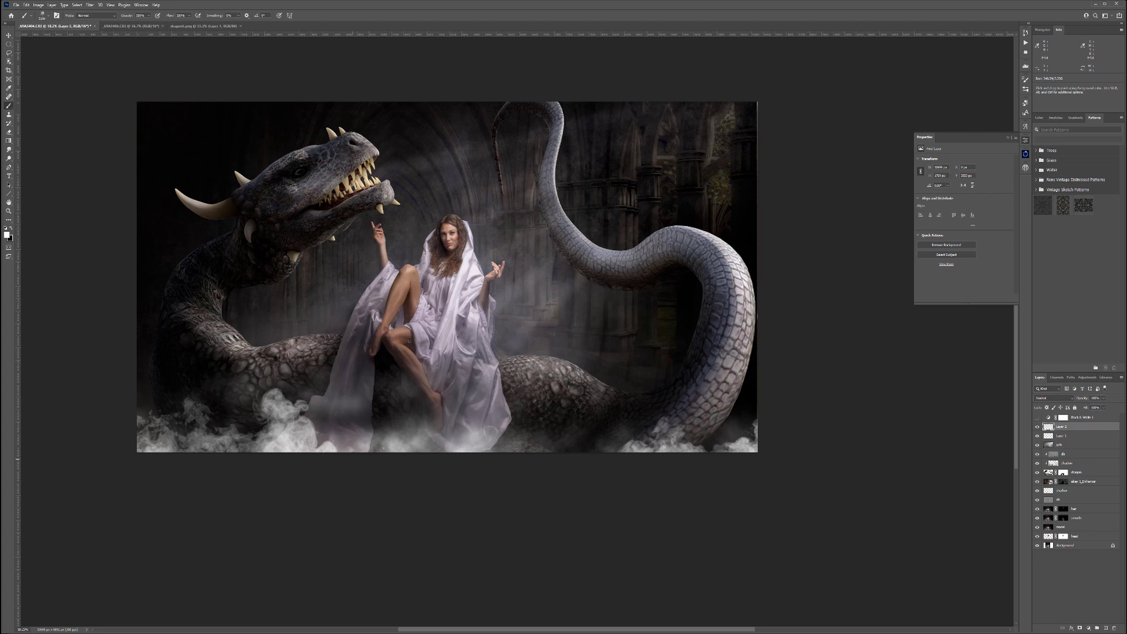
pyautogui.click(336, 429)
pyautogui.click(147, 447)
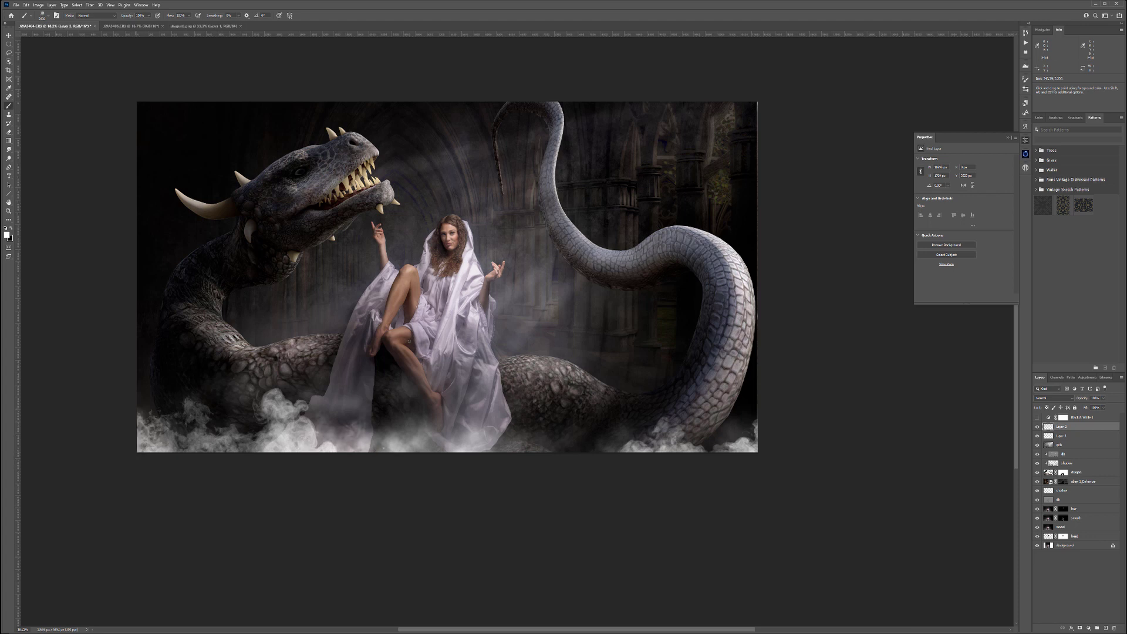
pyautogui.click(157, 426)
pyautogui.click(166, 404)
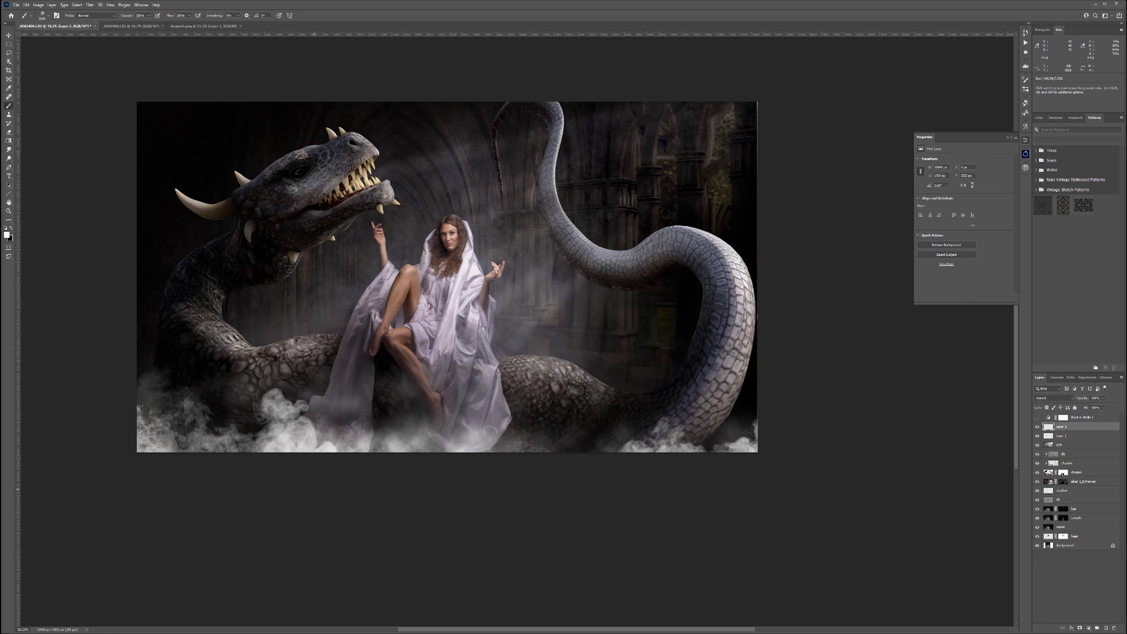
# - Stamp white smoke over the trailing robe, the woman's feet and the dragon's body just beside the robe
pyautogui.click(399, 435)
pyautogui.click(351, 402)
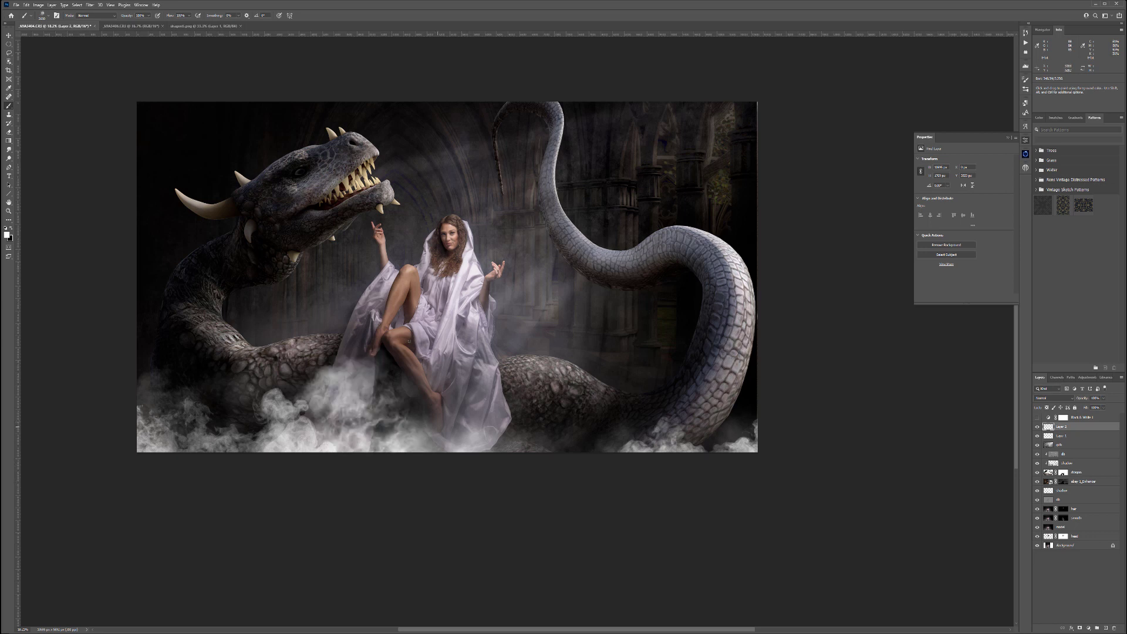
pyautogui.click(446, 433)
pyautogui.click(557, 463)
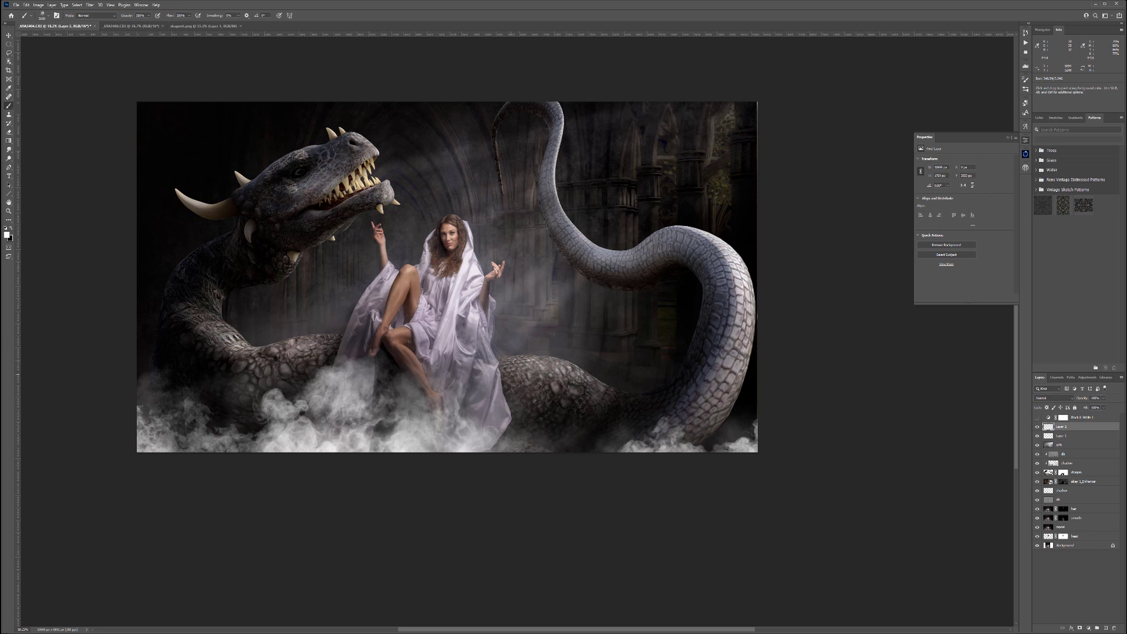
pyautogui.click(501, 386)
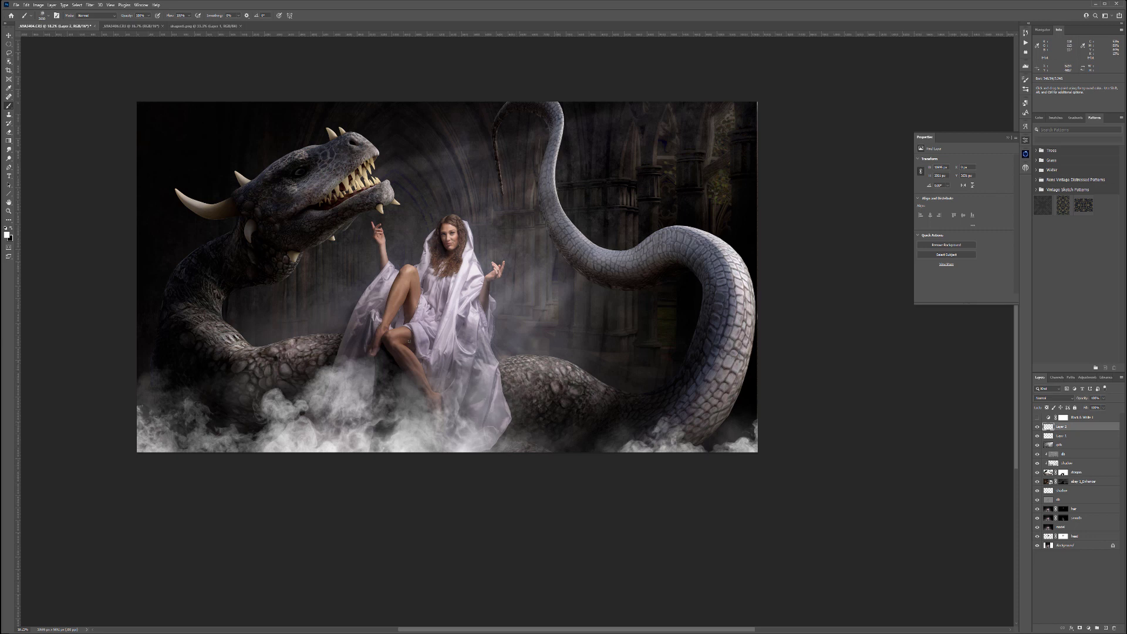
pyautogui.click(535, 454)
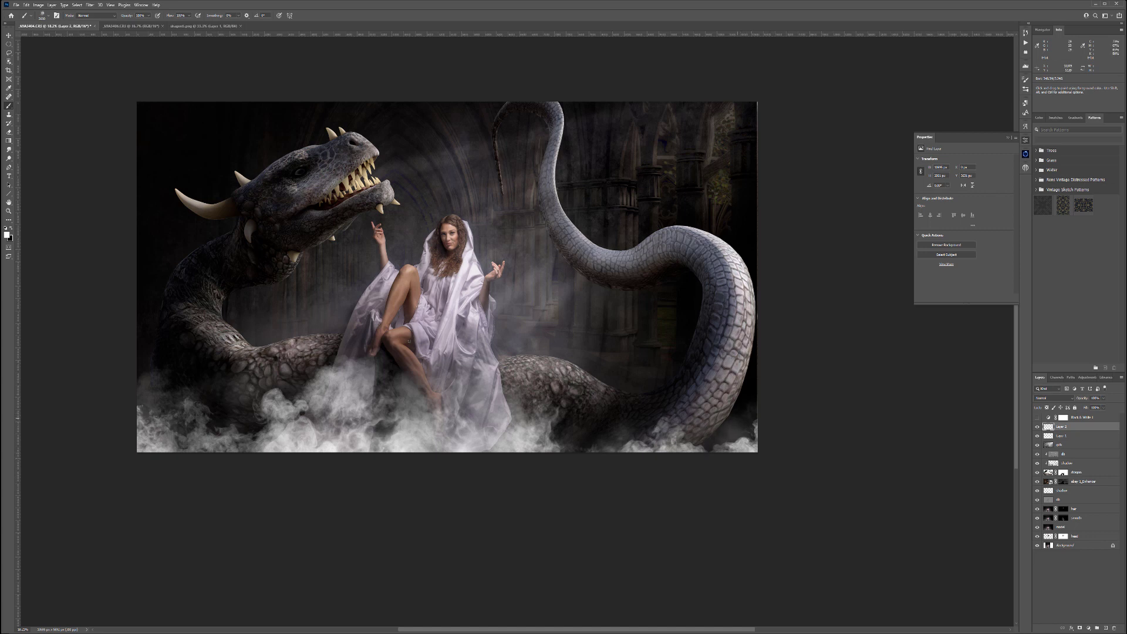
# - Stamp white smoke around the base of the dragon's tail coil and along the middle coil toward the woman's robe
pyautogui.click(751, 424)
pyautogui.click(747, 400)
pyautogui.click(717, 426)
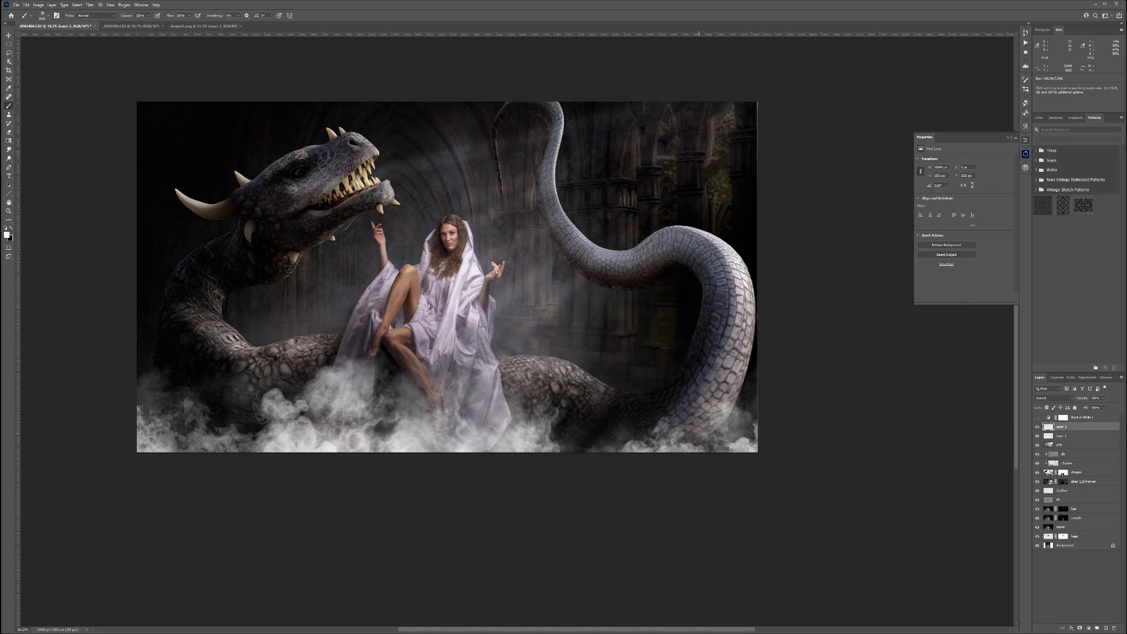
pyautogui.click(664, 422)
pyautogui.click(736, 403)
pyautogui.click(577, 428)
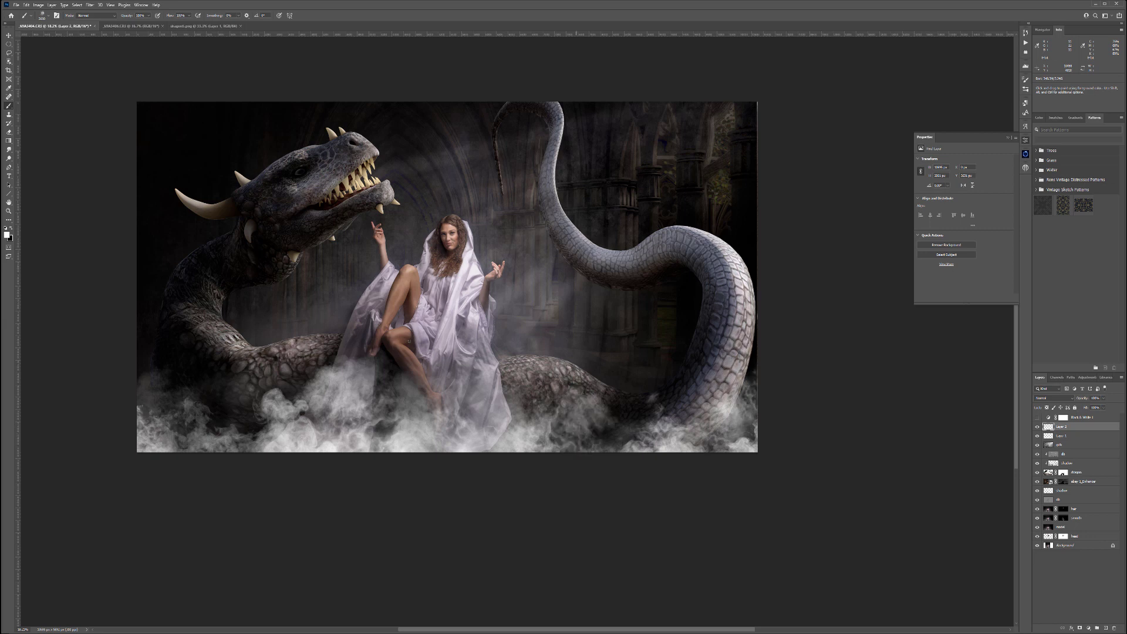
pyautogui.click(495, 377)
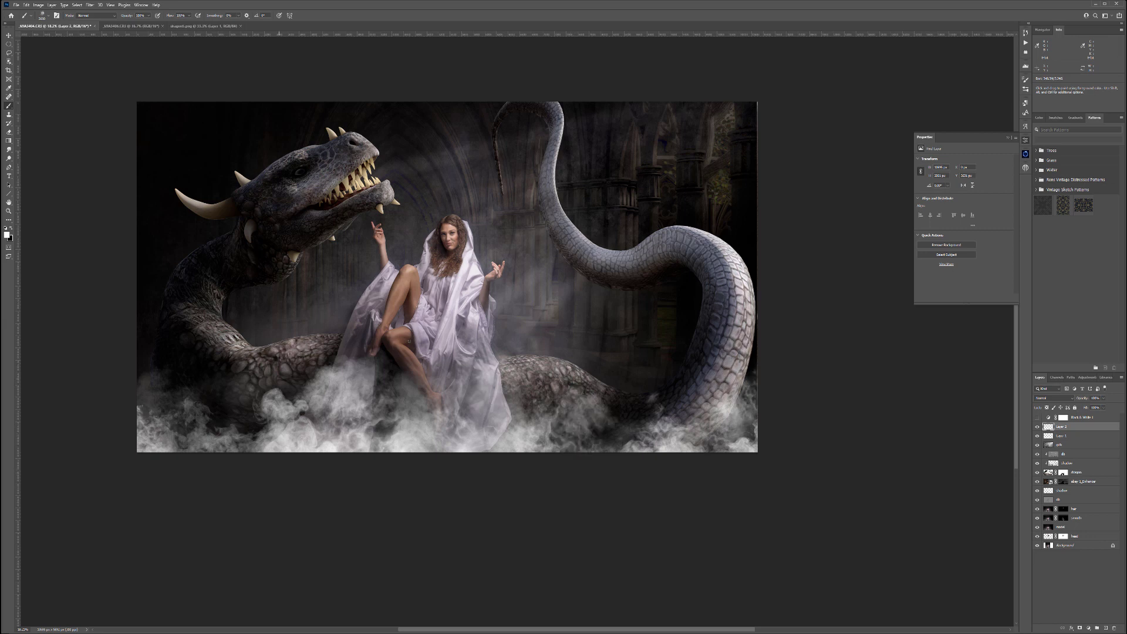
# - Raise the white smoke higher along the image's left edge and thicken it below the dragon's front coil
pyautogui.click(158, 361)
pyautogui.click(154, 364)
pyautogui.click(231, 422)
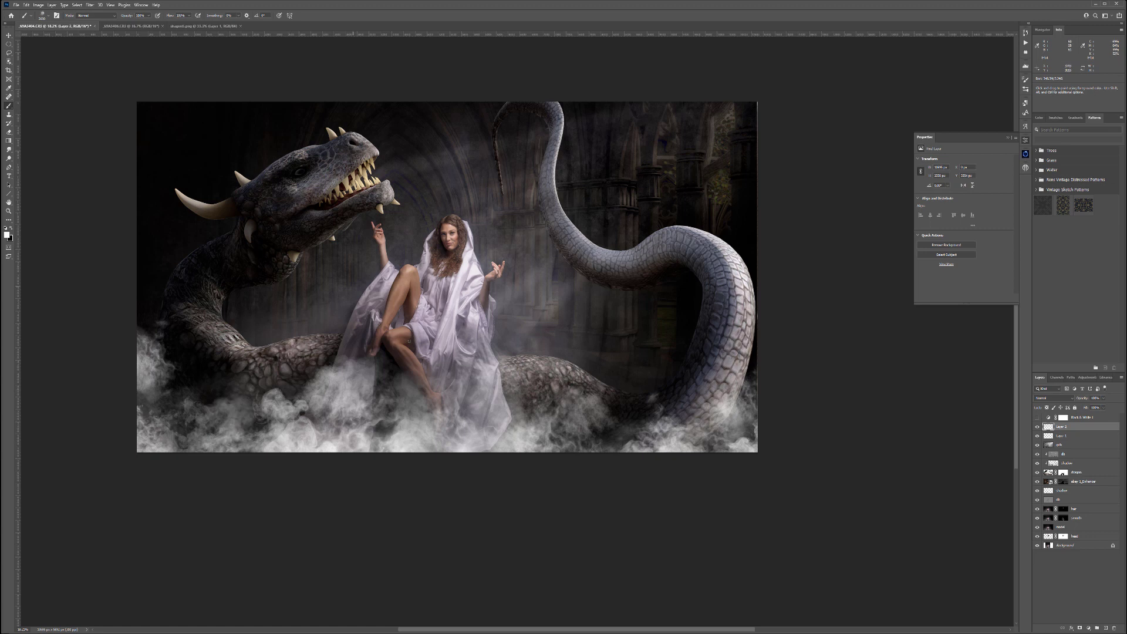
# - Switch to black and paint dark smoke into the white smoke around the robe, the middle coil and the tail's base
pyautogui.press('x')
pyautogui.moveTo(269, 448)
pyautogui.mouseDown()
pyautogui.moveTo(340, 420)
pyautogui.moveTo(358, 383)
pyautogui.mouseUp()
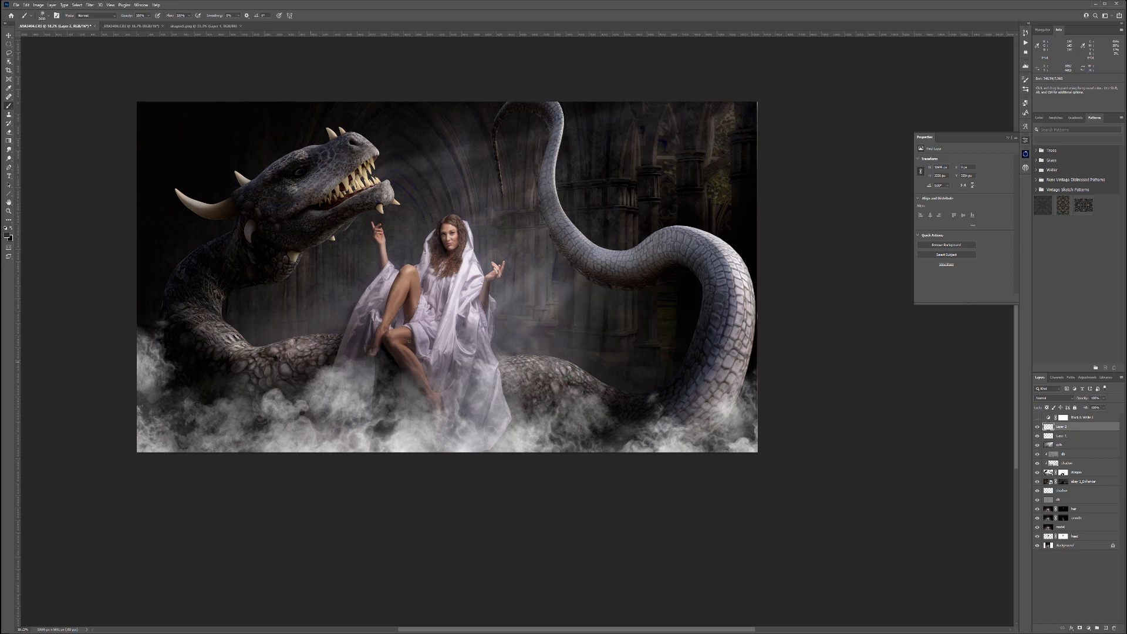
pyautogui.moveTo(481, 440)
pyautogui.mouseDown()
pyautogui.moveTo(541, 444)
pyautogui.moveTo(562, 399)
pyautogui.mouseUp()
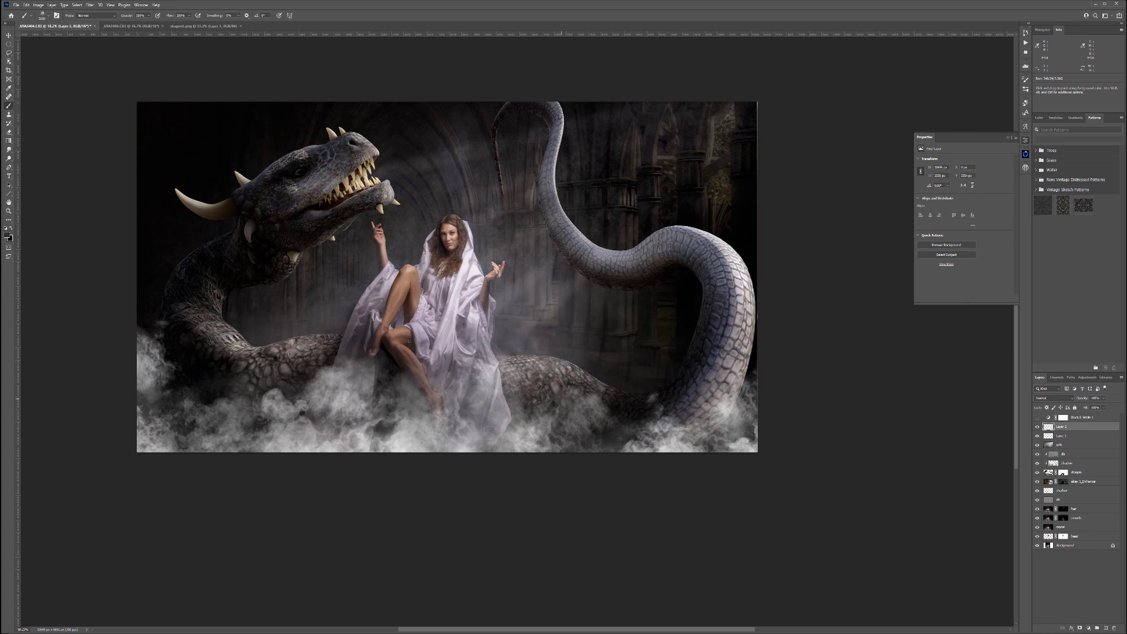
pyautogui.moveTo(790, 441); pyautogui.dragTo(775, 433)
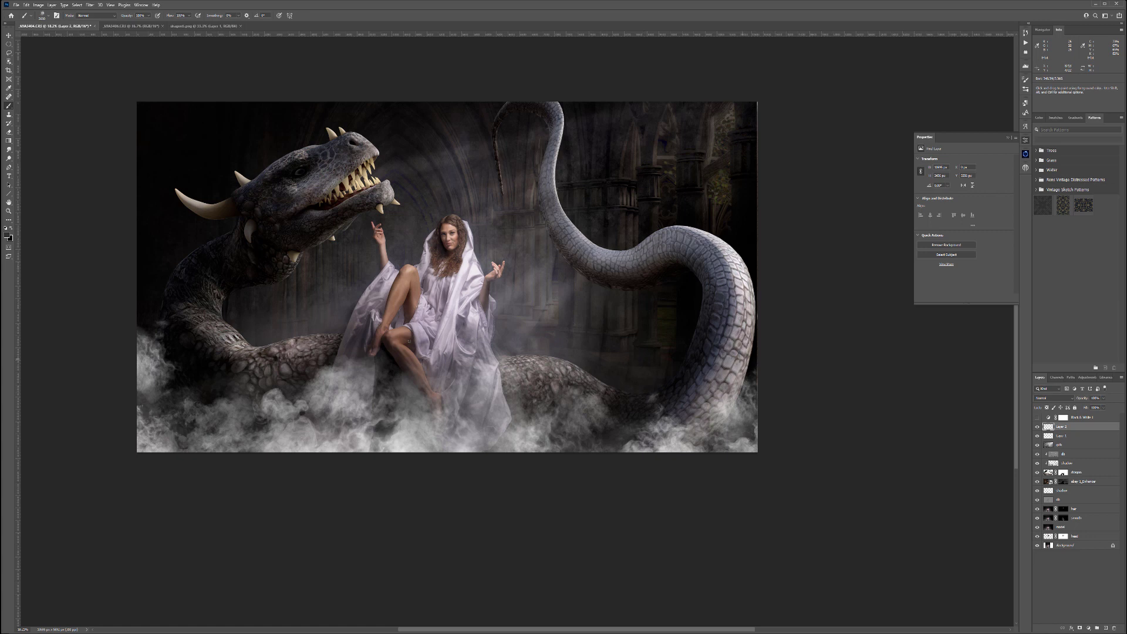
pyautogui.moveTo(745, 373); pyautogui.dragTo(735, 412)
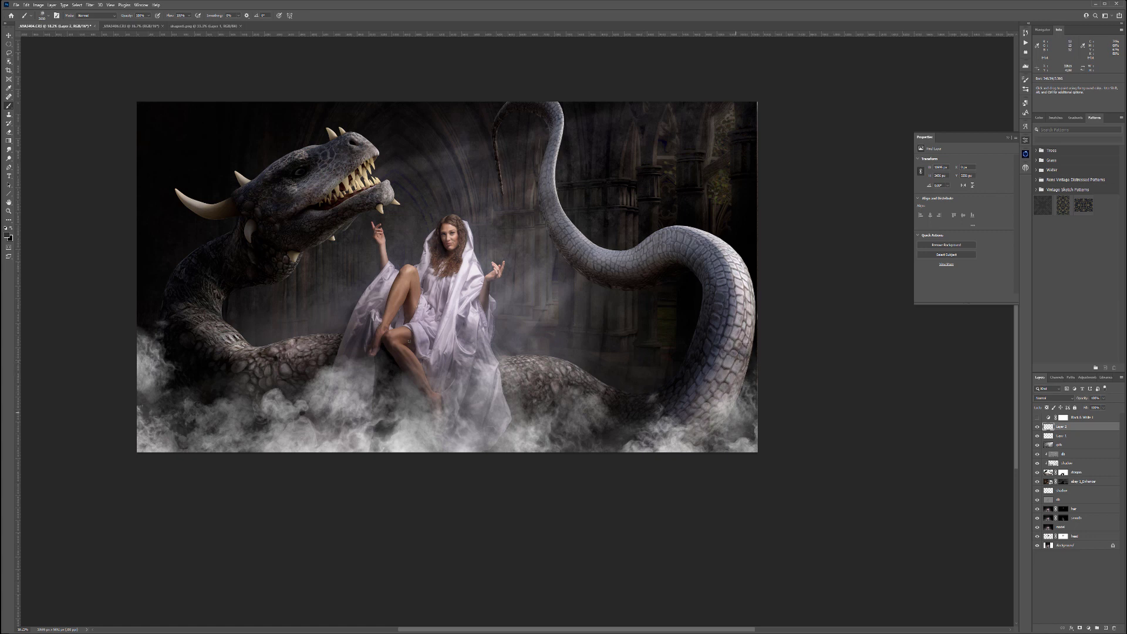
pyautogui.moveTo(474, 424); pyautogui.dragTo(459, 419)
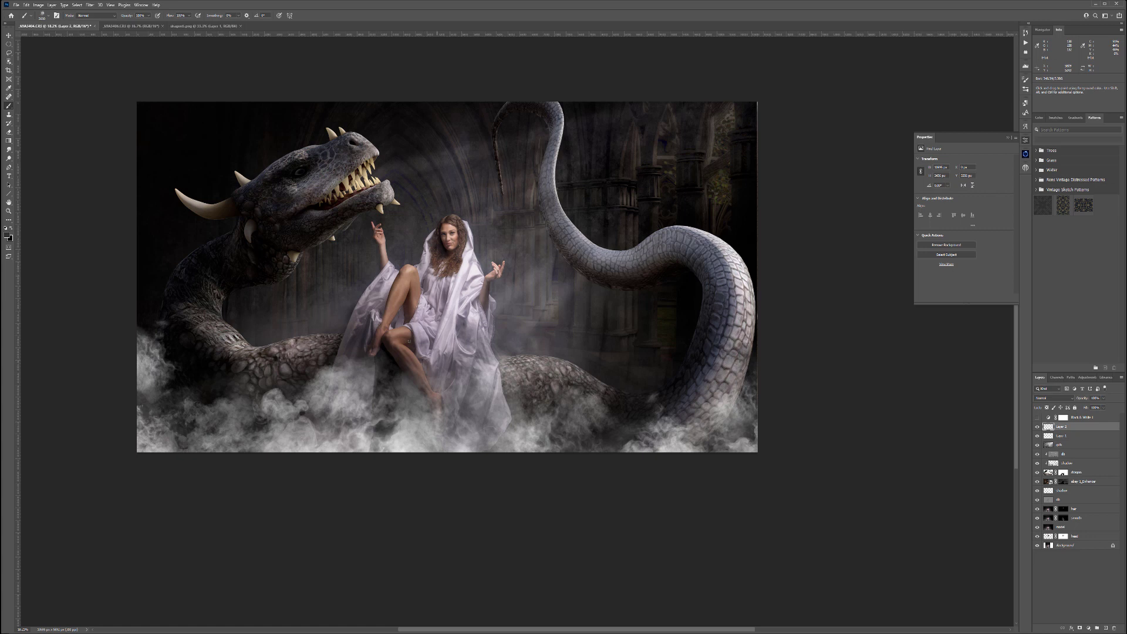
# - Switch back to the light colour and stamp smoke beside the woman's robe and over the dragon's front coil near the left edge
pyautogui.press('x')
pyautogui.click(500, 410)
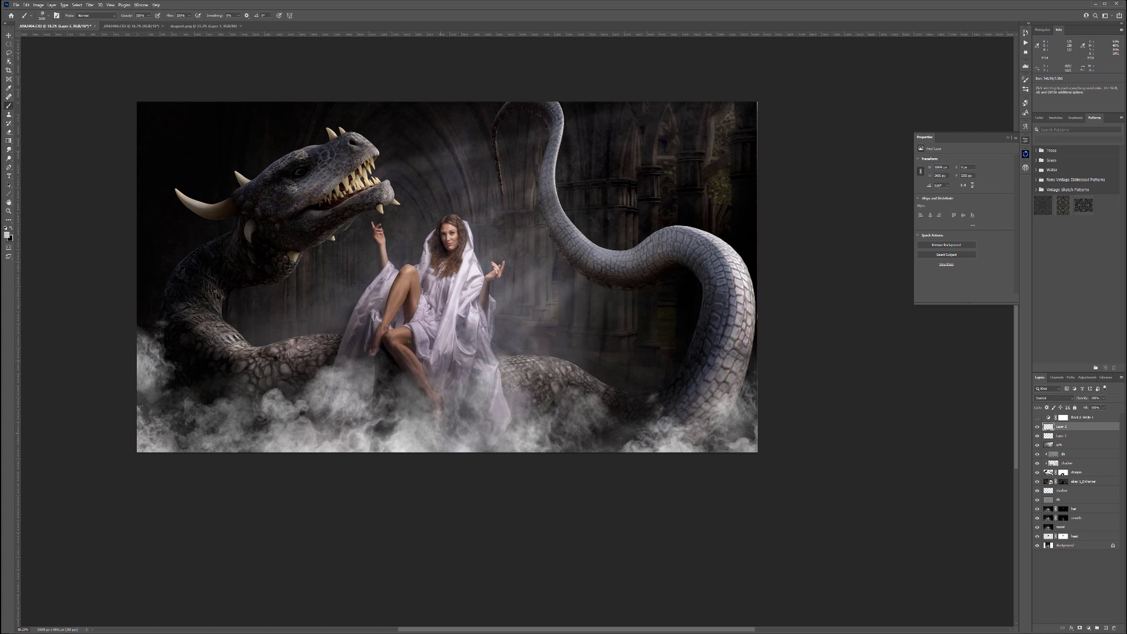
pyautogui.click(509, 334)
pyautogui.click(490, 349)
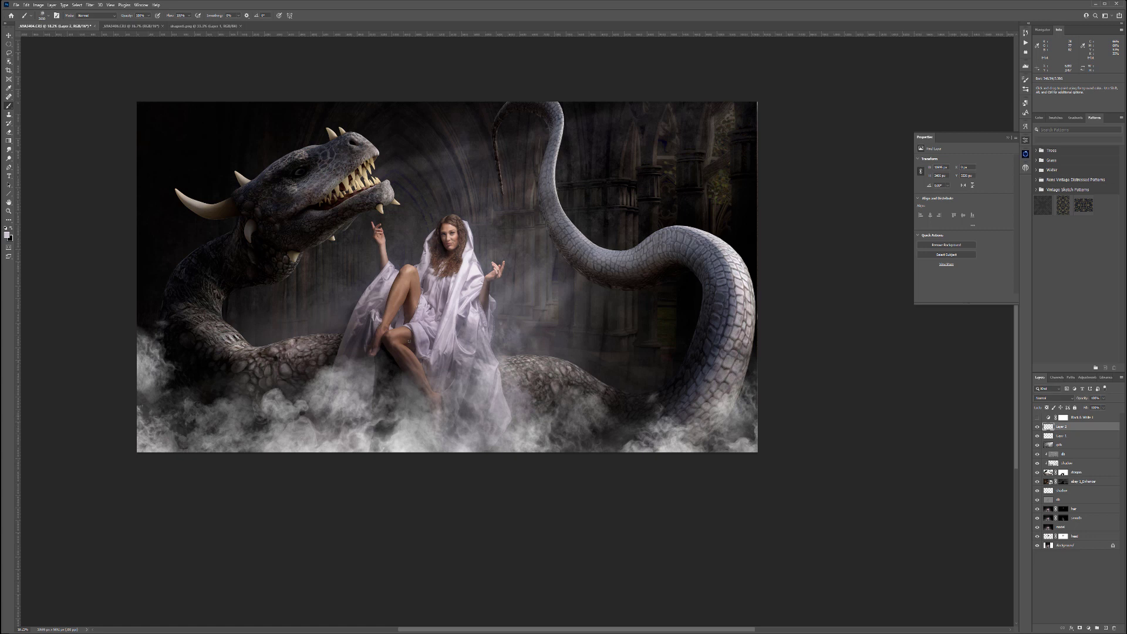
pyautogui.click(209, 396)
pyautogui.click(175, 395)
pyautogui.click(163, 349)
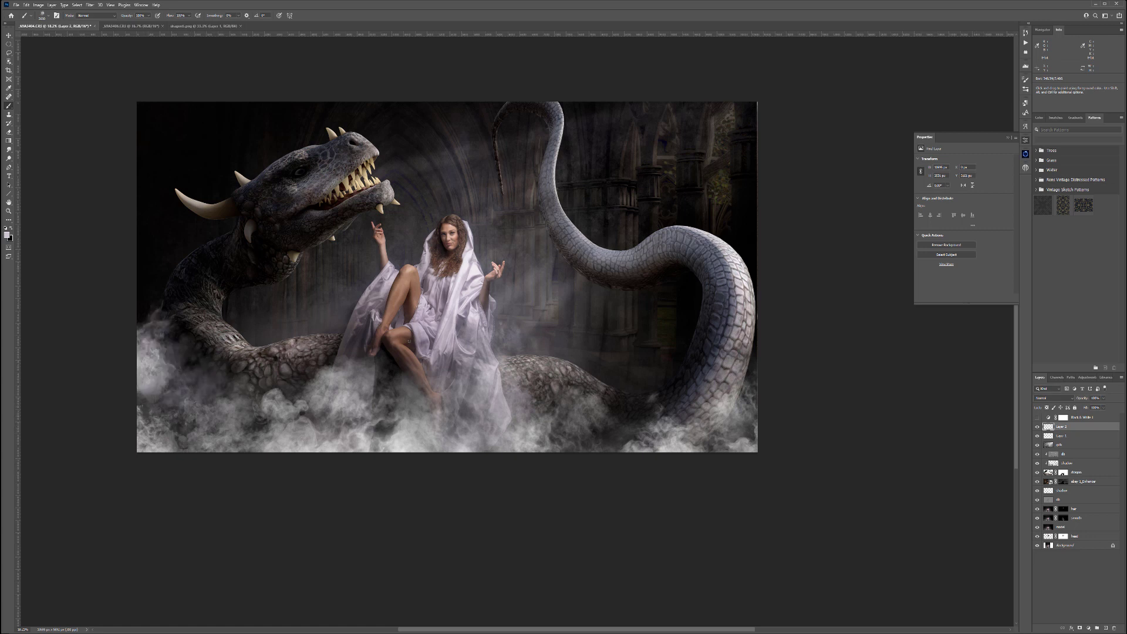
# - Add a new layer named "fog" between the abbey enhancer layer and the dragon, and set a near-white foreground colour
pyautogui.click(1050, 482)
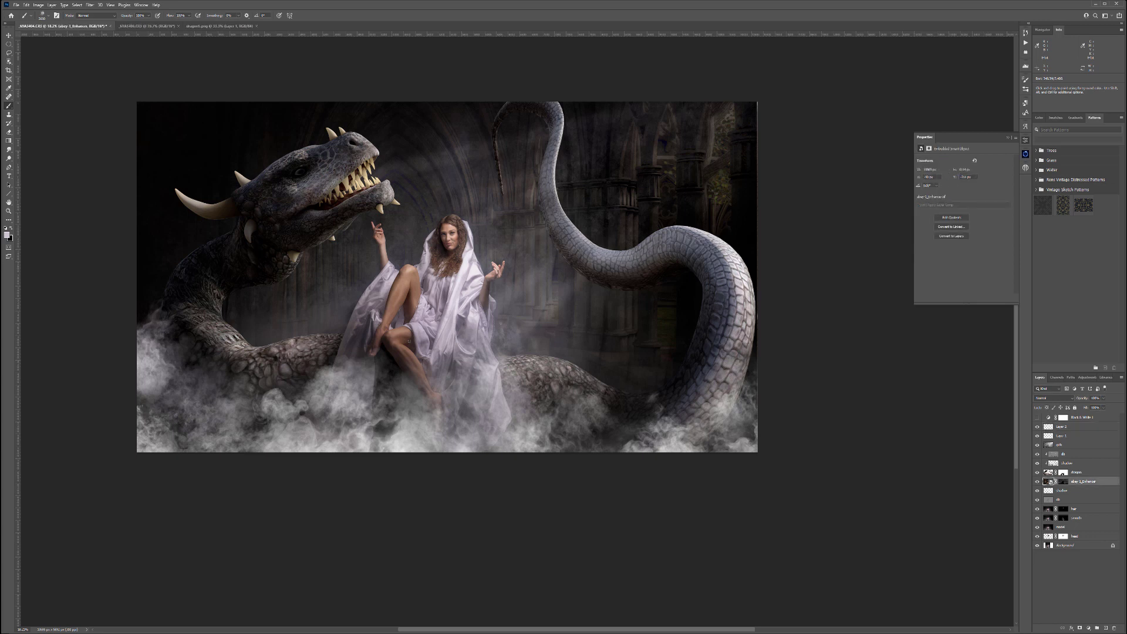
pyautogui.hotkey('ctrl', 'shift', 'alt', 'n')
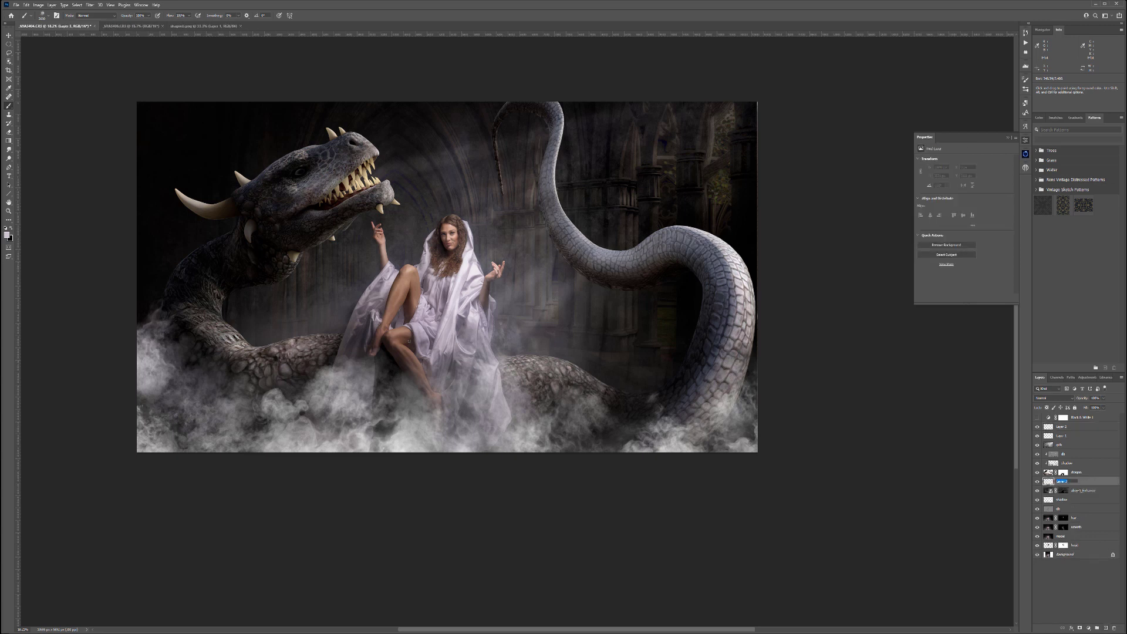
pyautogui.press('Return')
pyautogui.click(7, 235)
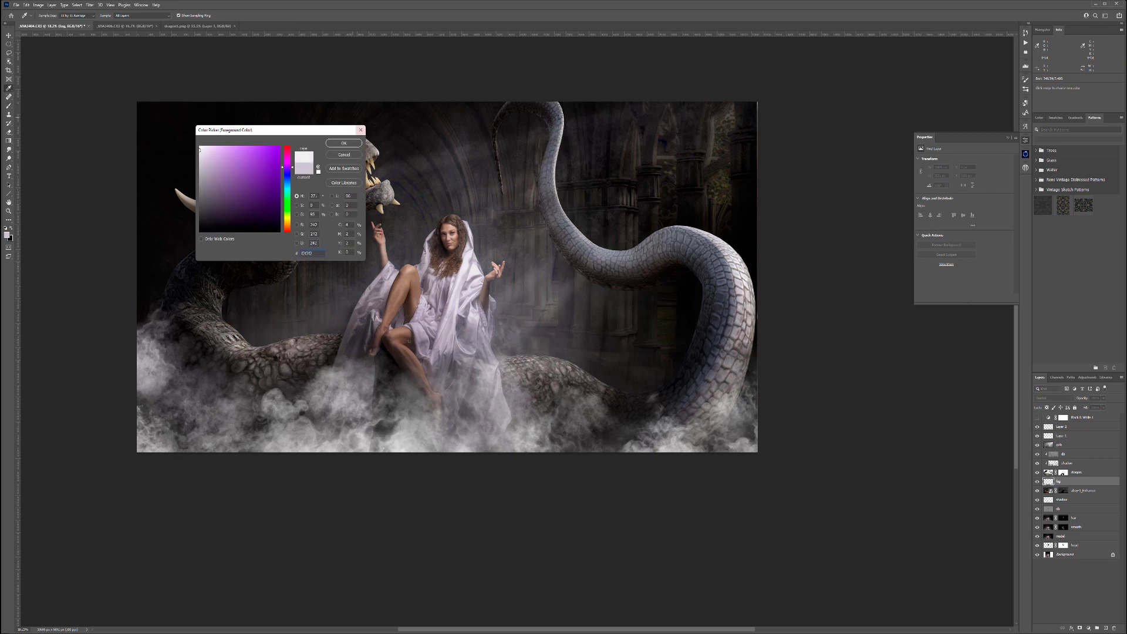
pyautogui.press('Return')
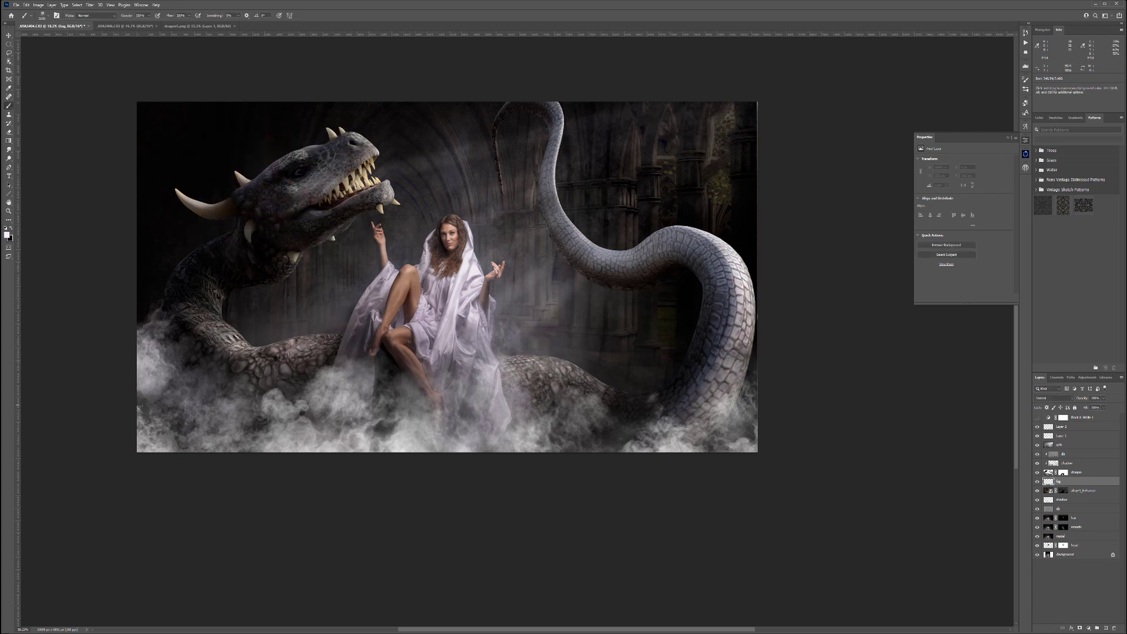
# - Stamp white smoke behind the dragon's tail at its base and right side, the middle coil and the front coil
pyautogui.click(672, 377)
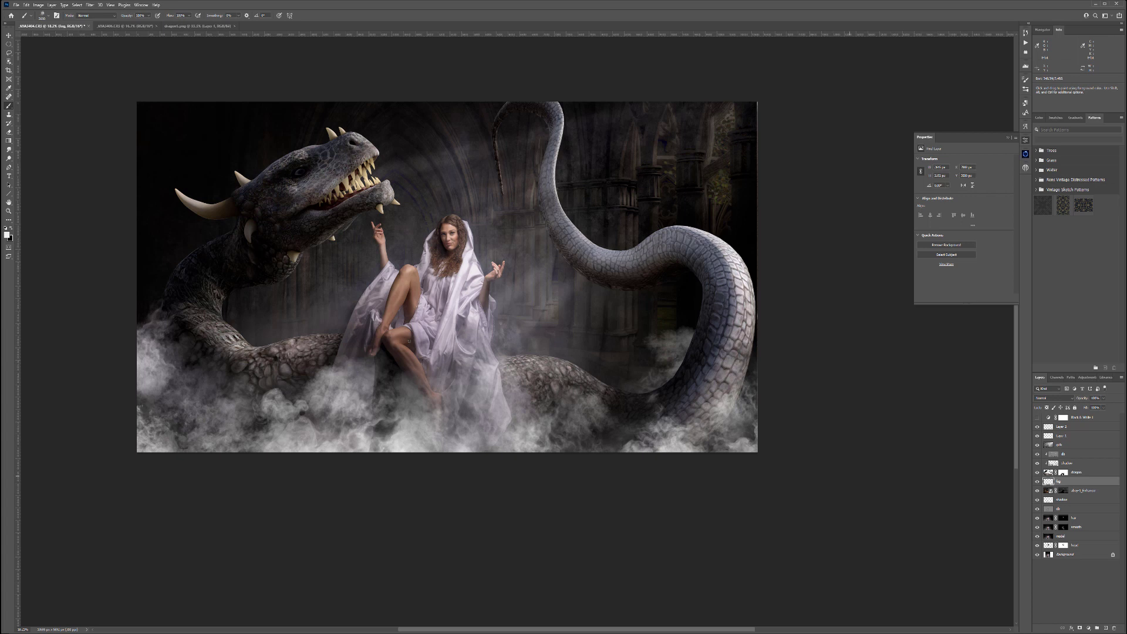
pyautogui.click(752, 374)
pyautogui.click(619, 384)
pyautogui.click(247, 357)
pyautogui.click(349, 339)
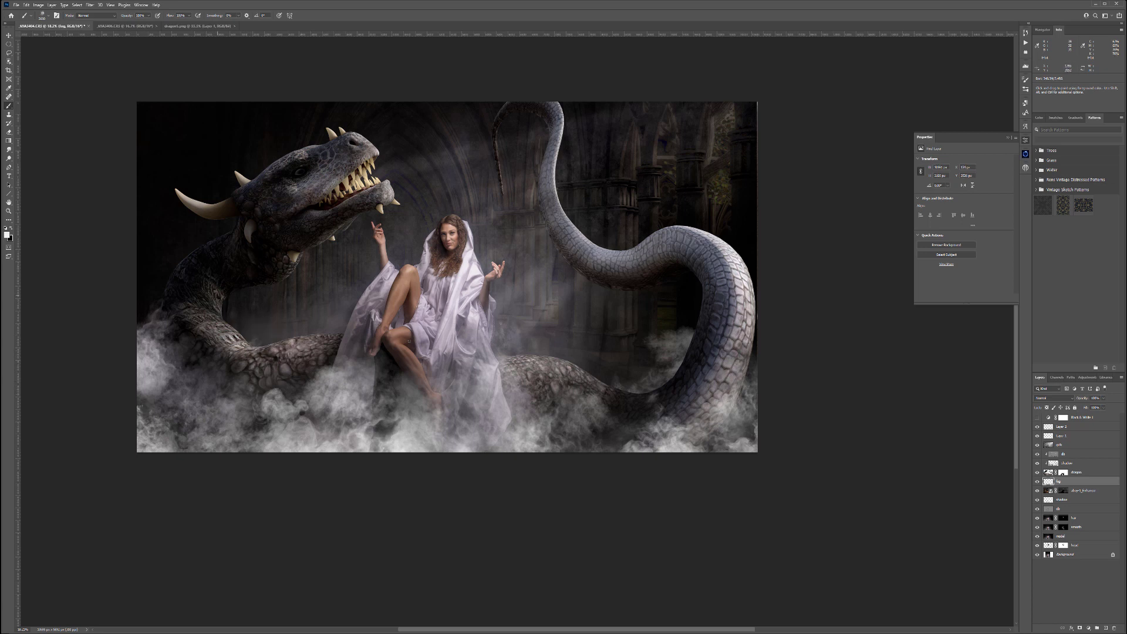
# - Stamp more smoke behind the dragon's front coil up to the robe, undoing the misplaced stamps
pyautogui.click(234, 312)
pyautogui.hotkey('ctrl', 'z')
pyautogui.click(254, 339)
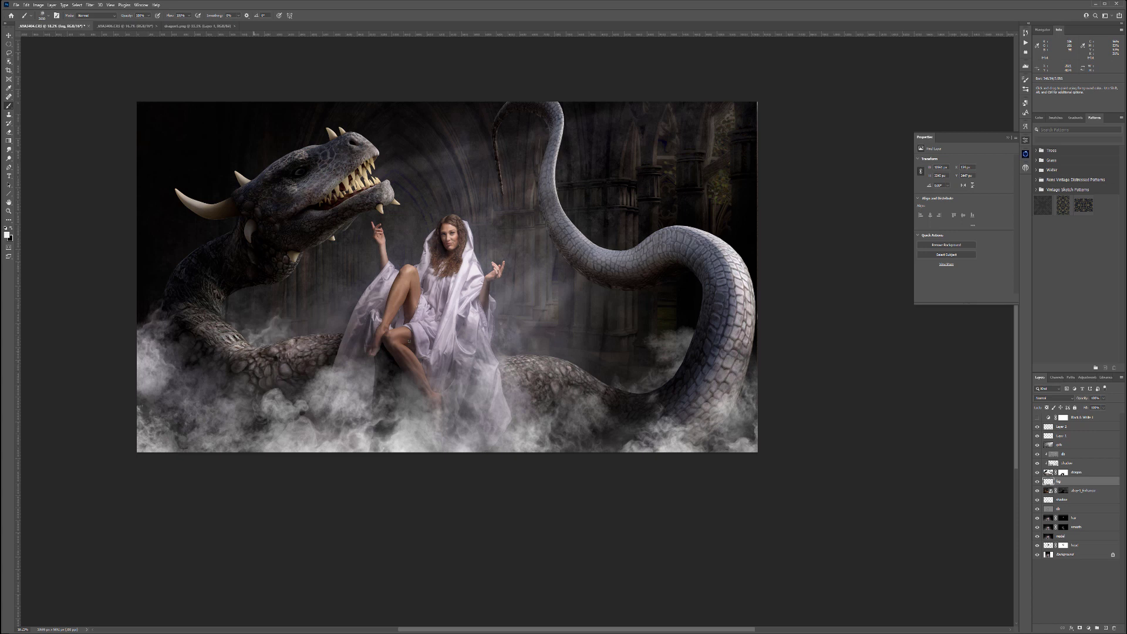
pyautogui.click(353, 338)
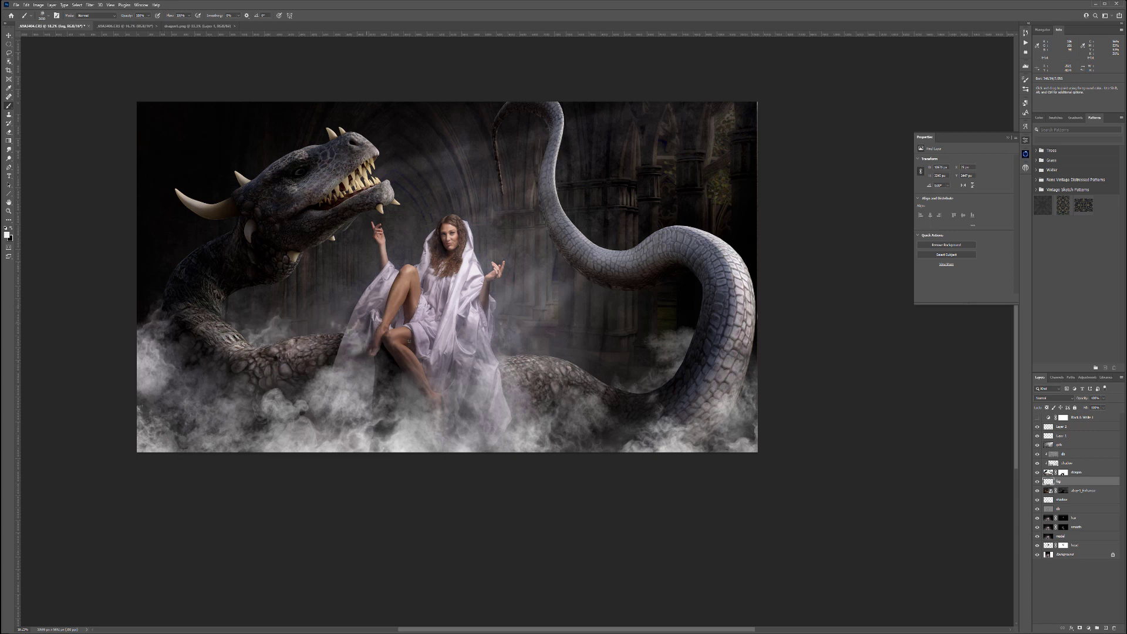
pyautogui.click(151, 289)
pyautogui.click(377, 172)
pyautogui.hotkey('ctrl', 'z')
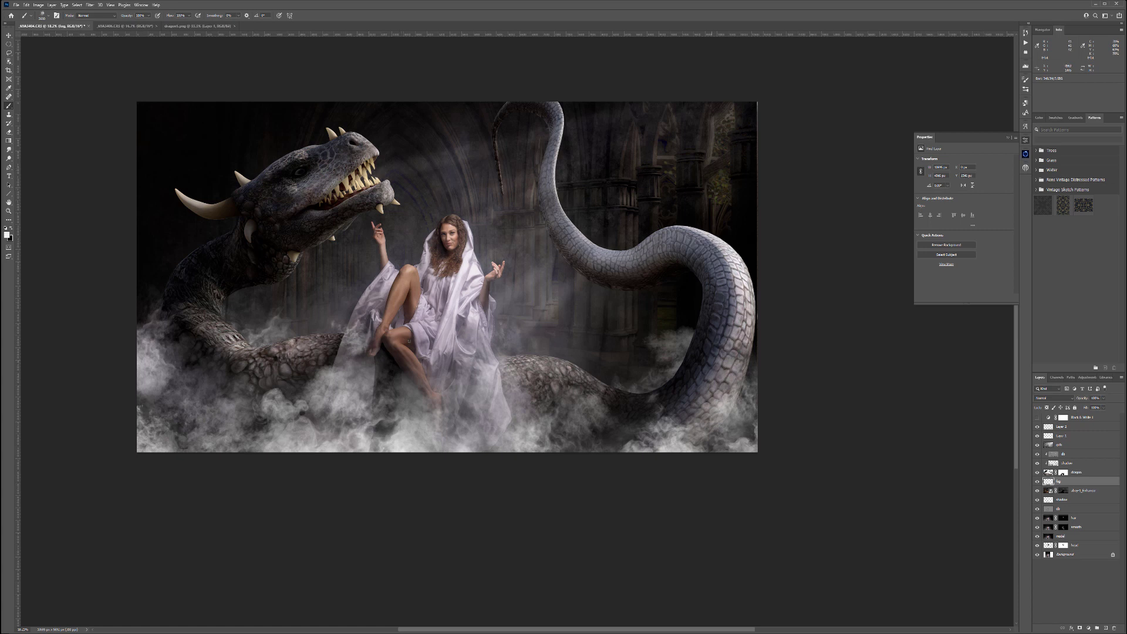
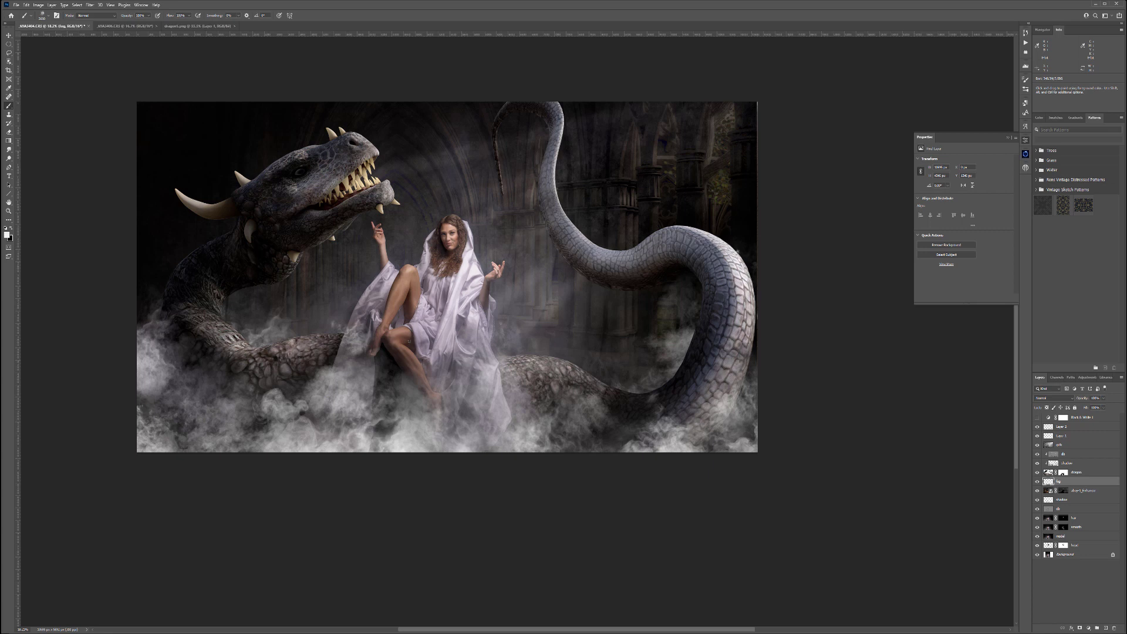
# - Group the two foreground smoke layers and name the group "fog"
pyautogui.click(1078, 427)
pyautogui.keyDown('shift'); pyautogui.click(1078, 436); pyautogui.keyUp('shift')
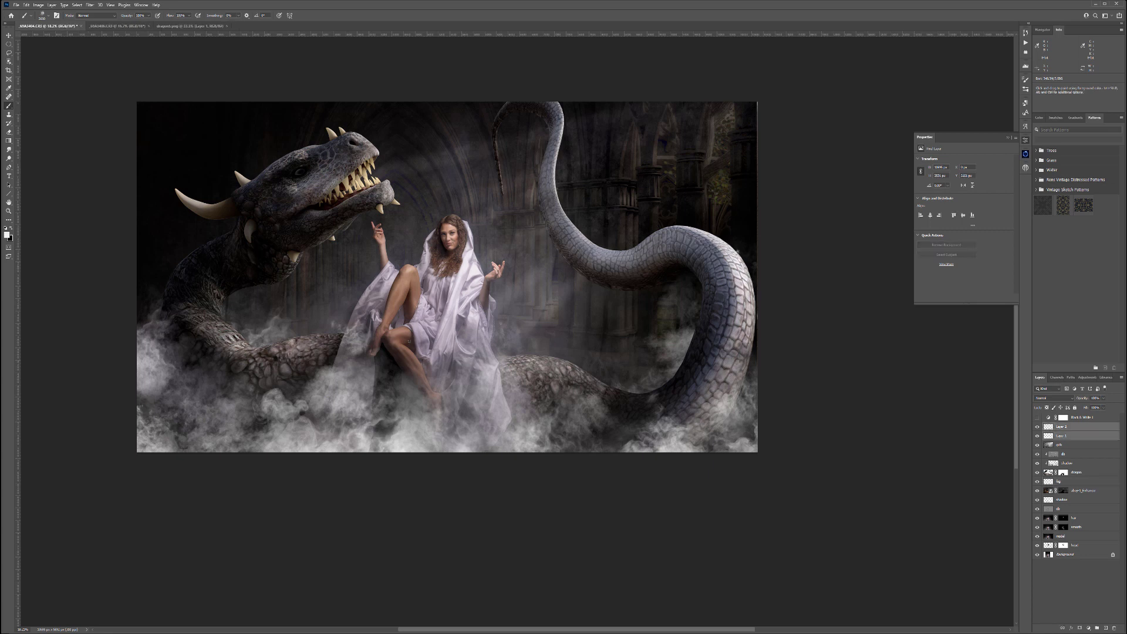
pyautogui.hotkey('ctrl', 'g')
pyautogui.doubleClick(1061, 426)
pyautogui.write('fx')
pyautogui.press('Return')
# - Add a new layer above the fog group and stamp one white plume on it with a Steam brush
pyautogui.hotkey('ctrl', 'shift', 'alt', 'n')
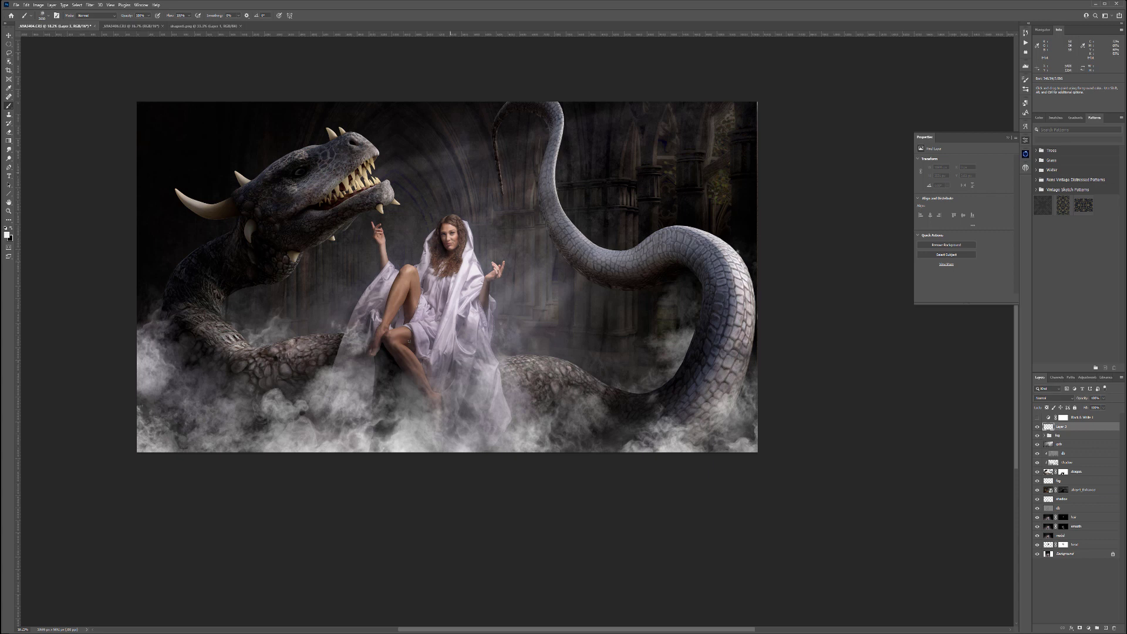
pyautogui.rightClick(453, 172)
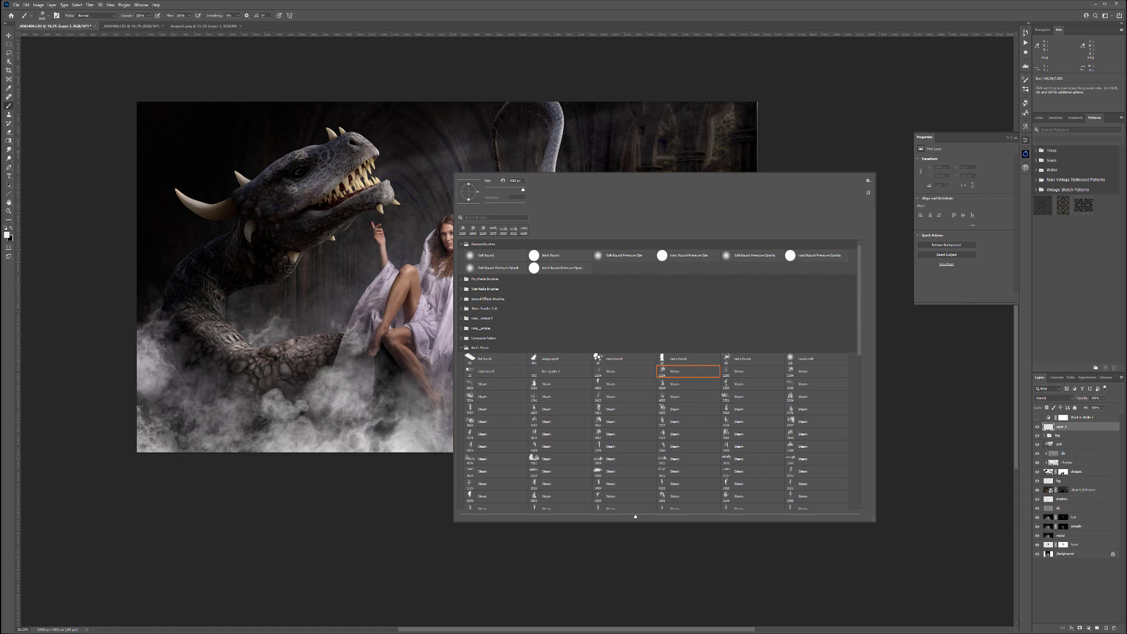
pyautogui.click(624, 507)
pyautogui.click(410, 171)
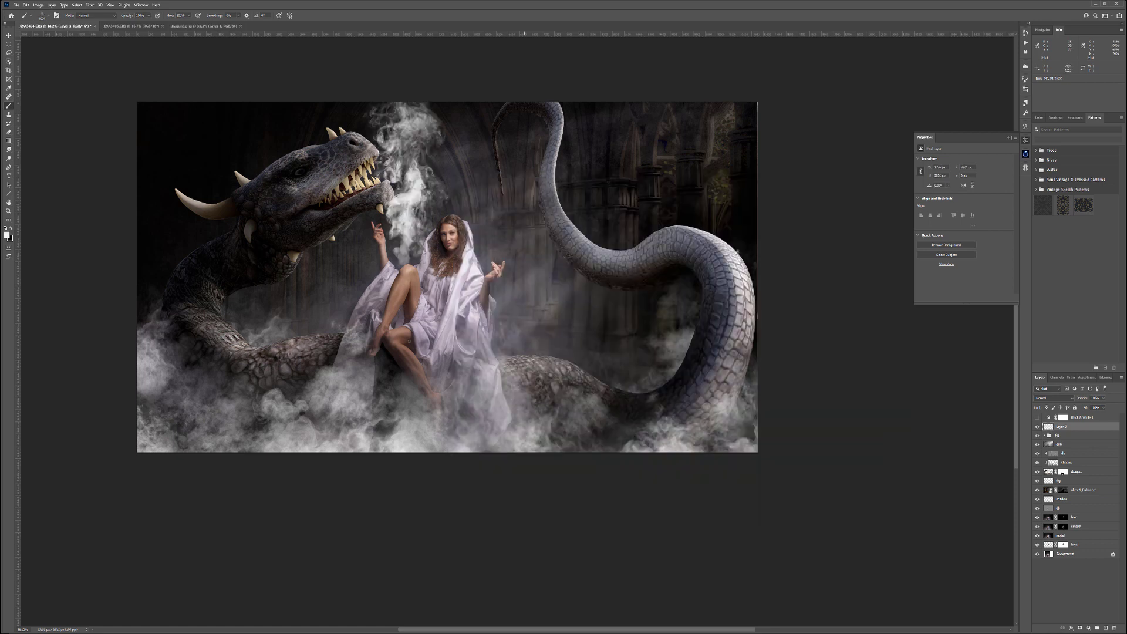
pyautogui.hotkey('ctrl', 'z')
pyautogui.click(519, 204)
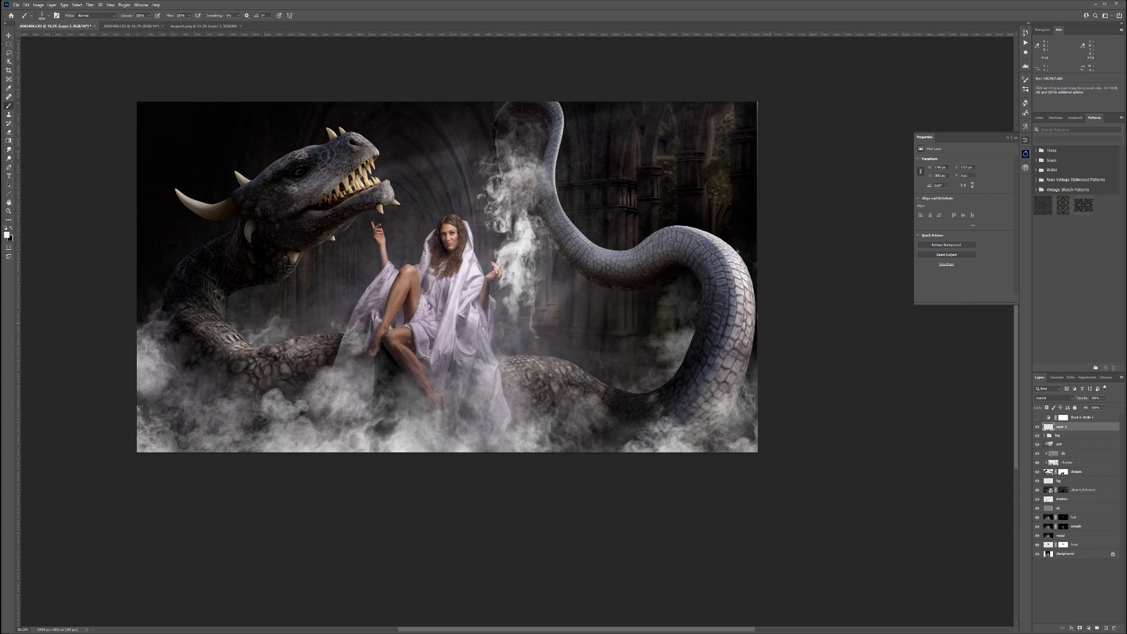
# - Rotate, shrink and move the steam plume so it streams away from the dragon's snout
pyautogui.hotkey('ctrl', 't')
pyautogui.moveTo(399, 272); pyautogui.dragTo(429, 306)
pyautogui.moveTo(400, 202); pyautogui.dragTo(342, 128)
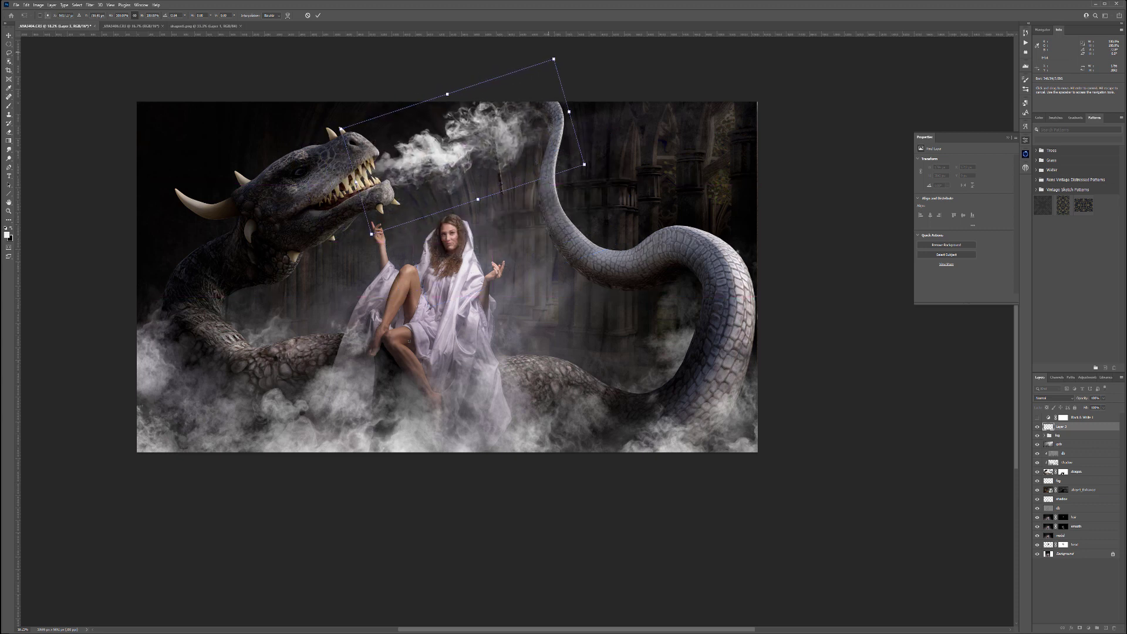
pyautogui.moveTo(554, 58); pyautogui.dragTo(512, 81)
pyautogui.moveTo(465, 146); pyautogui.dragTo(462, 132)
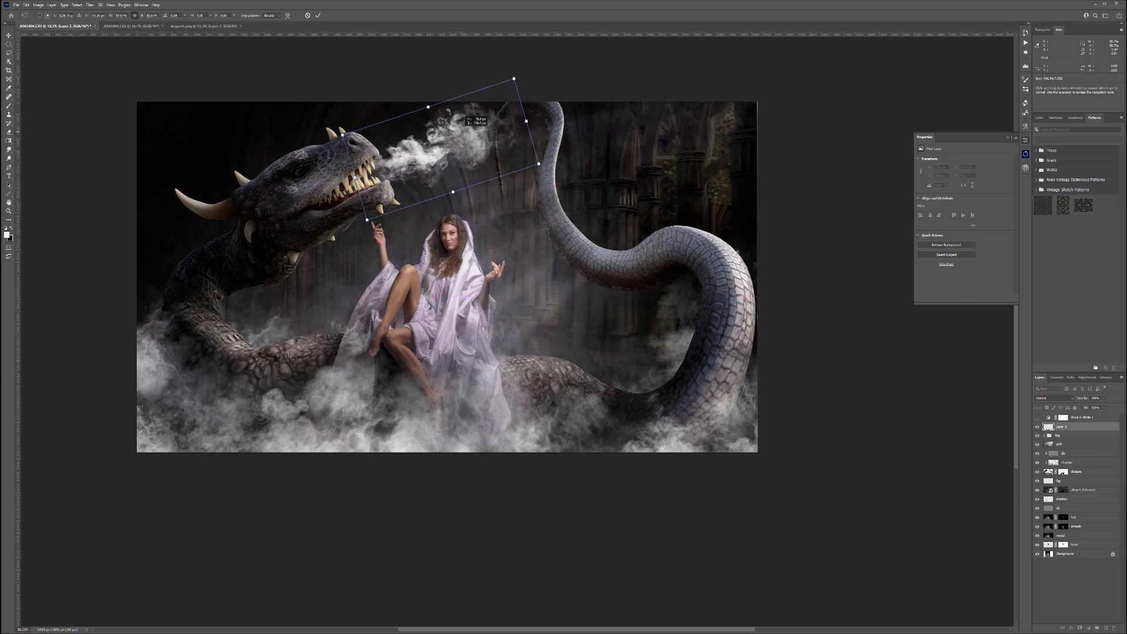
pyautogui.press('Return')
# - Adjust the plume's position at the dragon's snout and lower its layer opacity to a faint breath
pyautogui.press('b')
pyautogui.press('v')
pyautogui.moveTo(468, 147); pyautogui.dragTo(424, 153)
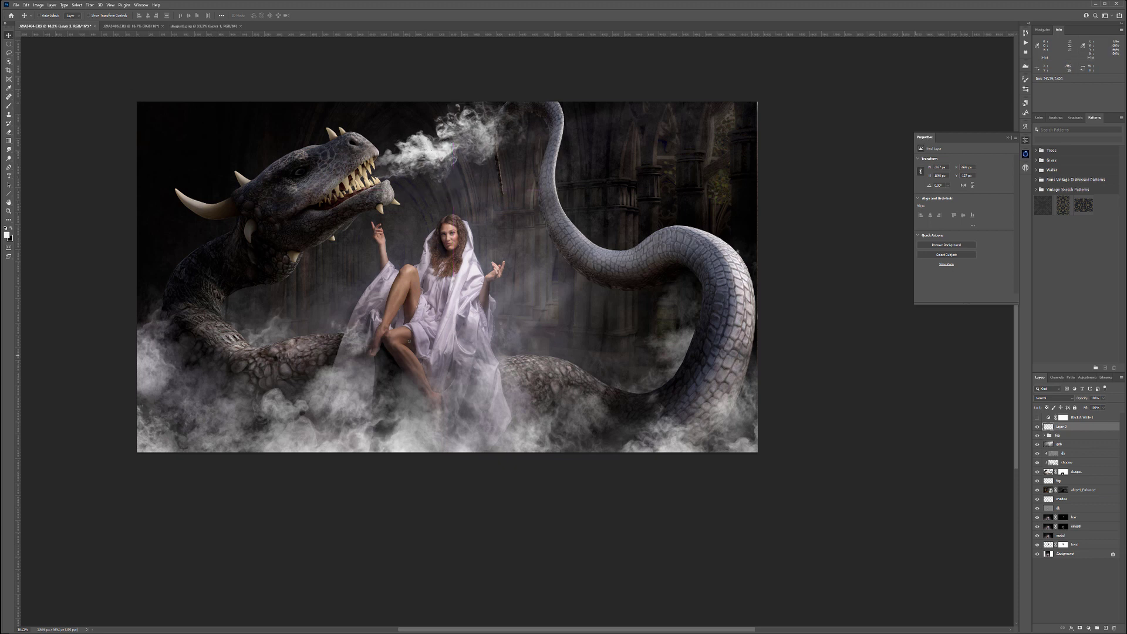
pyautogui.click(1103, 398)
pyautogui.moveTo(1087, 405); pyautogui.dragTo(1082, 406)
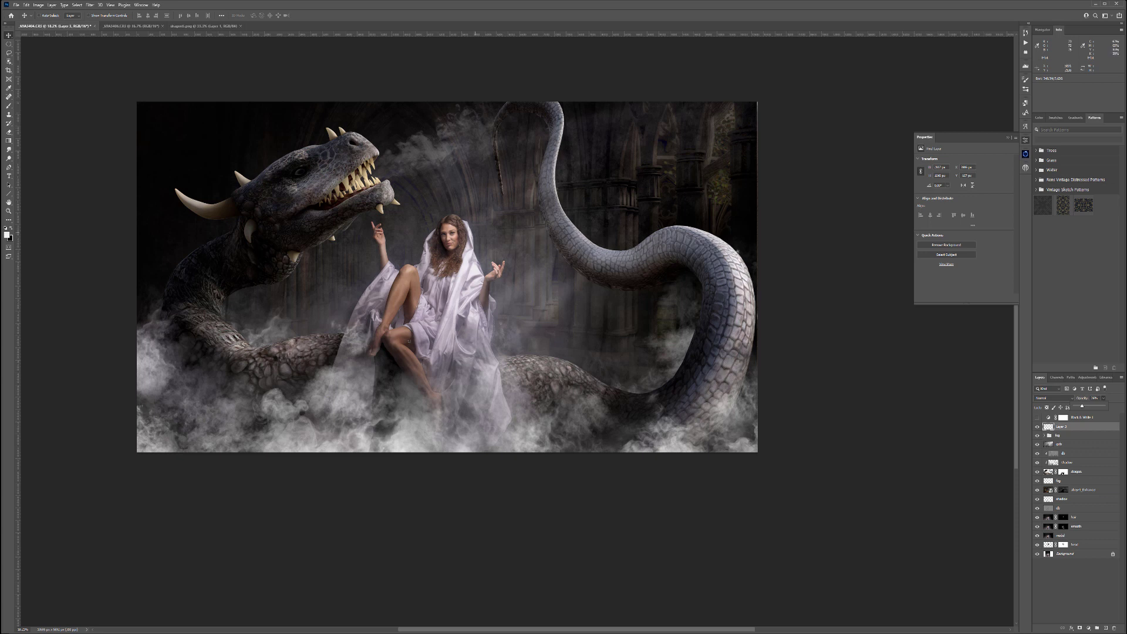
pyautogui.press('Return')
# - Place the glowing lens flare image, scale it down and position it above the woman's outstretched hand
pyautogui.moveTo(1126, 211); pyautogui.dragTo(444, 202)
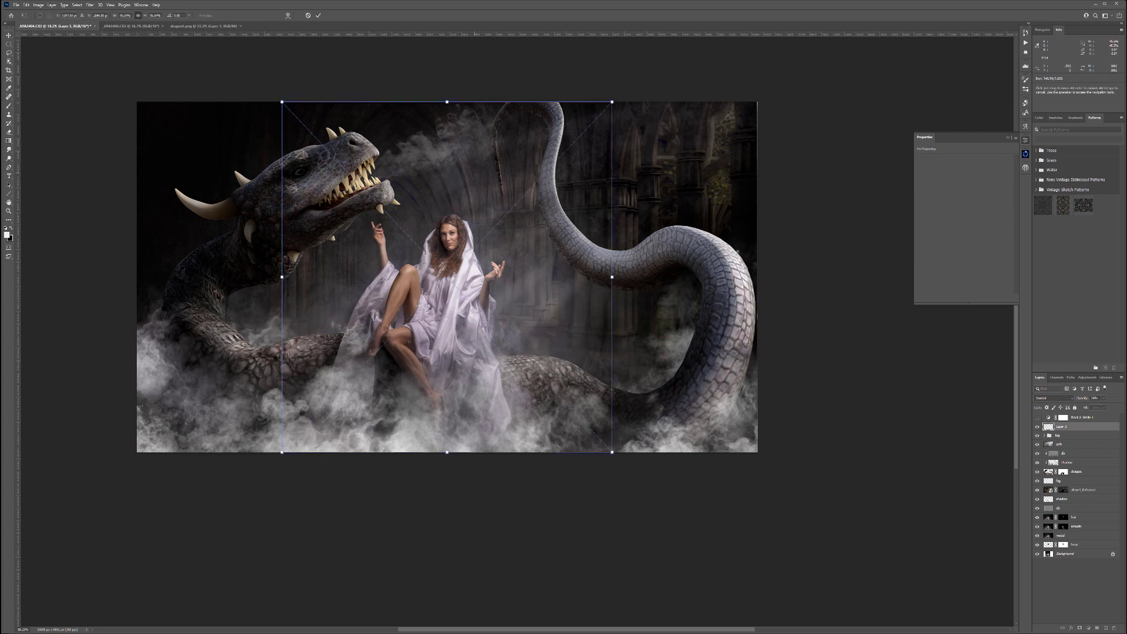
pyautogui.moveTo(282, 102); pyautogui.dragTo(484, 274)
pyautogui.moveTo(527, 317); pyautogui.dragTo(495, 149)
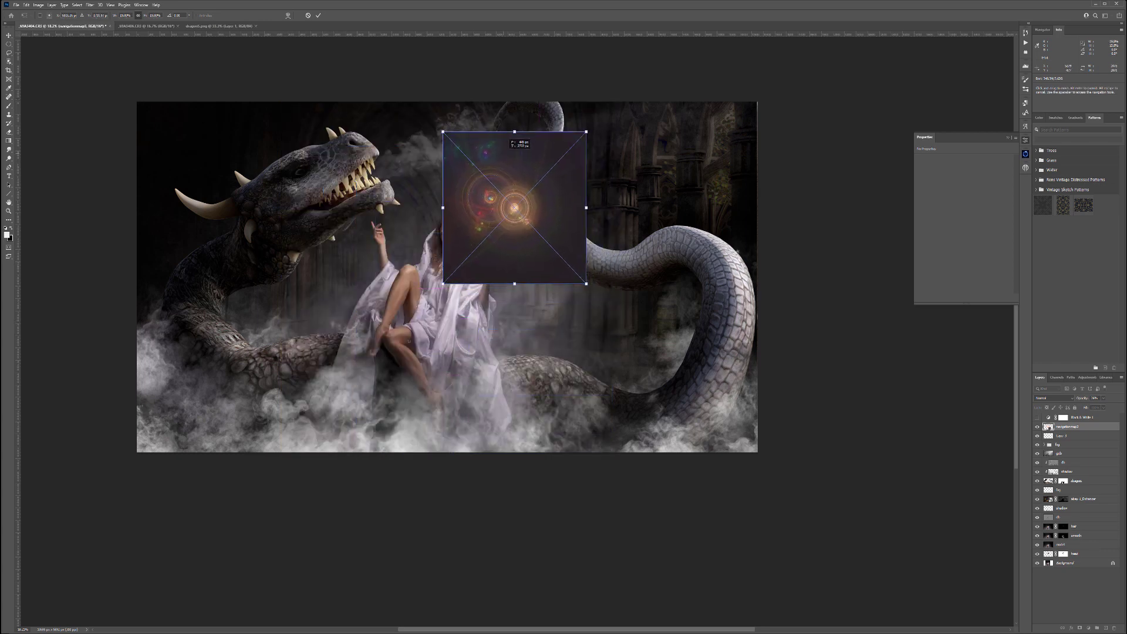
pyautogui.moveTo(586, 131); pyautogui.dragTo(549, 173)
pyautogui.moveTo(527, 218)
pyautogui.mouseDown()
pyautogui.moveTo(666, 181)
pyautogui.moveTo(531, 210)
pyautogui.mouseUp()
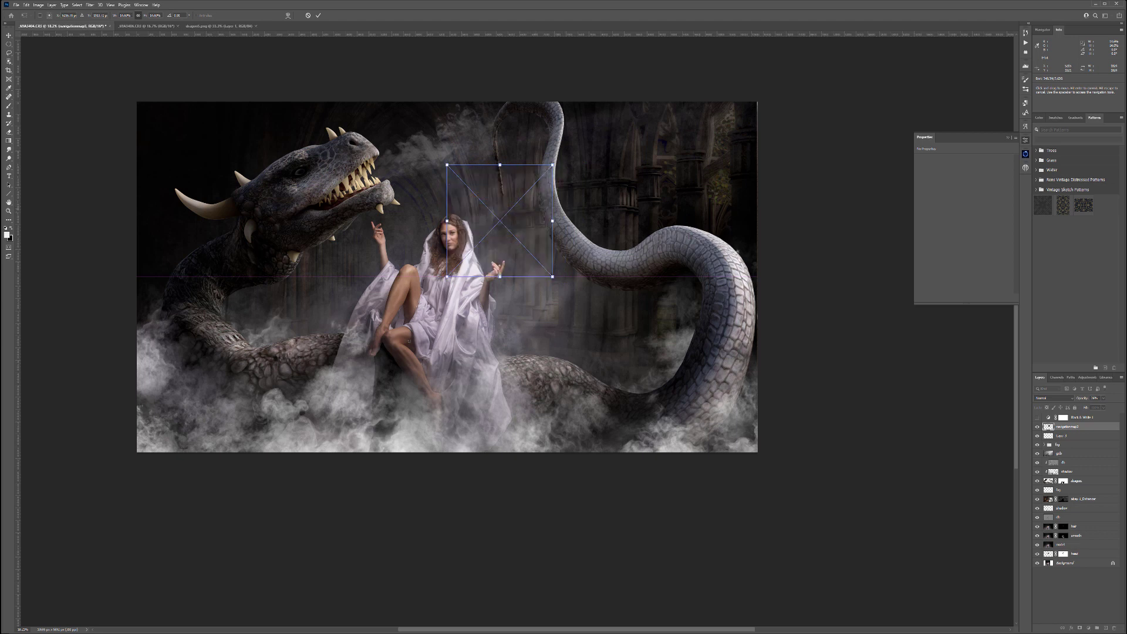
pyautogui.press('Return')
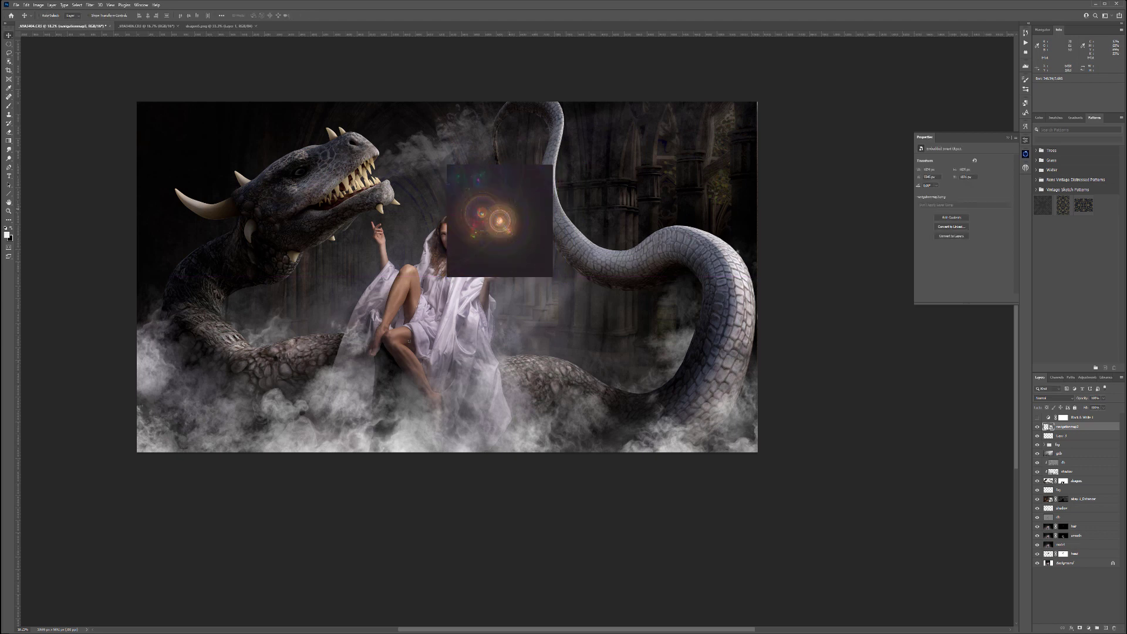
pyautogui.moveTo(524, 190); pyautogui.dragTo(528, 200)
# - Clip a Curves adjustment to the flare image, set it to Luminosity and darken the flare's background with the black point
pyautogui.click(1089, 627)
pyautogui.click(1098, 541)
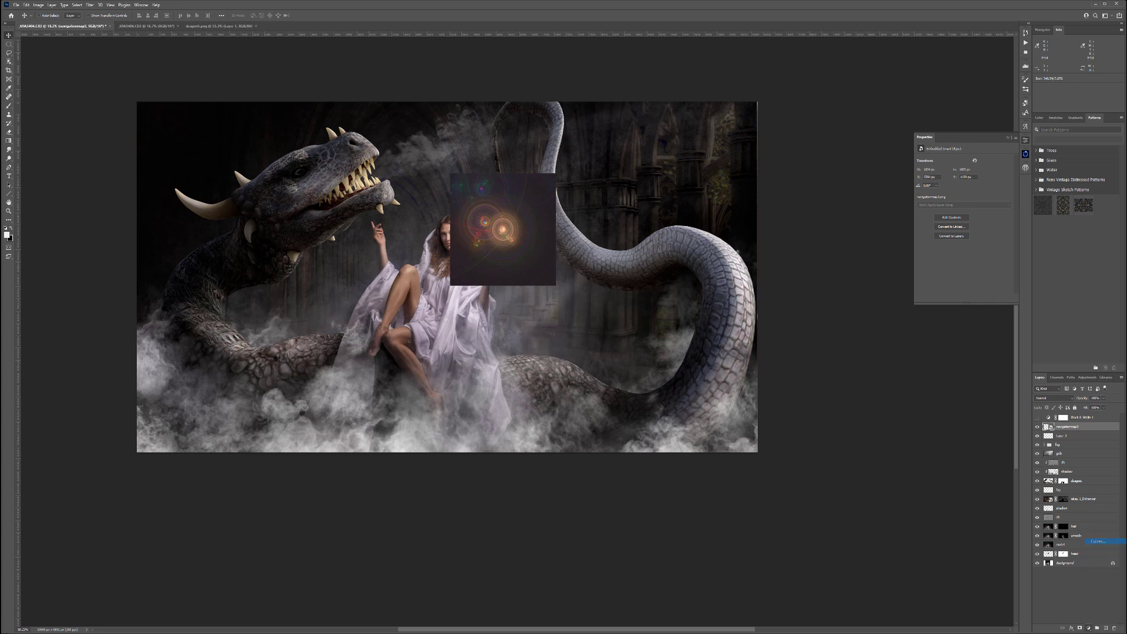
pyautogui.hotkey('ctrl', 'alt', 'g')
pyautogui.click(1054, 398)
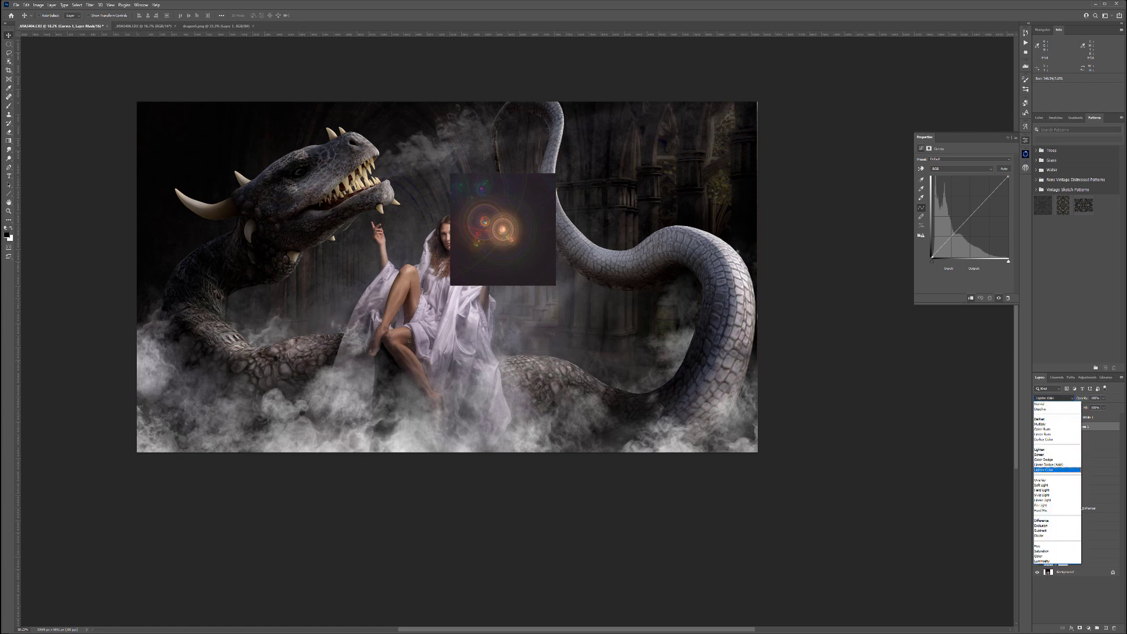
pyautogui.click(1051, 561)
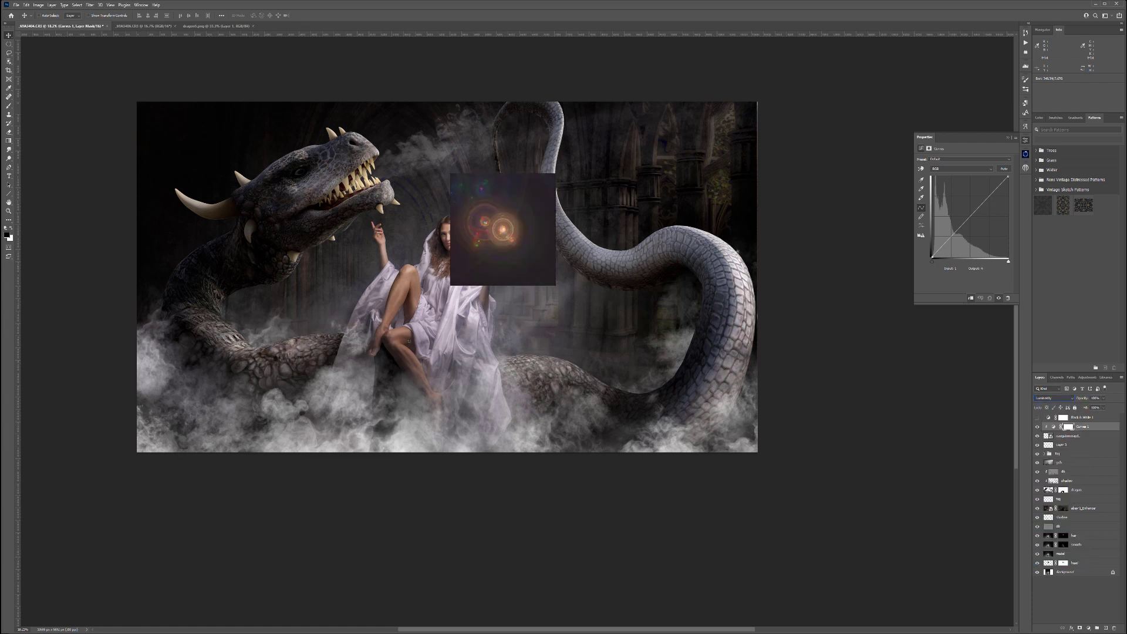
pyautogui.moveTo(932, 257); pyautogui.dragTo(941, 257)
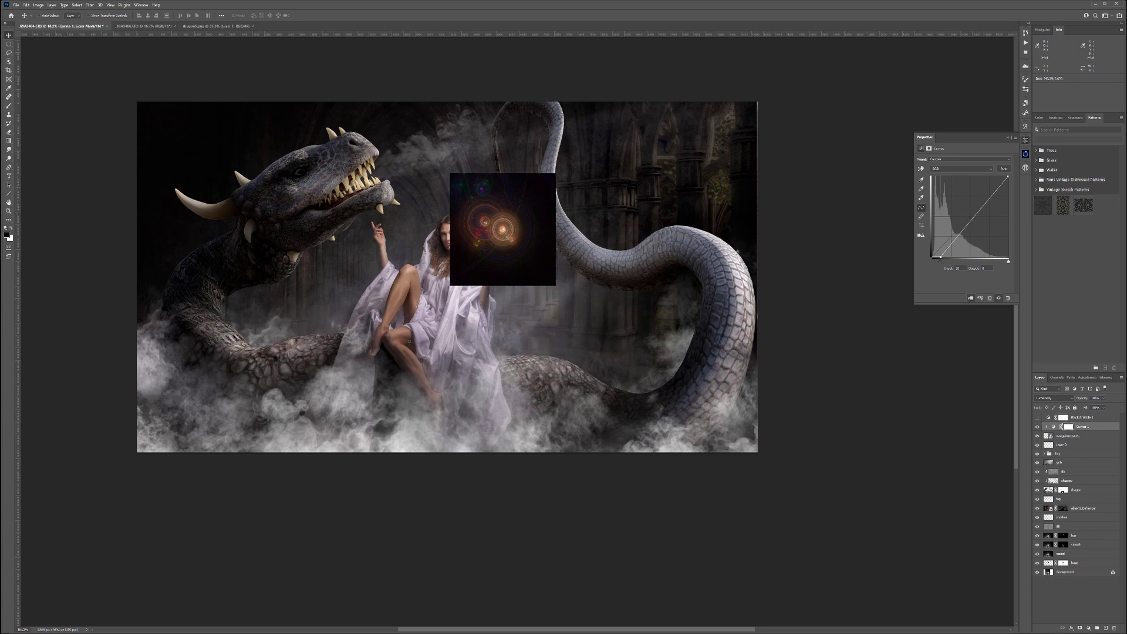
# - Set the flare layer's blend mode to Screen and raise the clipped curve's black point further to hide its square edges
pyautogui.click(1075, 437)
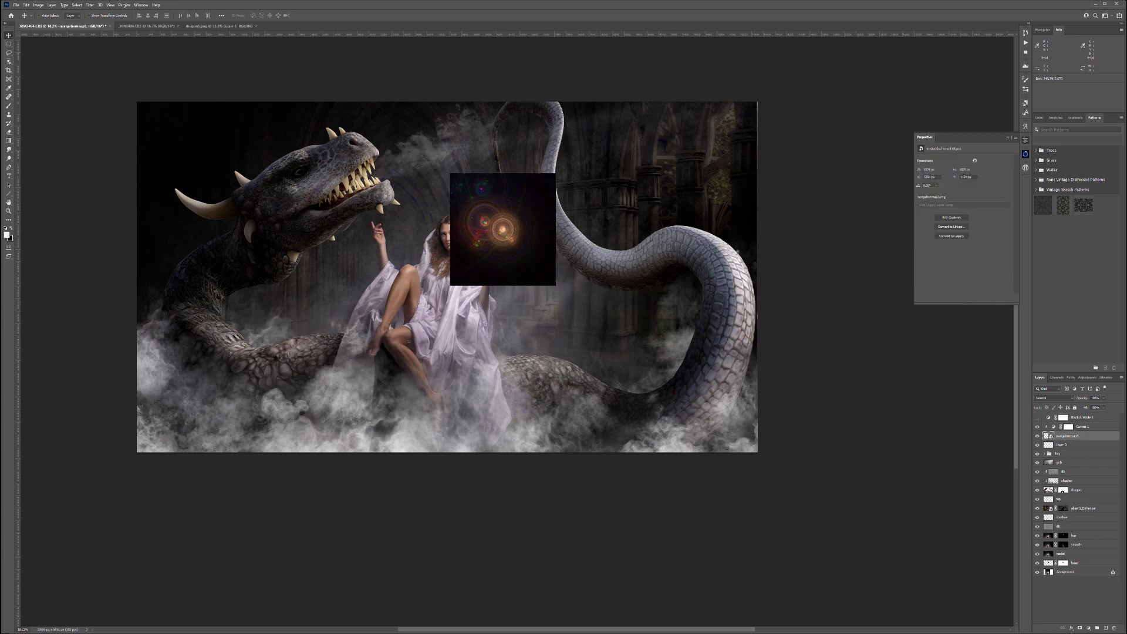
pyautogui.click(1053, 398)
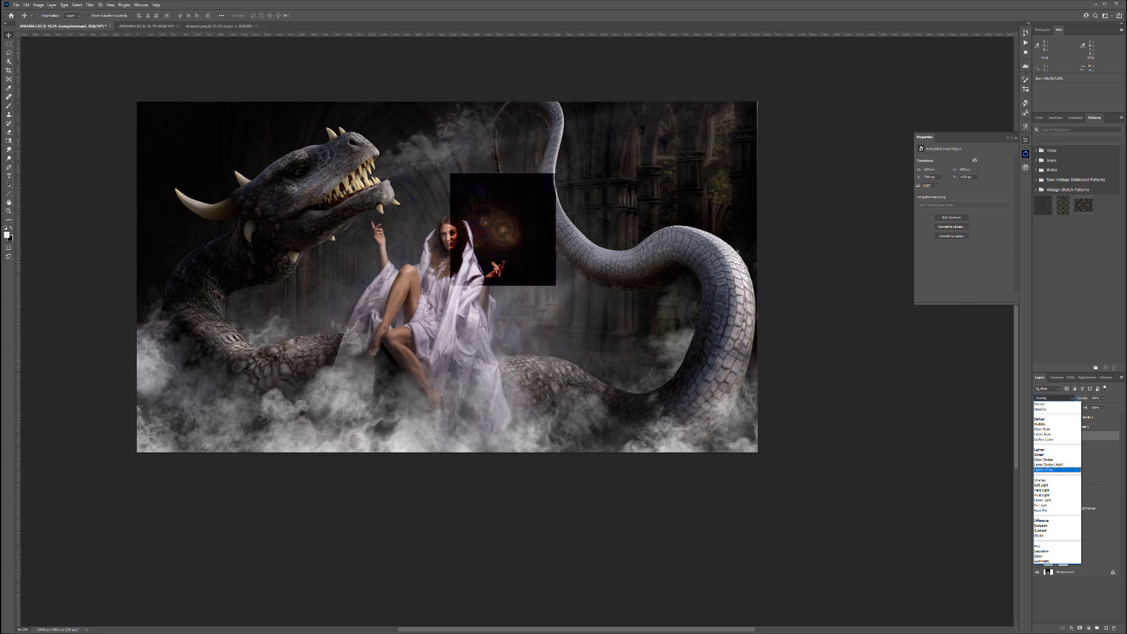
pyautogui.click(1041, 455)
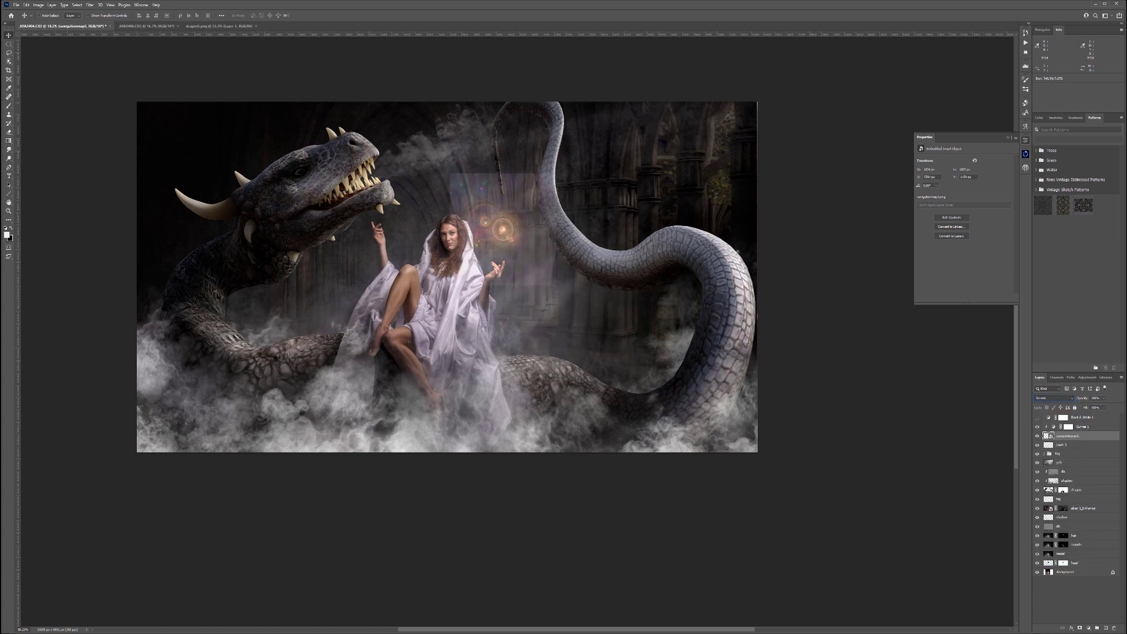
pyautogui.click(1082, 426)
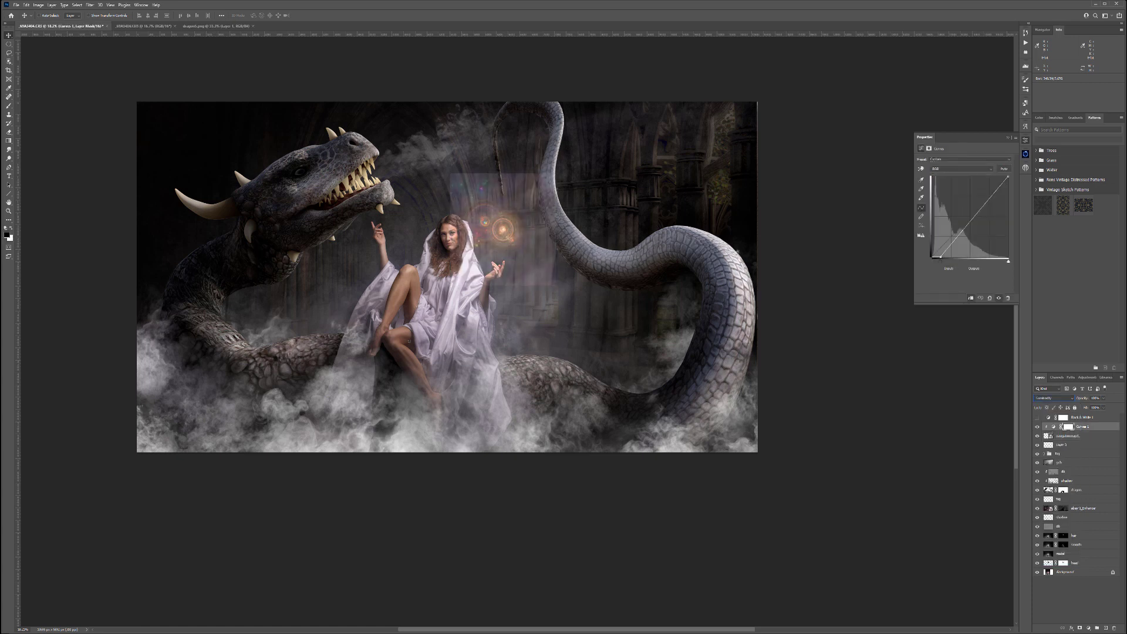
pyautogui.moveTo(940, 257); pyautogui.dragTo(950, 257)
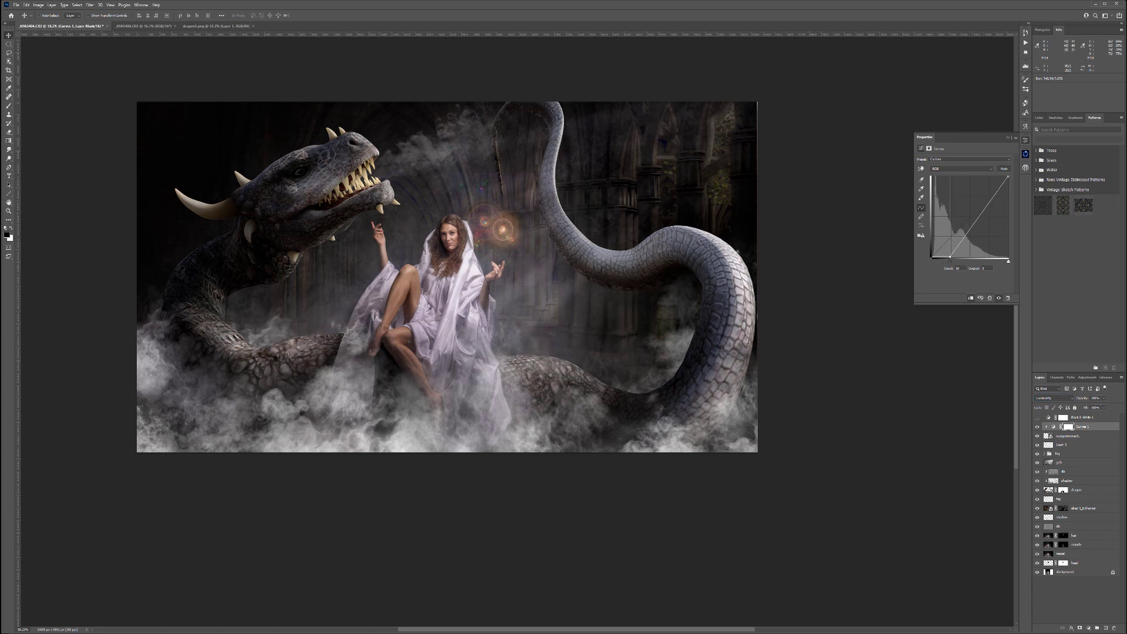
pyautogui.press('Return')
# - Move the flare just above the woman's open palm and reselect the flare image layer
pyautogui.scroll(6, 492, 232)
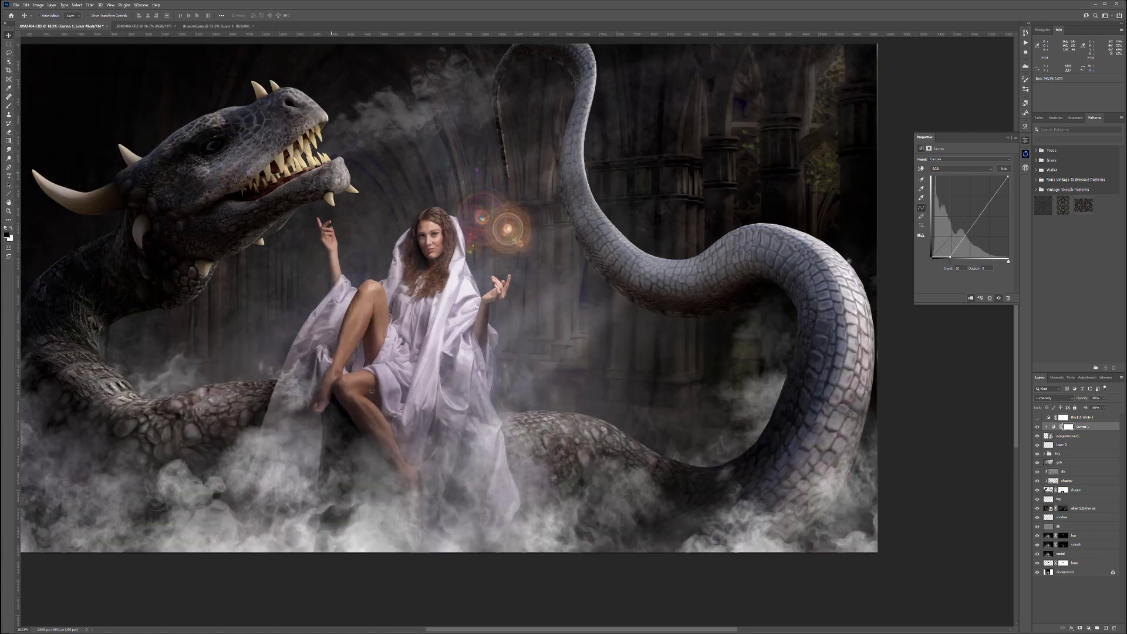
pyautogui.moveTo(514, 203)
pyautogui.mouseDown()
pyautogui.moveTo(541, 207)
pyautogui.moveTo(515, 230)
pyautogui.moveTo(538, 201)
pyautogui.moveTo(530, 216)
pyautogui.moveTo(537, 204)
pyautogui.moveTo(507, 214)
pyautogui.mouseUp()
pyautogui.click(1068, 436)
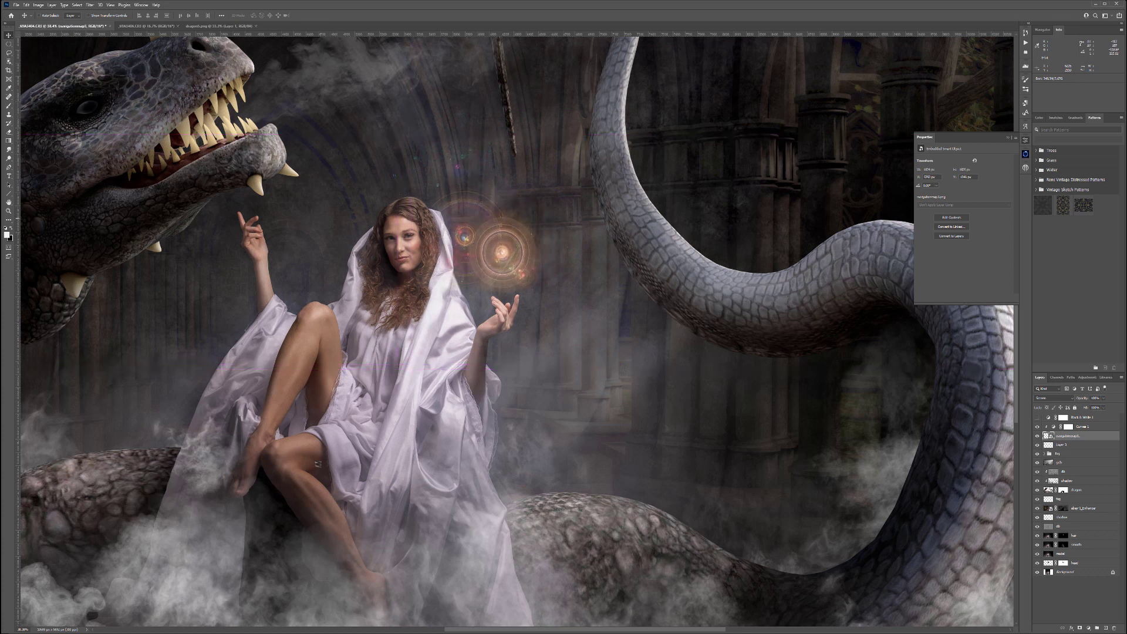
pyautogui.scroll(-5, 516, 263)
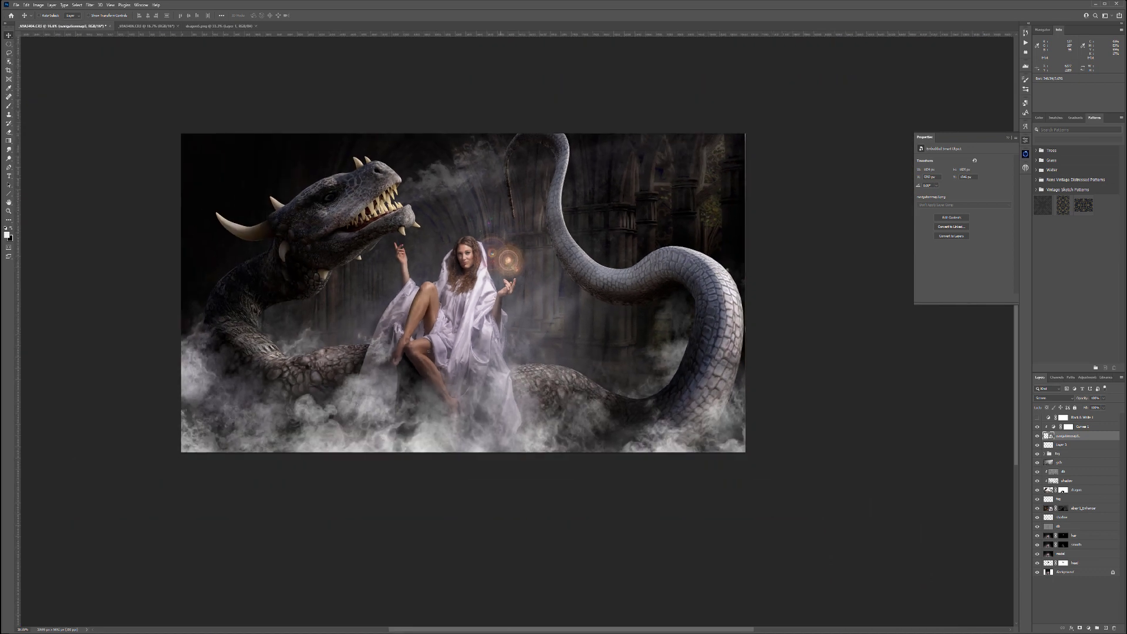
# - Nudge the glowing flare slightly so it sits just above the woman's open palm
pyautogui.scroll(4, 508, 250)
pyautogui.scroll(-3, 508, 251)
pyautogui.moveTo(509, 259); pyautogui.dragTo(512, 258)
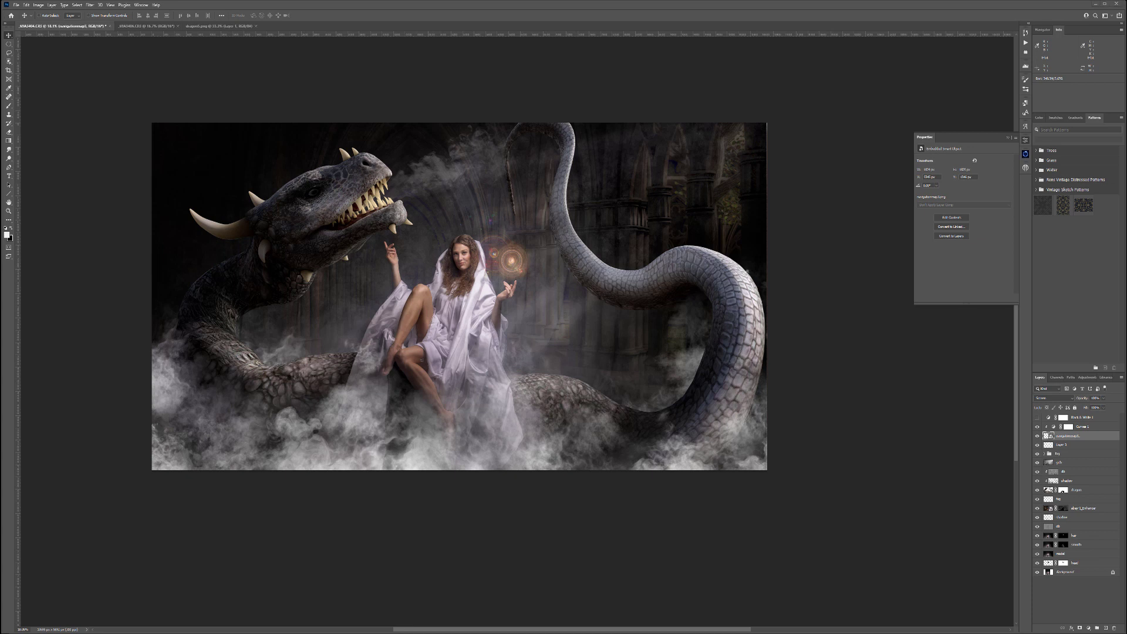
# - Add a Curves adjustment above the dragon's db layer, clip it to the dragon and name it color
pyautogui.click(1068, 481)
pyautogui.click(1060, 463)
pyautogui.click(1064, 472)
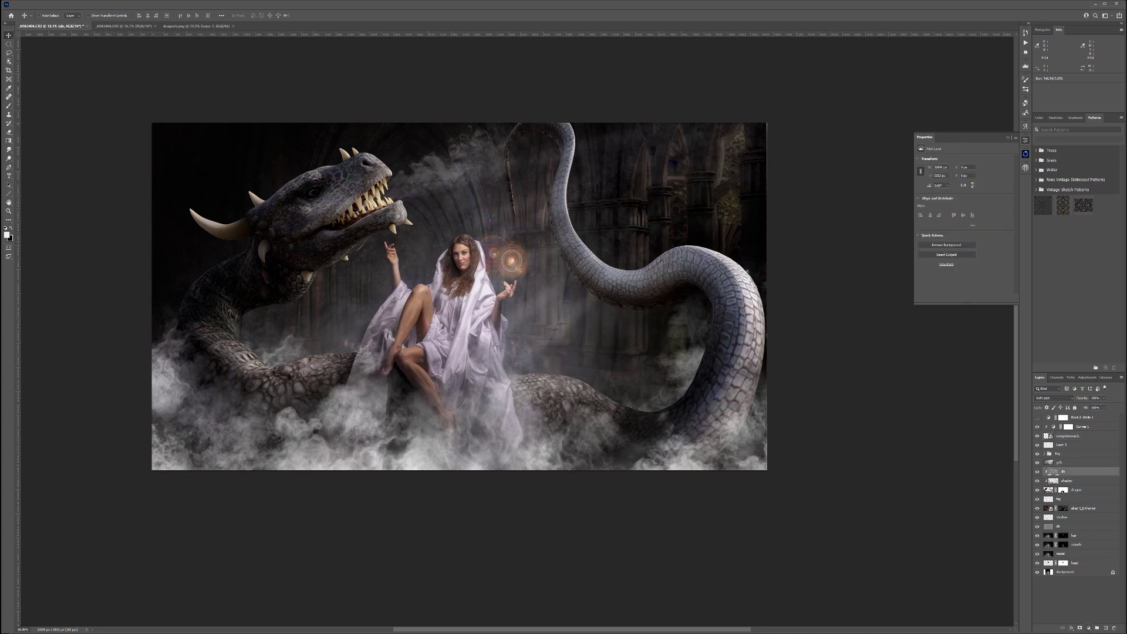
pyautogui.click(1089, 628)
pyautogui.click(1098, 542)
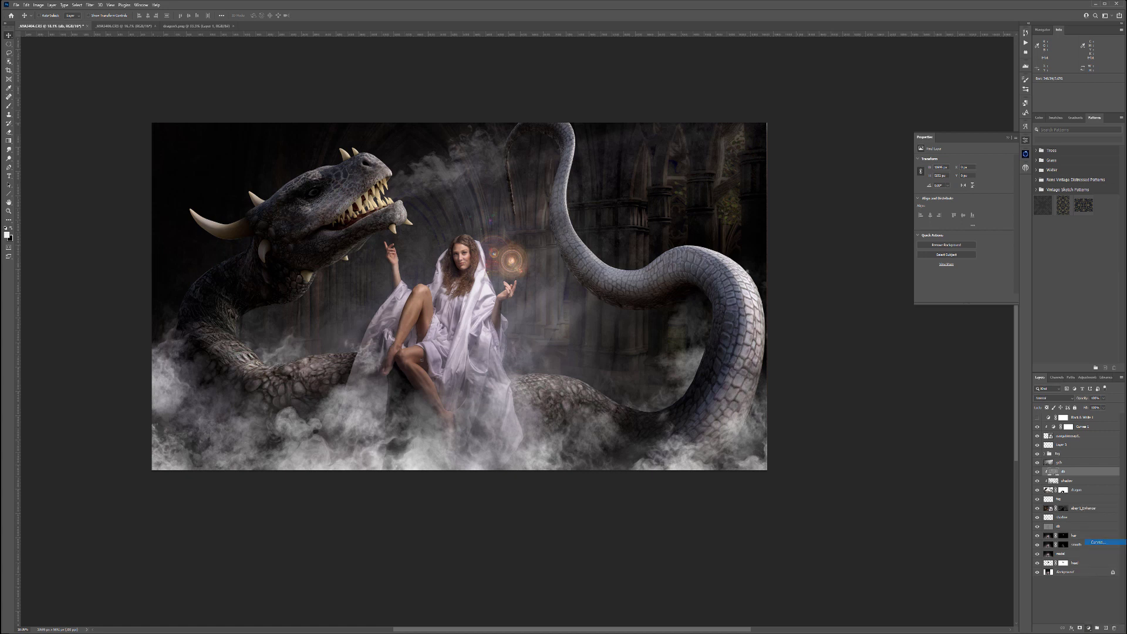
pyautogui.hotkey('ctrl', 'alt', 'g')
pyautogui.doubleClick(1083, 471)
pyautogui.write('c')
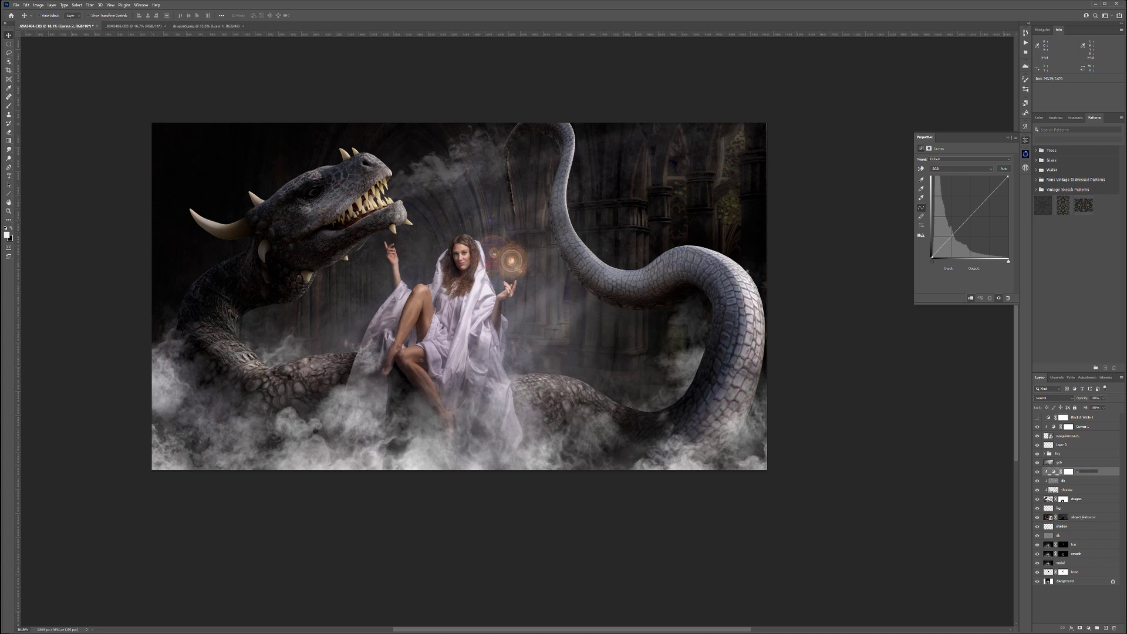
pyautogui.write('olor')
pyautogui.press('Return')
# - Set the dragon's clipped curve to Color blending and adjust its blue, red and green channels for a warmer, greener tint
pyautogui.click(1054, 398)
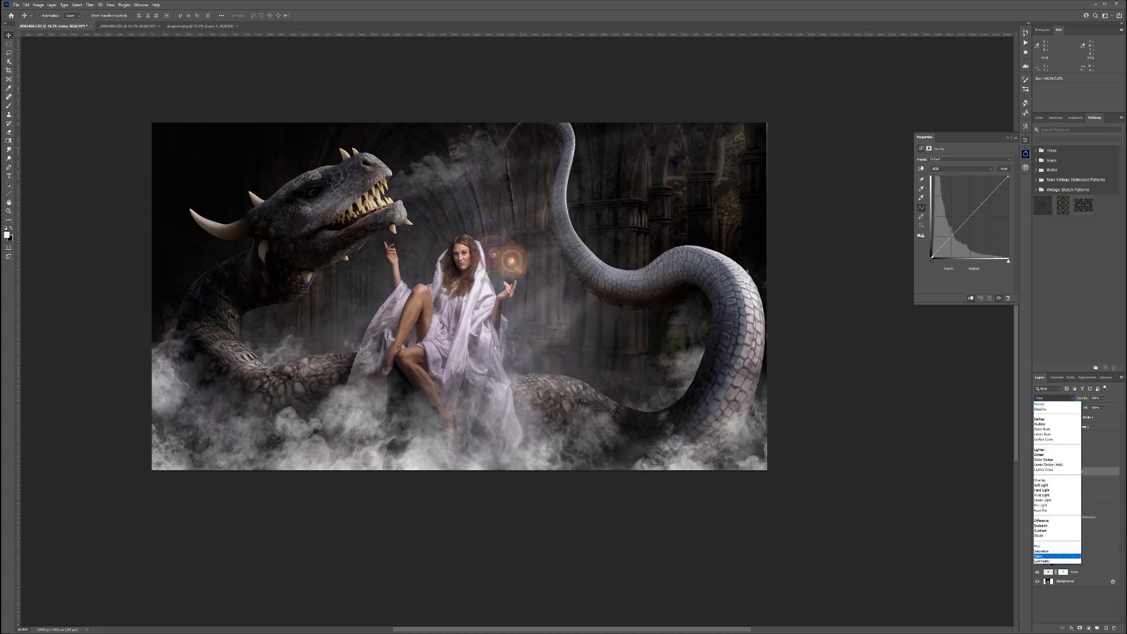
pyautogui.click(1050, 555)
pyautogui.click(963, 190)
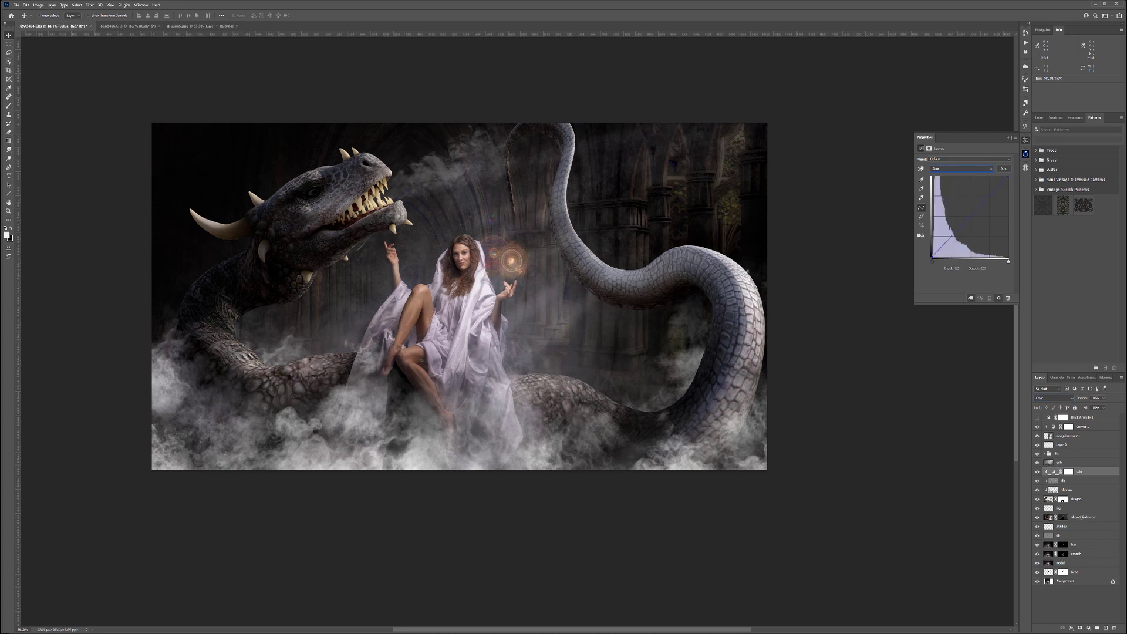
pyautogui.moveTo(975, 213); pyautogui.dragTo(973, 217)
pyautogui.click(961, 168)
pyautogui.click(962, 176)
pyautogui.moveTo(970, 216); pyautogui.dragTo(971, 215)
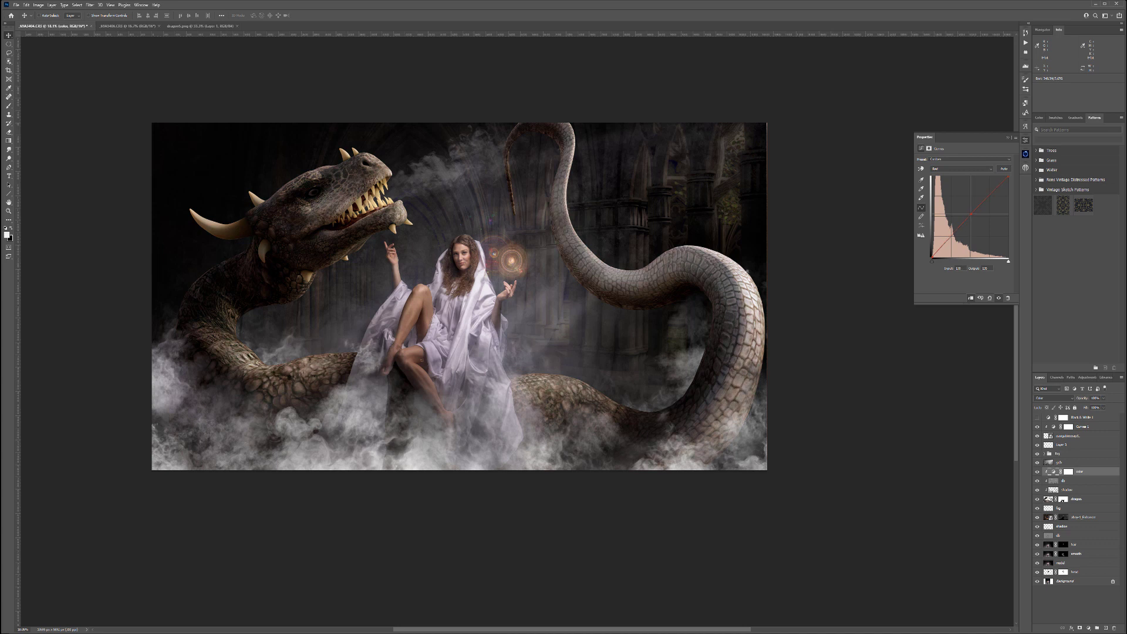
pyautogui.click(961, 168)
pyautogui.click(963, 184)
pyautogui.moveTo(972, 216); pyautogui.dragTo(971, 215)
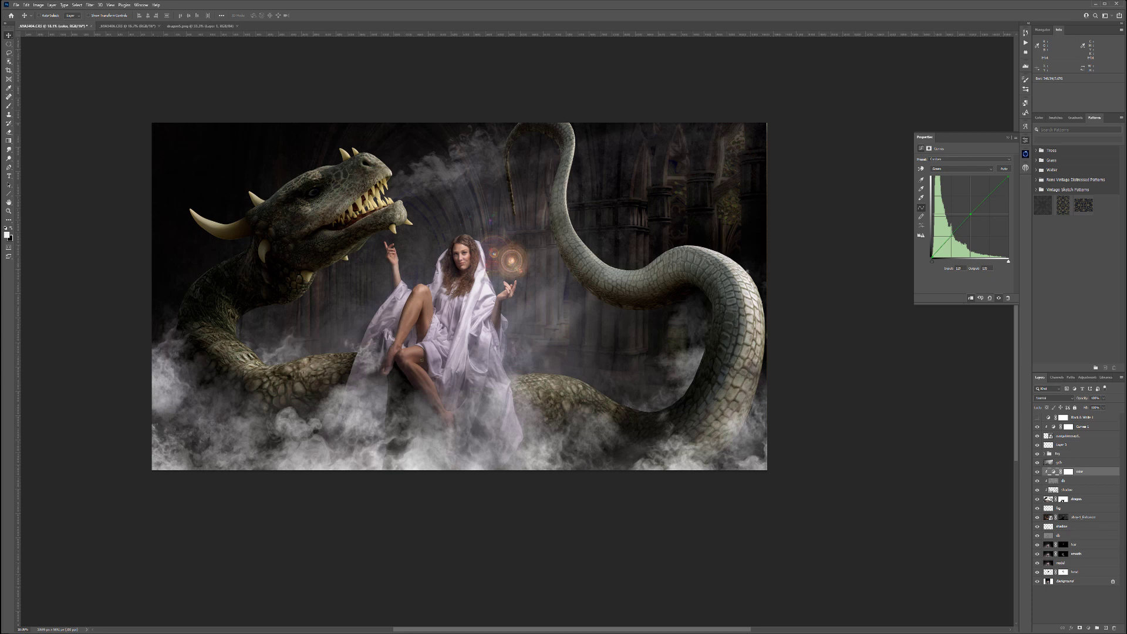
# - Add a Curves adjustment directly above the woman's topmost masked layer and set its blend mode to Color
pyautogui.click(1084, 518)
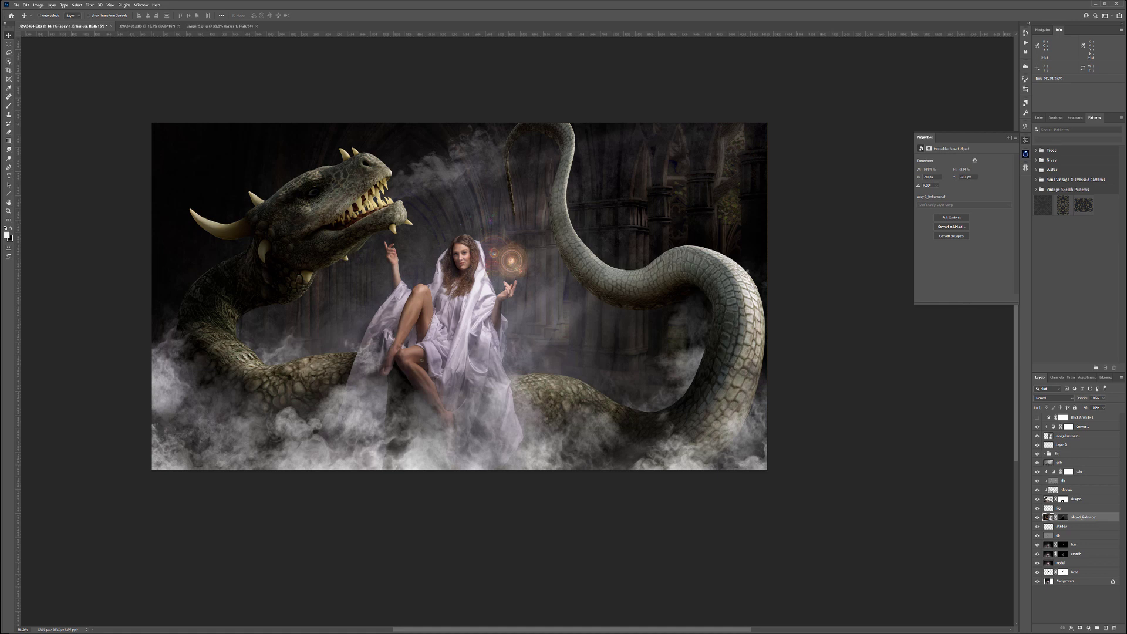
pyautogui.click(1080, 545)
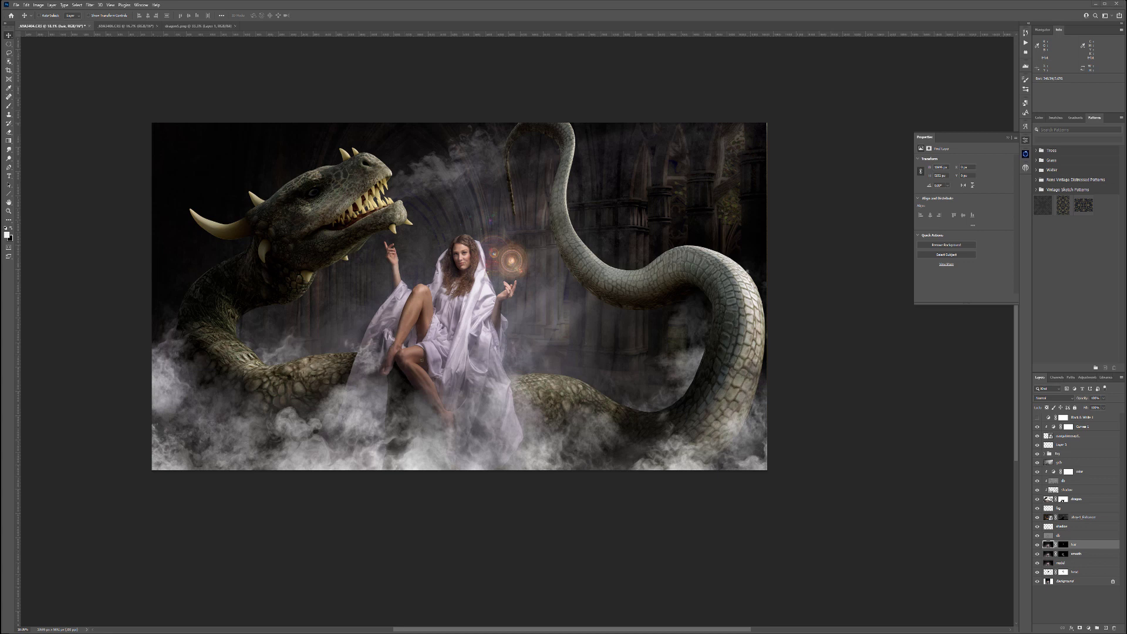
pyautogui.click(1088, 628)
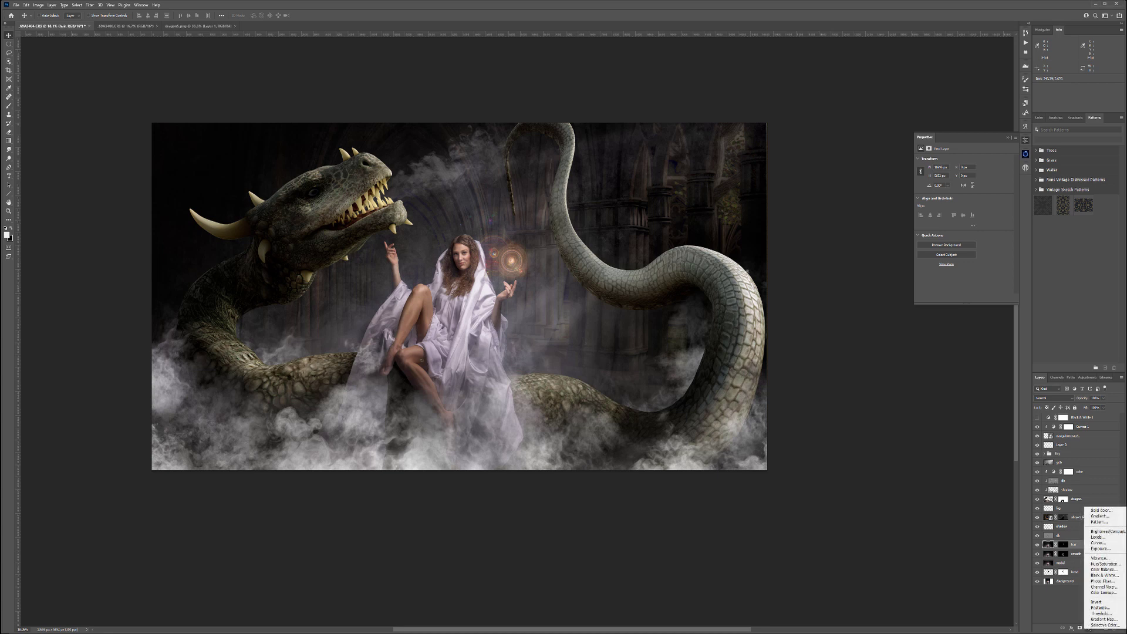
pyautogui.click(1098, 542)
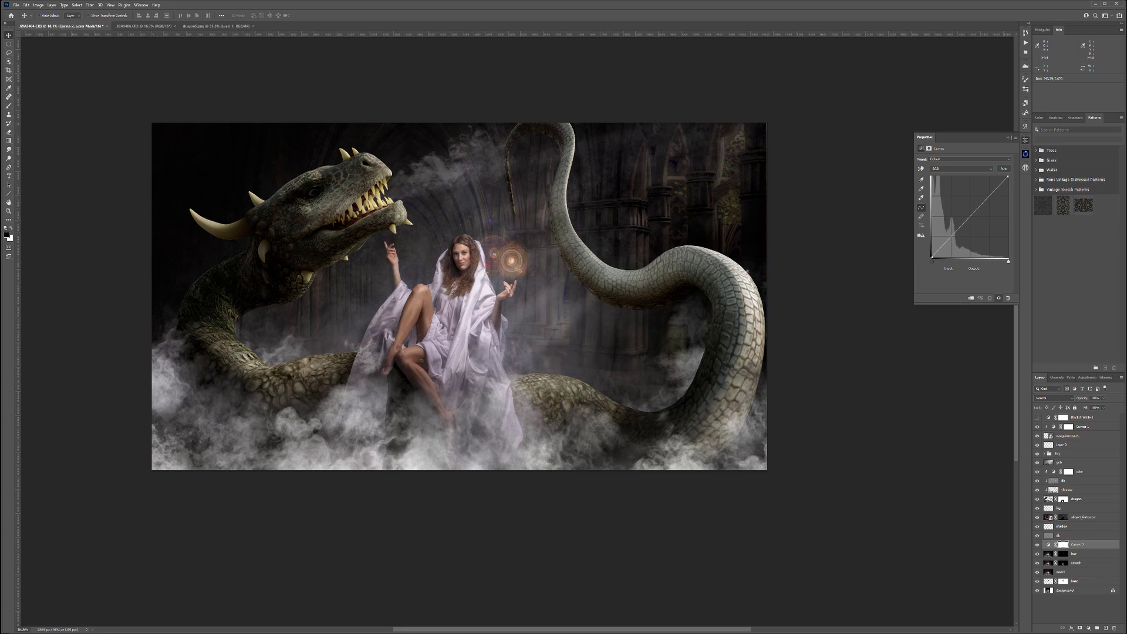
pyautogui.click(1054, 398)
pyautogui.click(1051, 556)
# - Lower the blue channel and fine-tune the green channel of the woman's curve to remove the purple cast from her robe
pyautogui.click(961, 168)
pyautogui.click(946, 190)
pyautogui.moveTo(976, 211); pyautogui.dragTo(975, 216)
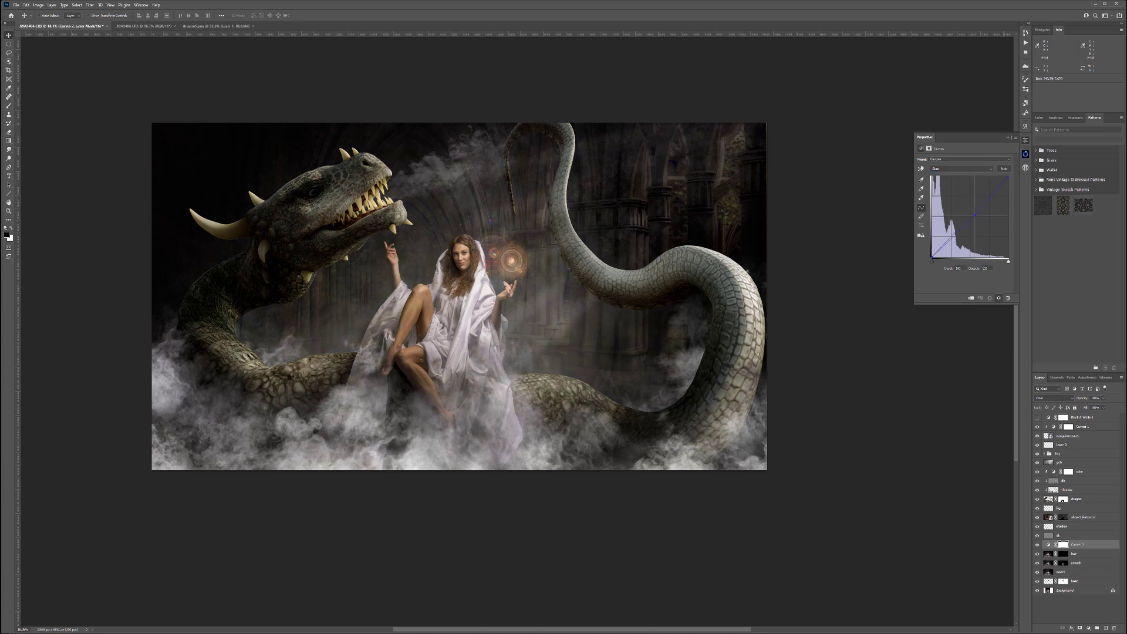
pyautogui.click(974, 169)
pyautogui.click(939, 185)
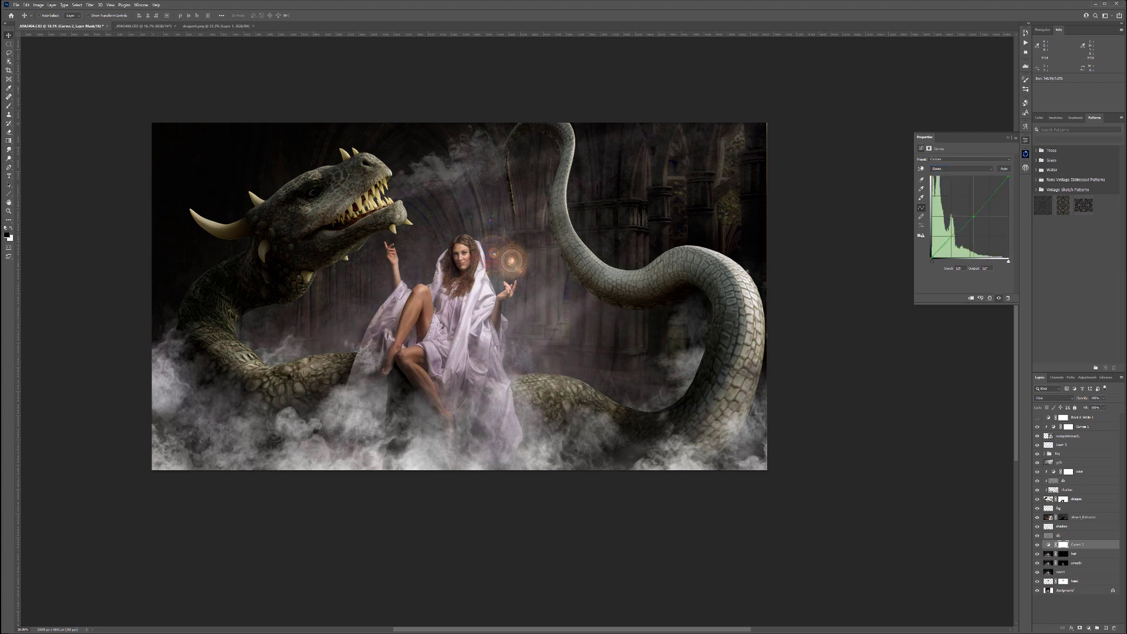
pyautogui.moveTo(969, 219); pyautogui.dragTo(971, 212)
# - Turn on the top Black & White adjustment, lower its reds and yellows and reduce its opacity for a subtle desaturation
pyautogui.click(1086, 427)
pyautogui.click(1086, 417)
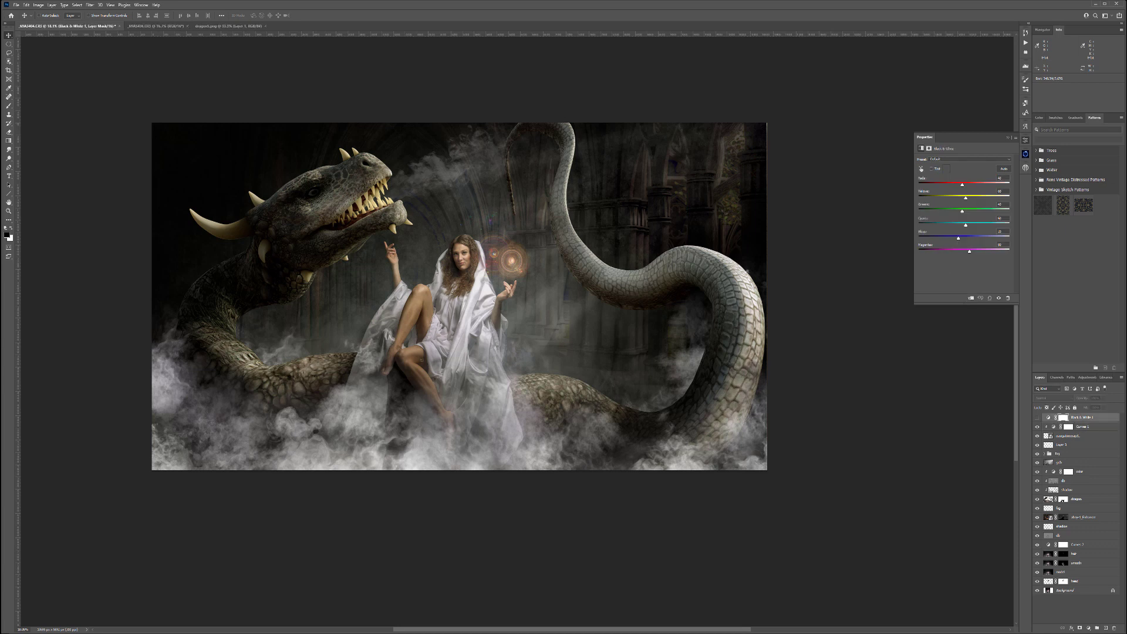
pyautogui.click(999, 298)
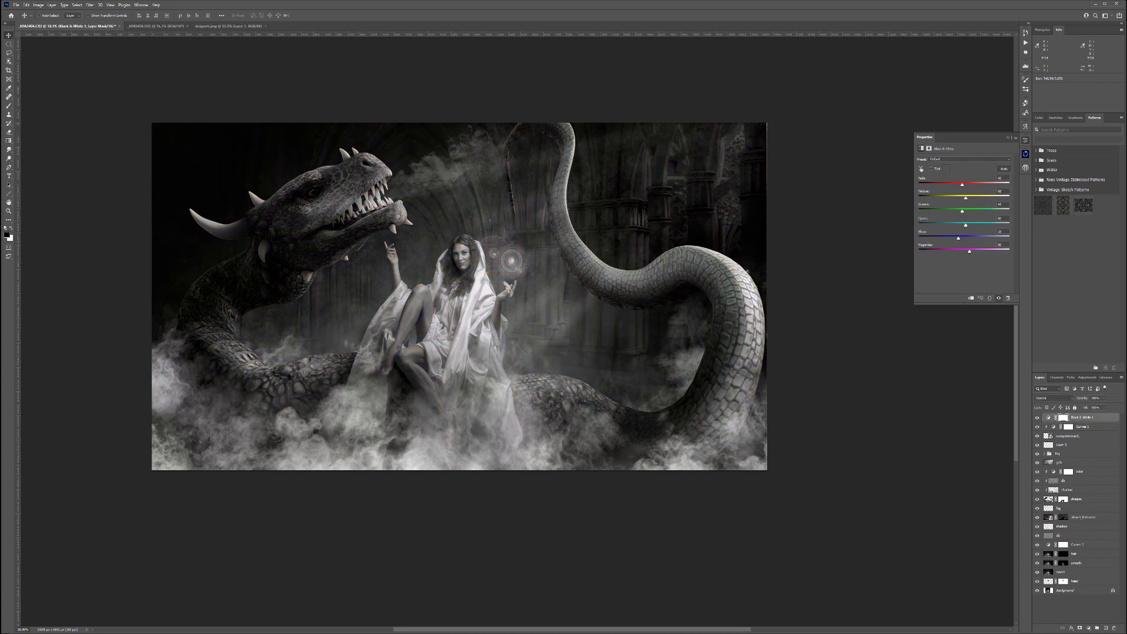
pyautogui.moveTo(962, 185); pyautogui.dragTo(957, 198)
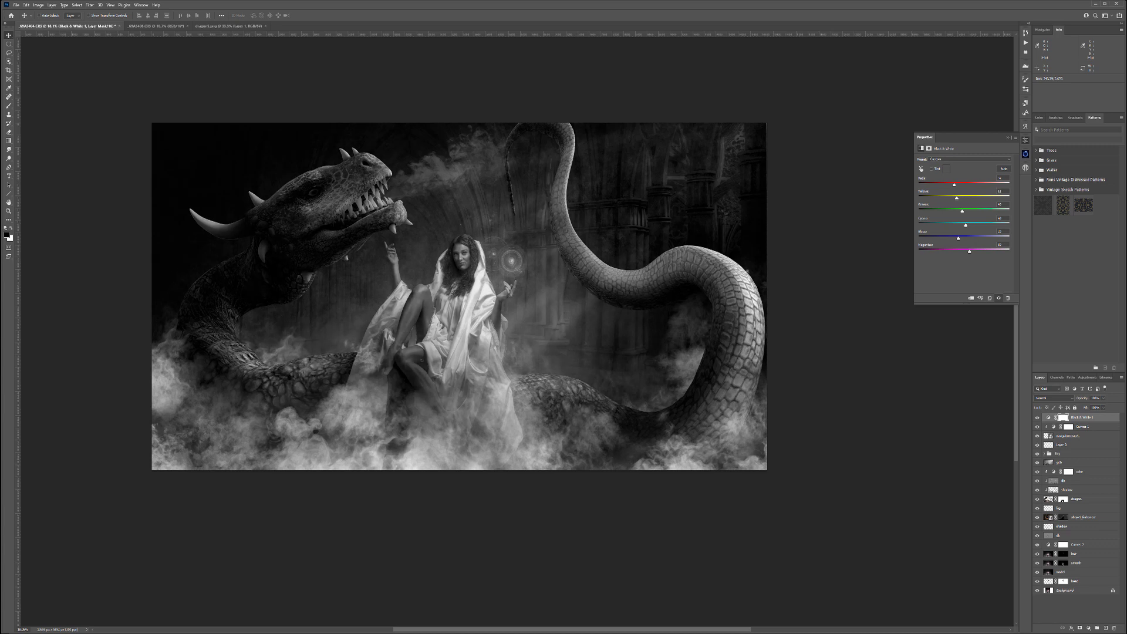
pyautogui.click(1103, 398)
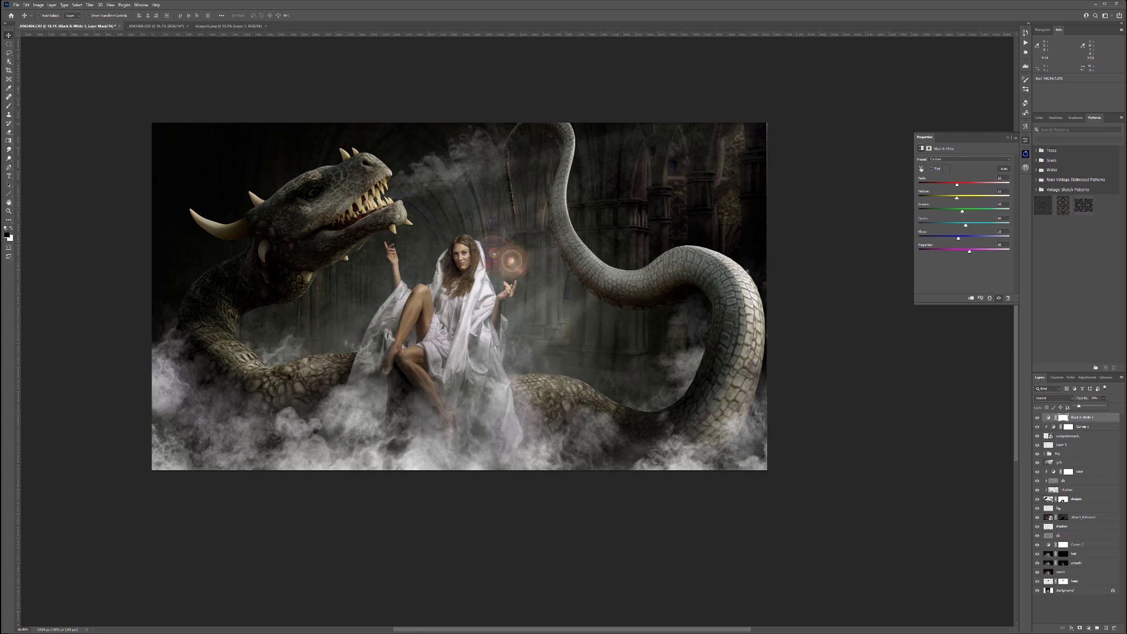
pyautogui.click(1037, 417)
pyautogui.click(1037, 418)
pyautogui.click(1038, 417)
pyautogui.click(1048, 417)
# - Add a new layer at the top of the stack, set it to Multiply and name it shadow
pyautogui.click(1106, 627)
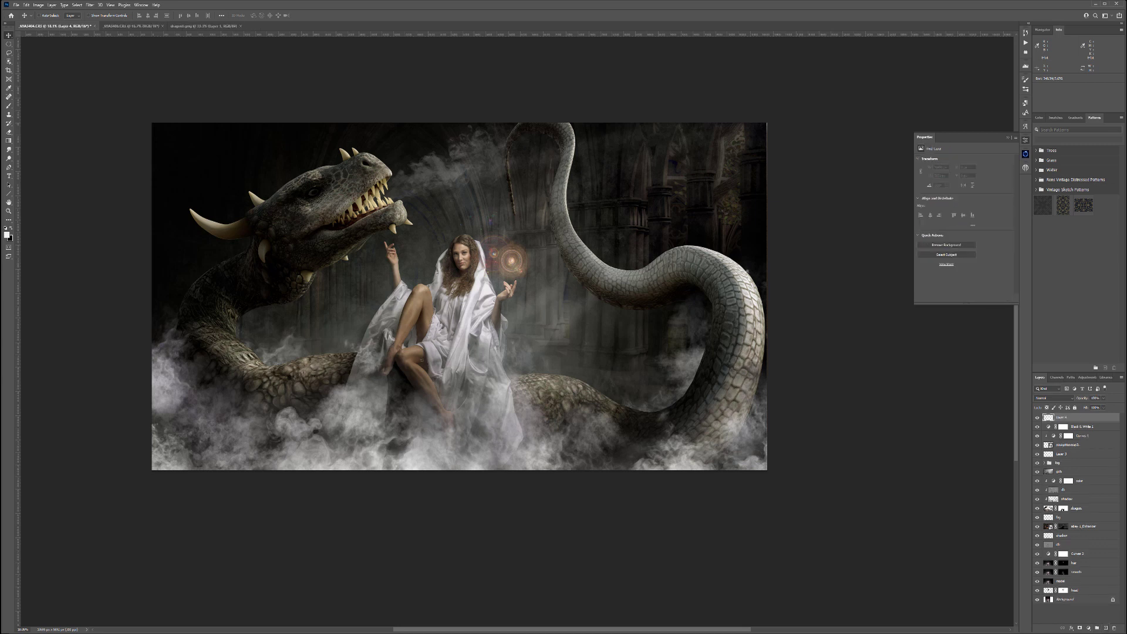
pyautogui.click(1052, 398)
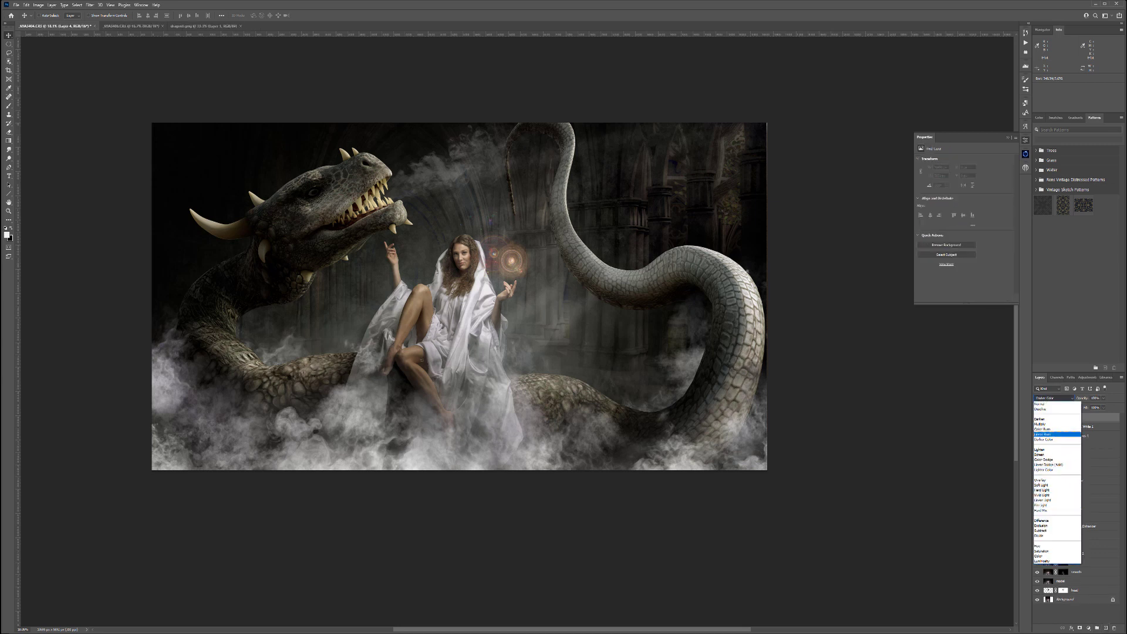
pyautogui.click(1040, 424)
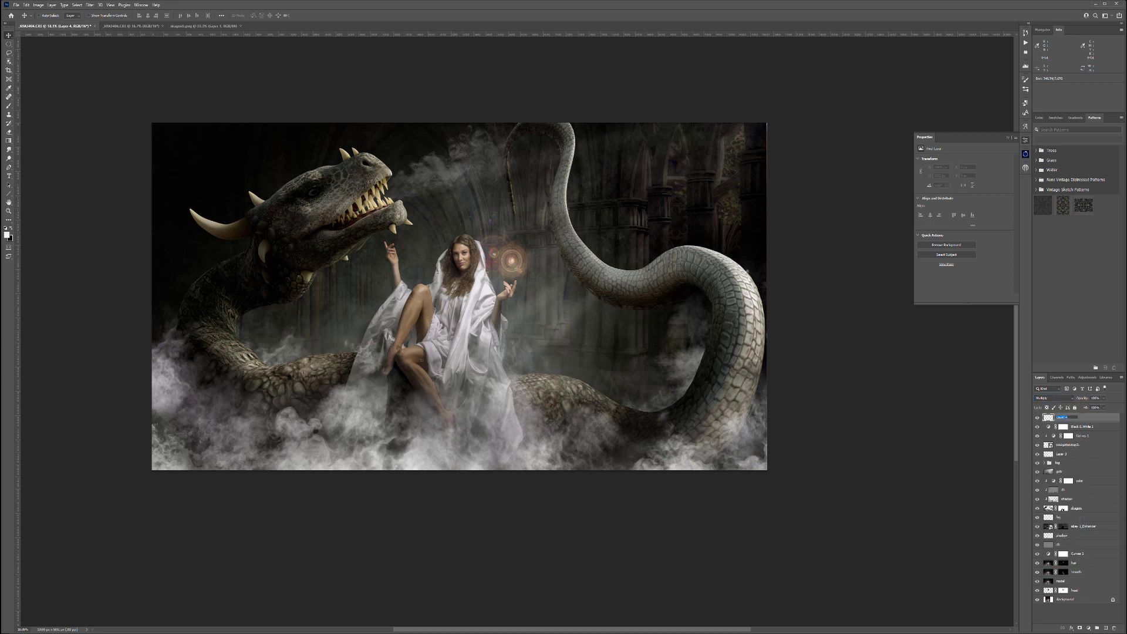
pyautogui.write('shadow')
pyautogui.press('Return')
# - Paint black with a large Soft Round brush over the smoke in the image's lower left and lower right corners
pyautogui.press('b')
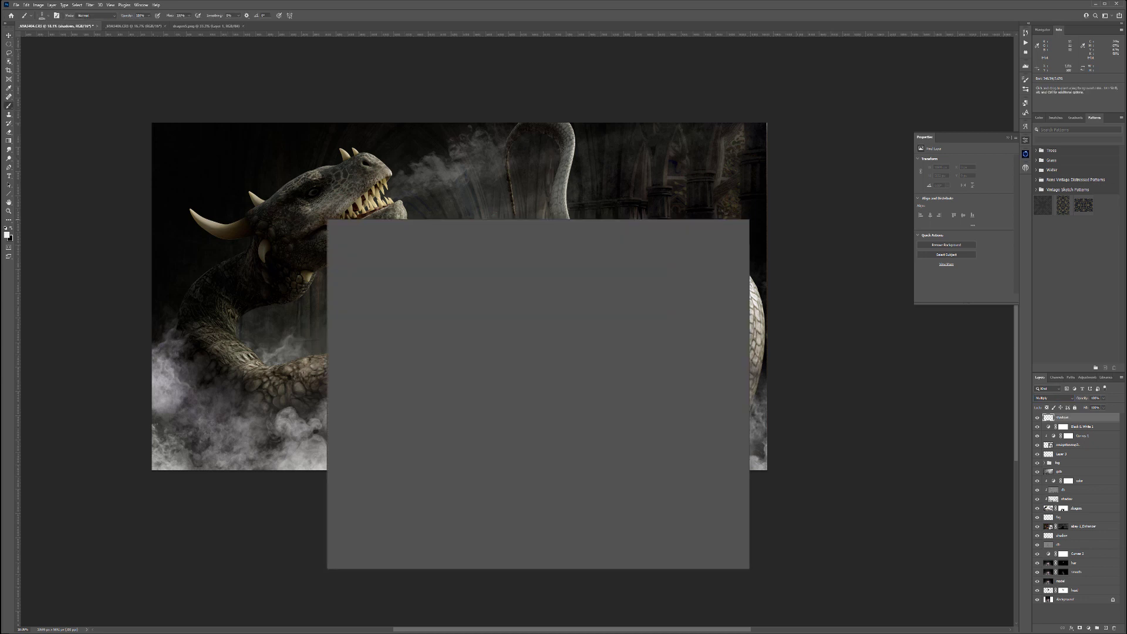
pyautogui.click(360, 296)
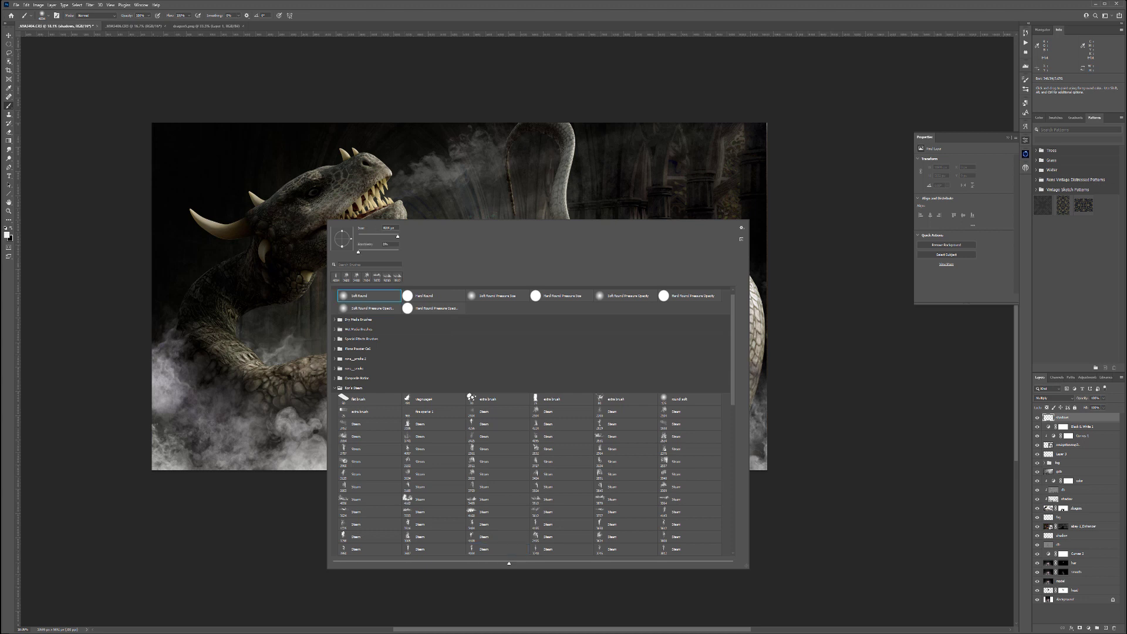
pyautogui.press('Return')
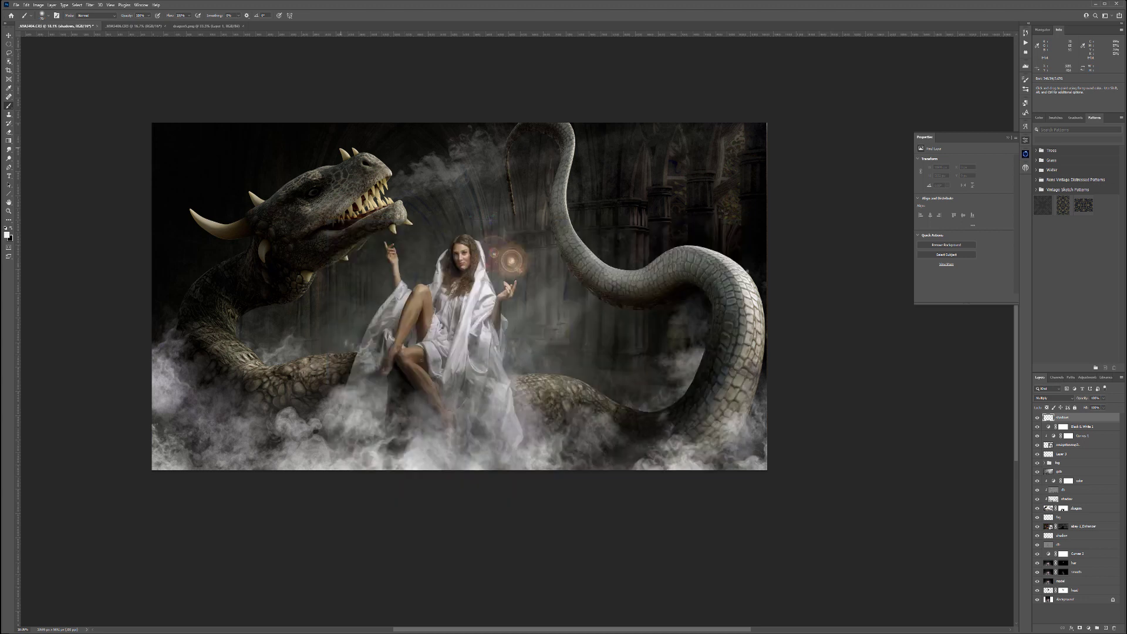
pyautogui.press('x')
pyautogui.press(']')
pyautogui.press(']')
pyautogui.moveTo(135, 370)
pyautogui.mouseDown()
pyautogui.moveTo(176, 469)
pyautogui.moveTo(159, 469)
pyautogui.moveTo(352, 487)
pyautogui.moveTo(458, 473)
pyautogui.moveTo(234, 486)
pyautogui.moveTo(557, 478)
pyautogui.moveTo(399, 481)
pyautogui.mouseUp()
pyautogui.moveTo(153, 479)
pyautogui.mouseDown()
pyautogui.moveTo(153, 355)
pyautogui.moveTo(160, 479)
pyautogui.mouseUp()
pyautogui.moveTo(158, 388); pyautogui.dragTo(161, 477)
pyautogui.moveTo(634, 478)
pyautogui.mouseDown()
pyautogui.moveTo(746, 467)
pyautogui.moveTo(710, 463)
pyautogui.moveTo(763, 440)
pyautogui.moveTo(757, 302)
pyautogui.moveTo(743, 387)
pyautogui.moveTo(759, 318)
pyautogui.moveTo(754, 353)
pyautogui.mouseUp()
pyautogui.moveTo(713, 467); pyautogui.dragTo(675, 467)
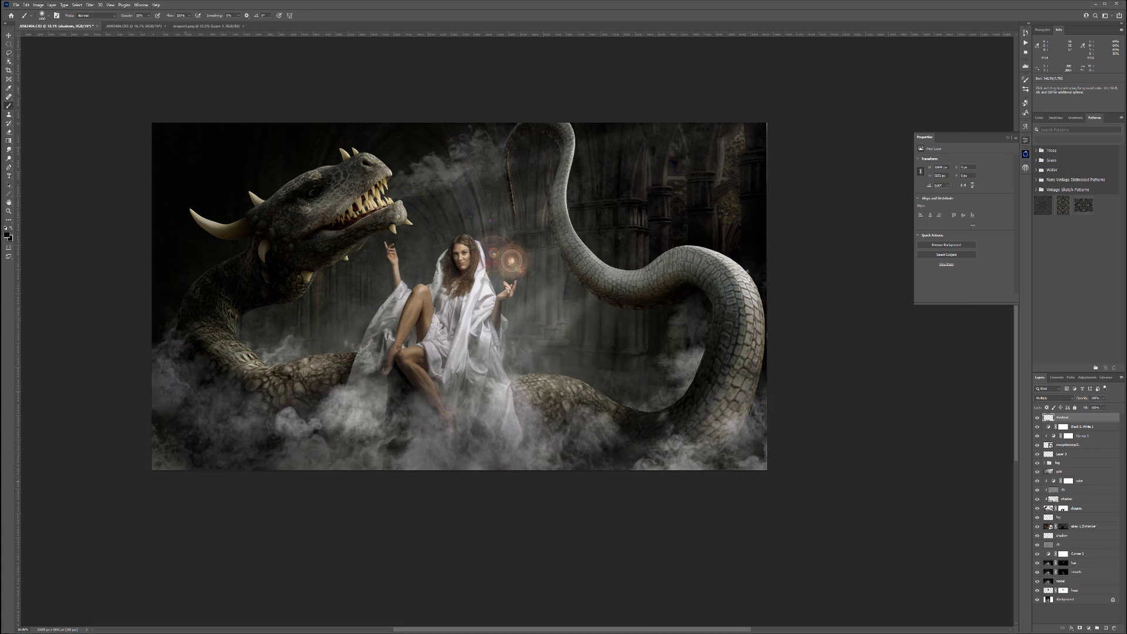
# - Darken the smoke along the image's lower edge and below the woman, continuing up the right edge over the tail
pyautogui.moveTo(302, 488); pyautogui.dragTo(405, 477)
pyautogui.moveTo(318, 415)
pyautogui.mouseDown()
pyautogui.moveTo(356, 423)
pyautogui.moveTo(305, 422)
pyautogui.mouseUp()
pyautogui.moveTo(434, 437); pyautogui.dragTo(386, 394)
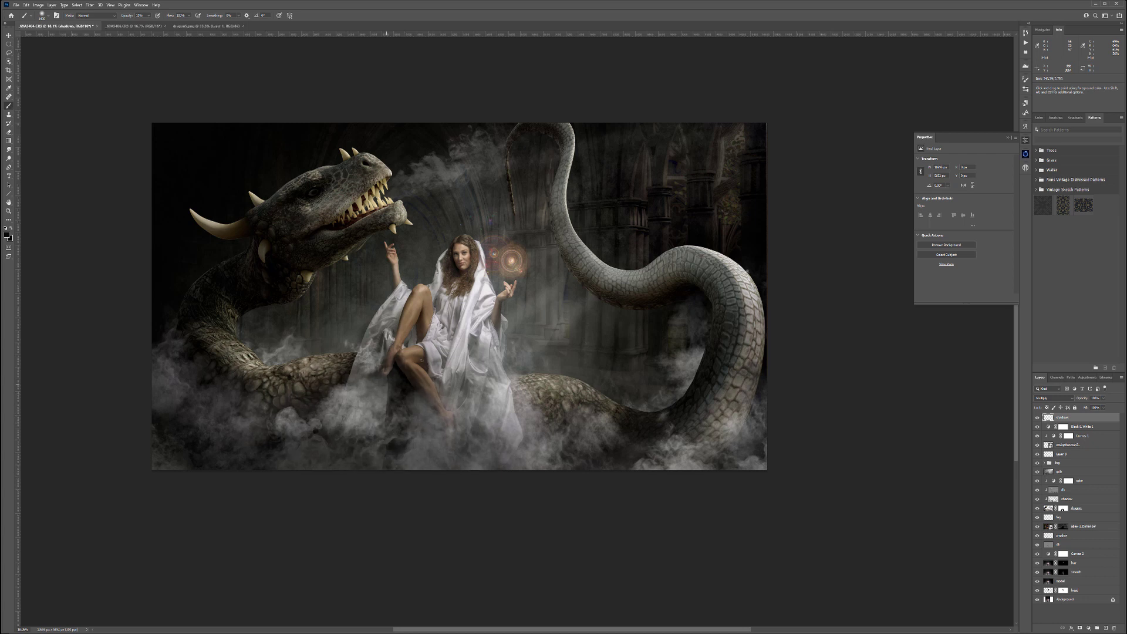
pyautogui.moveTo(460, 475)
pyautogui.mouseDown()
pyautogui.moveTo(564, 486)
pyautogui.moveTo(746, 452)
pyautogui.moveTo(777, 224)
pyautogui.mouseUp()
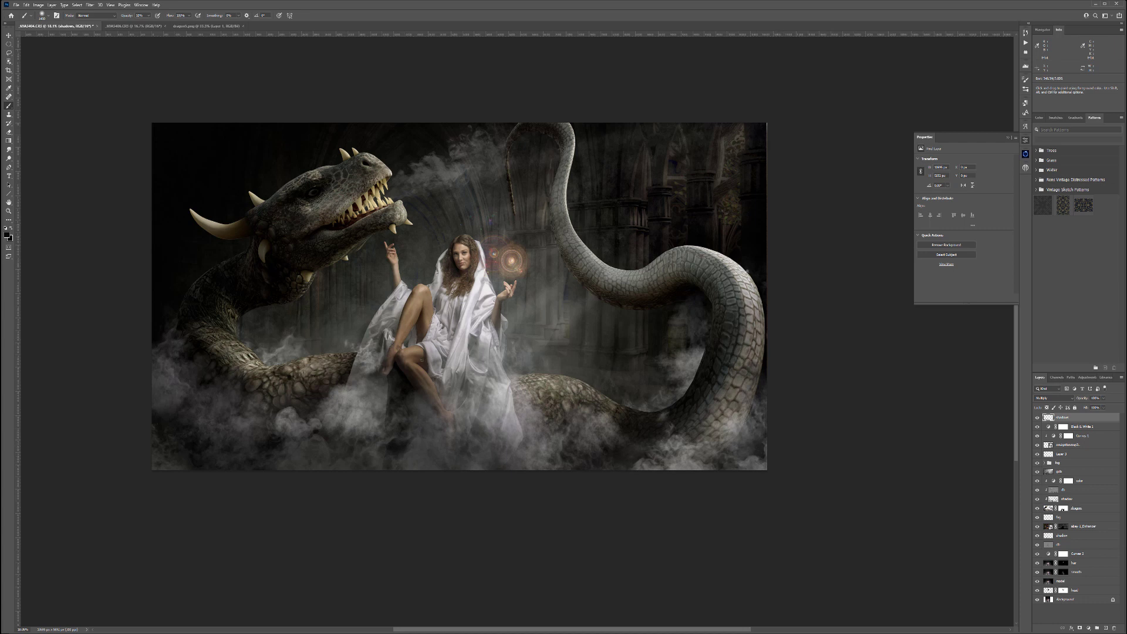
# - Add a new top layer filled with 50% gray, set it to Soft Light and name it db
pyautogui.click(1106, 628)
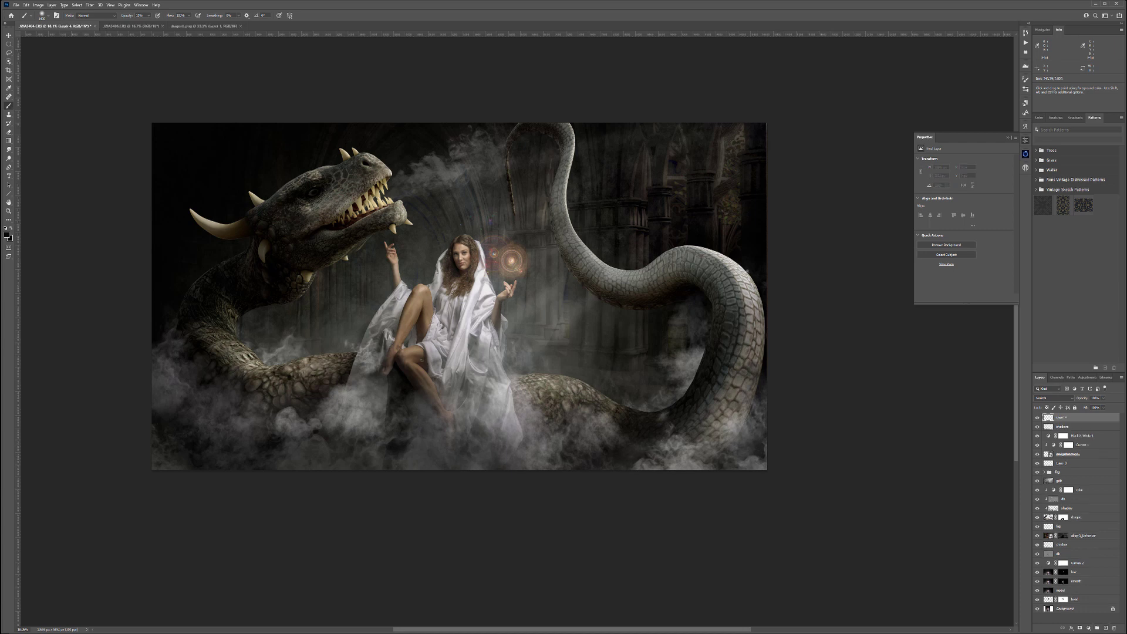
pyautogui.hotkey('shift', 'F5')
pyautogui.press('Return')
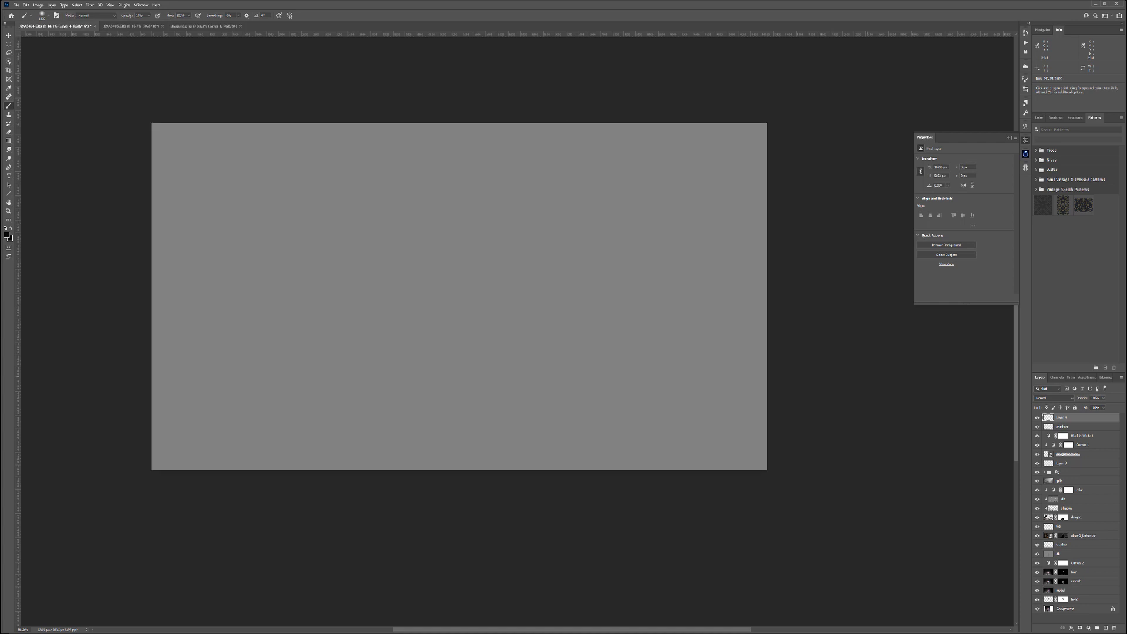
pyautogui.click(1054, 398)
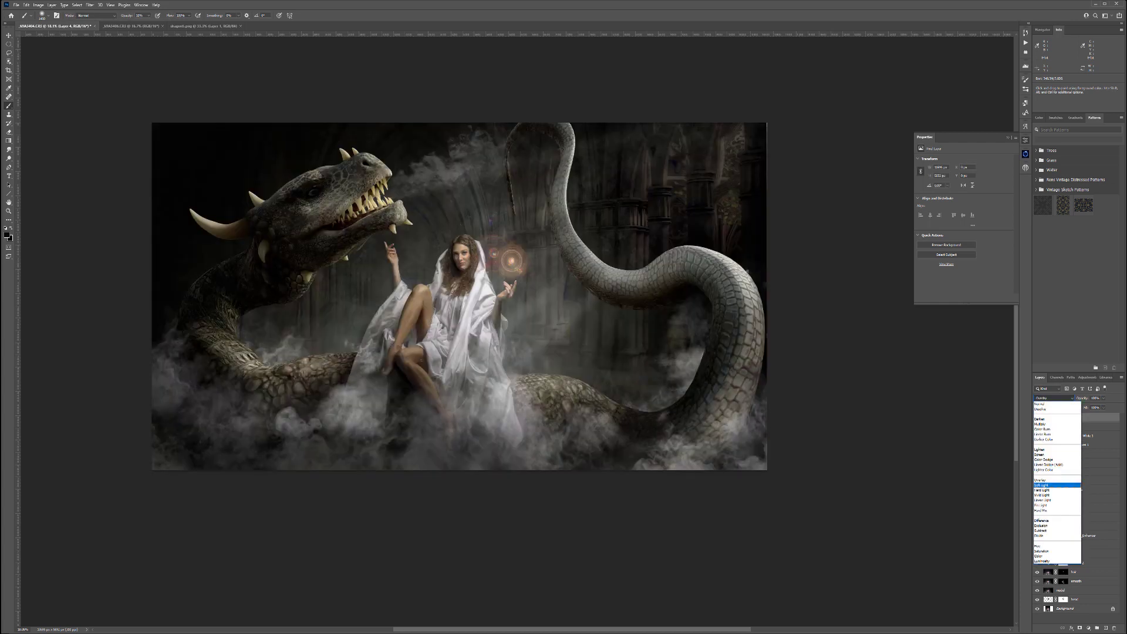
pyautogui.click(1057, 470)
pyautogui.doubleClick(1062, 418)
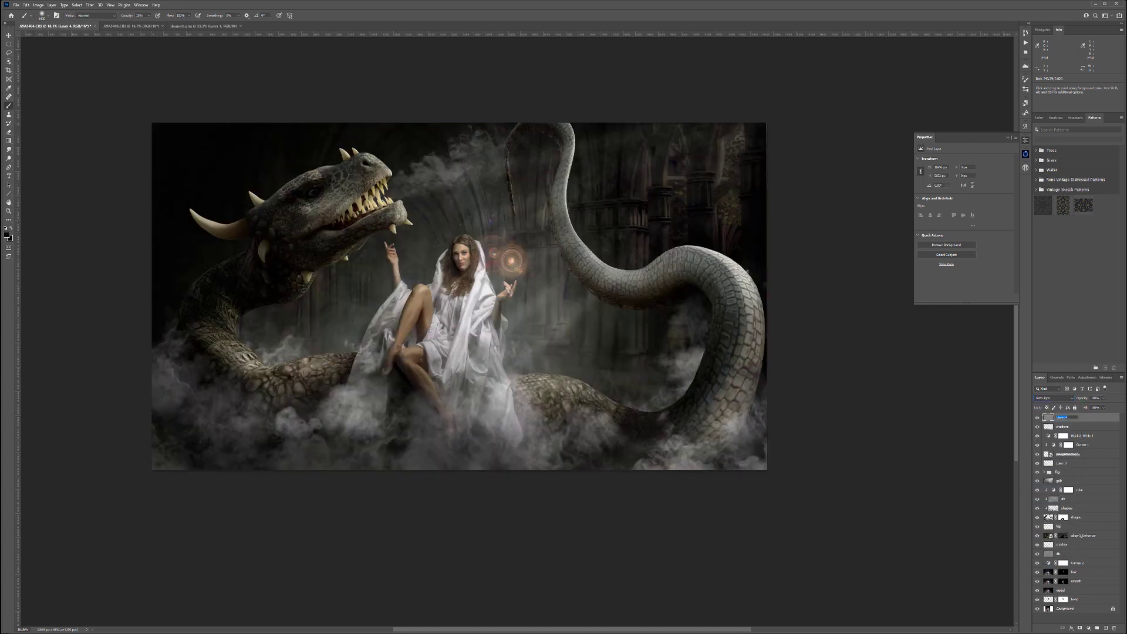
pyautogui.press('Return')
# - Dodge and burn the db layer with white and black, shaping light in the smoke and the abbey background around the woman
pyautogui.press('x')
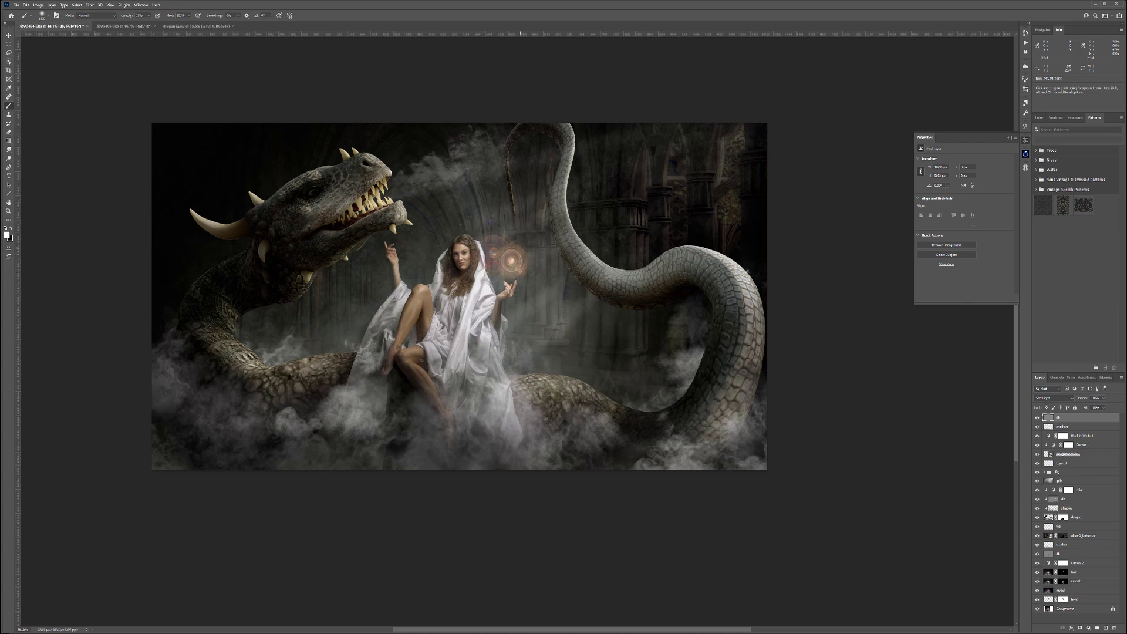
pyautogui.moveTo(504, 205); pyautogui.dragTo(467, 222)
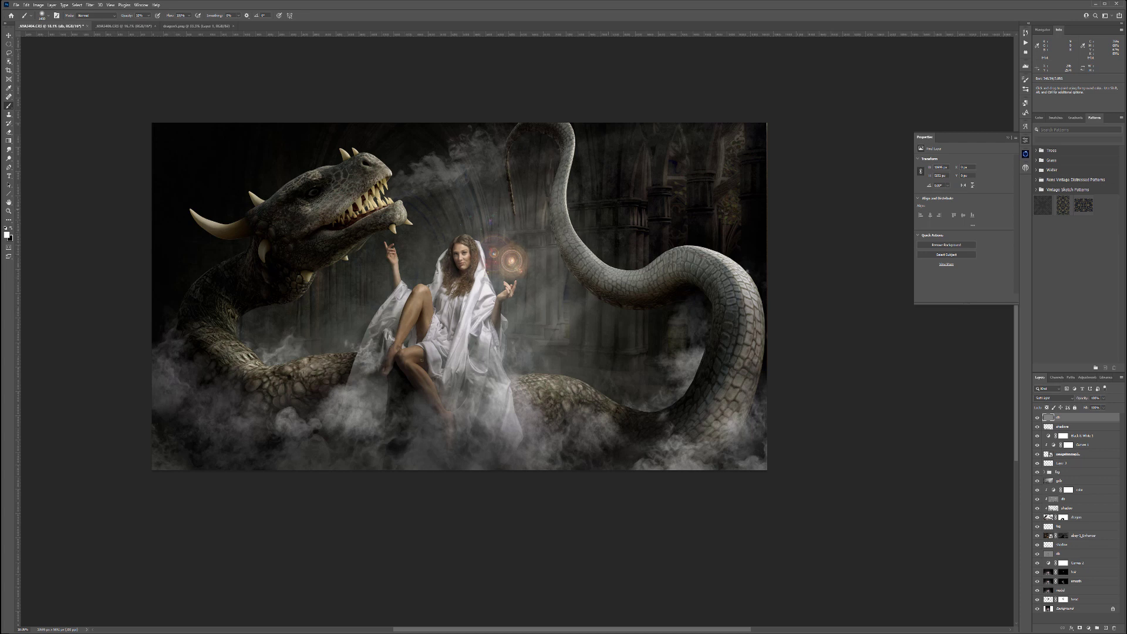
pyautogui.press('x')
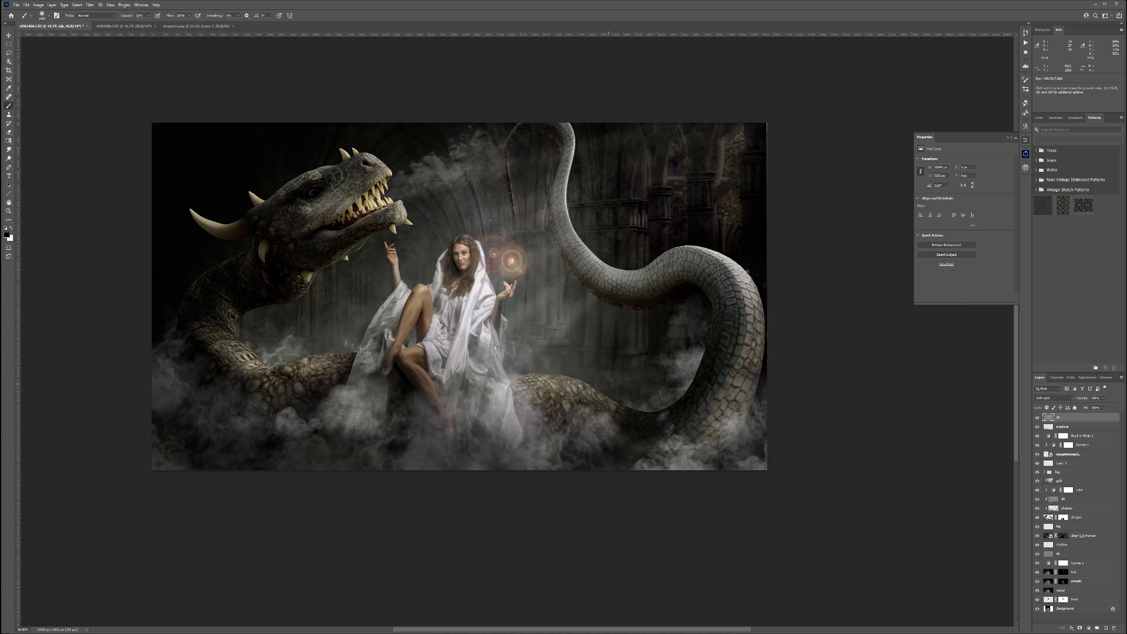
pyautogui.press('x')
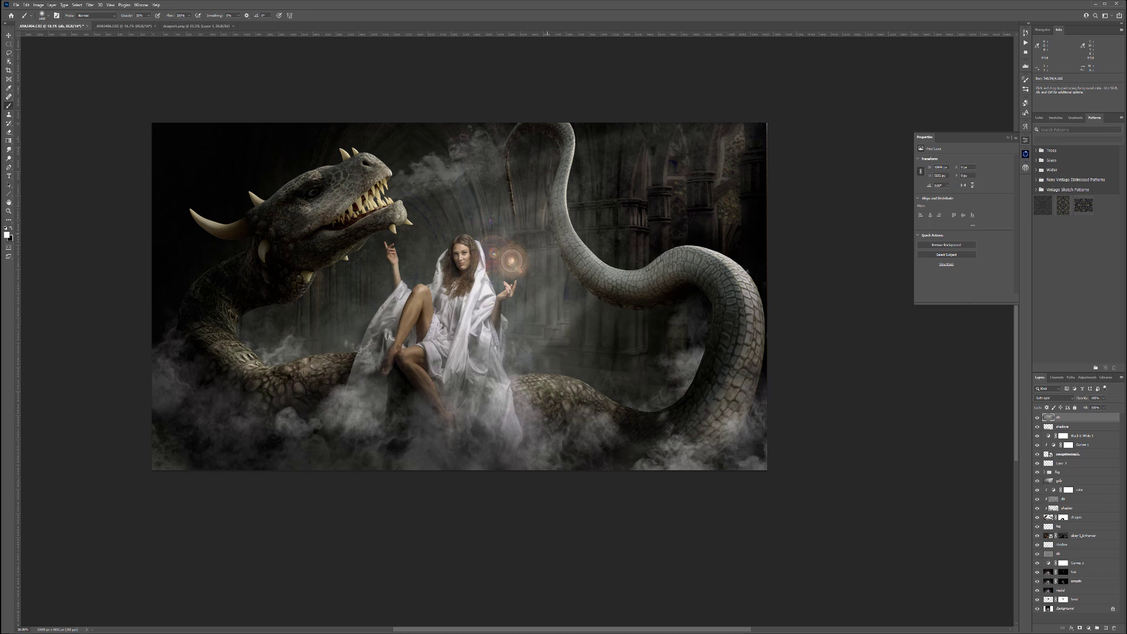
pyautogui.press('x')
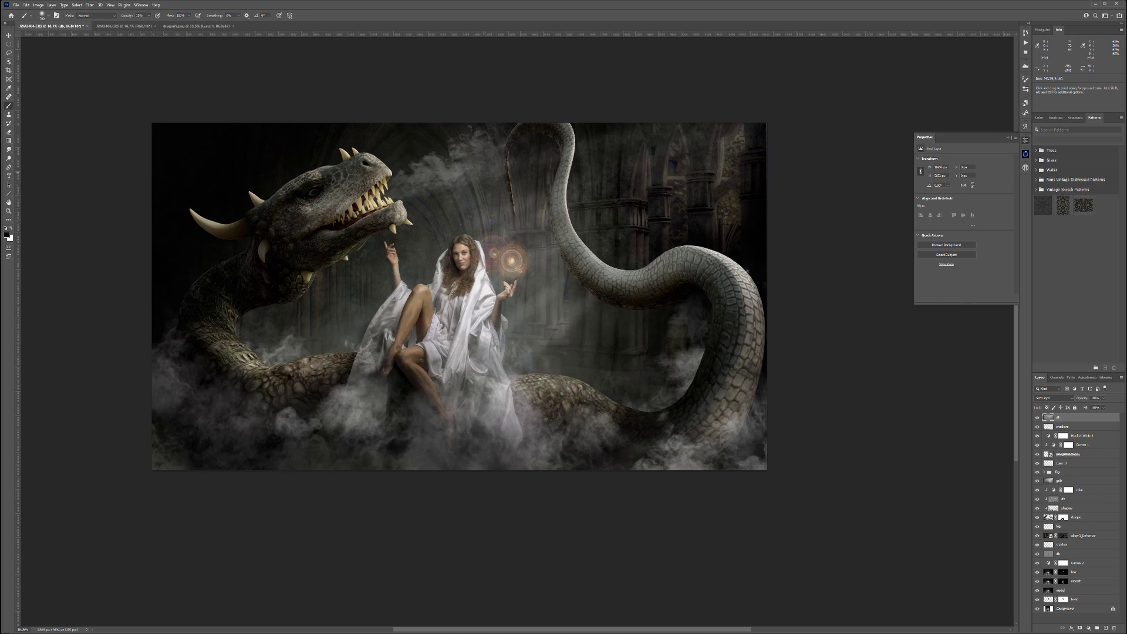
pyautogui.press('x')
pyautogui.moveTo(416, 192); pyautogui.dragTo(427, 190)
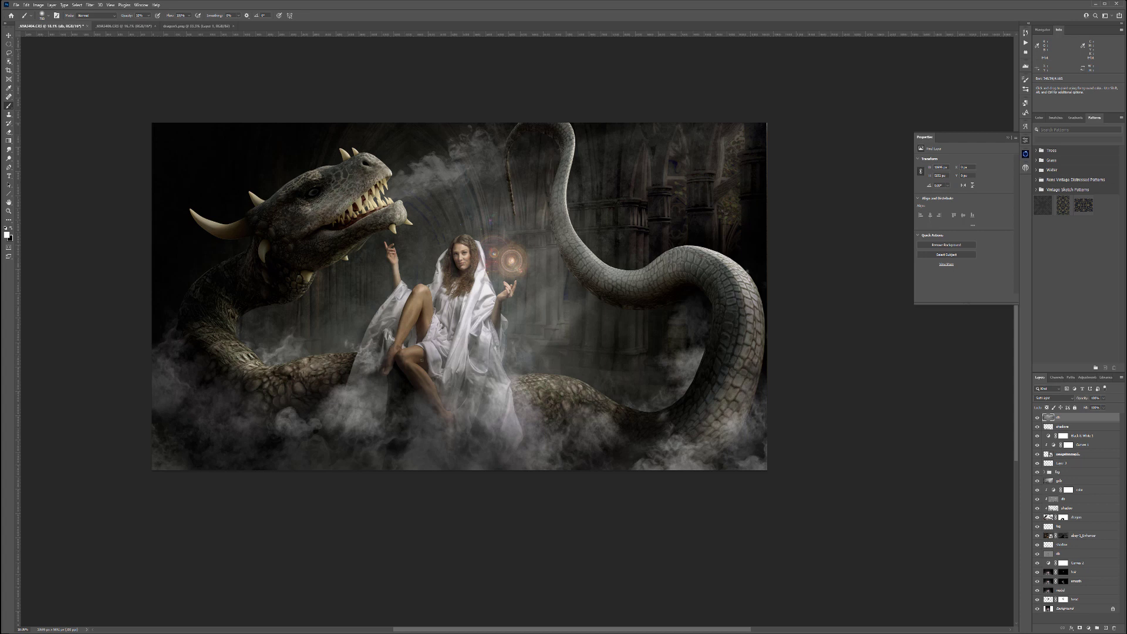
# - Stamp all visible layers into a new layer at the top of the stack and name it color
pyautogui.hotkey('ctrl', 'shift', 'alt', 'e')
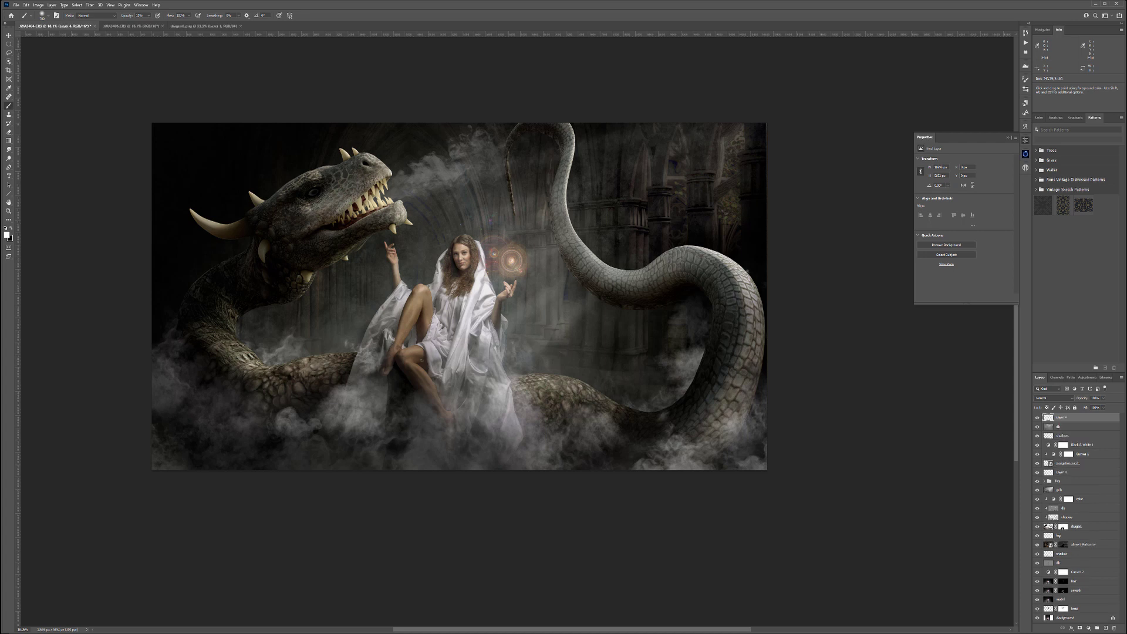
pyautogui.doubleClick(1061, 417)
pyautogui.write('color')
pyautogui.press('Return')
# - Open the color layer in Filter Forge, skip the update check, and choose the fourth-row end preset of the selected photo filter
pyautogui.click(90, 5)
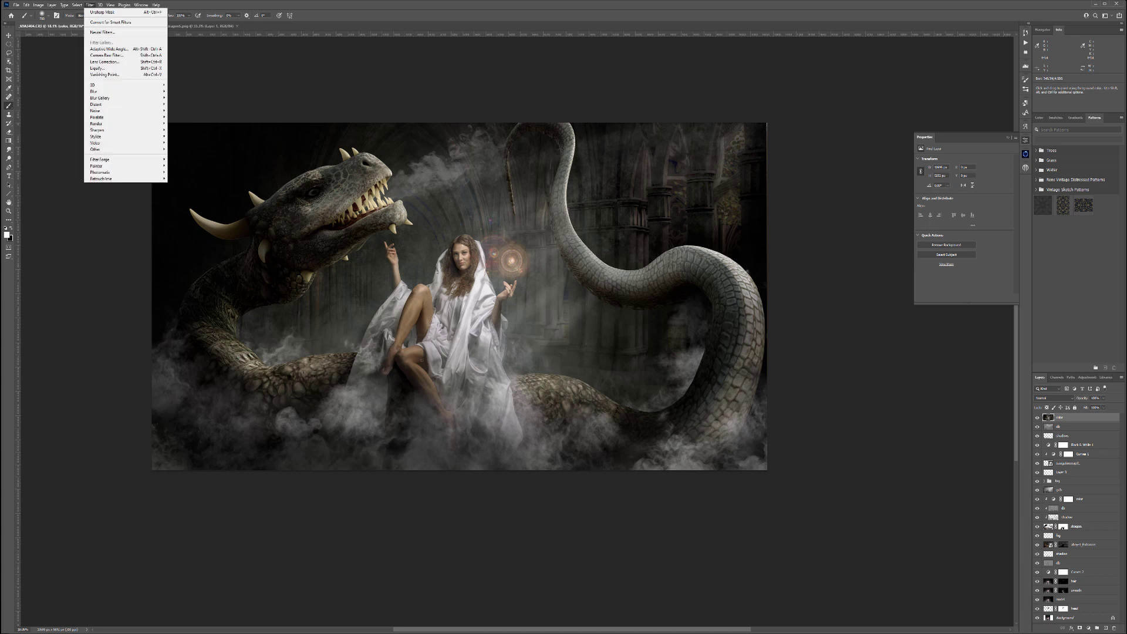
pyautogui.moveTo(118, 159)
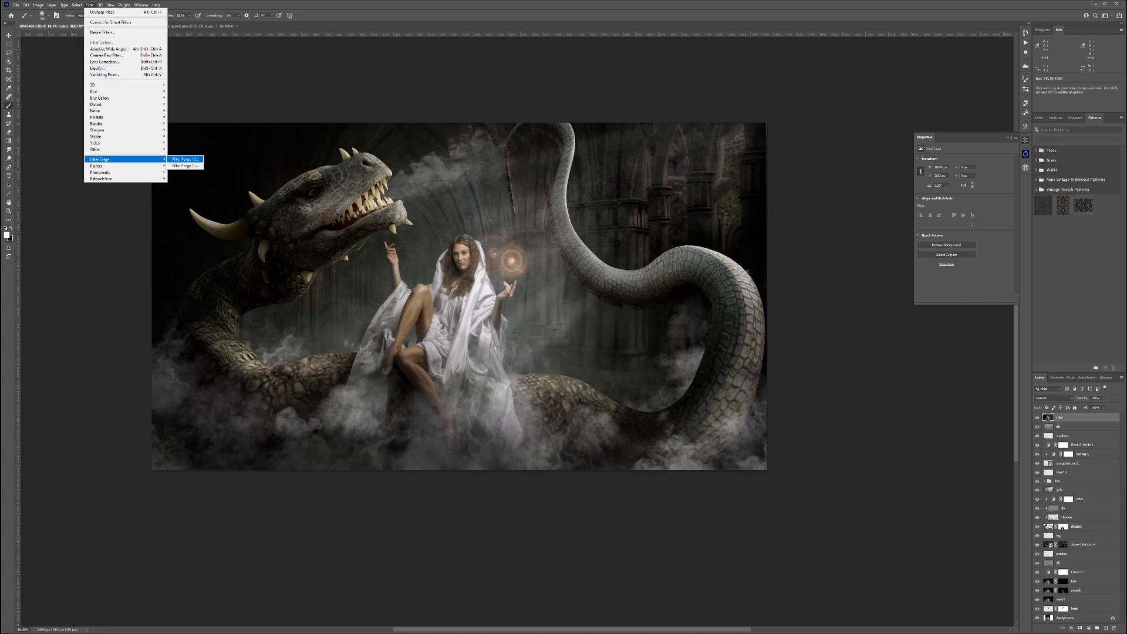
pyautogui.click(185, 159)
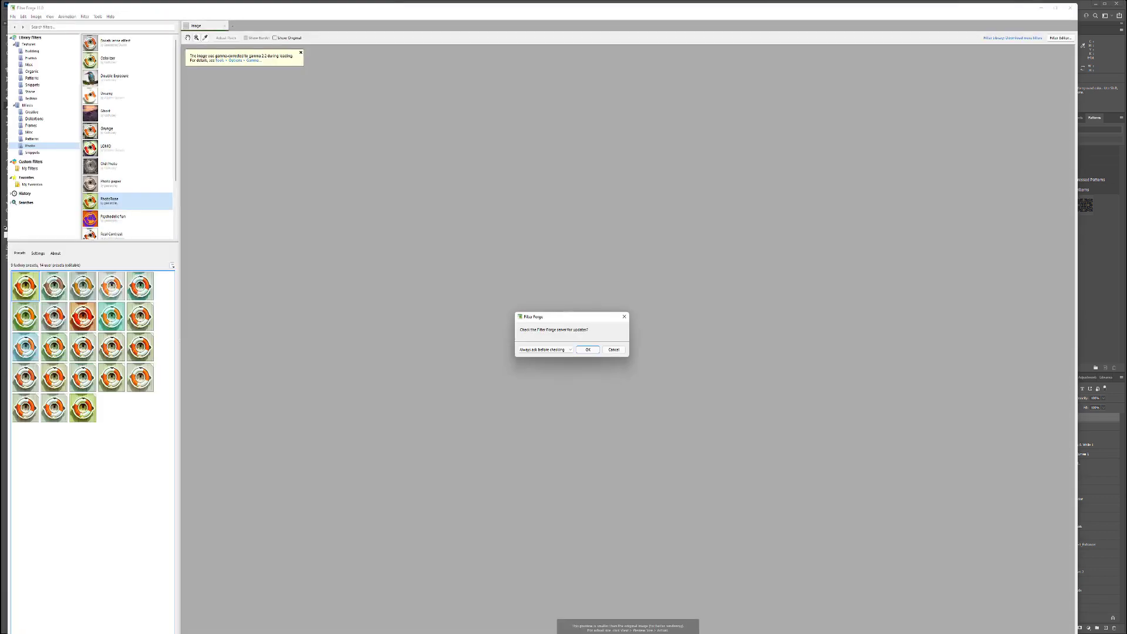
pyautogui.click(613, 350)
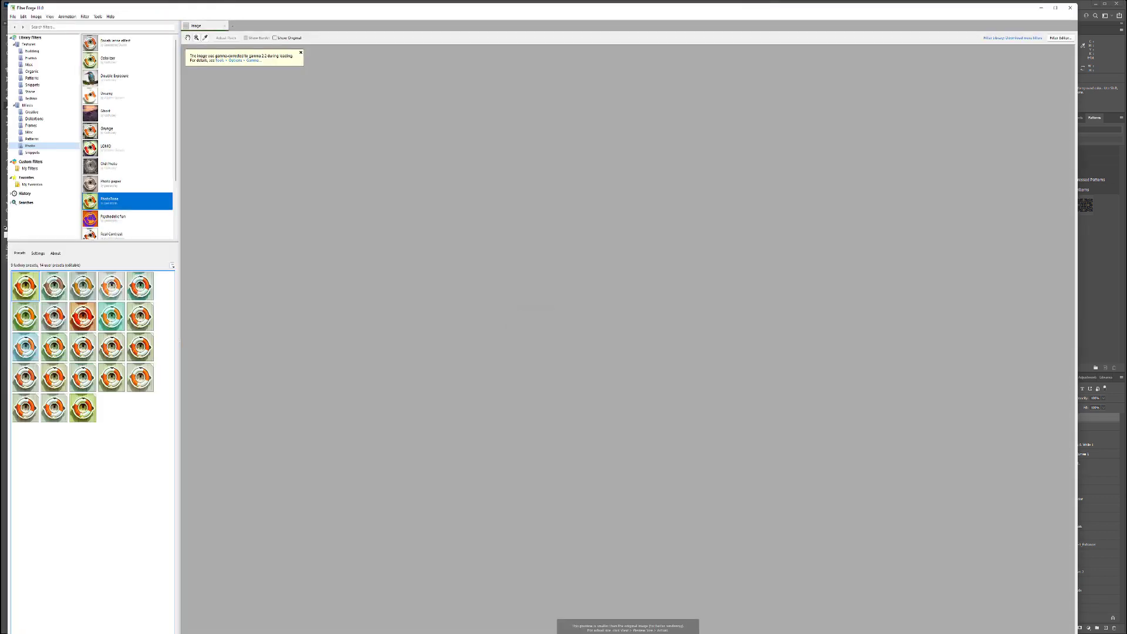
pyautogui.click(111, 377)
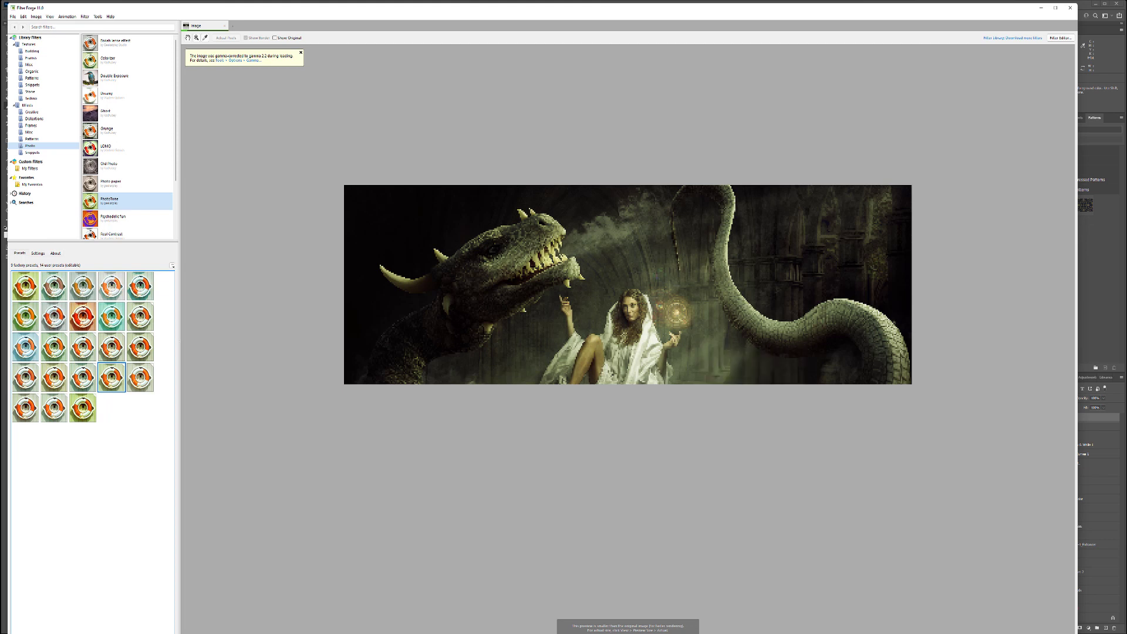
pyautogui.click(82, 378)
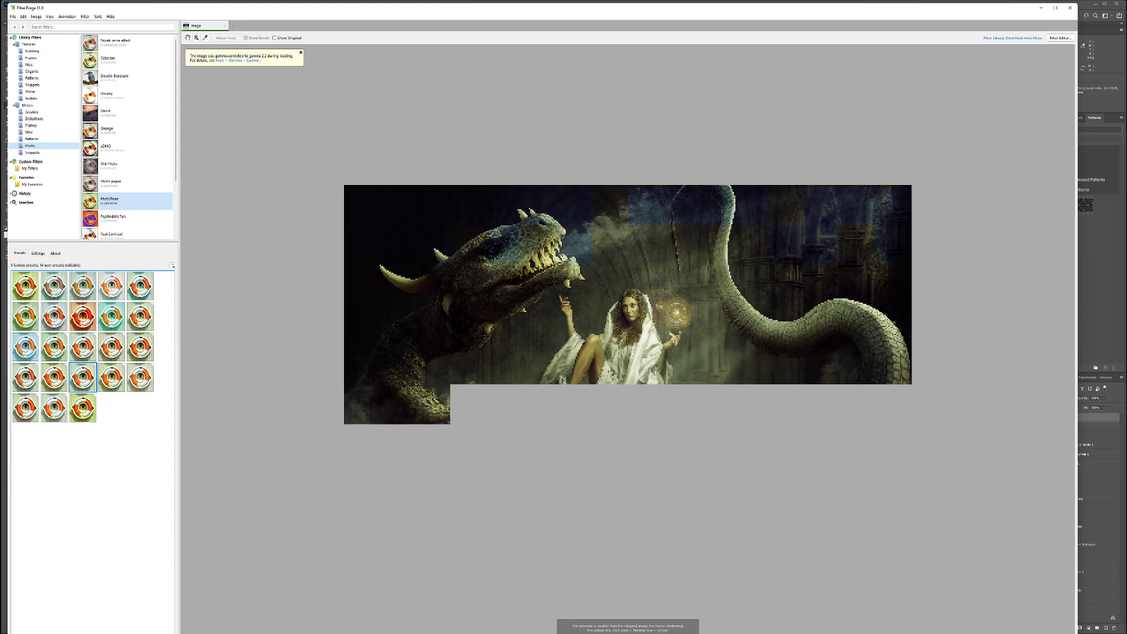
pyautogui.click(140, 378)
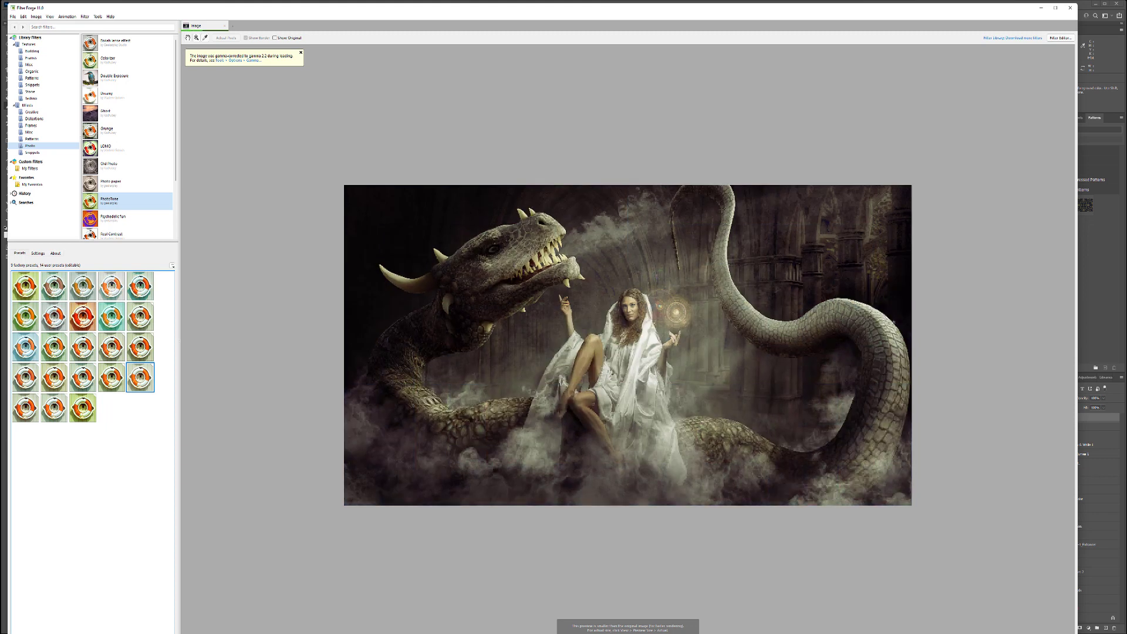
# - Fine-tune the filter by slightly lowering its Red, Green and Saturation settings, and apply it to the color layer
pyautogui.click(37, 253)
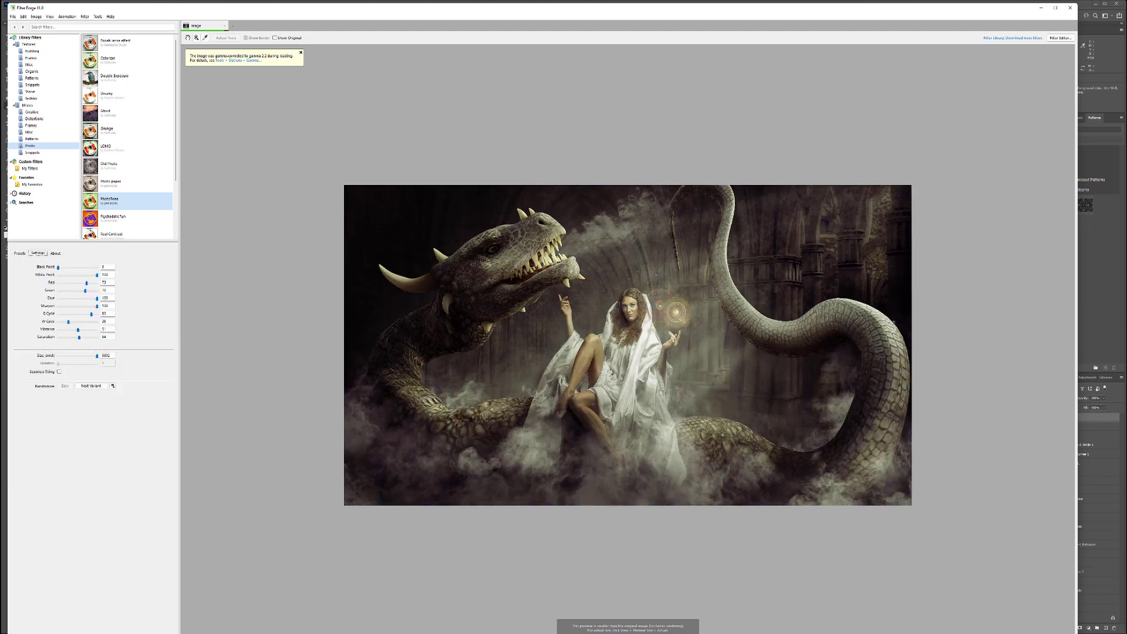
pyautogui.moveTo(68, 322); pyautogui.dragTo(74, 322)
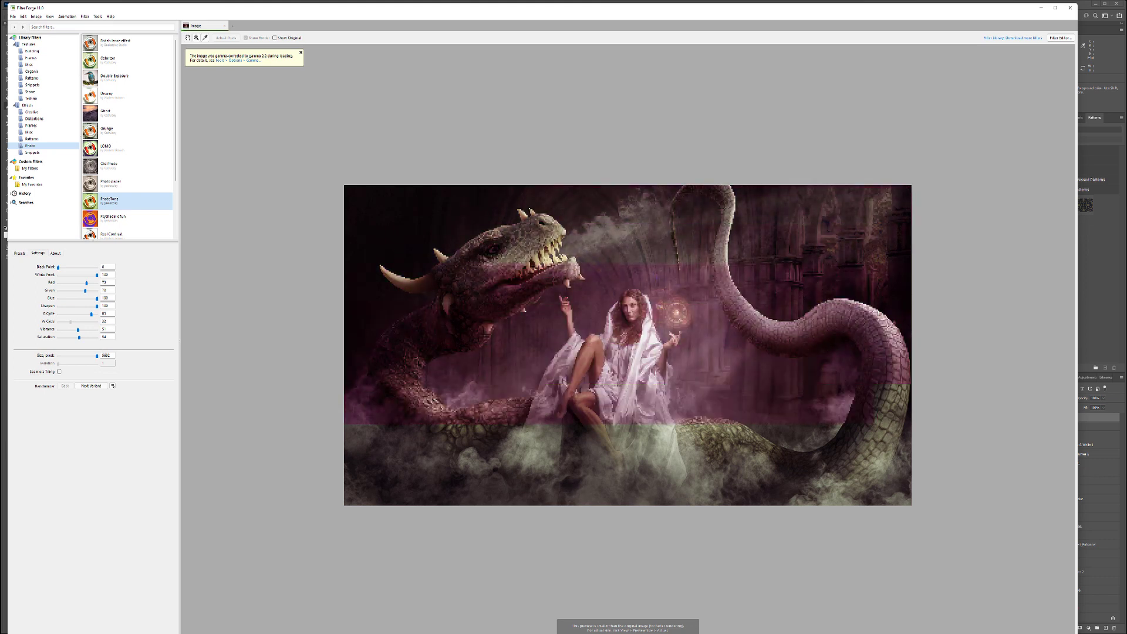
pyautogui.moveTo(74, 321); pyautogui.dragTo(68, 322)
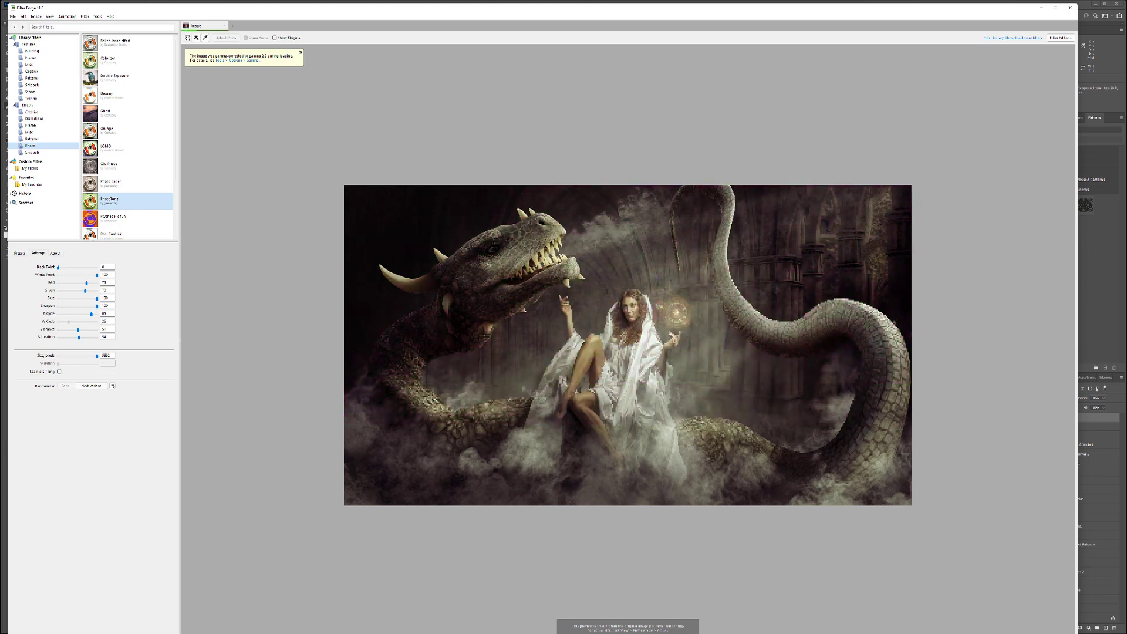
pyautogui.moveTo(86, 283); pyautogui.dragTo(83, 283)
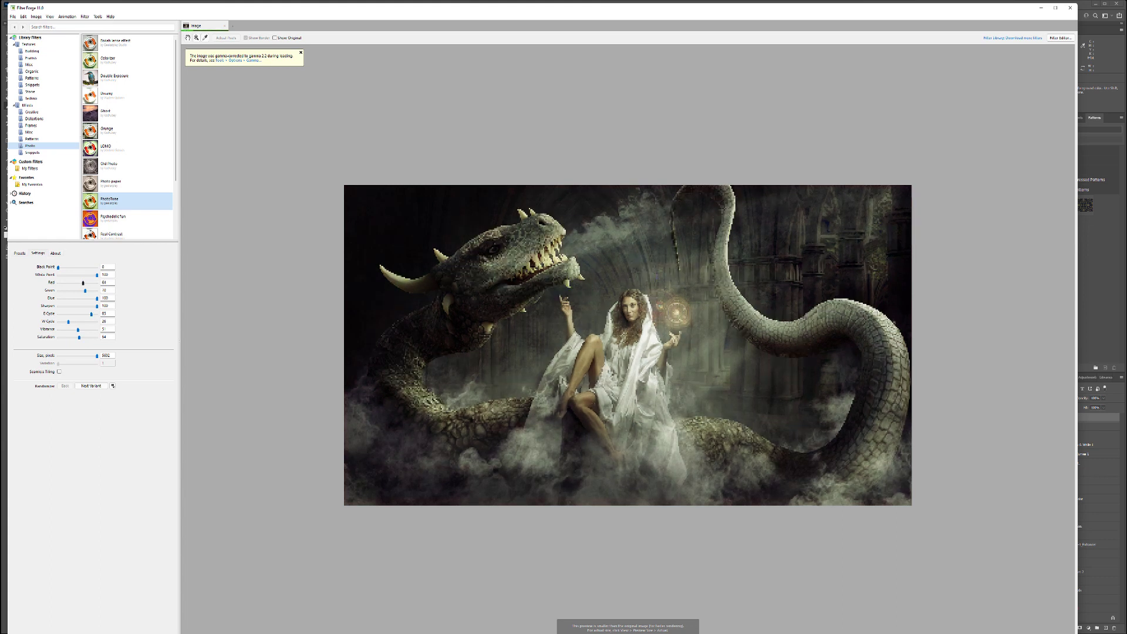
pyautogui.moveTo(85, 290); pyautogui.dragTo(84, 283)
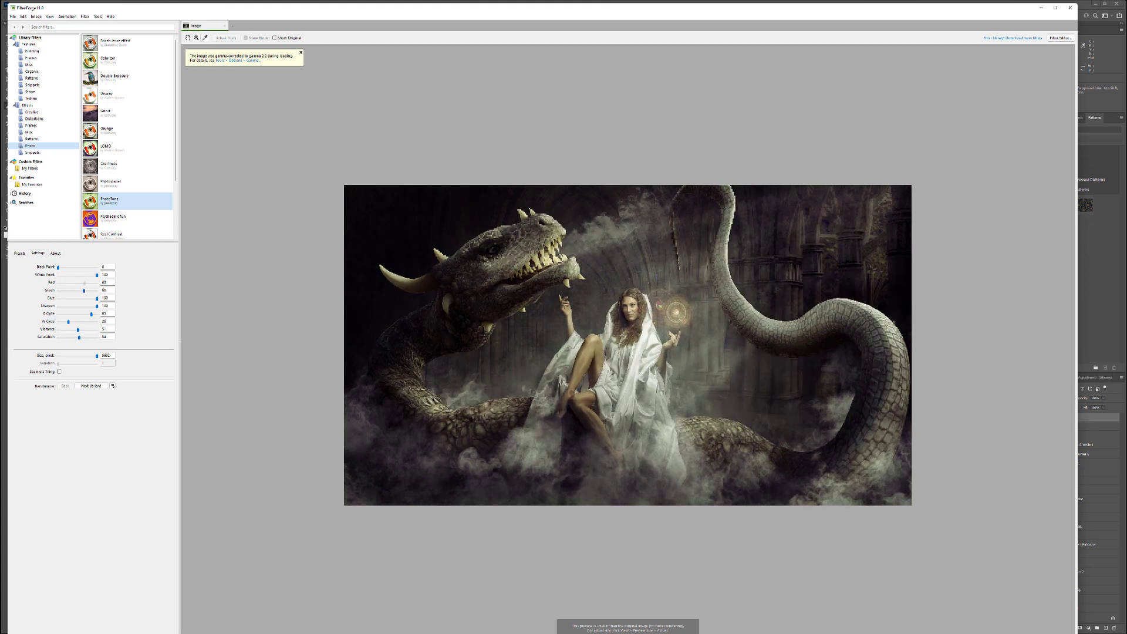
pyautogui.moveTo(91, 313); pyautogui.dragTo(92, 314)
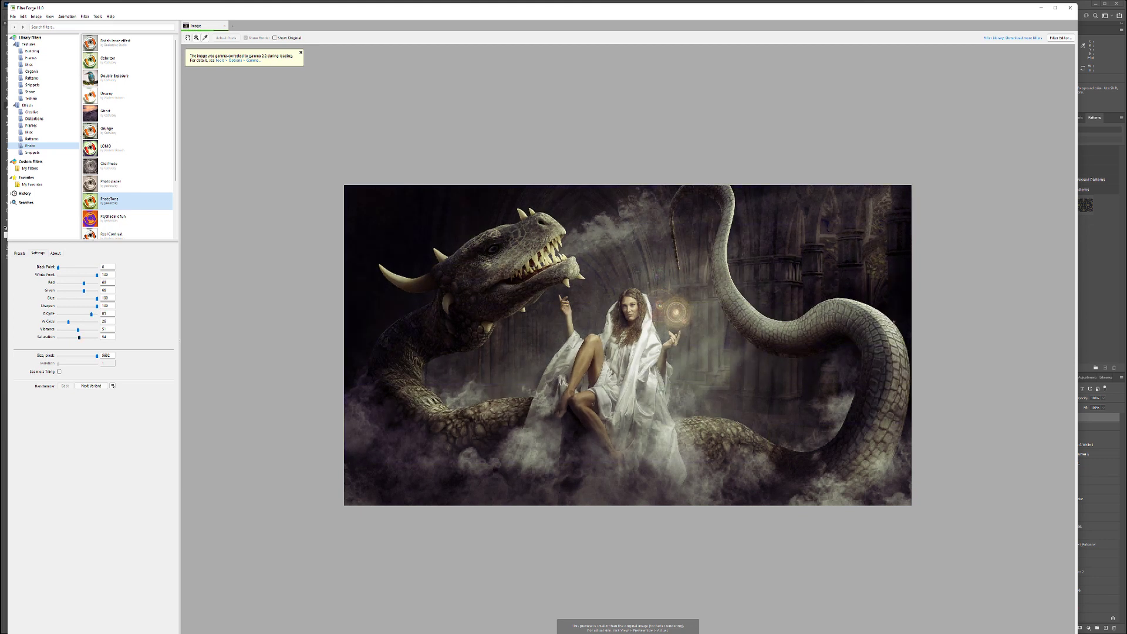
pyautogui.moveTo(79, 337); pyautogui.dragTo(78, 337)
pyautogui.press('Return')
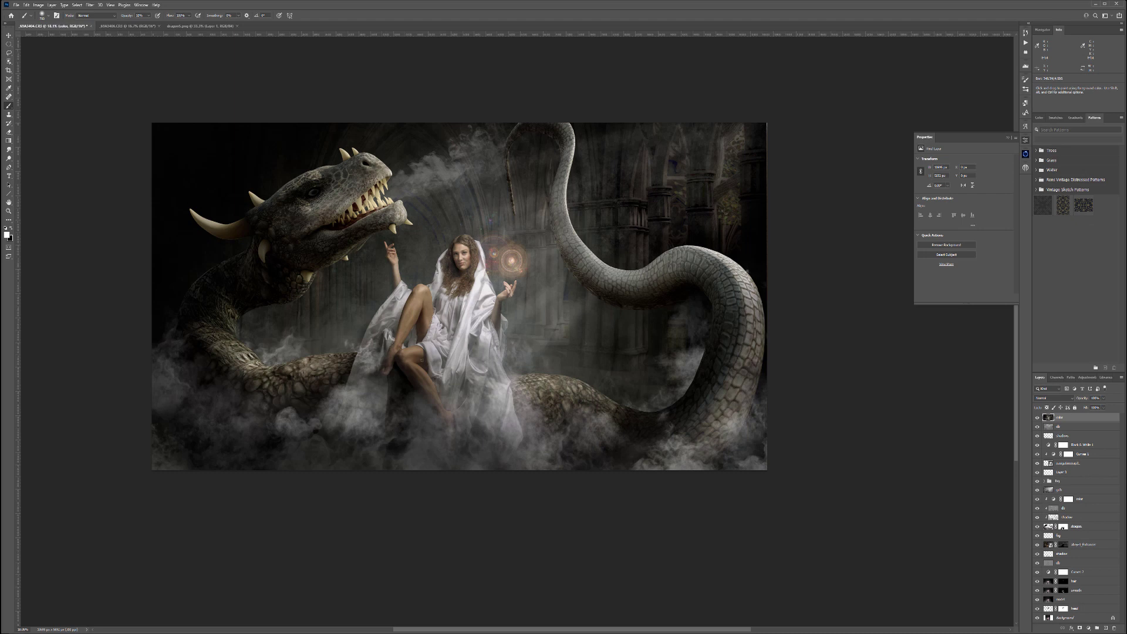
# - Compare the image with and without the color filter, keep it, and reduce the color layer's opacity
pyautogui.hotkey('ctrl', 'shift', 'z')
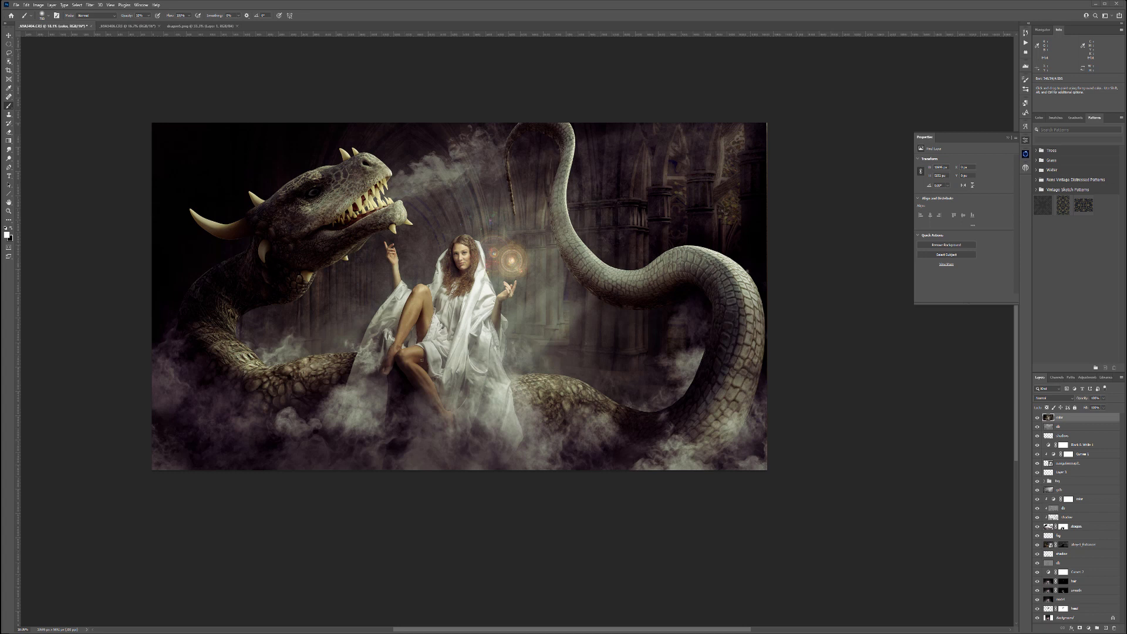
pyautogui.hotkey('ctrl', 'z')
pyautogui.hotkey('ctrl', 'shift', 'z')
pyautogui.hotkey('ctrl', 'z')
pyautogui.hotkey('ctrl', 'shift', 'z')
pyautogui.click(1104, 407)
pyautogui.press('Return')
# - Add a new top layer filled with 50% gray and name it grain
pyautogui.hotkey('ctrl', 'shift', 'alt', 'n')
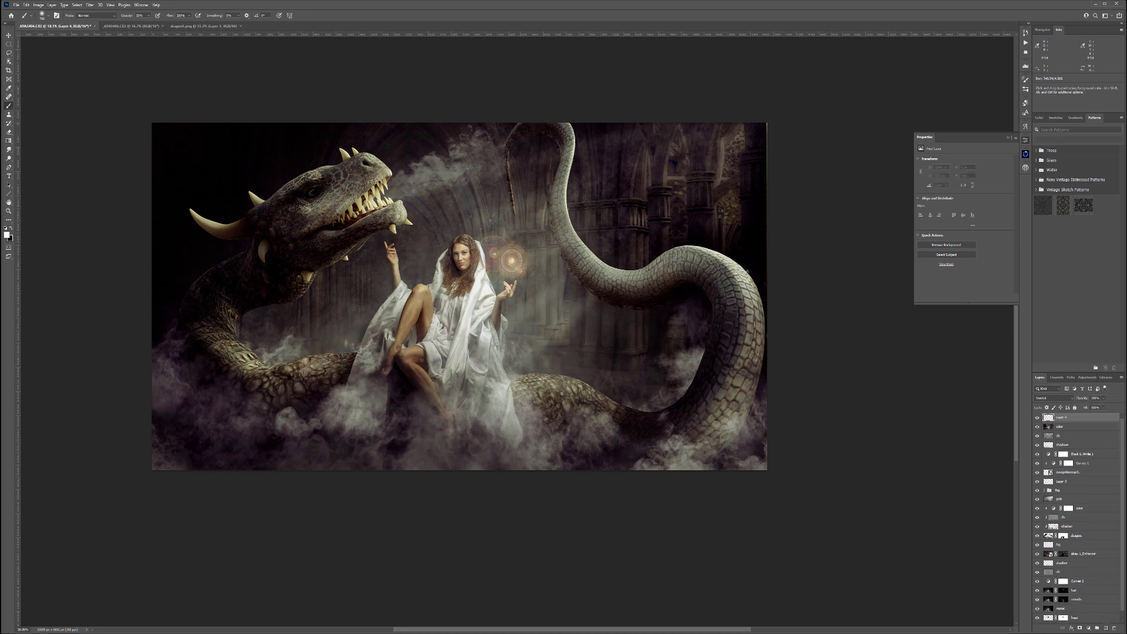
pyautogui.hotkey('shift', 'F5')
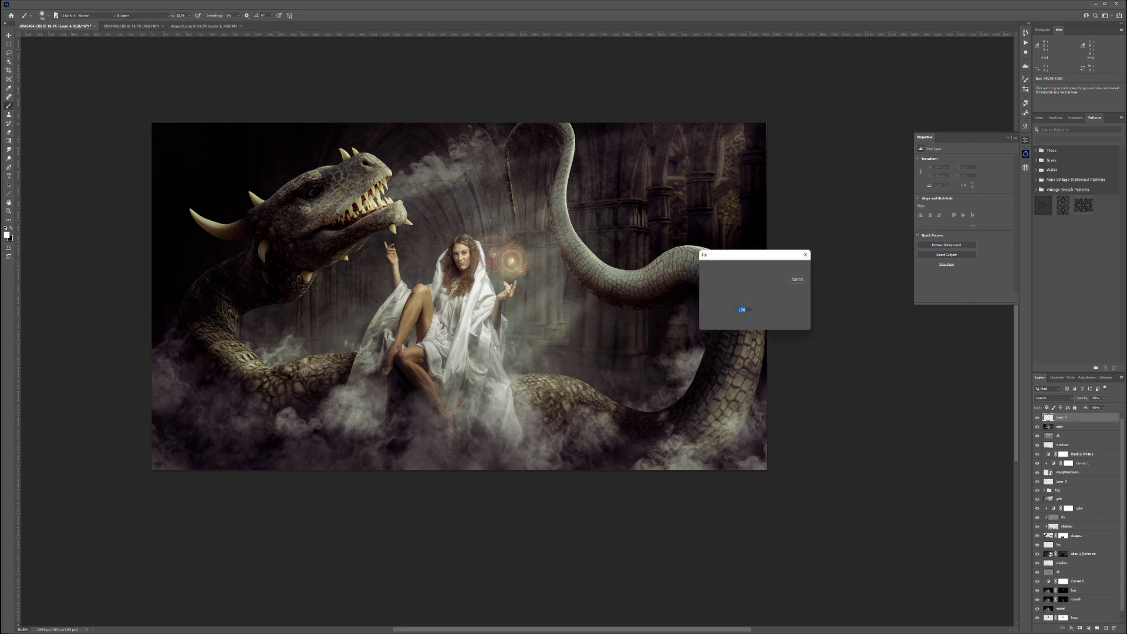
pyautogui.press('Return')
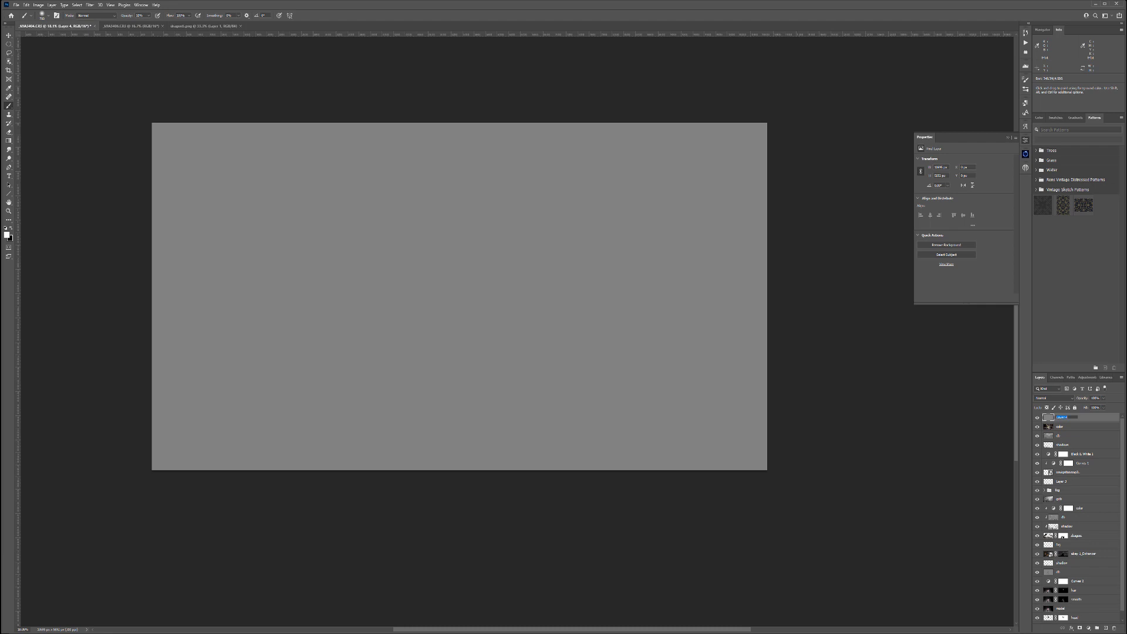
pyautogui.press('Return')
# - Apply the Add Noise filter to the grain layer and set its blend mode to Soft Light
pyautogui.click(90, 4)
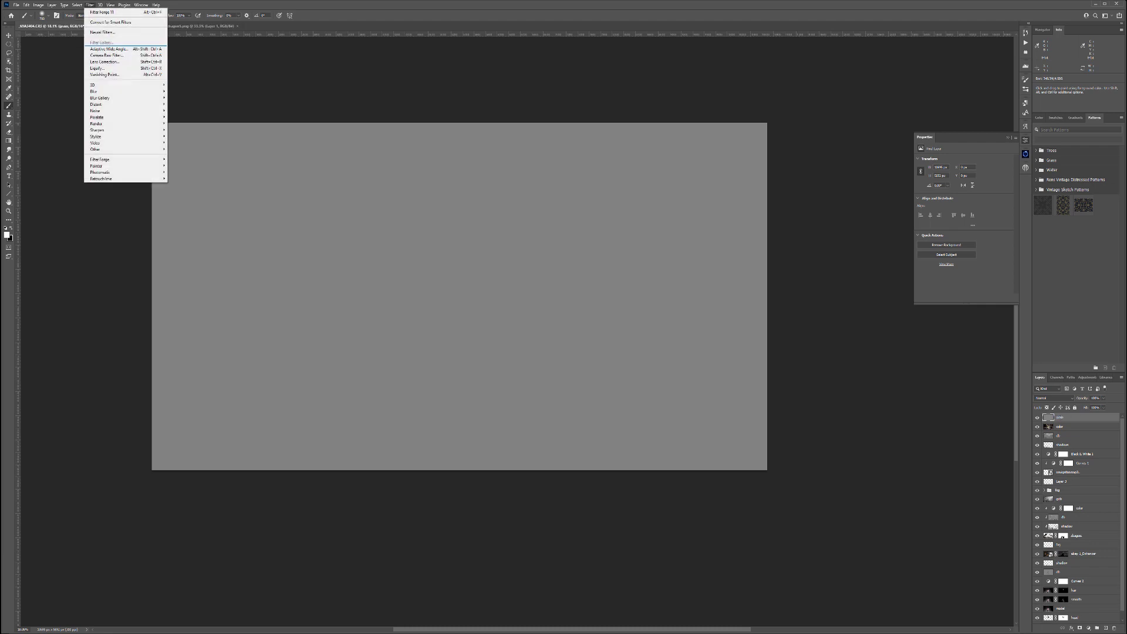
pyautogui.moveTo(106, 111)
pyautogui.click(182, 110)
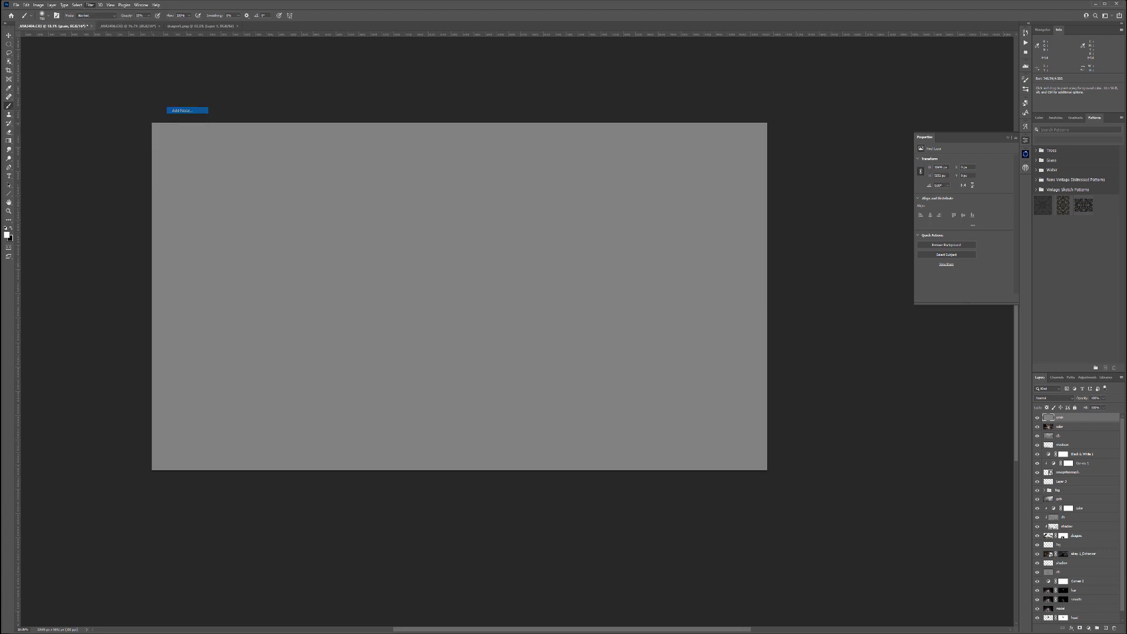
pyautogui.press('Return')
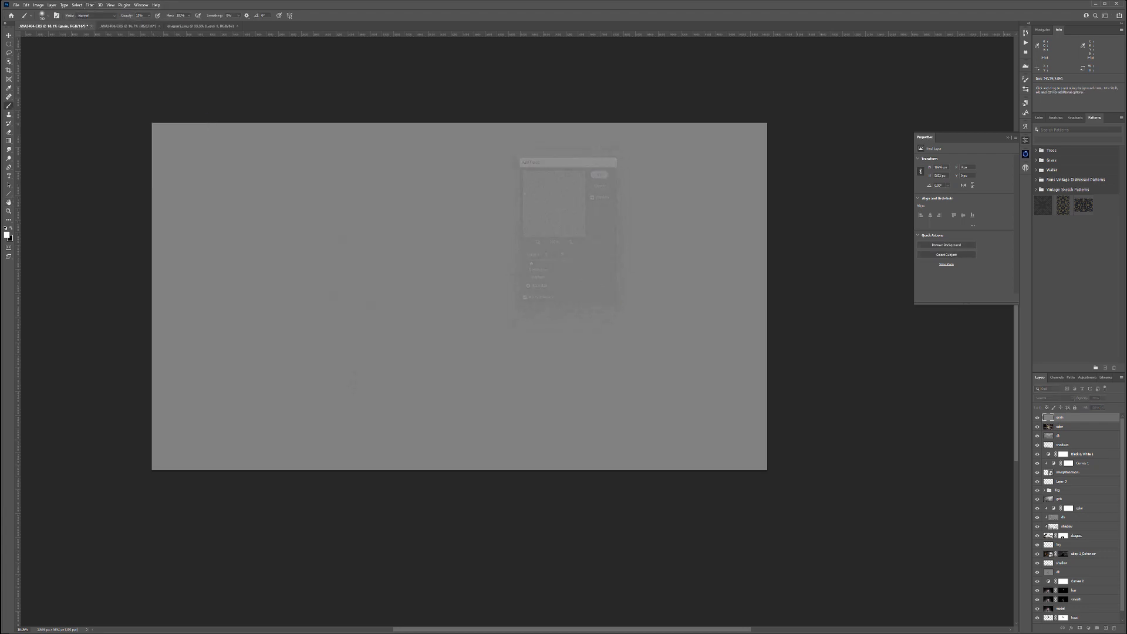
pyautogui.click(1054, 398)
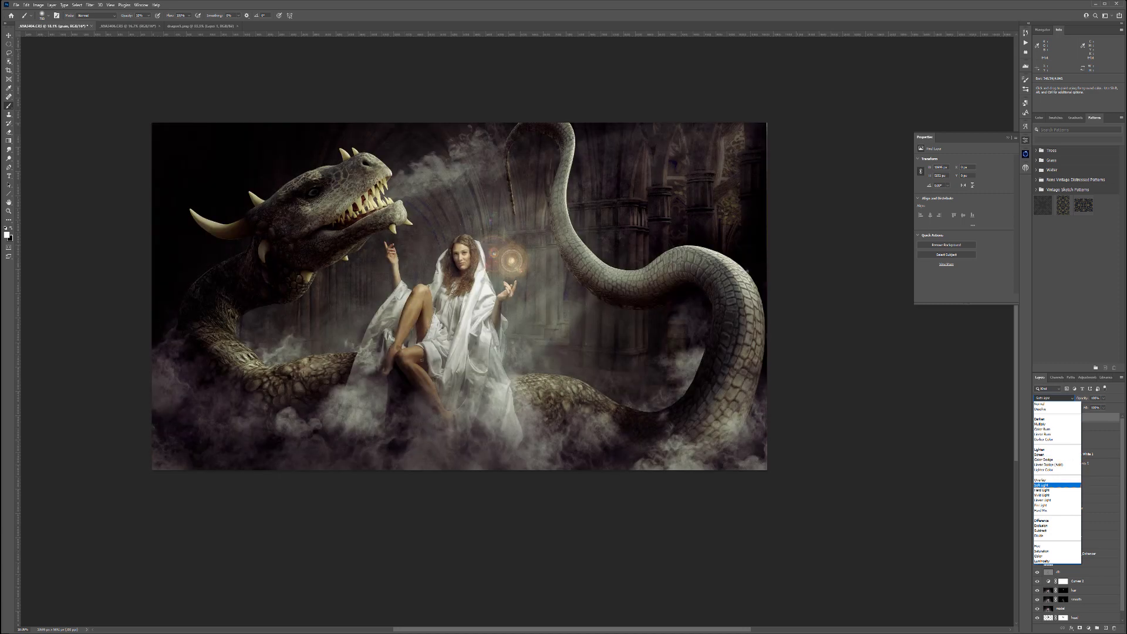
pyautogui.click(1042, 485)
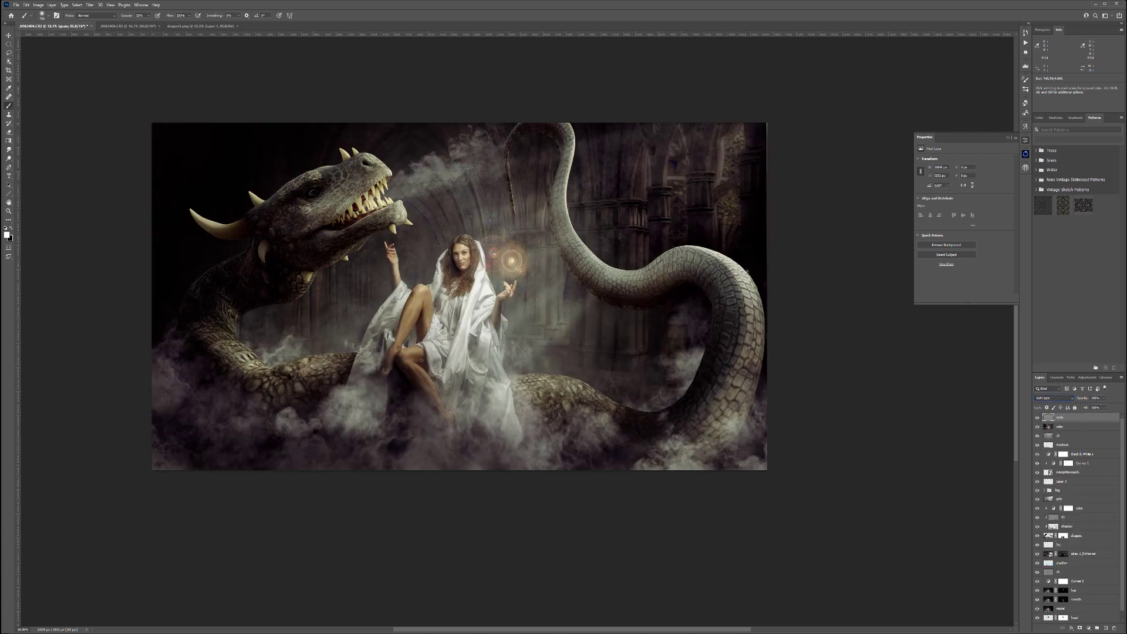
# - Inspect the grain up close on the woman, lower the grain layer's opacity, and review the whole image
pyautogui.press('v')
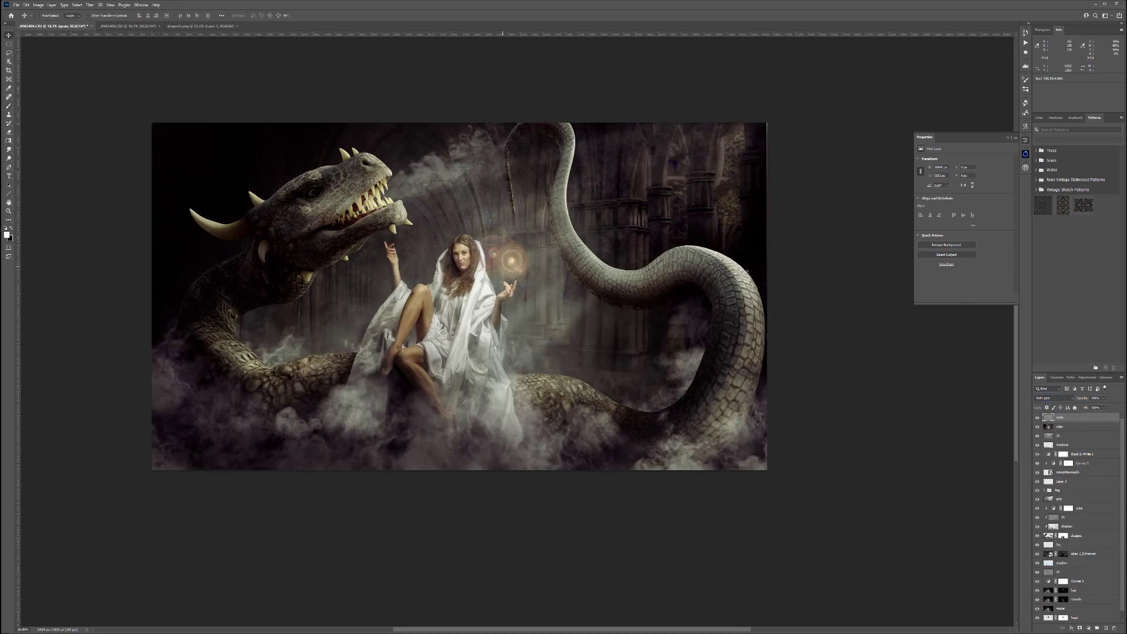
pyautogui.scroll(7, 502, 266)
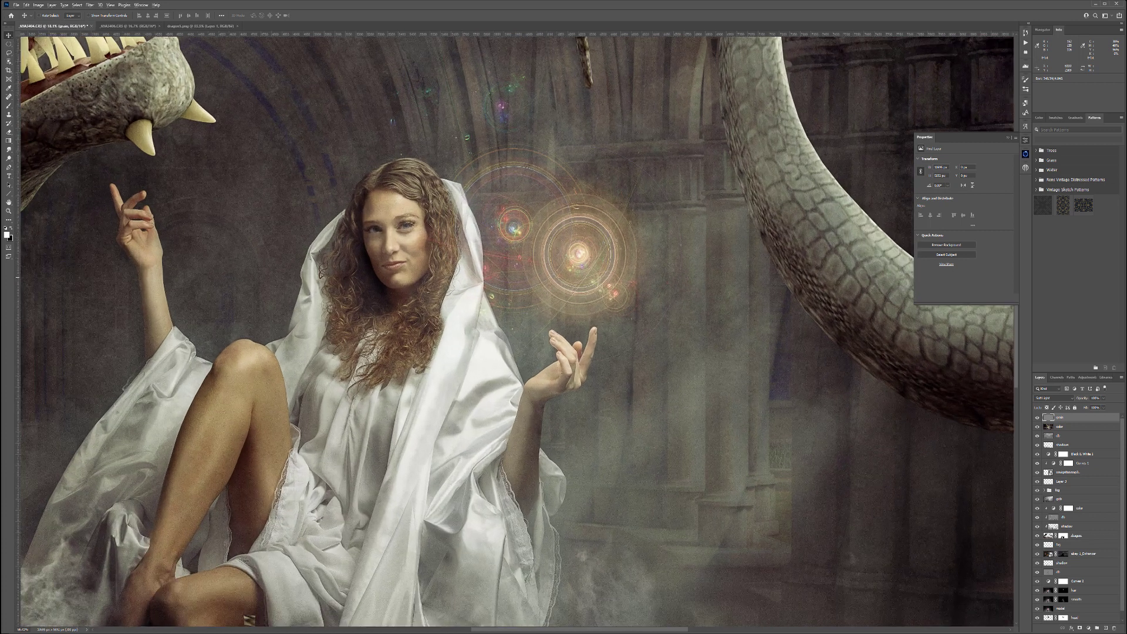
pyautogui.moveTo(445, 200); pyautogui.dragTo(442, 248)
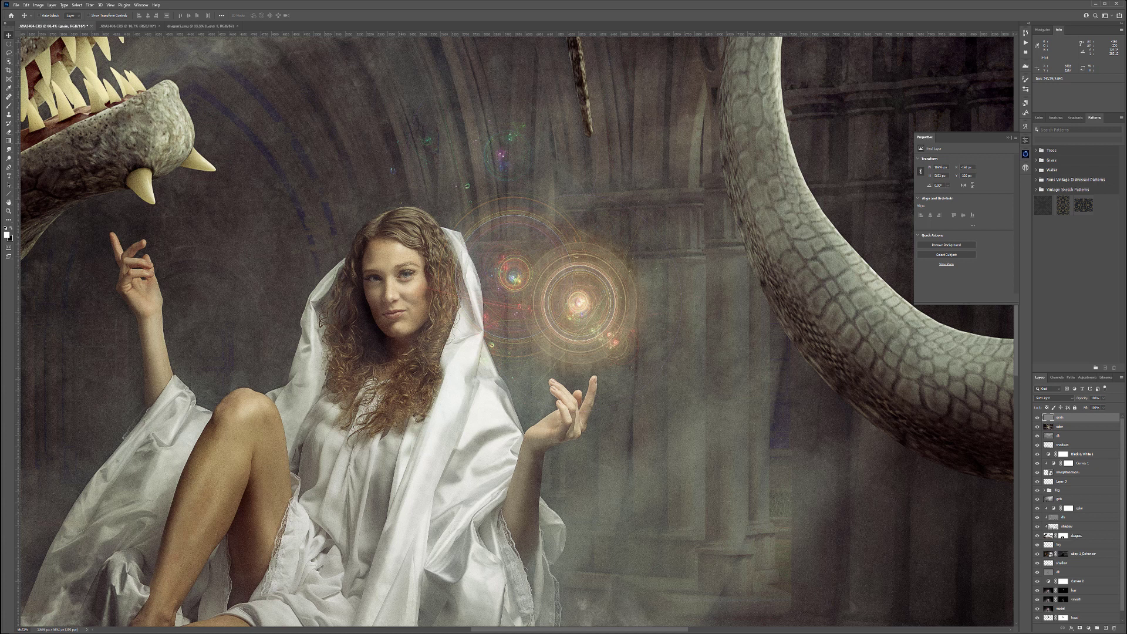
pyautogui.click(1104, 398)
pyautogui.press('Return')
pyautogui.scroll(-8, 460, 338)
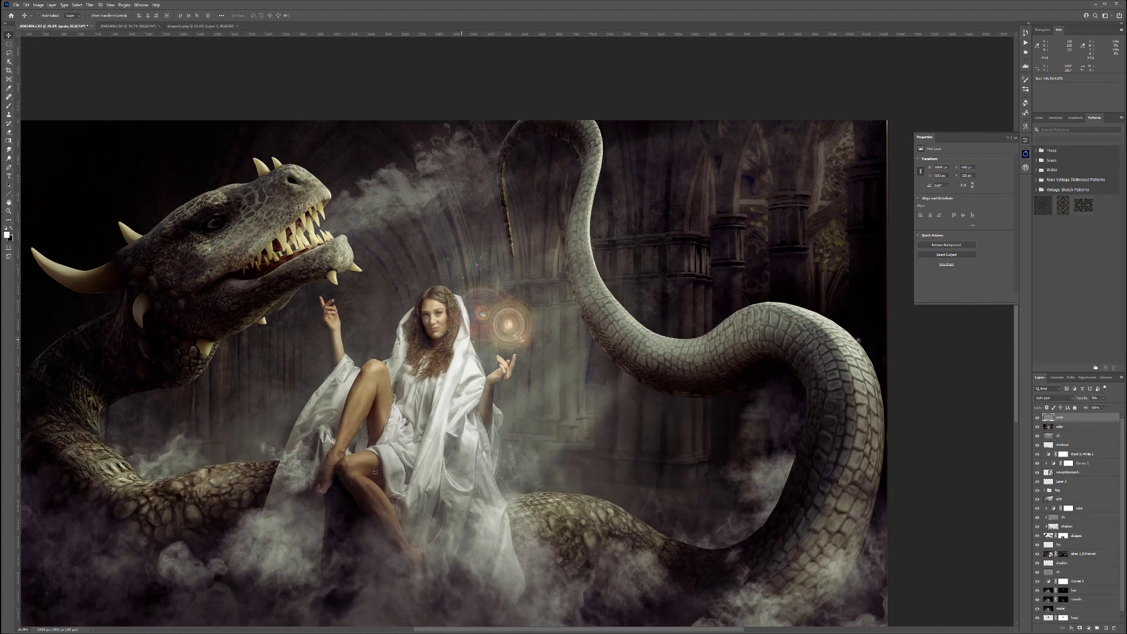
pyautogui.moveTo(408, 421); pyautogui.dragTo(477, 417)
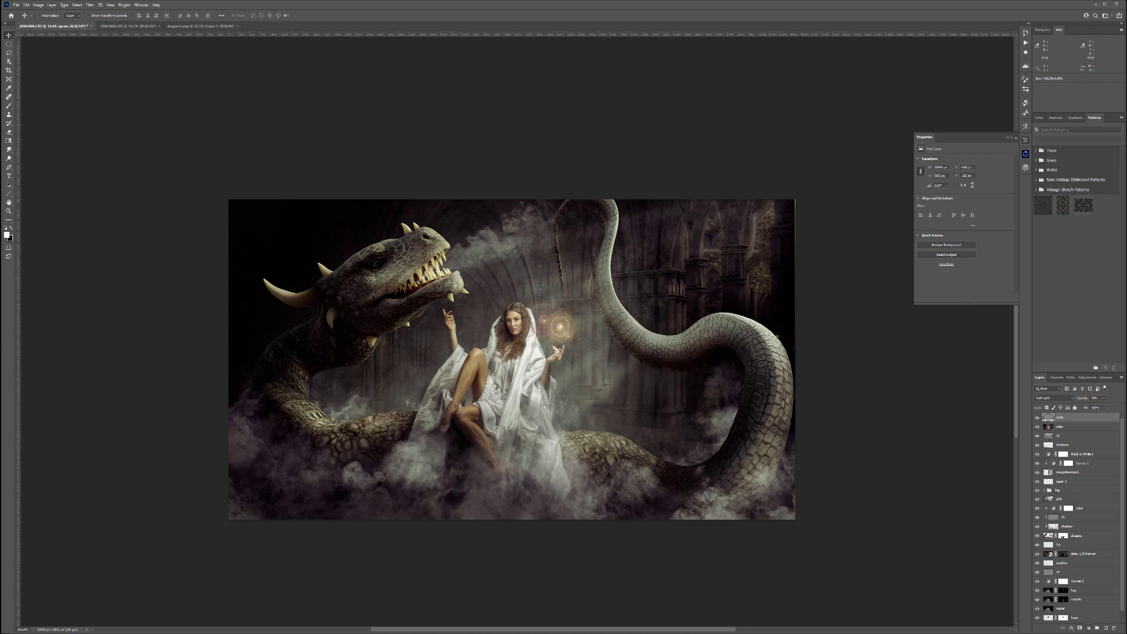
# - Add a Selective Color adjustment layer above the grain layer and slightly lower the Black and Cyan amounts in the Blacks
pyautogui.click(1088, 627)
pyautogui.click(1103, 622)
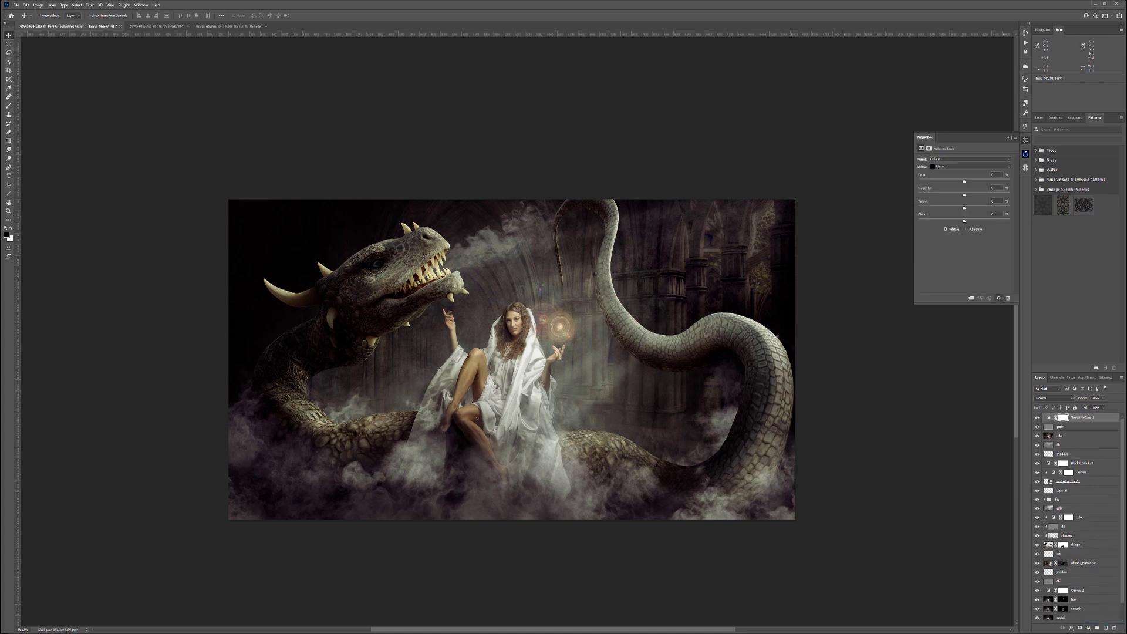
pyautogui.click(968, 167)
pyautogui.click(963, 217)
pyautogui.moveTo(963, 221); pyautogui.dragTo(961, 221)
pyautogui.moveTo(964, 182); pyautogui.dragTo(961, 182)
# - Adjust the Neutrals in the Selective Color layer, then compare the image with and without the adjustment and keep it
pyautogui.click(964, 166)
pyautogui.click(960, 210)
pyautogui.click(999, 298)
pyautogui.click(998, 297)
pyautogui.click(999, 297)
pyautogui.click(999, 298)
# - Add a signature with the photographer's name and "Fine Art Photography" in the image's lower-right corner, and reduce its opacity
pyautogui.press('t')
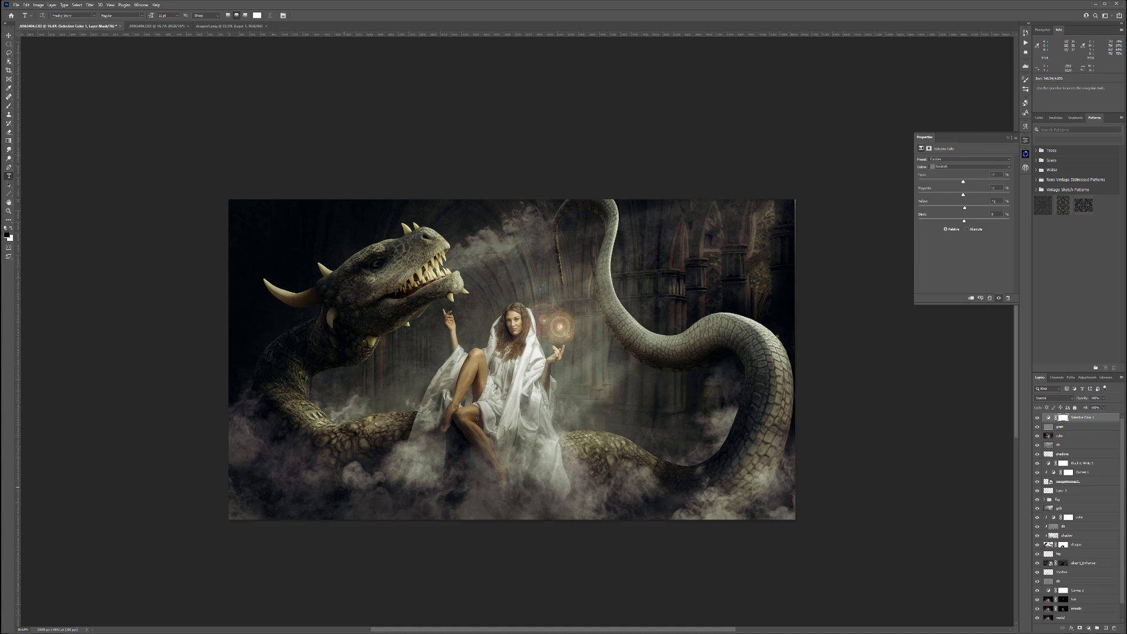
pyautogui.click(333, 488)
pyautogui.write('VLADIMIR')
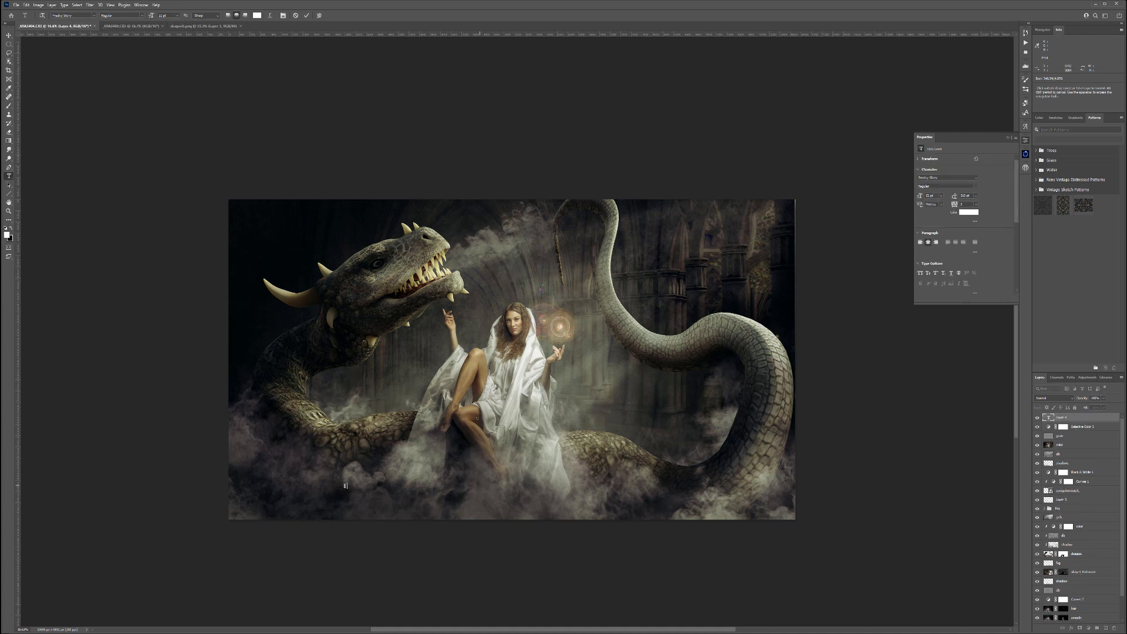
pyautogui.write(' CHOPINE FINE ART PHOTOGRAPHY')
pyautogui.click(9, 35)
pyautogui.moveTo(389, 467); pyautogui.dragTo(786, 494)
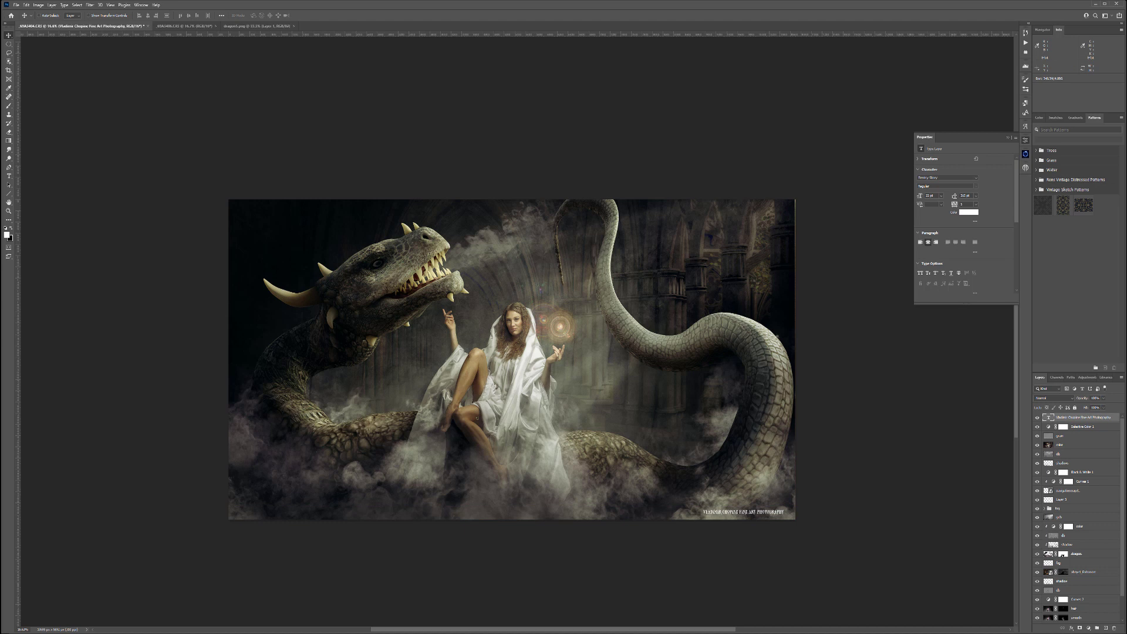
pyautogui.click(1103, 398)
pyautogui.press('Return')
# - Group all layers above the Background and name the group retouching
pyautogui.scroll(-3, 1077, 516)
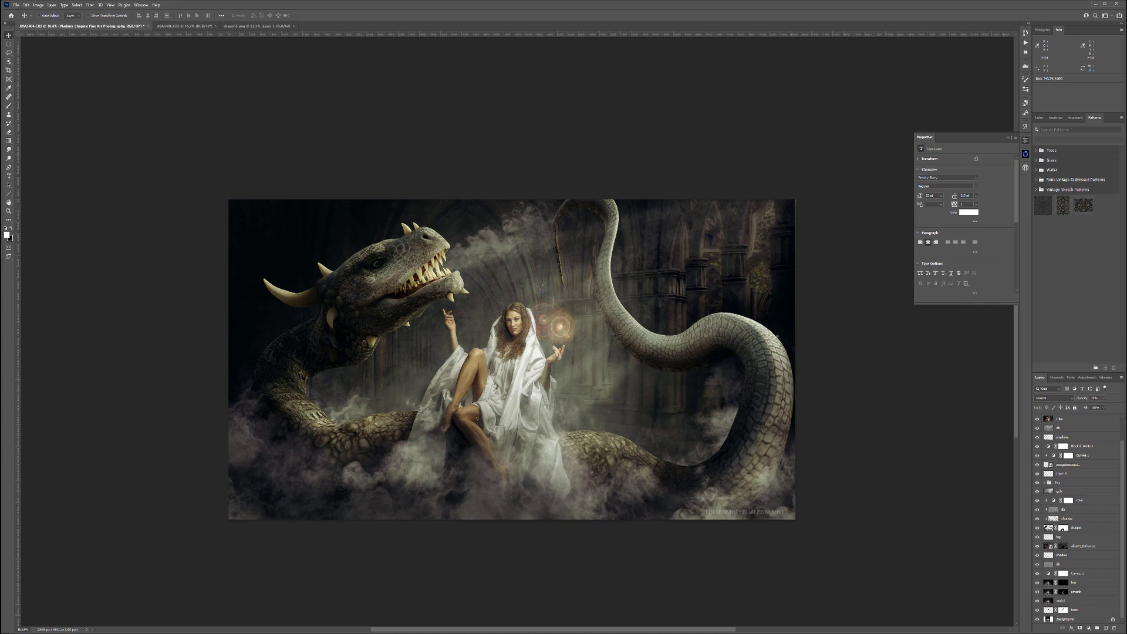
pyautogui.keyDown('shift'); pyautogui.click(1075, 610); pyautogui.keyUp('shift')
pyautogui.hotkey('ctrl', 'g')
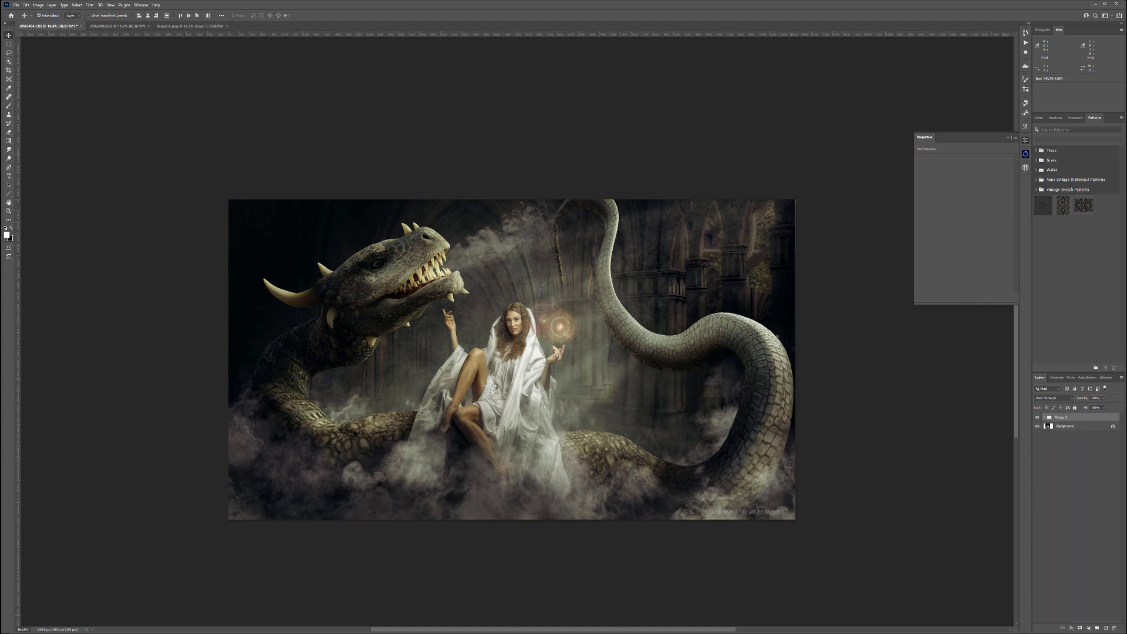
pyautogui.doubleClick(1061, 418)
pyautogui.write('ref')
pyautogui.press('Return')
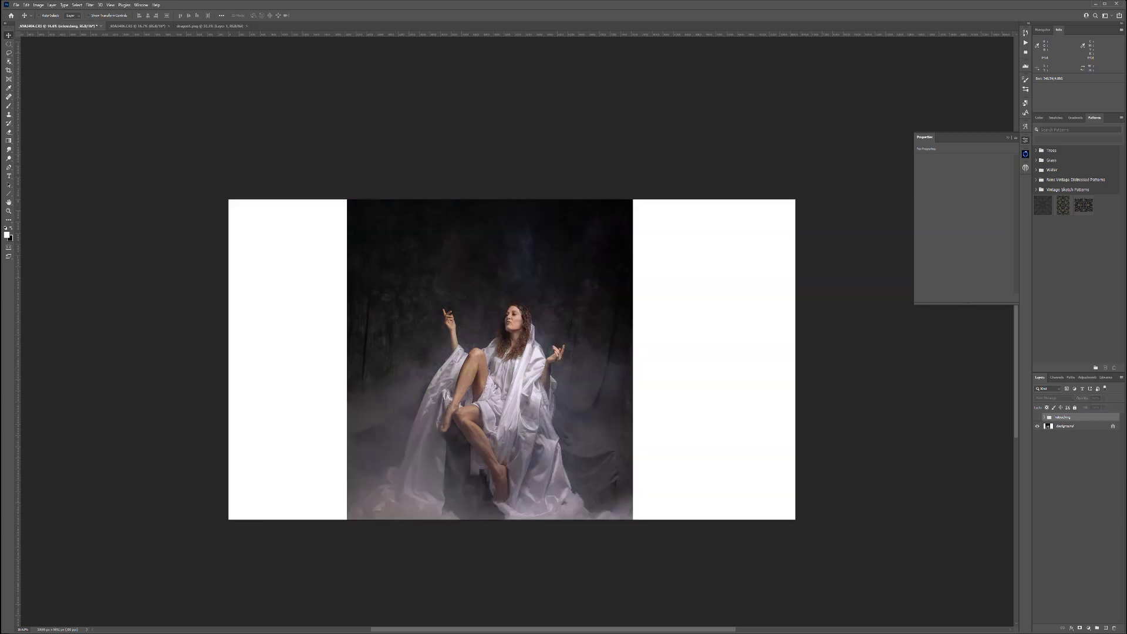
# - Compare the original photo with the finished composite by toggling the retouching group's visibility, leaving the group shown
pyautogui.click(1037, 418)
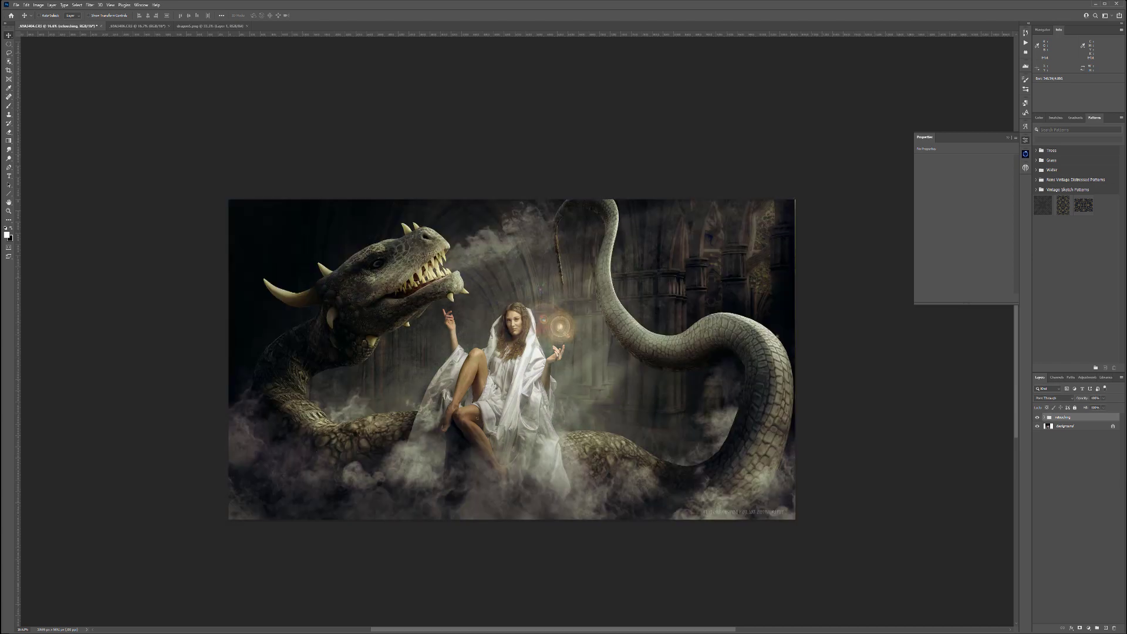
pyautogui.click(1037, 418)
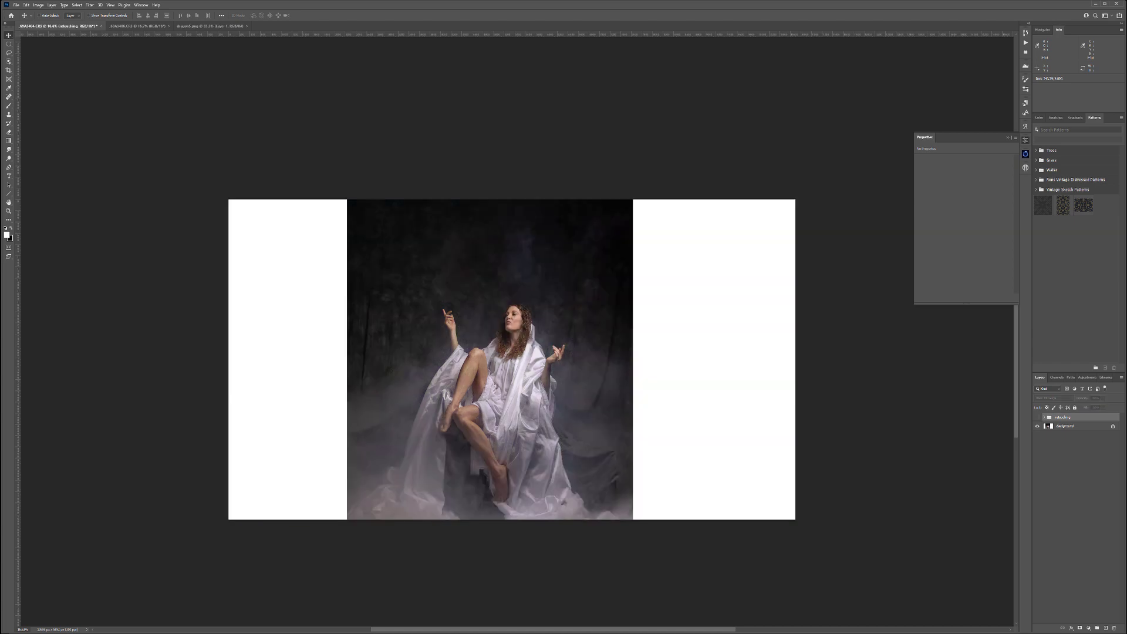
pyautogui.click(1038, 418)
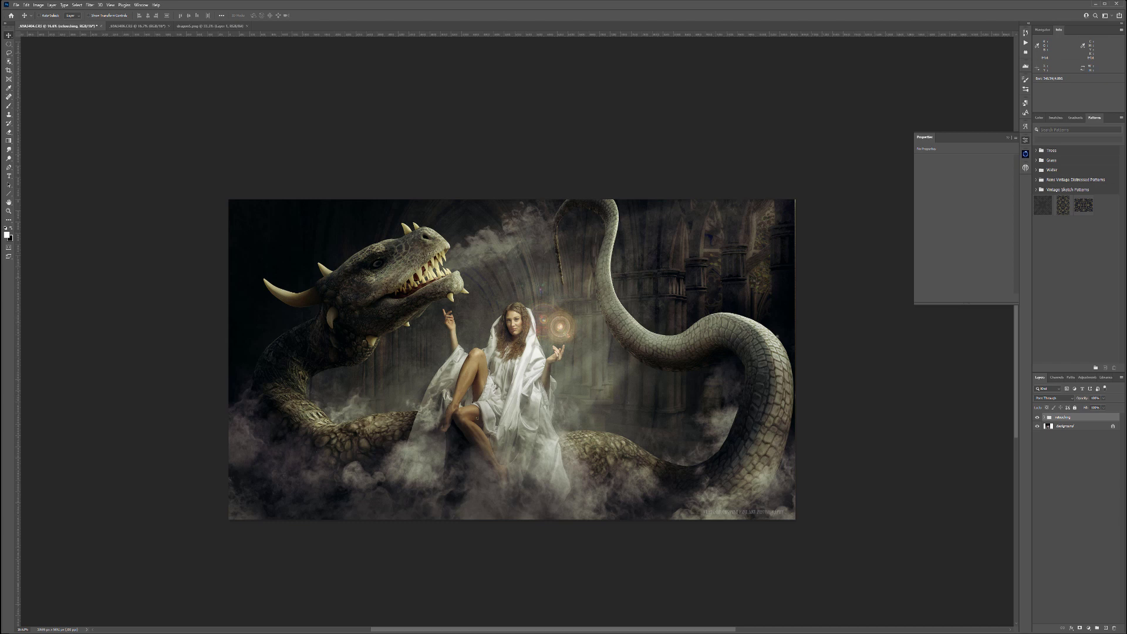
pyautogui.click(1036, 417)
pyautogui.click(1037, 418)
pyautogui.click(1037, 417)
pyautogui.click(1037, 418)
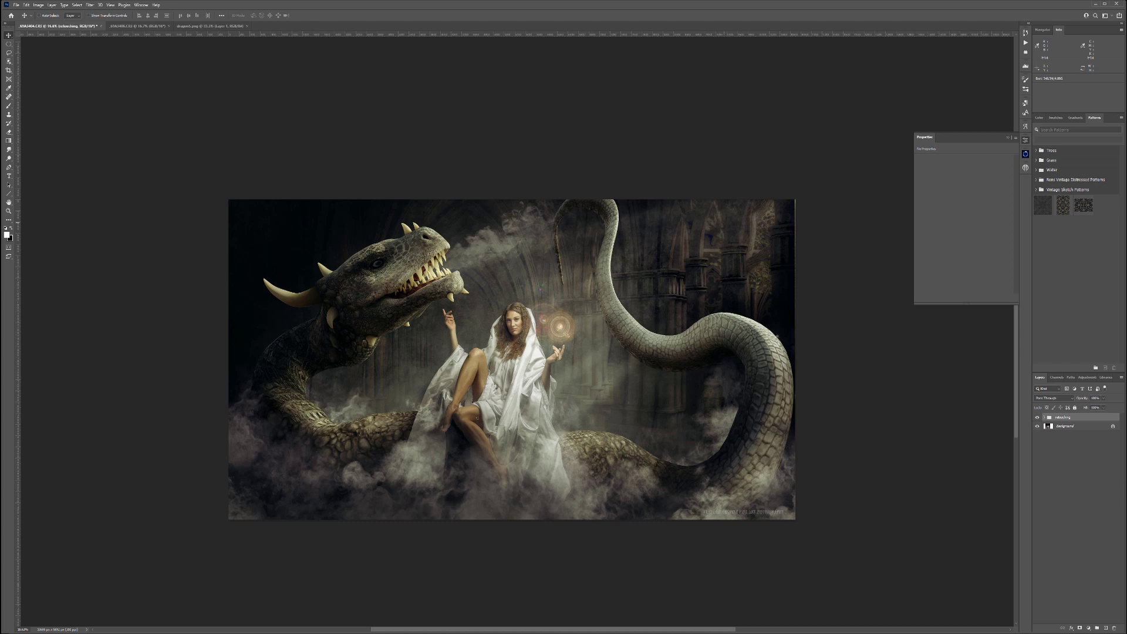